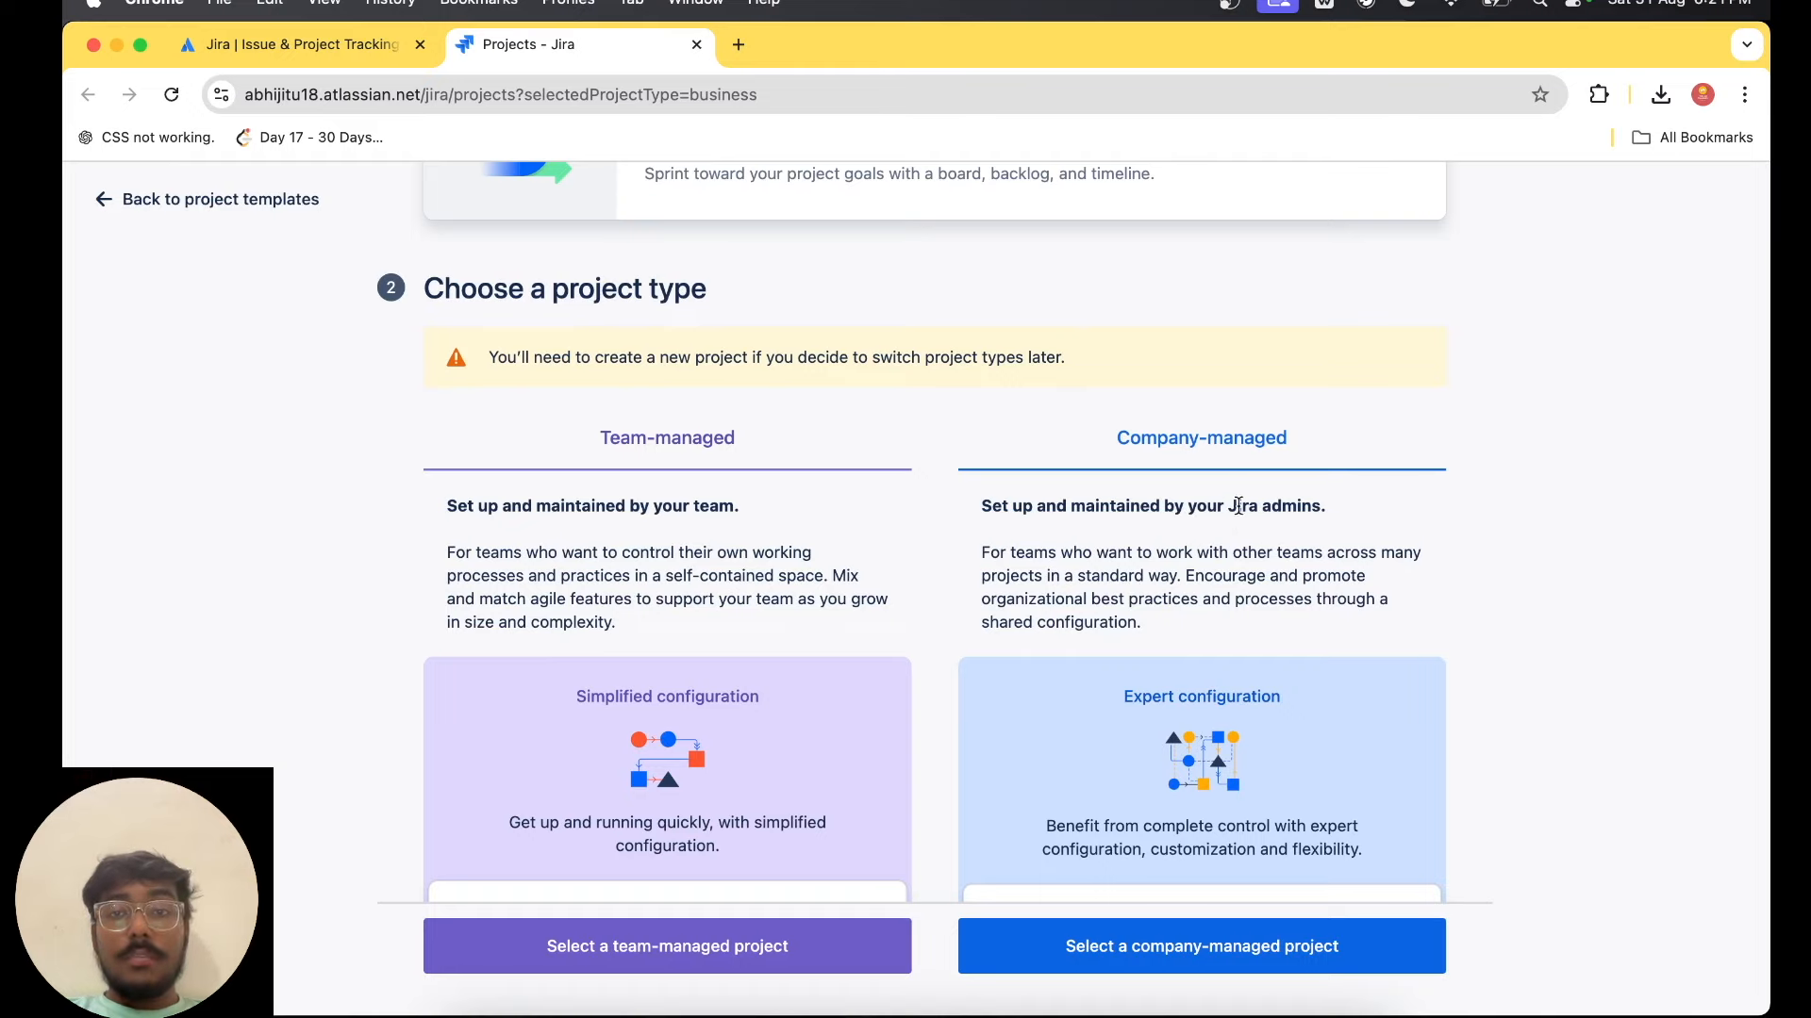
Review the company-managed option and choose the team-managed type for the Scrum project.
{"action": "left_click_drag", "start_coordinate": [964, 497], "coordinate": [1406, 707]}
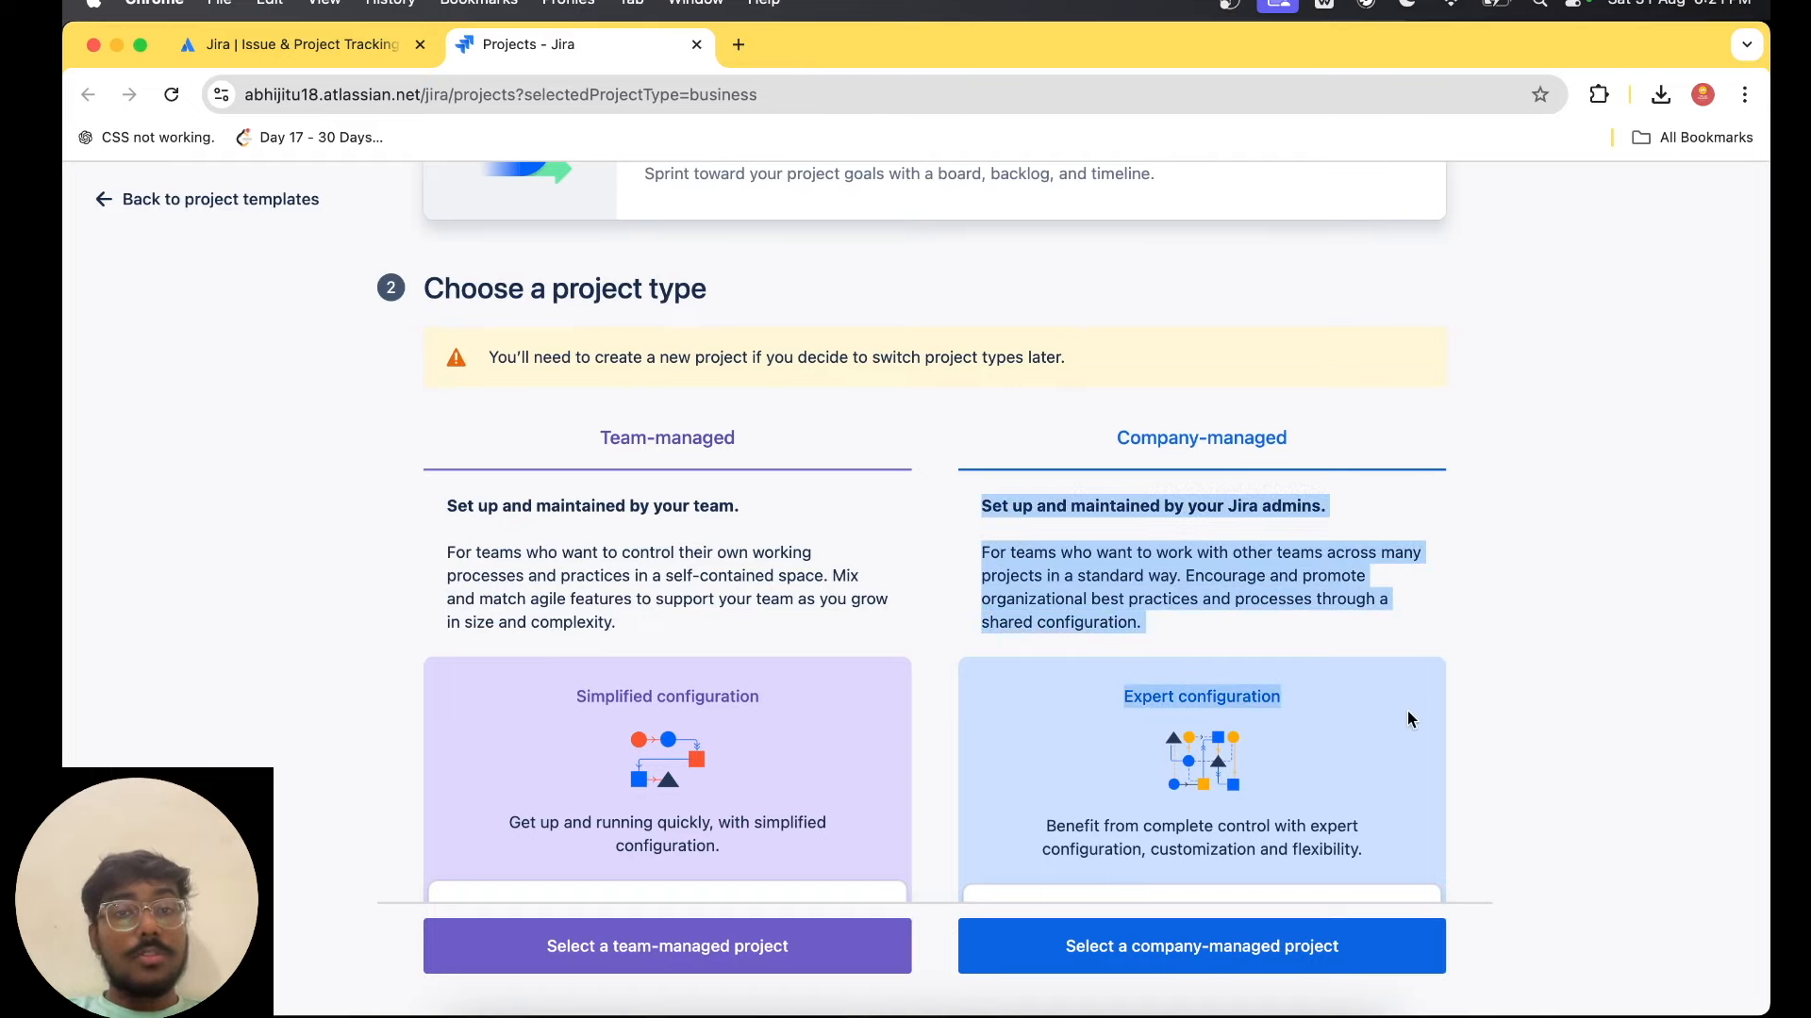
{"action": "scroll", "coordinate": [1409, 720], "scroll_direction": "down", "scroll_amount": 2}
{"action": "left_click", "coordinate": [586, 945]}
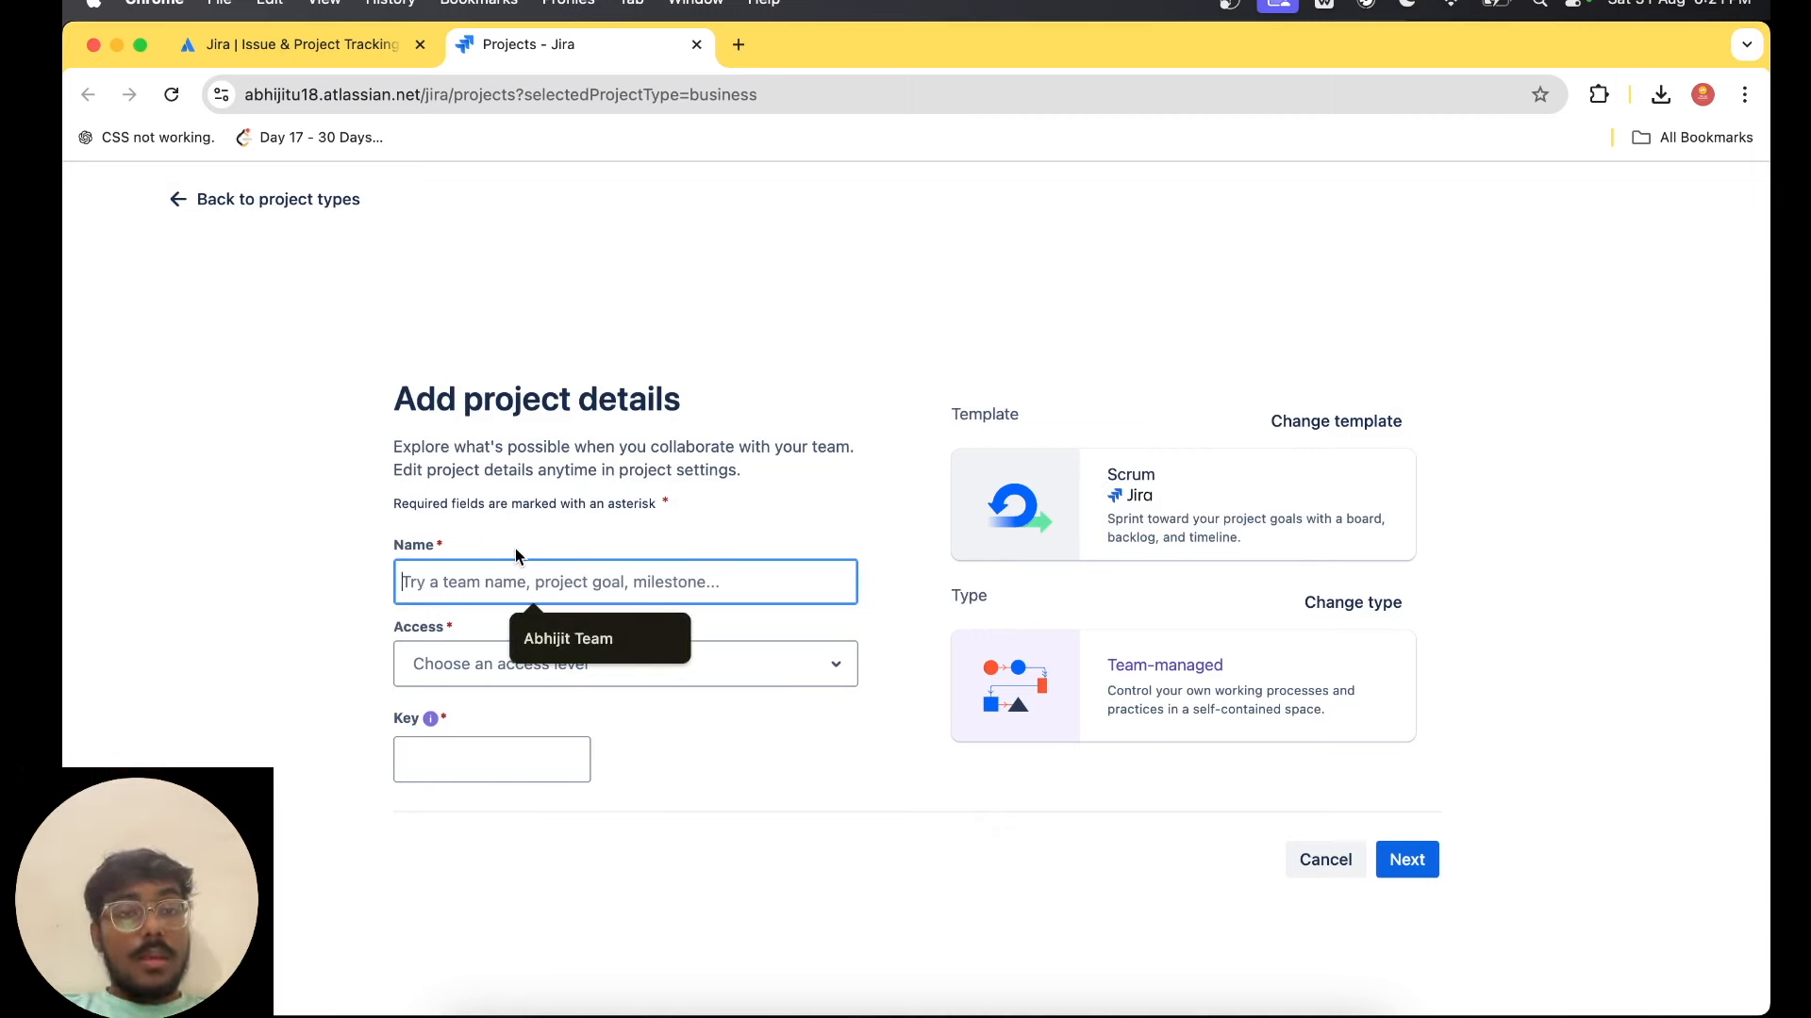
Name the project with the owner's first name followed by "youtube team", set its access level to Open and create it.
{"action": "type", "text": "Abhijit yourt"}
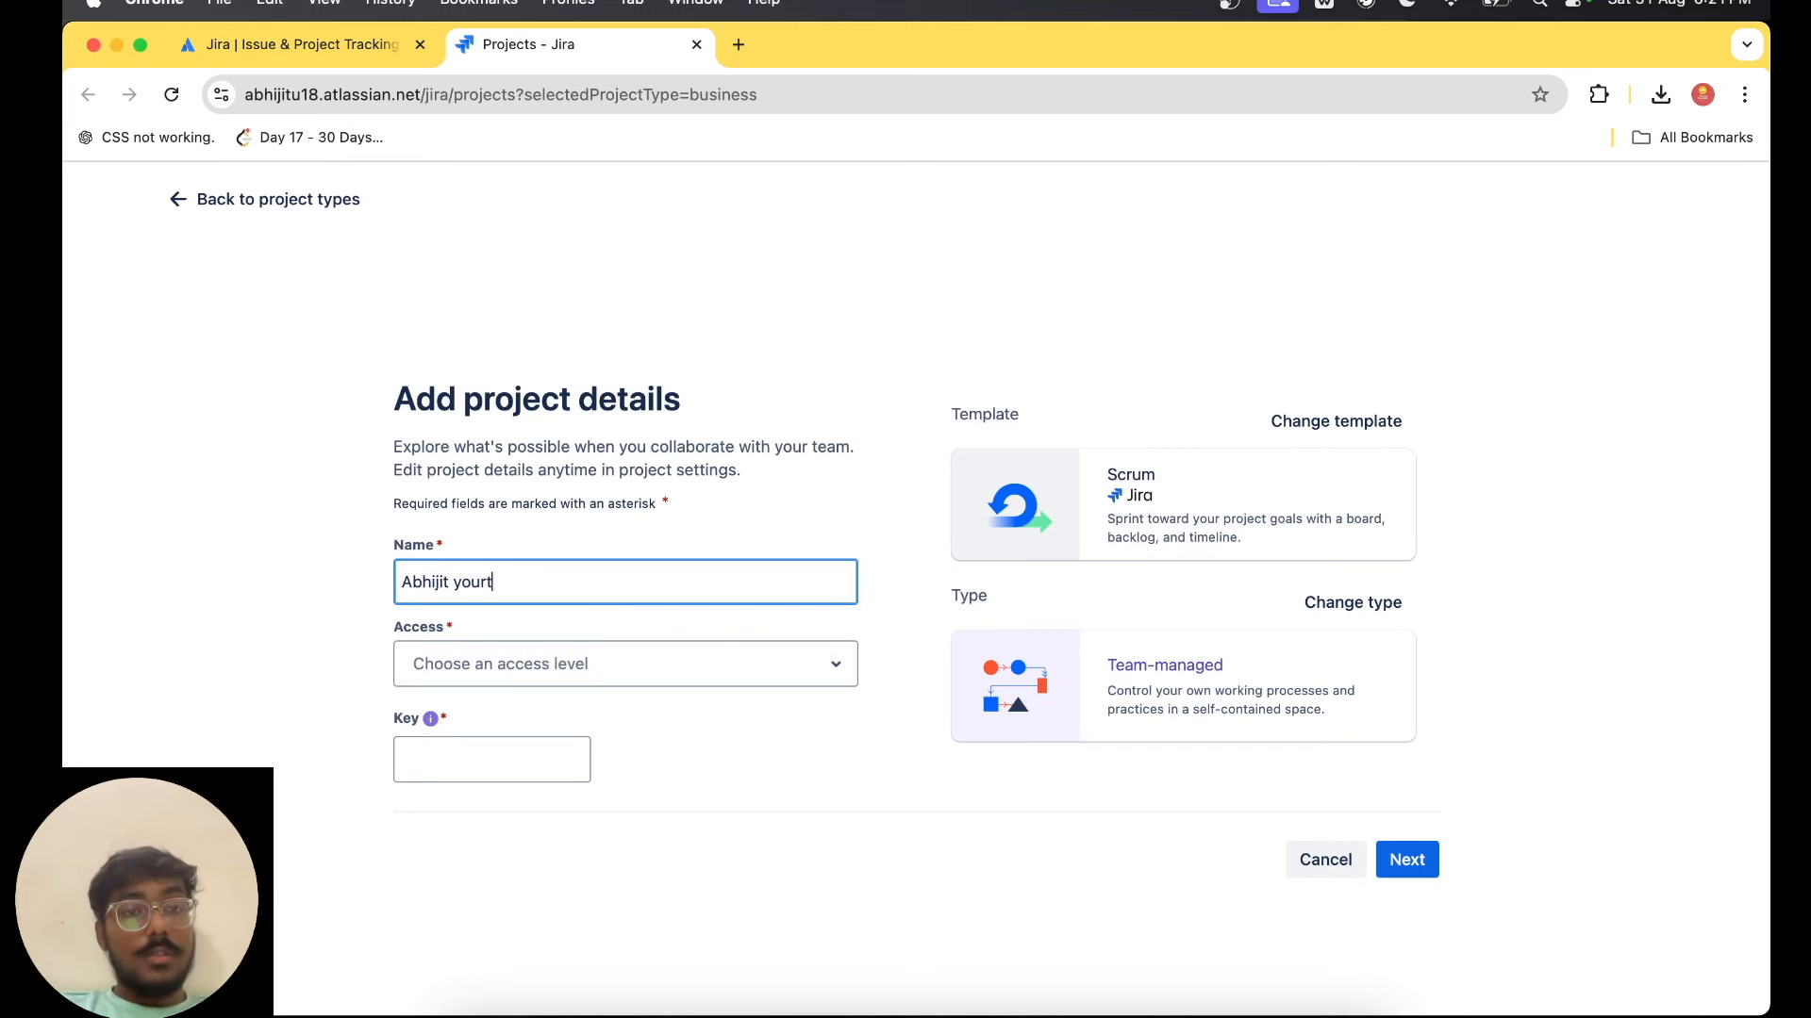
{"action": "key", "text": "BackSpace"}
{"action": "key", "text": "BackSpace"}
{"action": "type", "text": "tube team"}
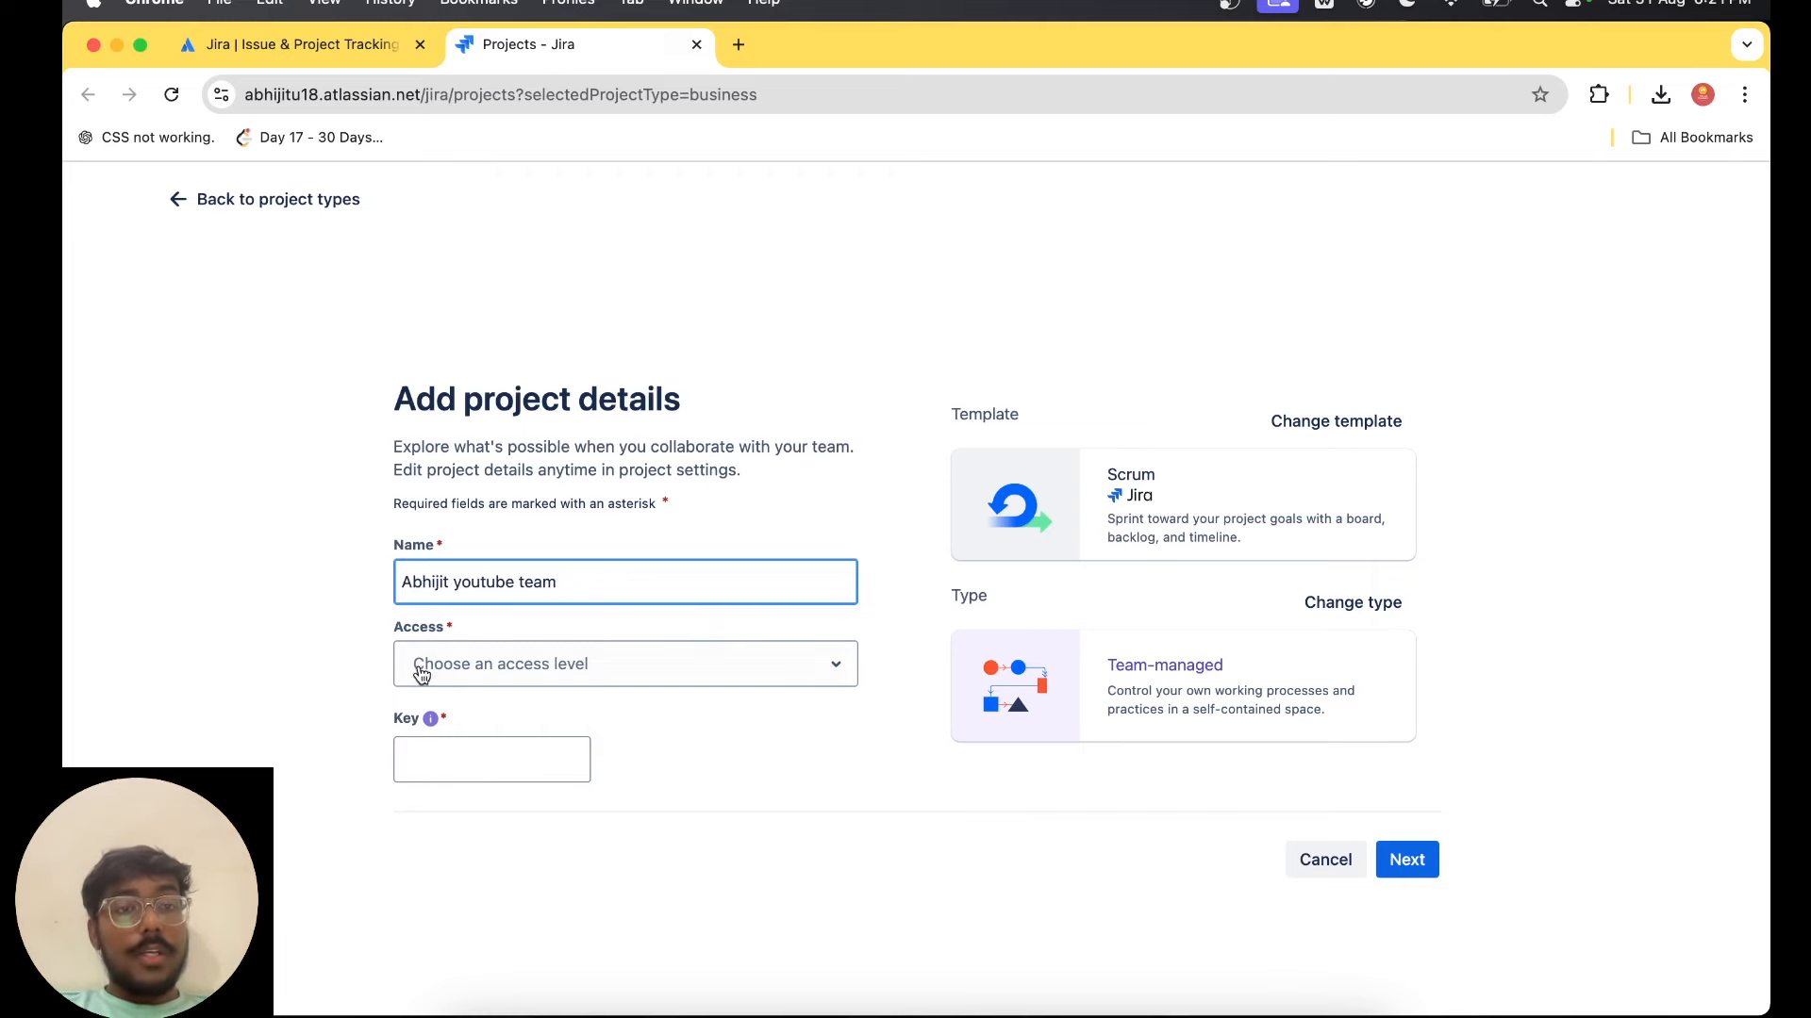
{"action": "left_click", "coordinate": [488, 665]}
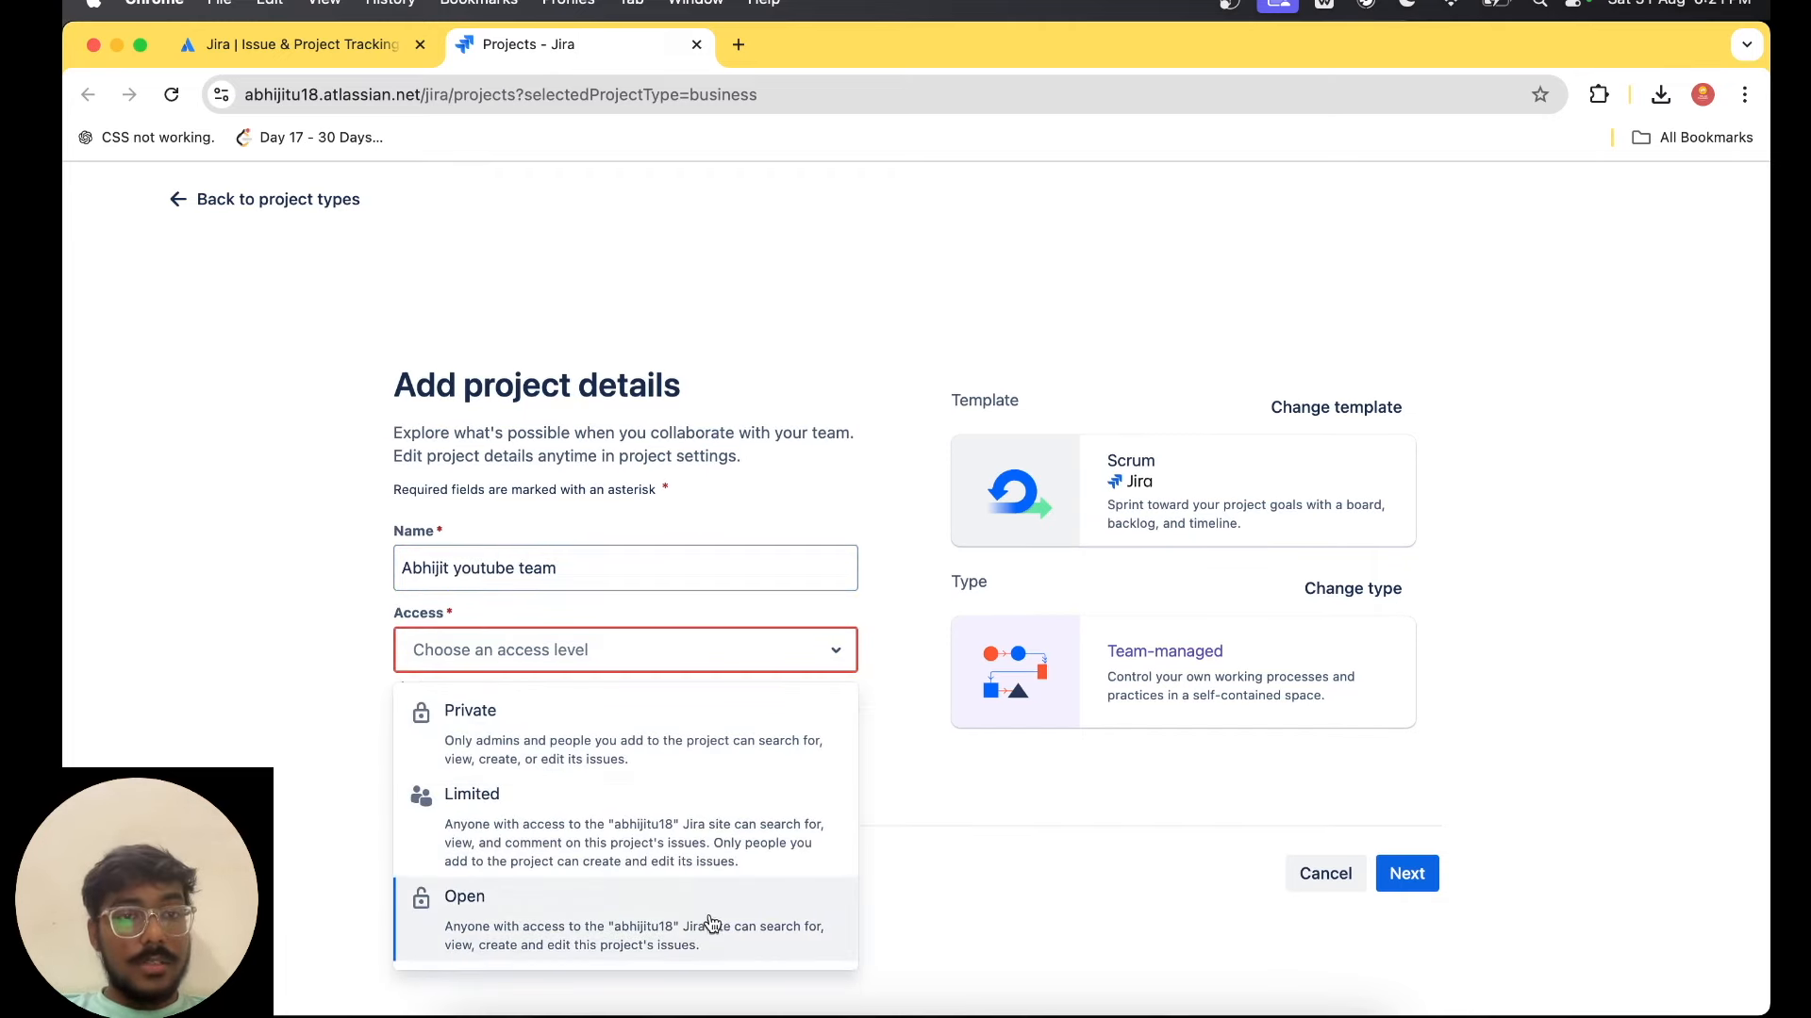
{"action": "left_click", "coordinate": [715, 922]}
{"action": "left_click", "coordinate": [1417, 862]}
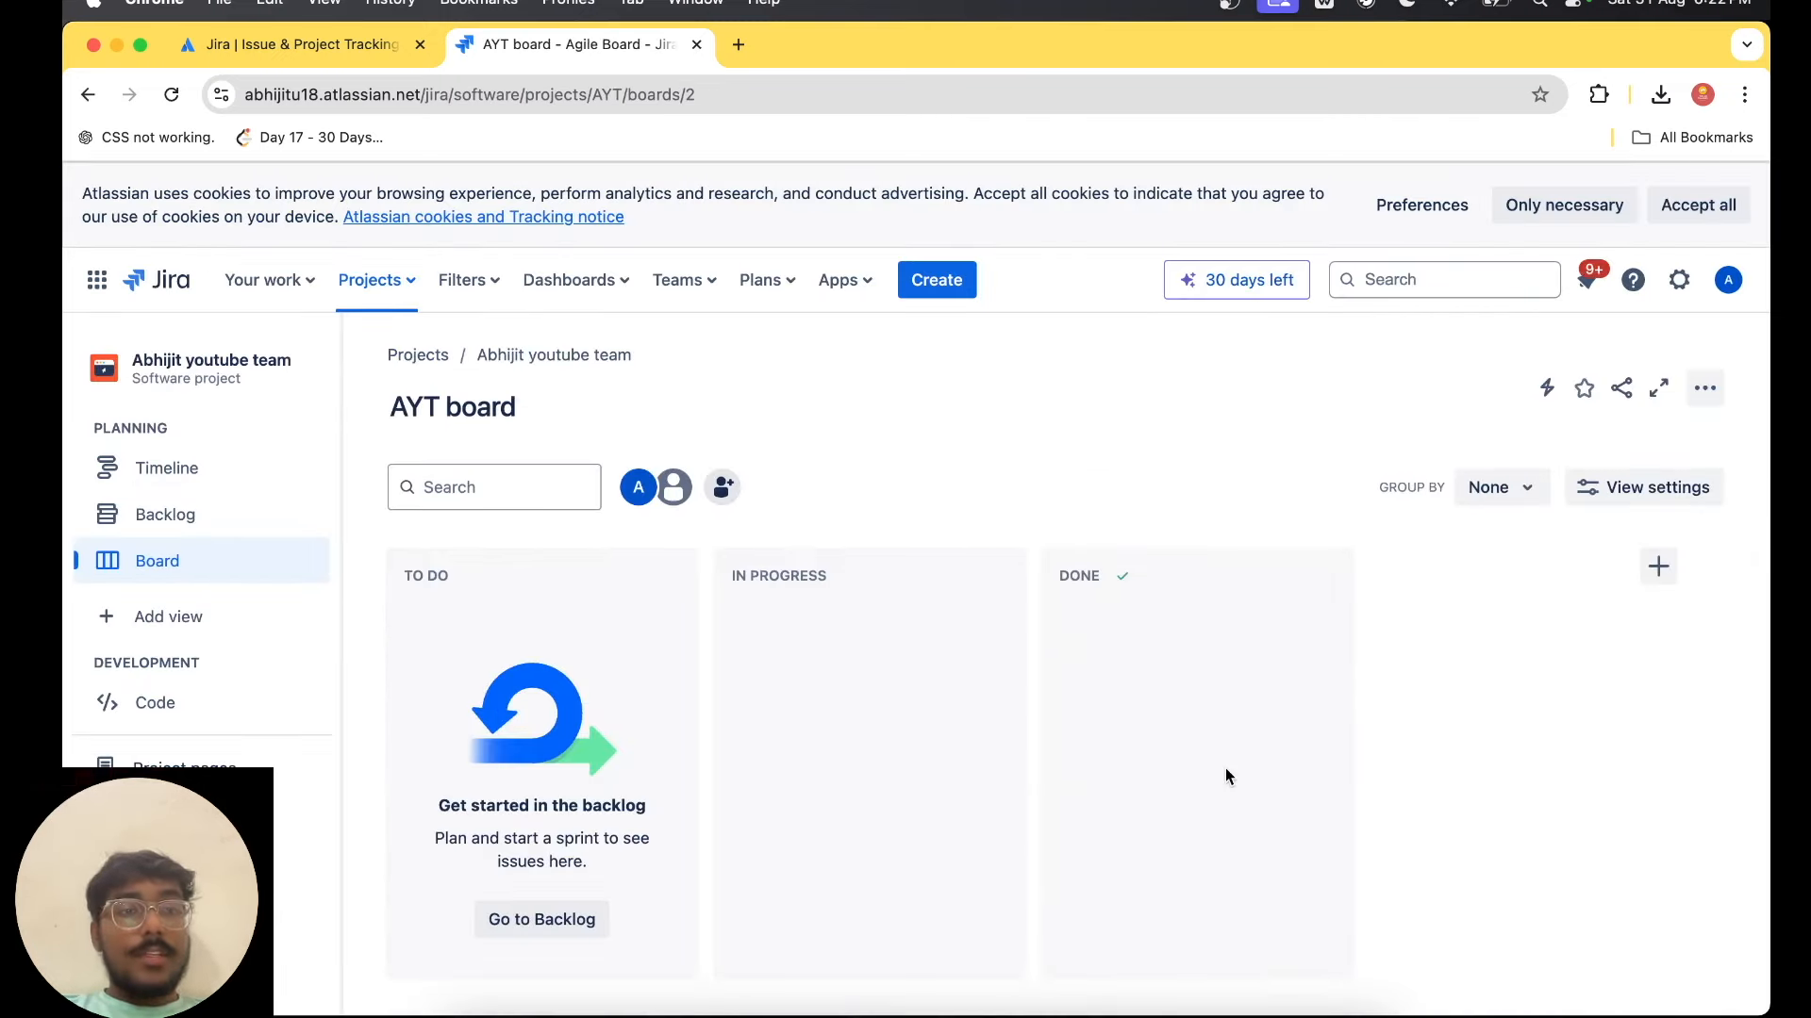
Check the list of recent projects, then accept all cookies in the site's cookie notice.
{"action": "left_click", "coordinate": [396, 280]}
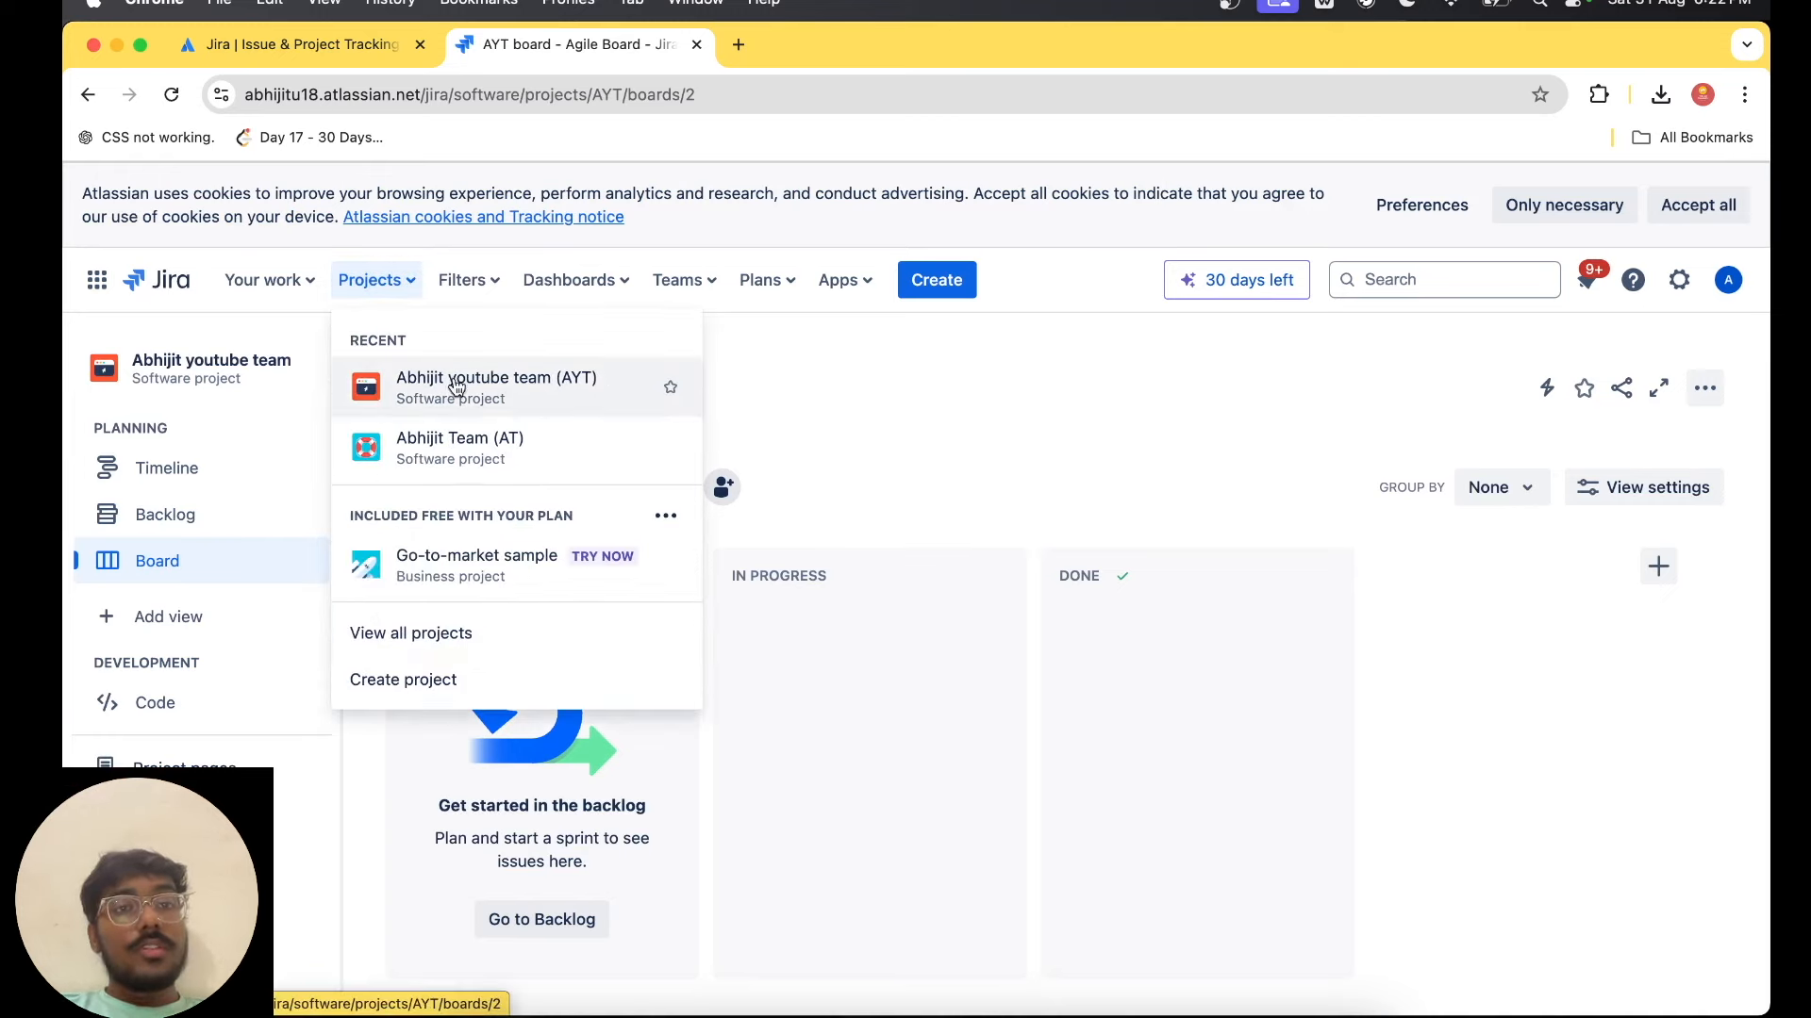
{"action": "left_click", "coordinate": [1026, 394]}
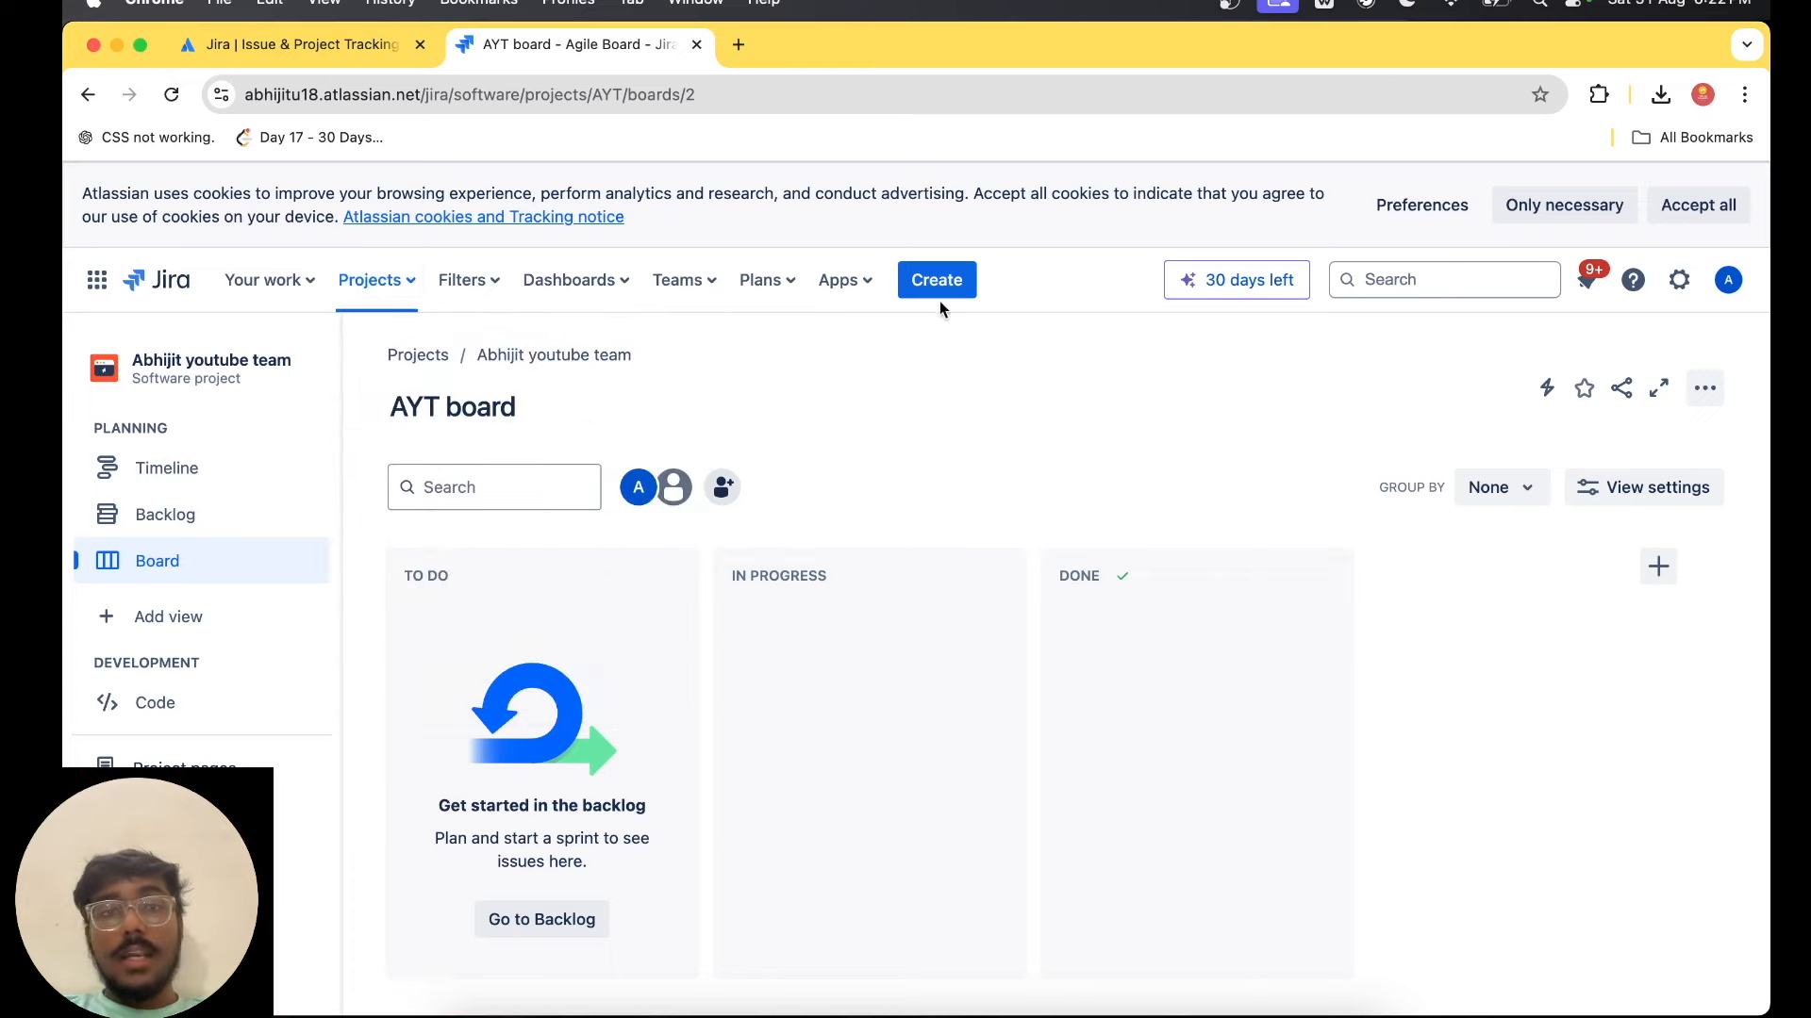
{"action": "left_click", "coordinate": [1718, 210]}
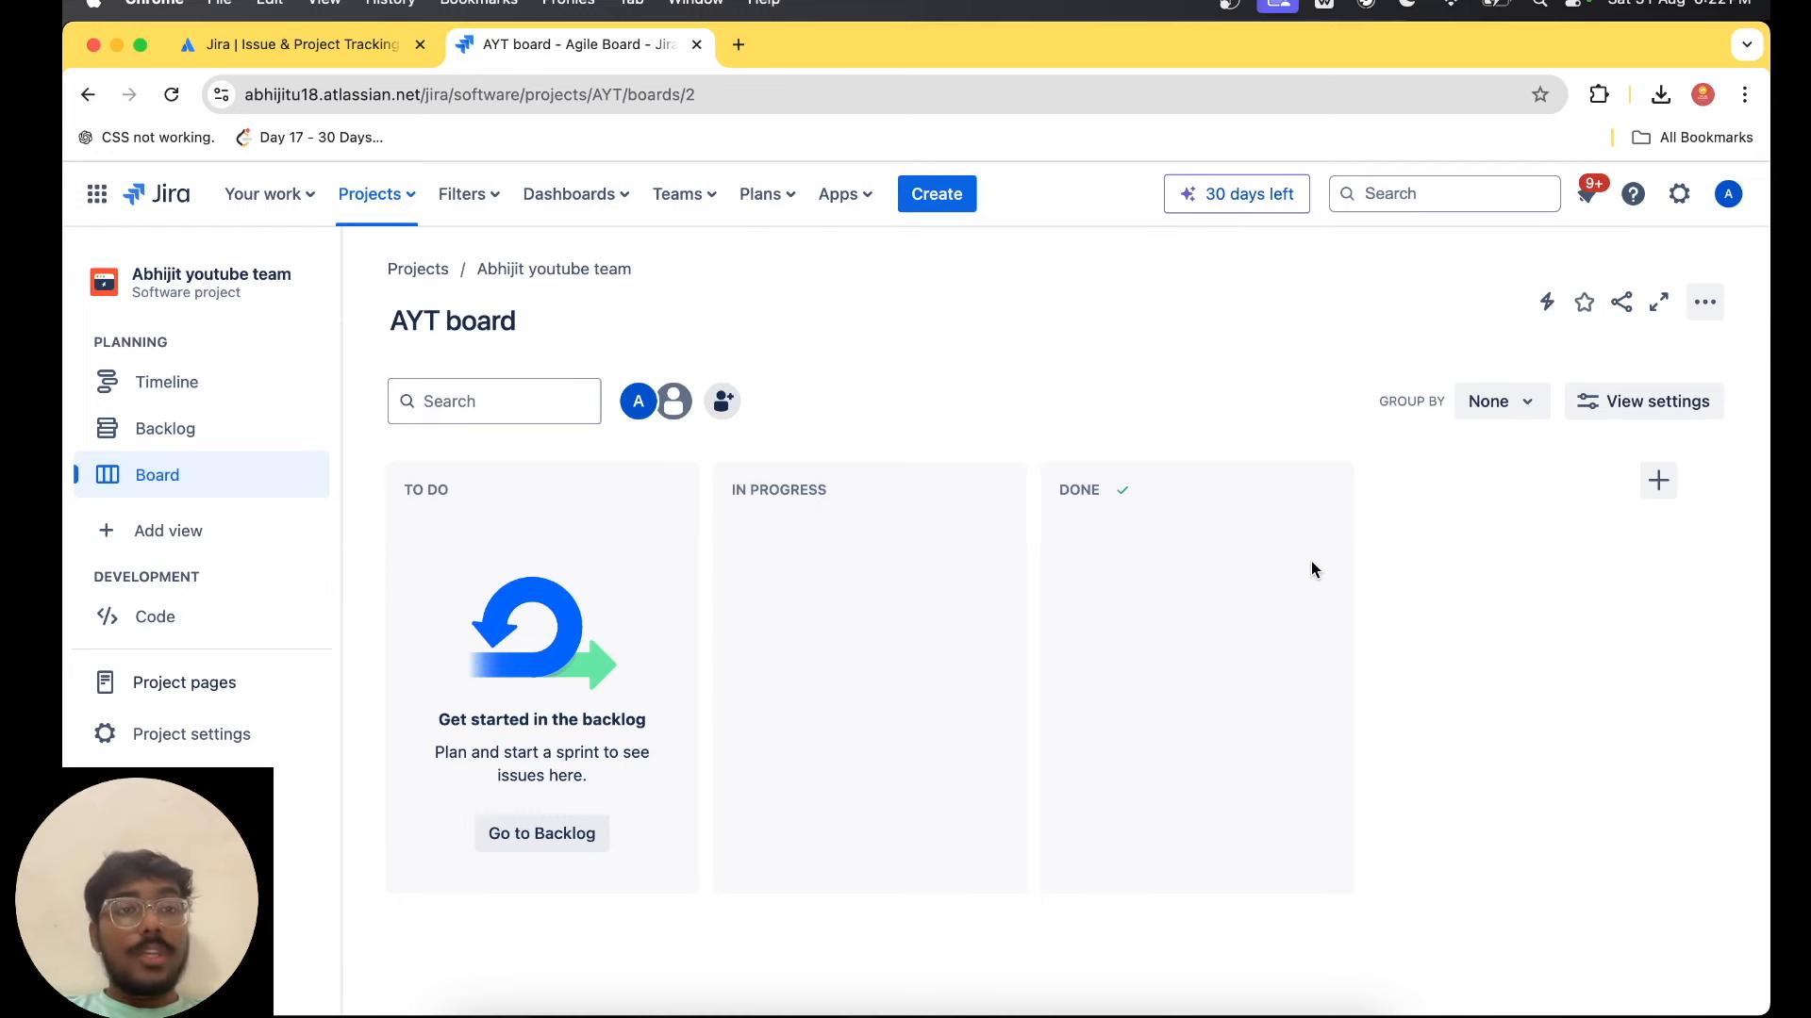
Create an issue named "Mobile App" in AYT Sprint 1 of the project's backlog.
{"action": "left_click", "coordinate": [192, 432]}
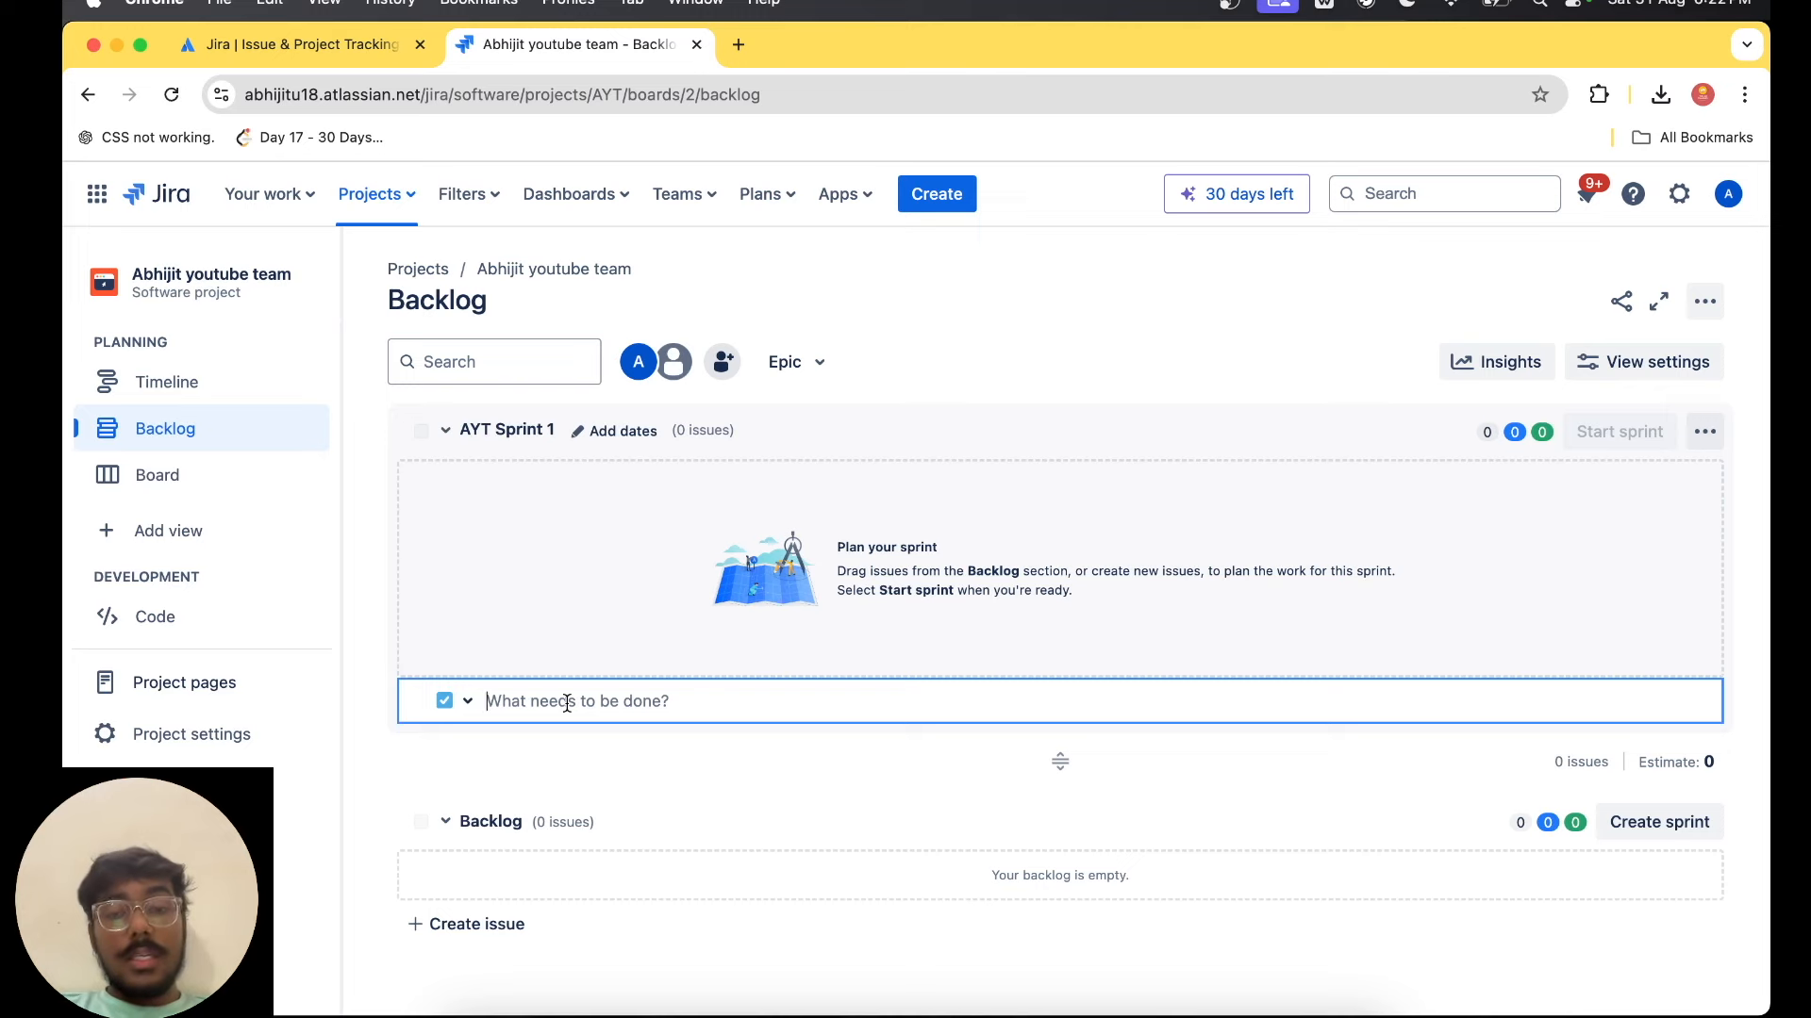
{"action": "type", "text": "Dashboa"}
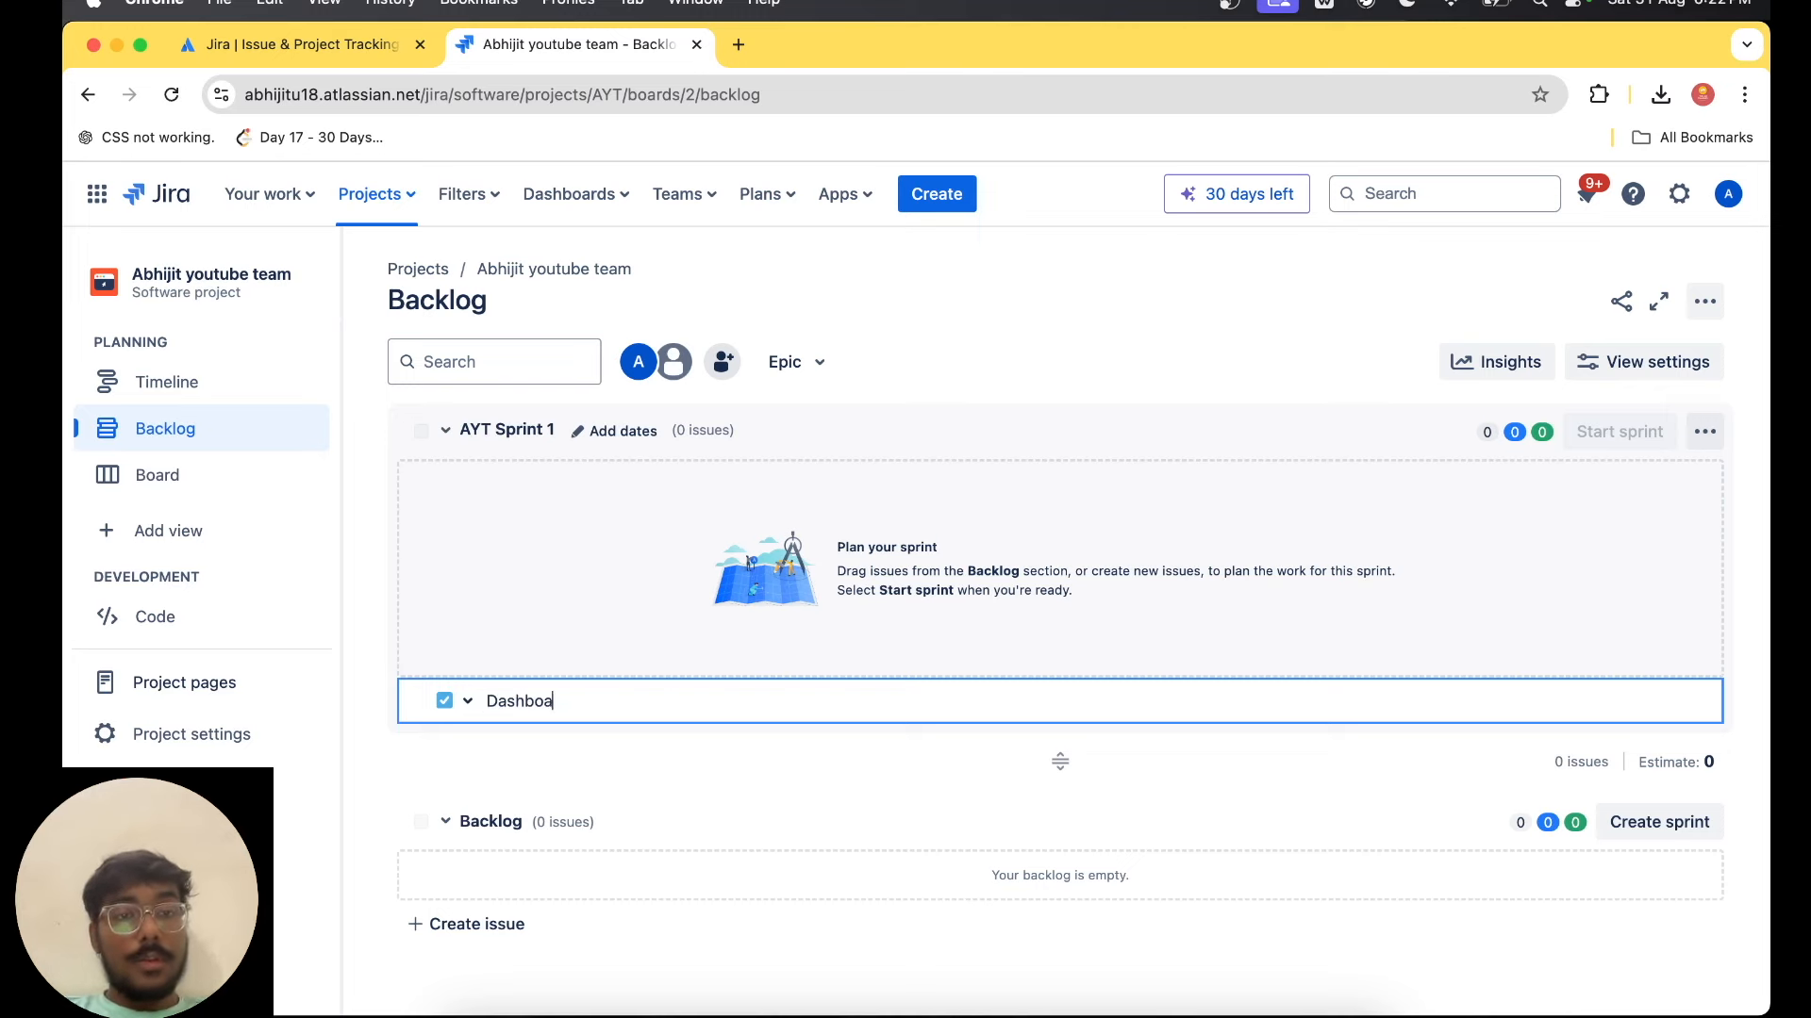
{"action": "type", "text": "r"}
{"action": "key", "text": "Return"}
{"action": "type", "text": "Mob"}
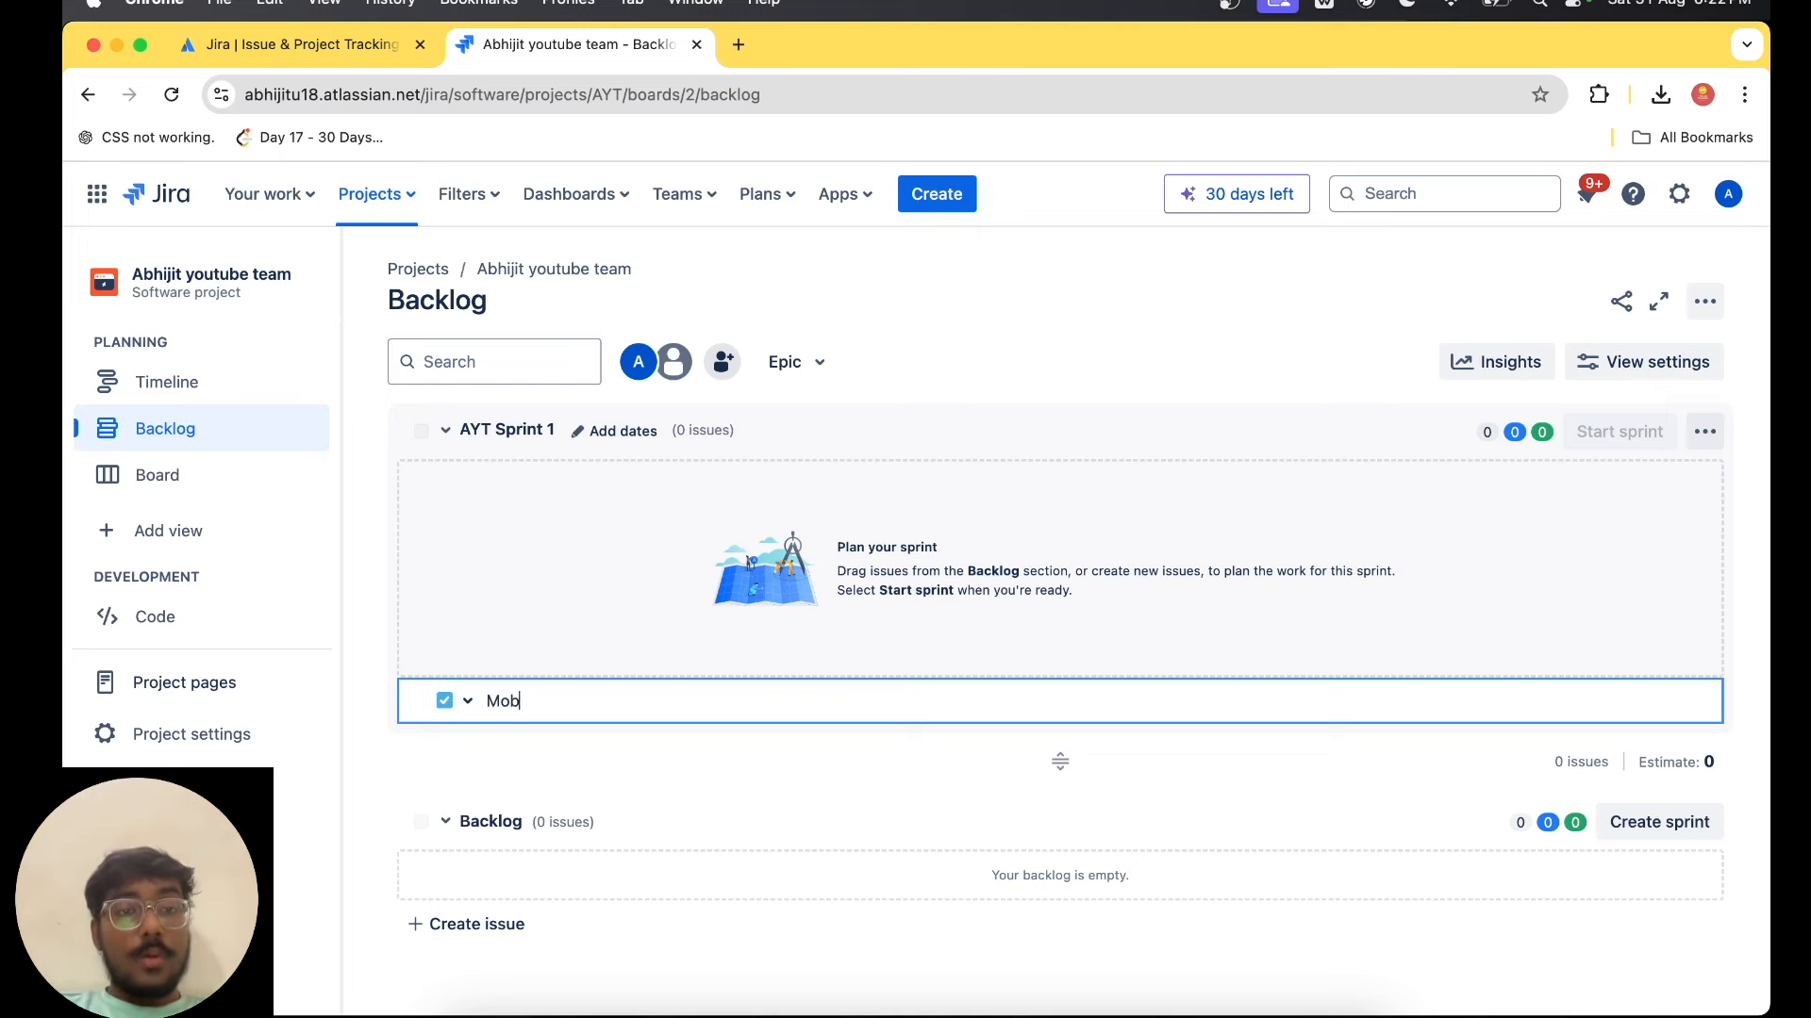
{"action": "type", "text": "ile App"}
{"action": "key", "text": "Return"}
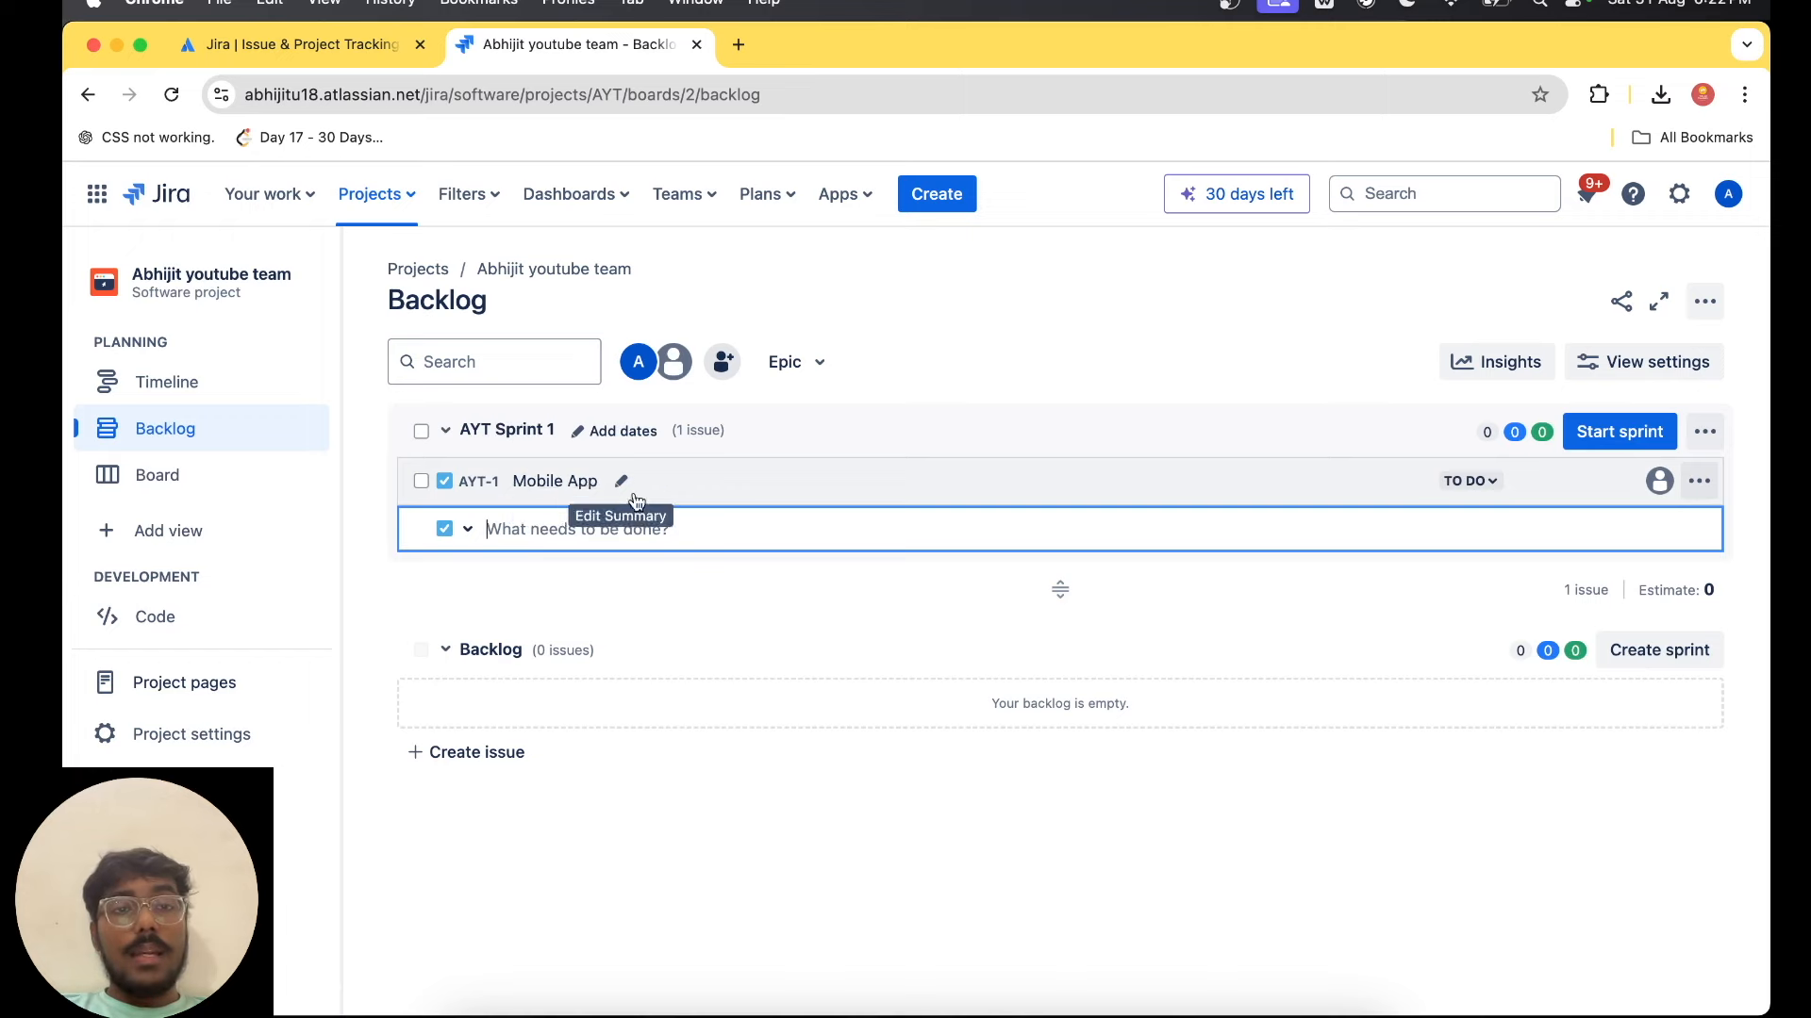
{"action": "left_click", "coordinate": [621, 482]}
{"action": "left_click", "coordinate": [699, 488]}
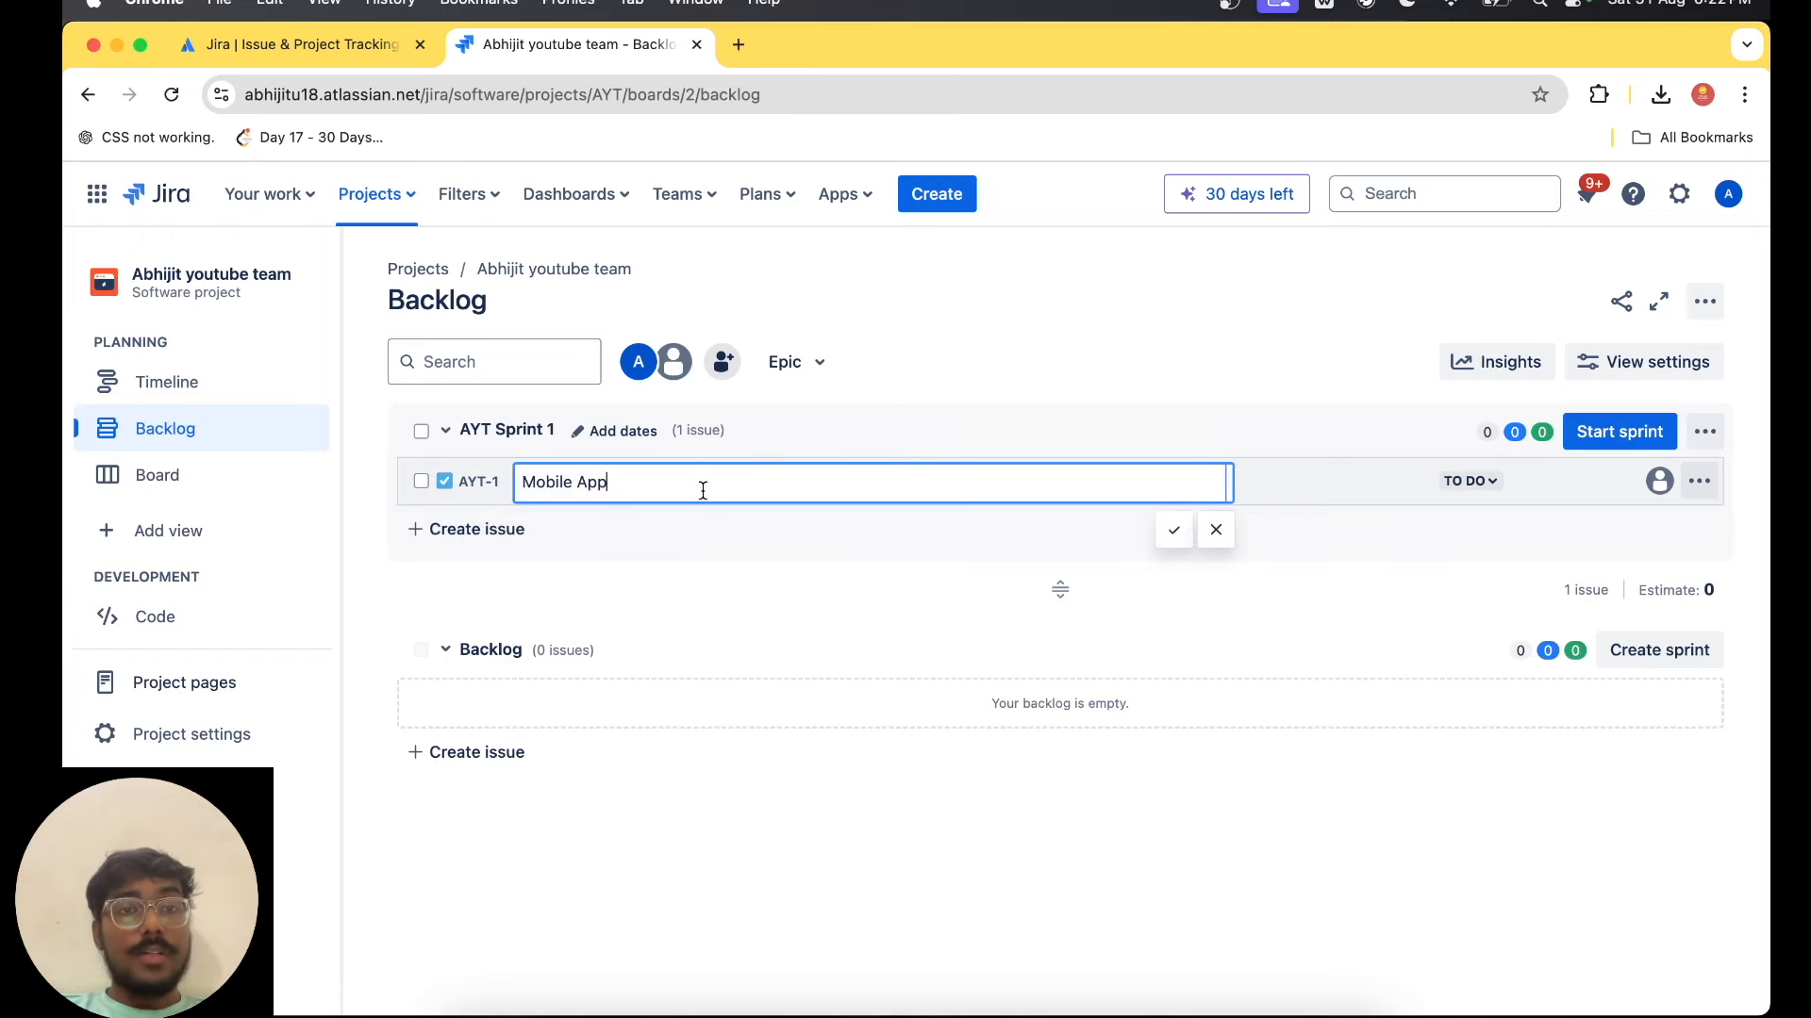
{"action": "key", "text": "Return"}
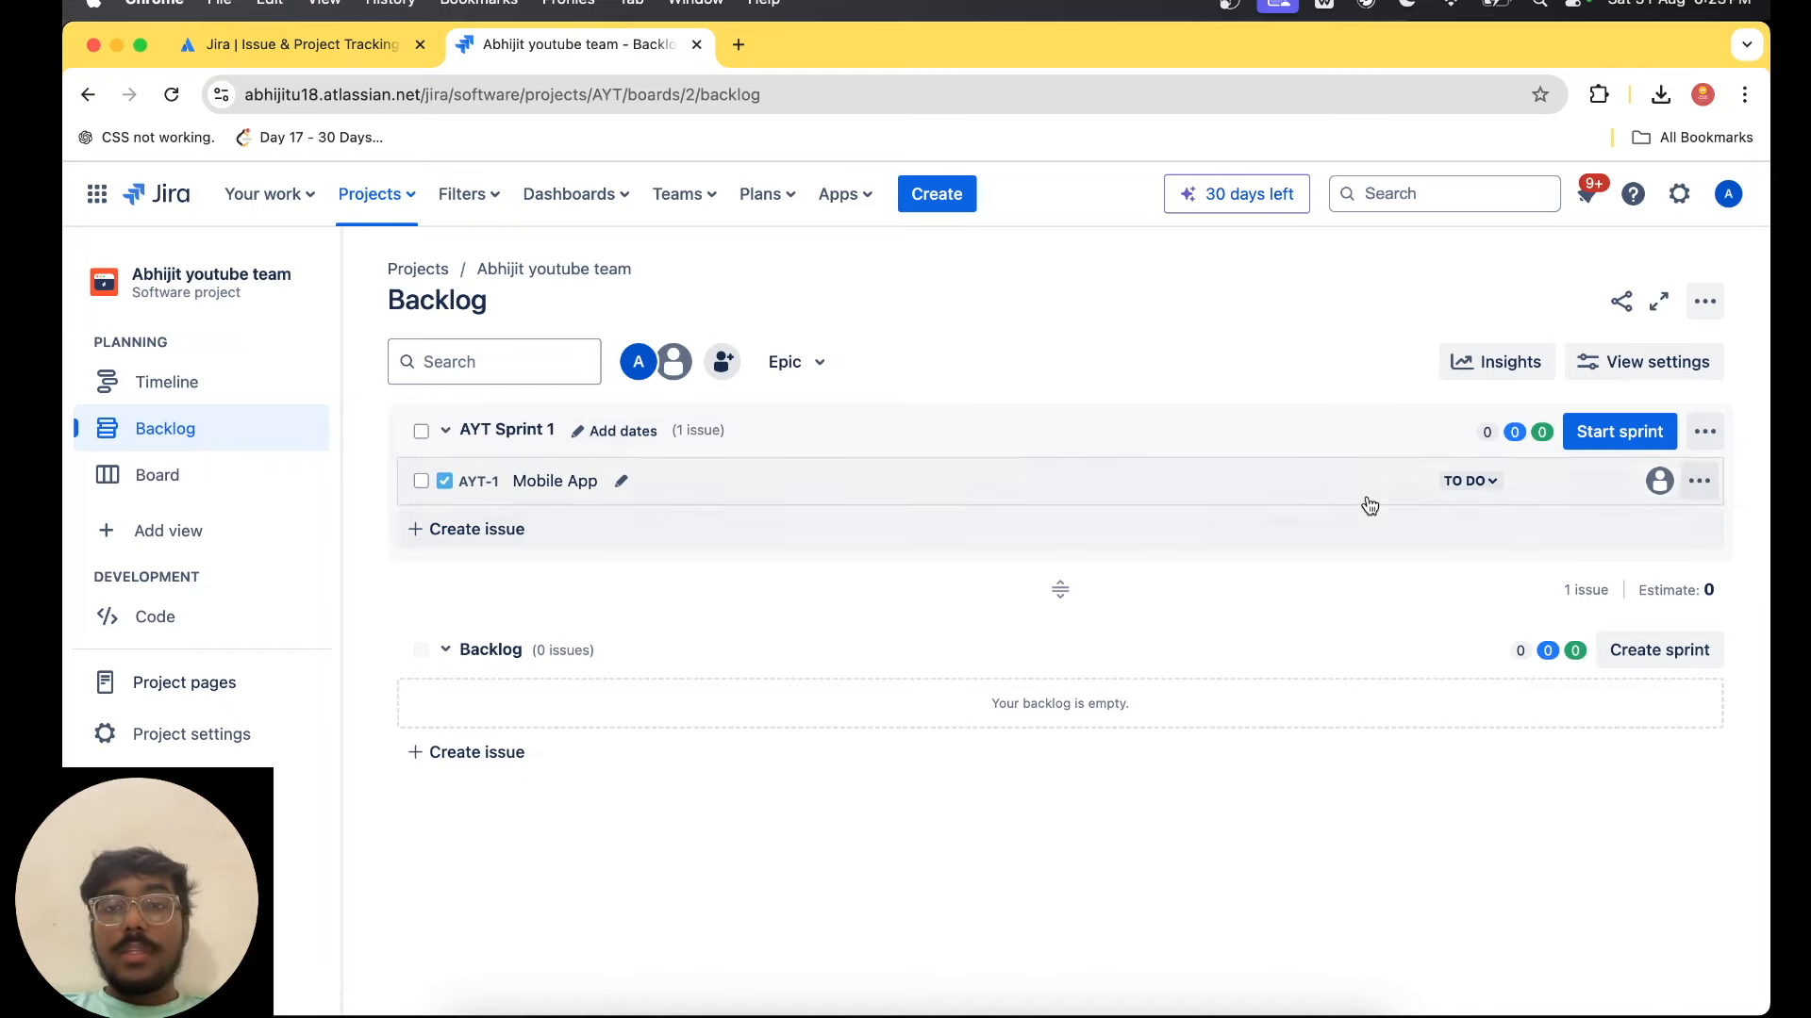
Open the Mobile App issue's details, dismiss the notice about field groups and assign the issue to yourself.
{"action": "left_click", "coordinate": [517, 494]}
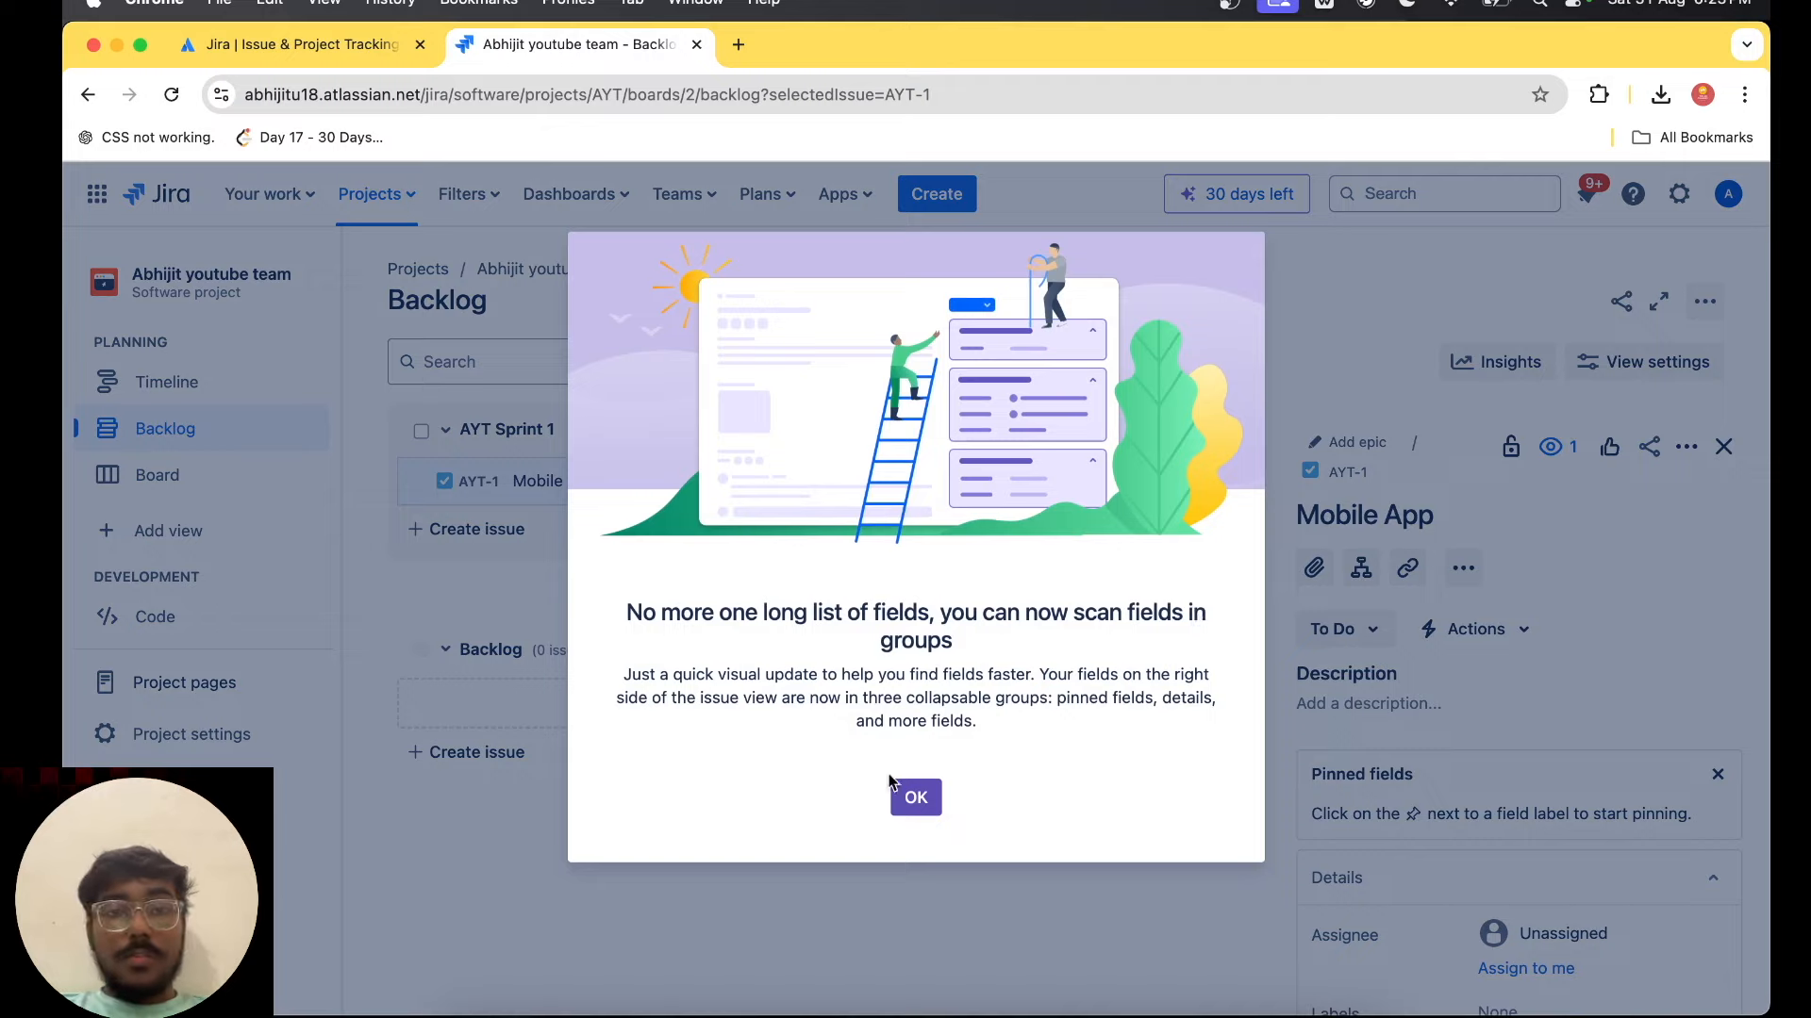
{"action": "left_click", "coordinate": [924, 816]}
{"action": "scroll", "coordinate": [1756, 728], "scroll_direction": "down", "scroll_amount": 2}
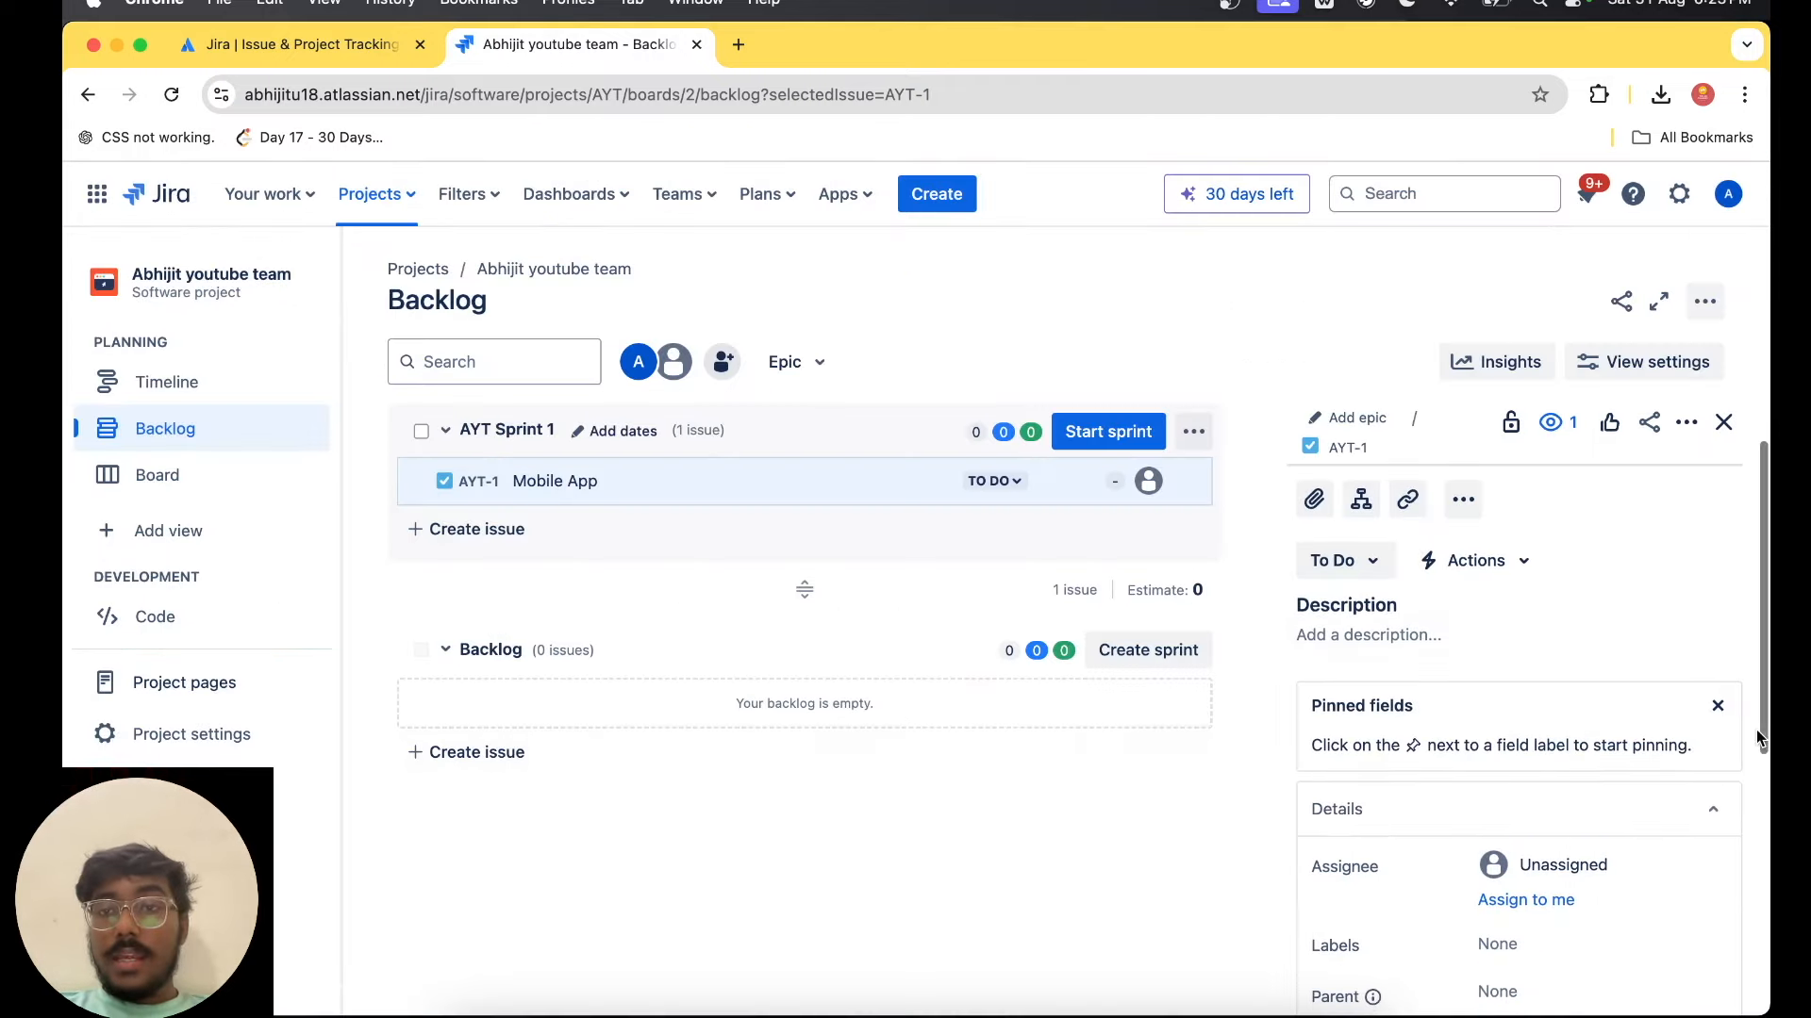
{"action": "left_click", "coordinate": [1468, 637]}
{"action": "key", "text": "h"}
{"action": "key", "text": "i"}
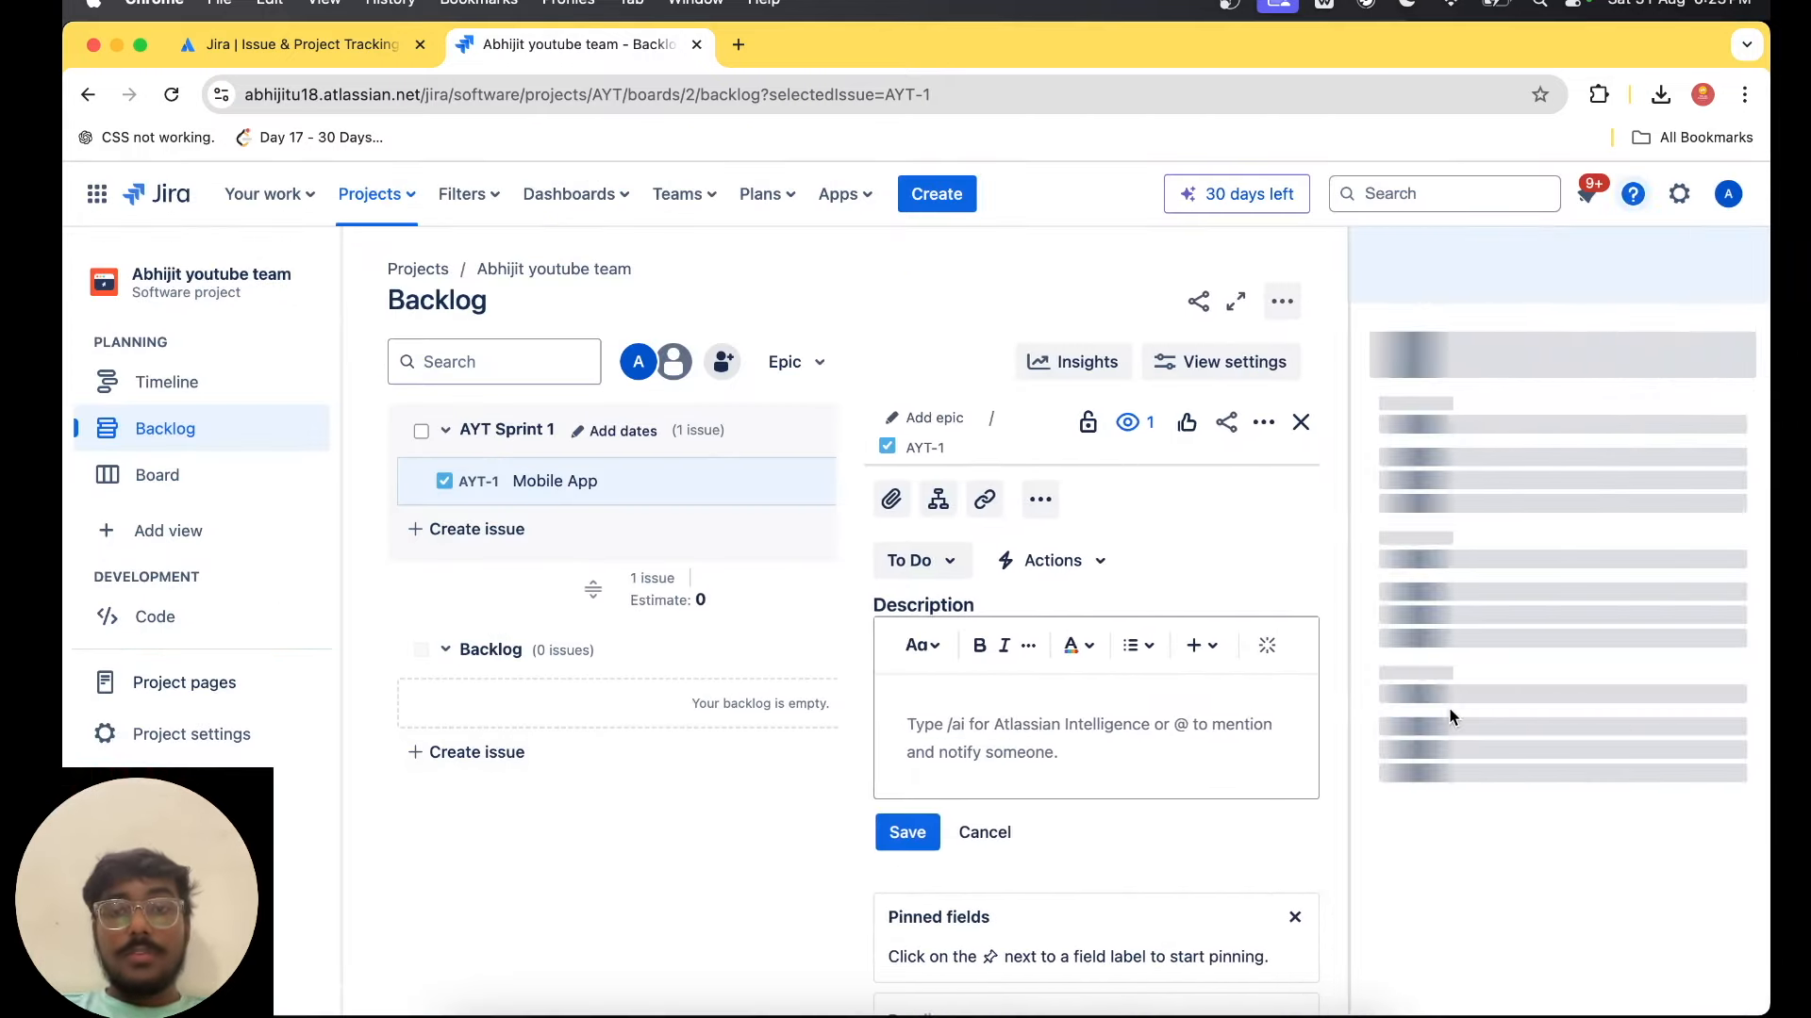
{"action": "left_click", "coordinate": [1208, 726]}
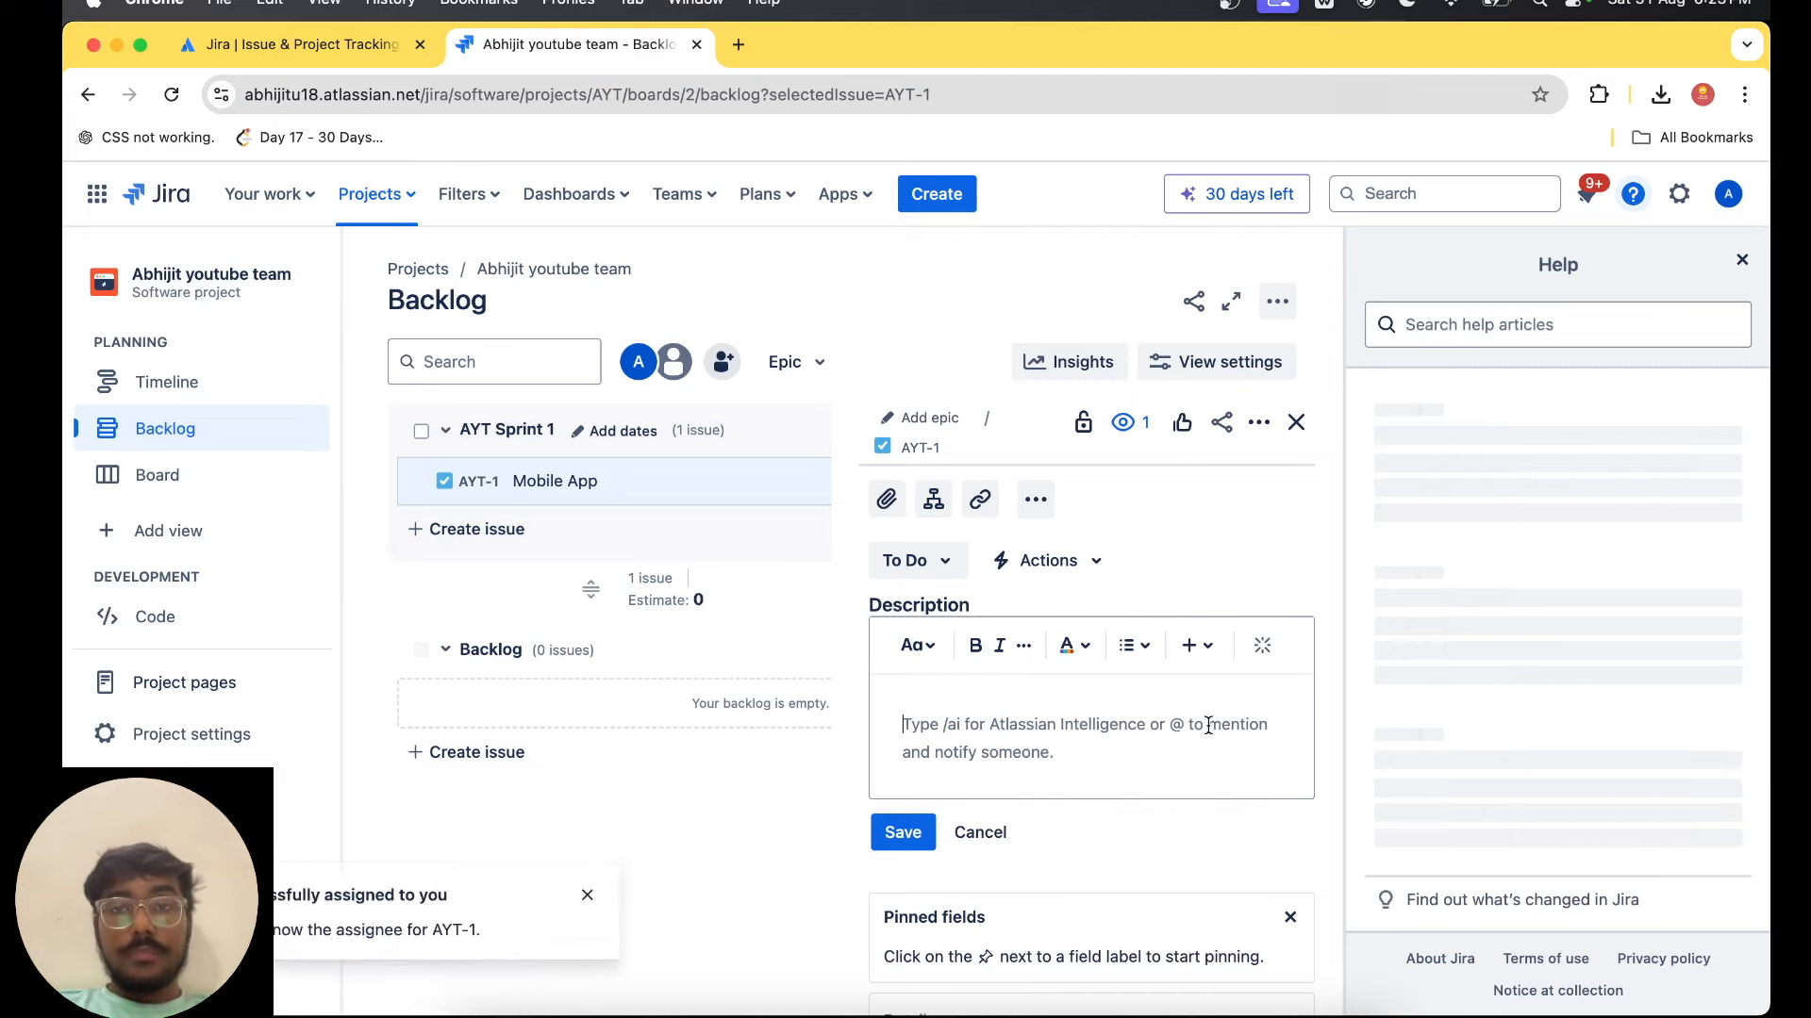
{"action": "left_click", "coordinate": [1742, 260]}
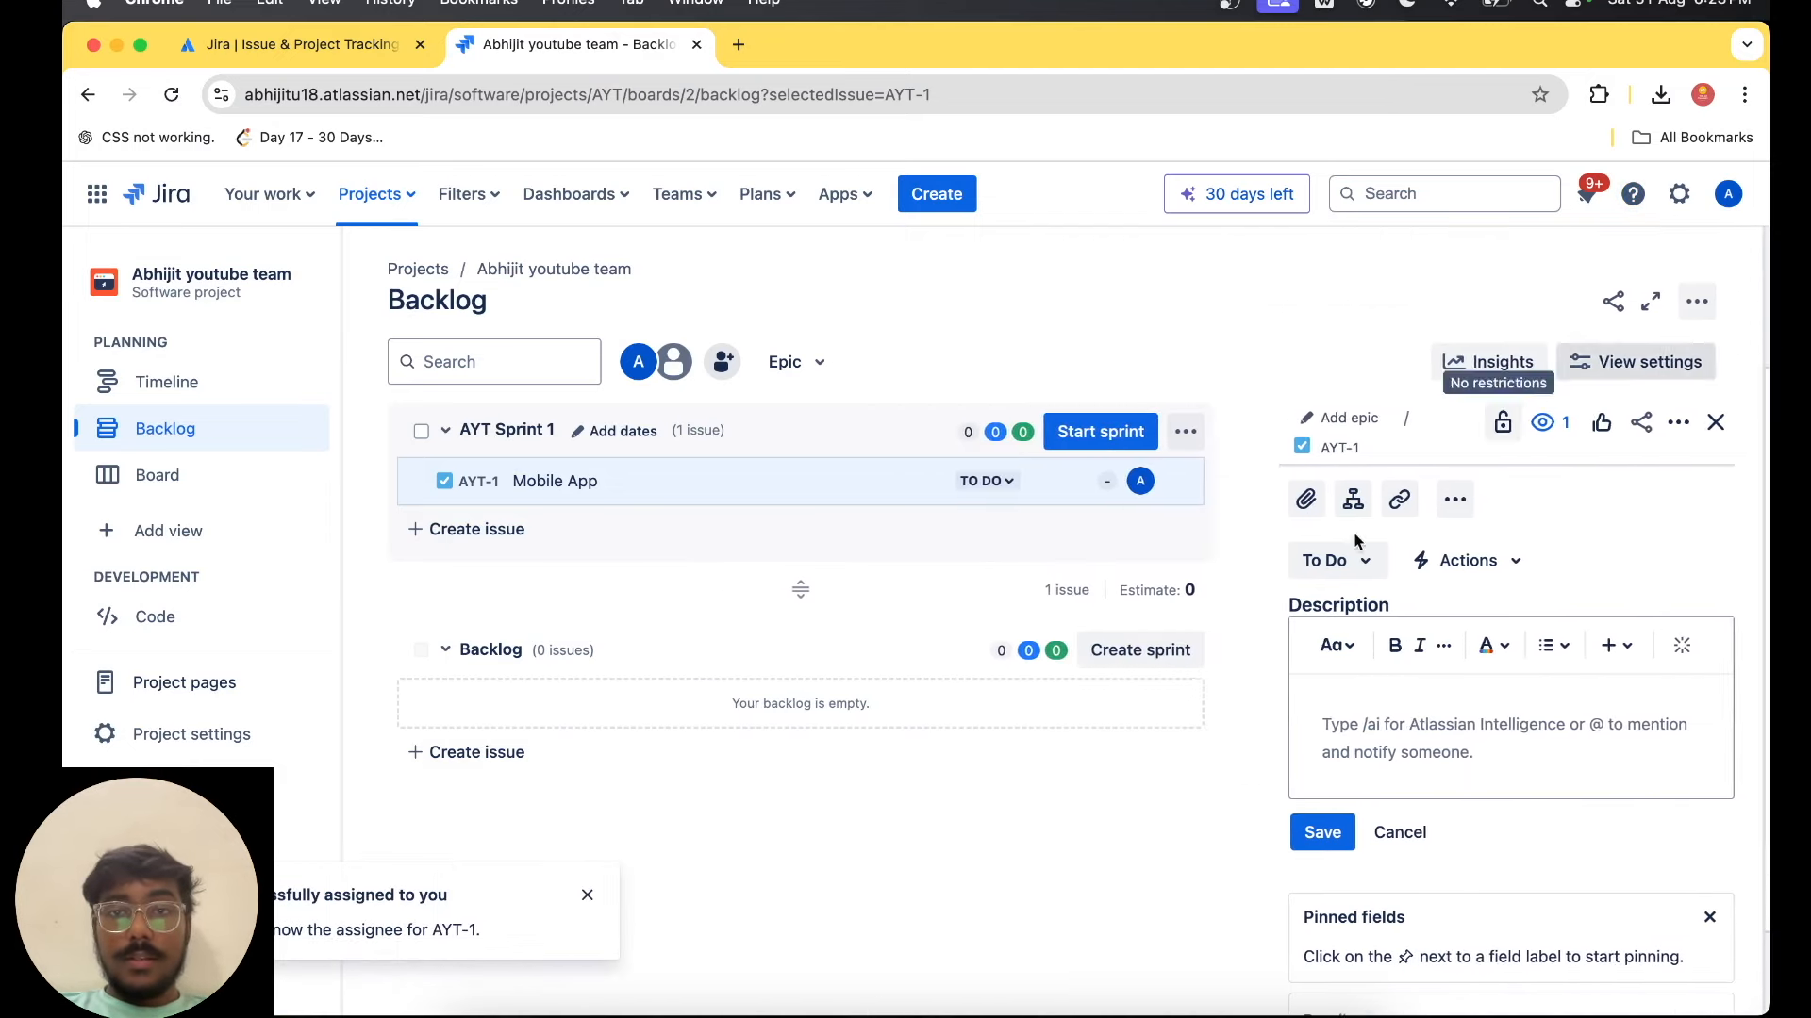
Save the description "This will be a health managment app" on the Mobile App issue.
{"action": "left_click", "coordinate": [1400, 740]}
{"action": "type", "text": "This will "}
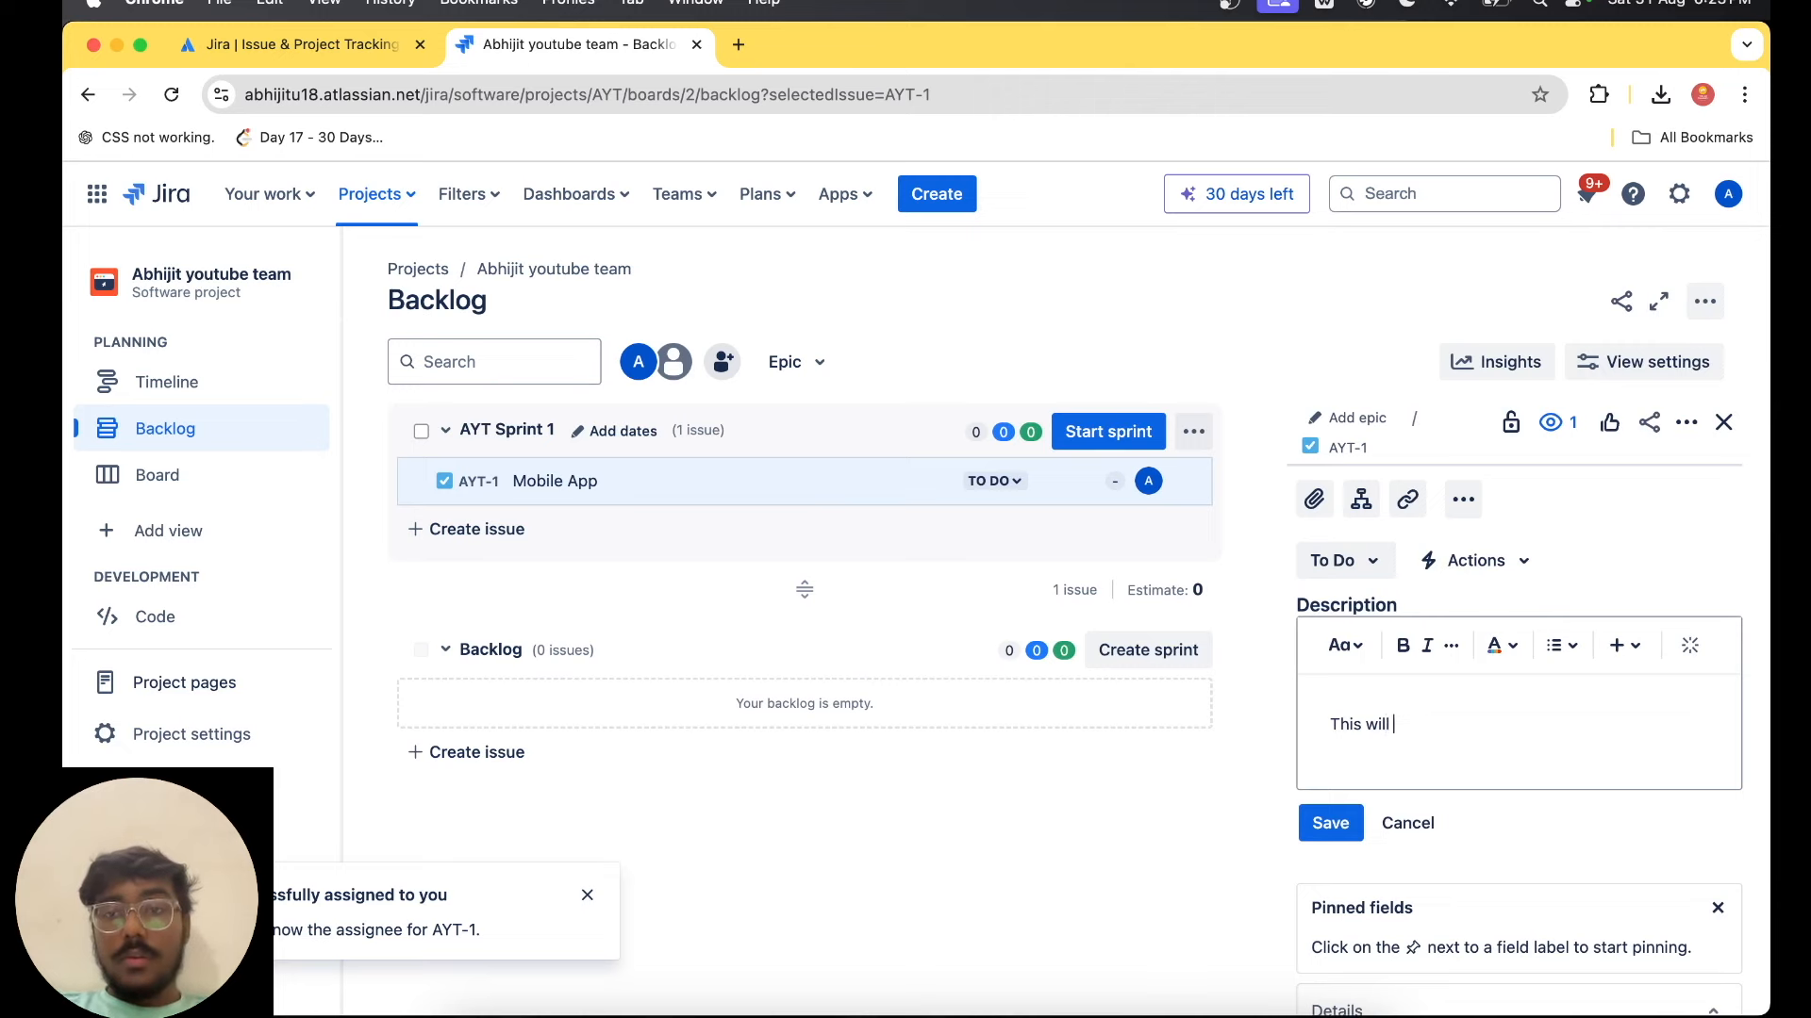
{"action": "type", "text": "be a health managment app"}
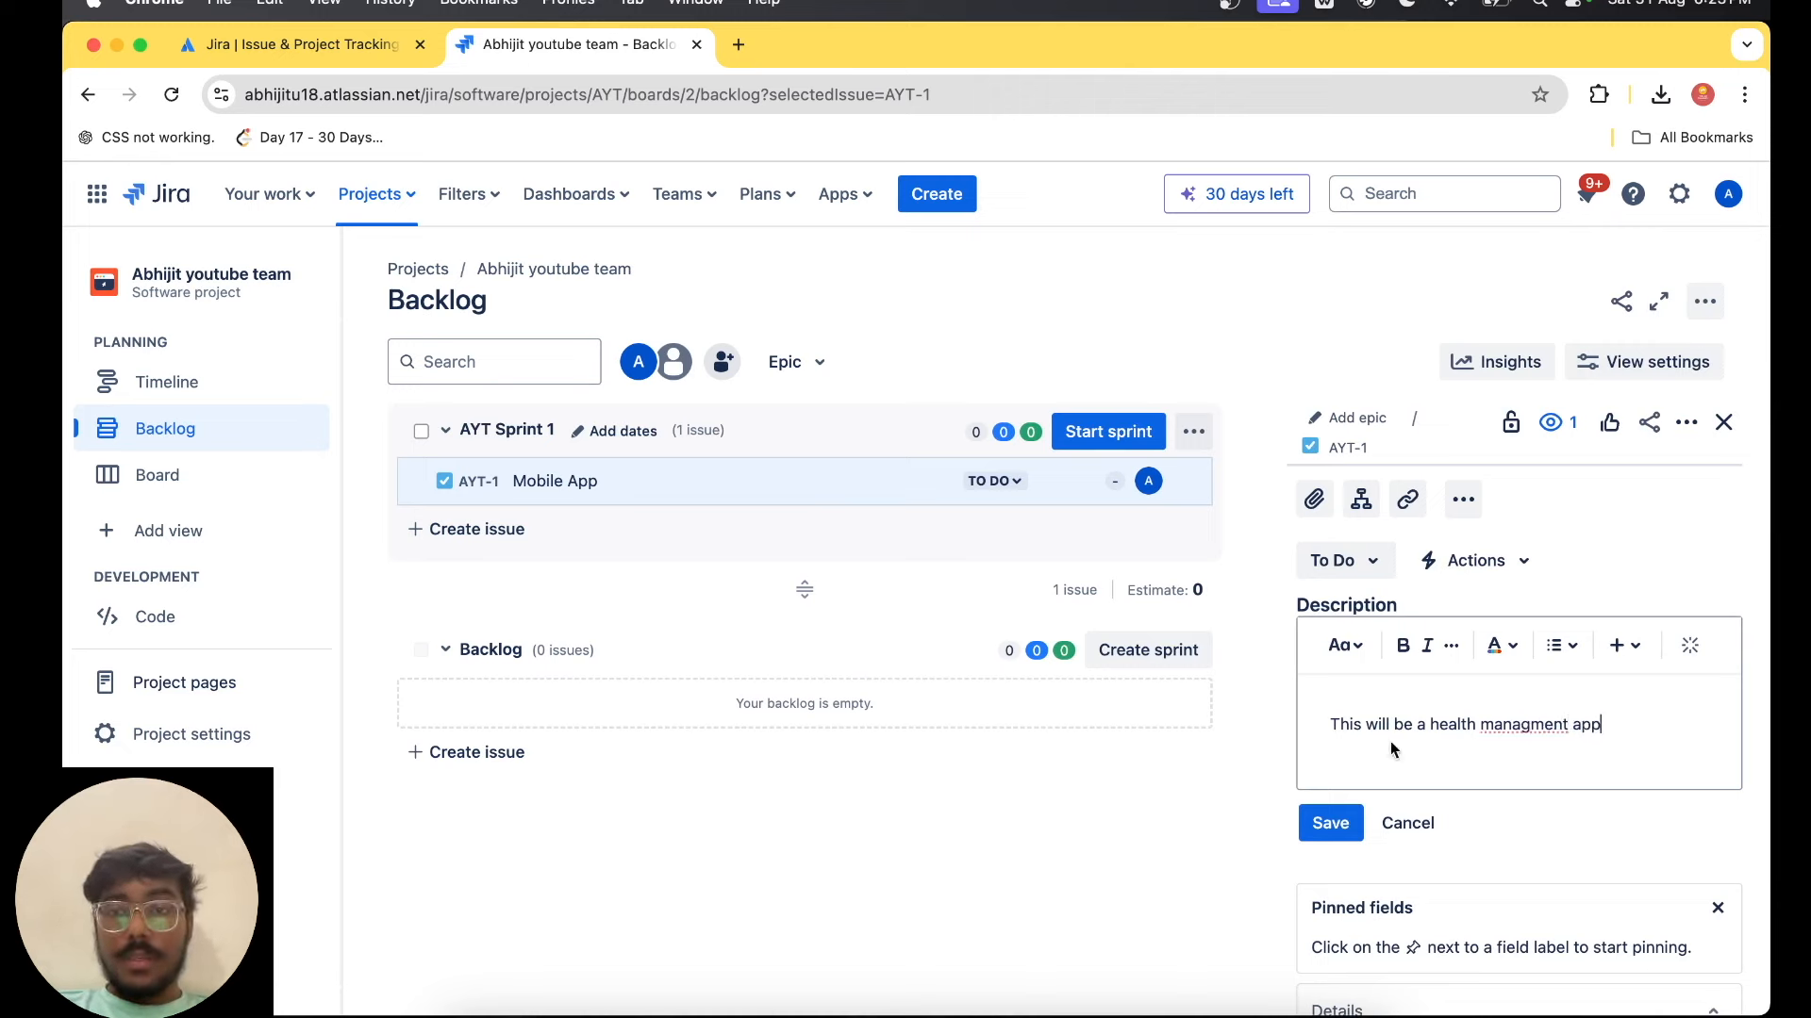
{"action": "left_click", "coordinate": [1331, 822]}
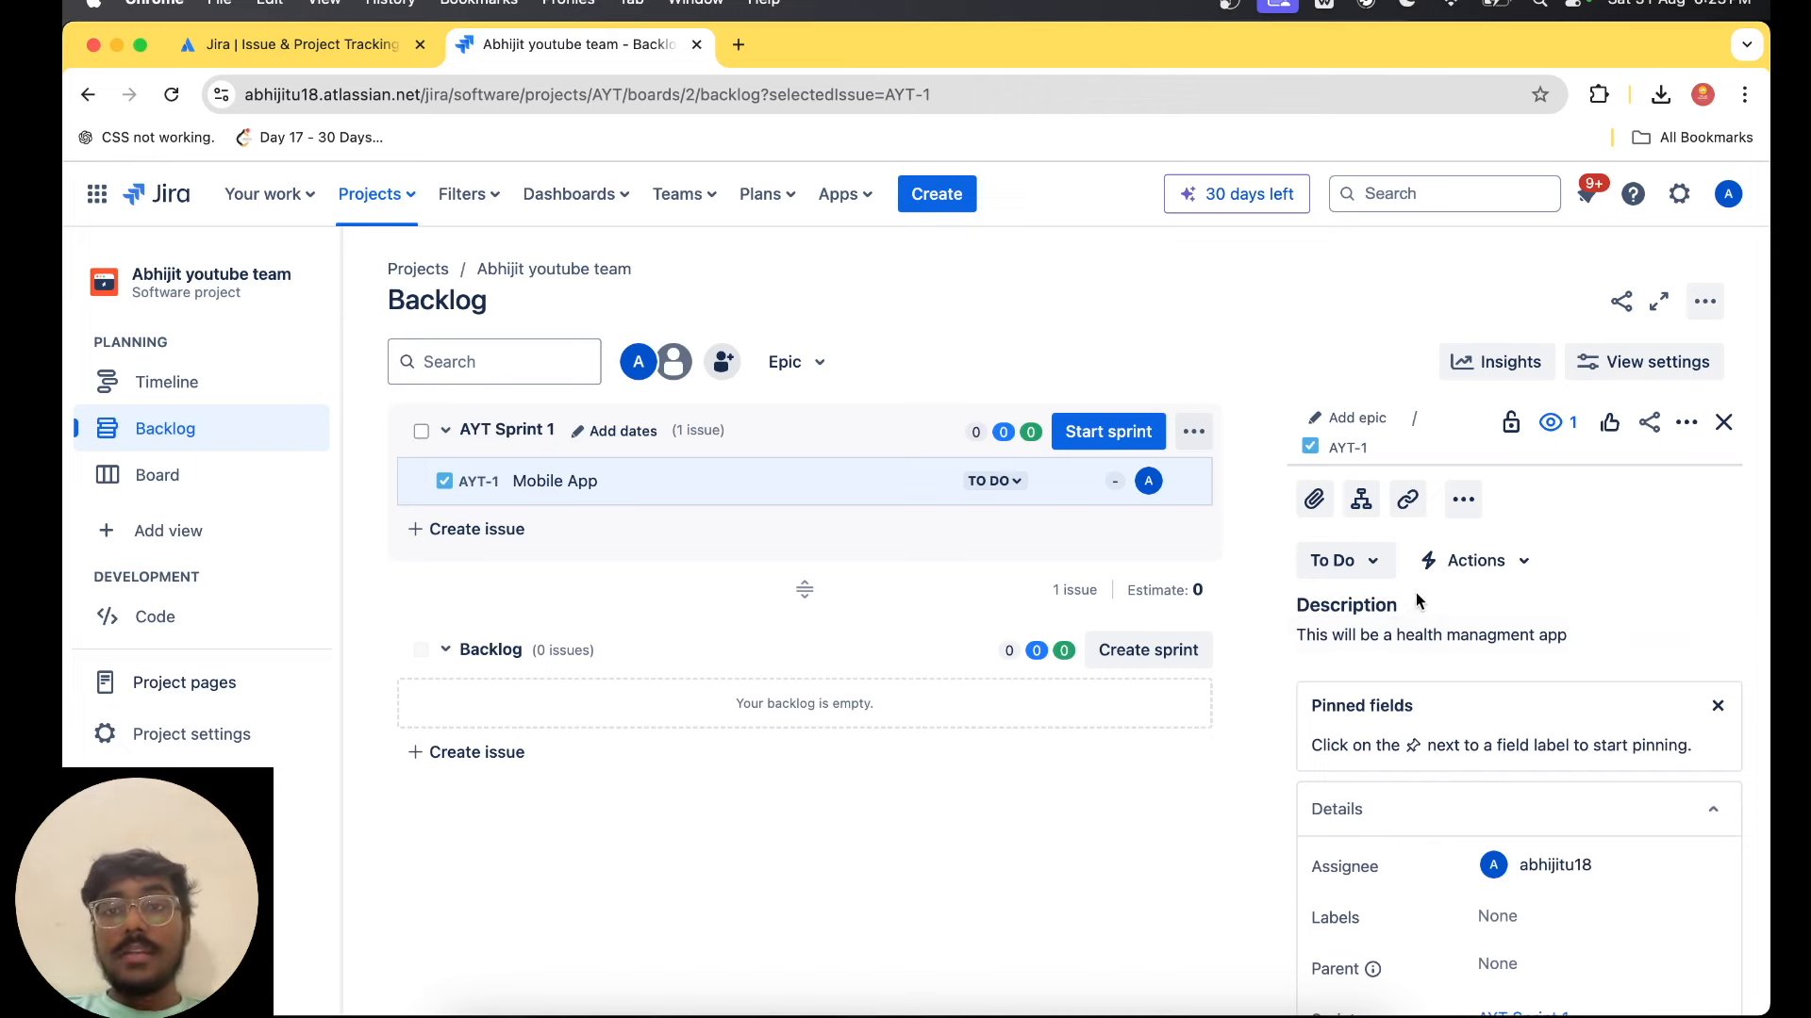
Add the subtasks "Dashboard" and "Login Screen" as child issues of Mobile App.
{"action": "left_click", "coordinate": [1363, 502]}
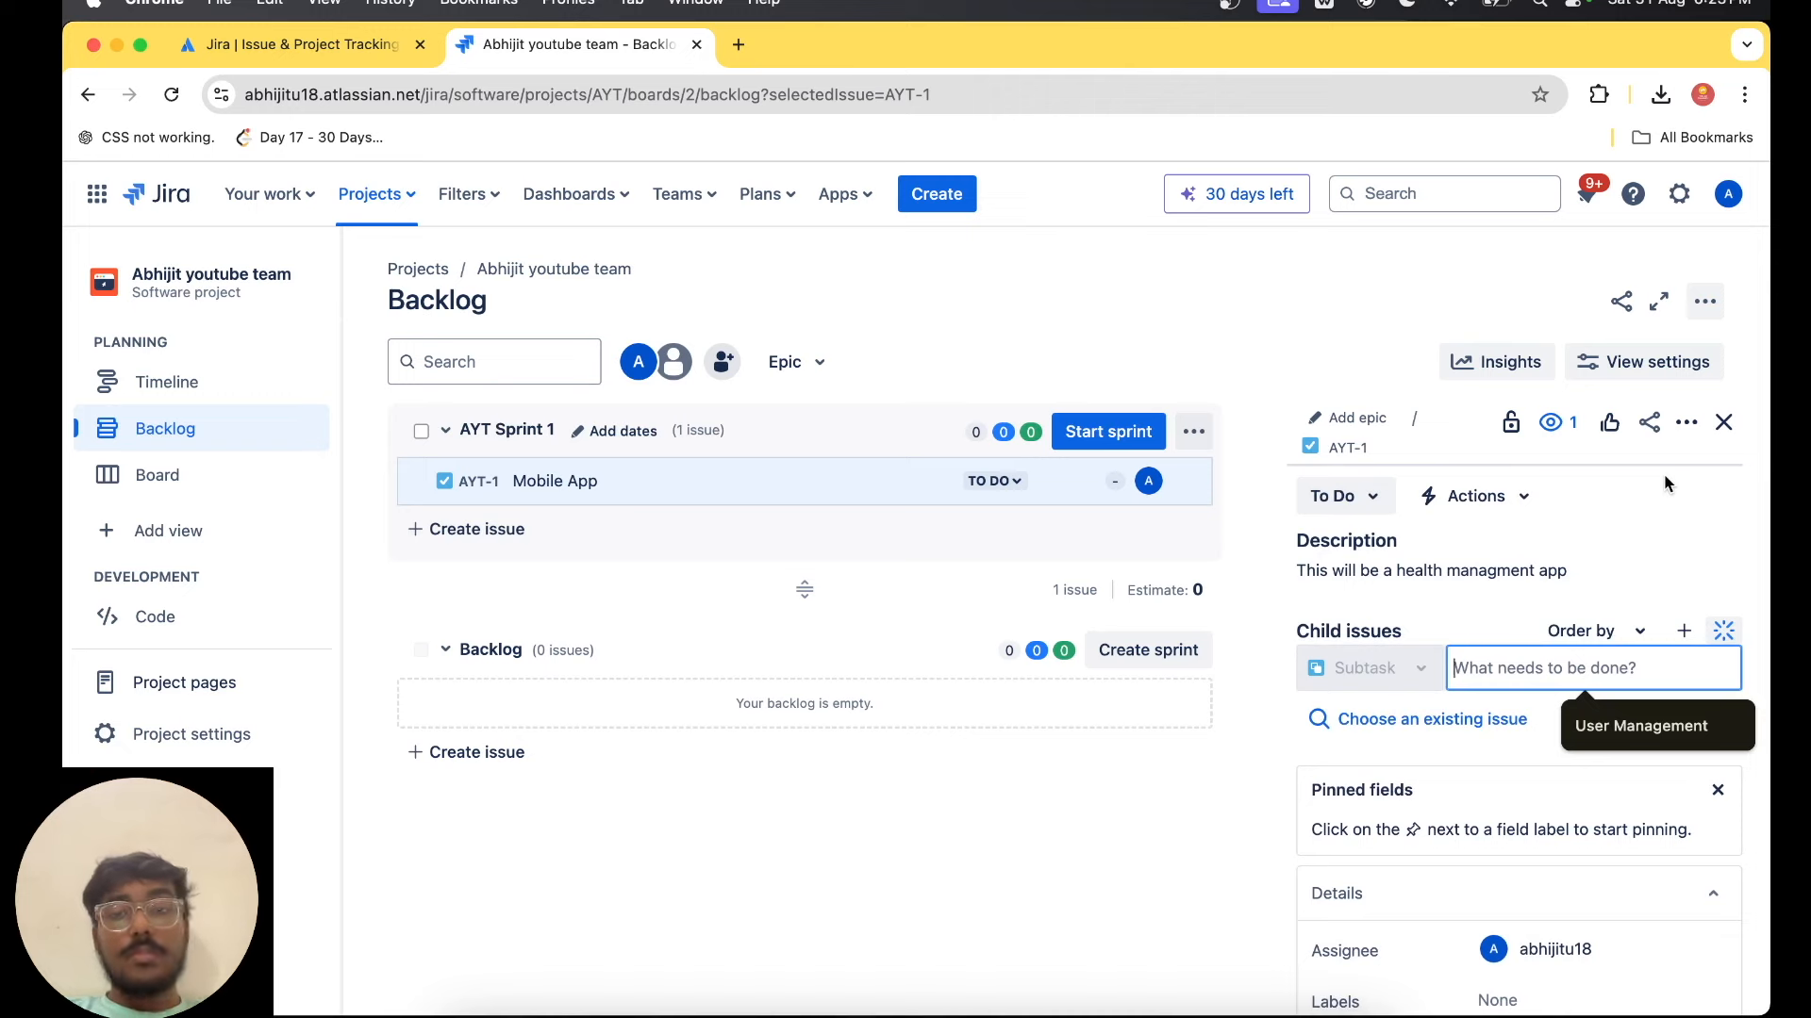
{"action": "type", "text": "Dashboard"}
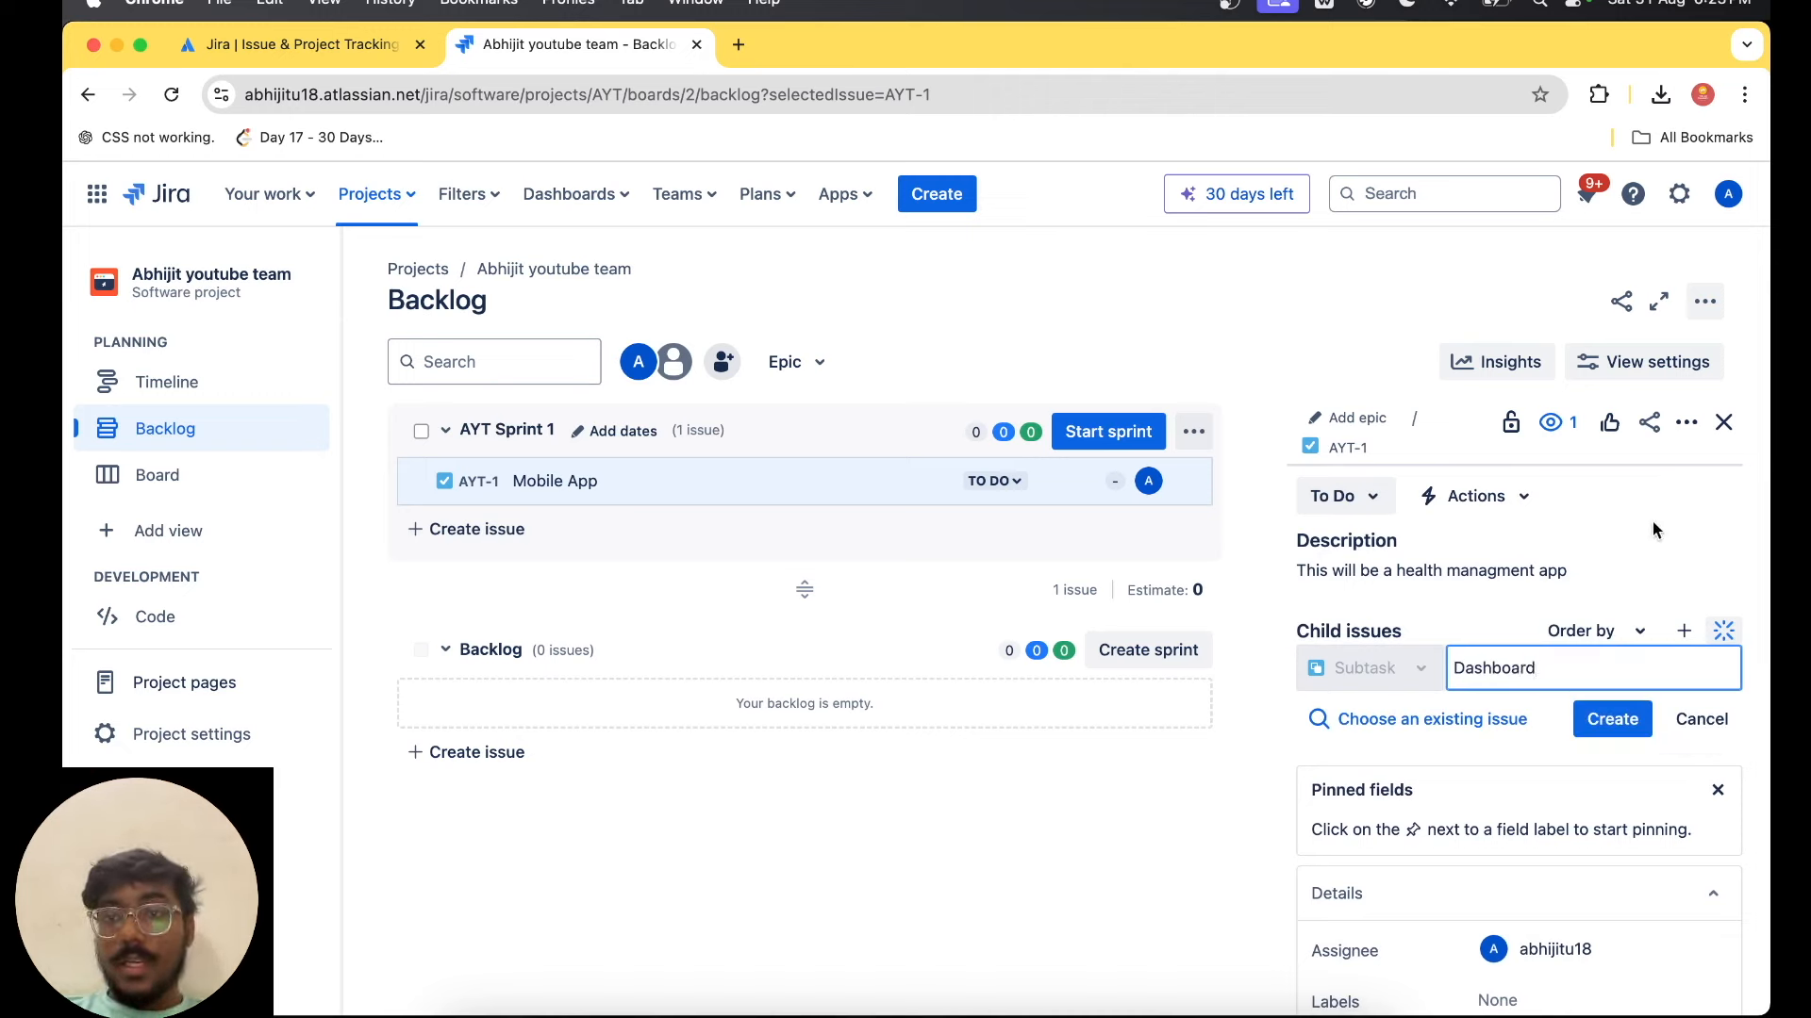
{"action": "left_click", "coordinate": [1613, 718]}
{"action": "type", "text": "Login Screen"}
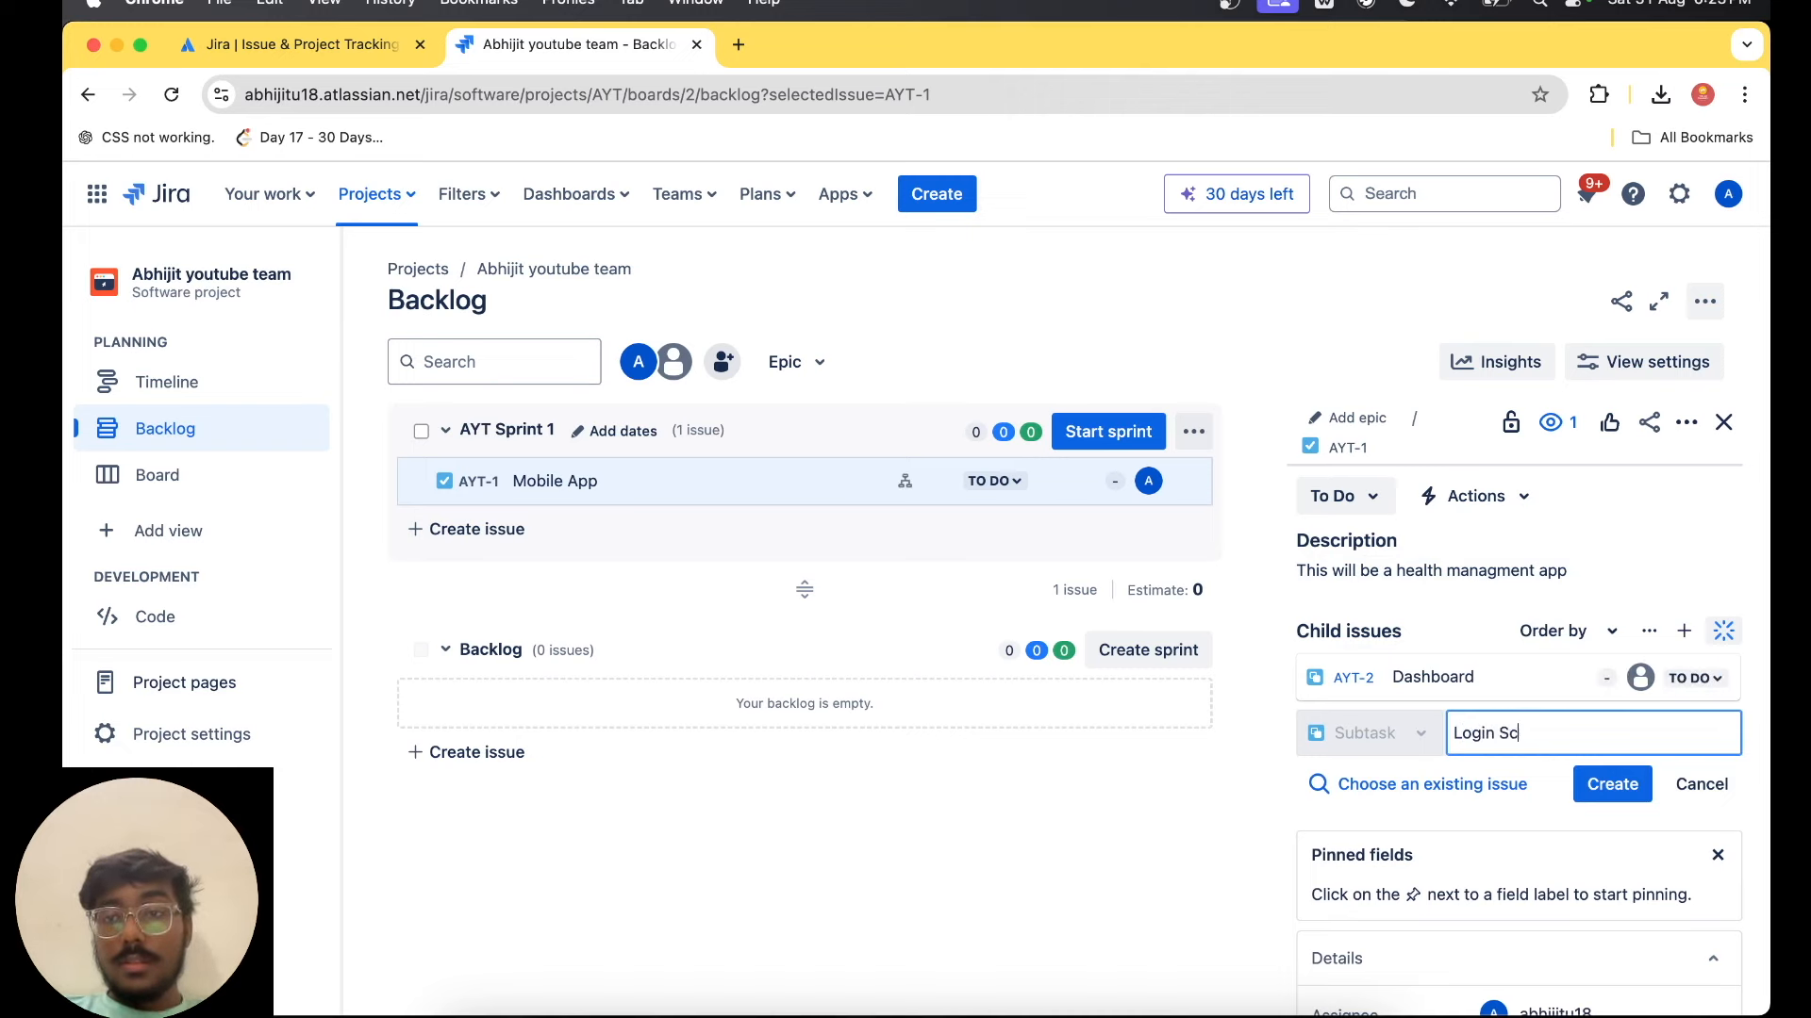
{"action": "left_click", "coordinate": [1592, 804]}
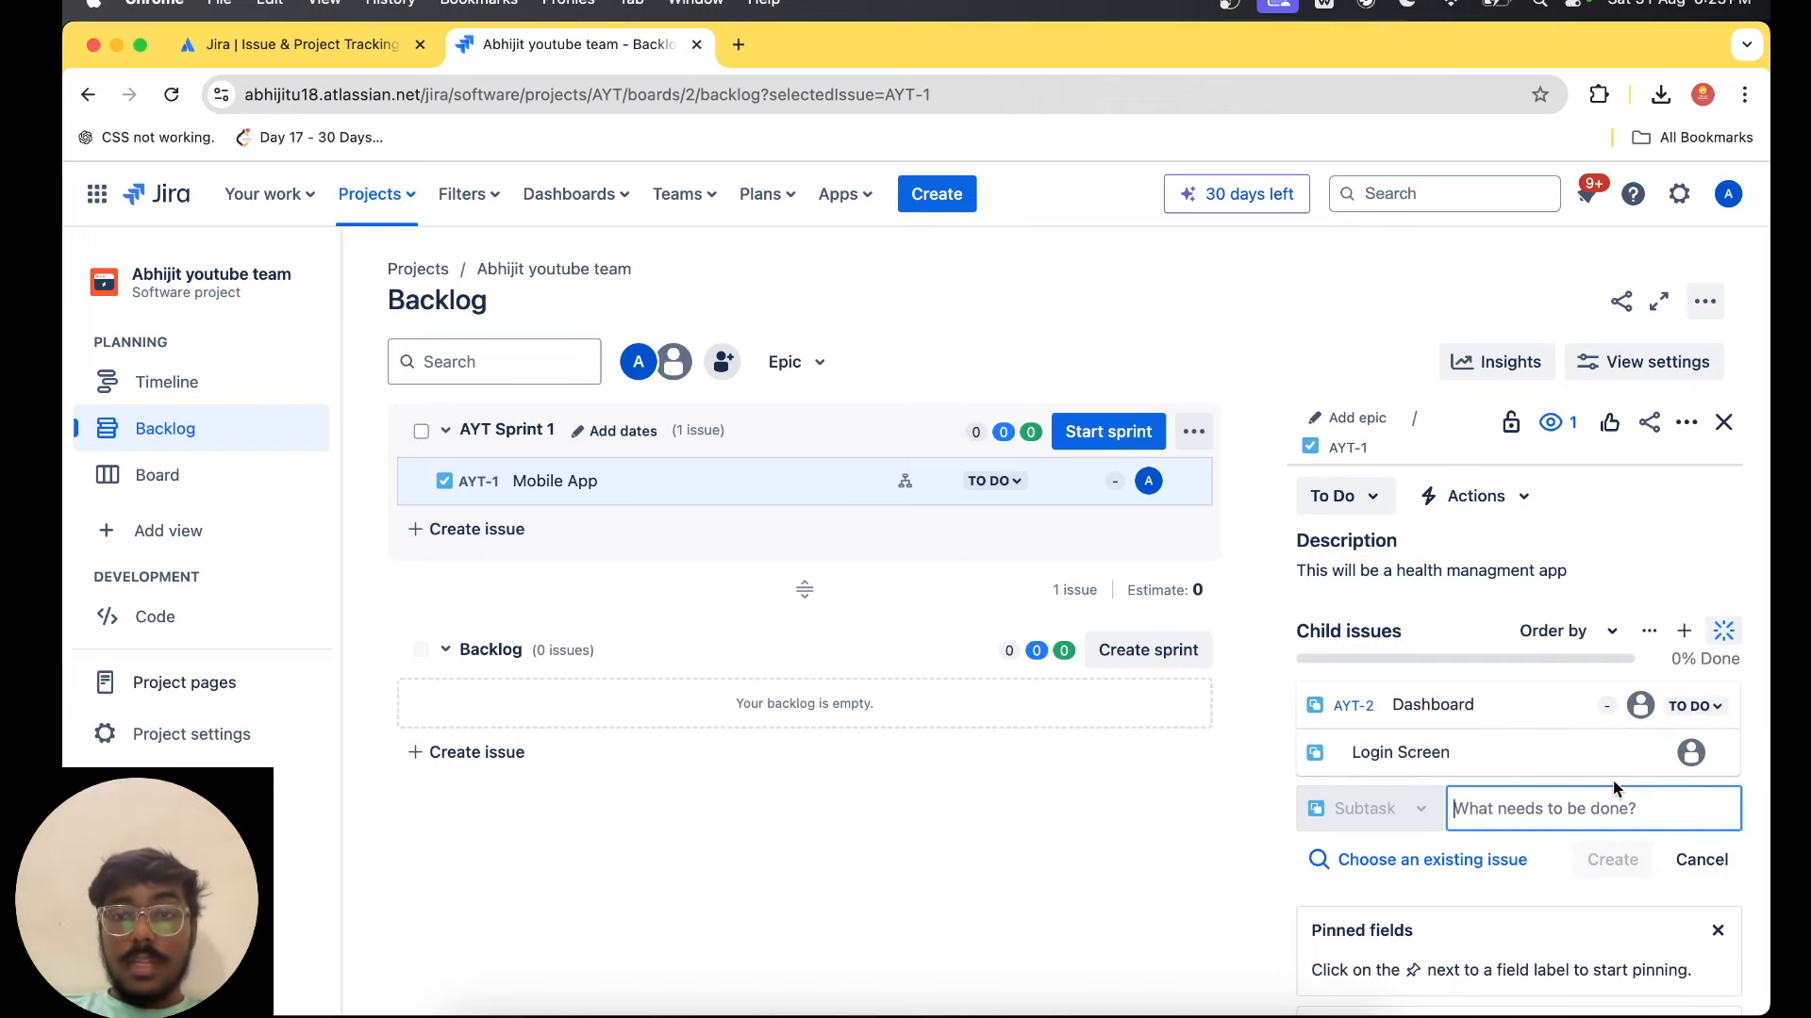
Add another subtask named "Register Screen" to the Mobile App issue.
{"action": "type", "text": "Register Screen"}
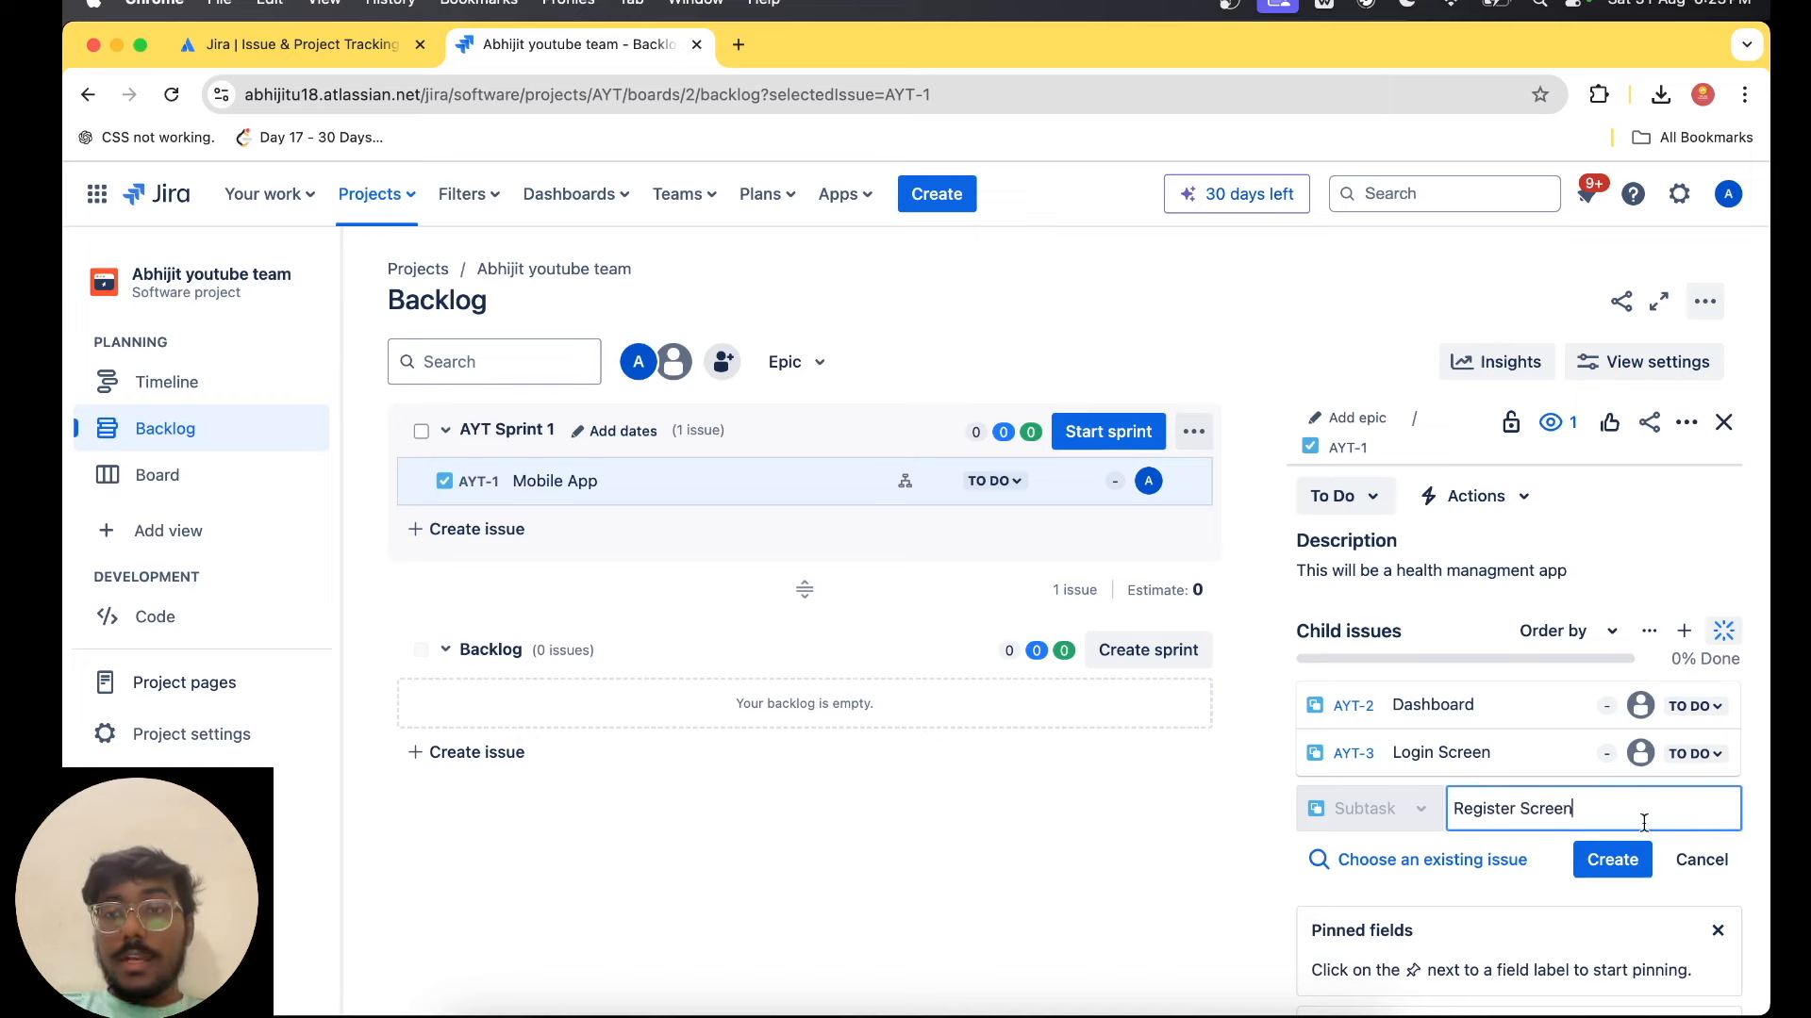
{"action": "left_click", "coordinate": [1613, 860]}
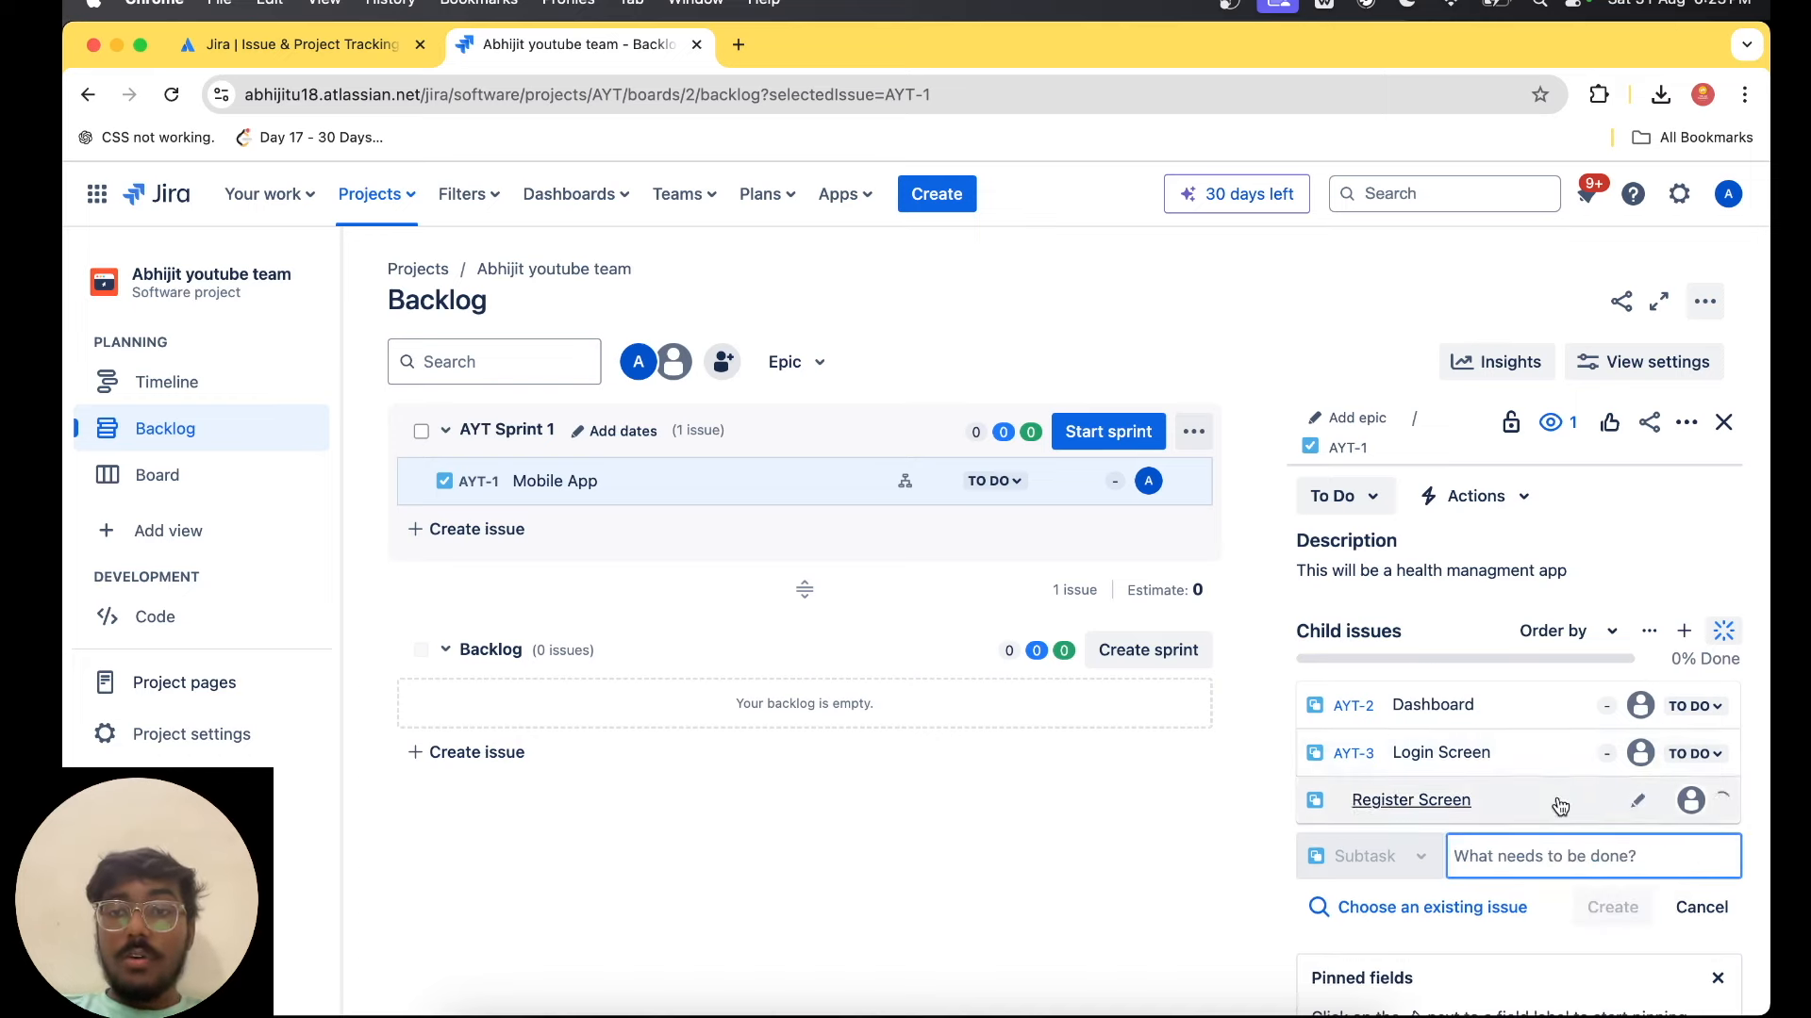
Open the start settings of AYT Sprint 1 and set the sprint duration to 4 weeks.
{"action": "scroll", "coordinate": [1558, 796], "scroll_direction": "down", "scroll_amount": 5}
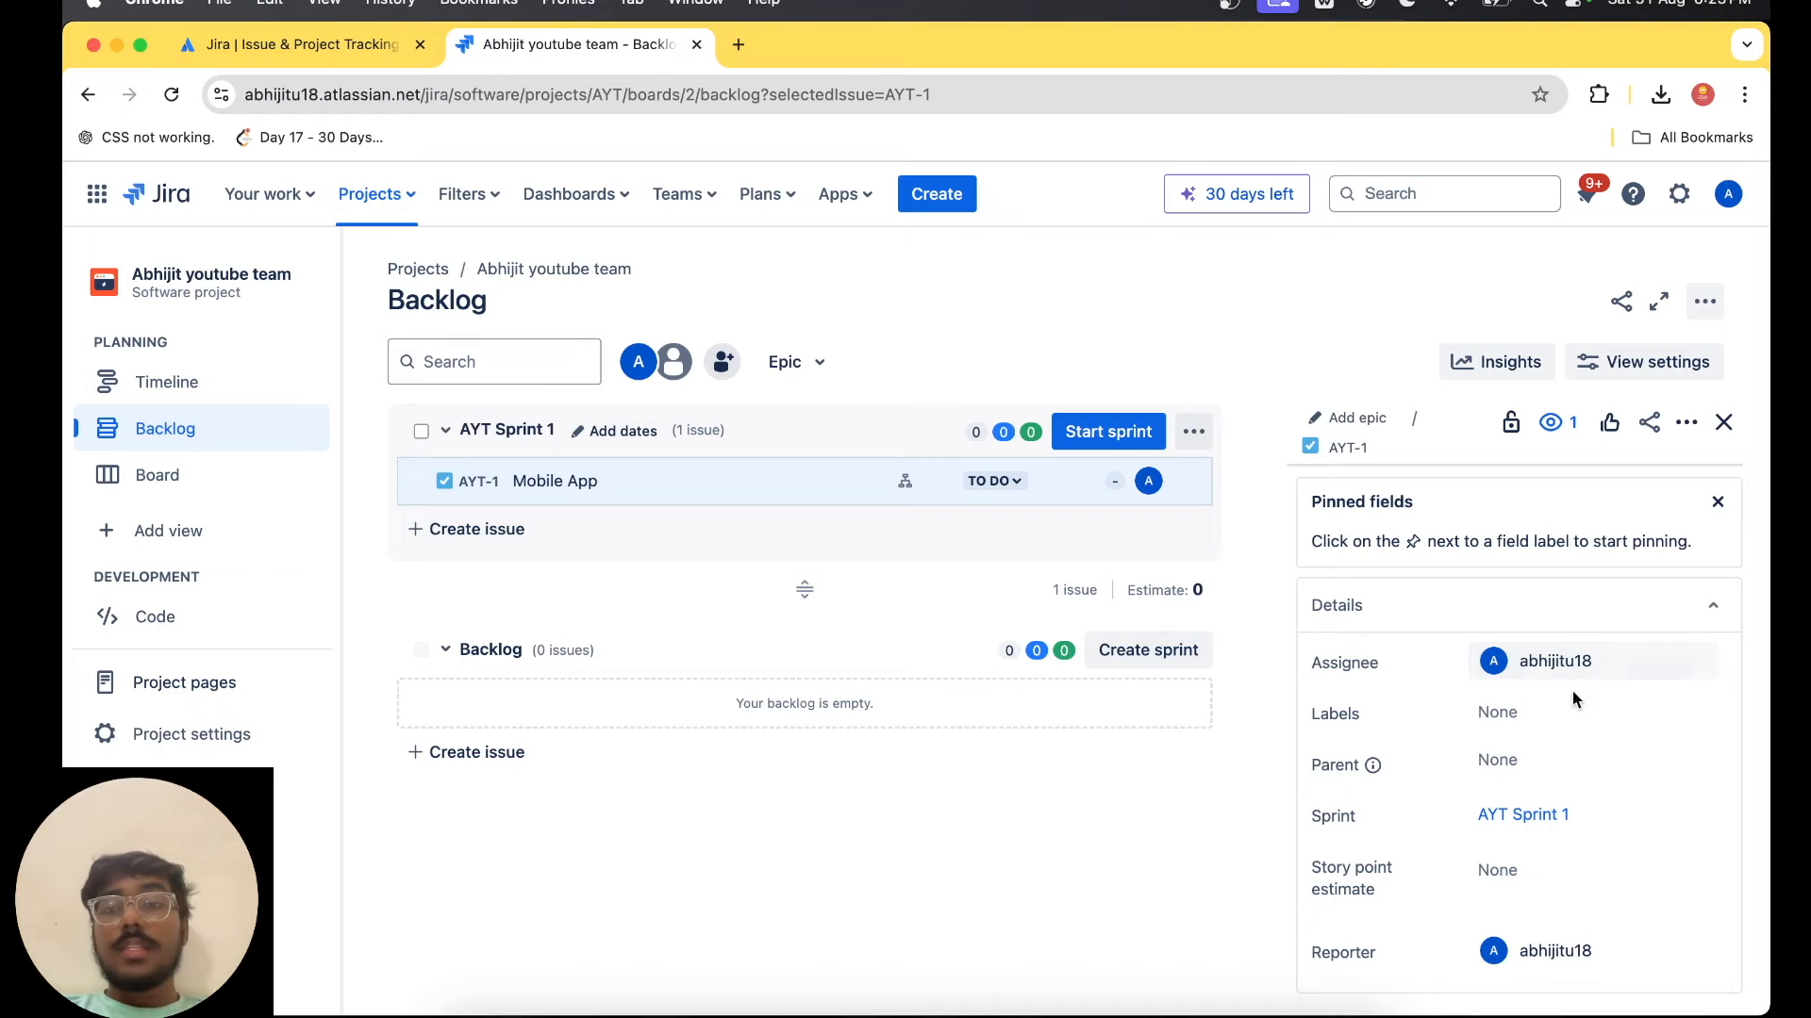
{"action": "scroll", "coordinate": [1547, 755], "scroll_direction": "down", "scroll_amount": 3}
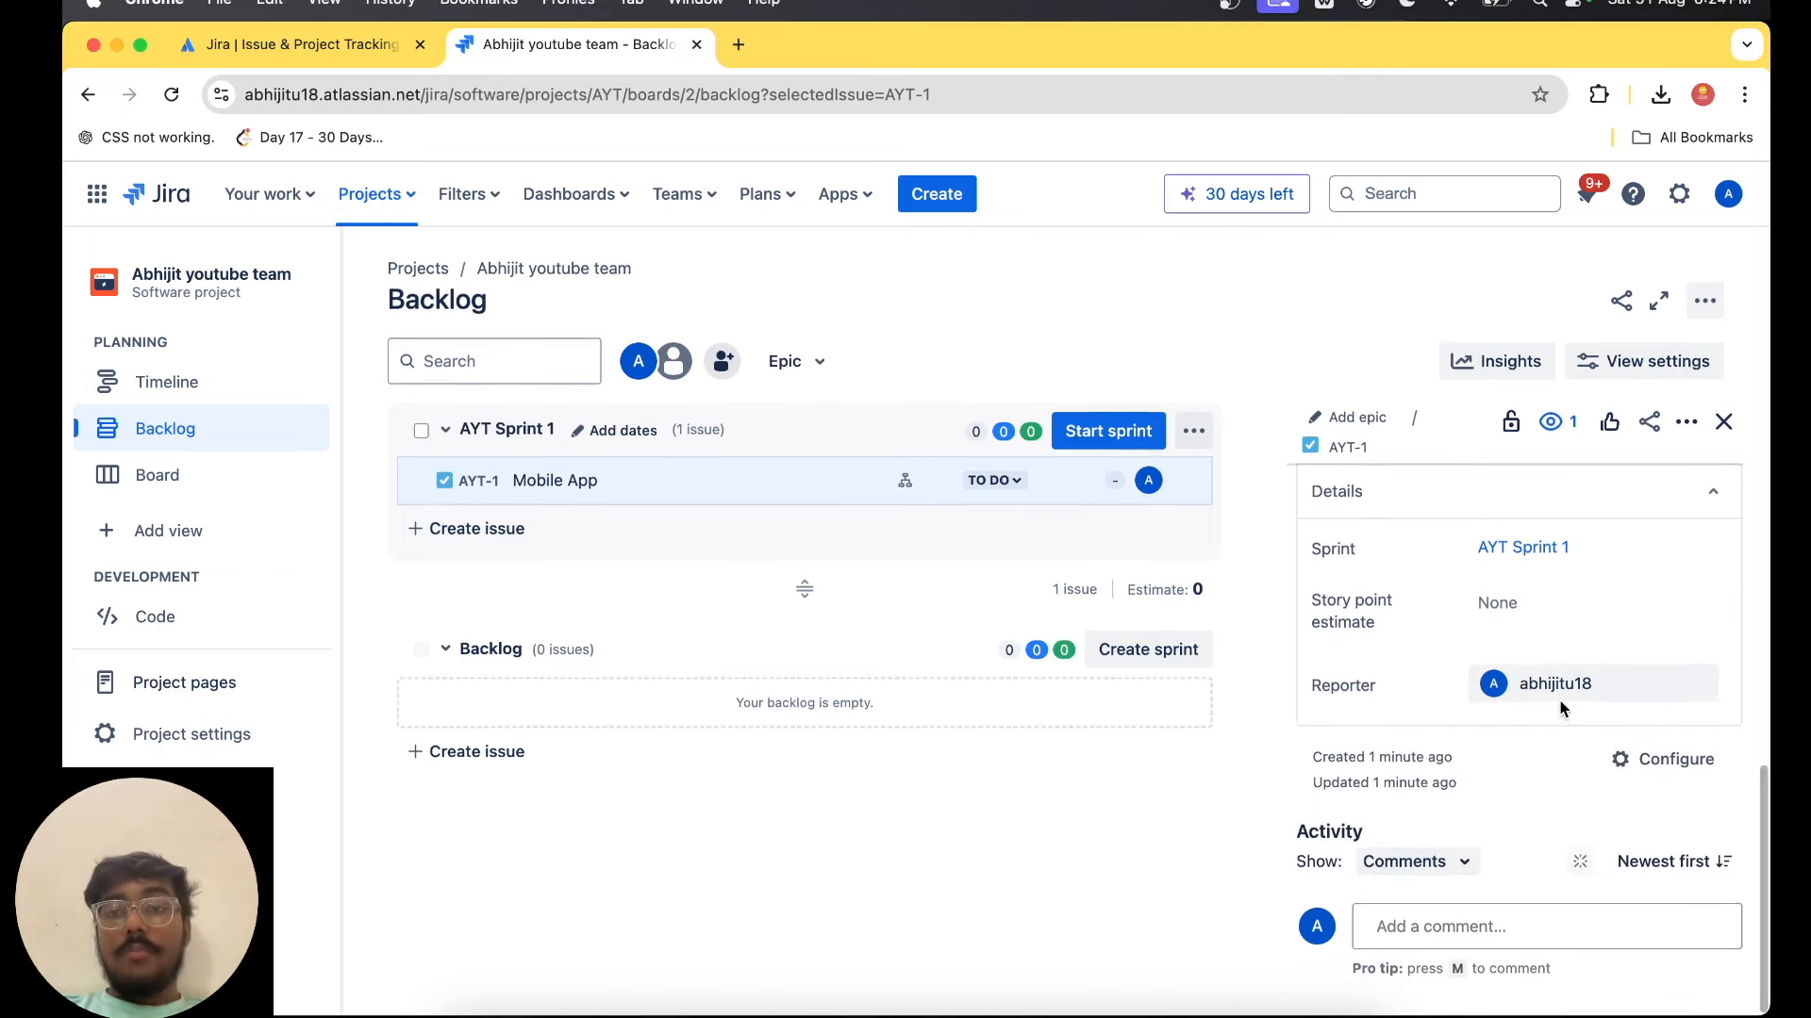
{"action": "scroll", "coordinate": [1438, 905], "scroll_direction": "up", "scroll_amount": 2}
{"action": "scroll", "coordinate": [1438, 905], "scroll_direction": "up", "scroll_amount": 5}
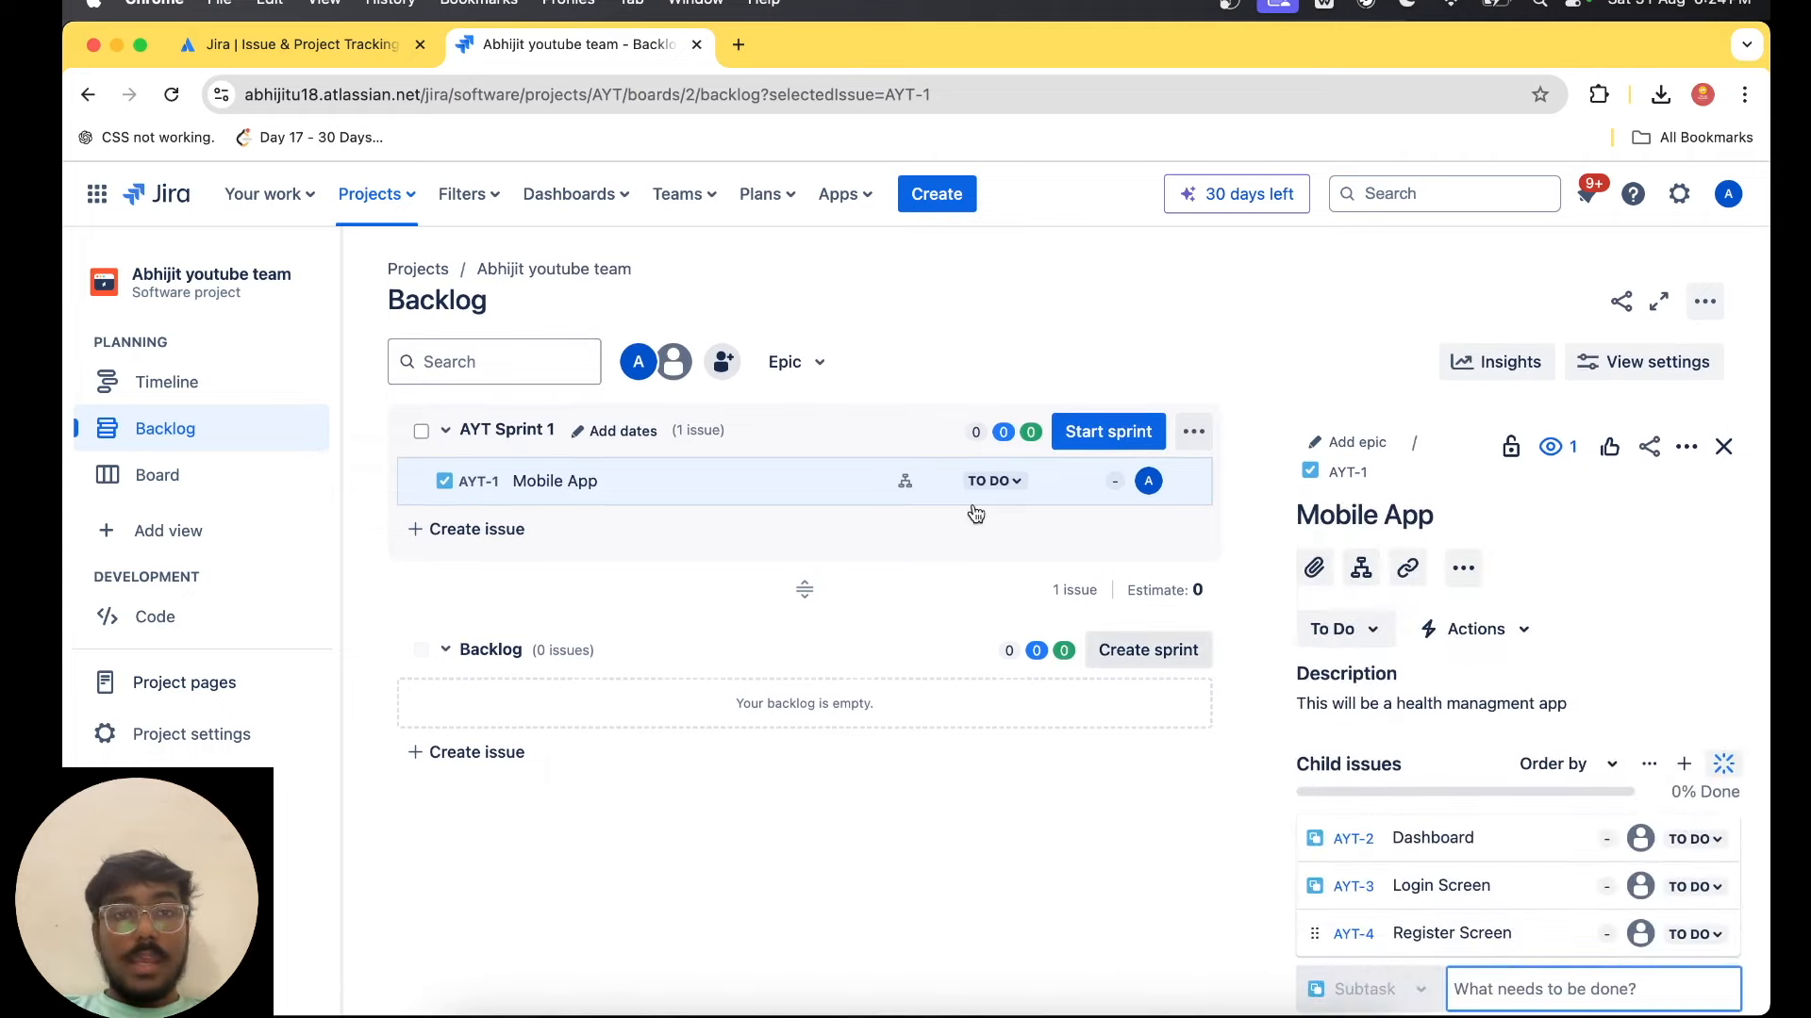
{"action": "left_click", "coordinate": [1069, 449]}
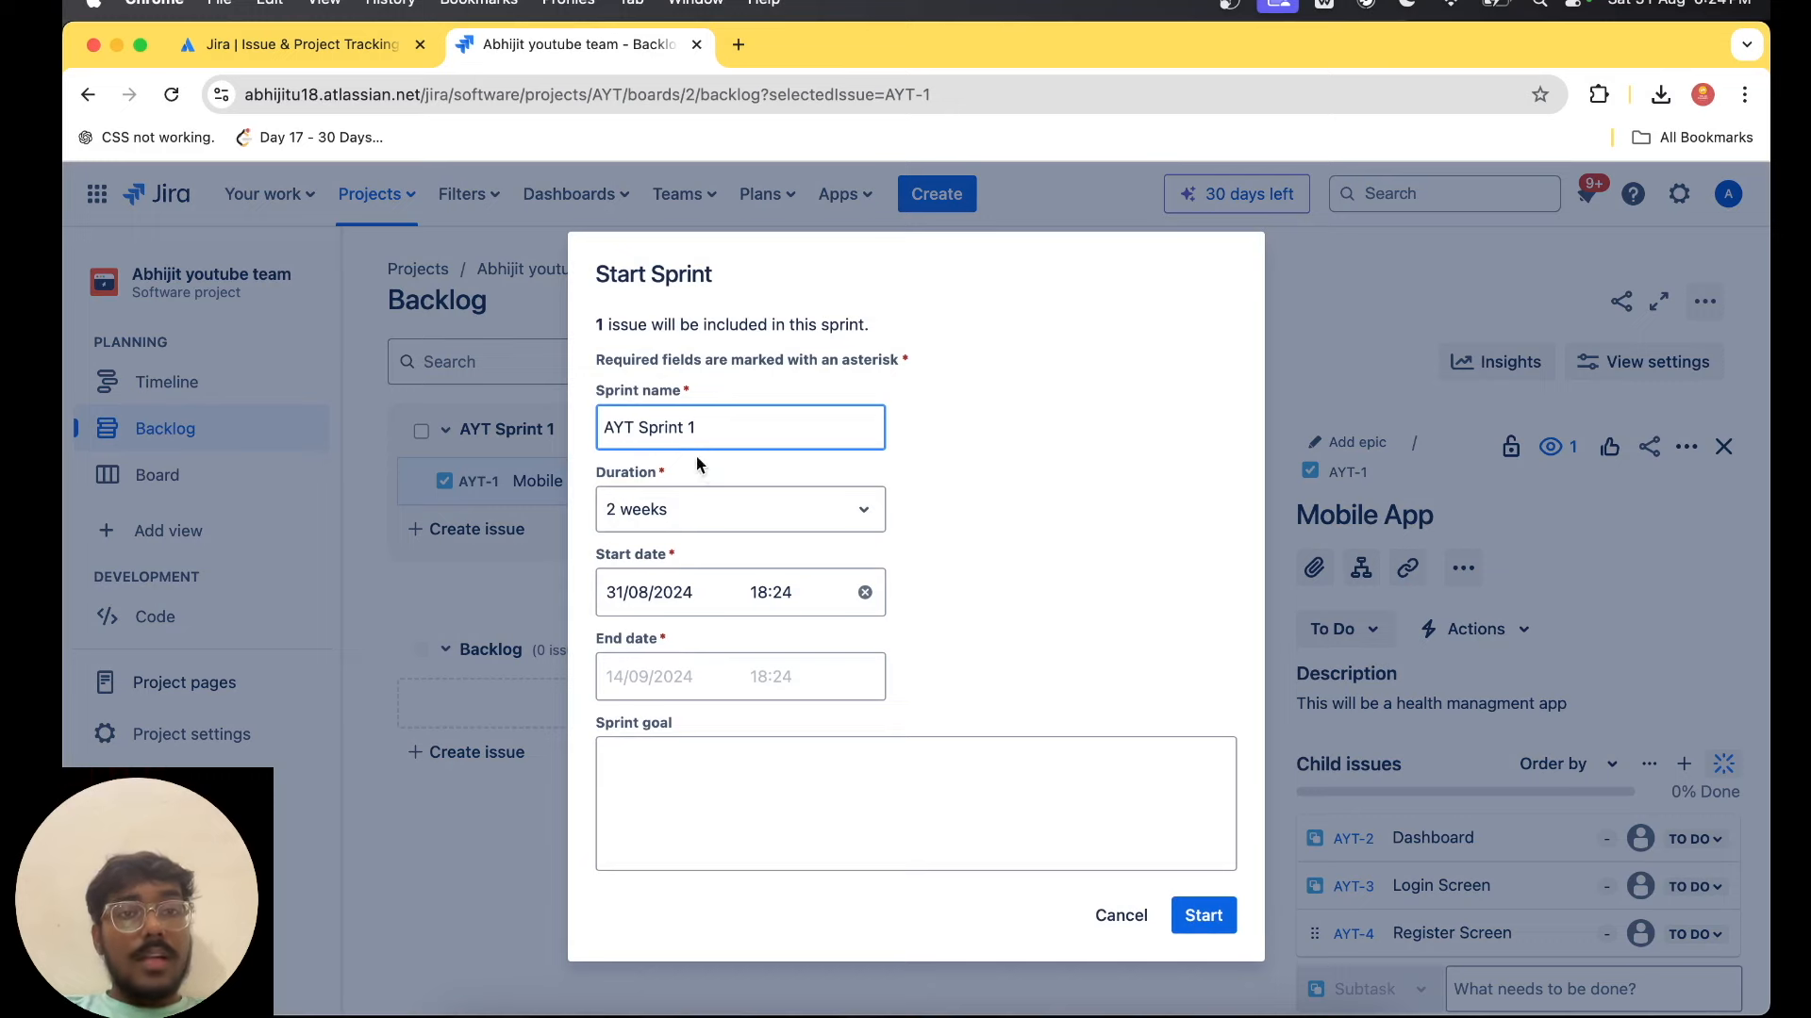
{"action": "left_click", "coordinate": [800, 508]}
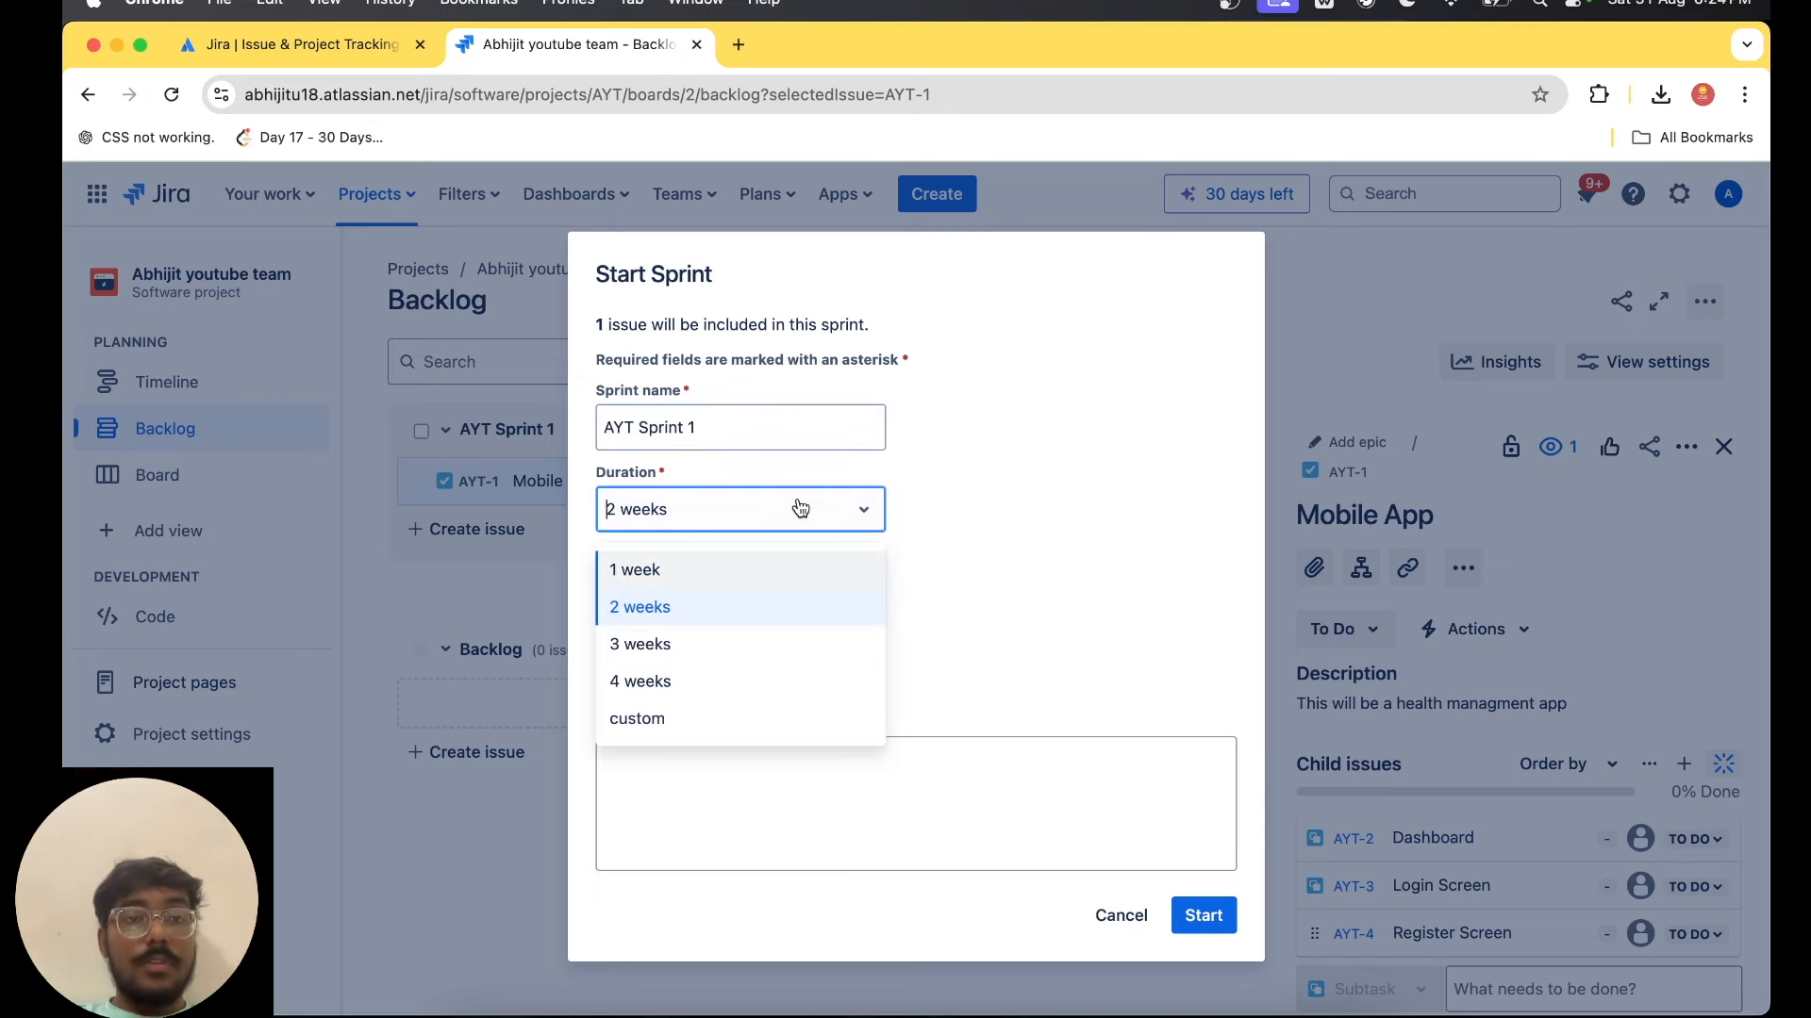
{"action": "left_click", "coordinate": [755, 681]}
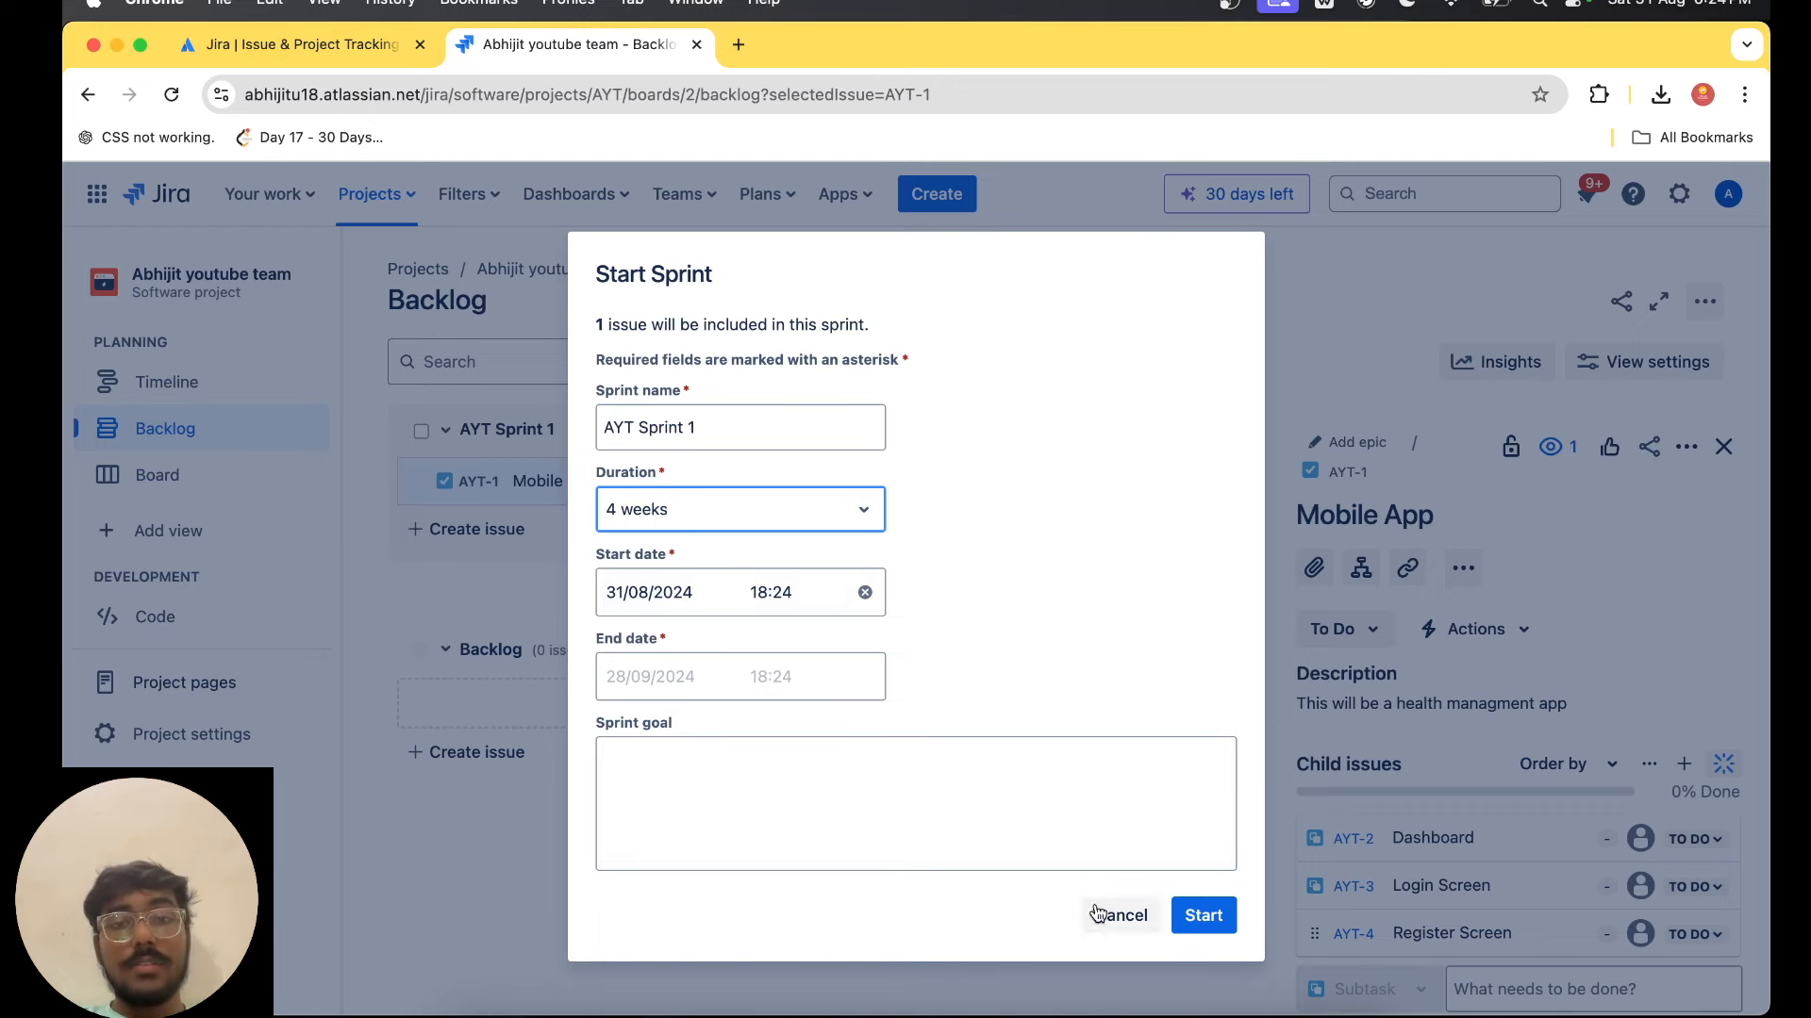
Enter the sprint goal "We have to meet the deadline" and start AYT Sprint 1.
{"action": "left_click", "coordinate": [663, 599]}
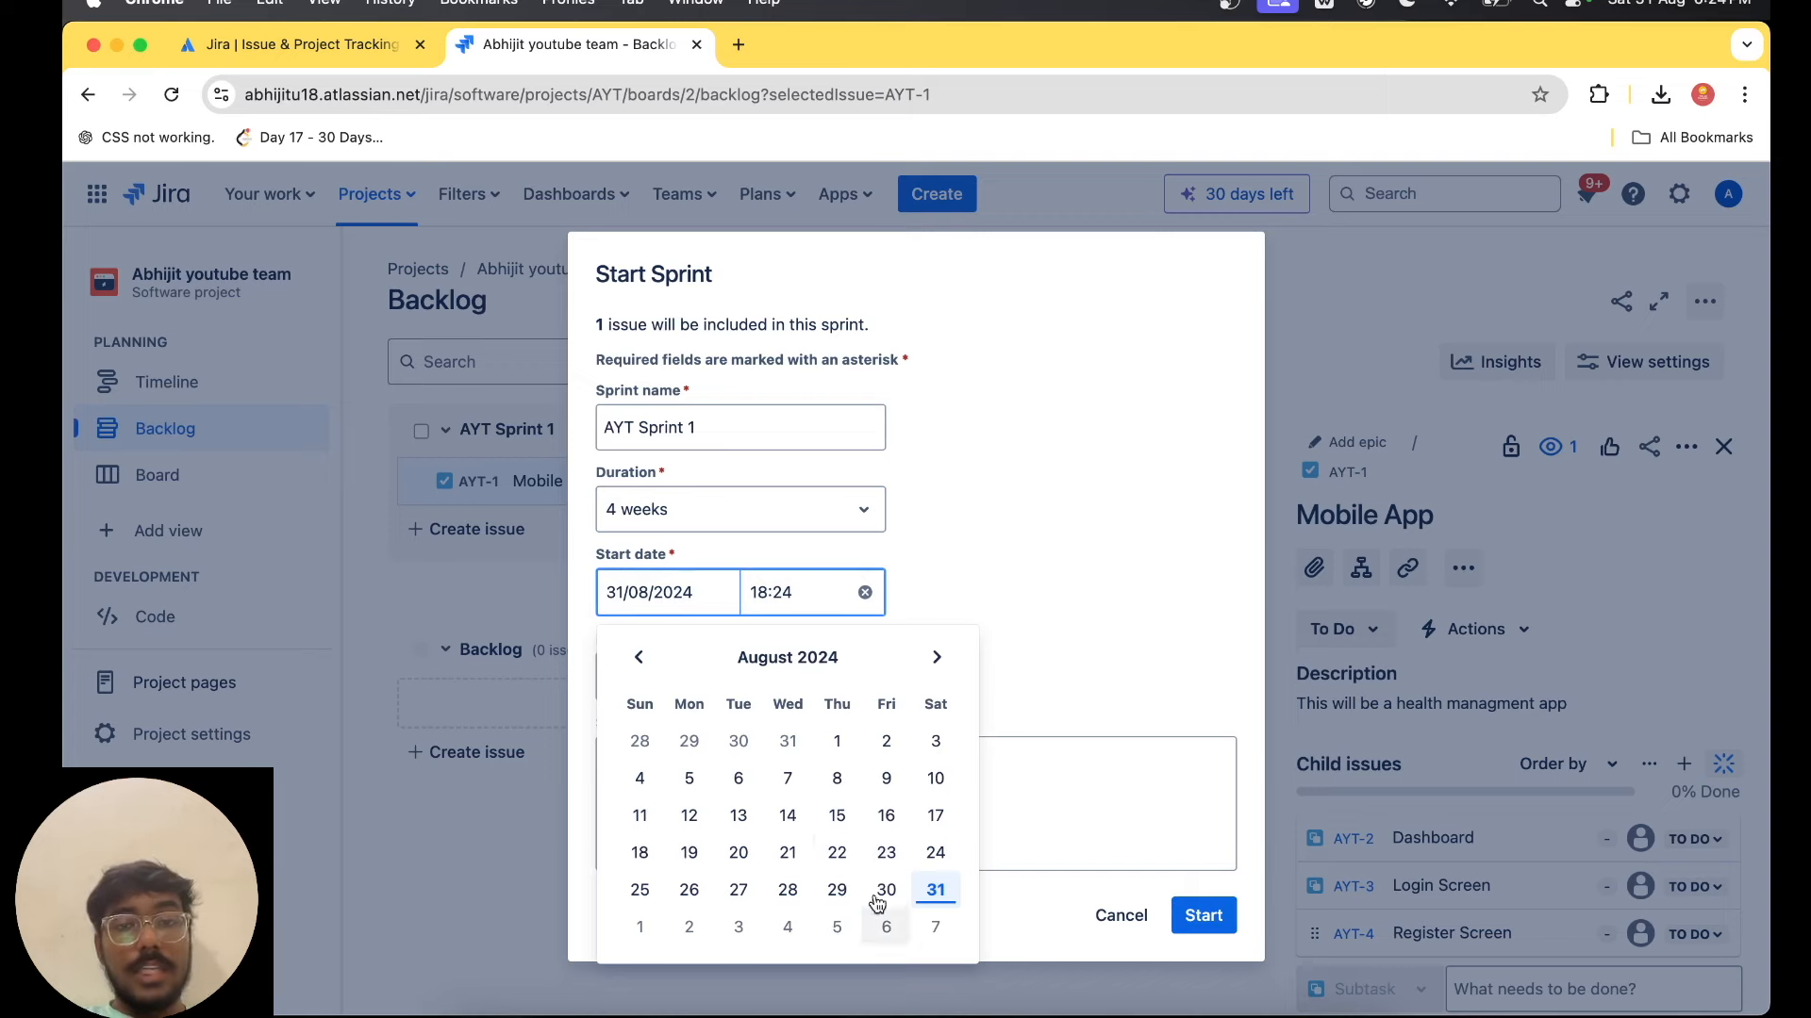
{"action": "left_click", "coordinate": [1122, 619]}
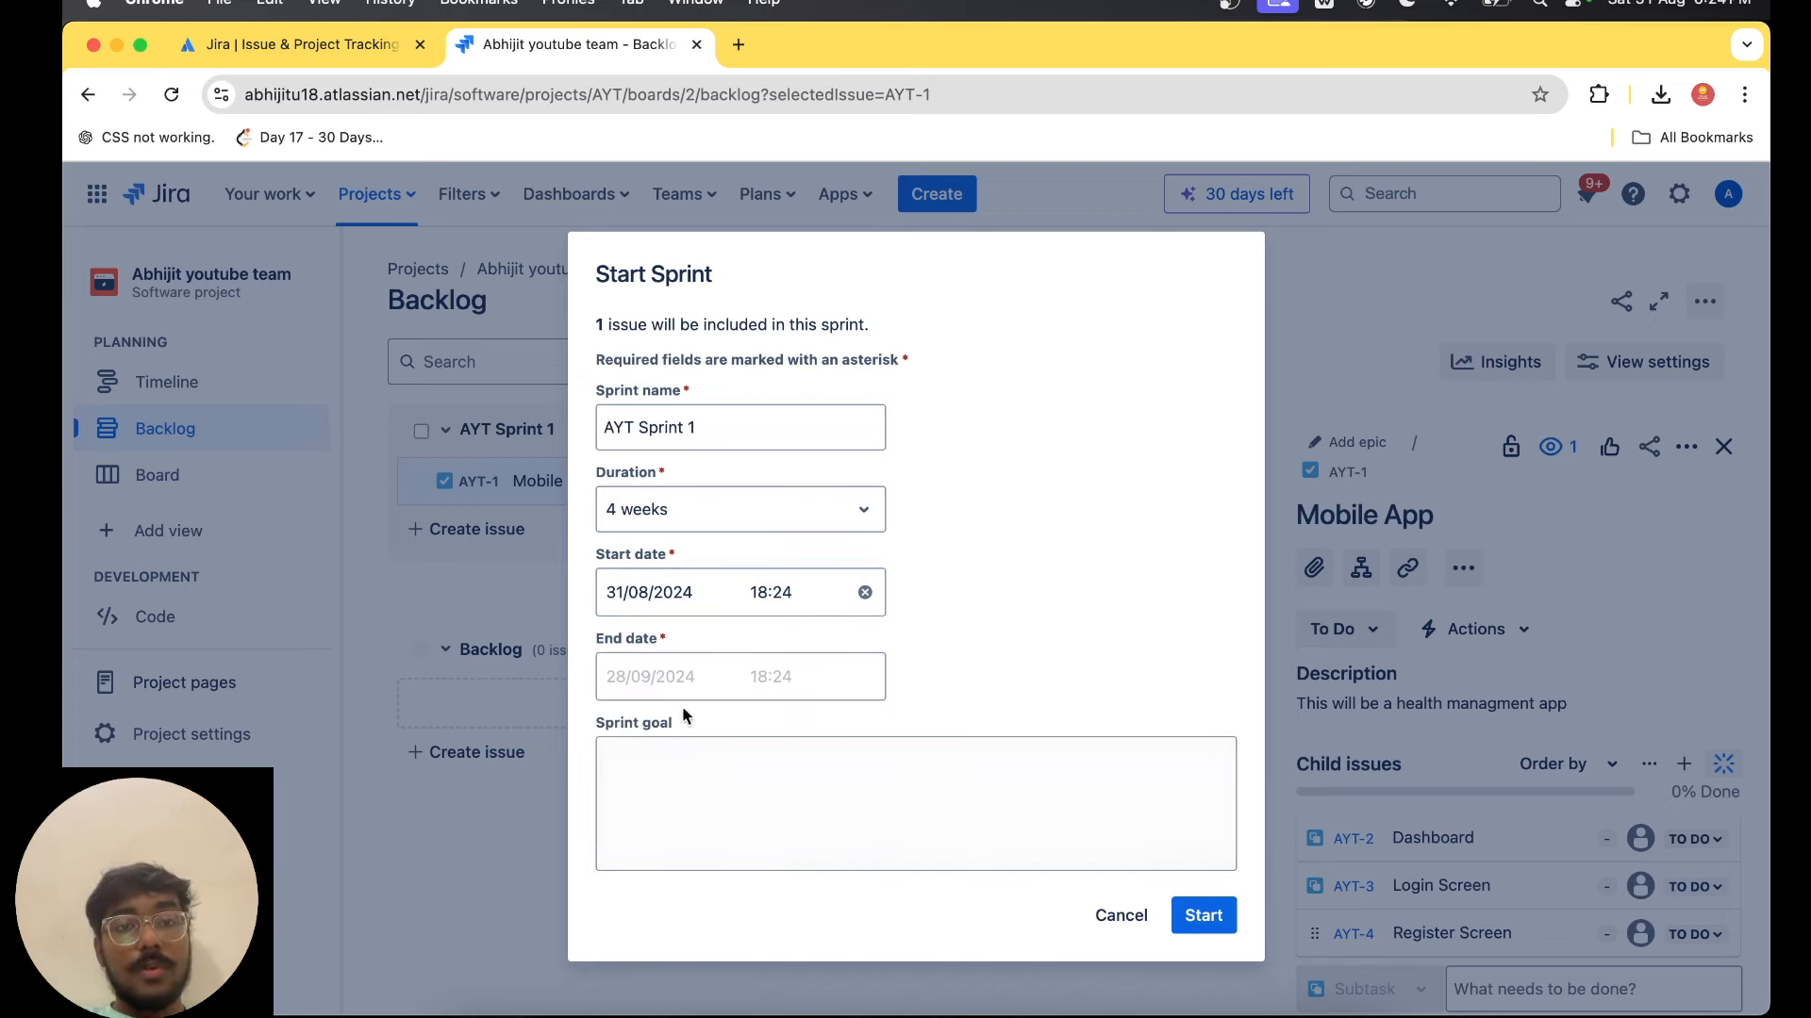
{"action": "left_click", "coordinate": [901, 852]}
{"action": "type", "text": "We have"}
{"action": "key", "text": "BackSpace"}
{"action": "key", "text": "BackSpace"}
{"action": "key", "text": "BackSpace"}
{"action": "key", "text": "BackSpace"}
{"action": "type", "text": "have to meet the deadline"}
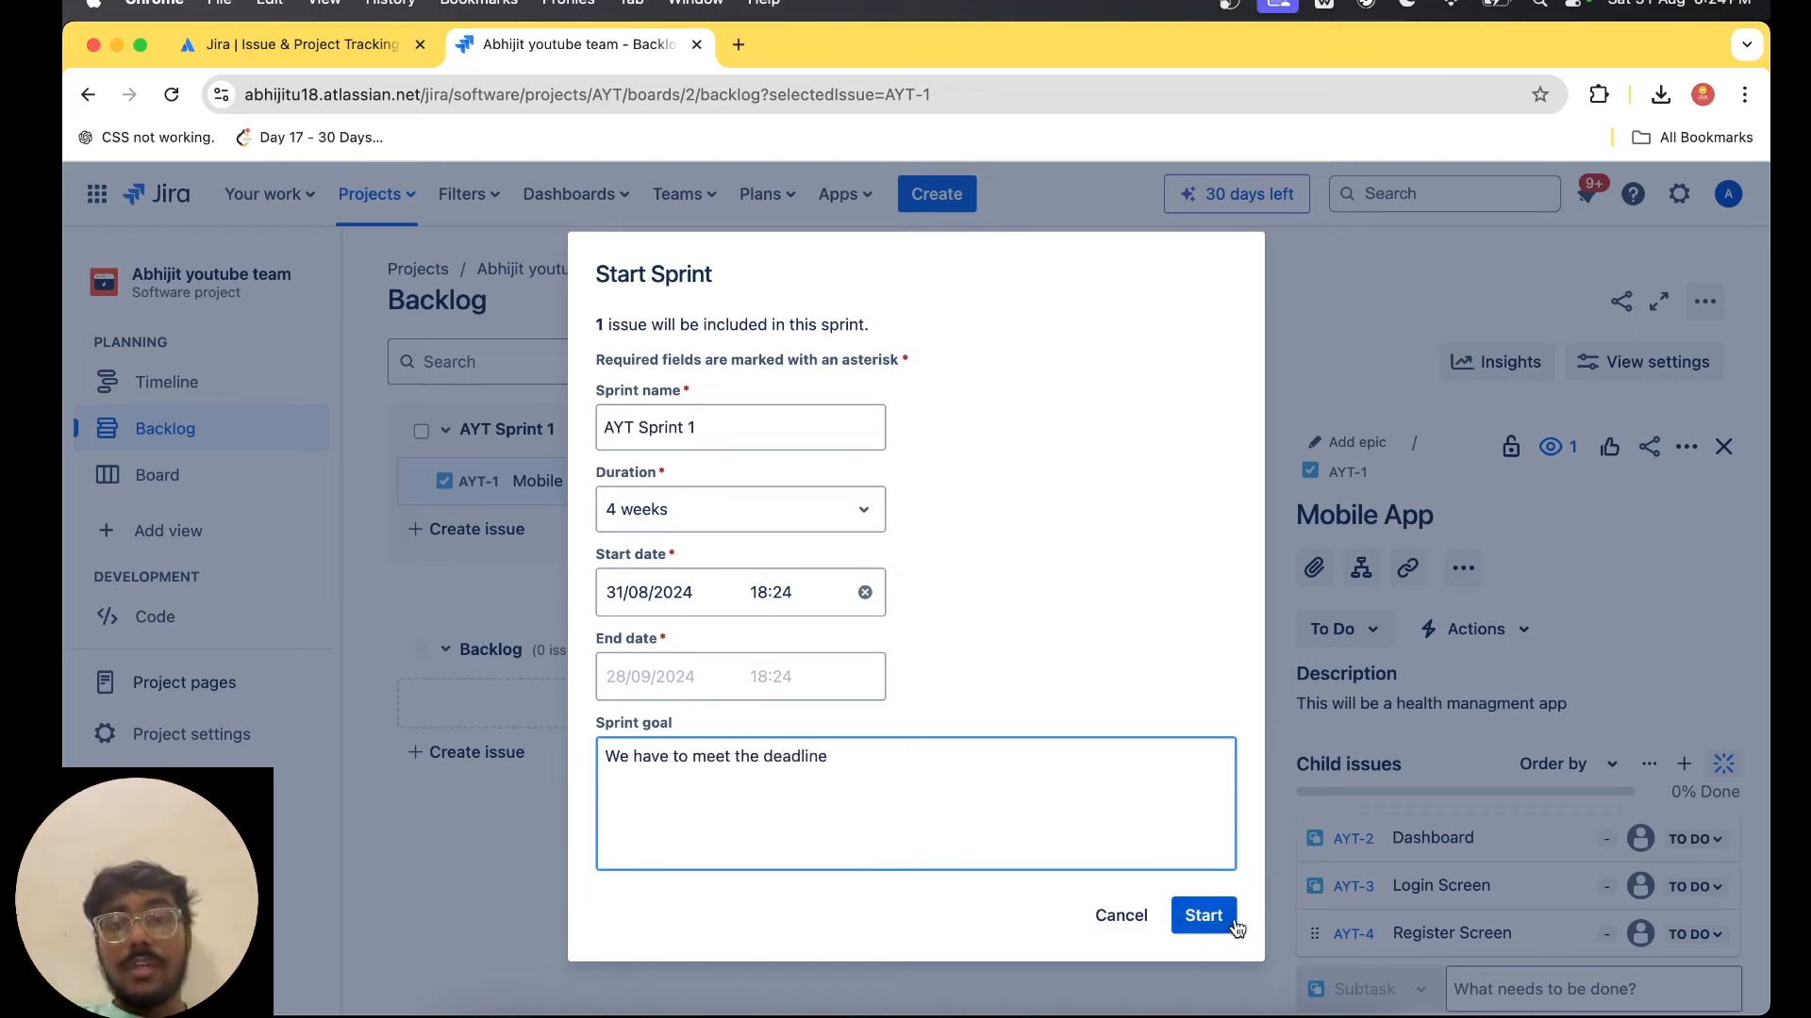
{"action": "left_click", "coordinate": [1204, 915]}
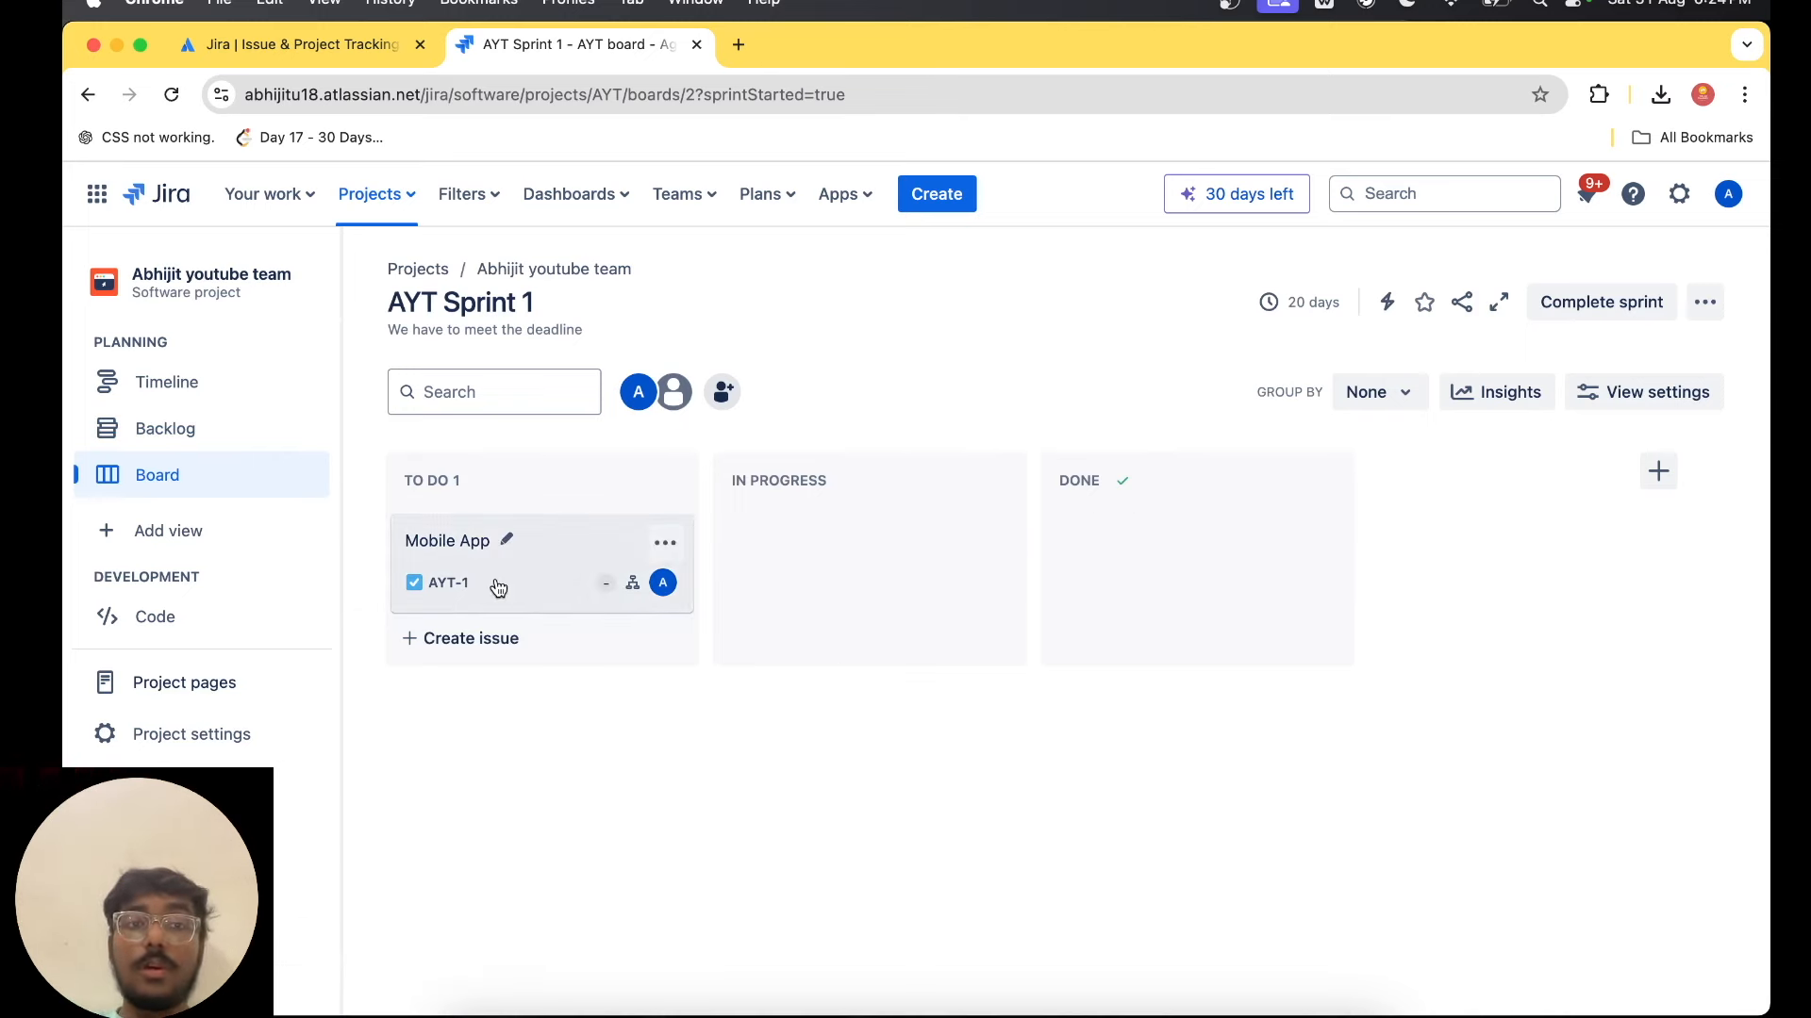
Open the Dashboard subtask of the Mobile App issue and set its status to In Progress.
{"action": "left_click", "coordinate": [457, 541]}
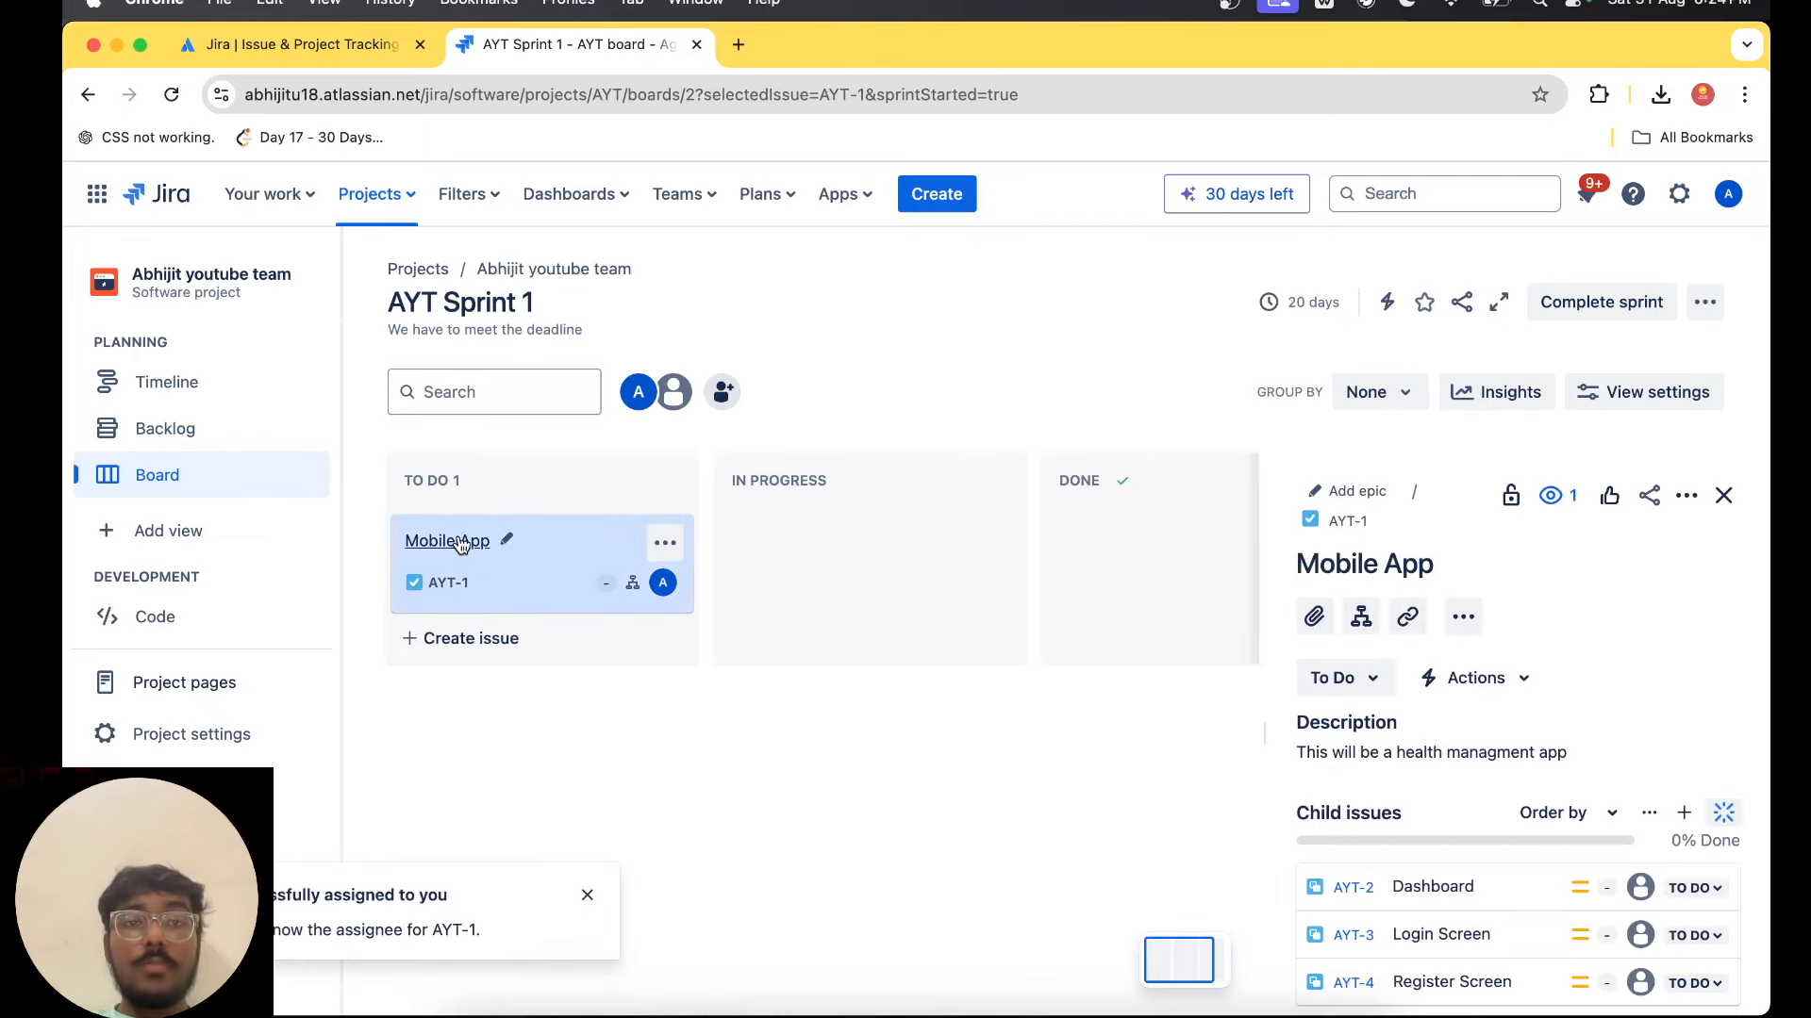
{"action": "scroll", "coordinate": [1450, 895], "scroll_direction": "down", "scroll_amount": 2}
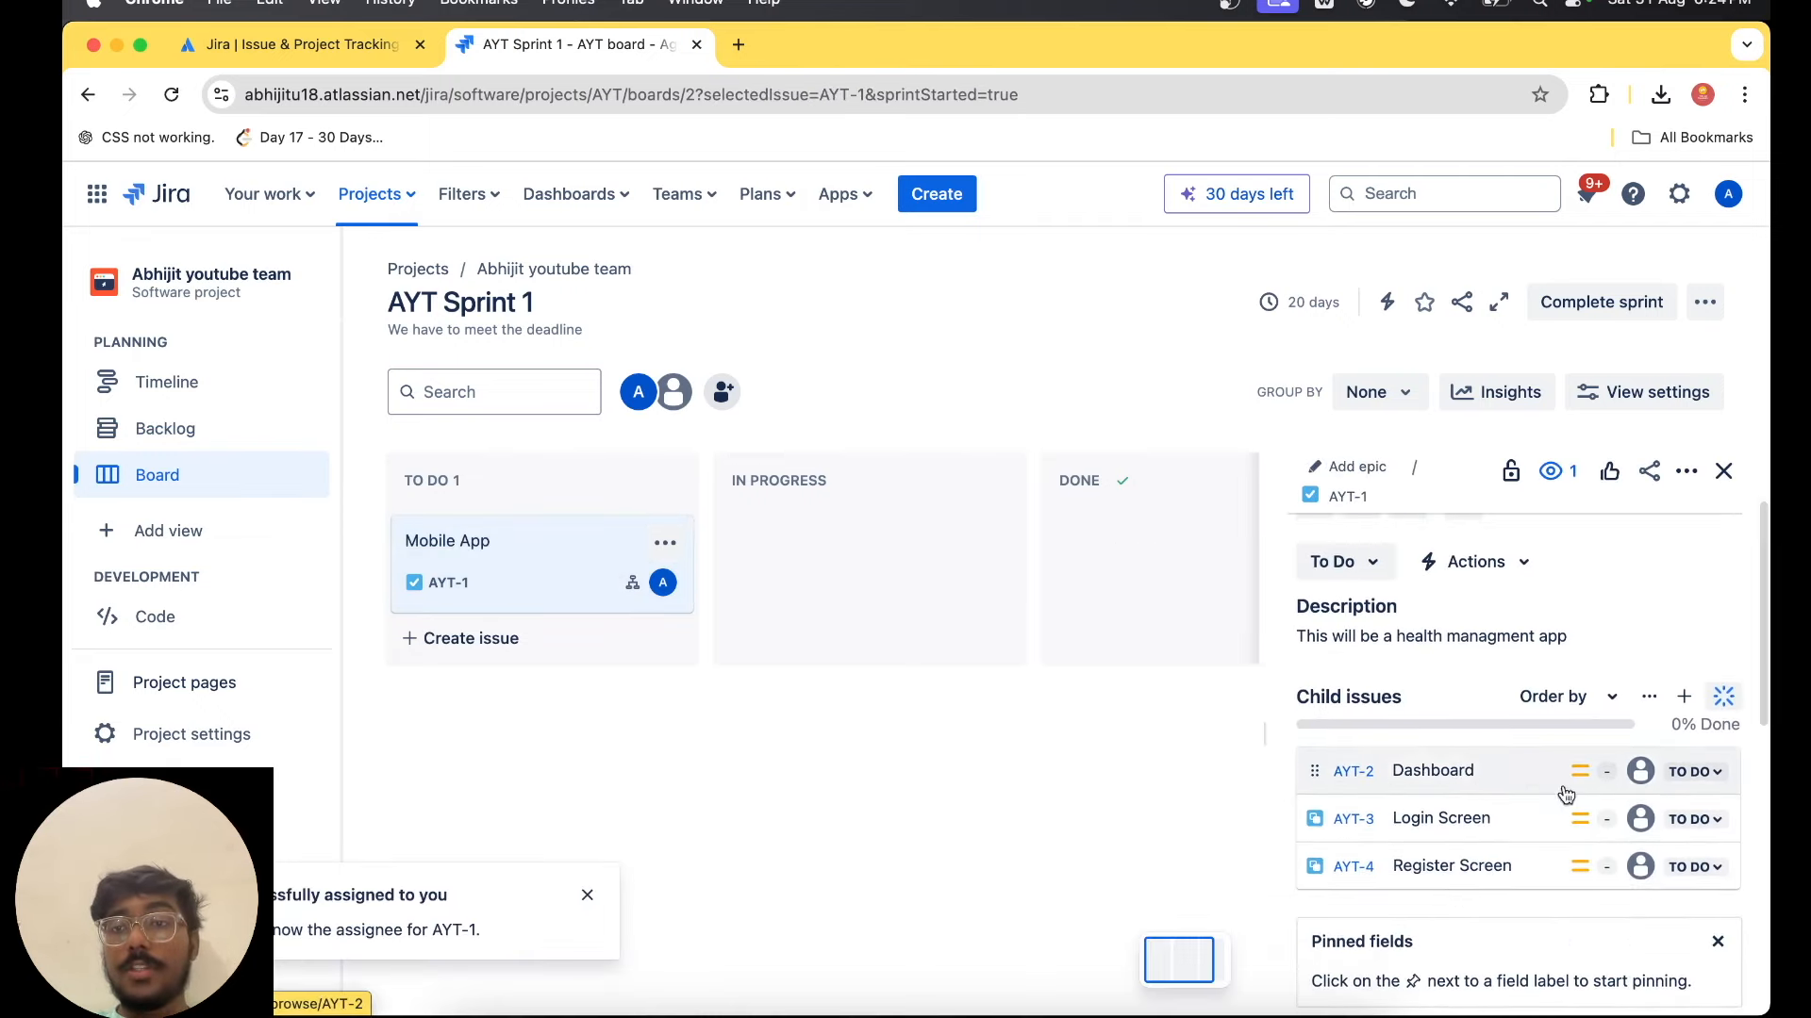
{"action": "left_click", "coordinate": [1429, 776]}
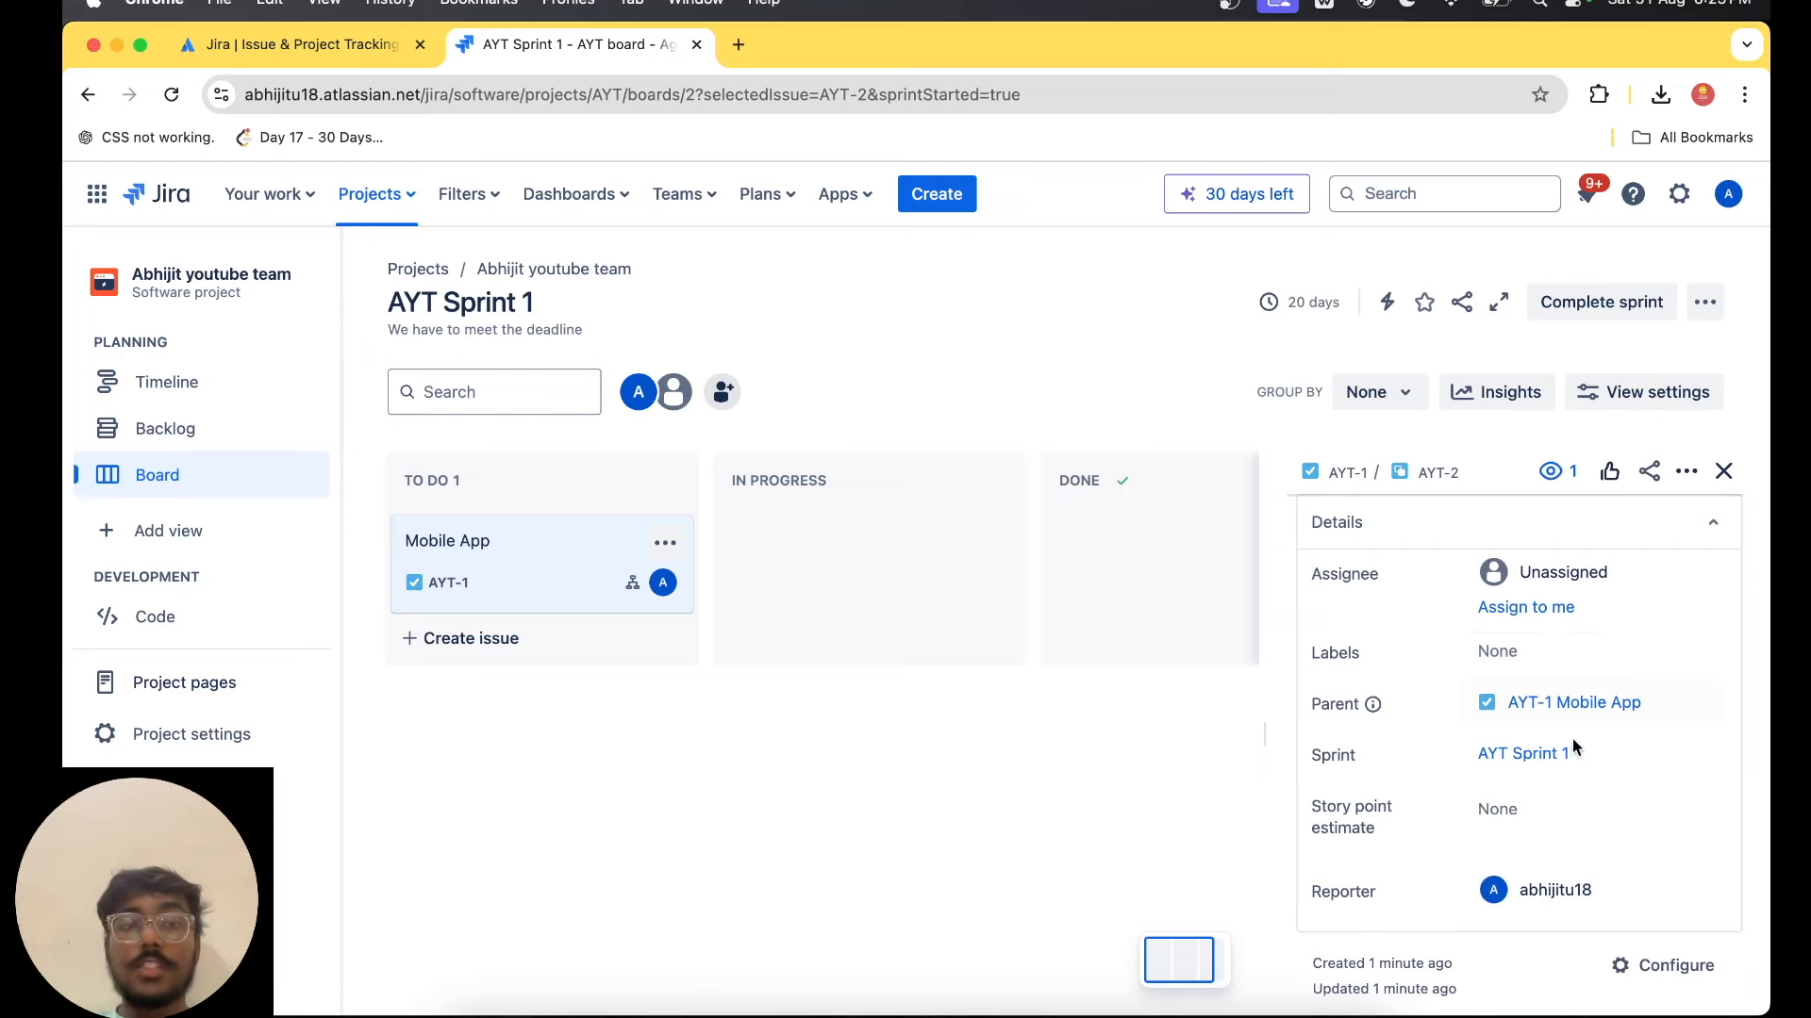
{"action": "scroll", "coordinate": [1542, 821], "scroll_direction": "up", "scroll_amount": 2}
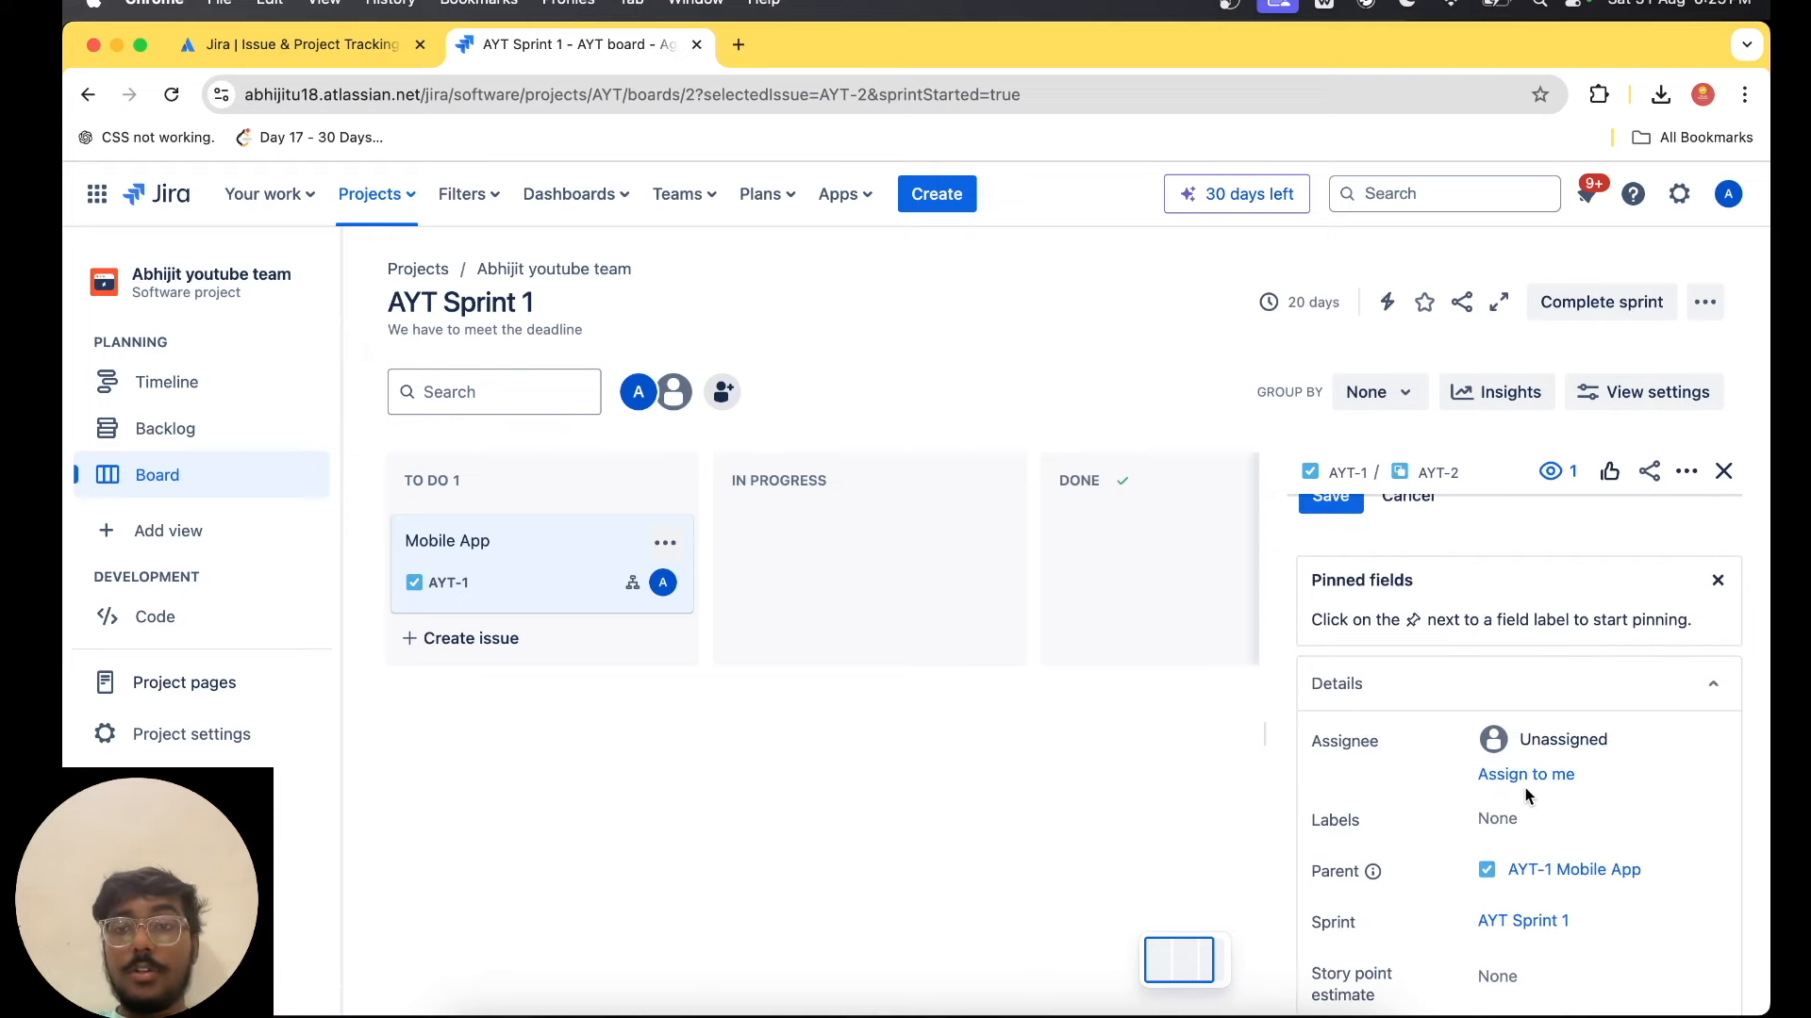
{"action": "scroll", "coordinate": [1525, 788], "scroll_direction": "down", "scroll_amount": 5}
{"action": "scroll", "coordinate": [1525, 788], "scroll_direction": "up", "scroll_amount": 10}
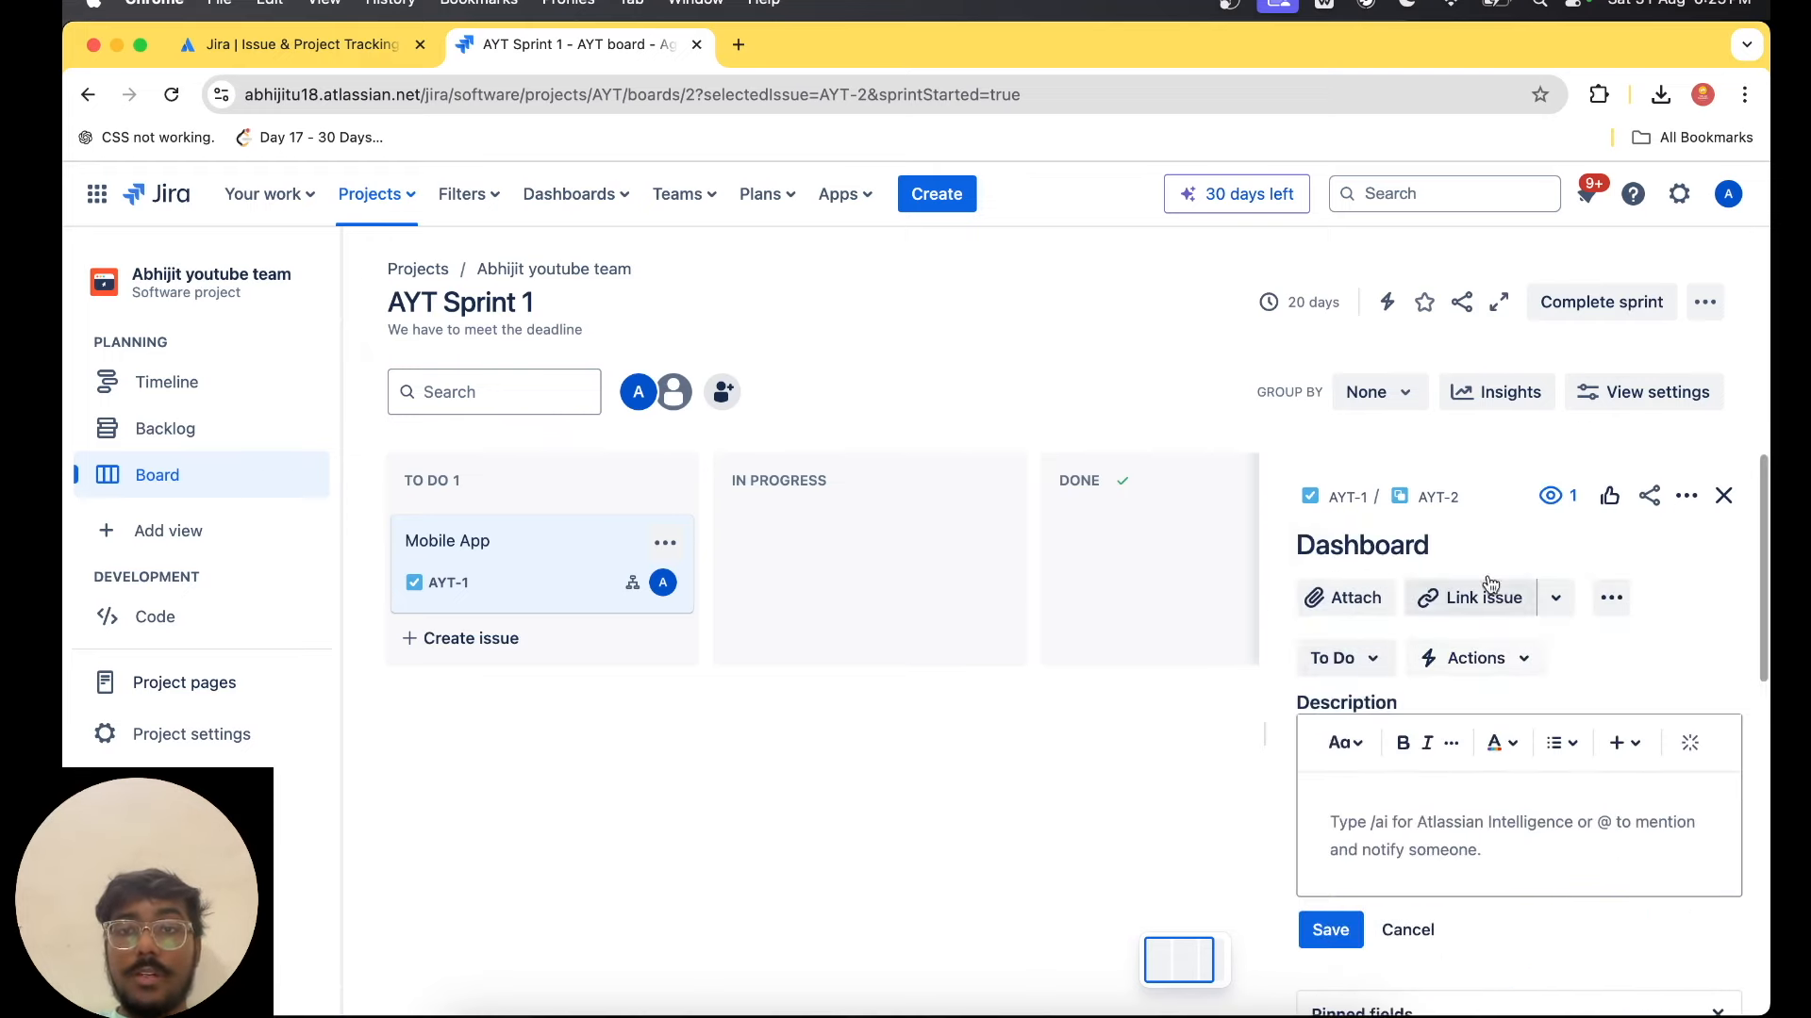
{"action": "left_click", "coordinate": [1367, 659]}
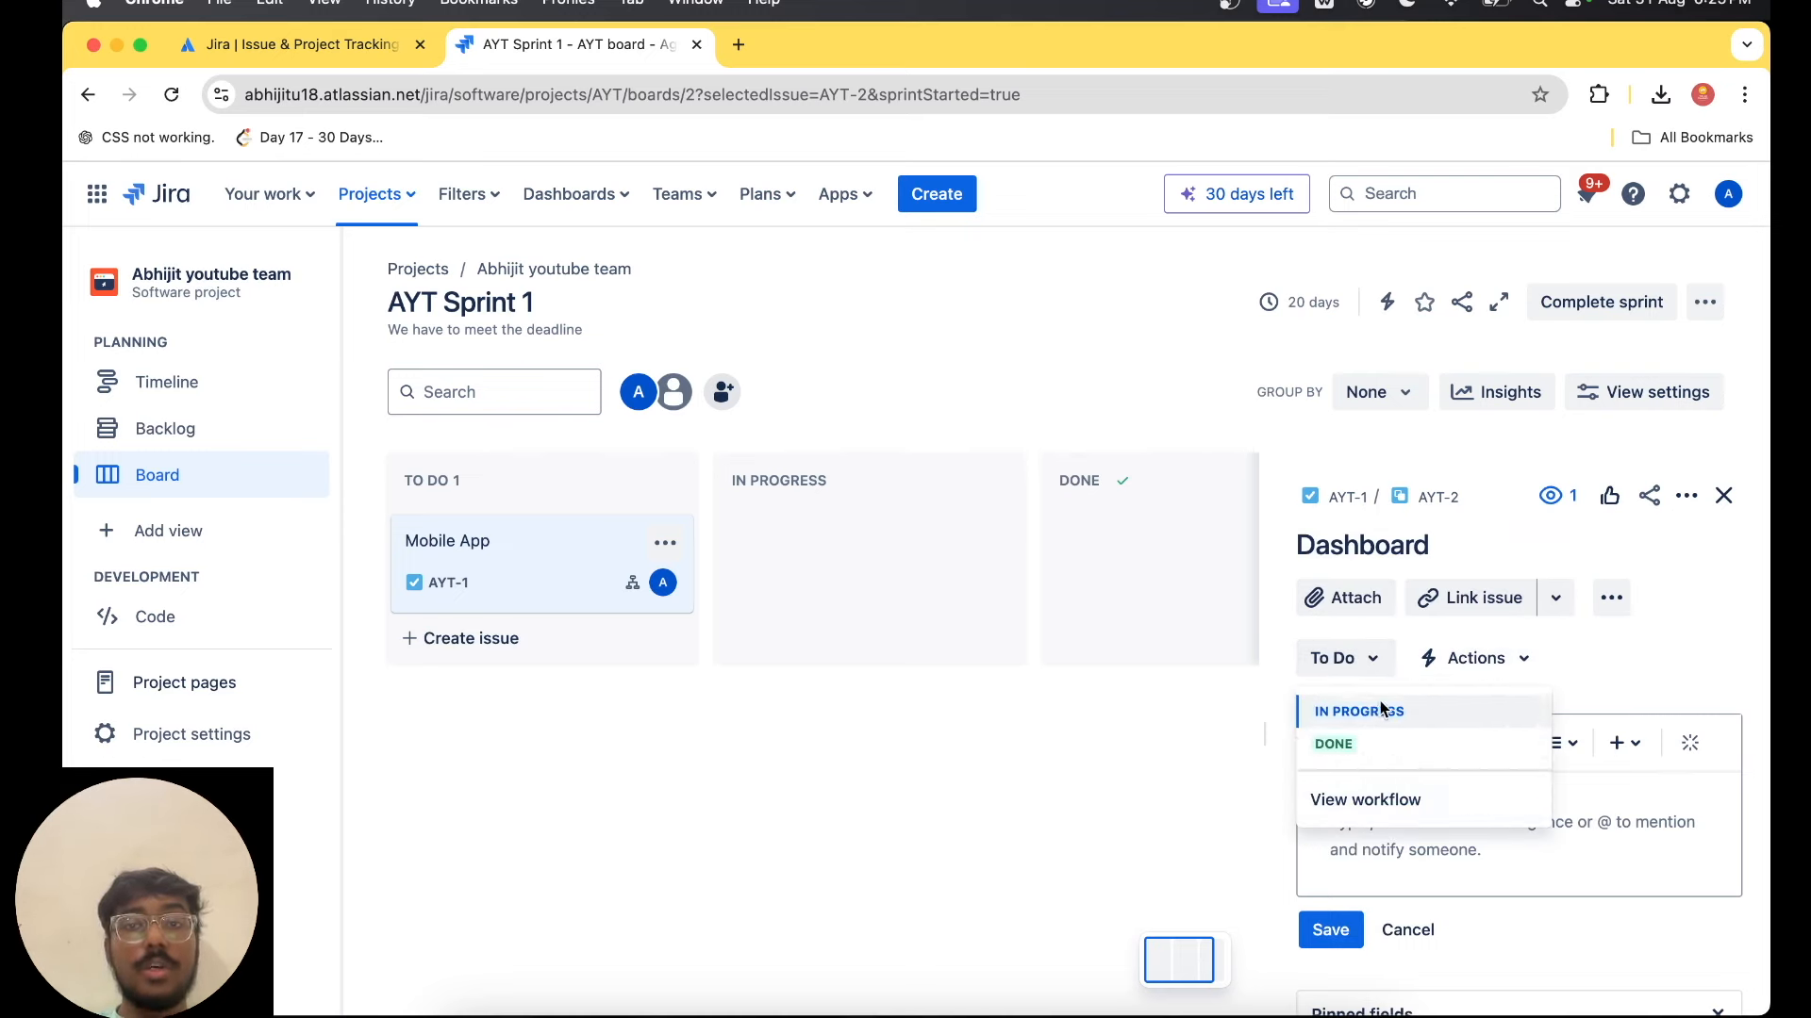
{"action": "left_click", "coordinate": [1353, 713]}
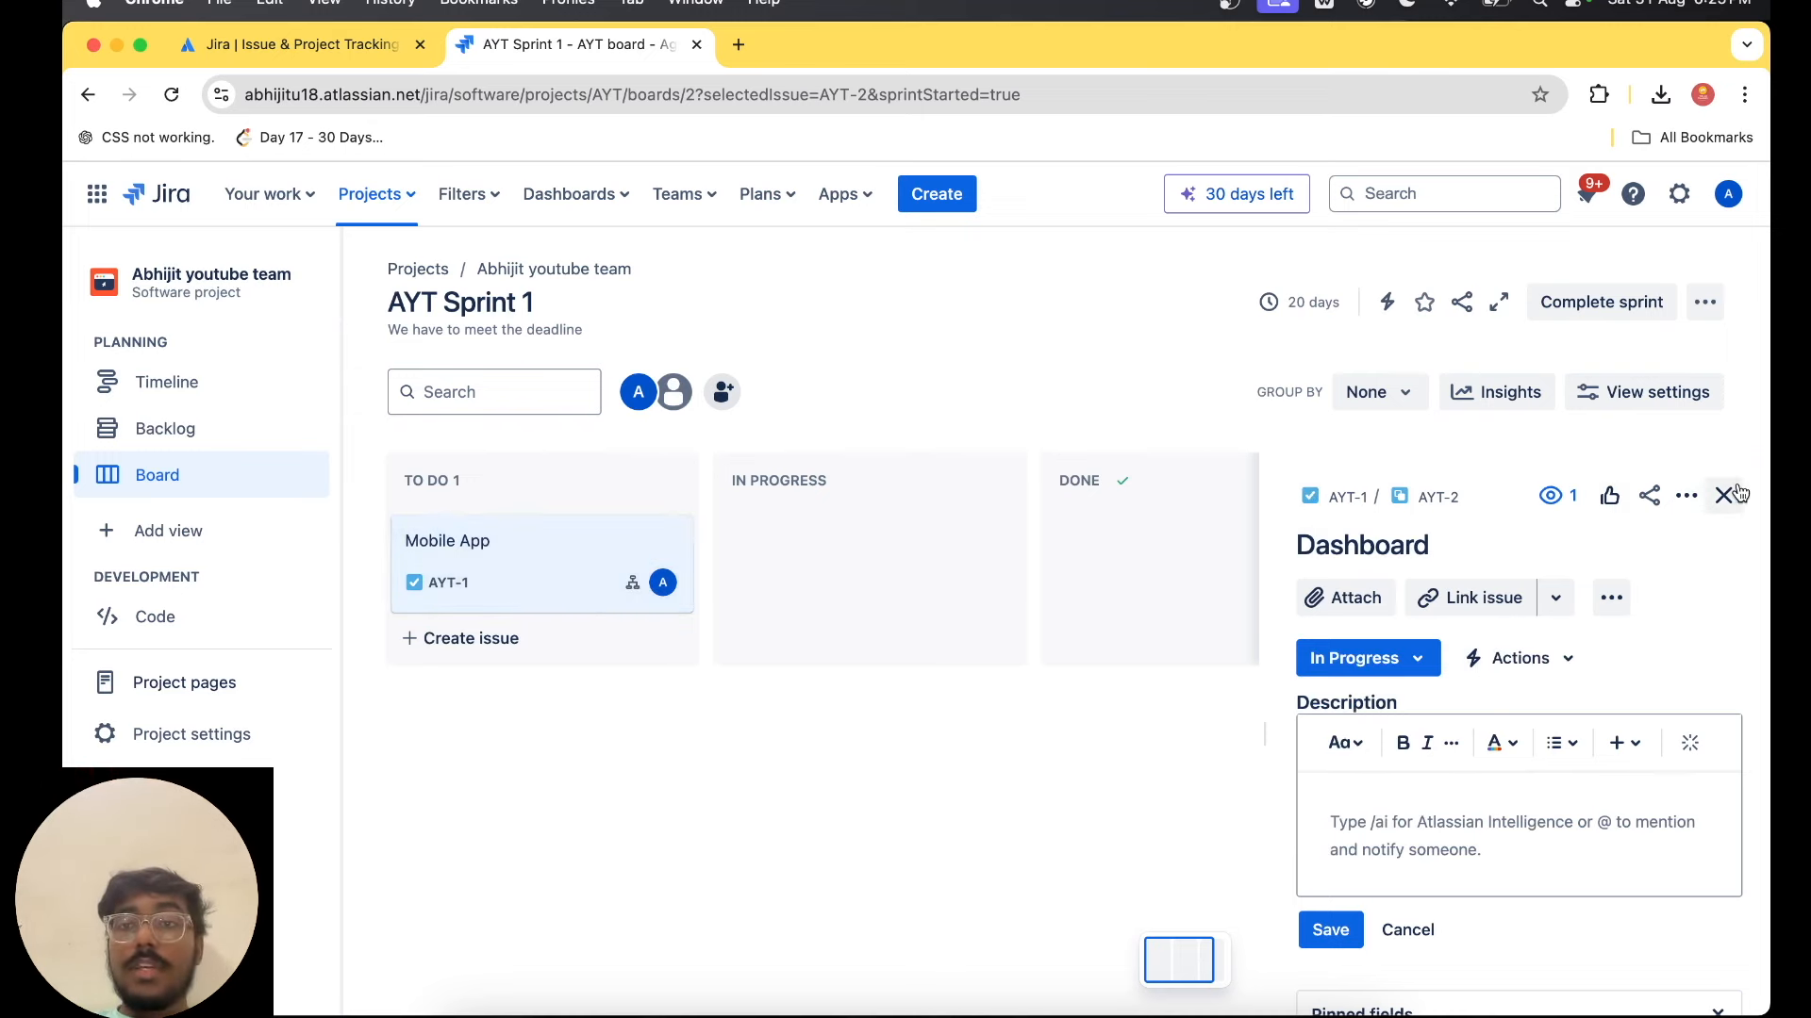
Move the Mobile App card on the board to In Progress and on to Done.
{"action": "left_click_drag", "start_coordinate": [592, 560], "coordinate": [799, 529]}
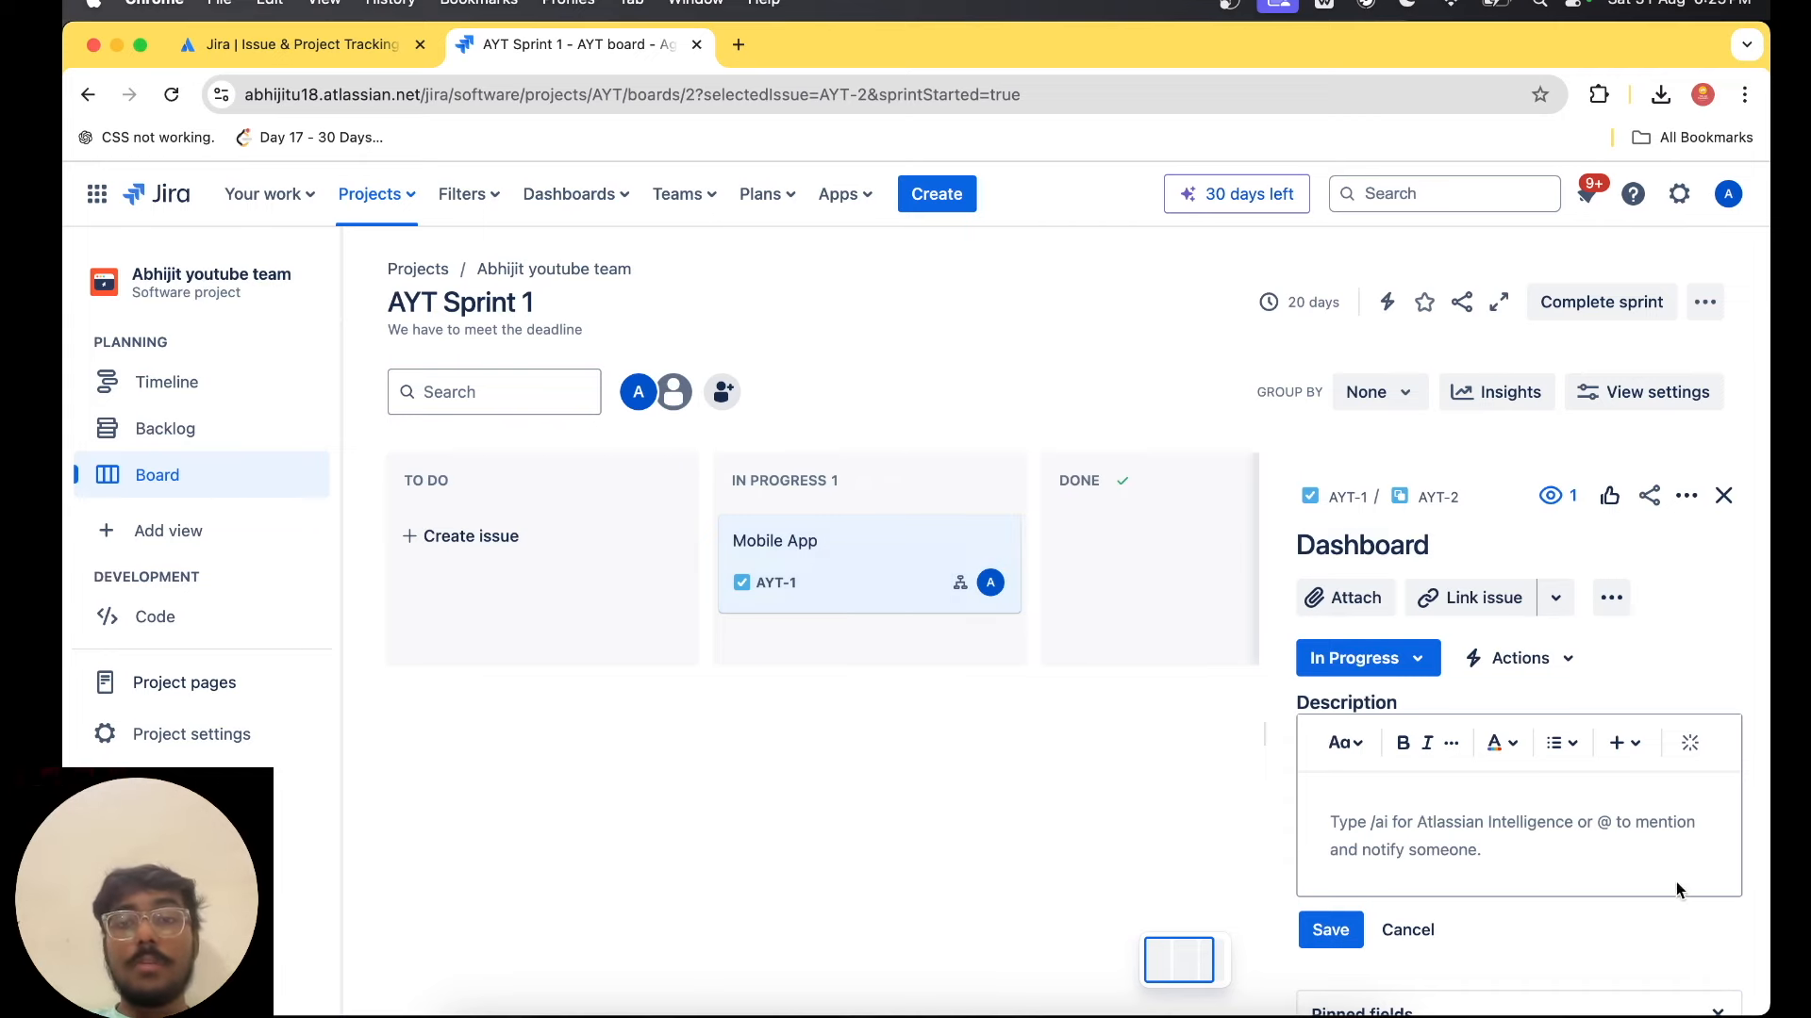
{"action": "scroll", "coordinate": [1580, 930], "scroll_direction": "down", "scroll_amount": 5}
{"action": "scroll", "coordinate": [1581, 934], "scroll_direction": "down", "scroll_amount": 5}
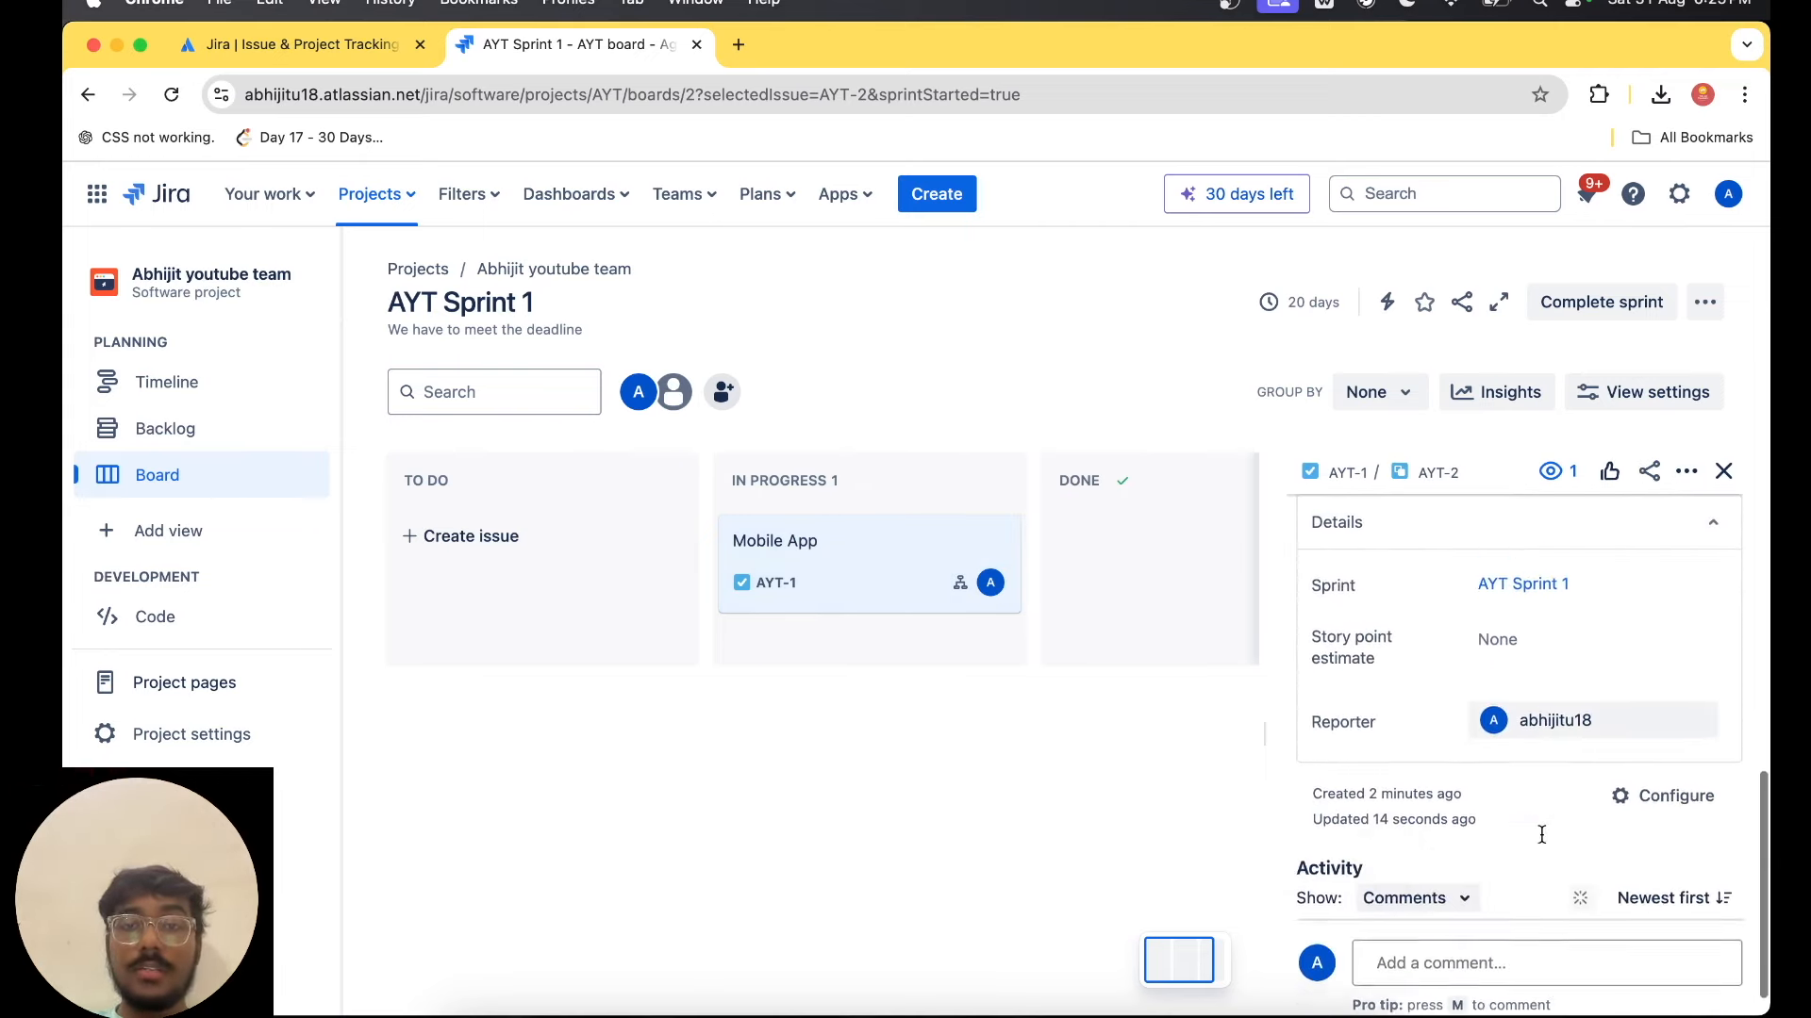
{"action": "scroll", "coordinate": [1481, 924], "scroll_direction": "up", "scroll_amount": 10}
{"action": "left_click_drag", "start_coordinate": [849, 556], "coordinate": [1098, 559]}
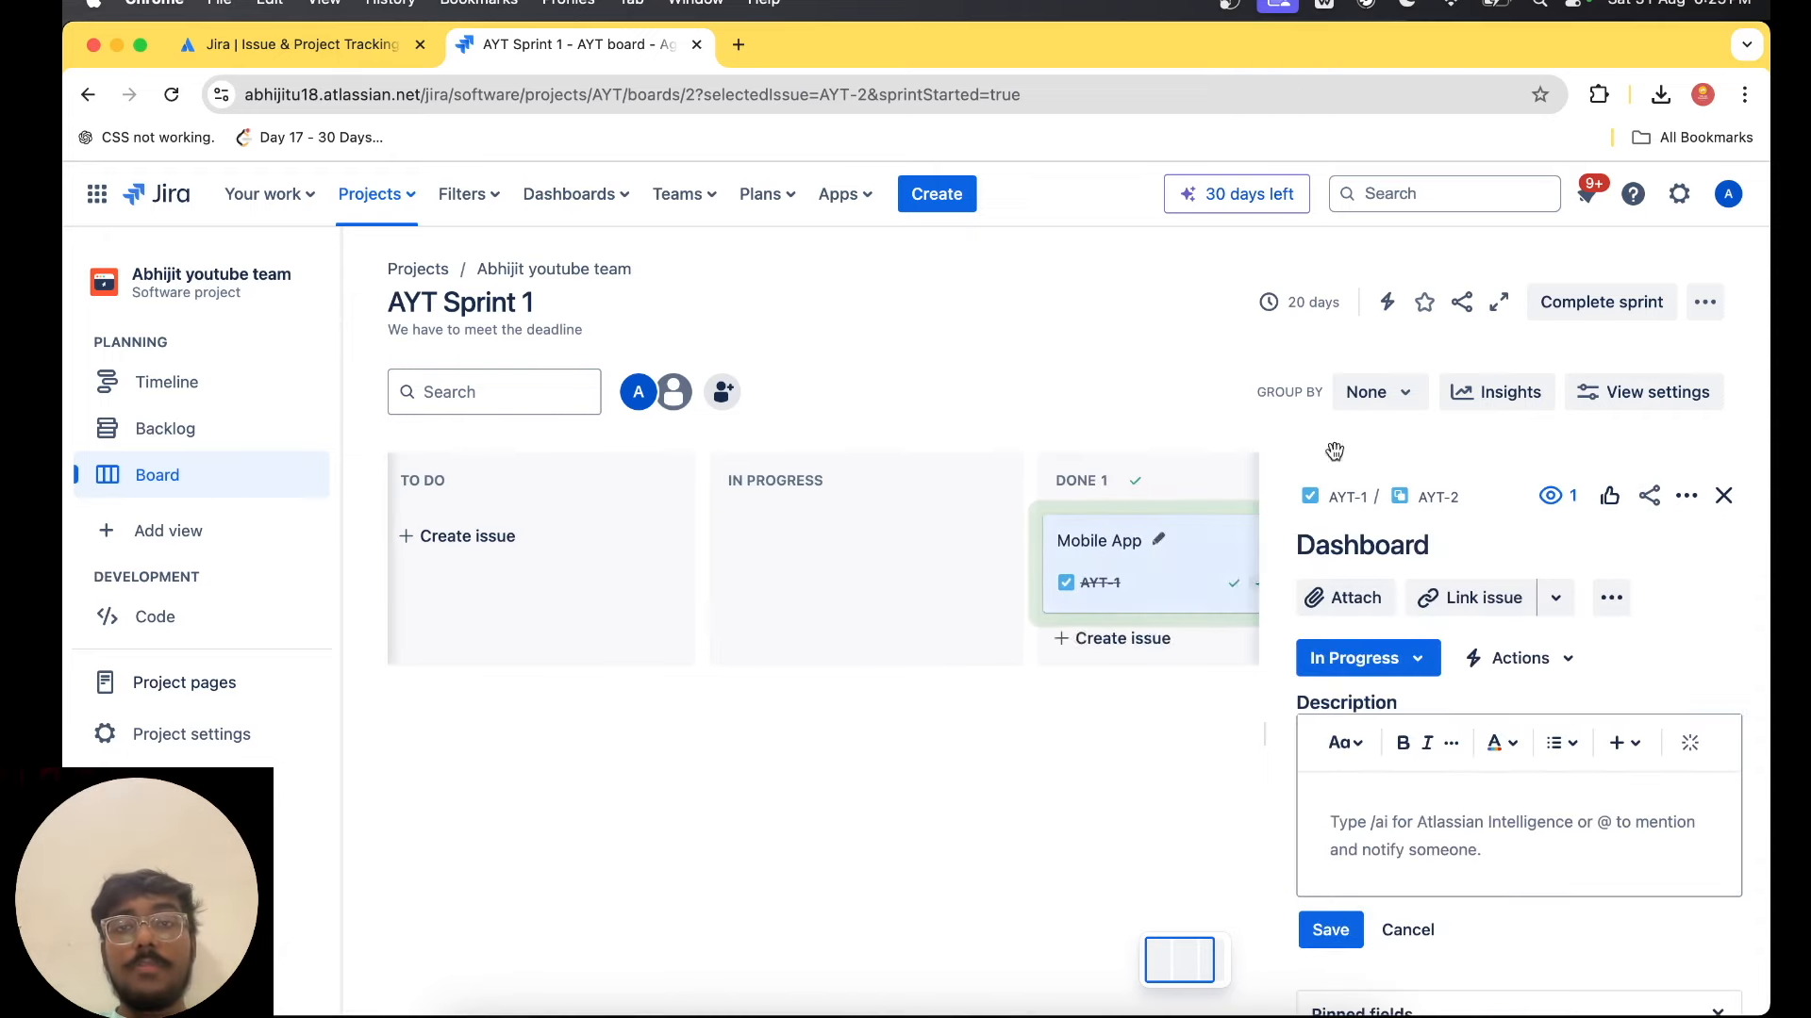
Close the Dashboard subtask's details and try to complete AYT Sprint 1.
{"action": "left_click", "coordinate": [1723, 495]}
{"action": "left_click", "coordinate": [1605, 300]}
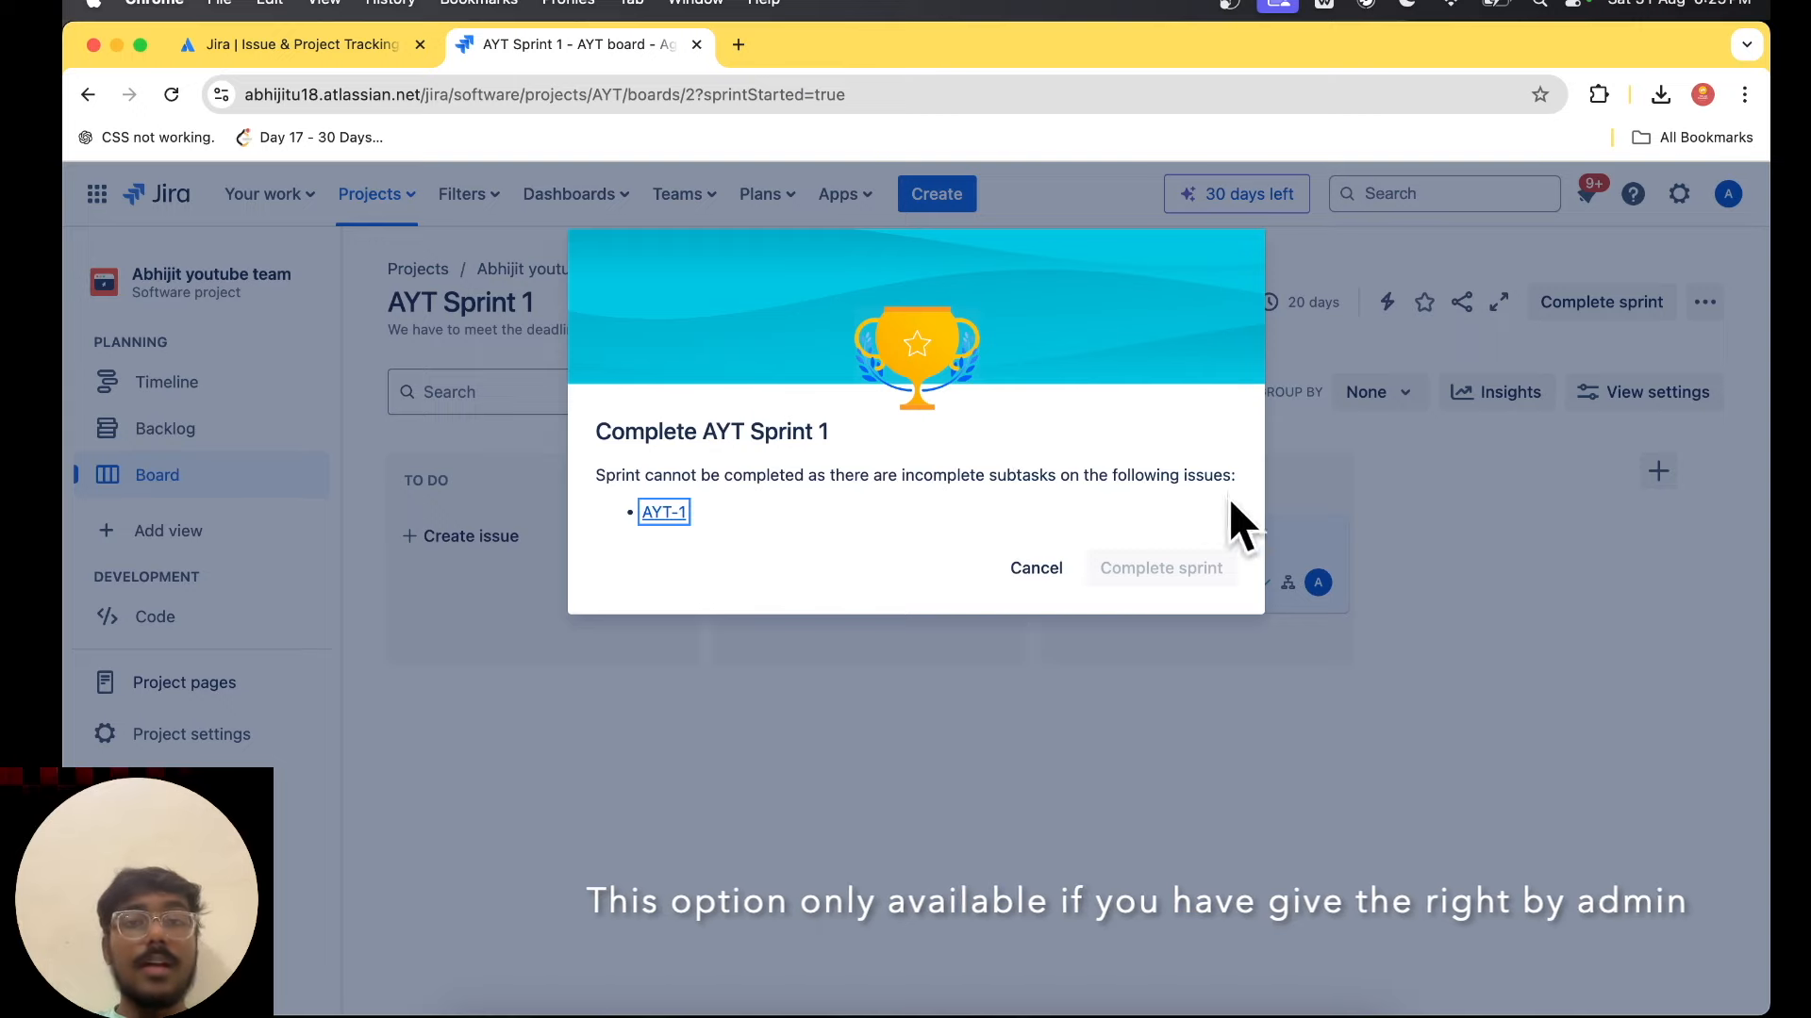
{"action": "left_click", "coordinate": [1037, 572]}
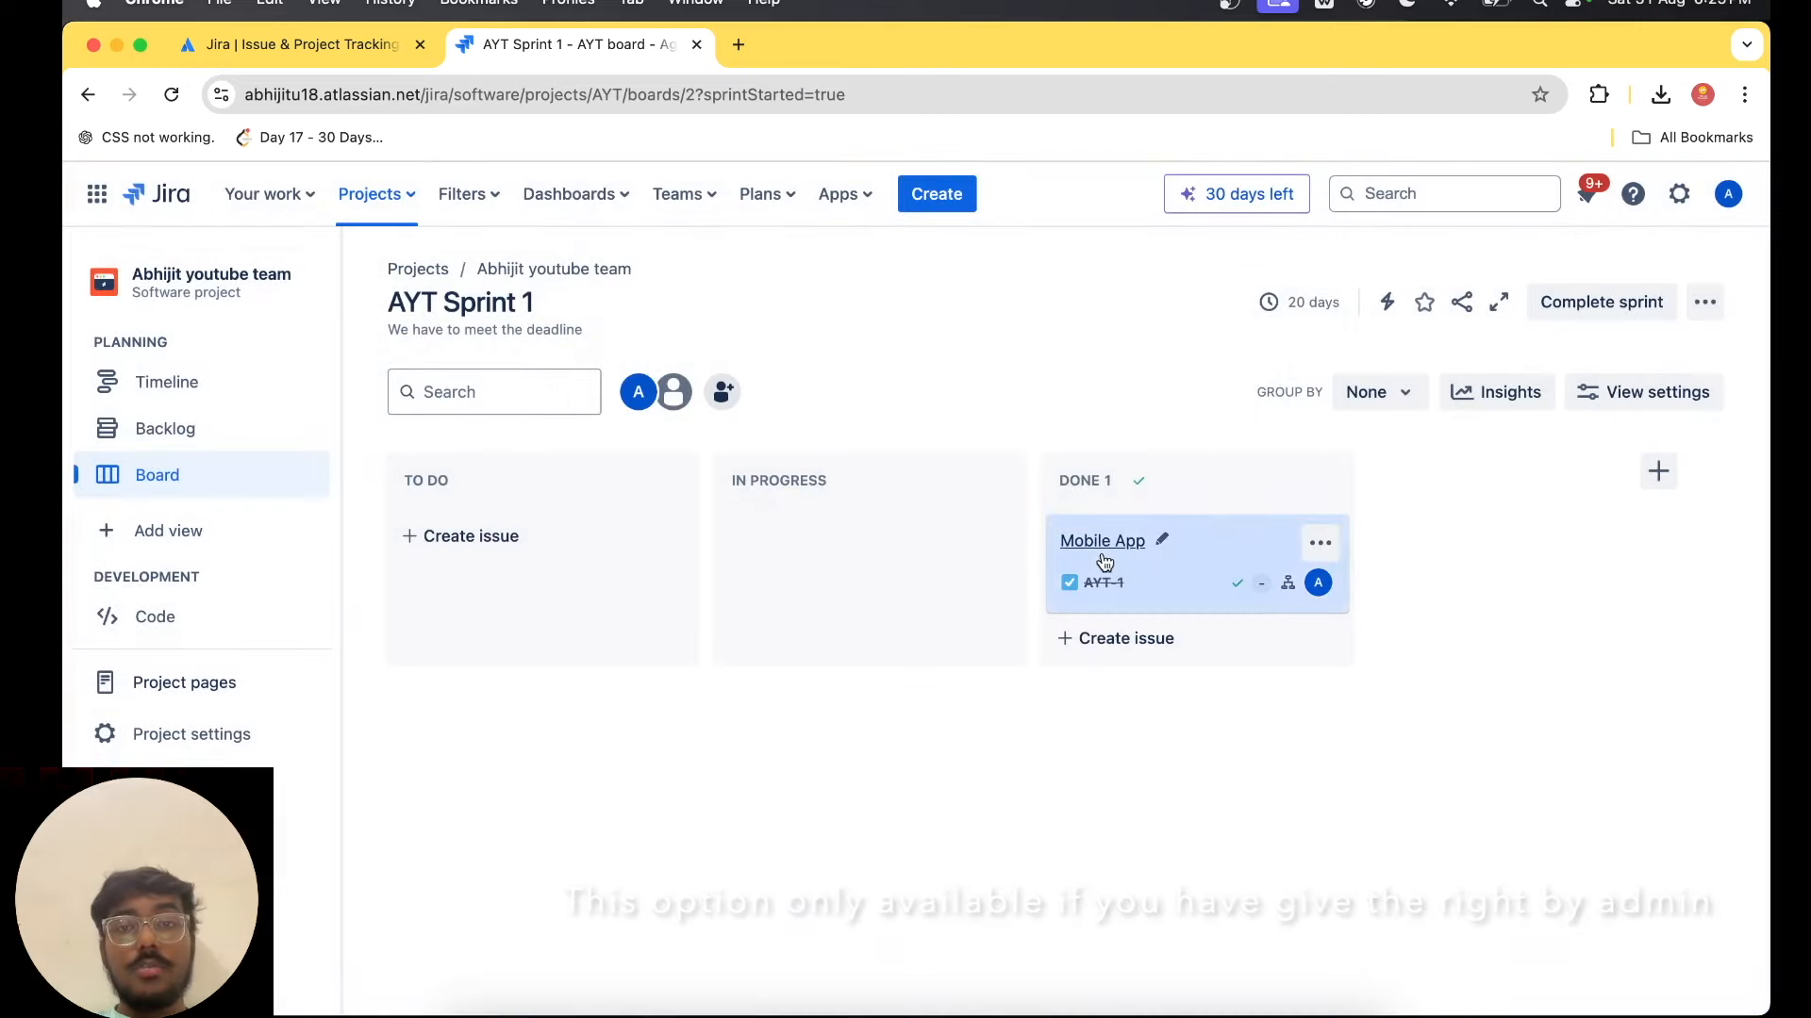
Set the Login Screen, Register Screen and Dashboard subtasks of the Mobile App issue to Done.
{"action": "left_click", "coordinate": [1063, 562]}
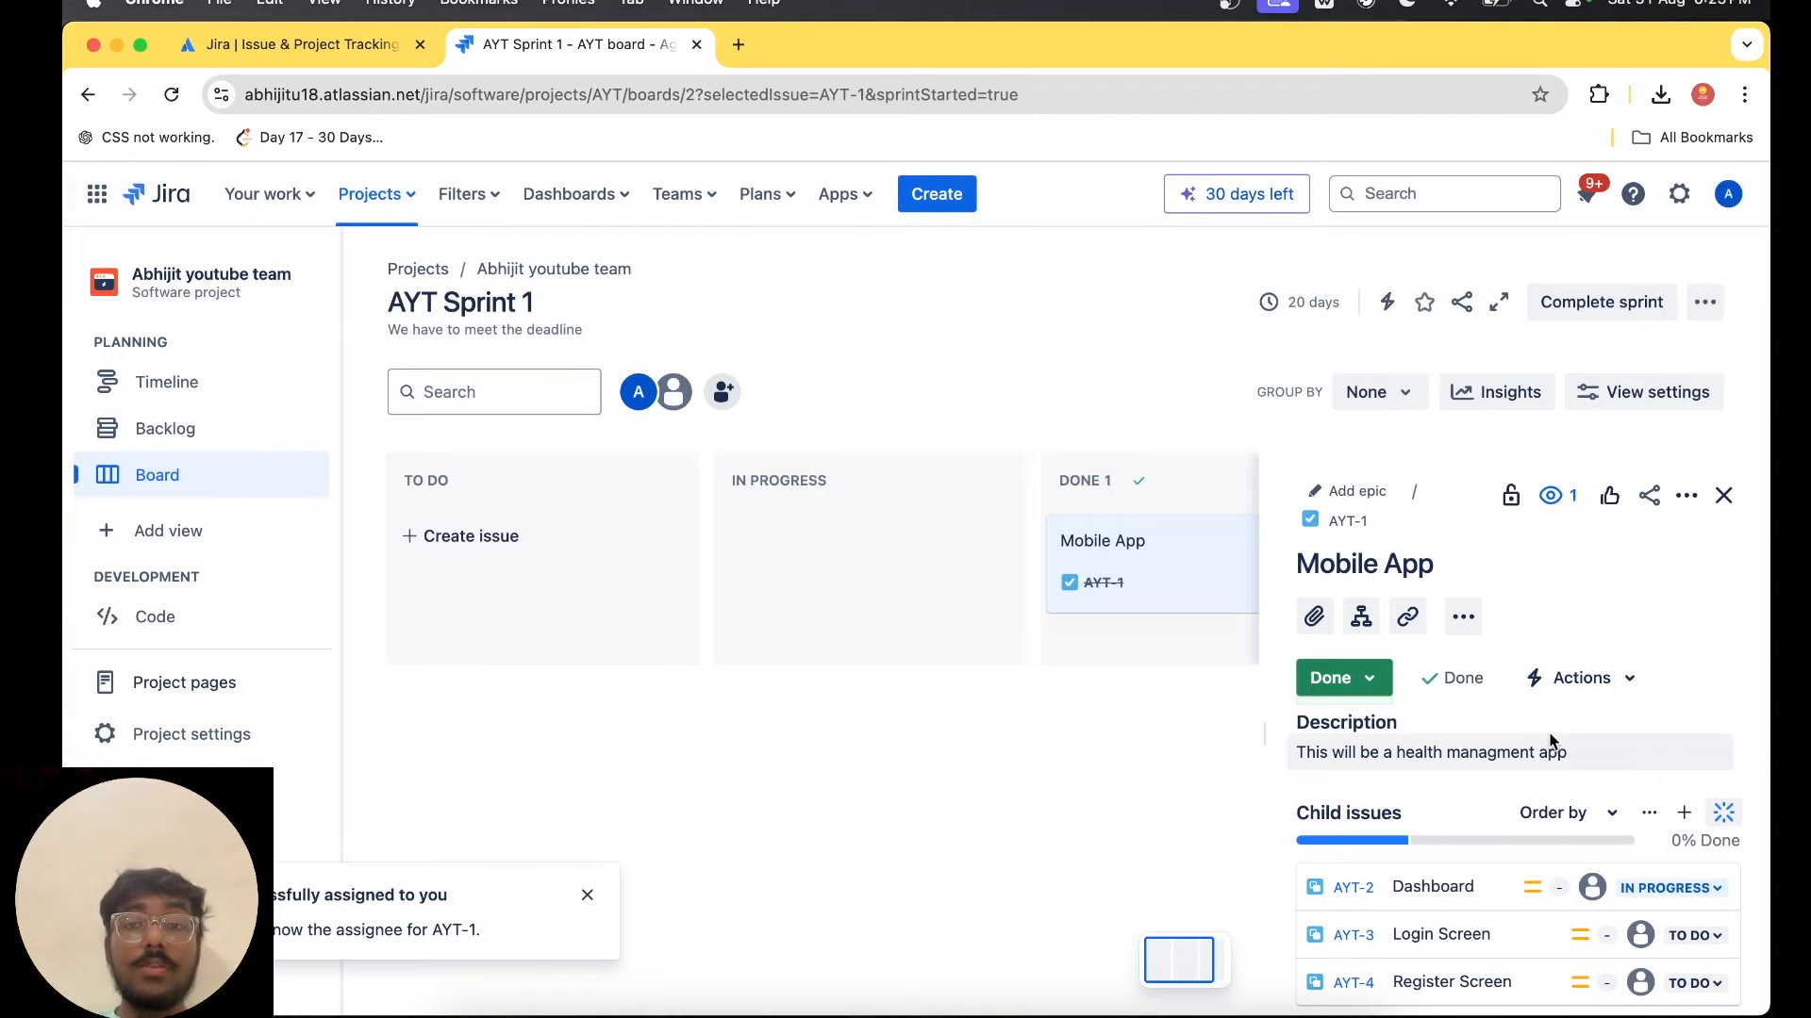
{"action": "scroll", "coordinate": [1549, 732], "scroll_direction": "down", "scroll_amount": 3}
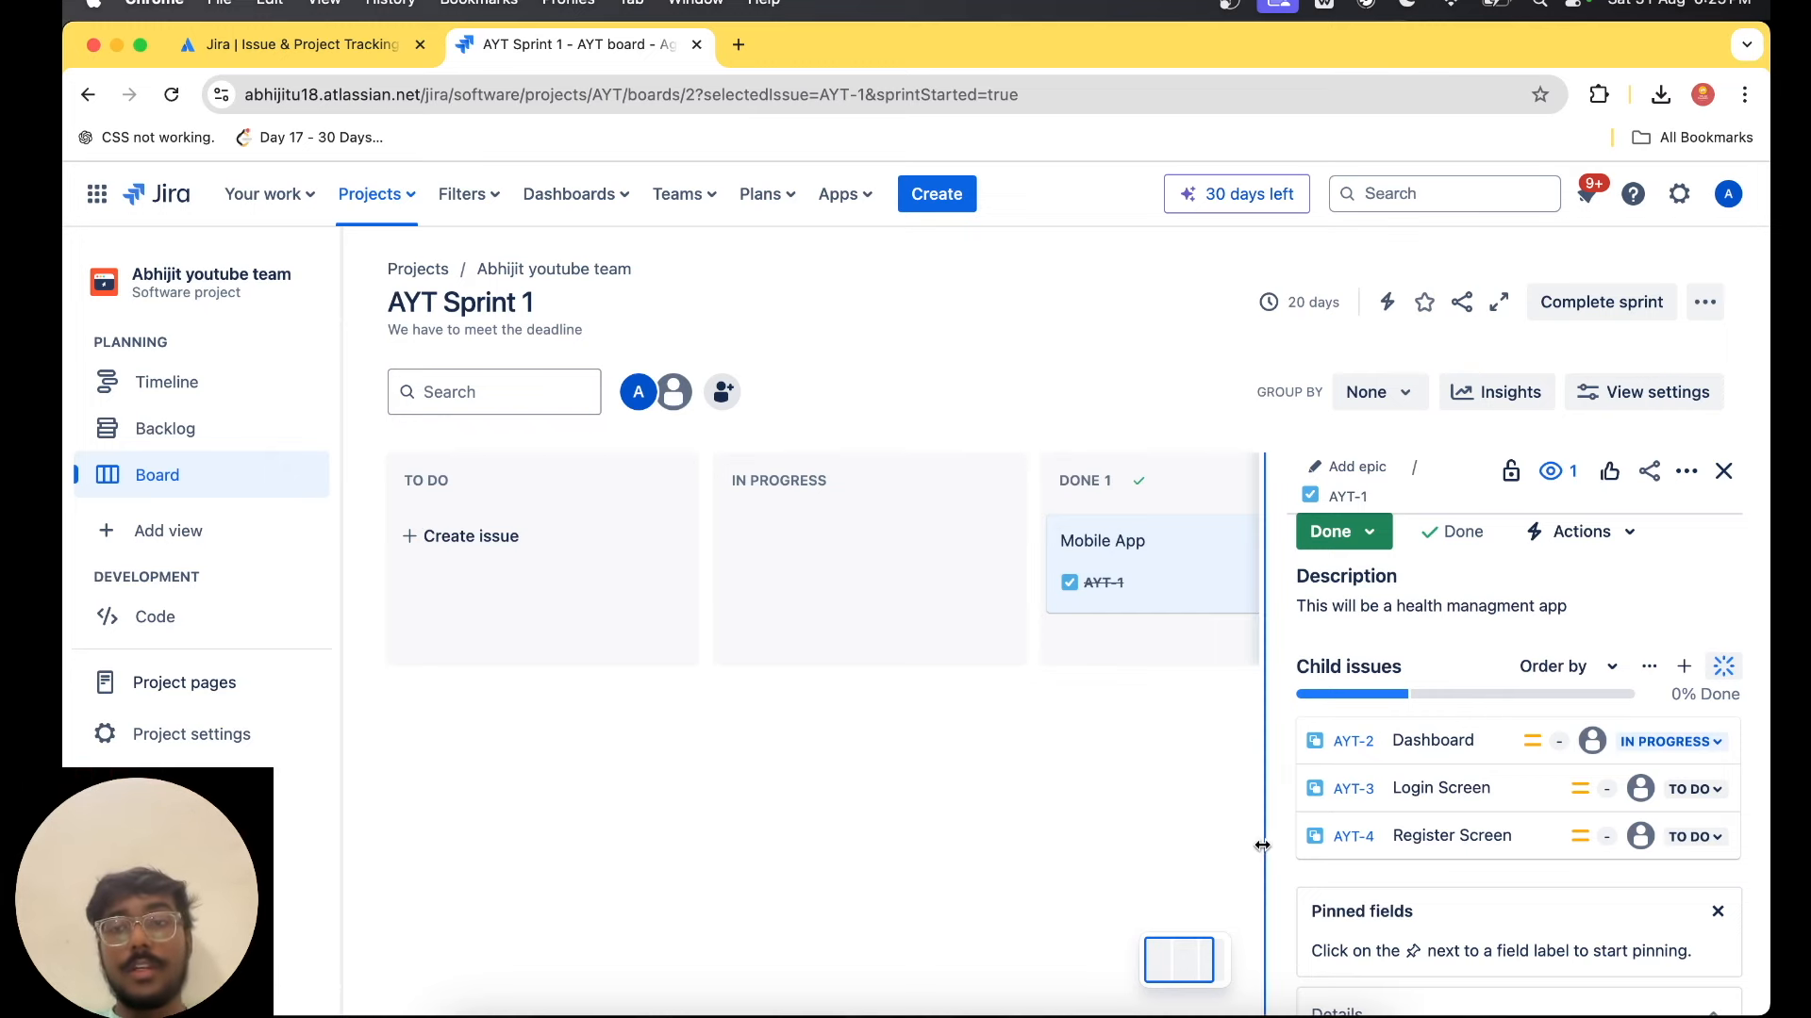
{"action": "left_click", "coordinate": [1695, 789]}
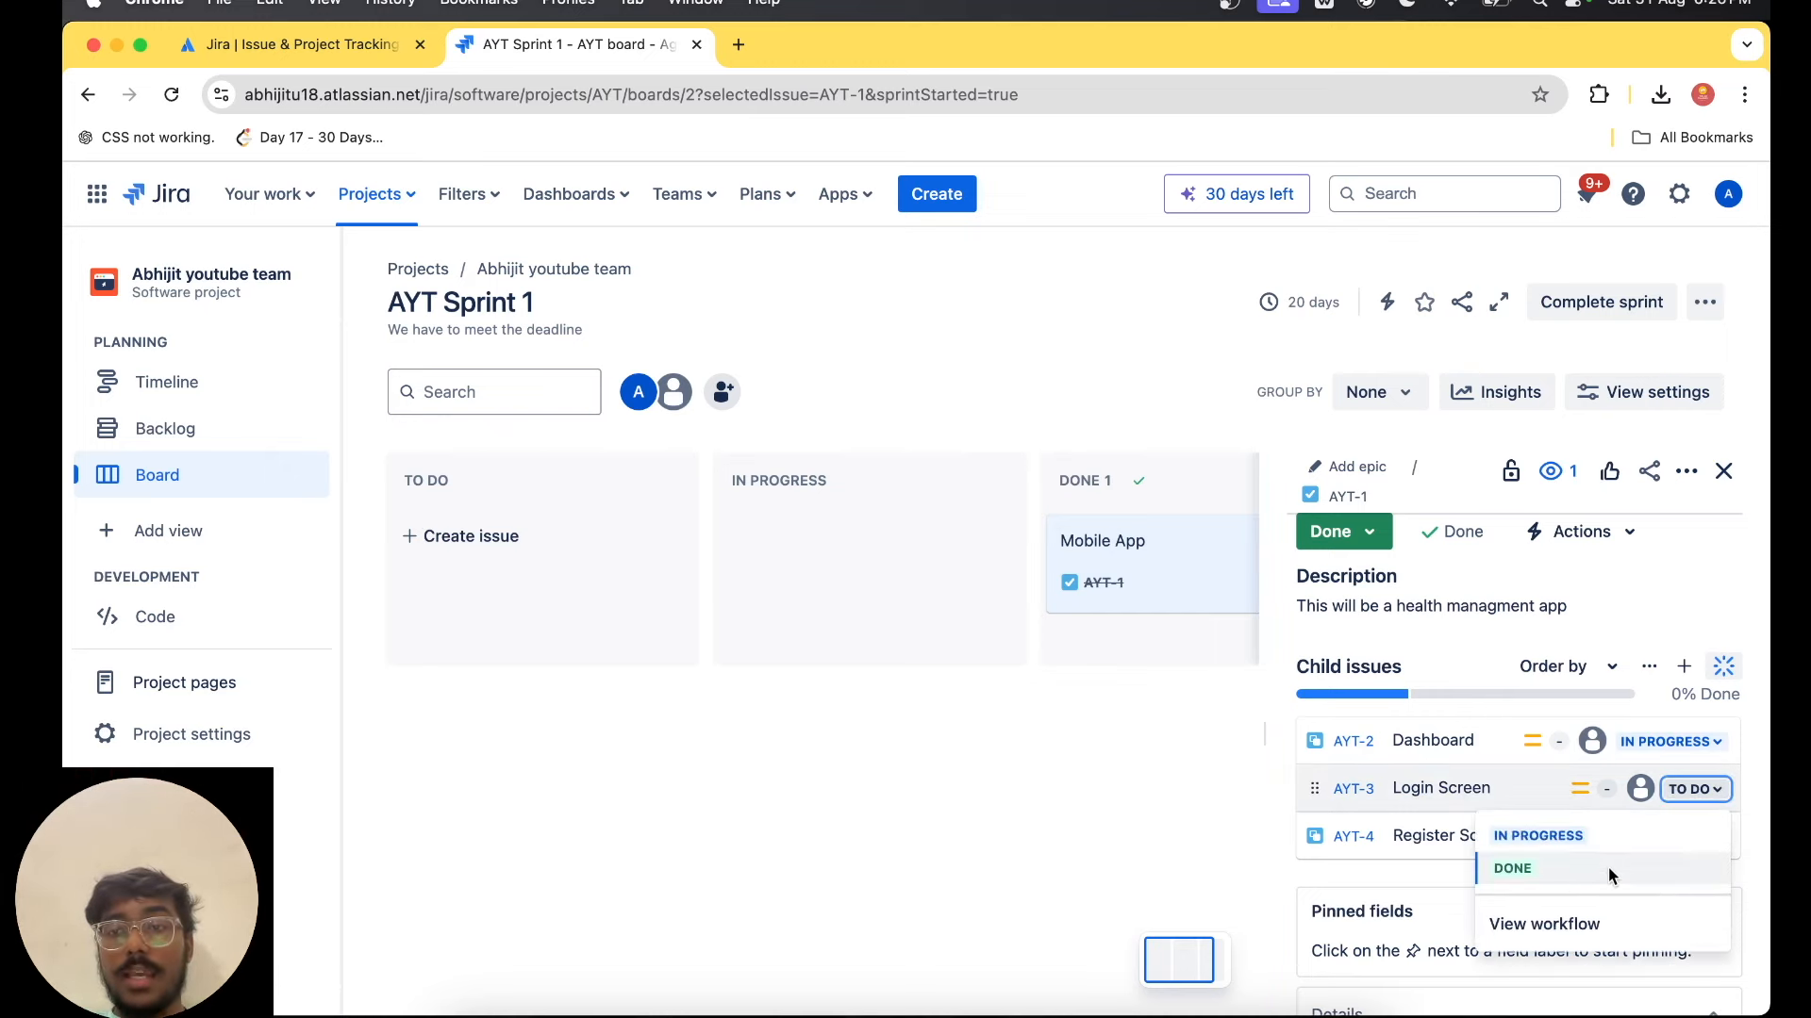
{"action": "left_click", "coordinate": [1609, 867]}
{"action": "left_click", "coordinate": [1692, 837]}
{"action": "left_click", "coordinate": [1611, 917]}
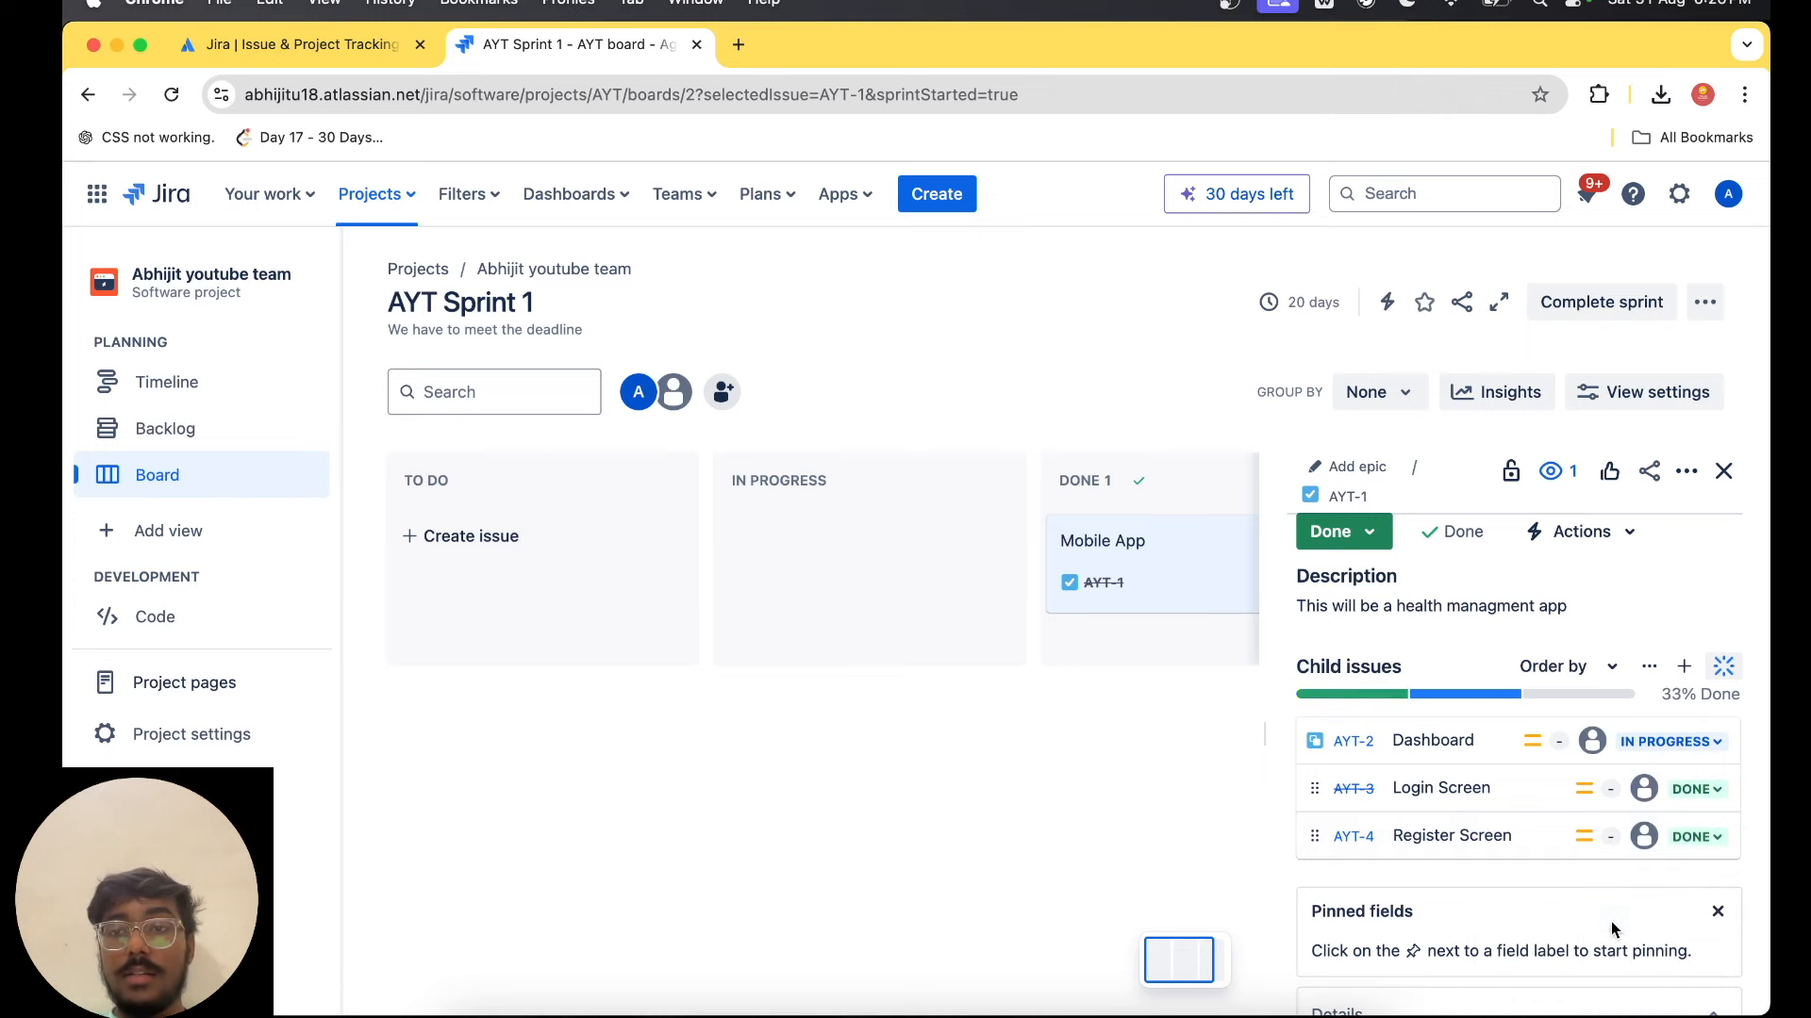
{"action": "left_click", "coordinate": [1670, 741]}
{"action": "left_click", "coordinate": [1587, 822]}
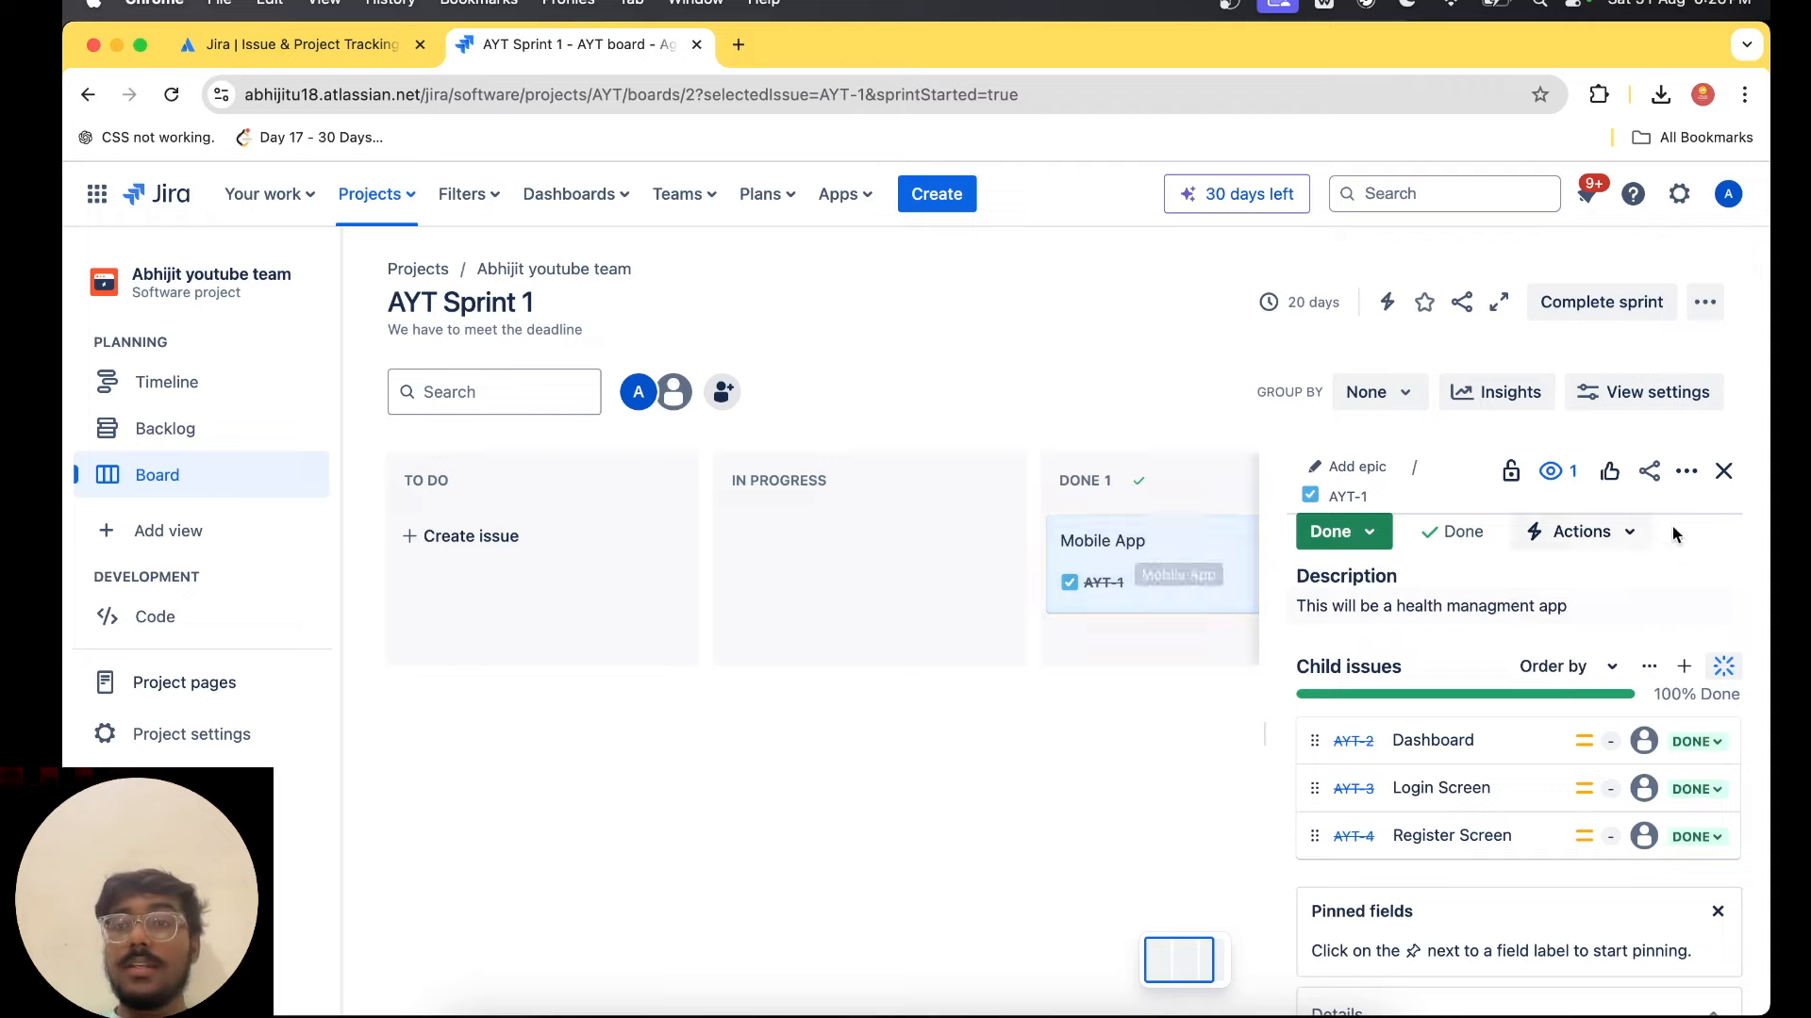
Close the Mobile App issue's details and complete AYT Sprint 1.
{"action": "left_click", "coordinate": [1724, 470]}
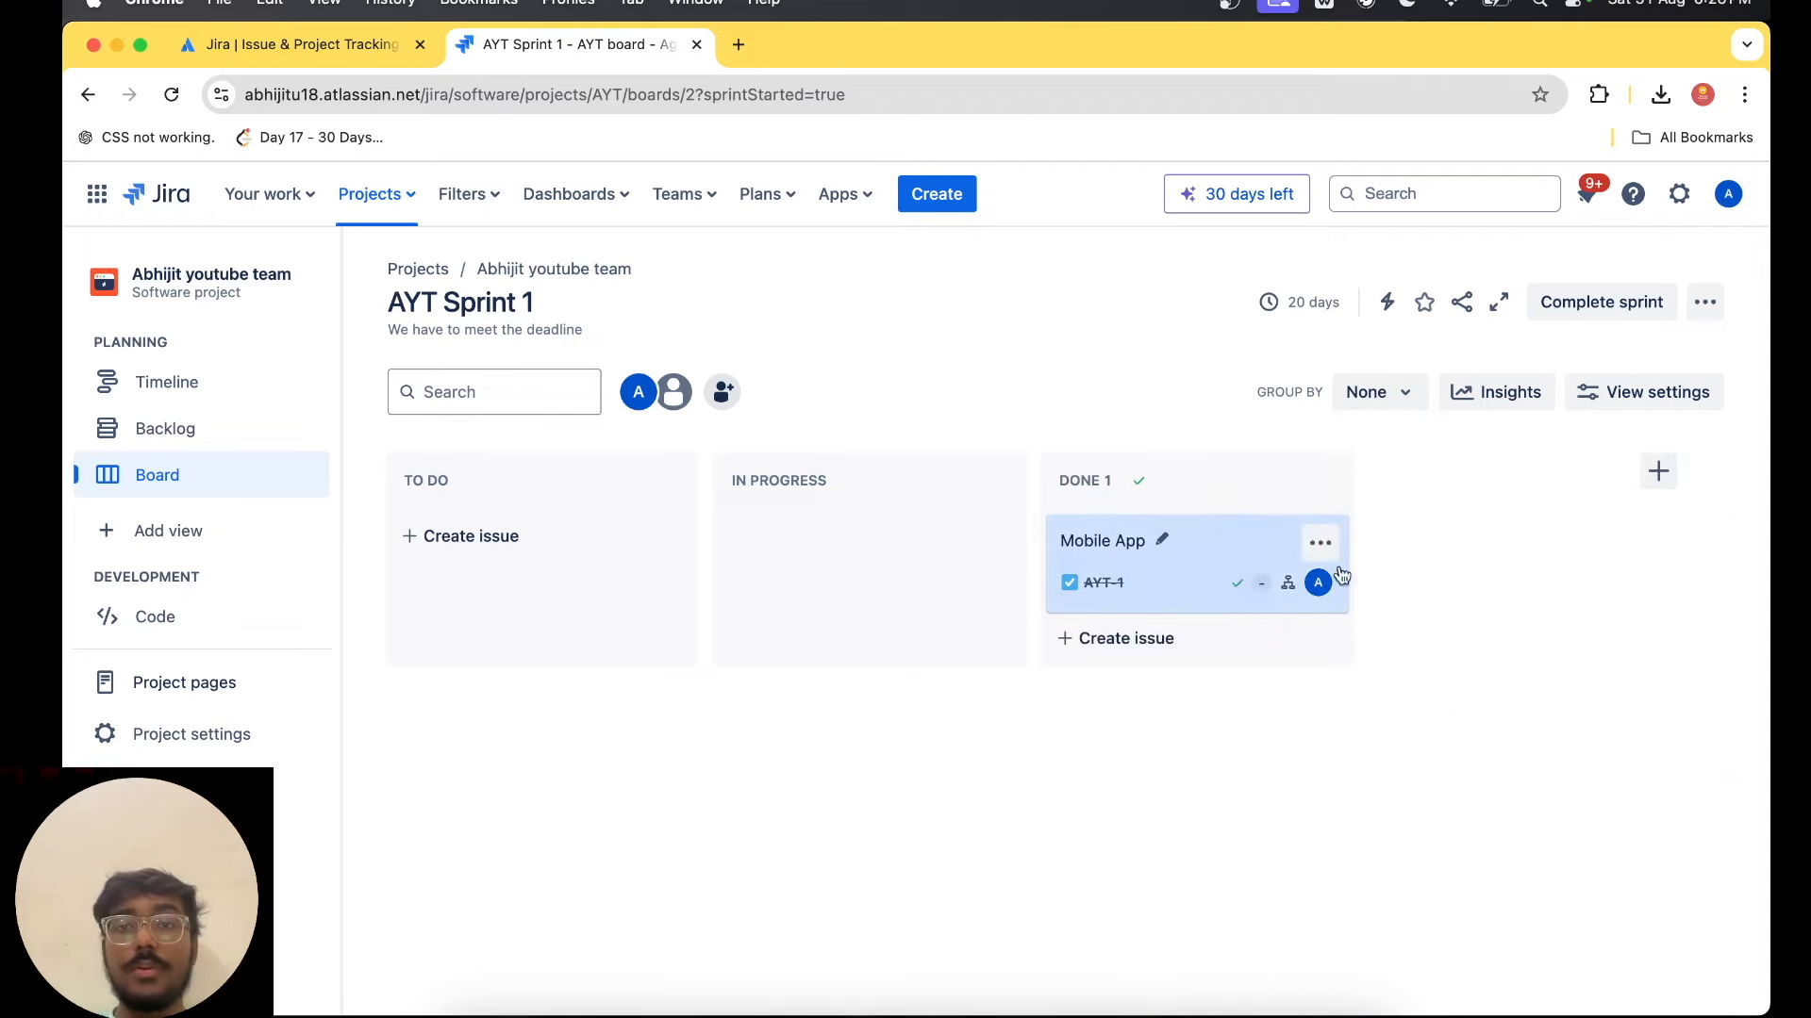
{"action": "left_click", "coordinate": [1598, 304]}
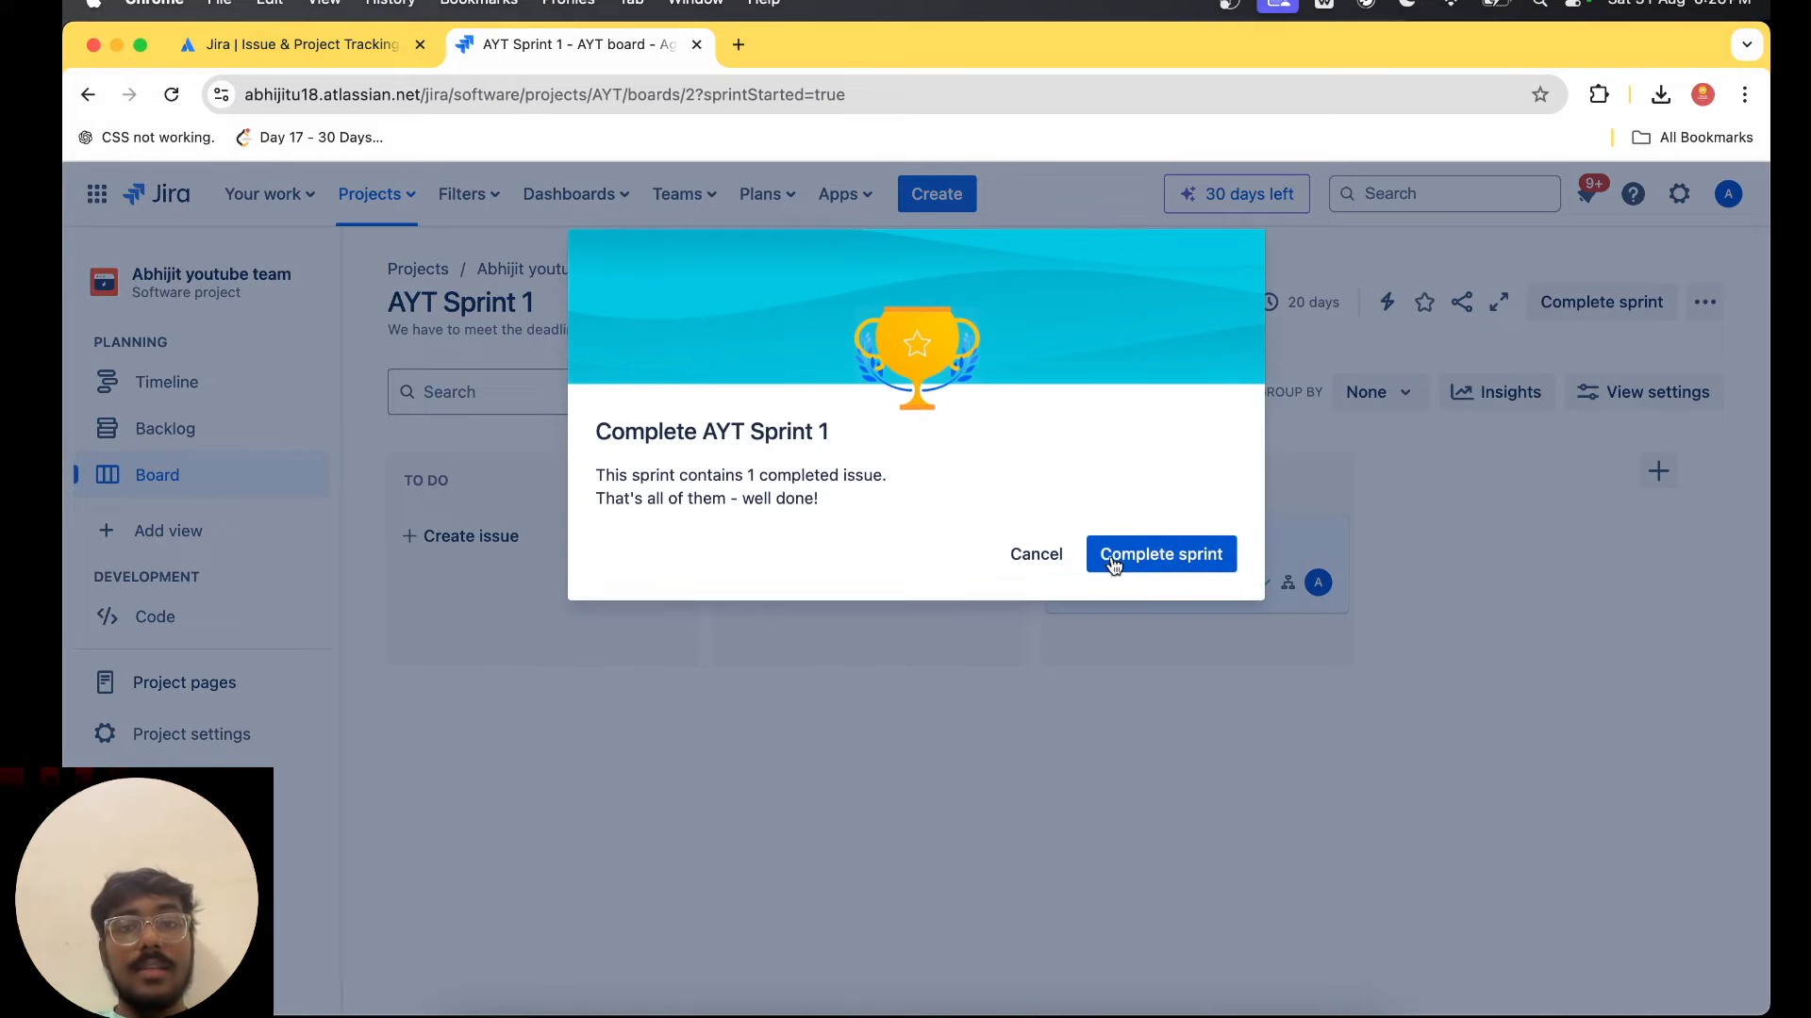
{"action": "left_click", "coordinate": [1162, 558]}
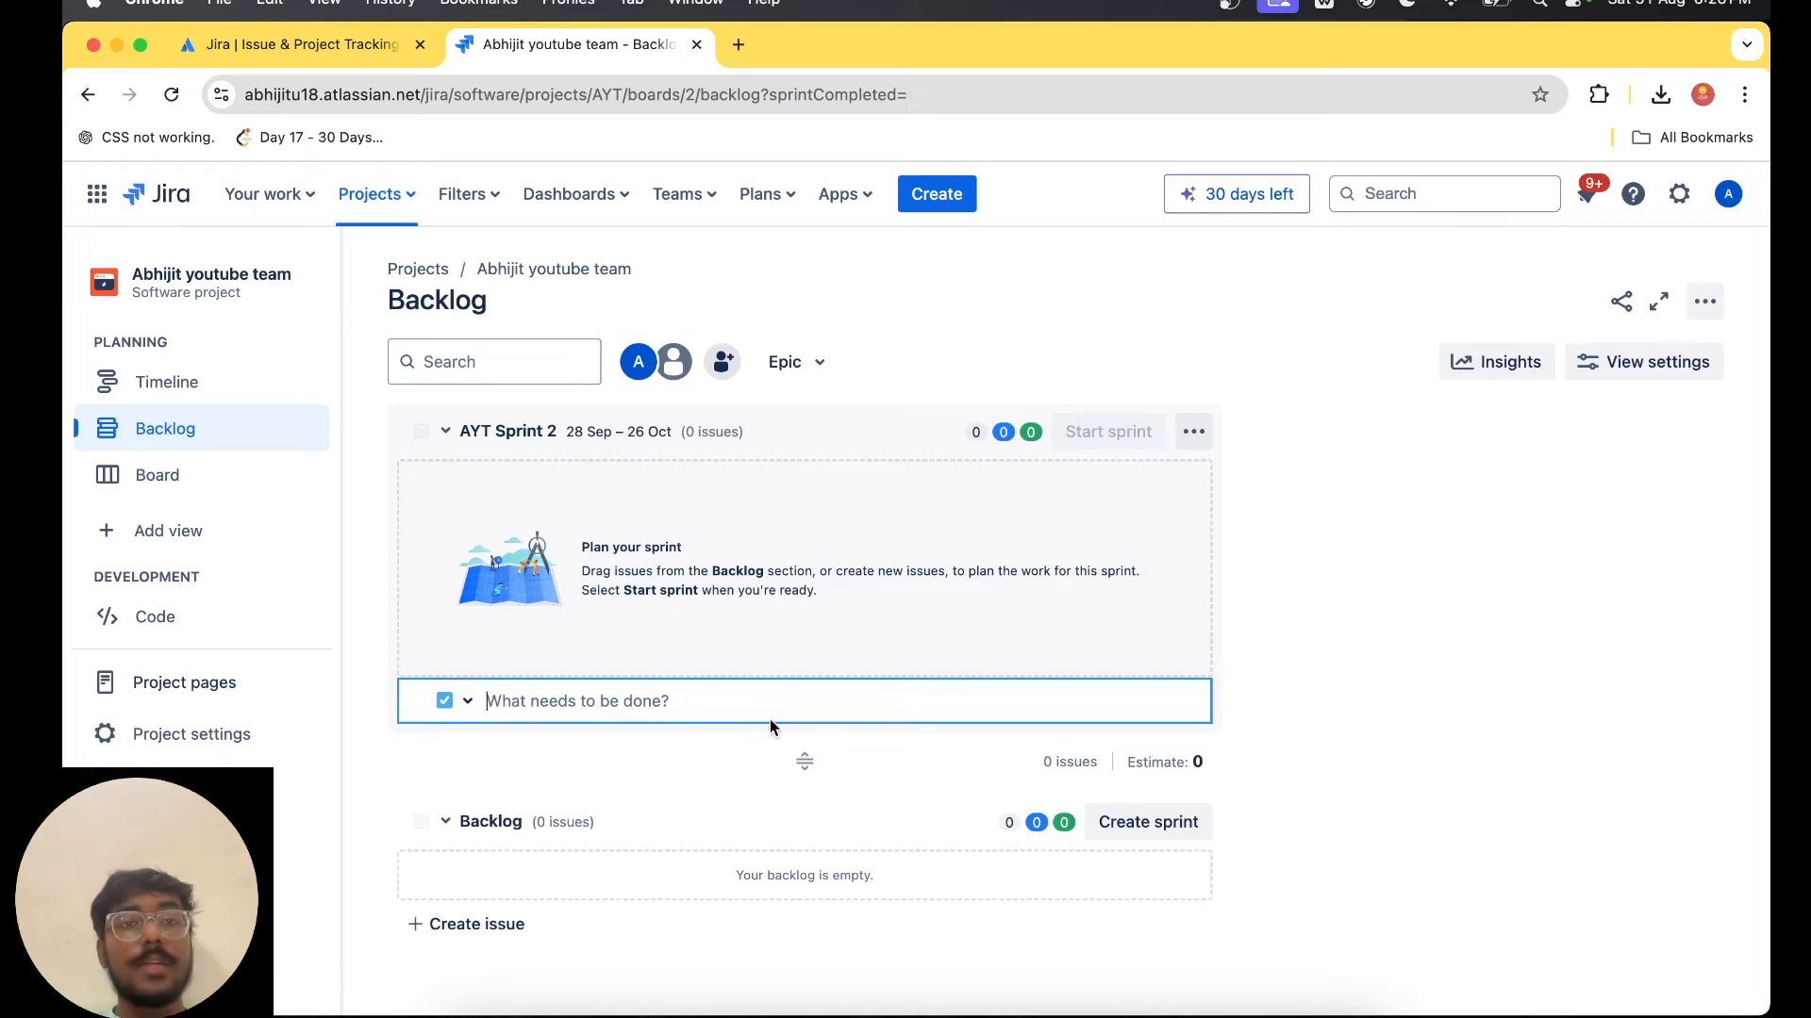
Show the epic panel beside the sprint list in the backlog.
{"action": "left_click", "coordinate": [528, 436]}
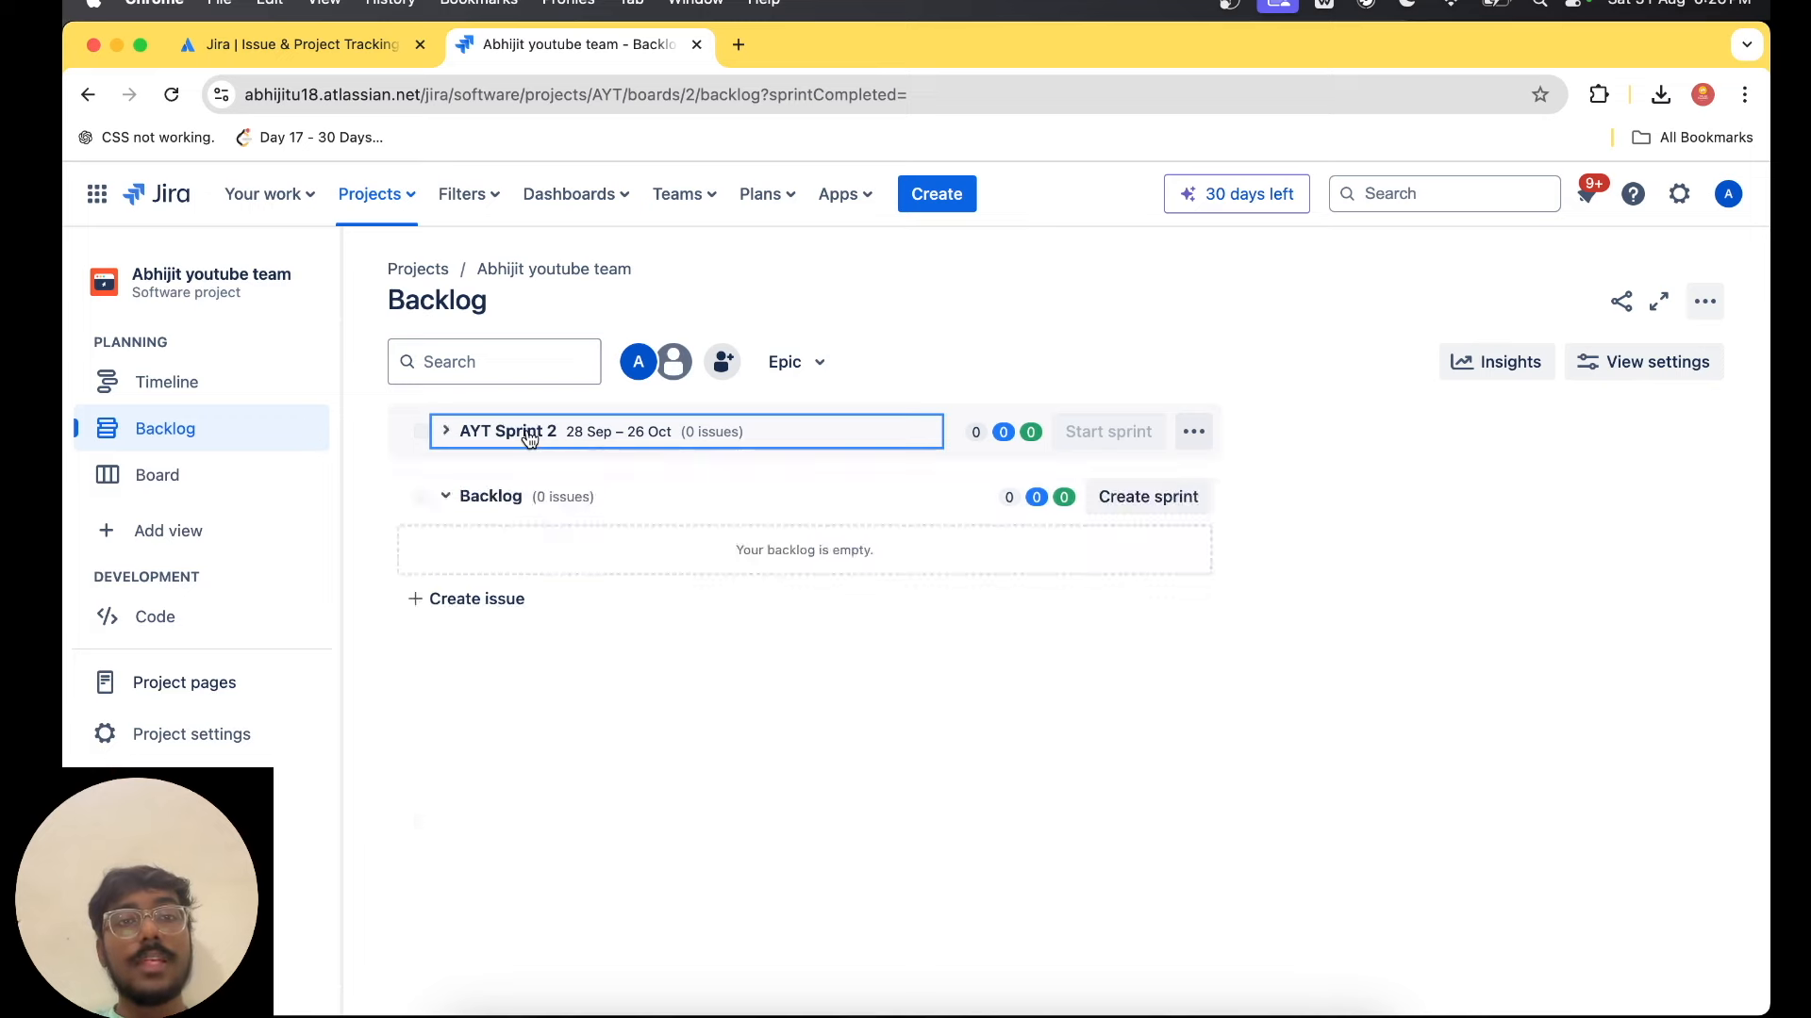
{"action": "left_click", "coordinate": [530, 436]}
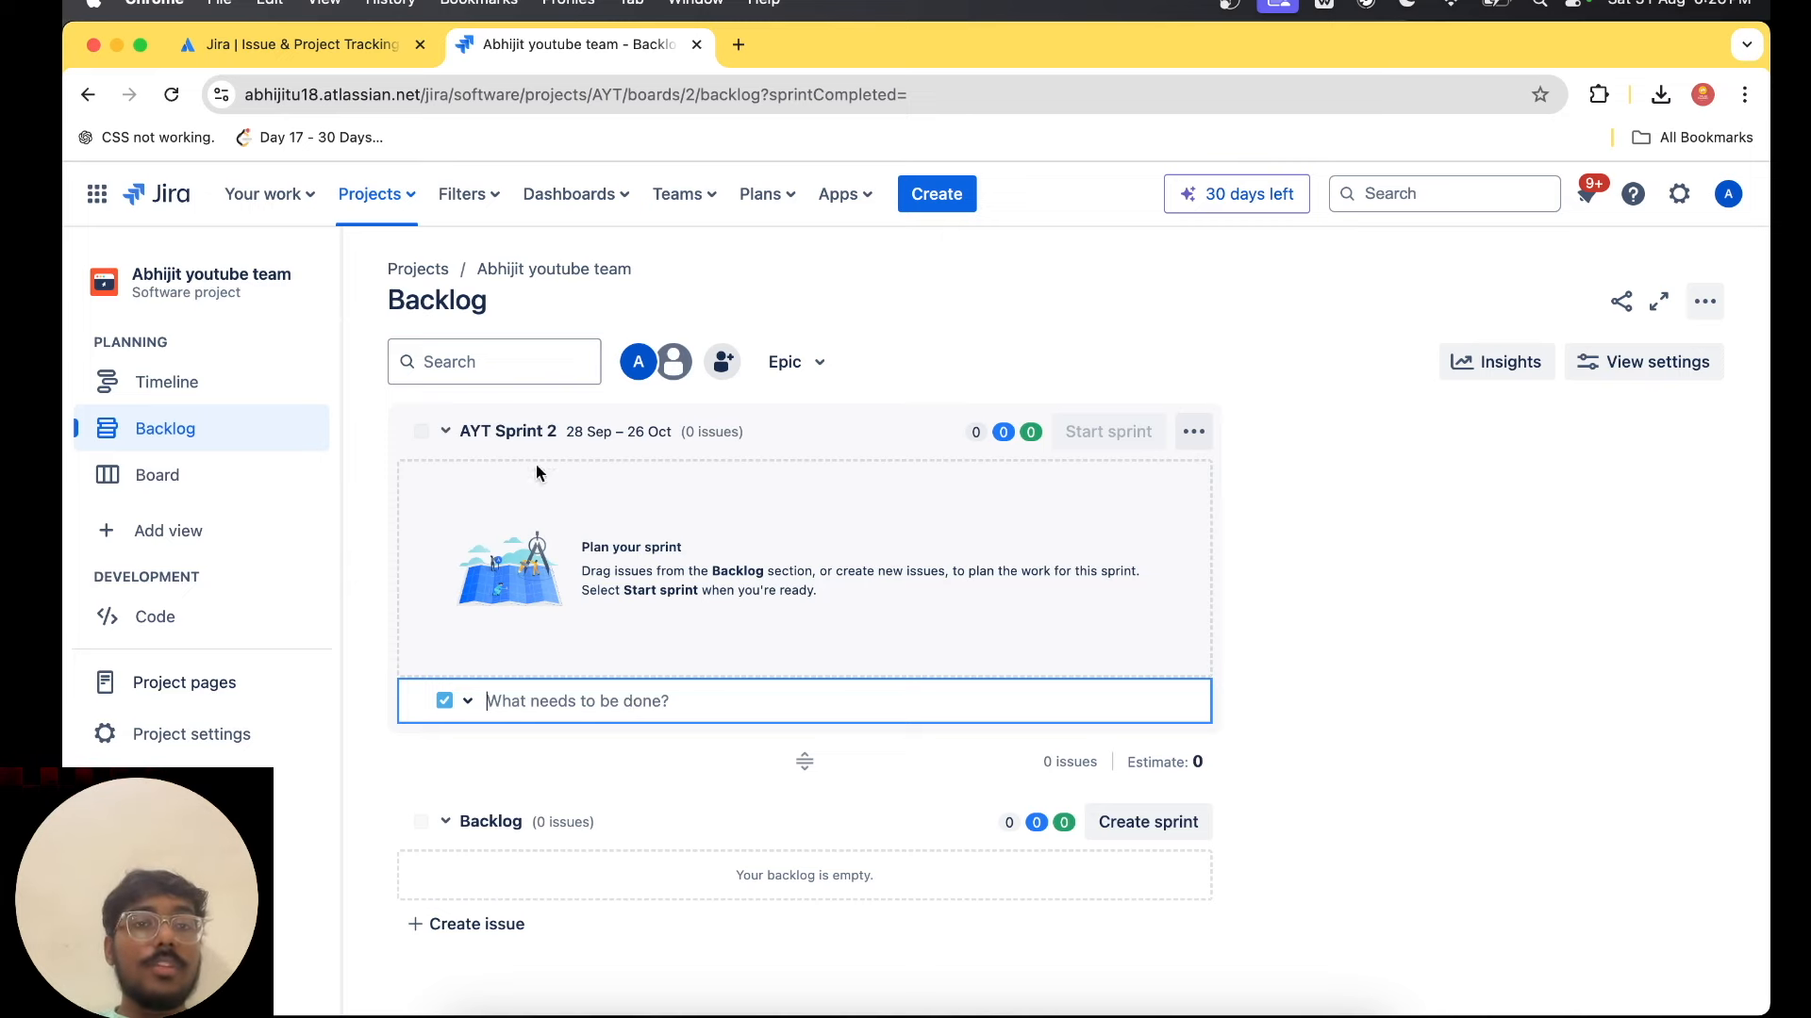
{"action": "left_click", "coordinate": [819, 366]}
{"action": "left_click", "coordinate": [884, 479]}
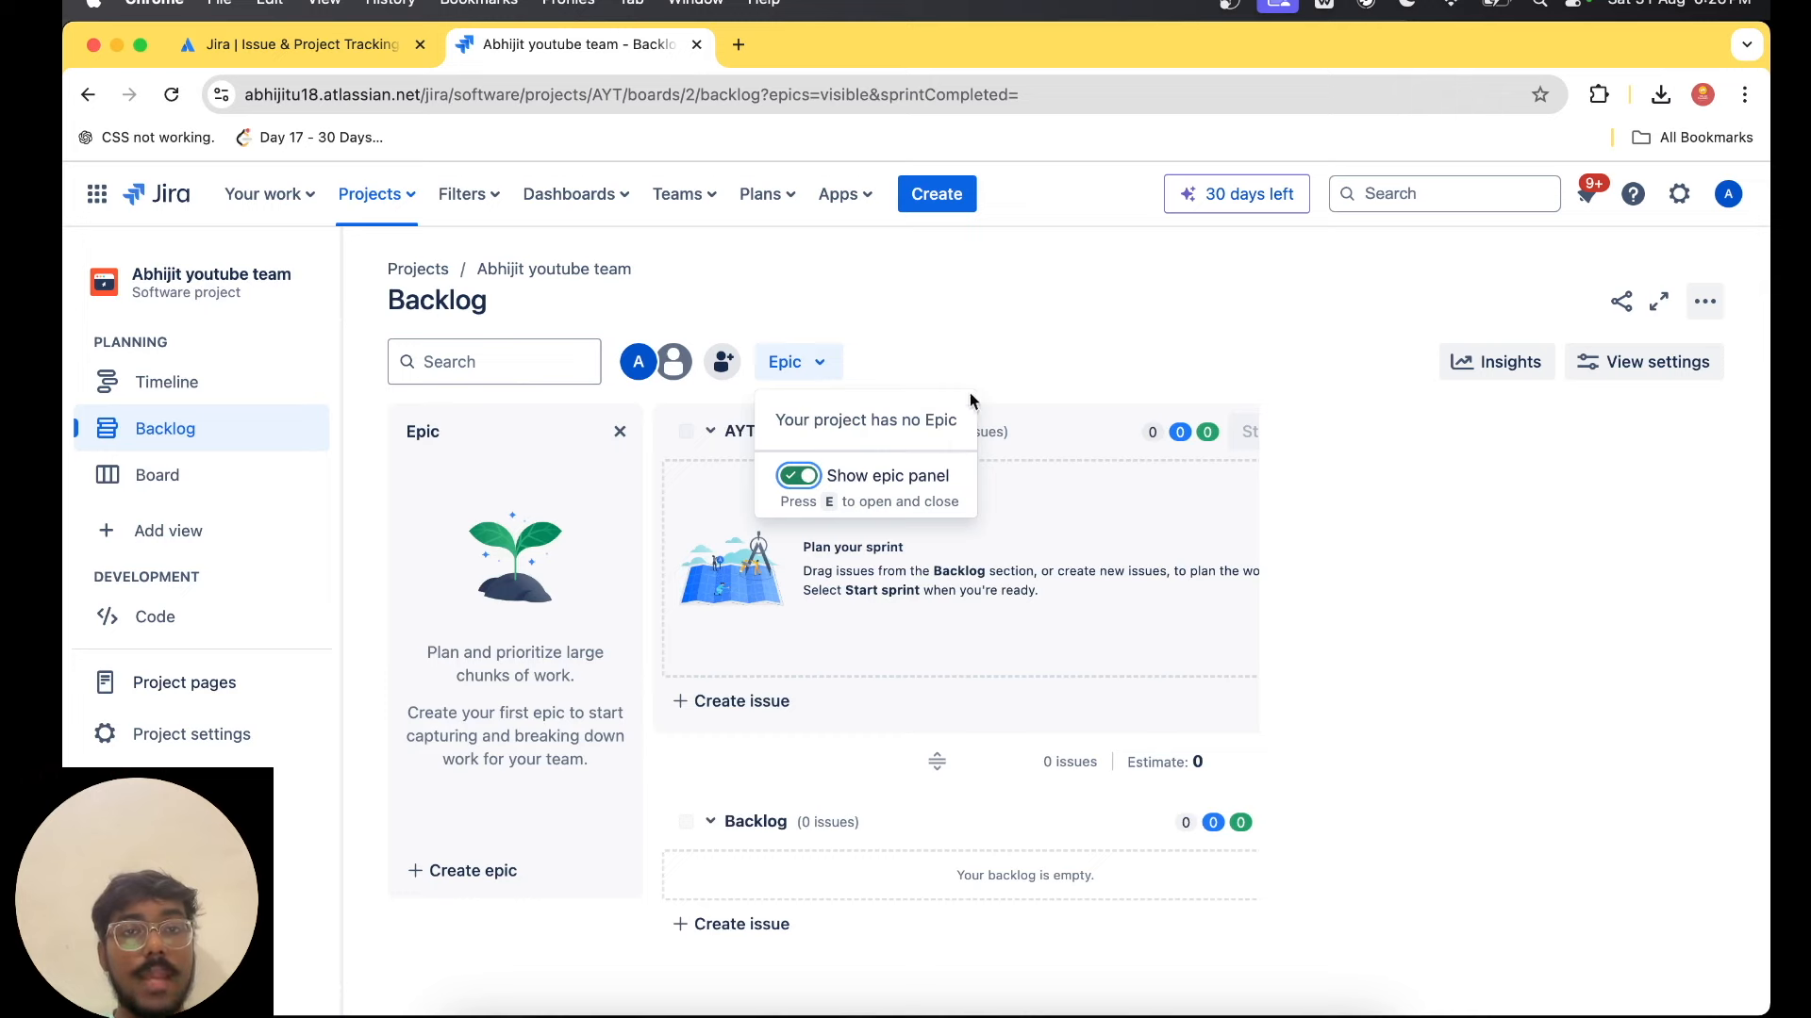
{"action": "left_click", "coordinate": [1132, 244]}
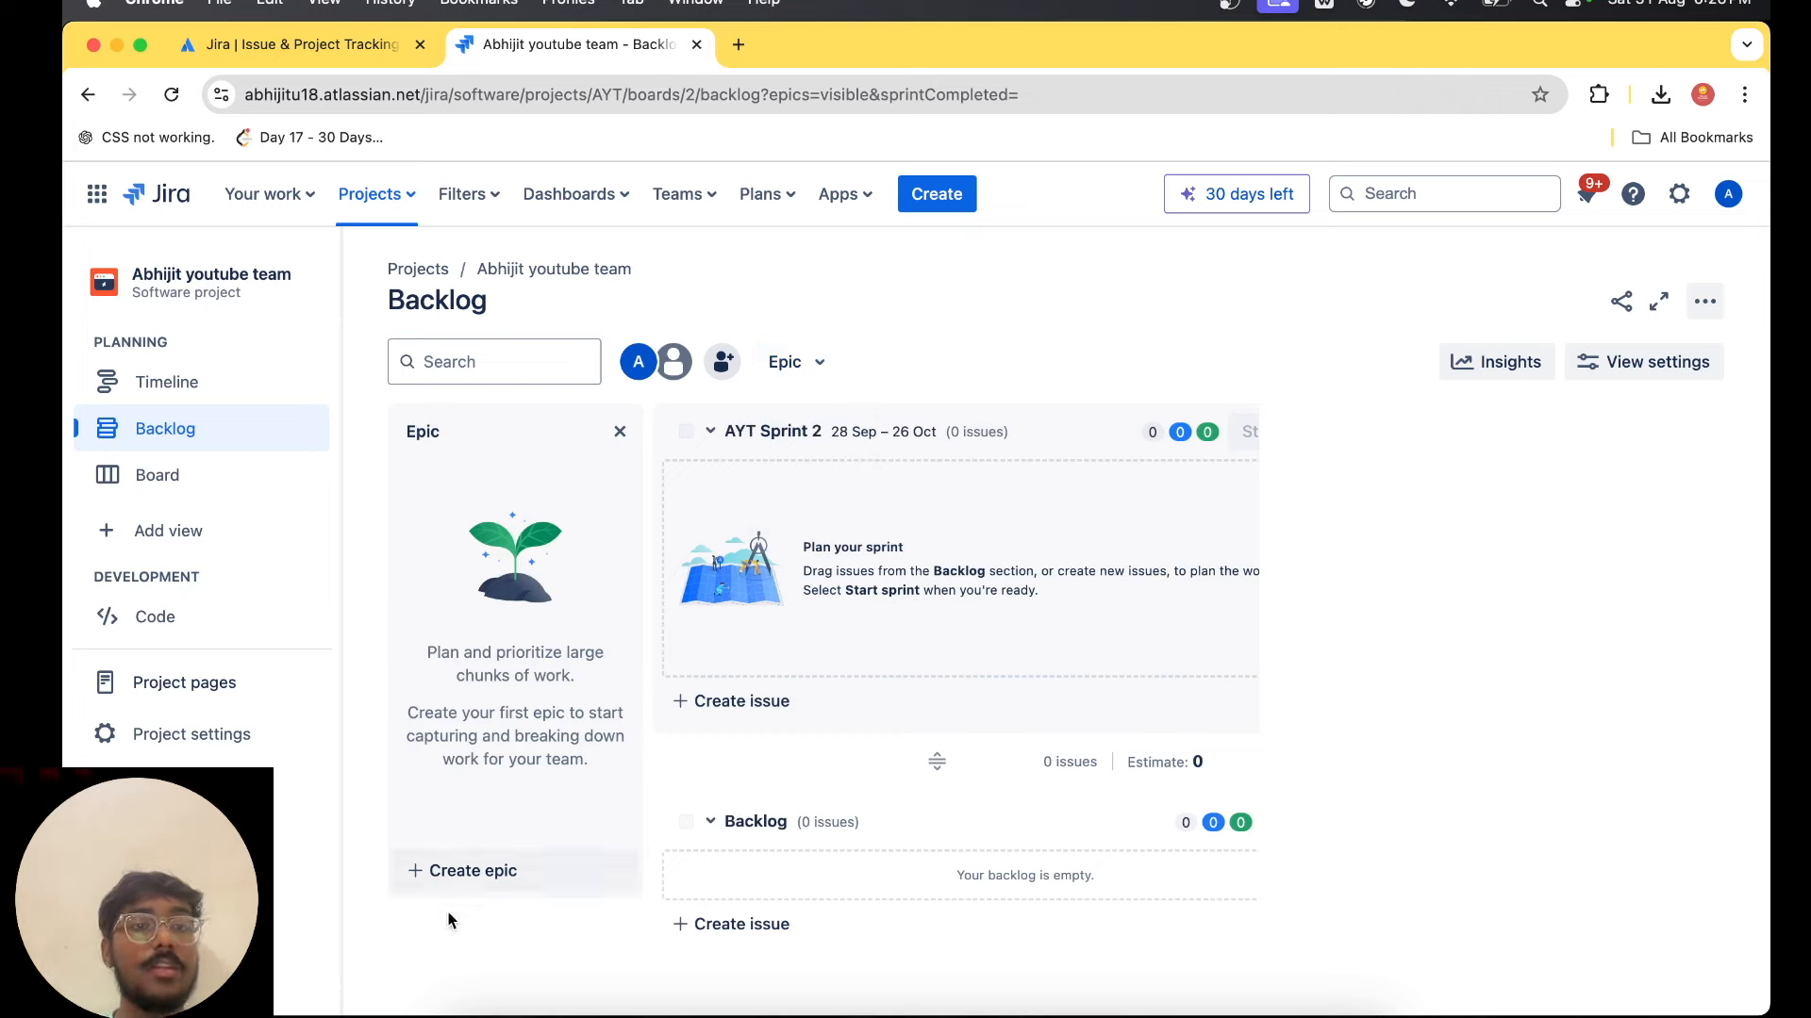
Create an epic named "Admin Panel" in the backlog.
{"action": "left_click", "coordinate": [483, 869]}
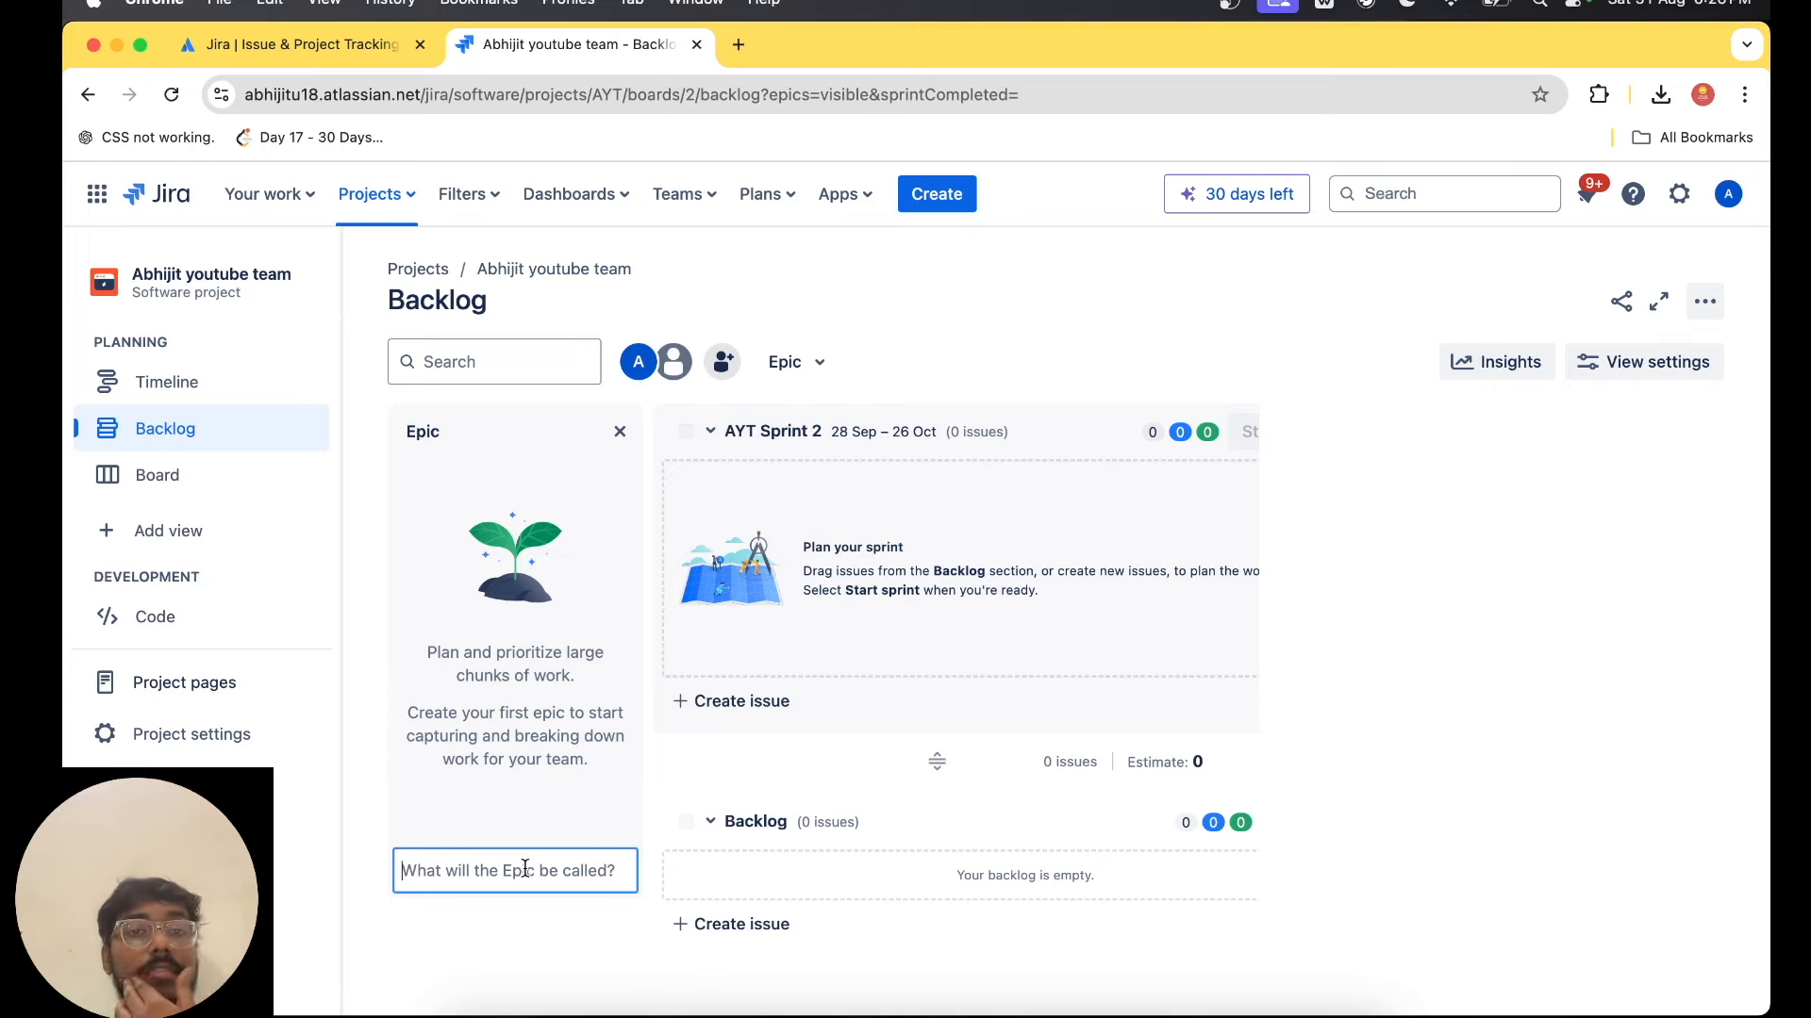
{"action": "type", "text": "Ad"}
{"action": "key", "text": "BackSpace"}
{"action": "key", "text": "BackSpace"}
{"action": "type", "text": "Admin Panel"}
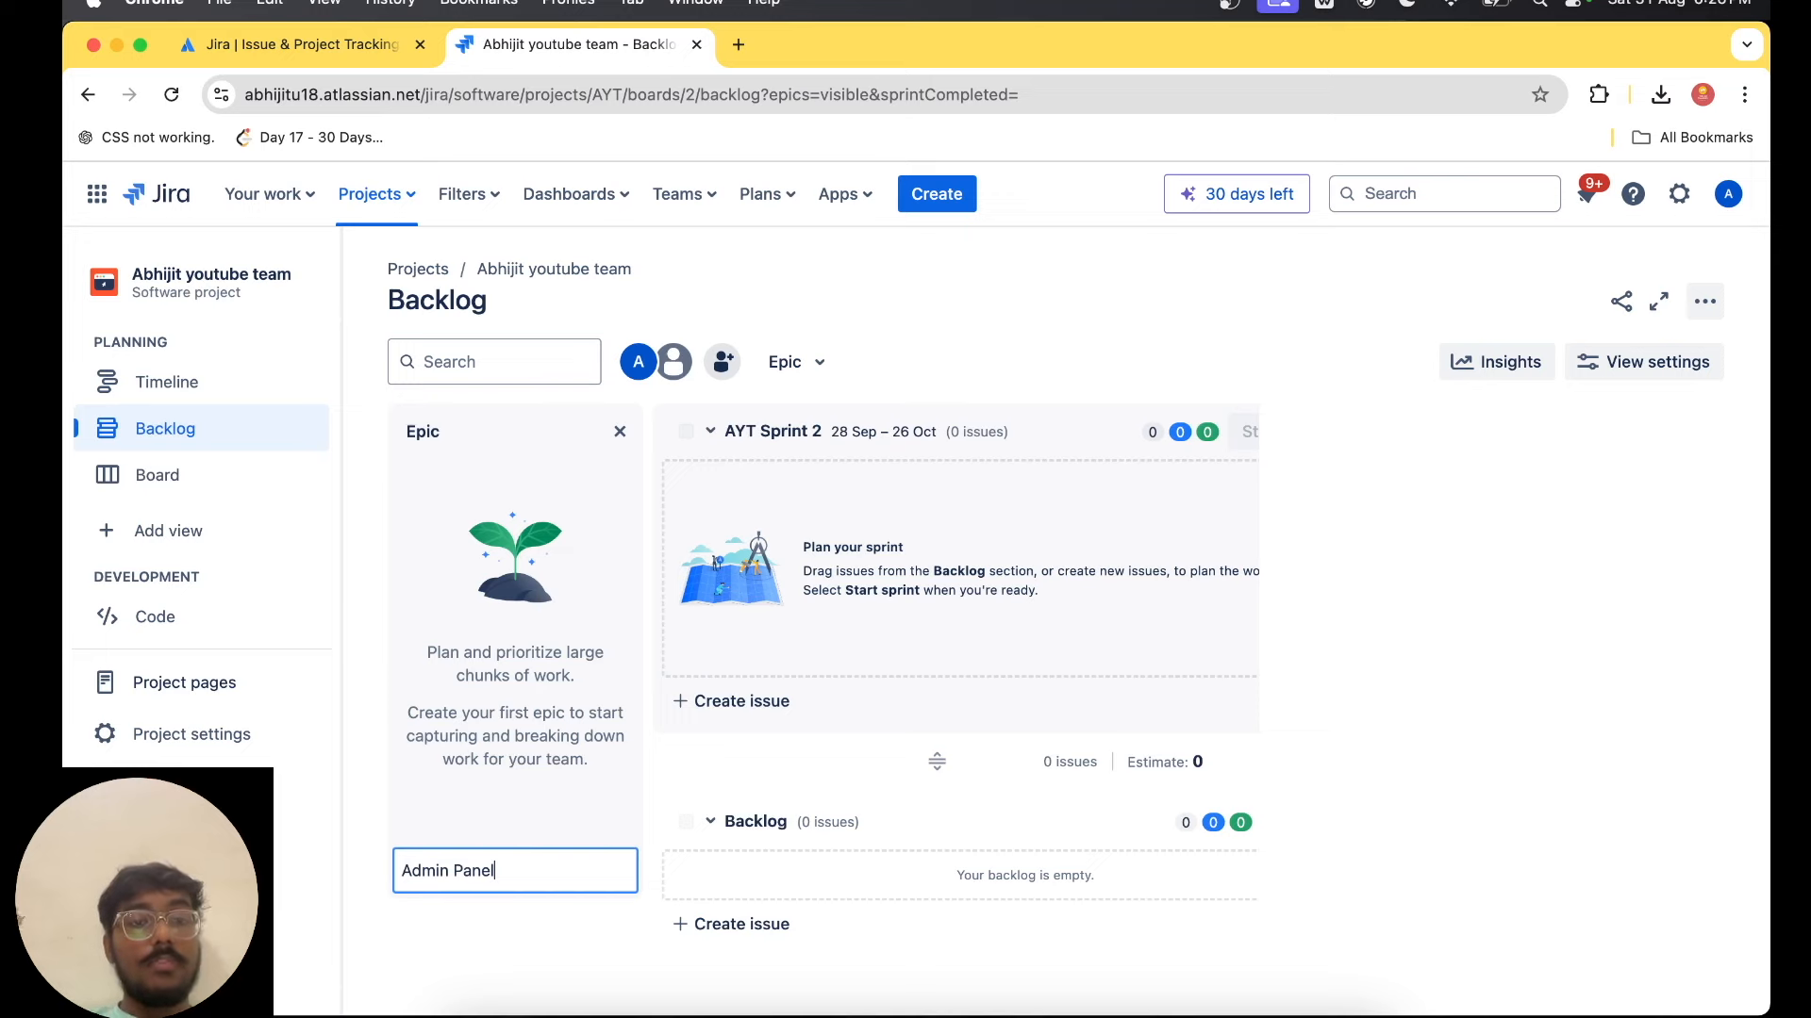
{"action": "key", "text": "Return"}
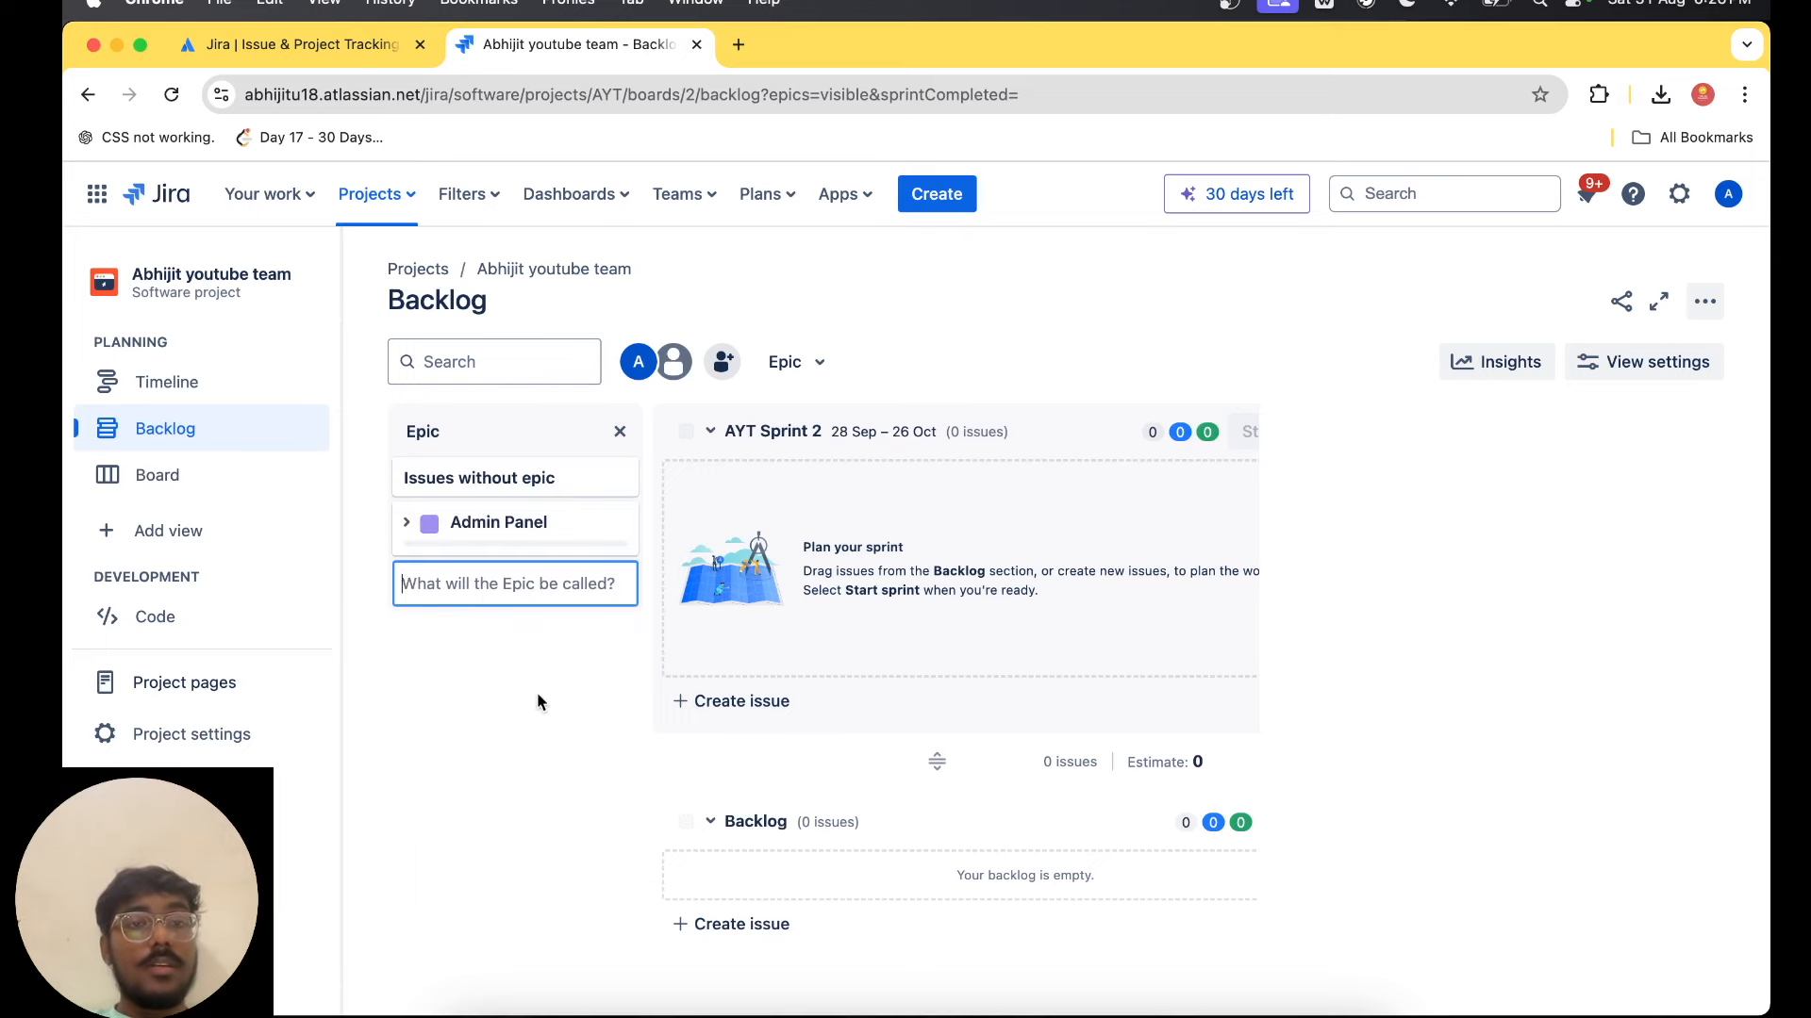
Expand the Admin Panel epic and open its full details.
{"action": "left_click", "coordinate": [408, 528]}
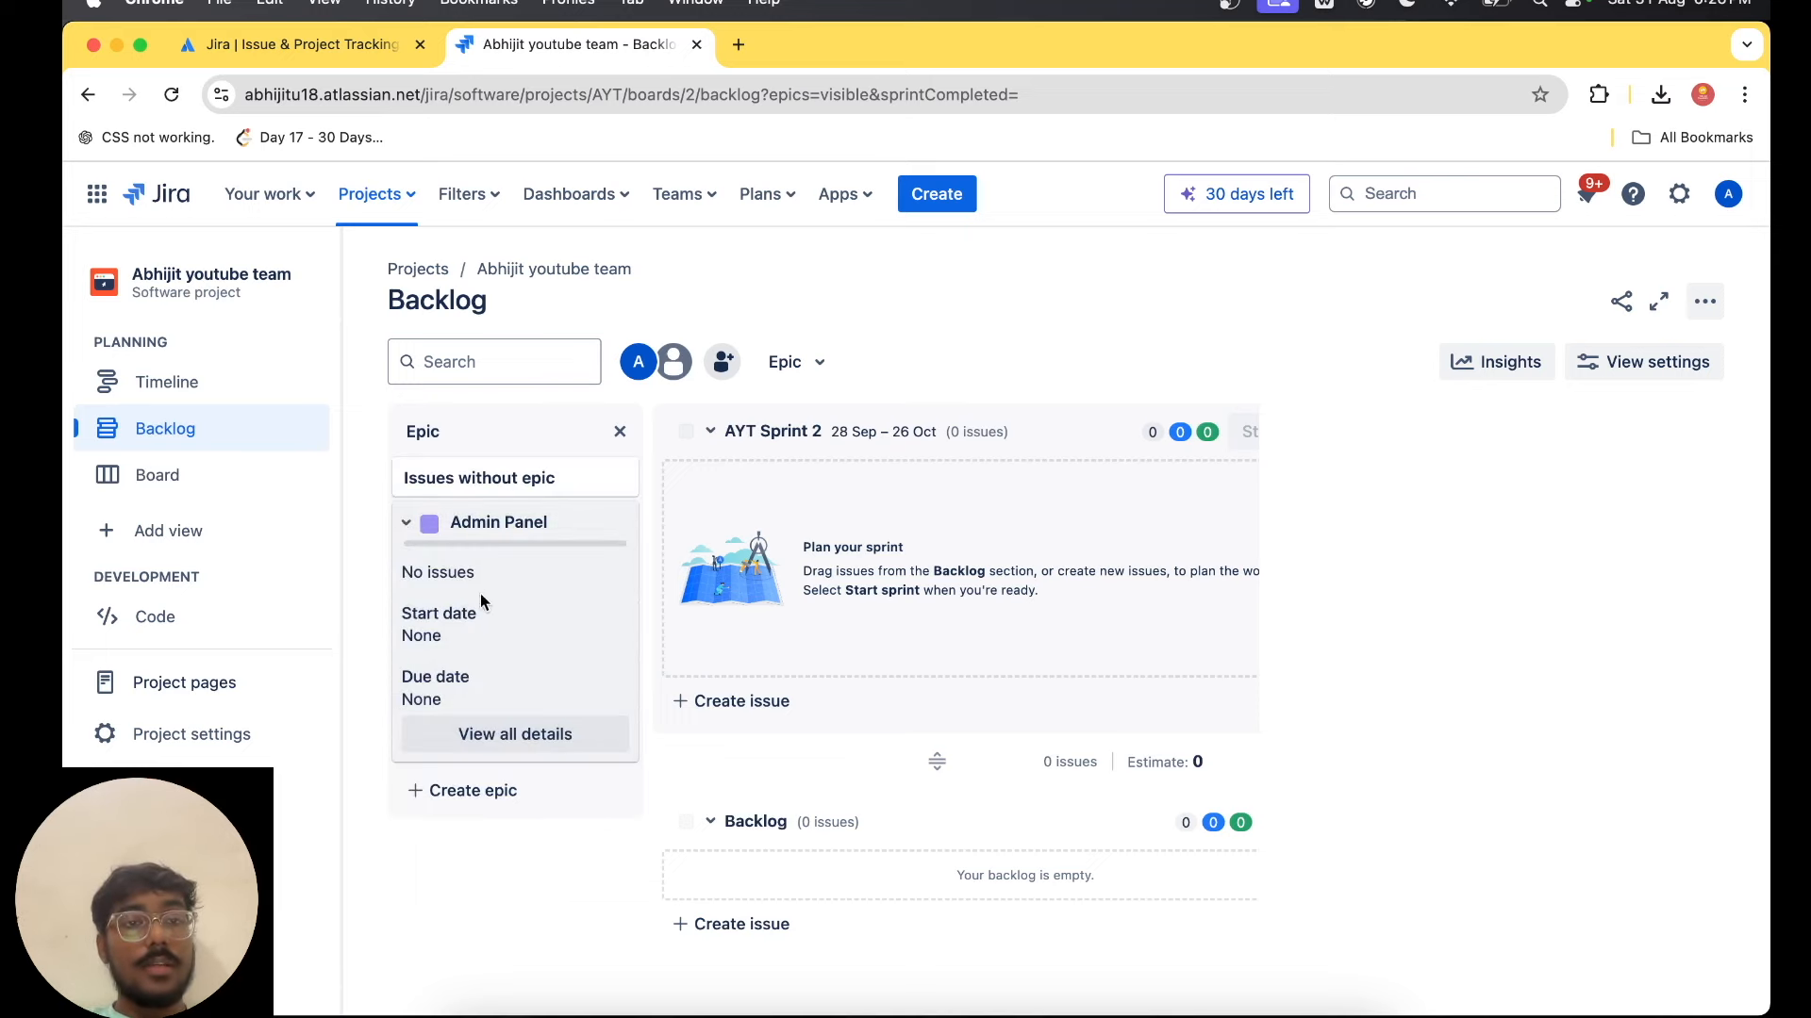
{"action": "left_click", "coordinate": [545, 738]}
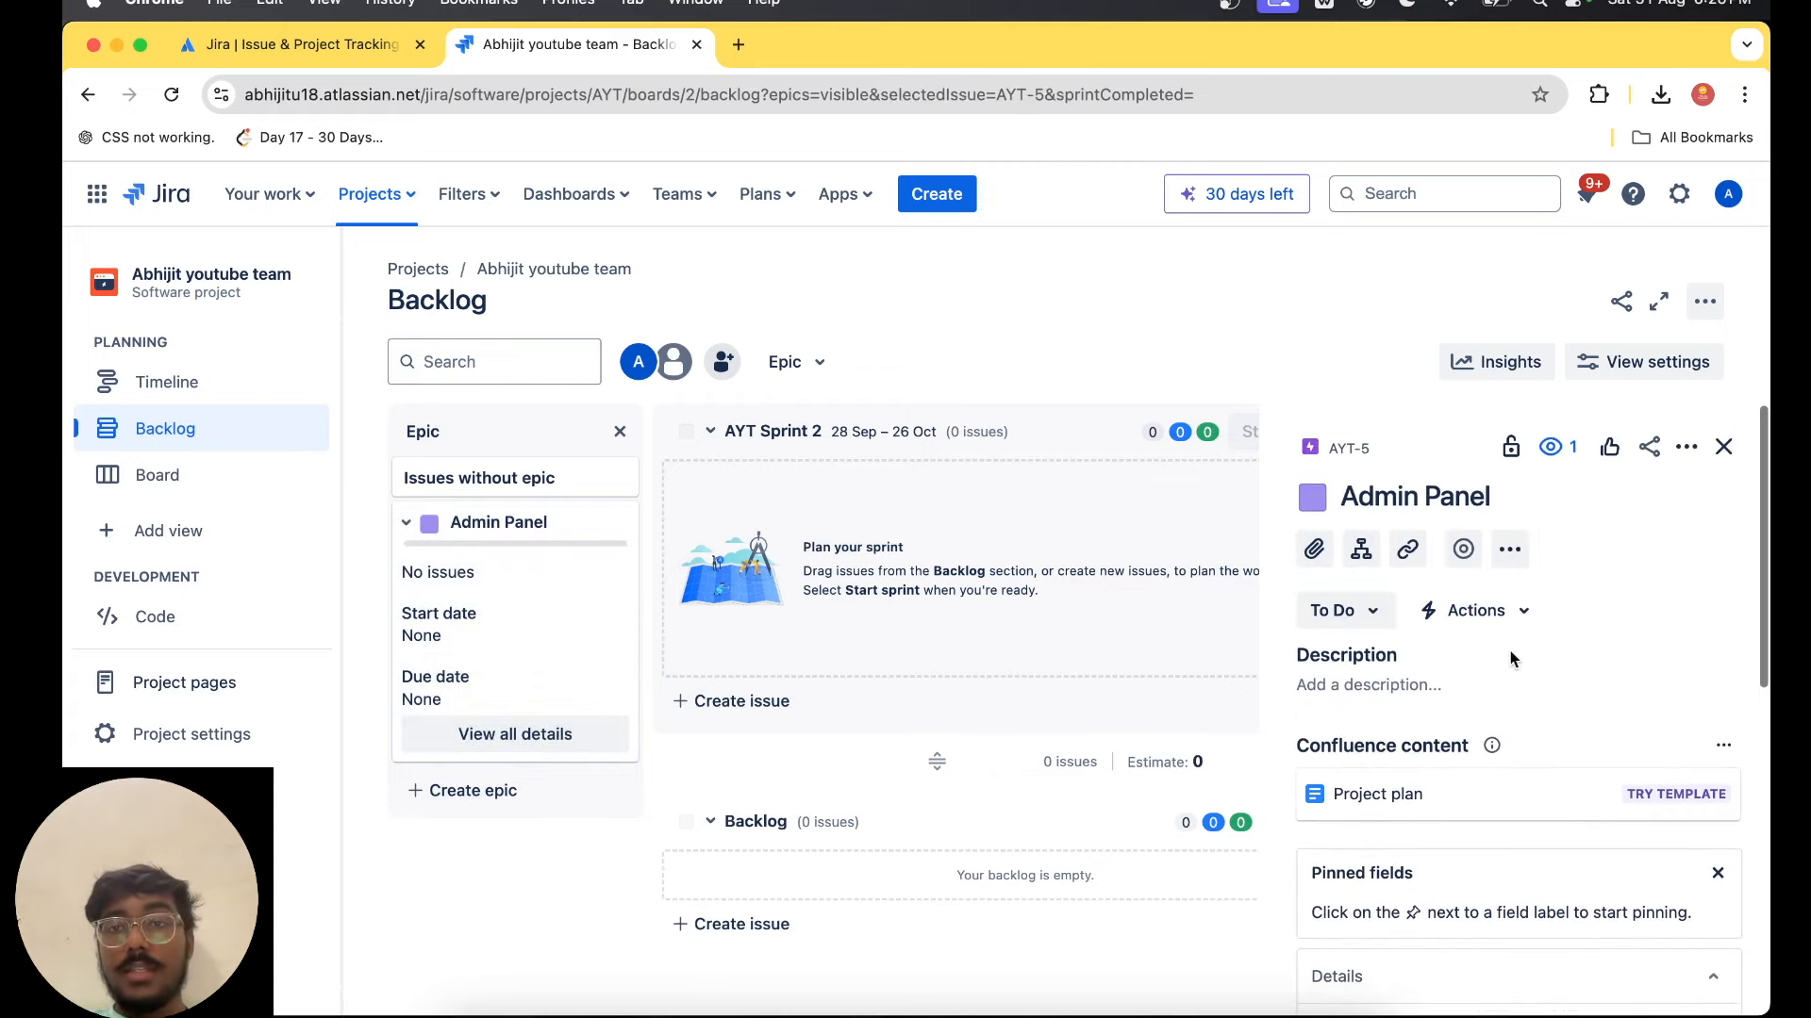
{"action": "scroll", "coordinate": [1435, 756], "scroll_direction": "down", "scroll_amount": 5}
{"action": "scroll", "coordinate": [1480, 761], "scroll_direction": "up", "scroll_amount": 5}
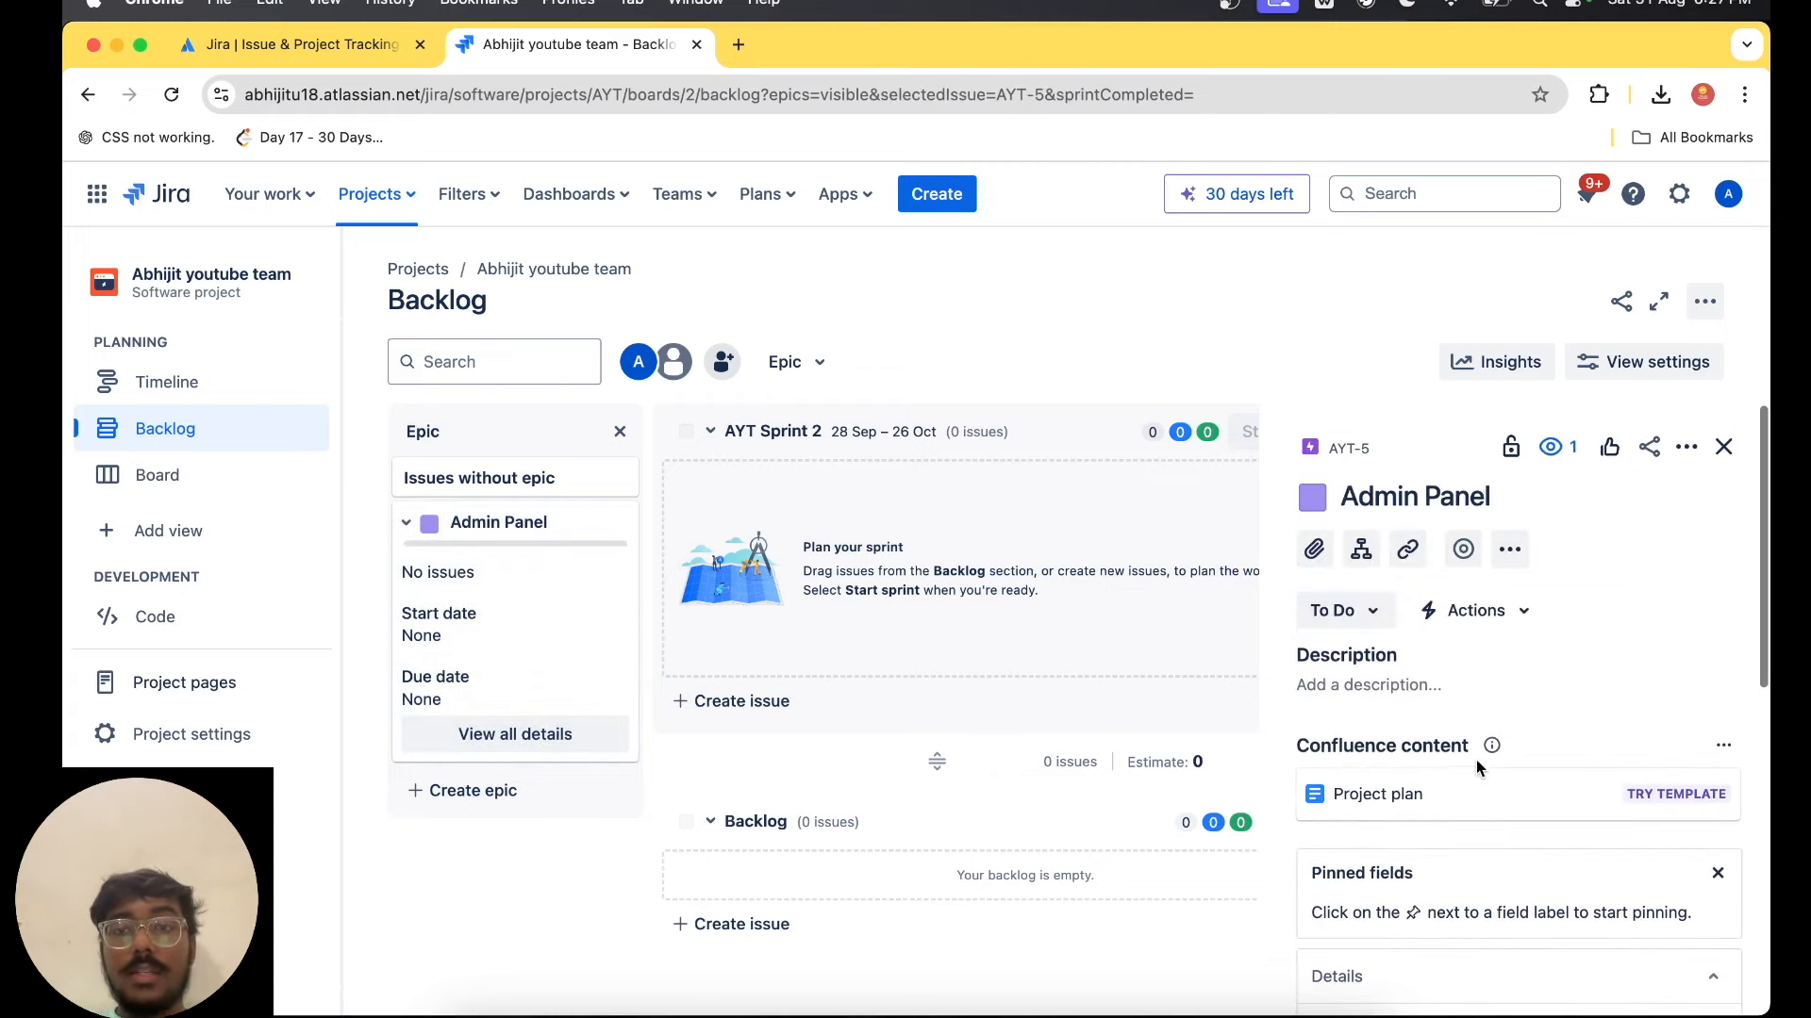
Add two child tasks named "Login Page" and "Dashboard" to the Admin Panel epic.
{"action": "left_click", "coordinate": [1361, 548]}
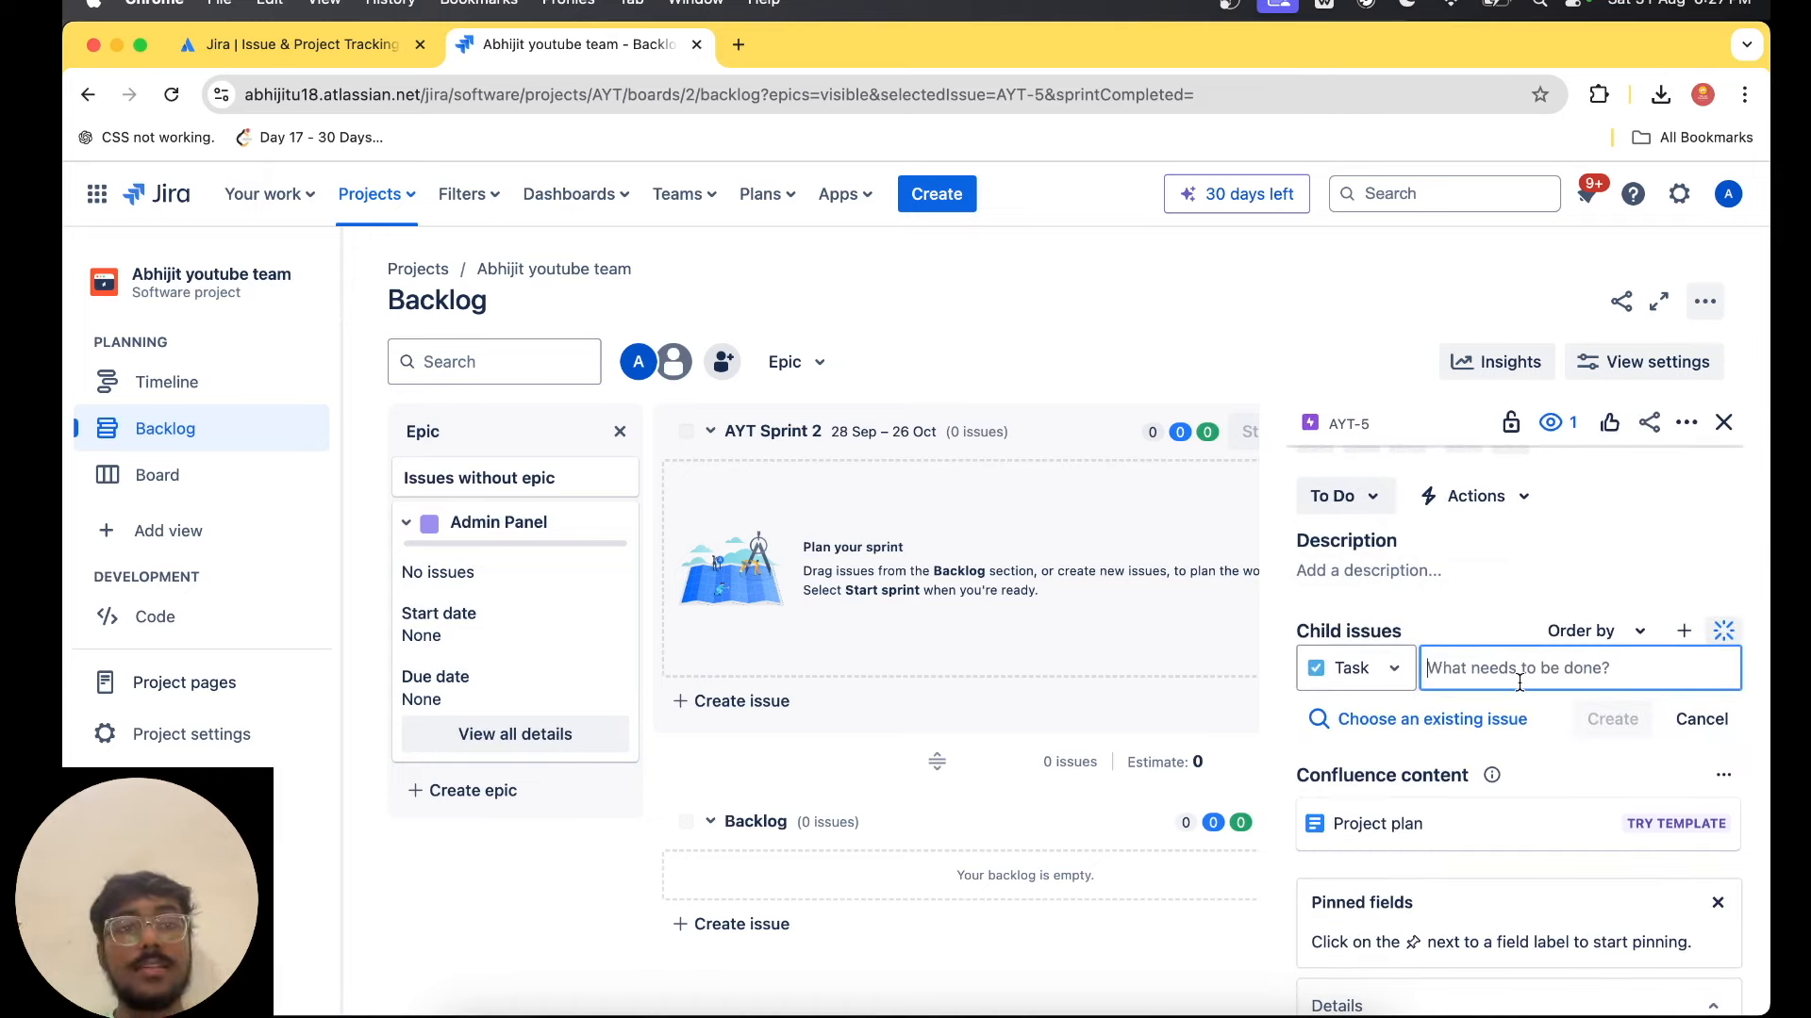
{"action": "type", "text": "Da"}
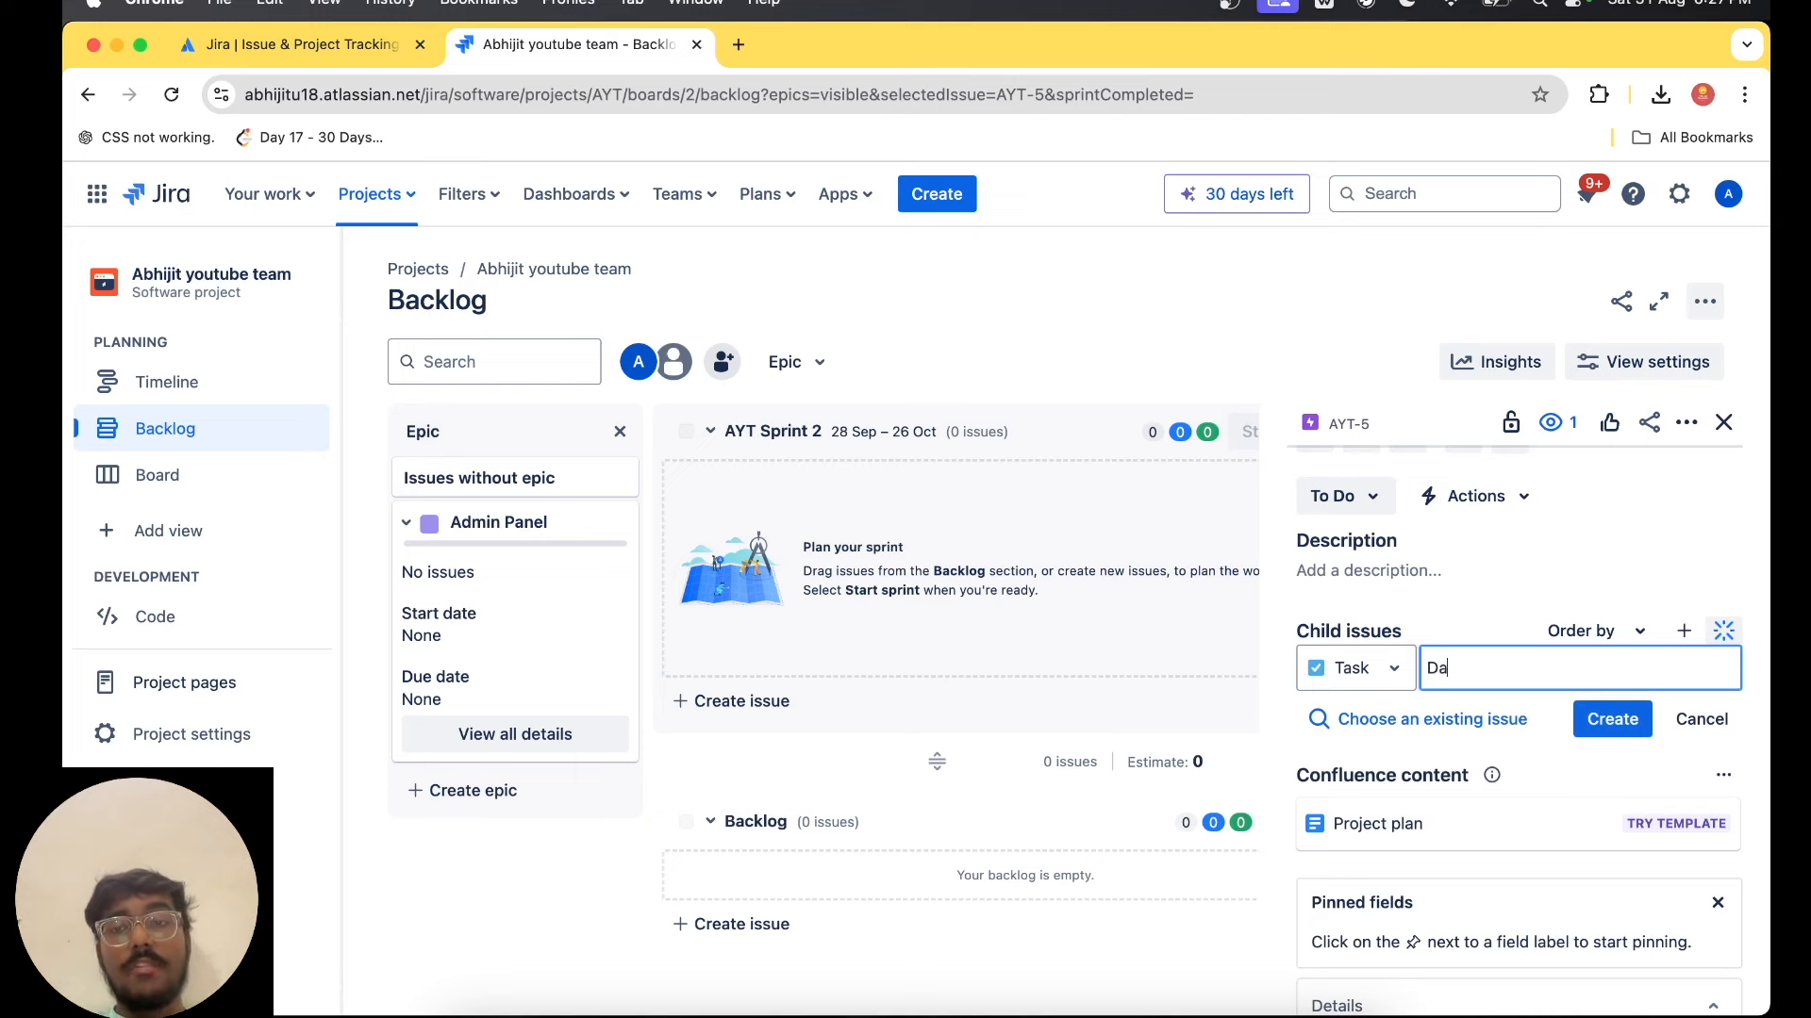
{"action": "key", "text": "BackSpace"}
{"action": "type", "text": "Login Page"}
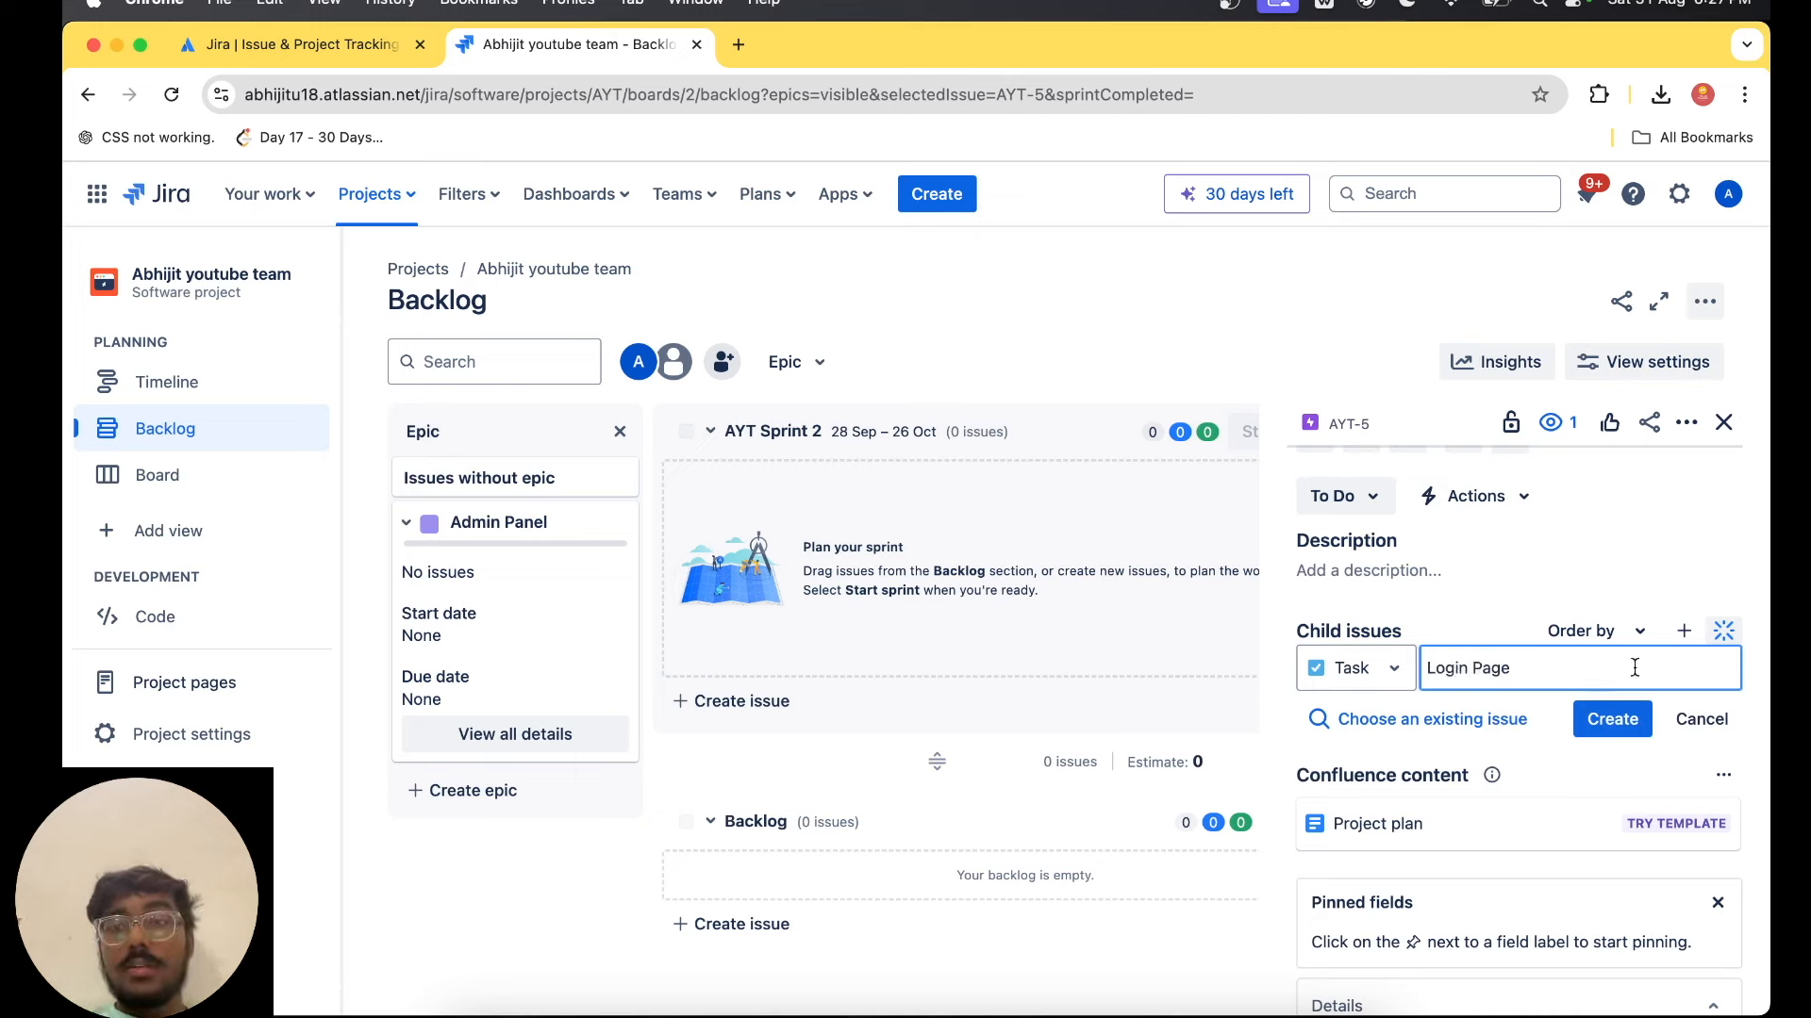
{"action": "key", "text": "Return"}
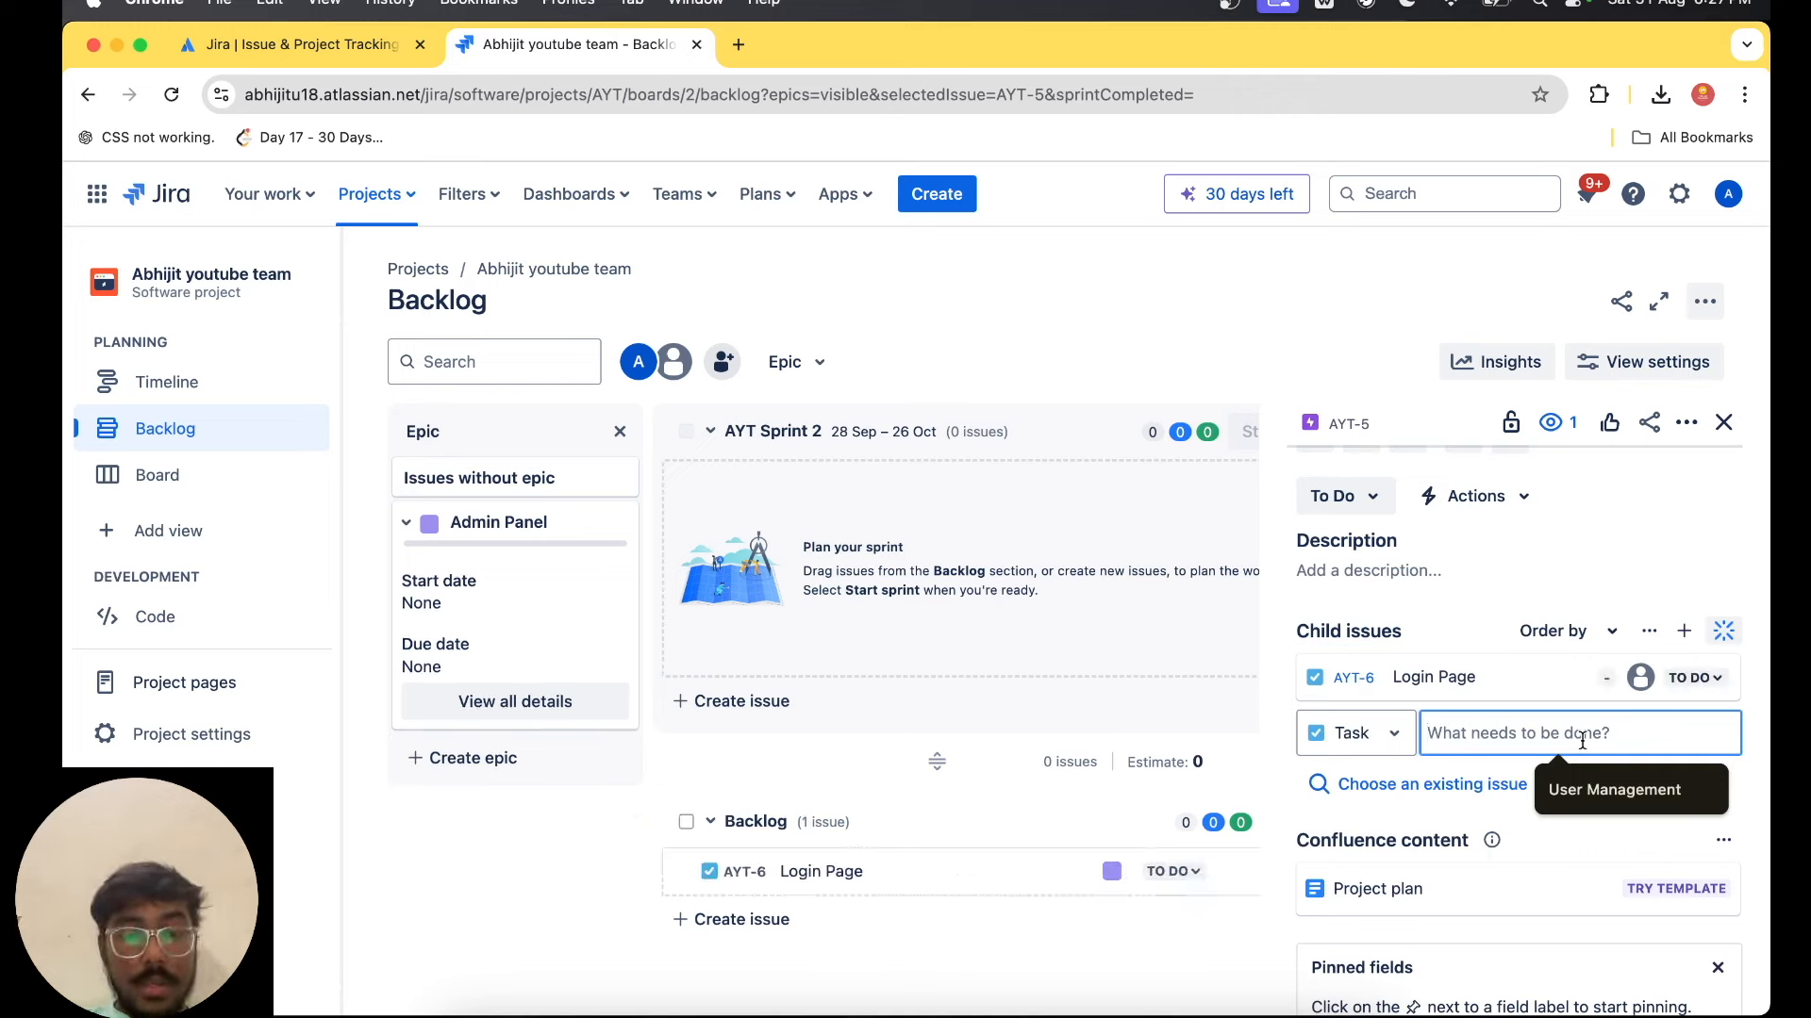
{"action": "type", "text": "Dashboard"}
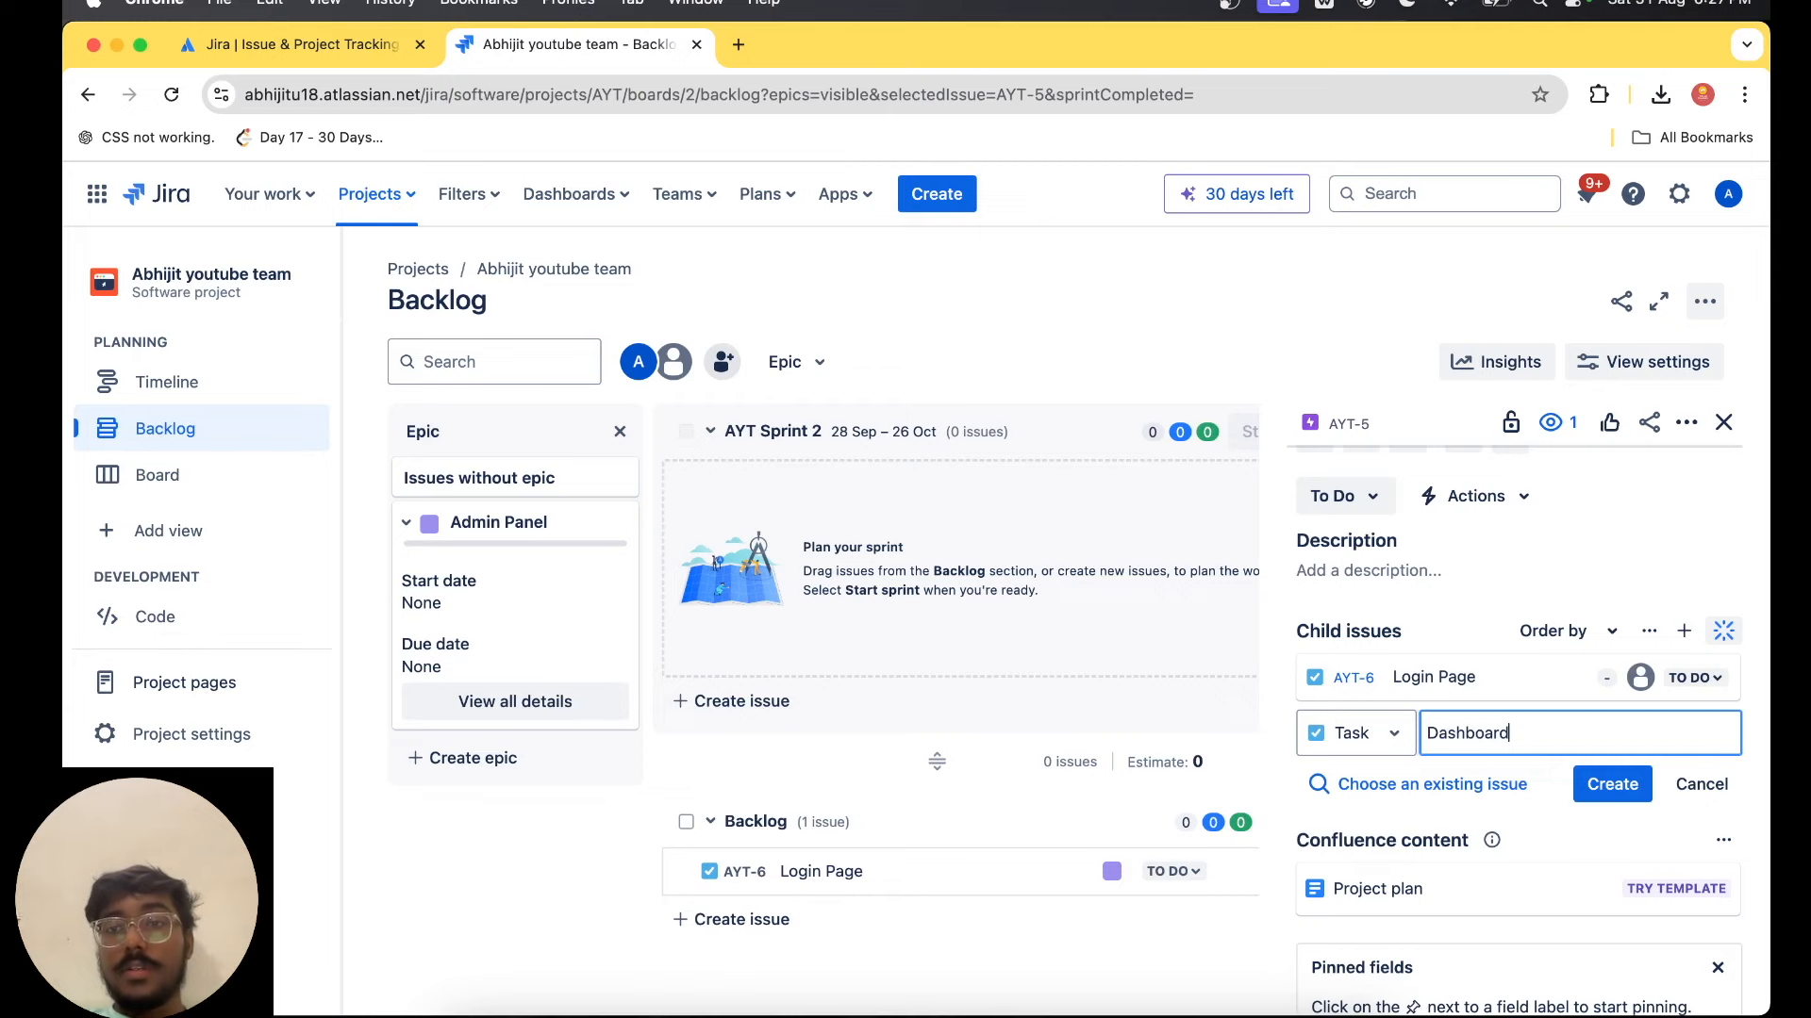
{"action": "key", "text": "Return"}
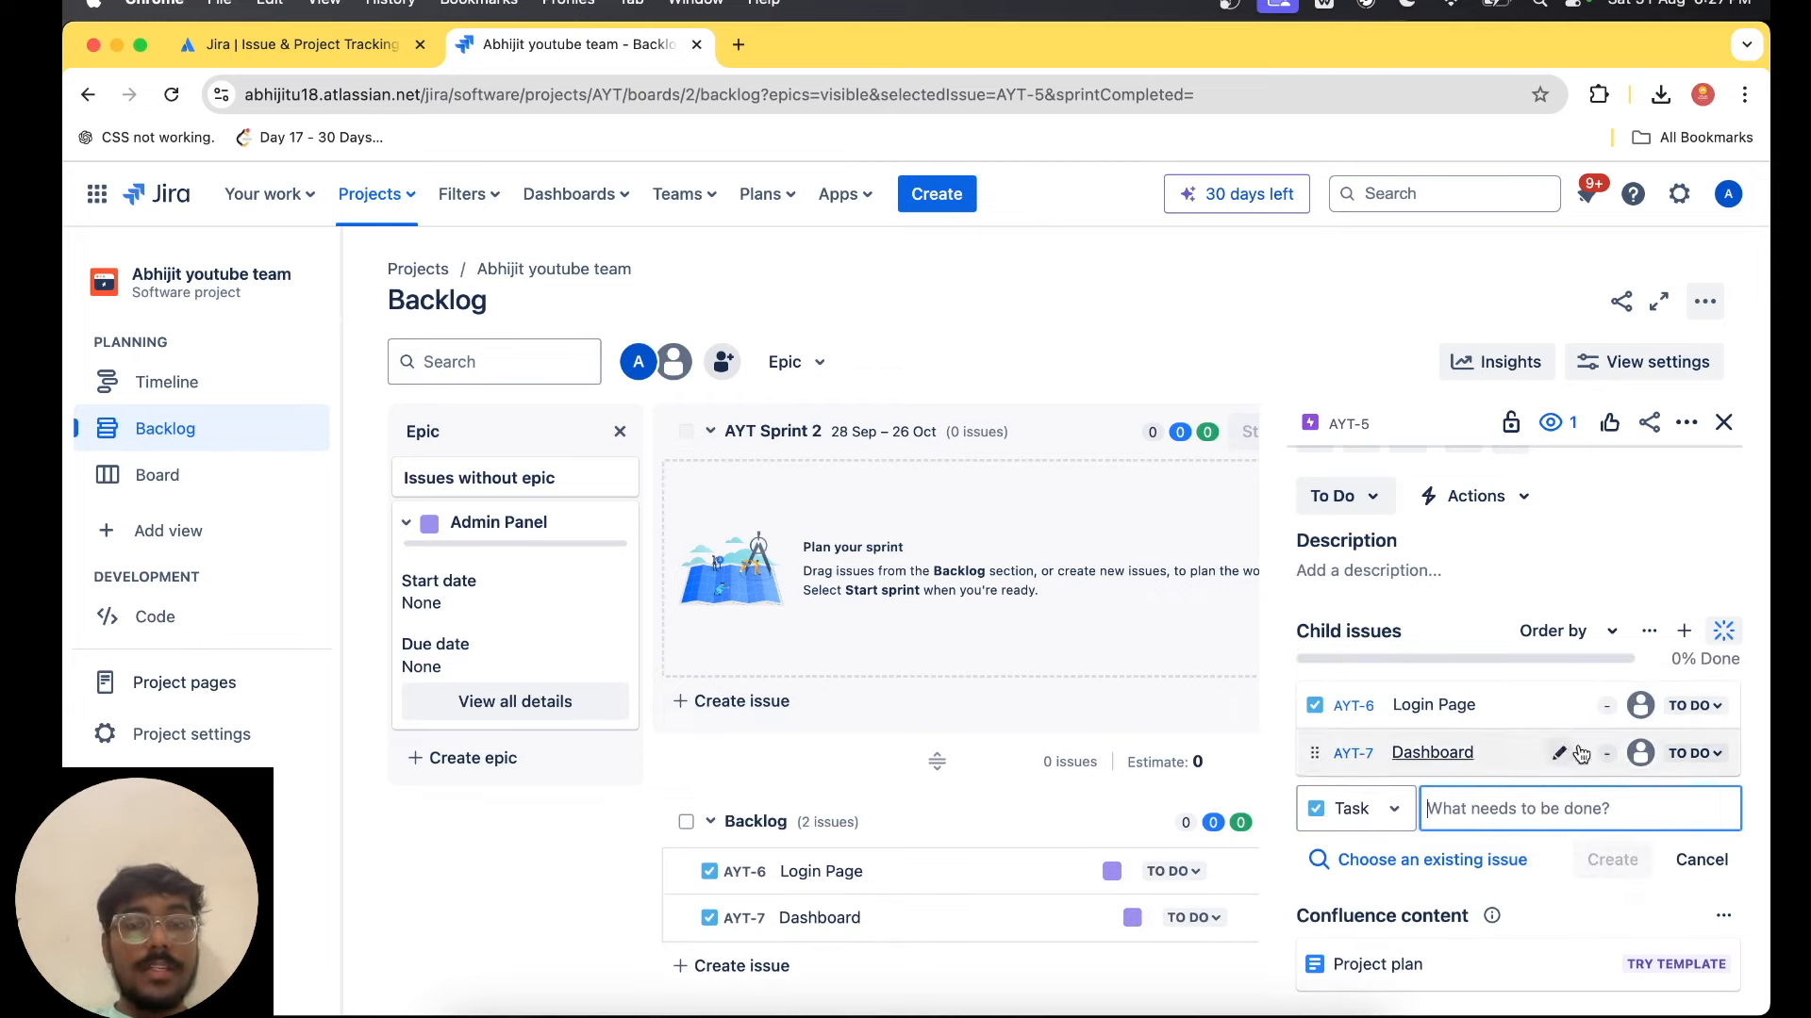
{"action": "scroll", "coordinate": [1648, 810], "scroll_direction": "down", "scroll_amount": 6}
{"action": "scroll", "coordinate": [1651, 819], "scroll_direction": "up", "scroll_amount": 8}
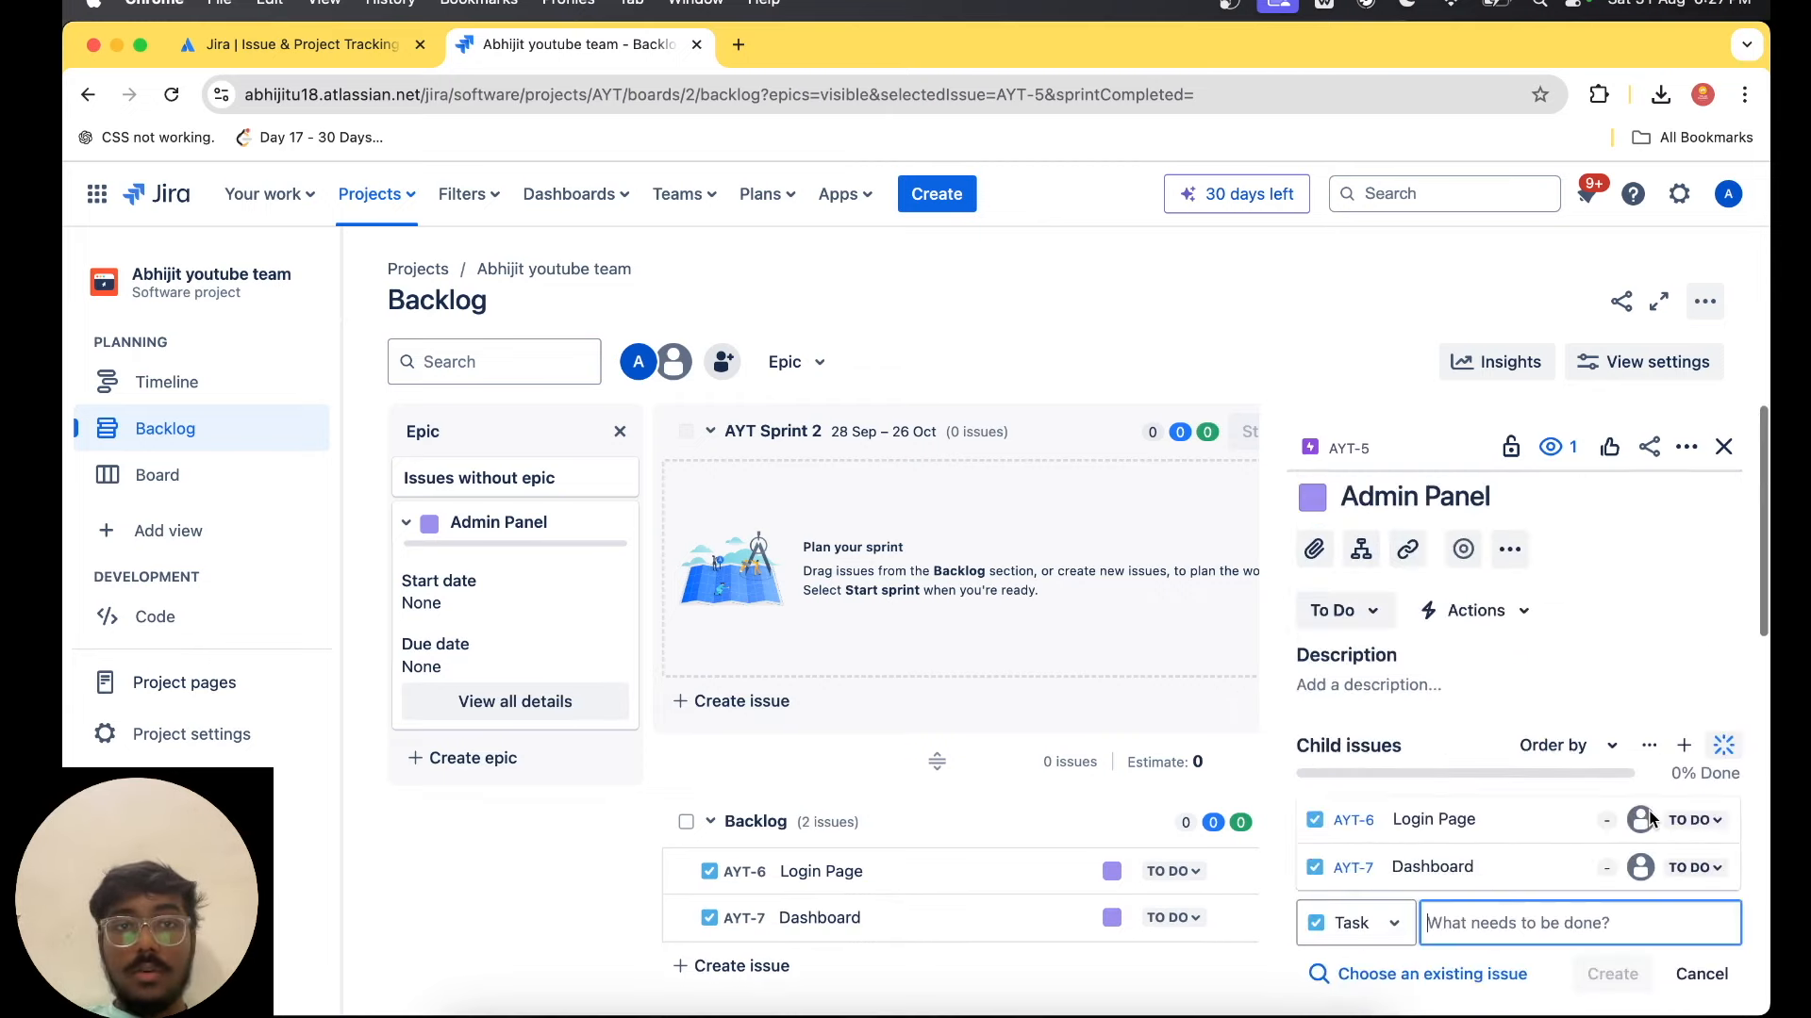
Move the Login Page task from the backlog into AYT Sprint 2.
{"action": "scroll", "coordinate": [755, 717], "scroll_direction": "down", "scroll_amount": 1}
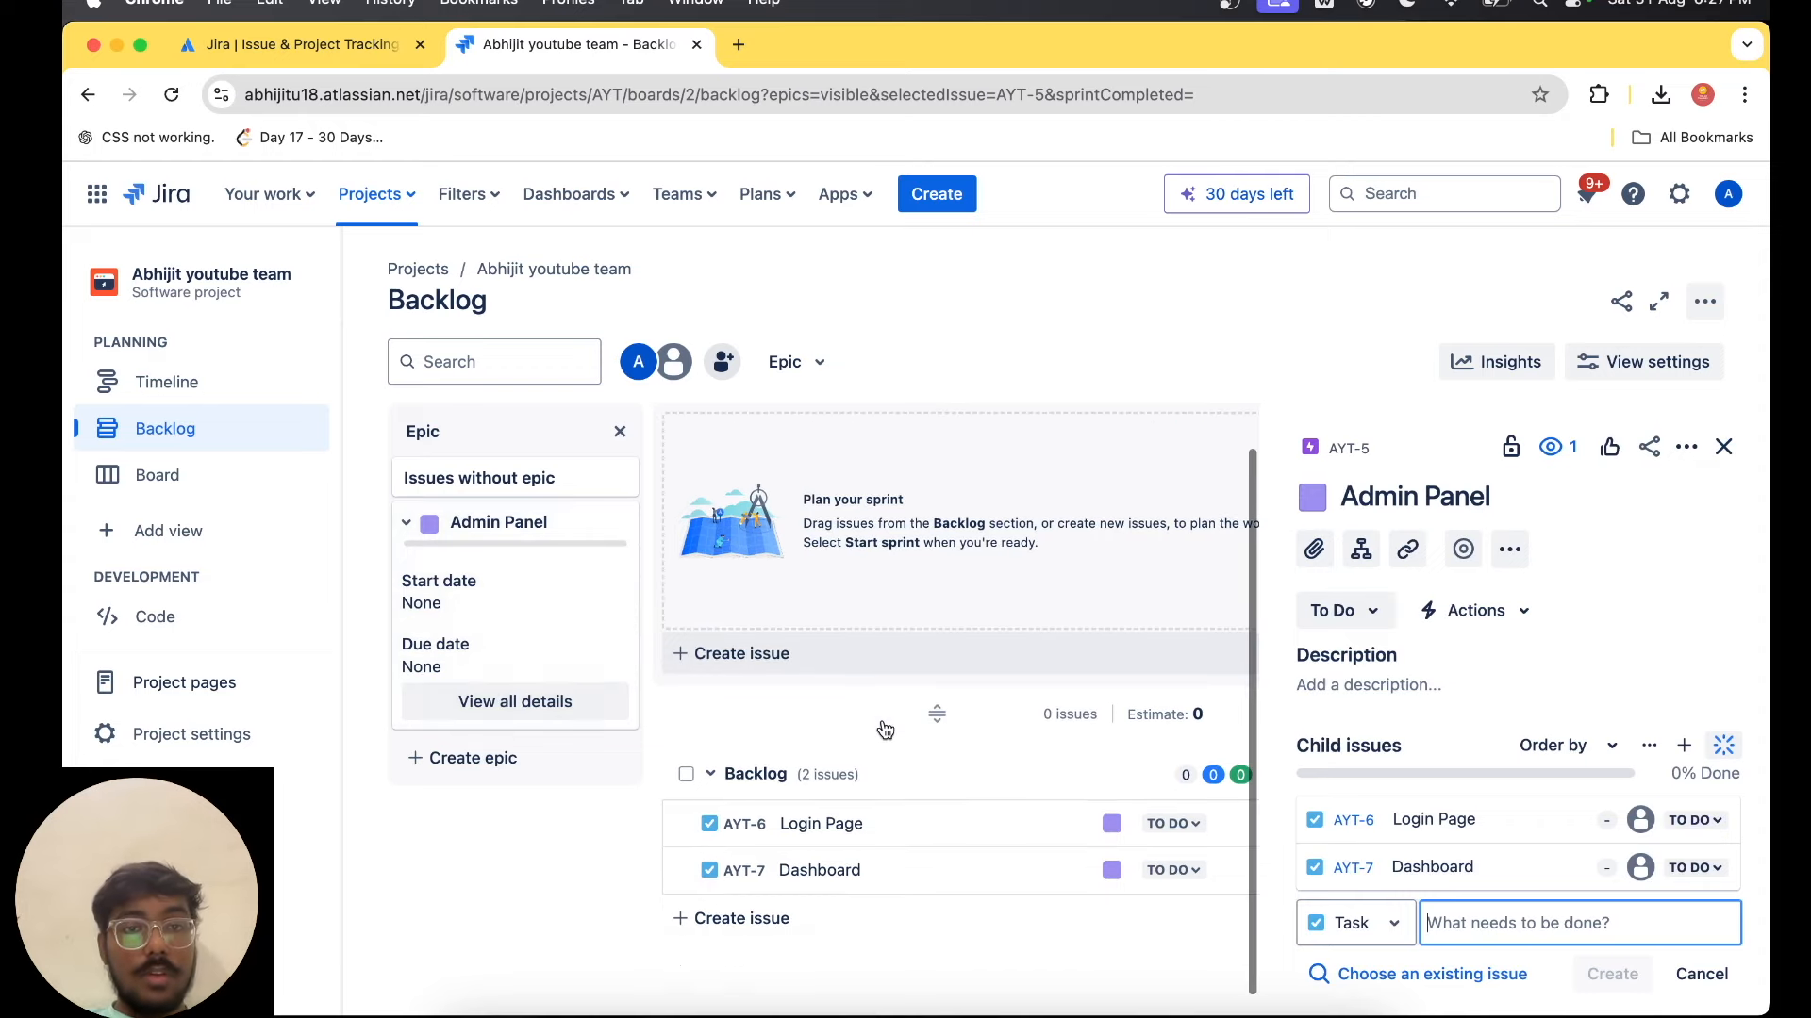
{"action": "scroll", "coordinate": [760, 726], "scroll_direction": "up", "scroll_amount": 1}
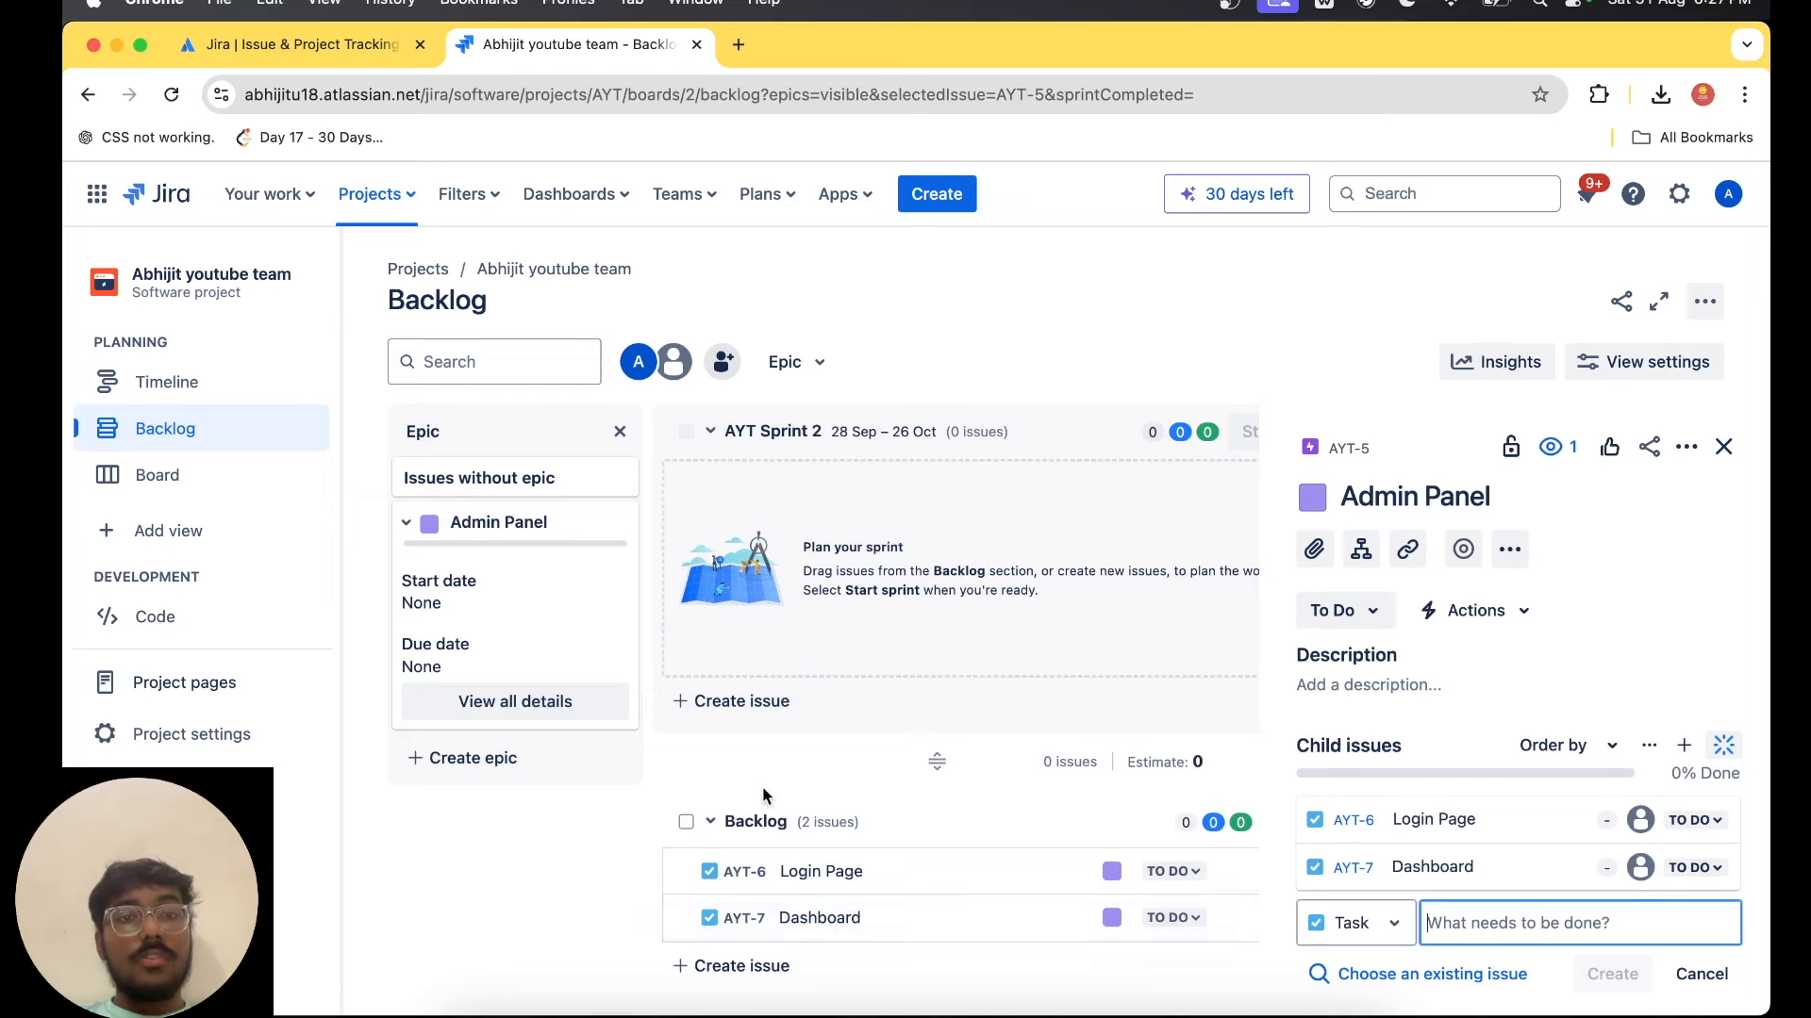
{"action": "left_click", "coordinate": [813, 923]}
{"action": "left_click_drag", "start_coordinate": [873, 884], "coordinate": [890, 569]}
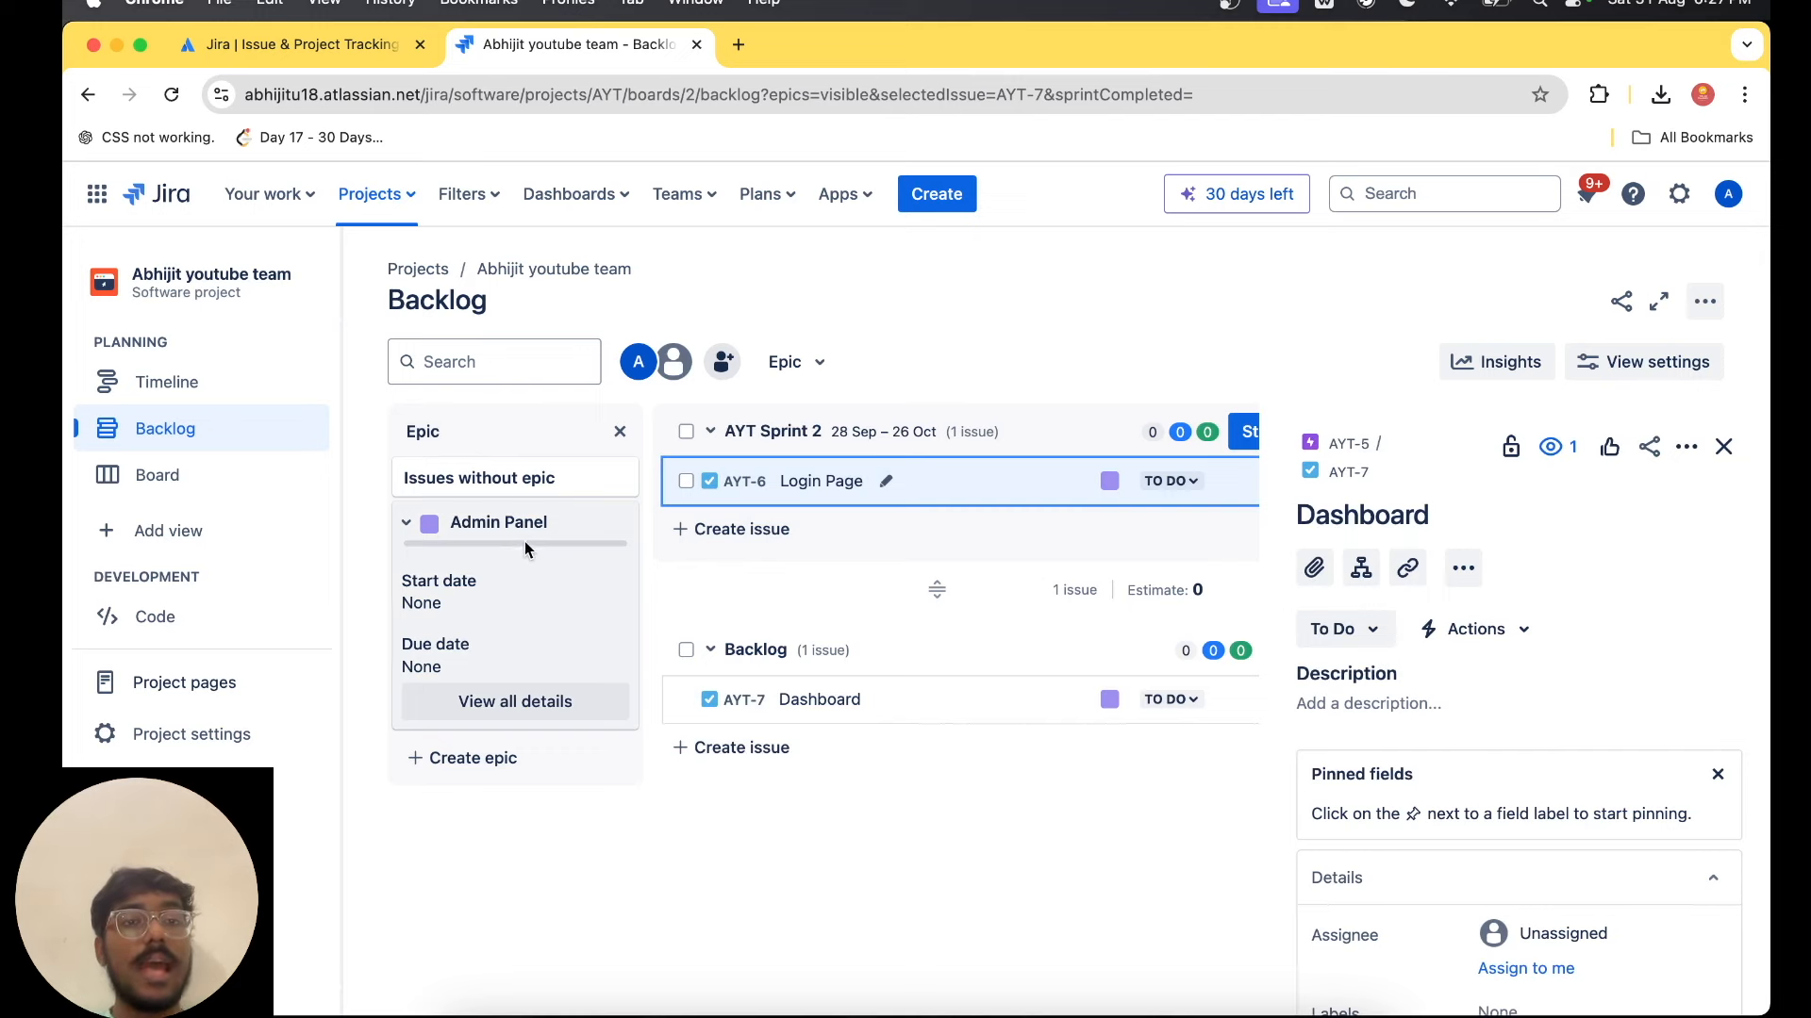
Filter the backlog by the Admin Panel epic and open the epic's full details again.
{"action": "mouse_move", "coordinate": [524, 543]}
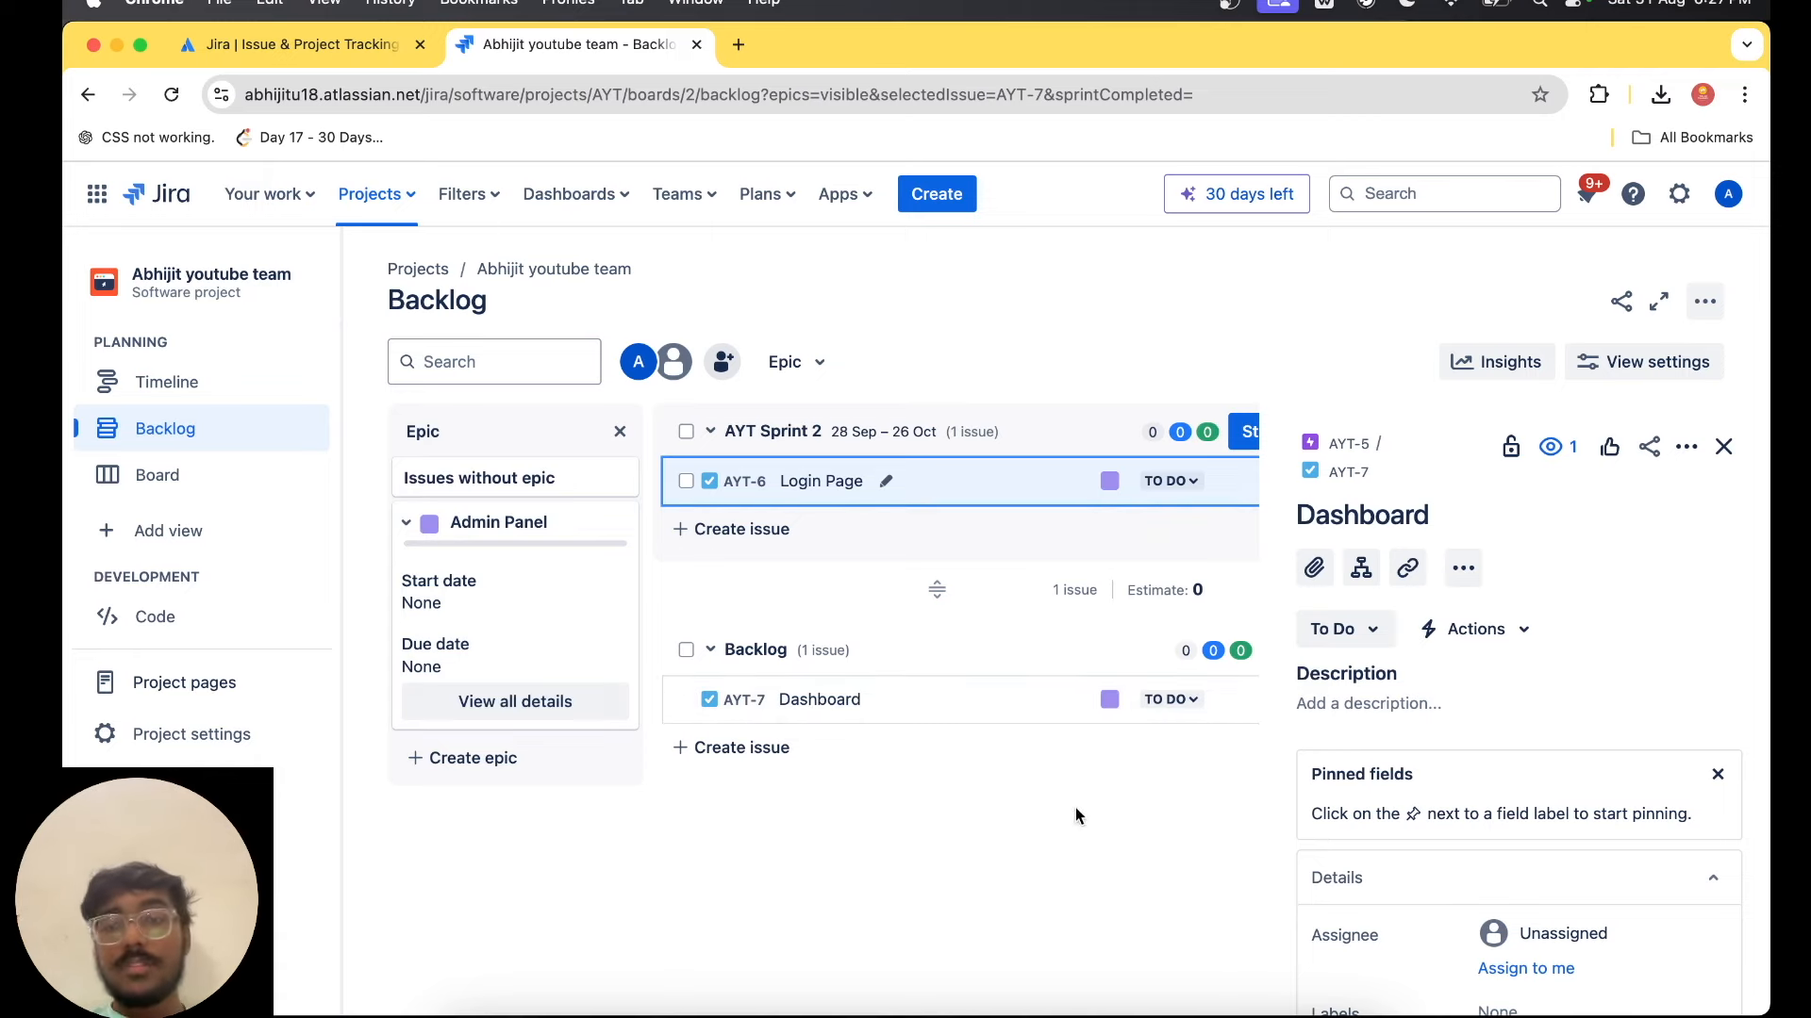
{"action": "left_click", "coordinate": [543, 520]}
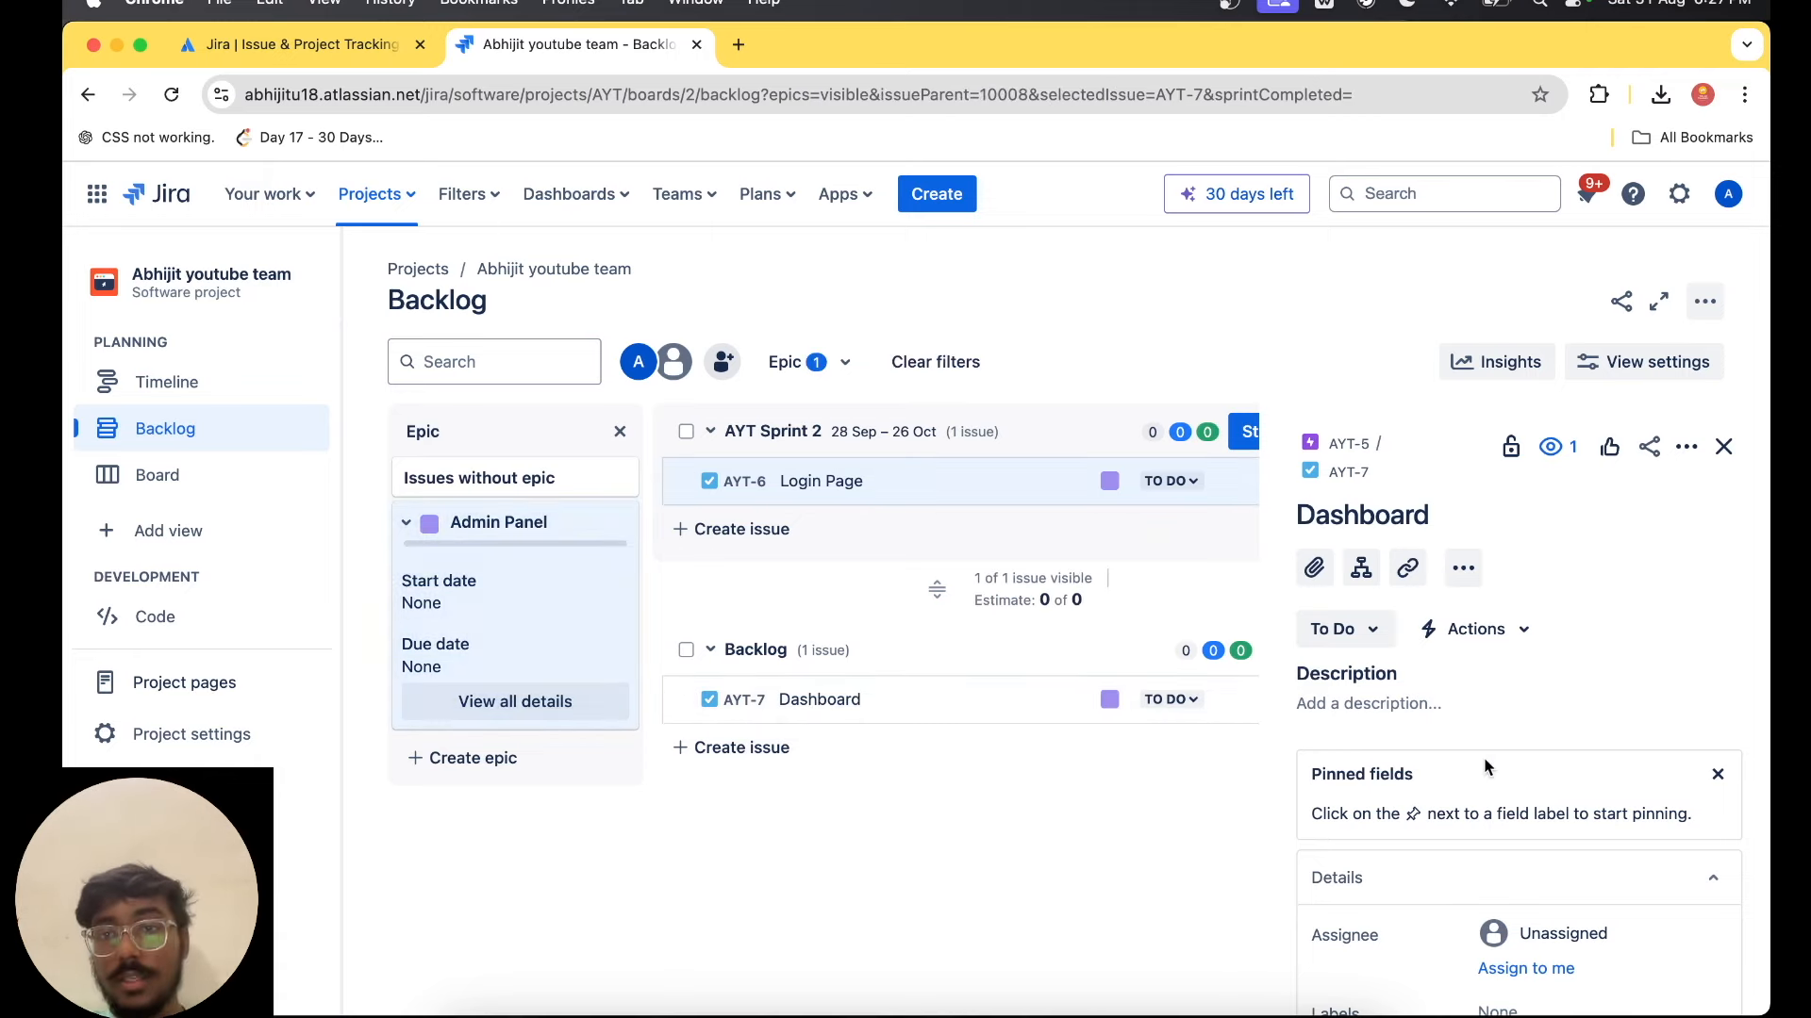
{"action": "left_click", "coordinate": [521, 699]}
{"action": "scroll", "coordinate": [1496, 837], "scroll_direction": "down", "scroll_amount": 2}
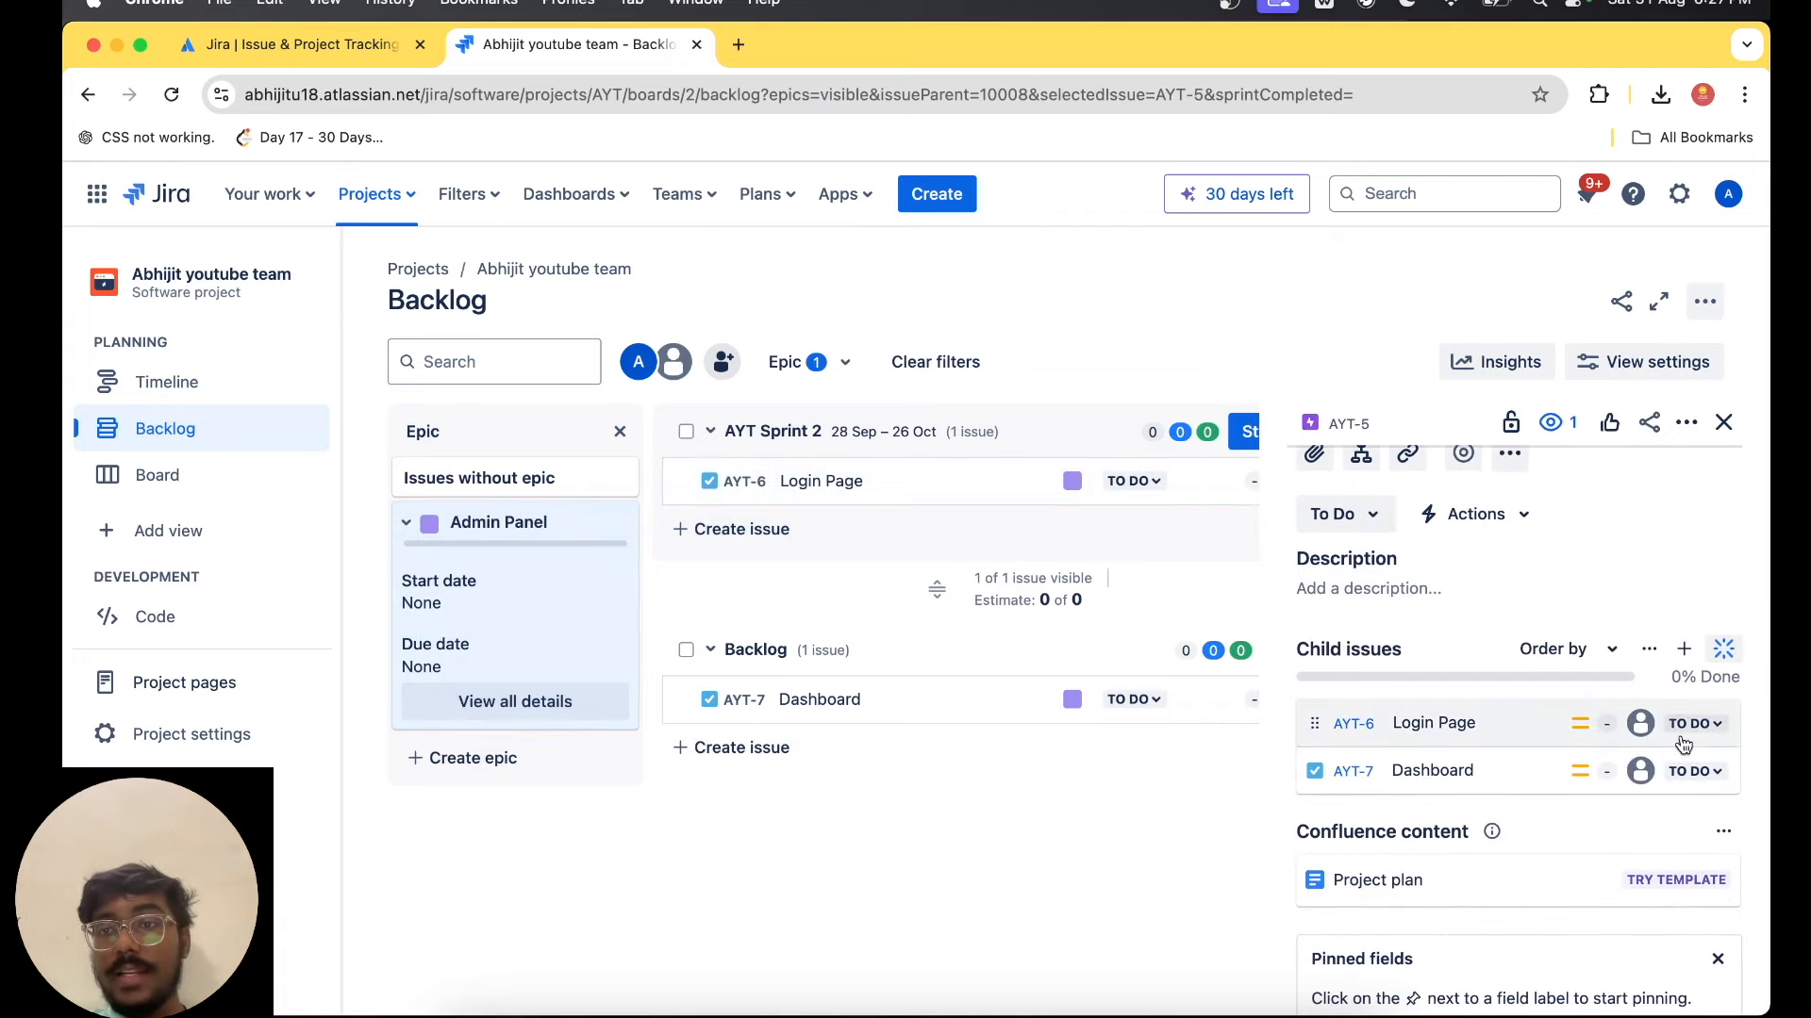
Add a child task named "Chat Component" to the Admin Panel epic.
{"action": "left_click", "coordinate": [1681, 652]}
{"action": "scroll", "coordinate": [1358, 584], "scroll_direction": "up", "scroll_amount": 1}
{"action": "scroll", "coordinate": [1367, 564], "scroll_direction": "down", "scroll_amount": 2}
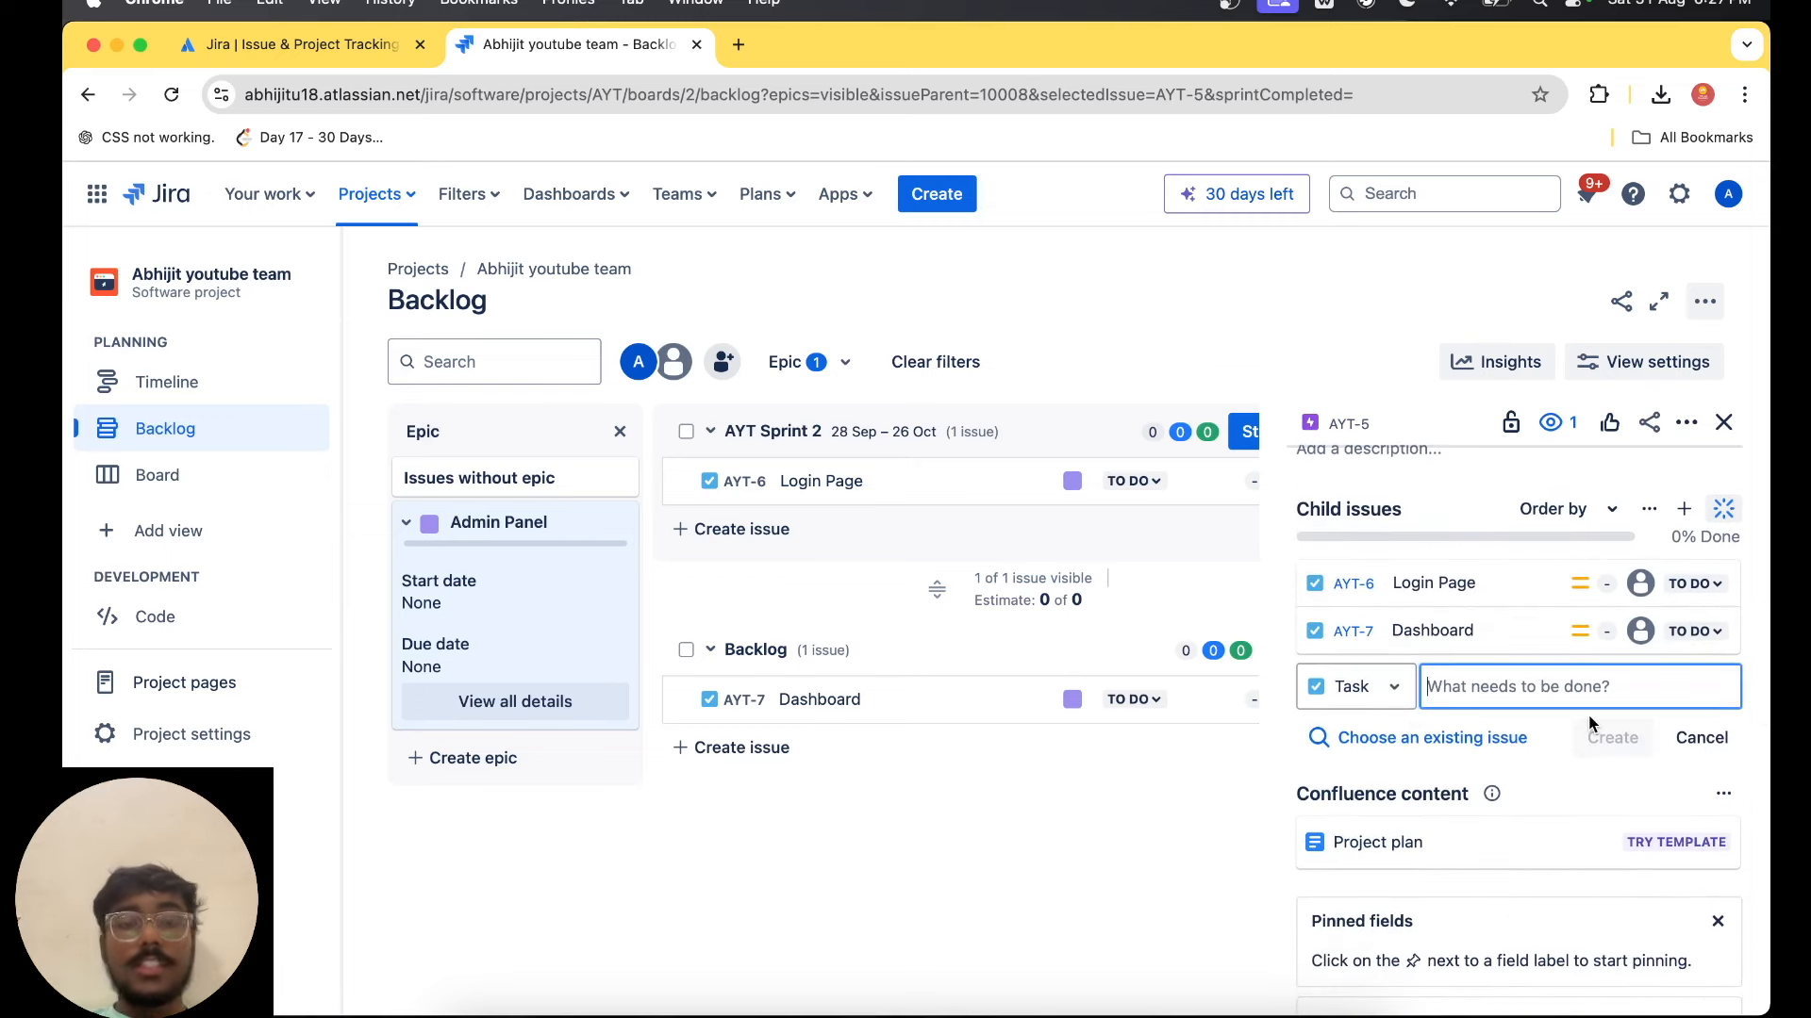
{"action": "type", "text": "C"}
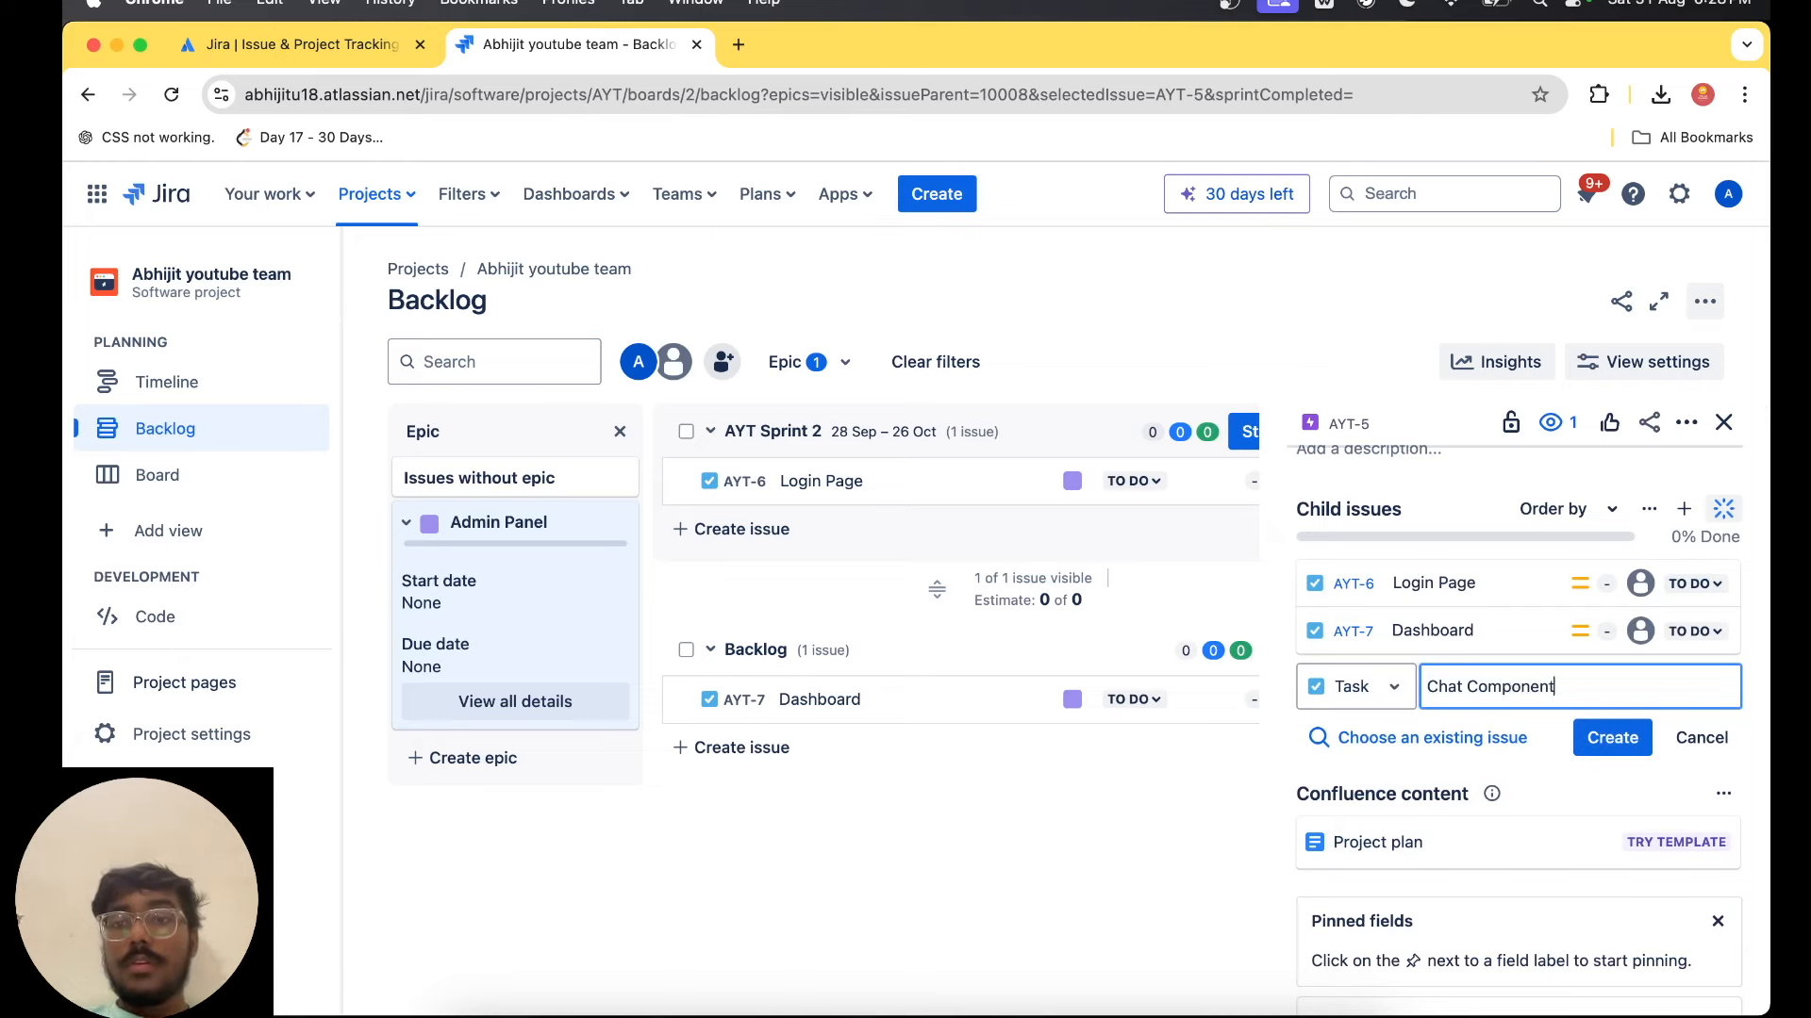
{"action": "type", "text": "hat Component"}
{"action": "key", "text": "Return"}
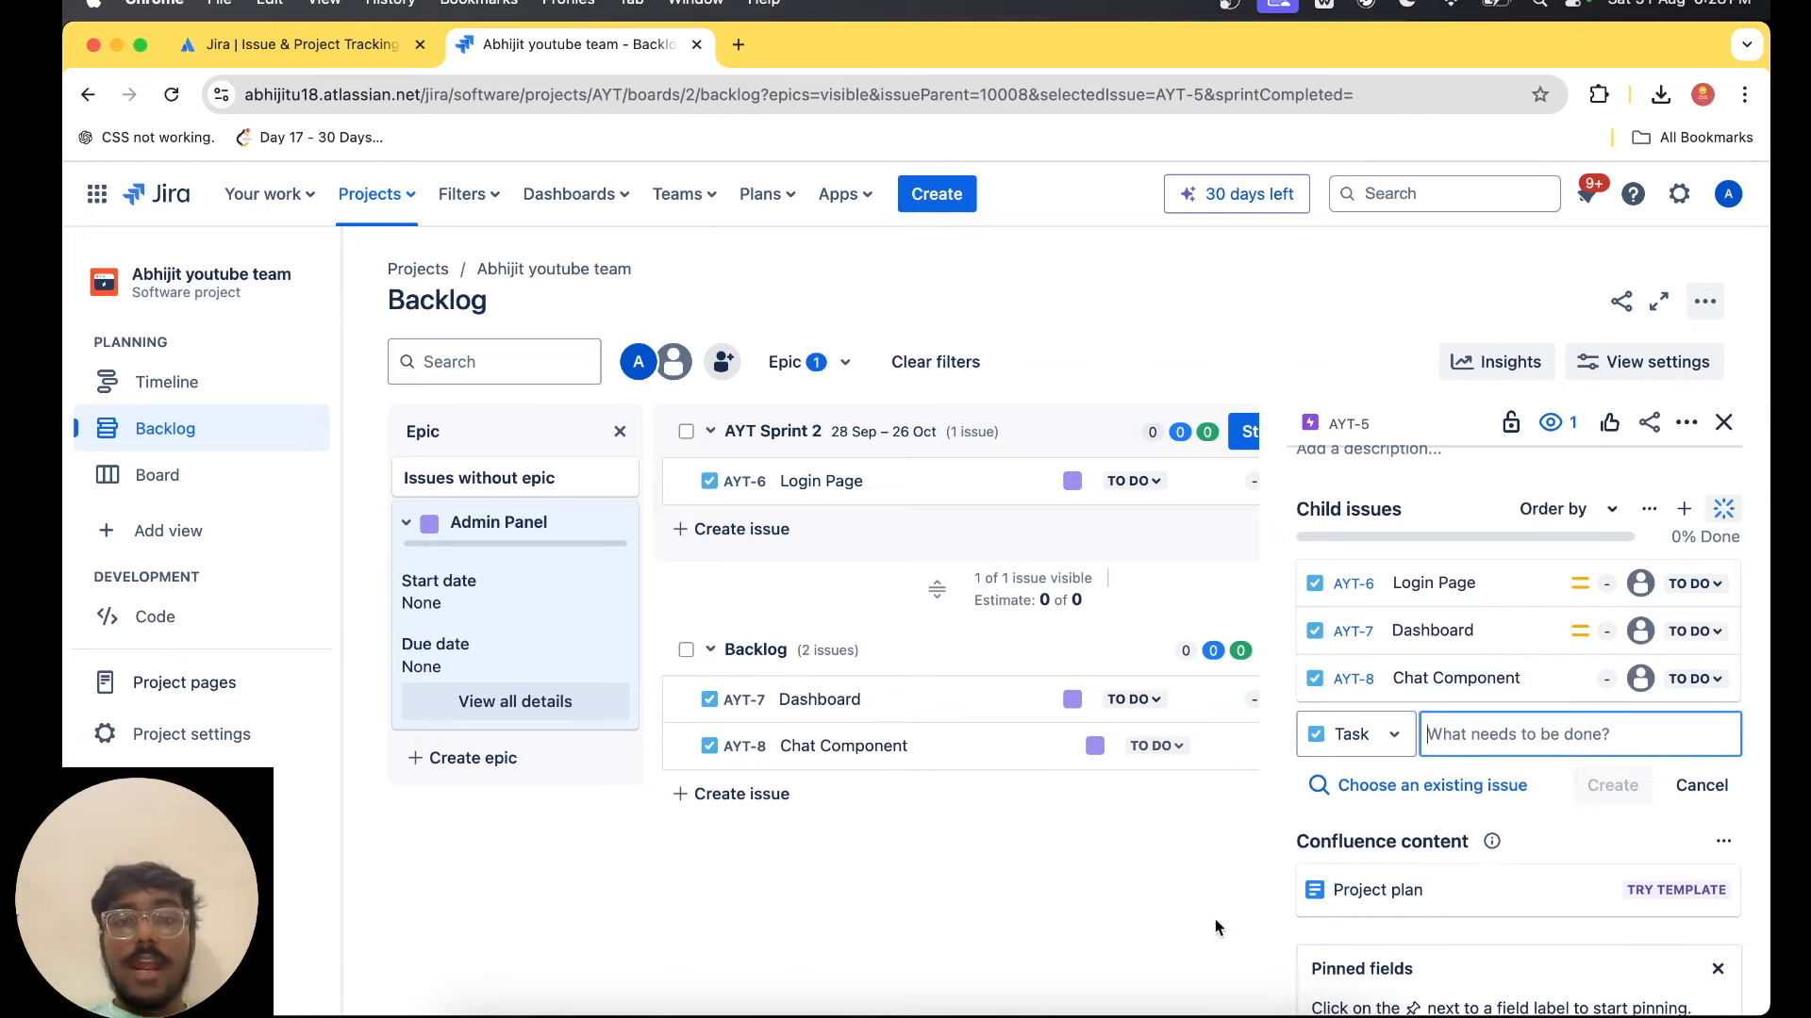
Move the Dashboard task from the backlog into AYT Sprint 2 and start the sprint with a duration of 4 weeks.
{"action": "left_click", "coordinate": [942, 709]}
{"action": "left_click_drag", "start_coordinate": [942, 709], "coordinate": [935, 501]}
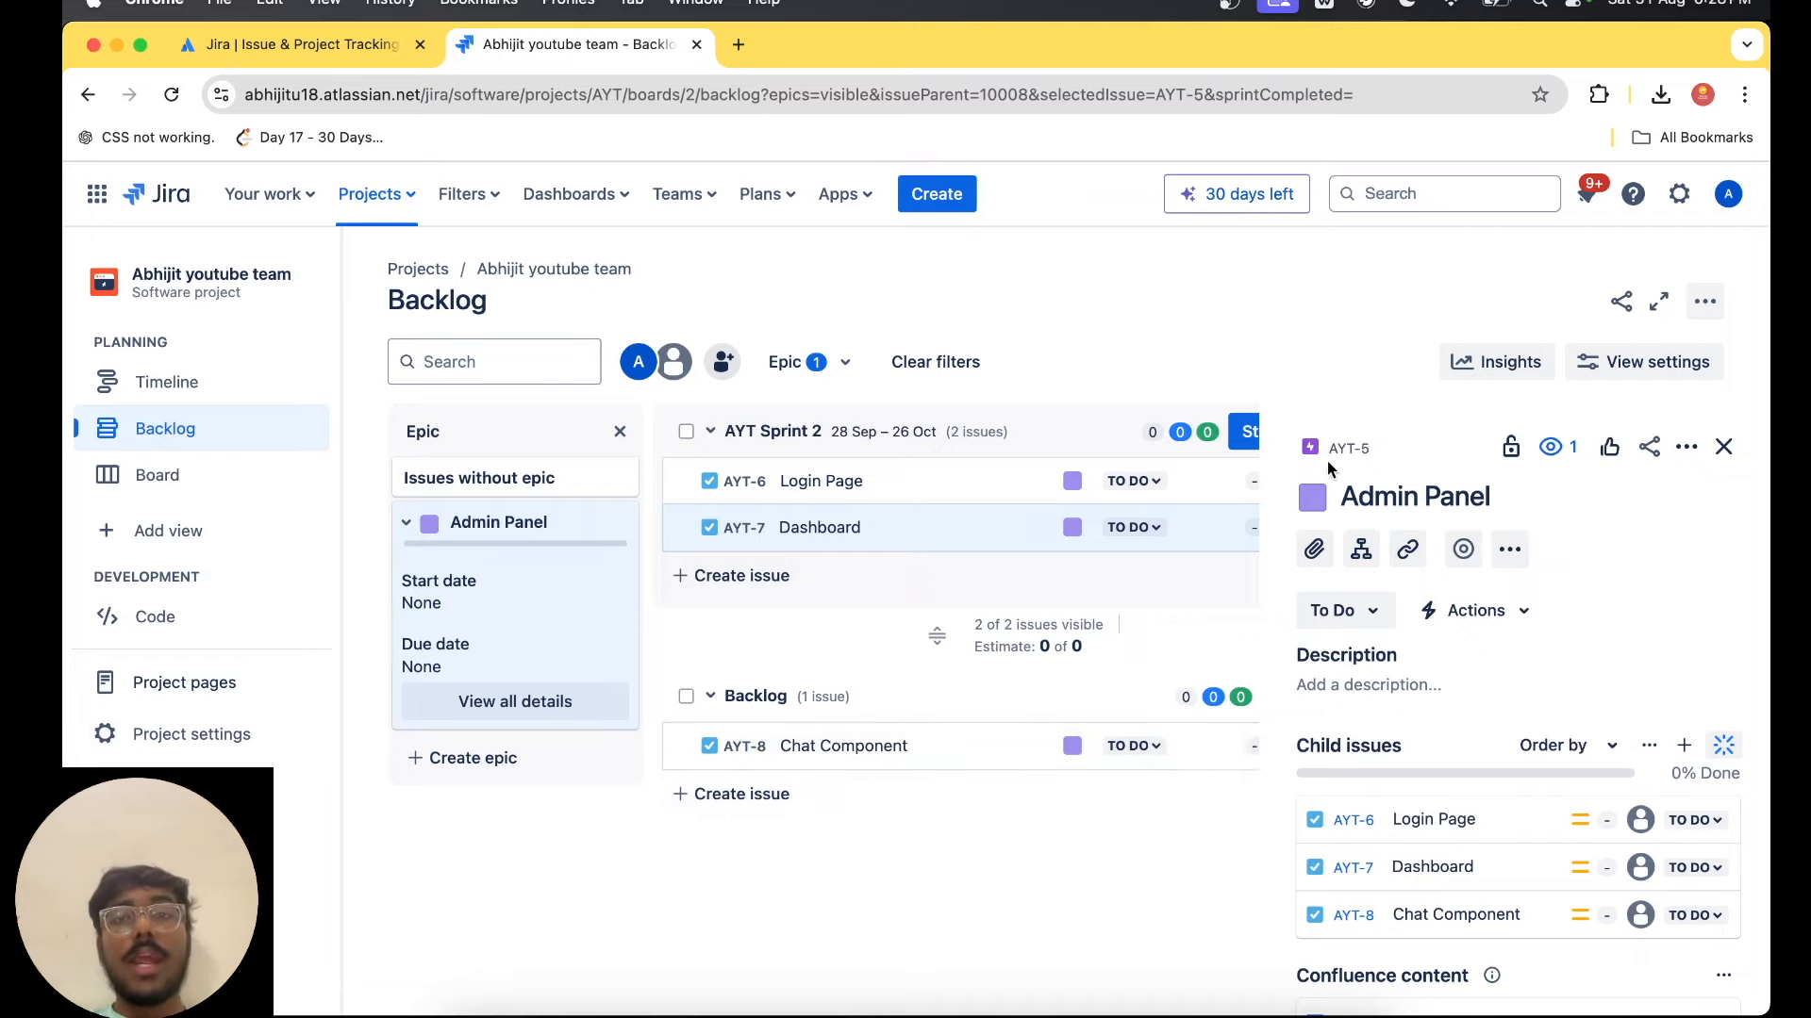
{"action": "scroll", "coordinate": [1169, 576], "scroll_direction": "right", "scroll_amount": 5}
{"action": "left_click", "coordinate": [1131, 431]}
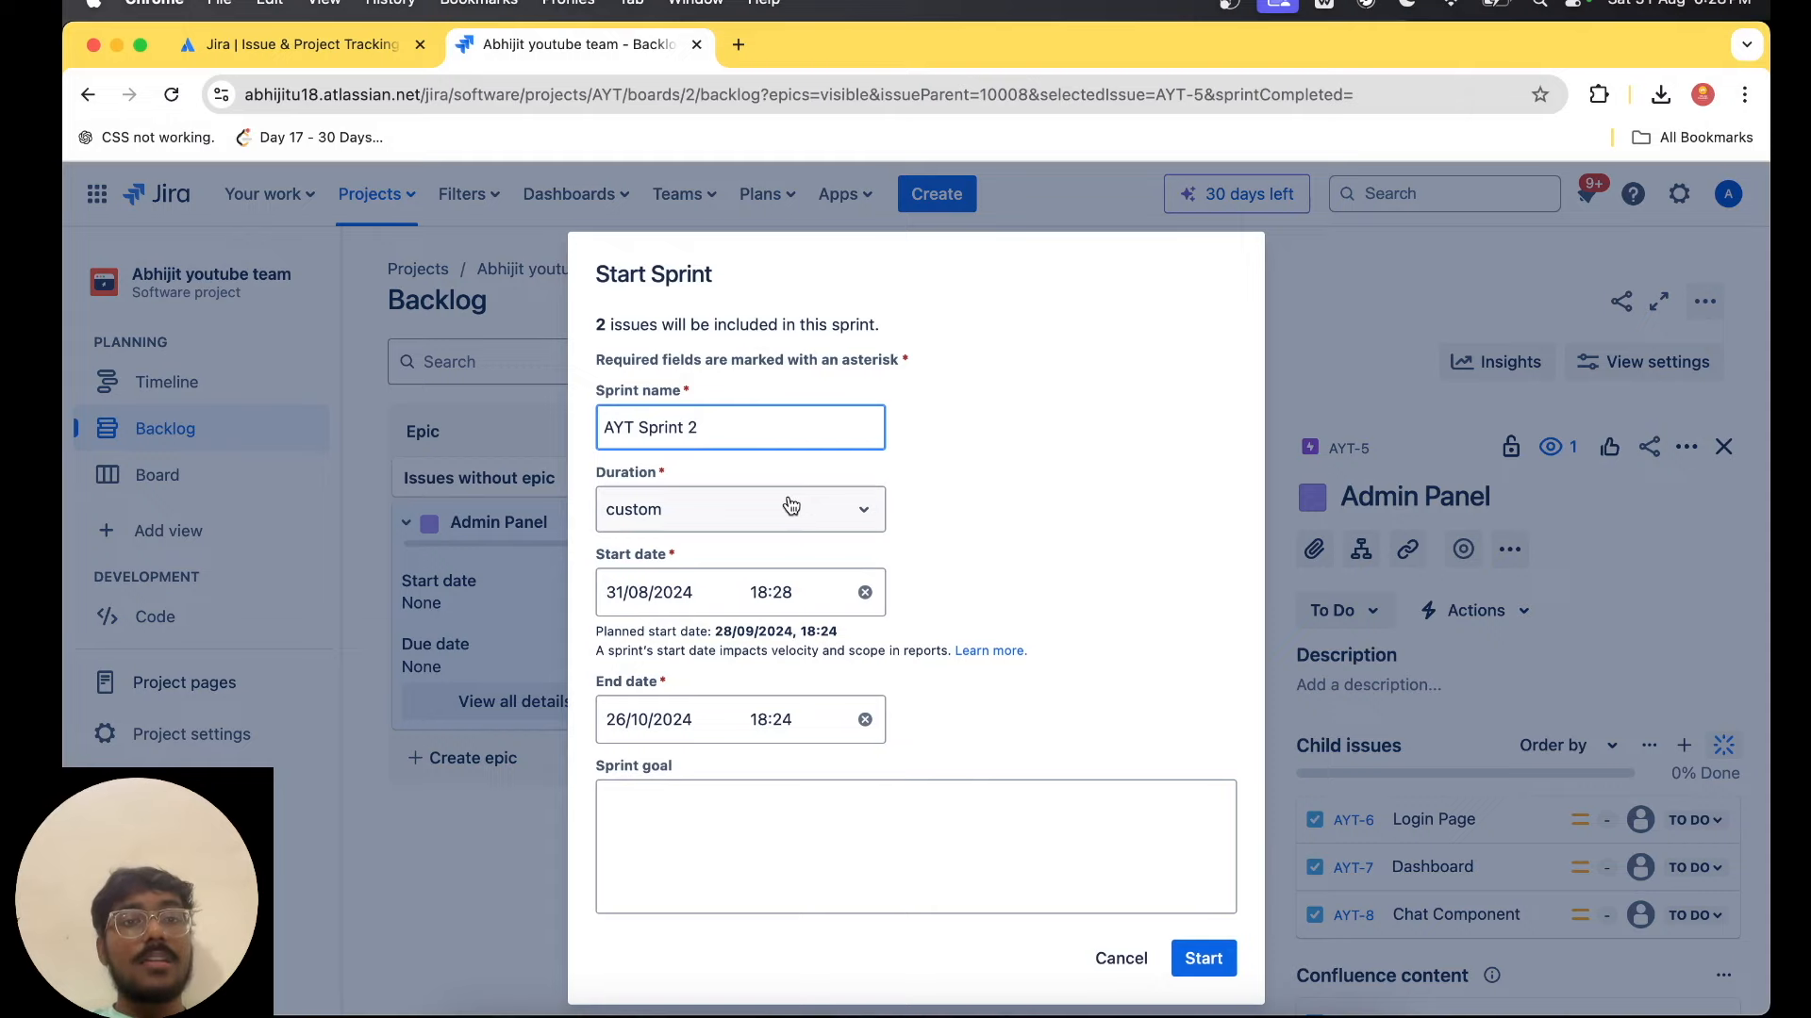
{"action": "left_click", "coordinate": [790, 506]}
{"action": "left_click", "coordinate": [679, 674]}
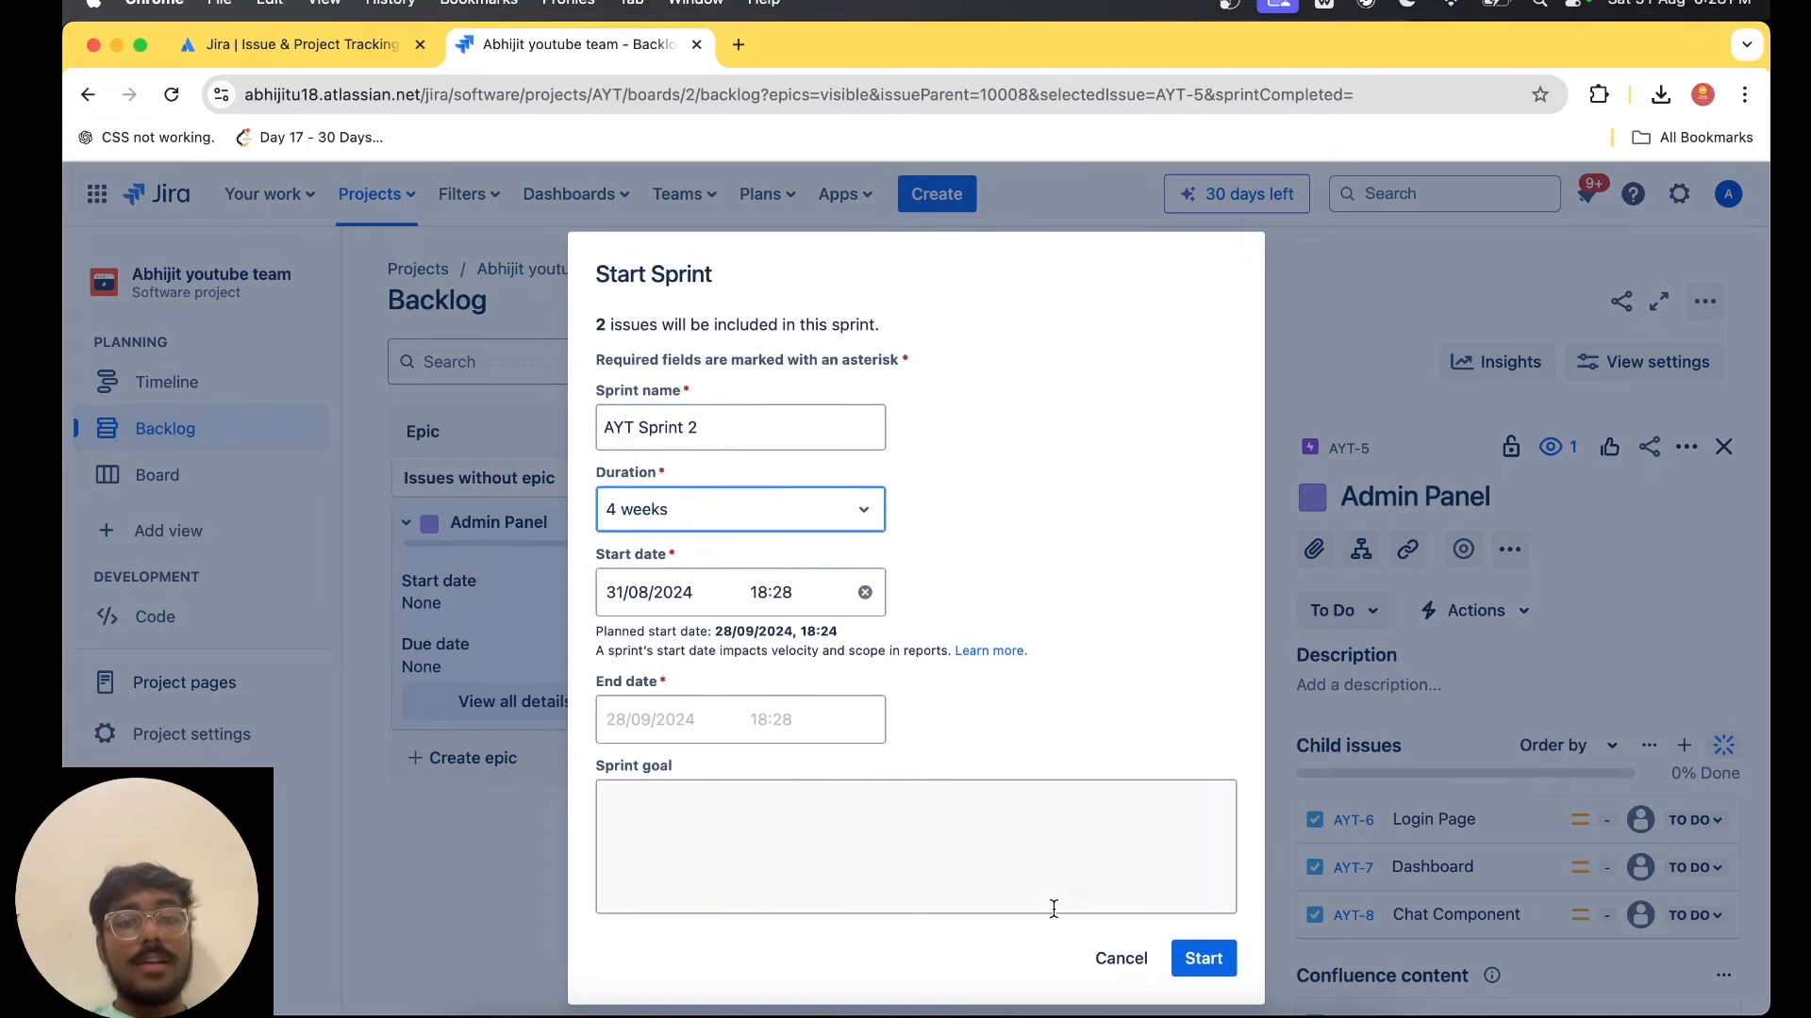
{"action": "left_click", "coordinate": [1203, 969]}
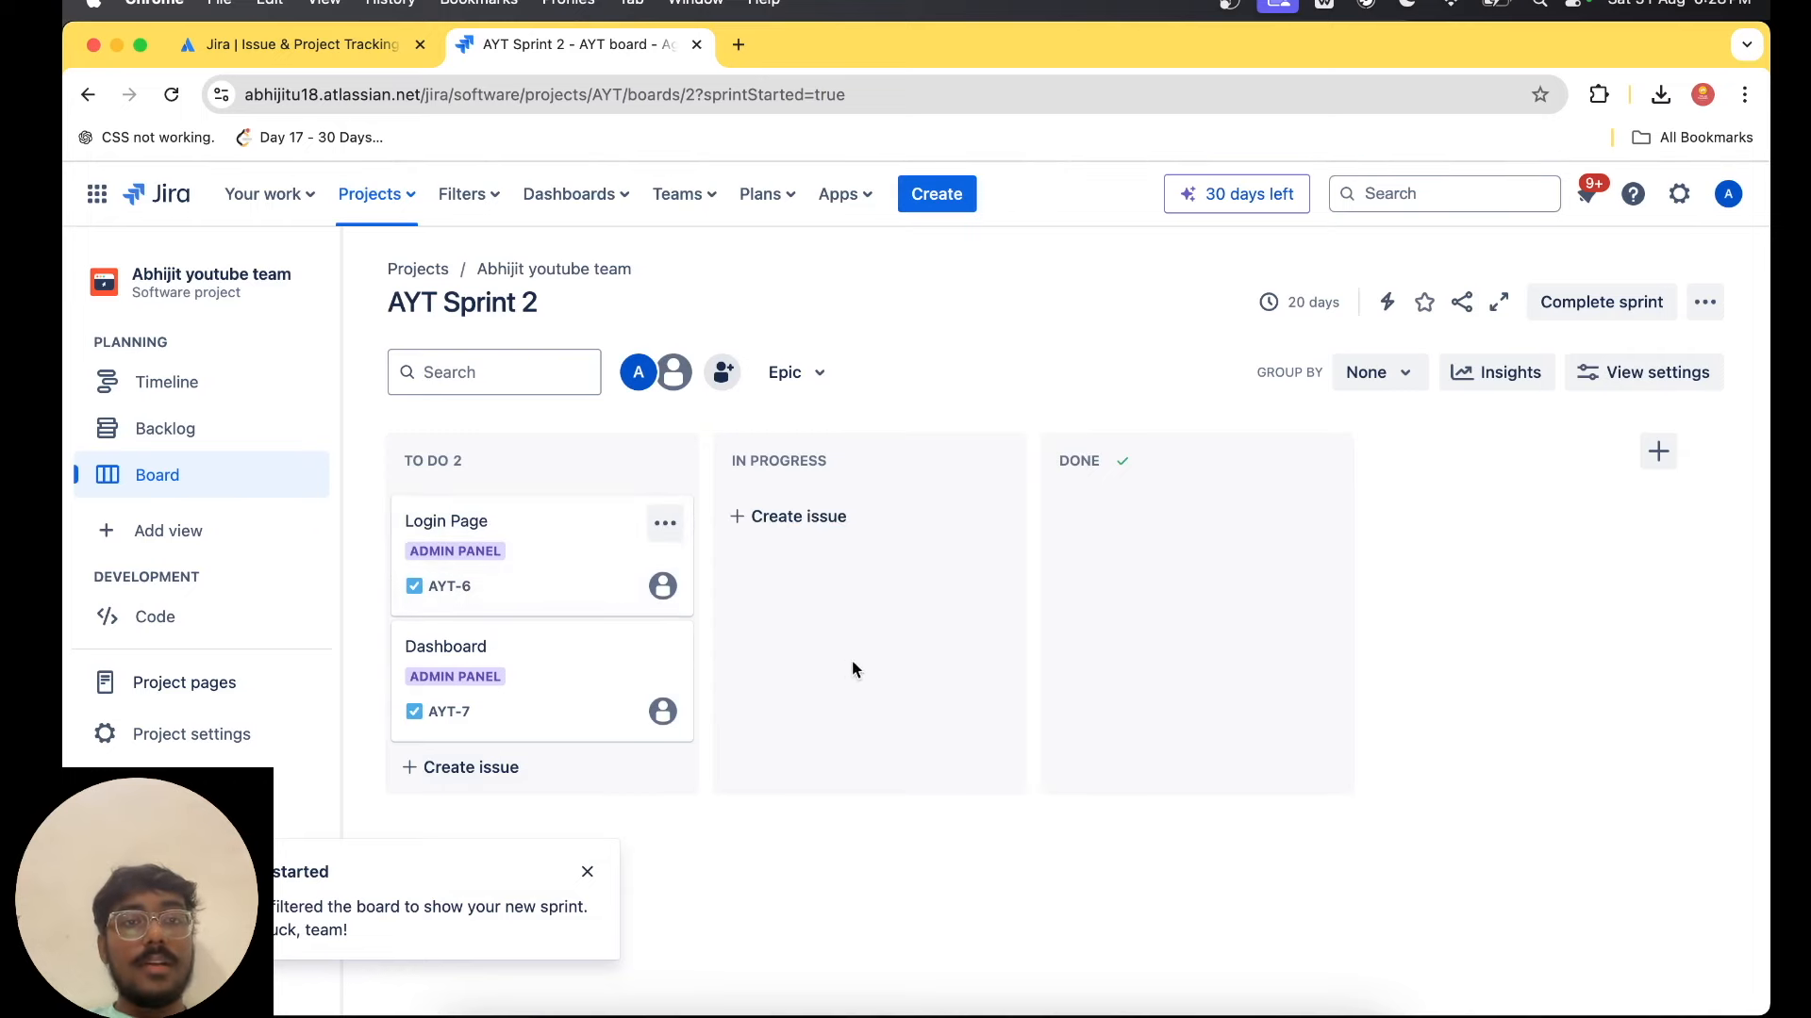
Open the project timeline and examine the goal and the start and end dates of AYT Sprint 1.
{"action": "left_click", "coordinate": [233, 441]}
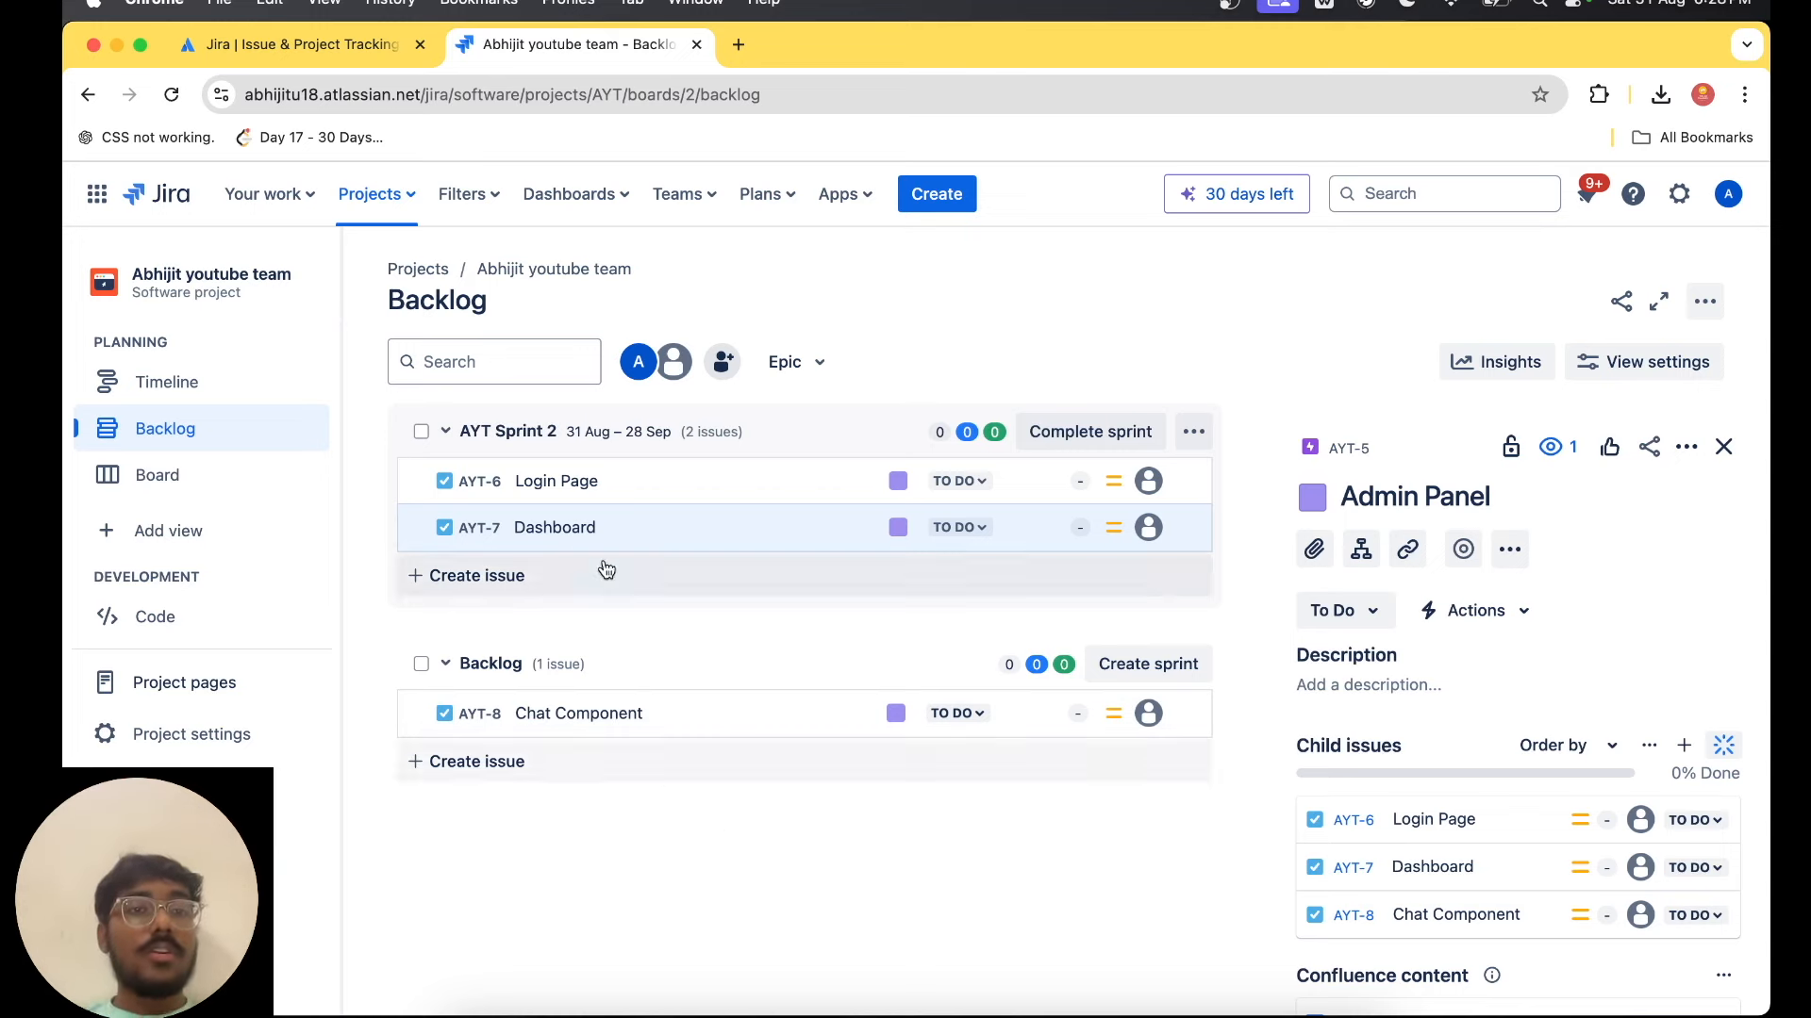
{"action": "left_click", "coordinate": [223, 387]}
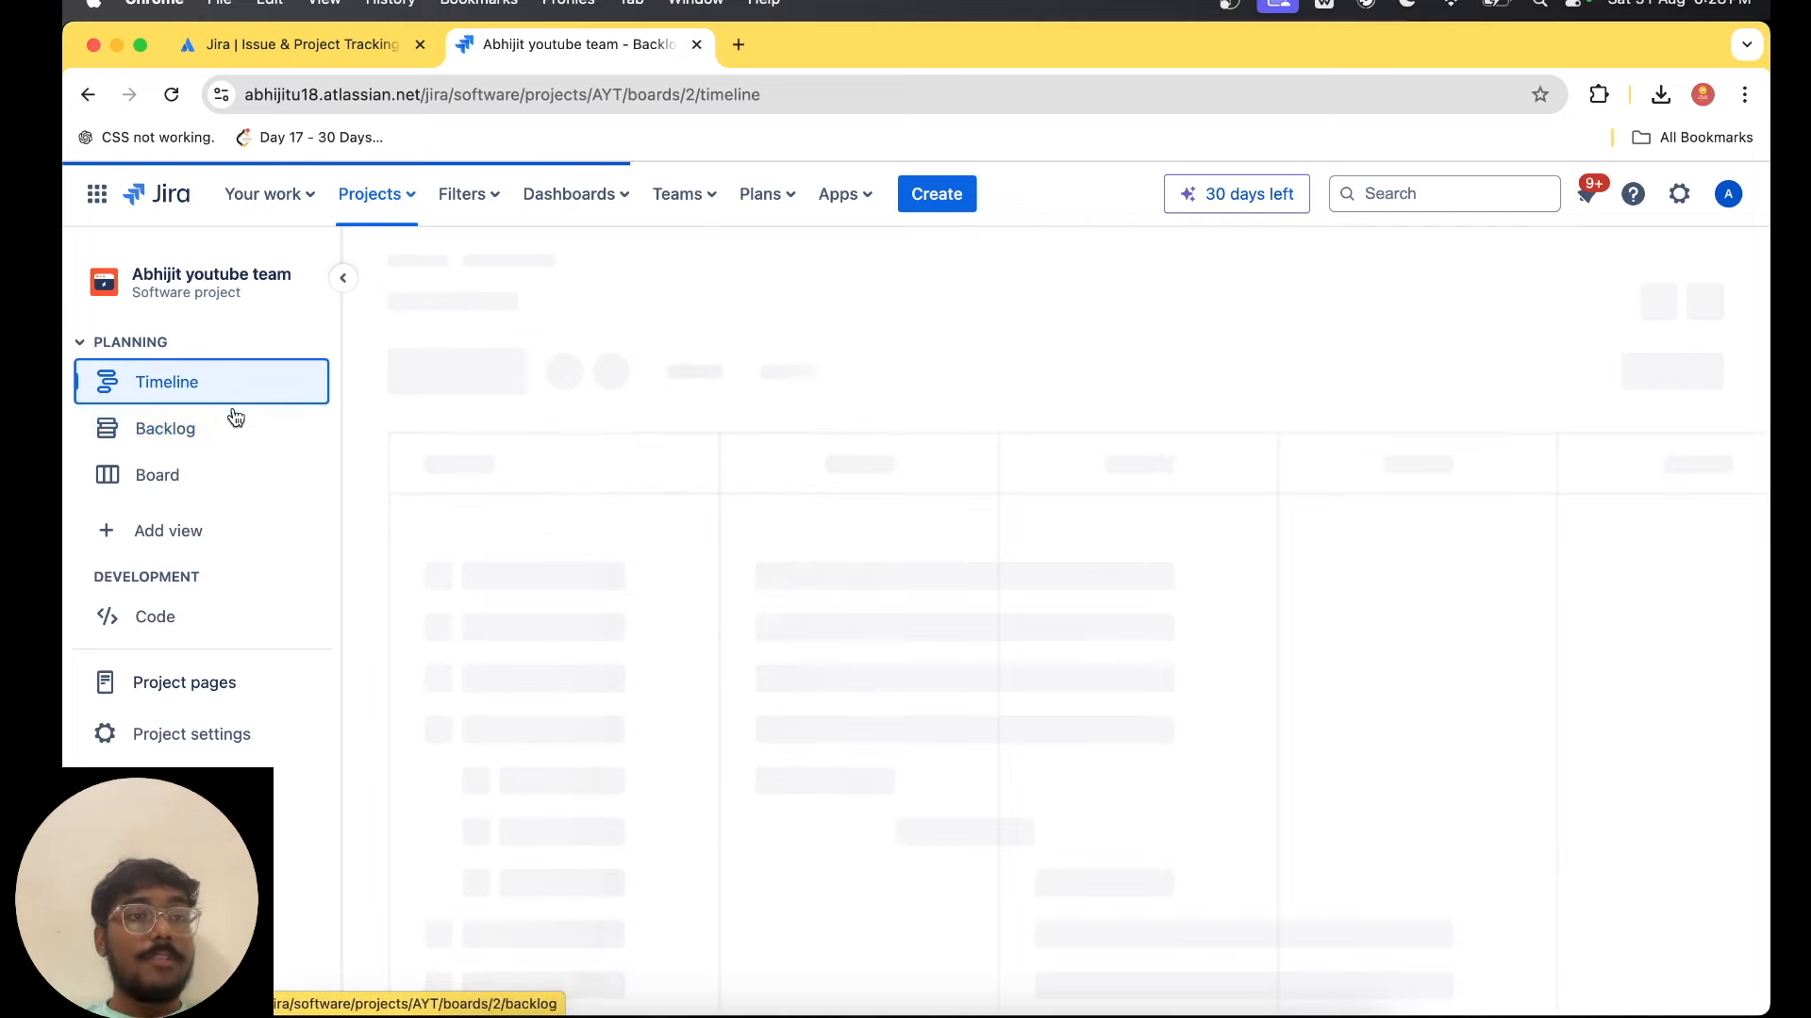
{"action": "scroll", "coordinate": [891, 625], "scroll_direction": "right", "scroll_amount": 5}
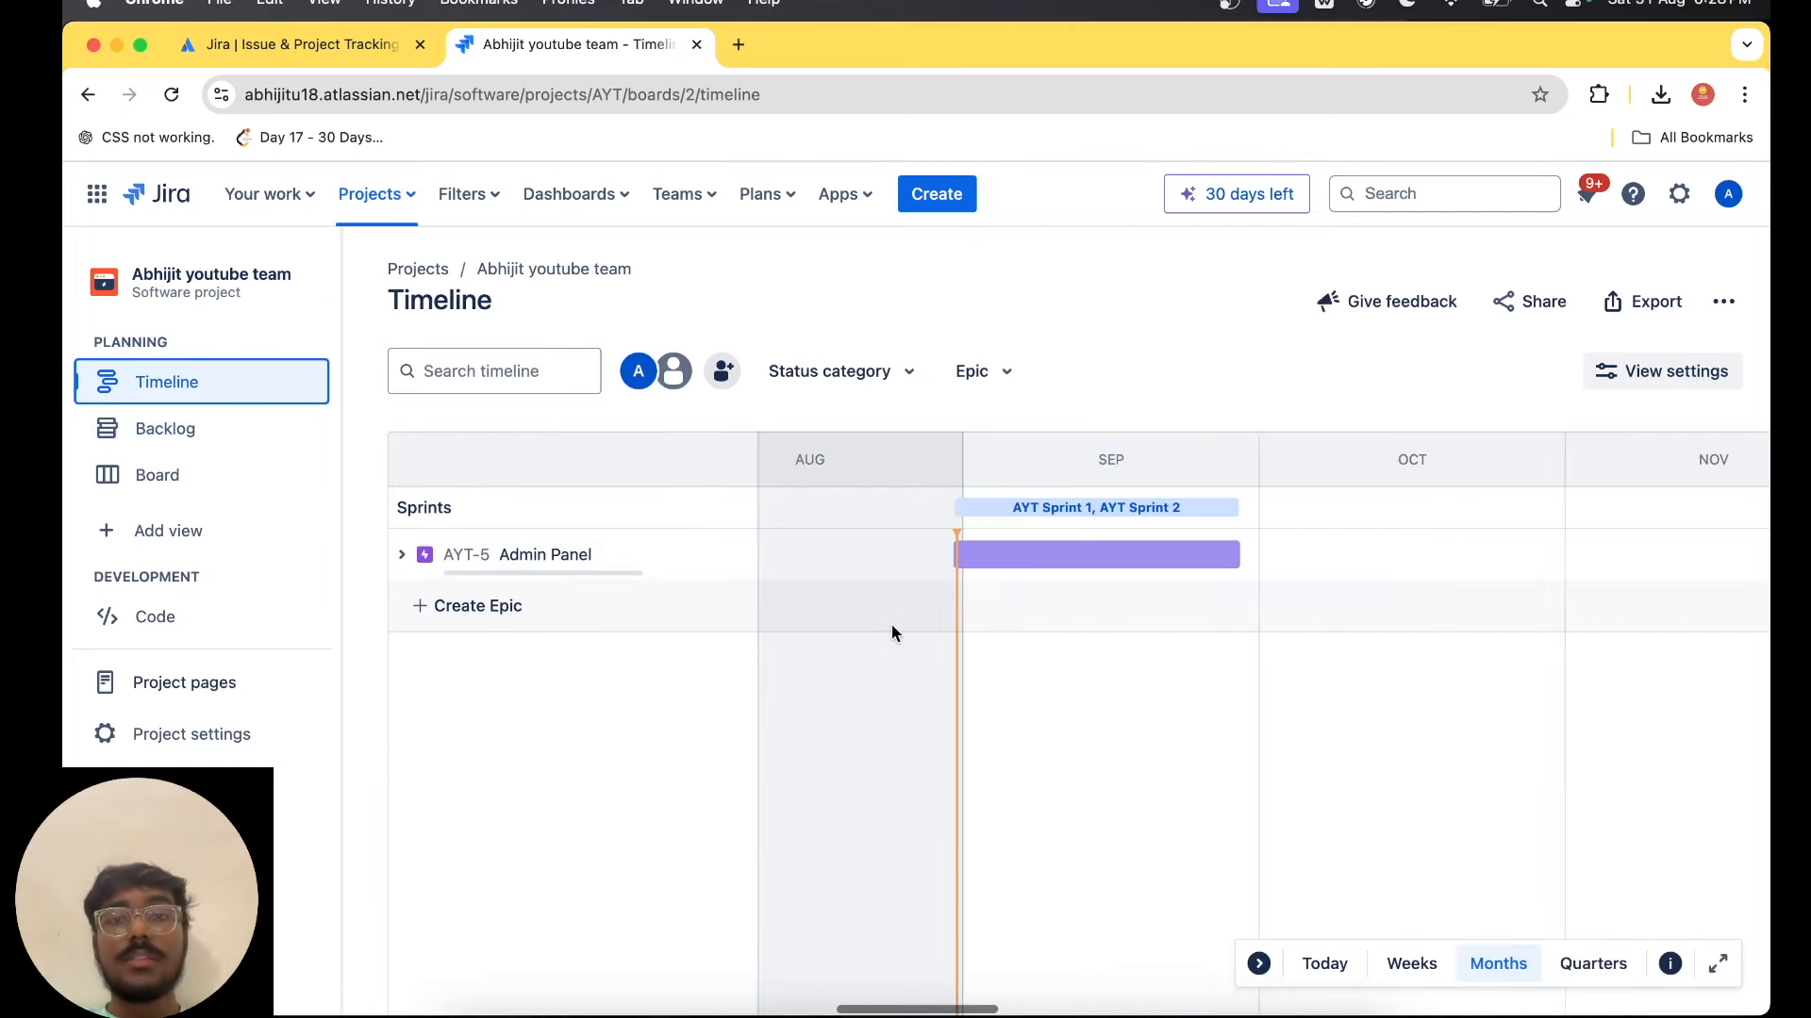
{"action": "left_click", "coordinate": [1189, 522]}
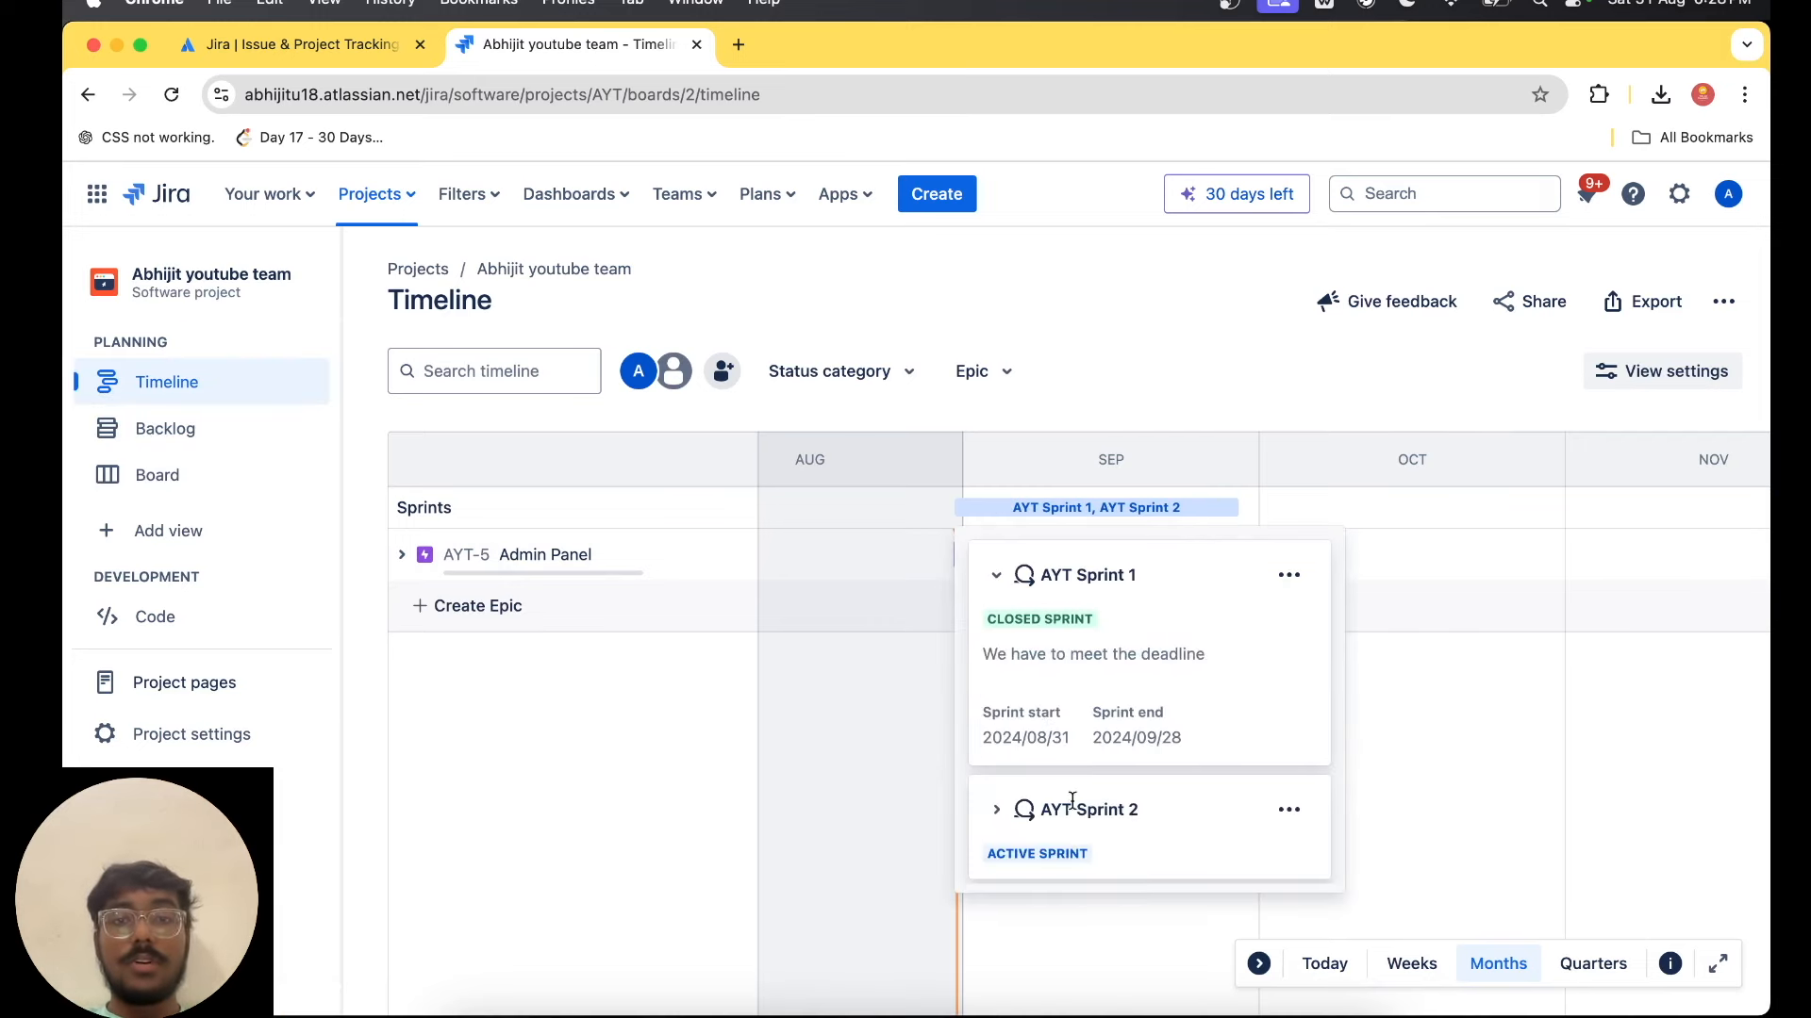
{"action": "left_click_drag", "start_coordinate": [1003, 713], "coordinate": [1202, 743]}
{"action": "left_click", "coordinate": [1206, 754]}
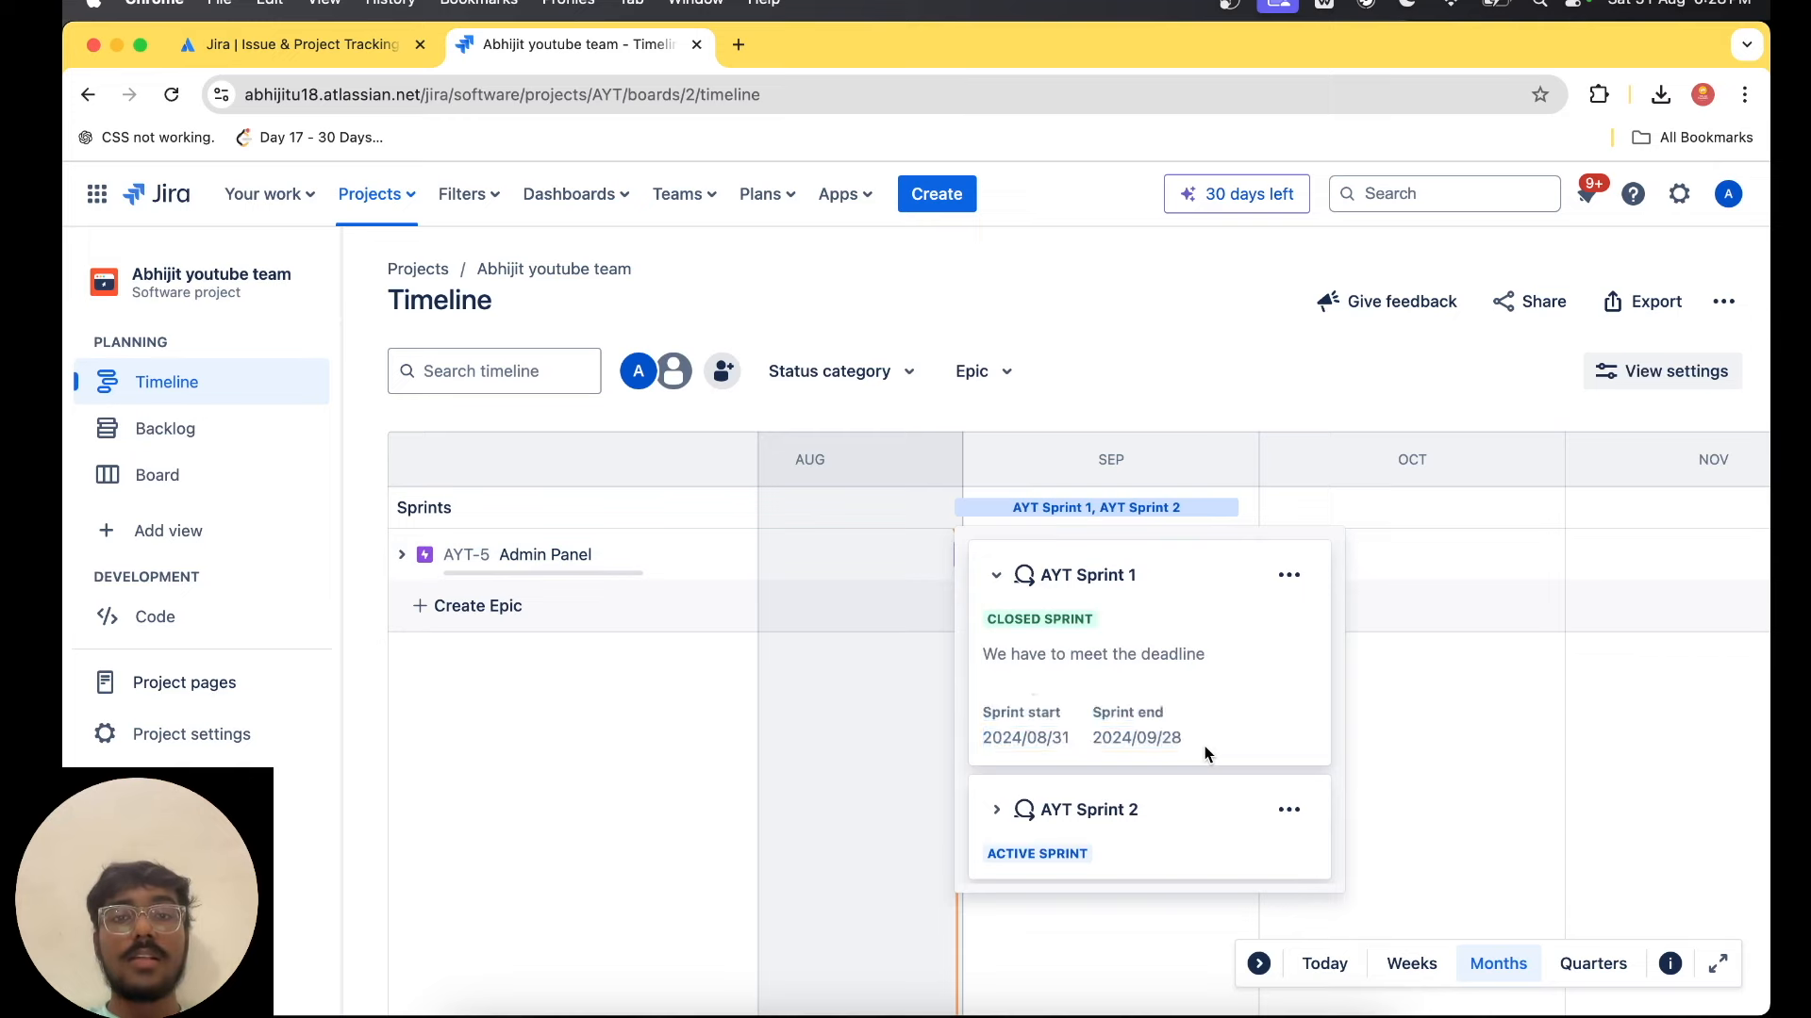
{"action": "left_click_drag", "start_coordinate": [996, 653], "coordinate": [1243, 647]}
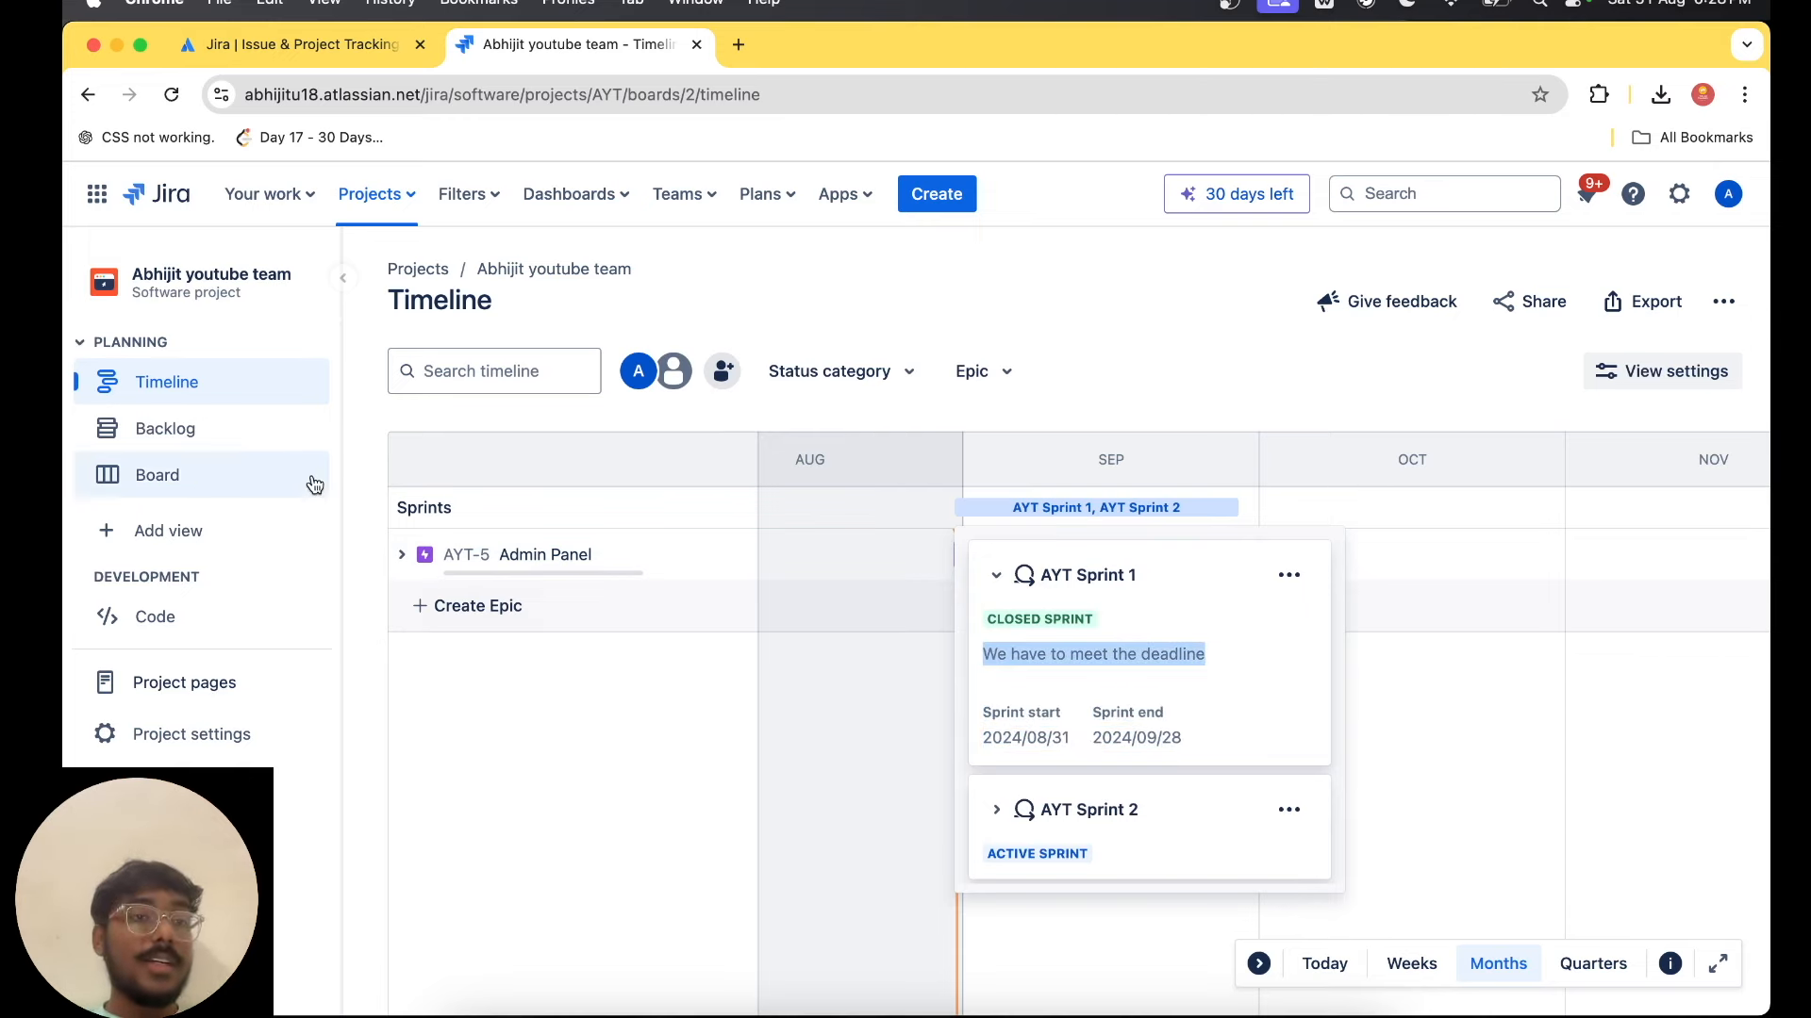
Move the Login Page and Dashboard tasks from To Do to Done on the AYT Sprint 2 board.
{"action": "left_click", "coordinate": [237, 435]}
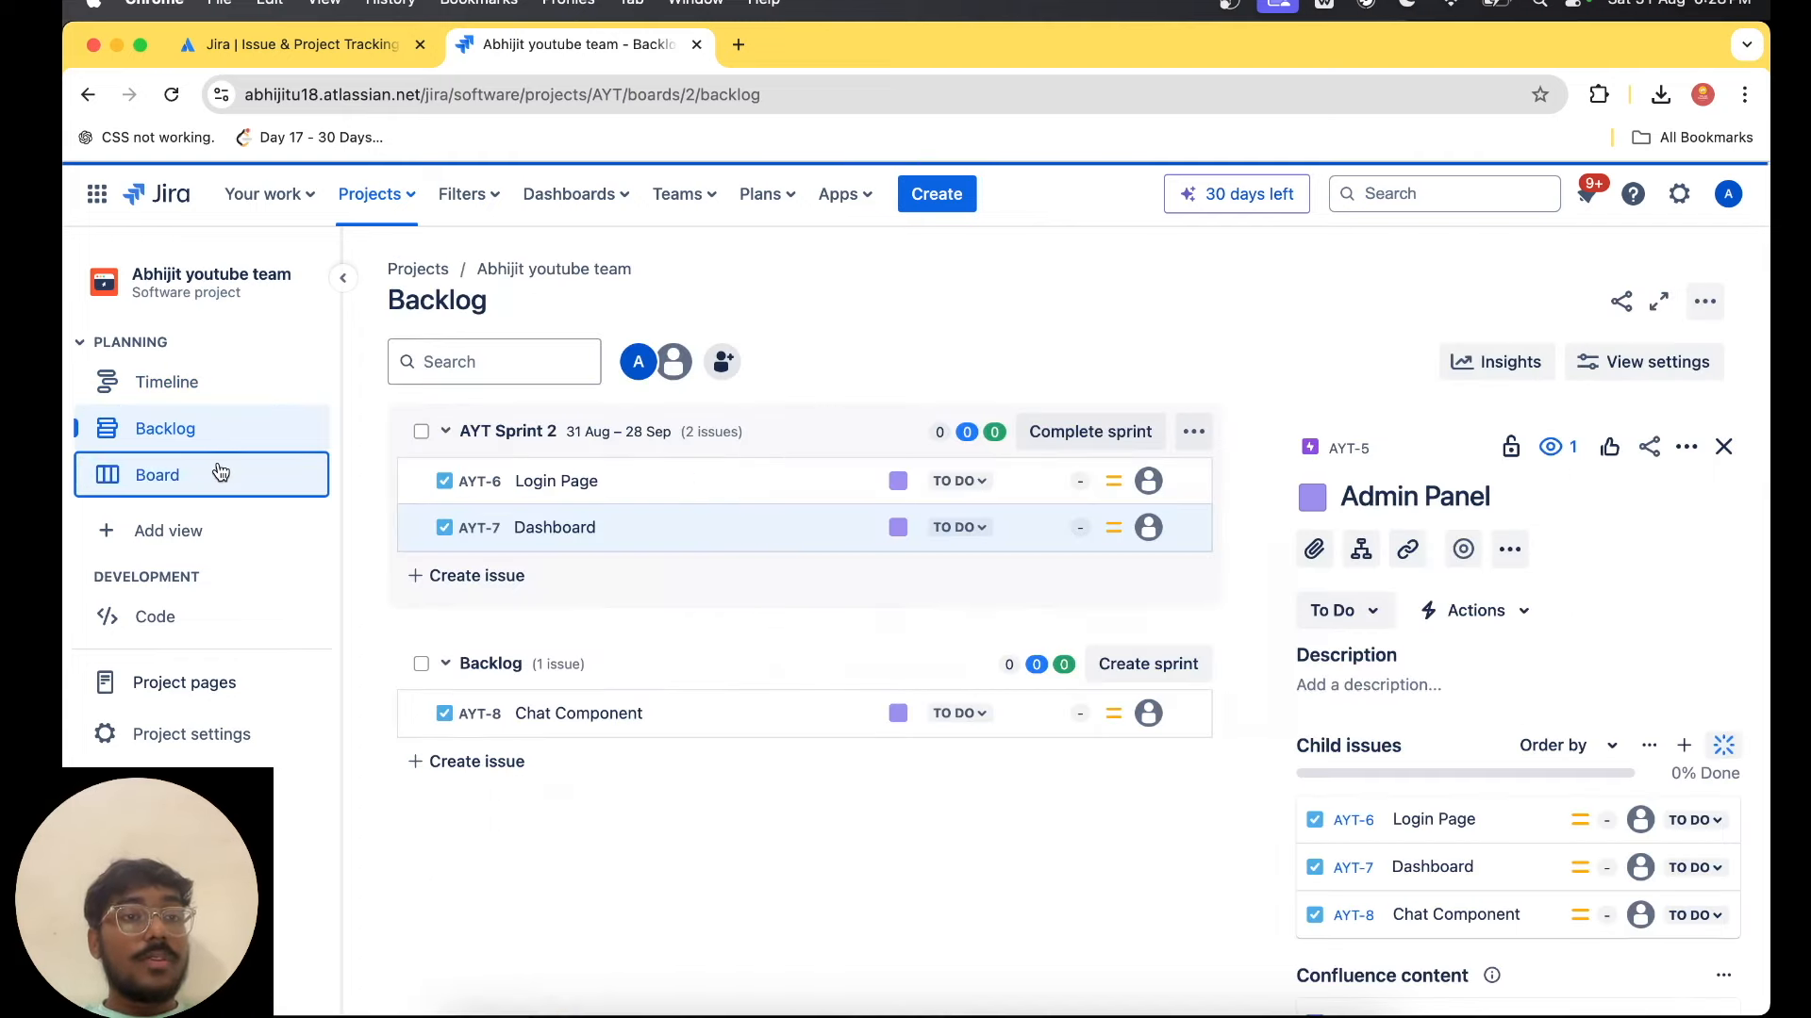
{"action": "left_click", "coordinate": [216, 470]}
{"action": "left_click_drag", "start_coordinate": [535, 581], "coordinate": [1079, 566]}
{"action": "left_click_drag", "start_coordinate": [453, 566], "coordinate": [1171, 562]}
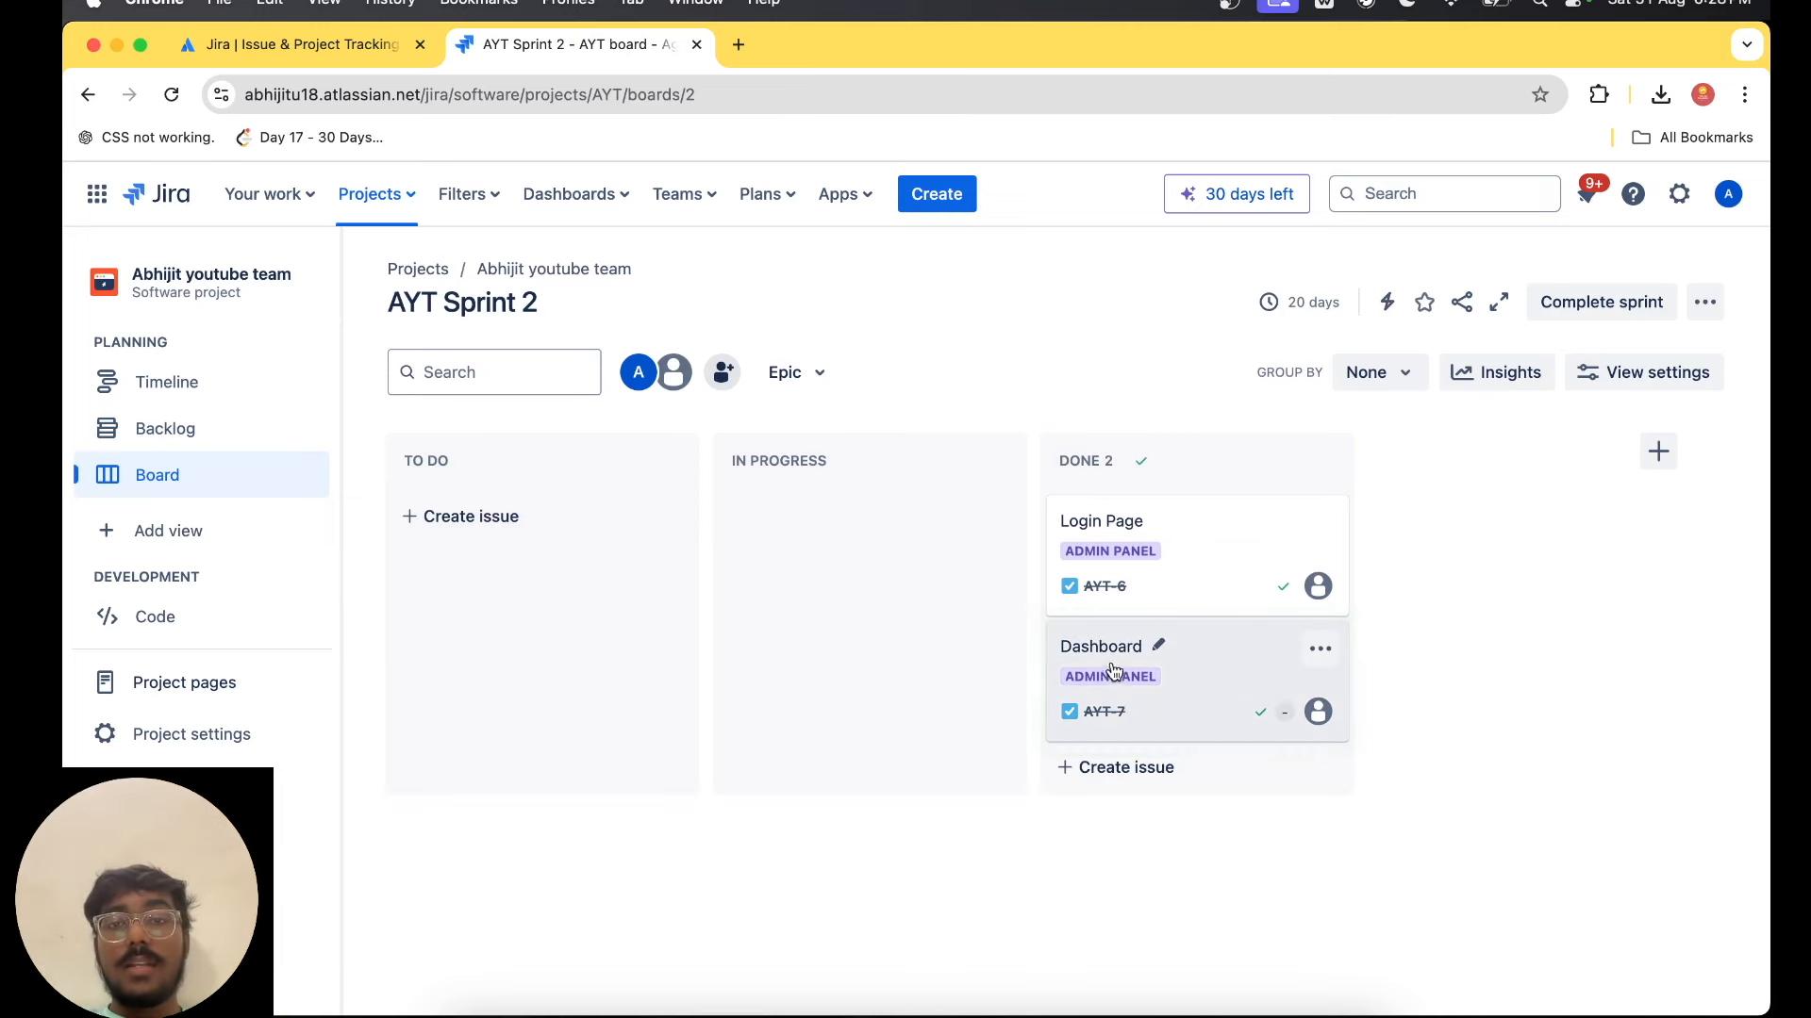
Open the Login Page task's details and add a subtask named "Text Field".
{"action": "left_click", "coordinate": [1124, 534]}
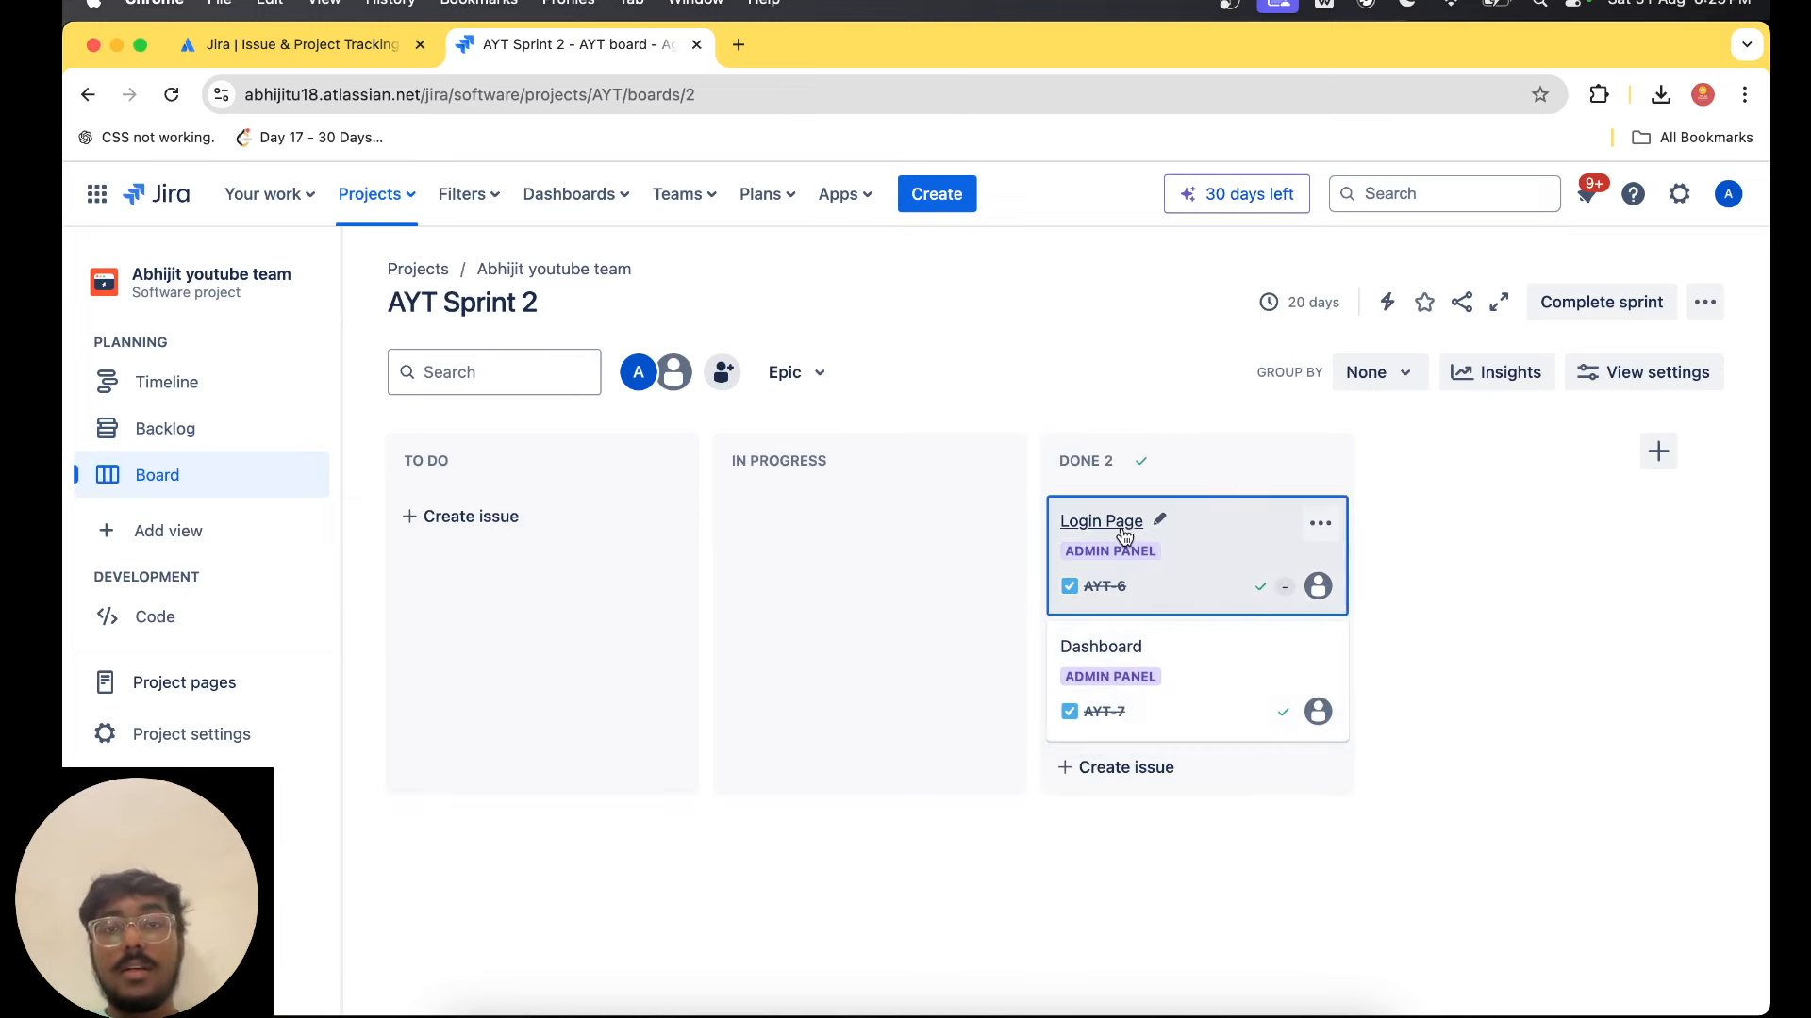
{"action": "scroll", "coordinate": [1475, 790], "scroll_direction": "down", "scroll_amount": 3}
{"action": "scroll", "coordinate": [1475, 790], "scroll_direction": "down", "scroll_amount": 2}
{"action": "scroll", "coordinate": [1475, 790], "scroll_direction": "up", "scroll_amount": 5}
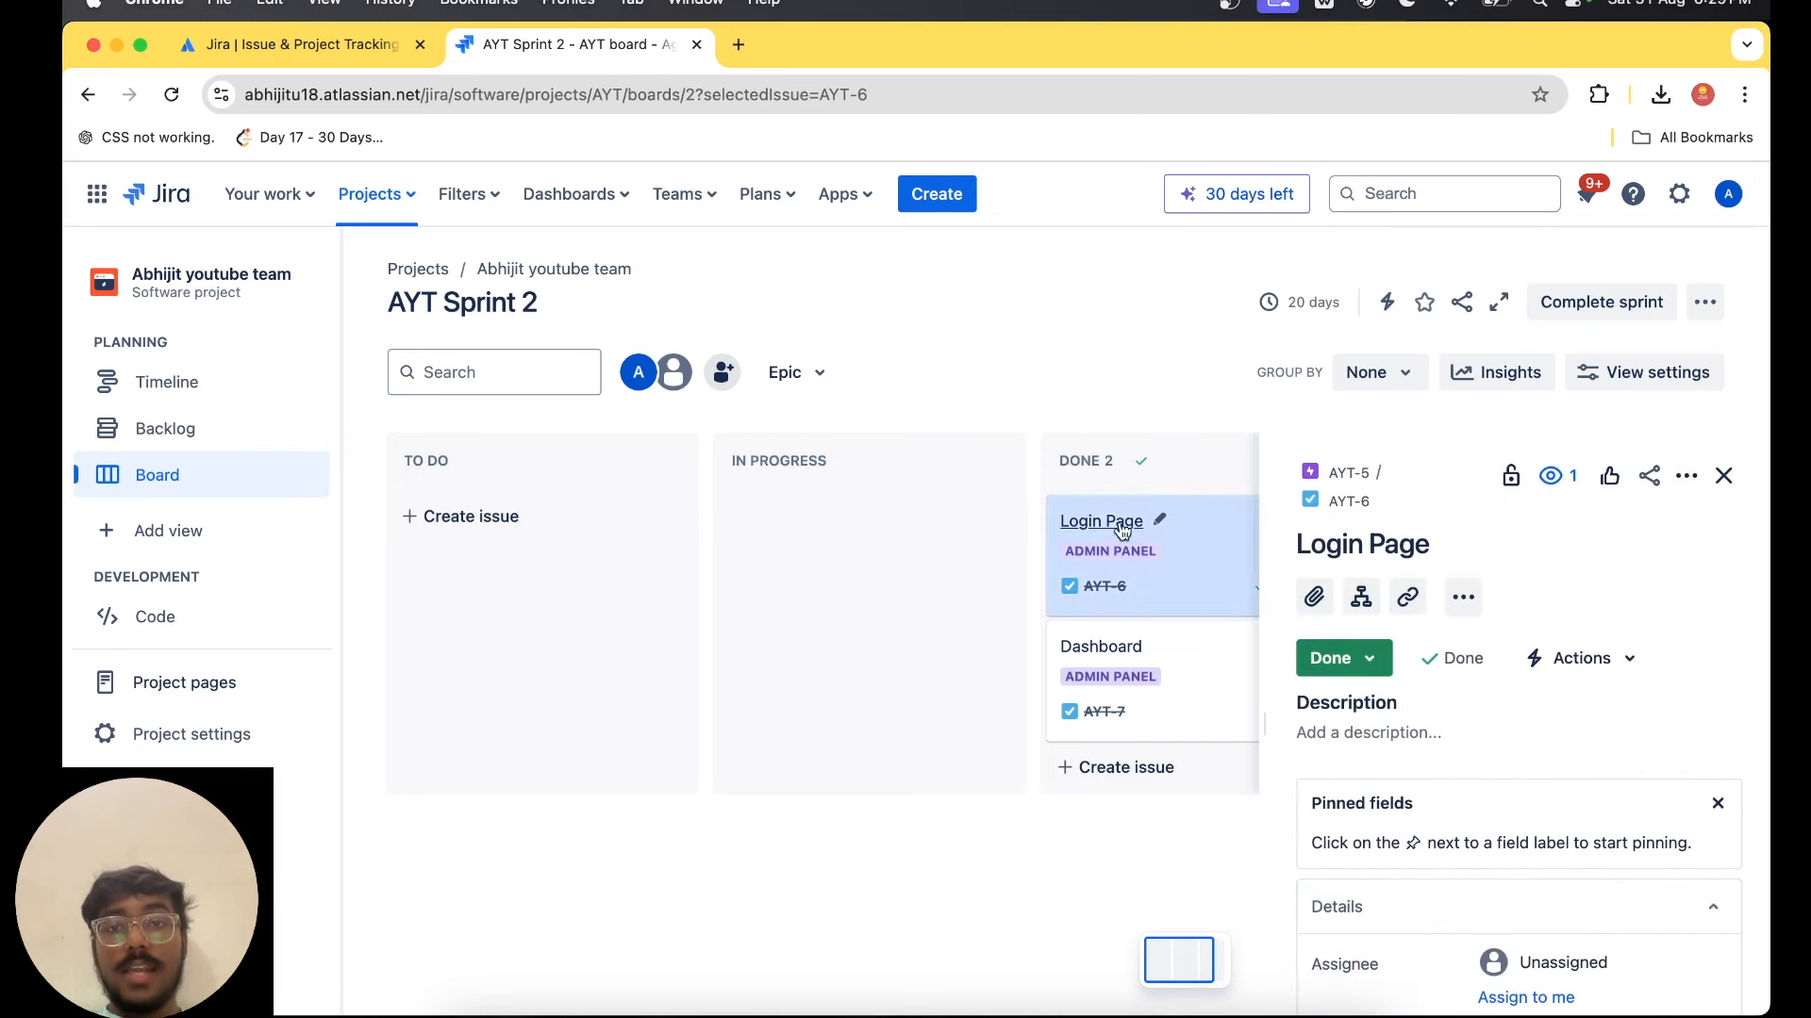
{"action": "left_click", "coordinate": [1361, 596]}
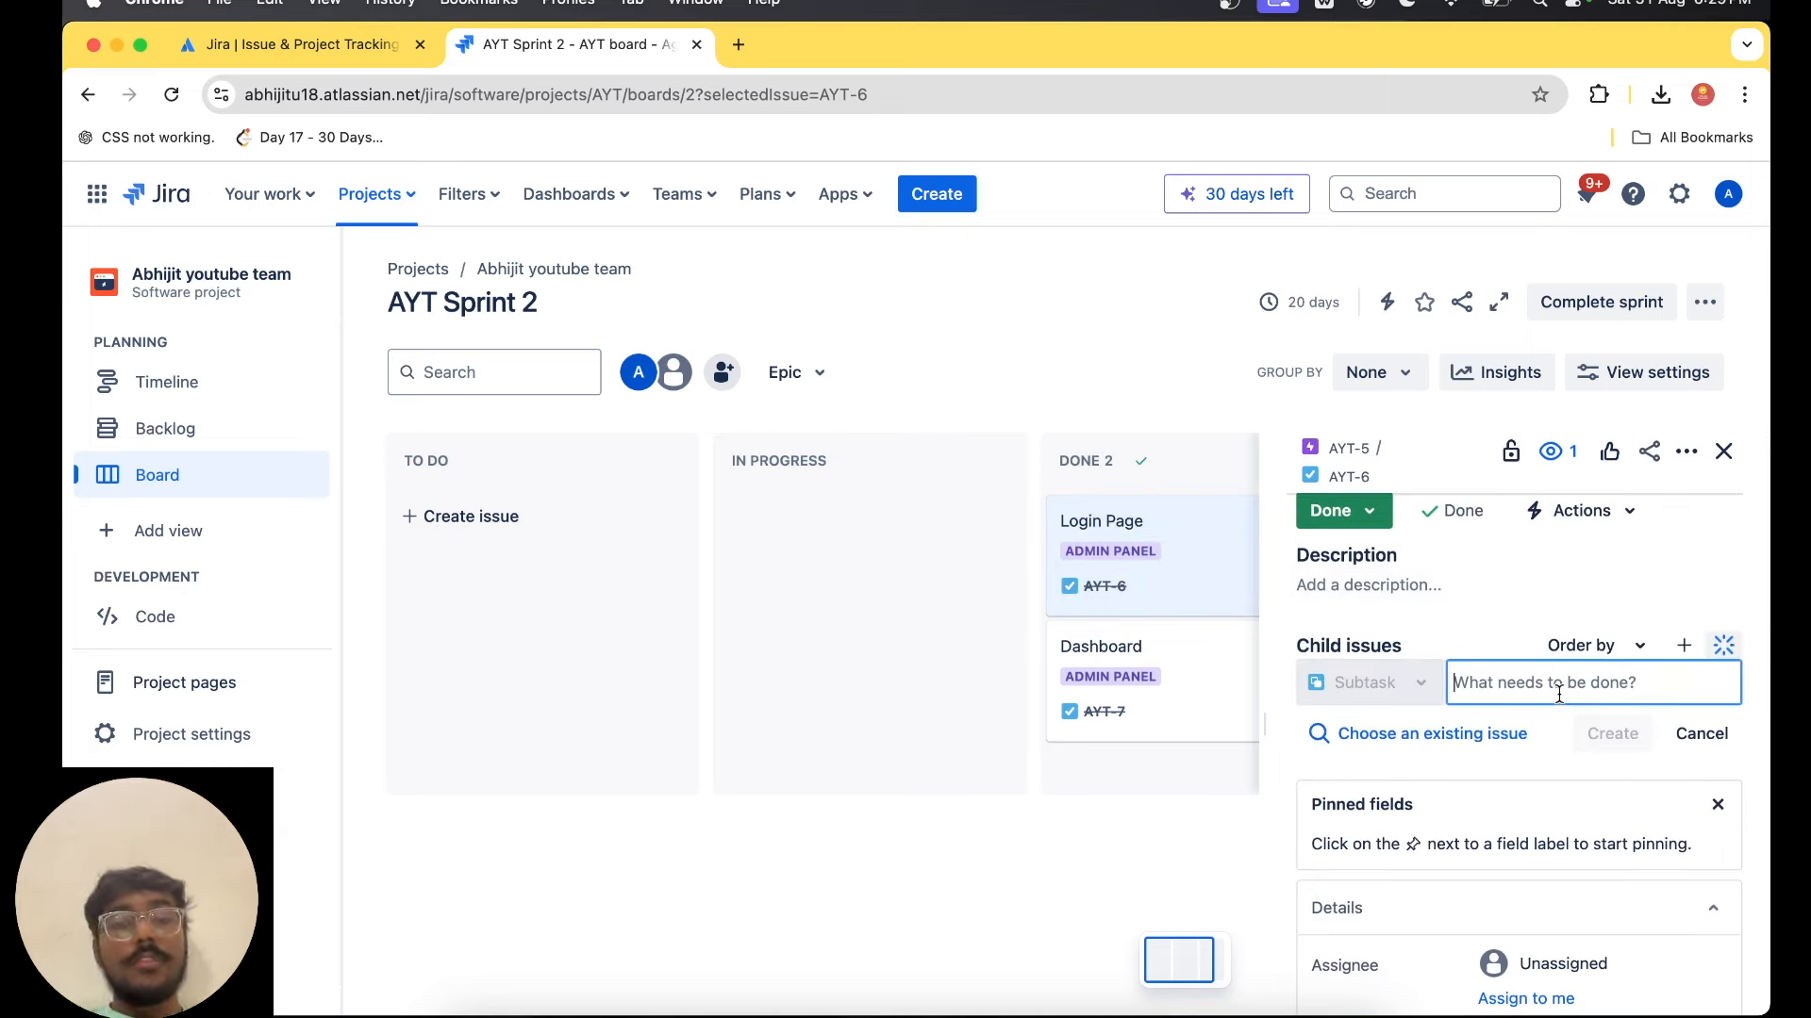
{"action": "type", "text": "Fields"}
{"action": "key", "text": "alt+BackSpace"}
{"action": "type", "text": "Tex"}
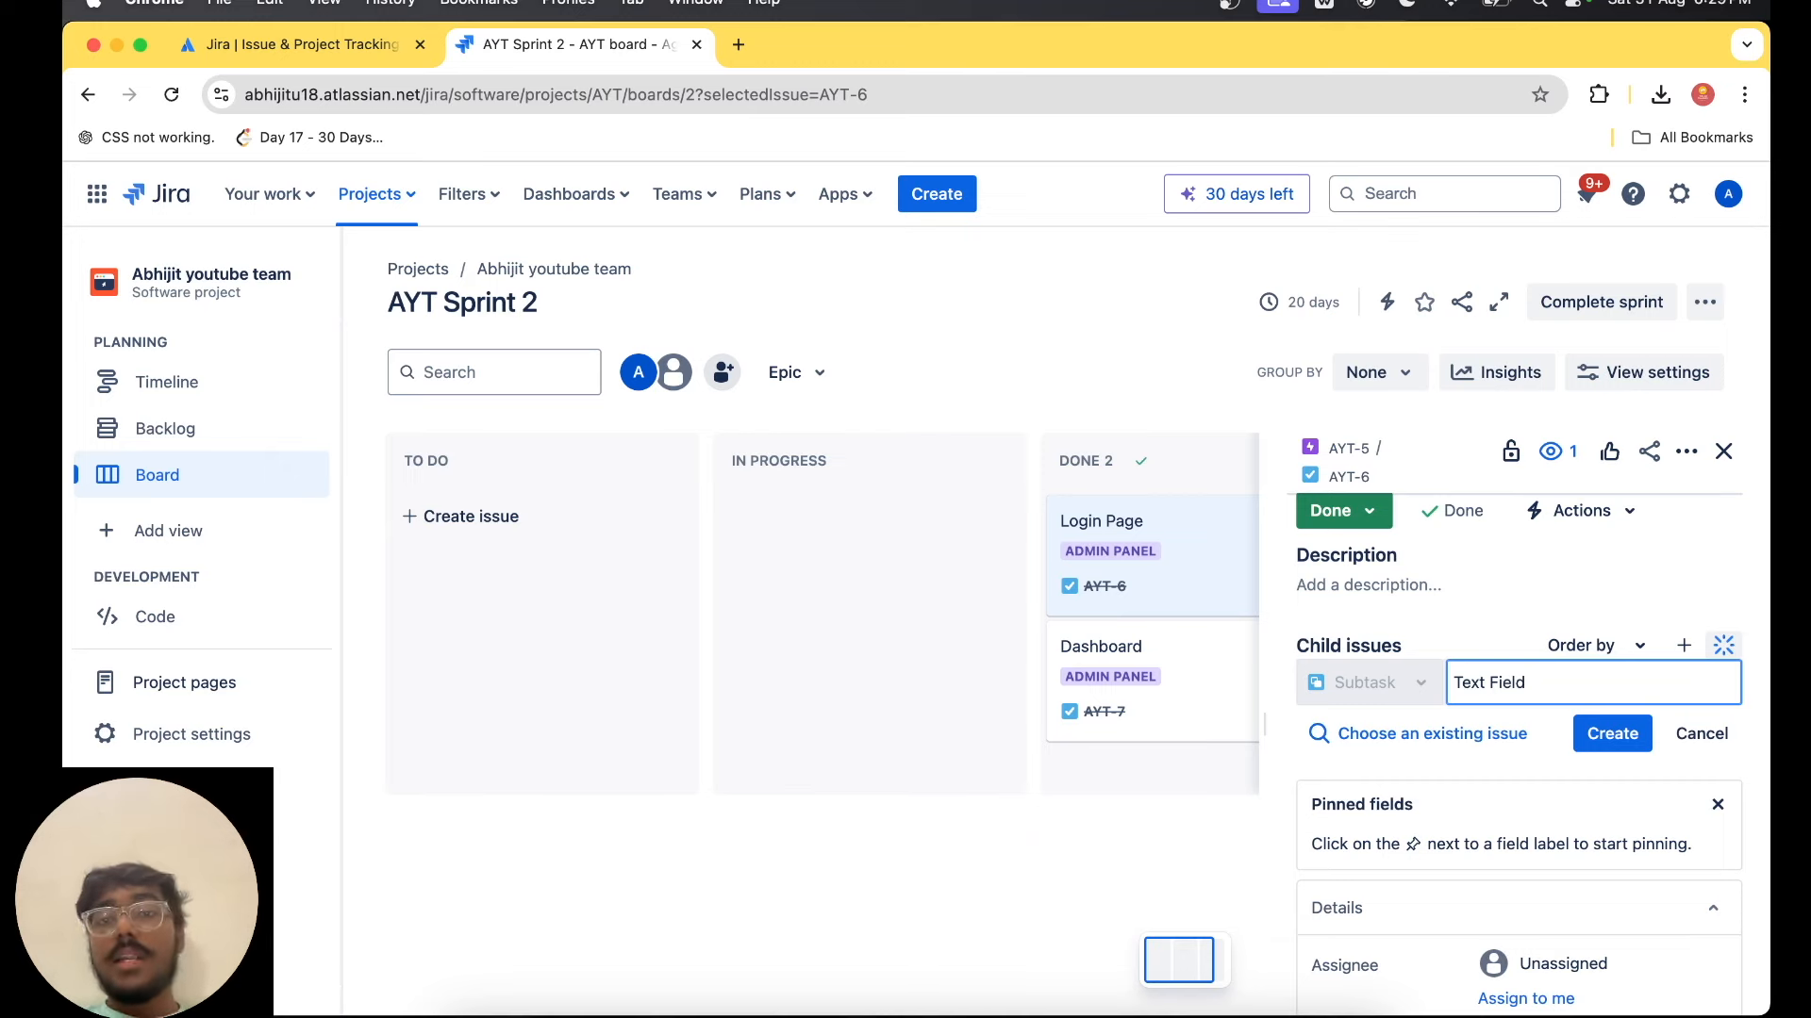
{"action": "left_click", "coordinate": [1613, 734]}
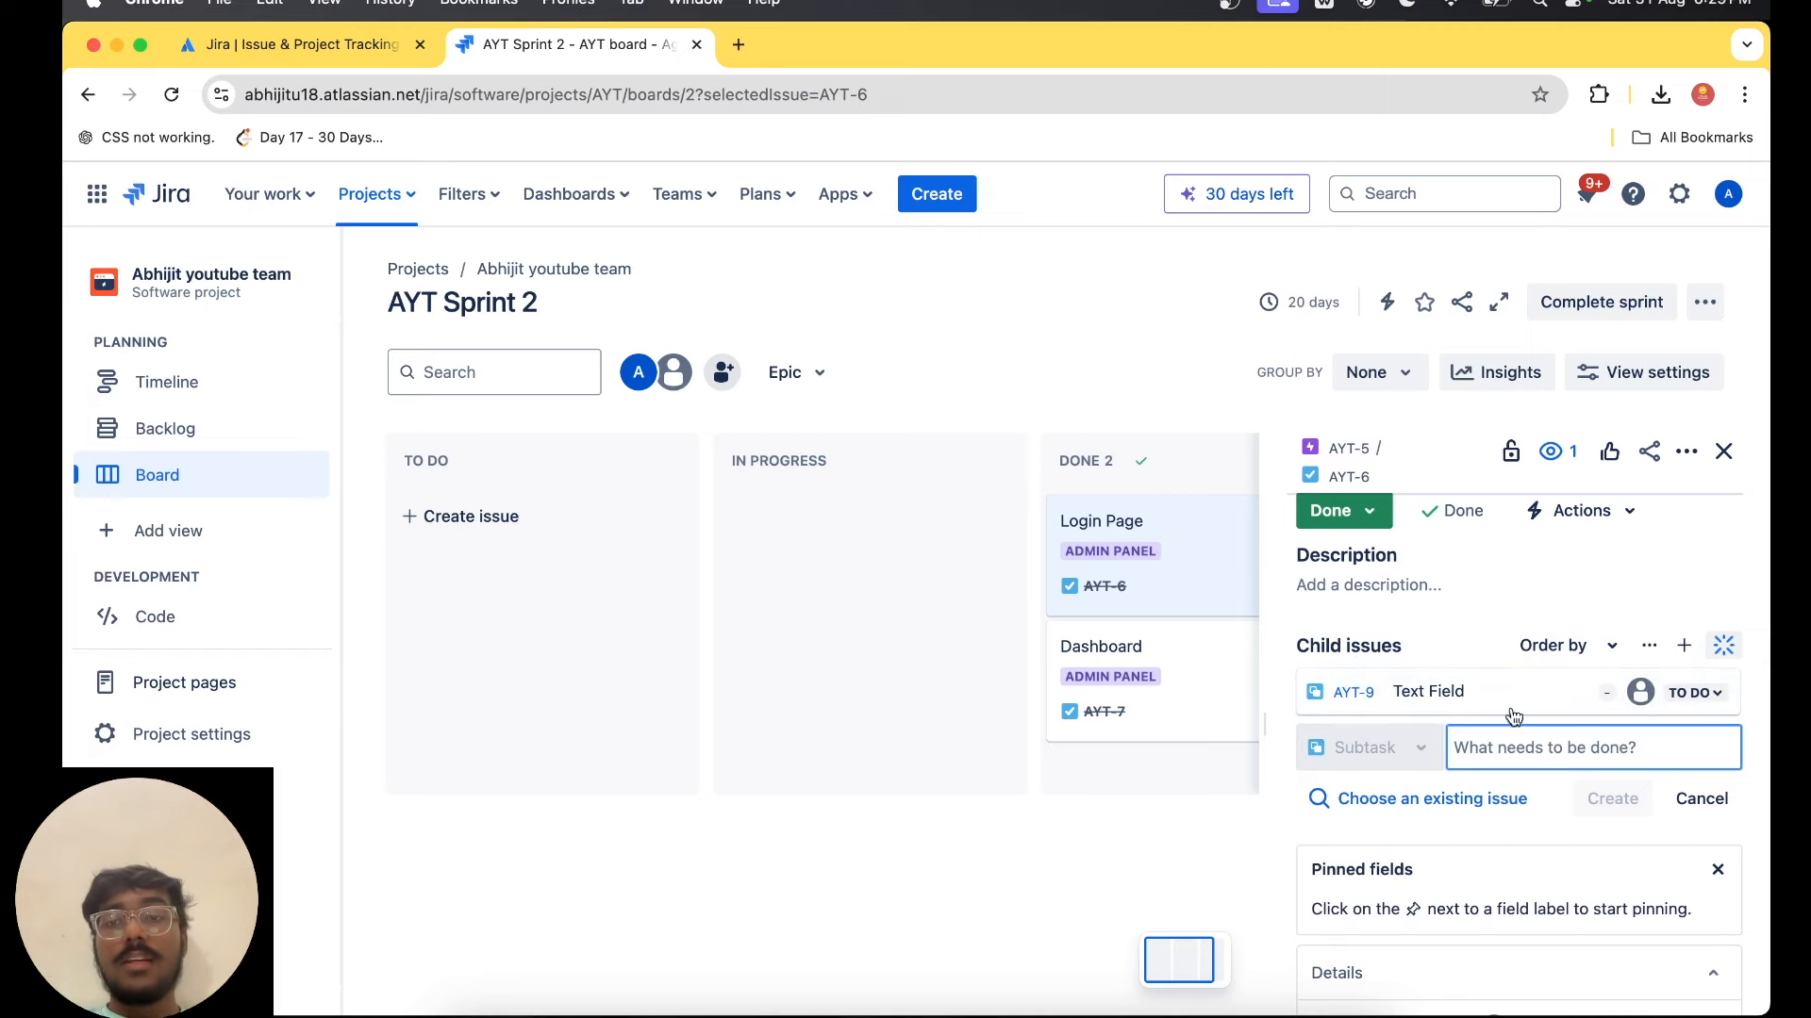
Set the Text Field subtask's status to Done and close the Login Page details.
{"action": "left_click", "coordinate": [1688, 694]}
{"action": "left_click", "coordinate": [1609, 775]}
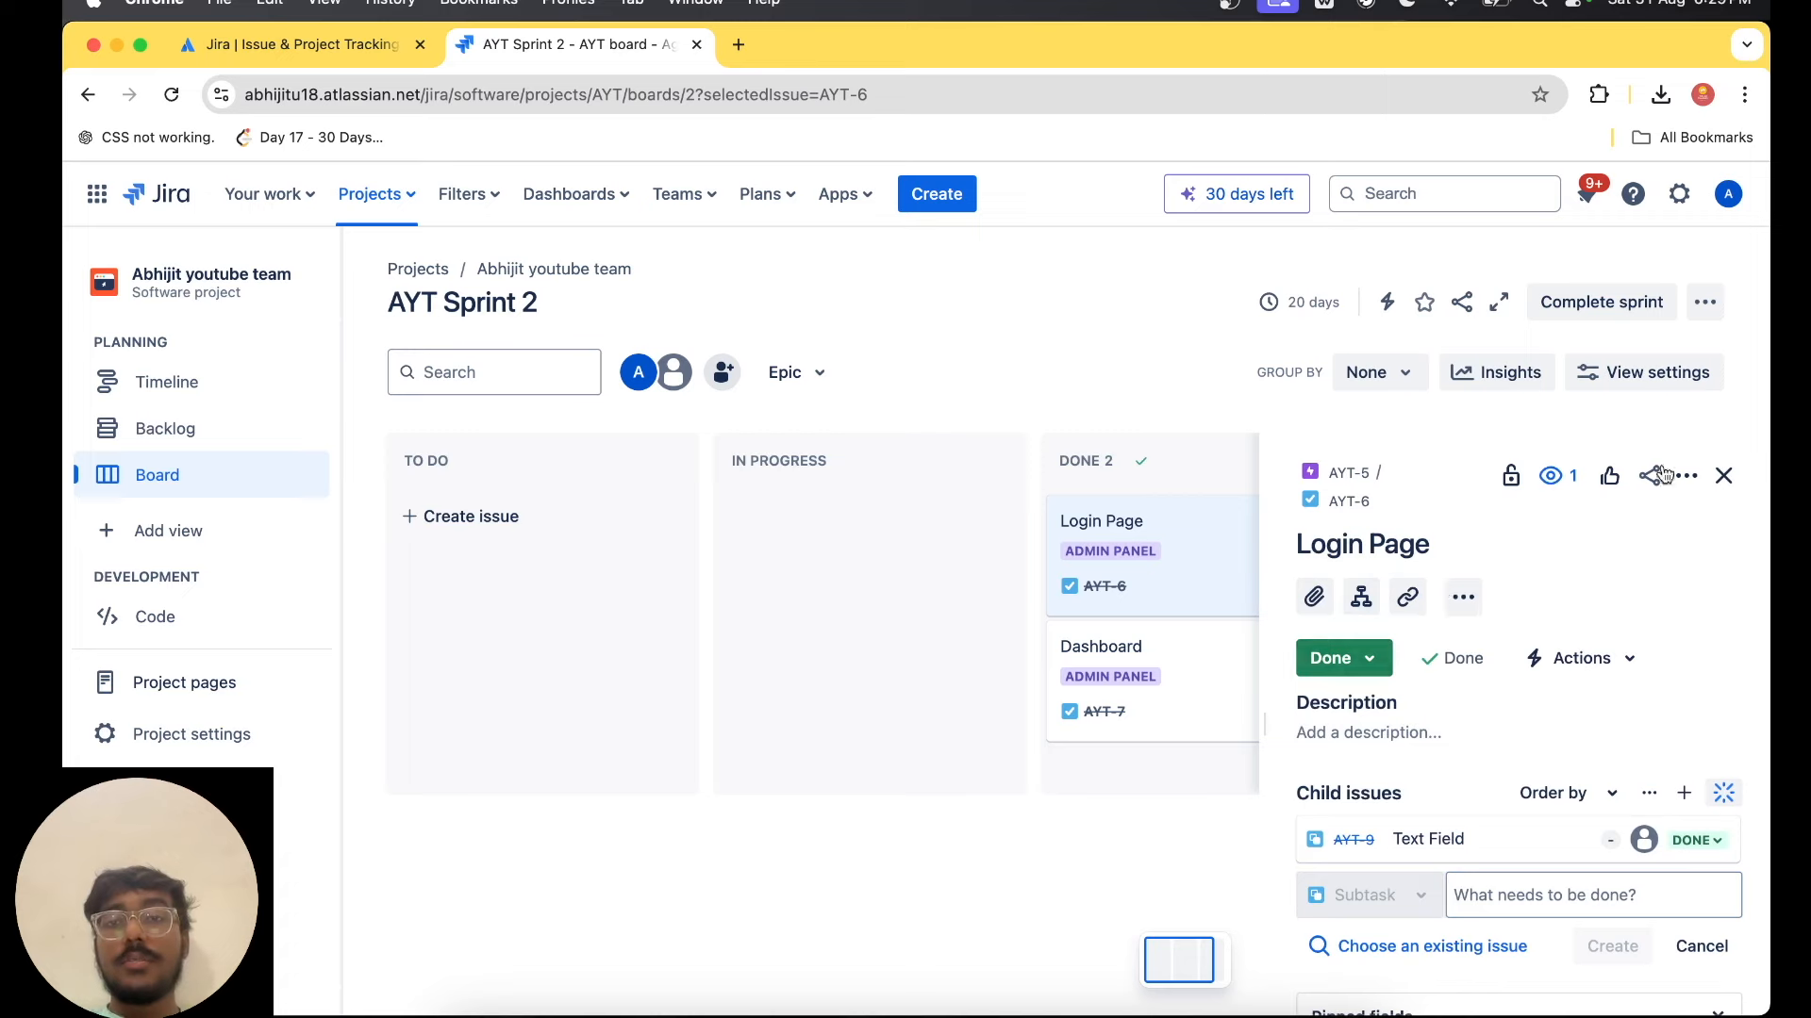
{"action": "left_click", "coordinate": [1724, 476]}
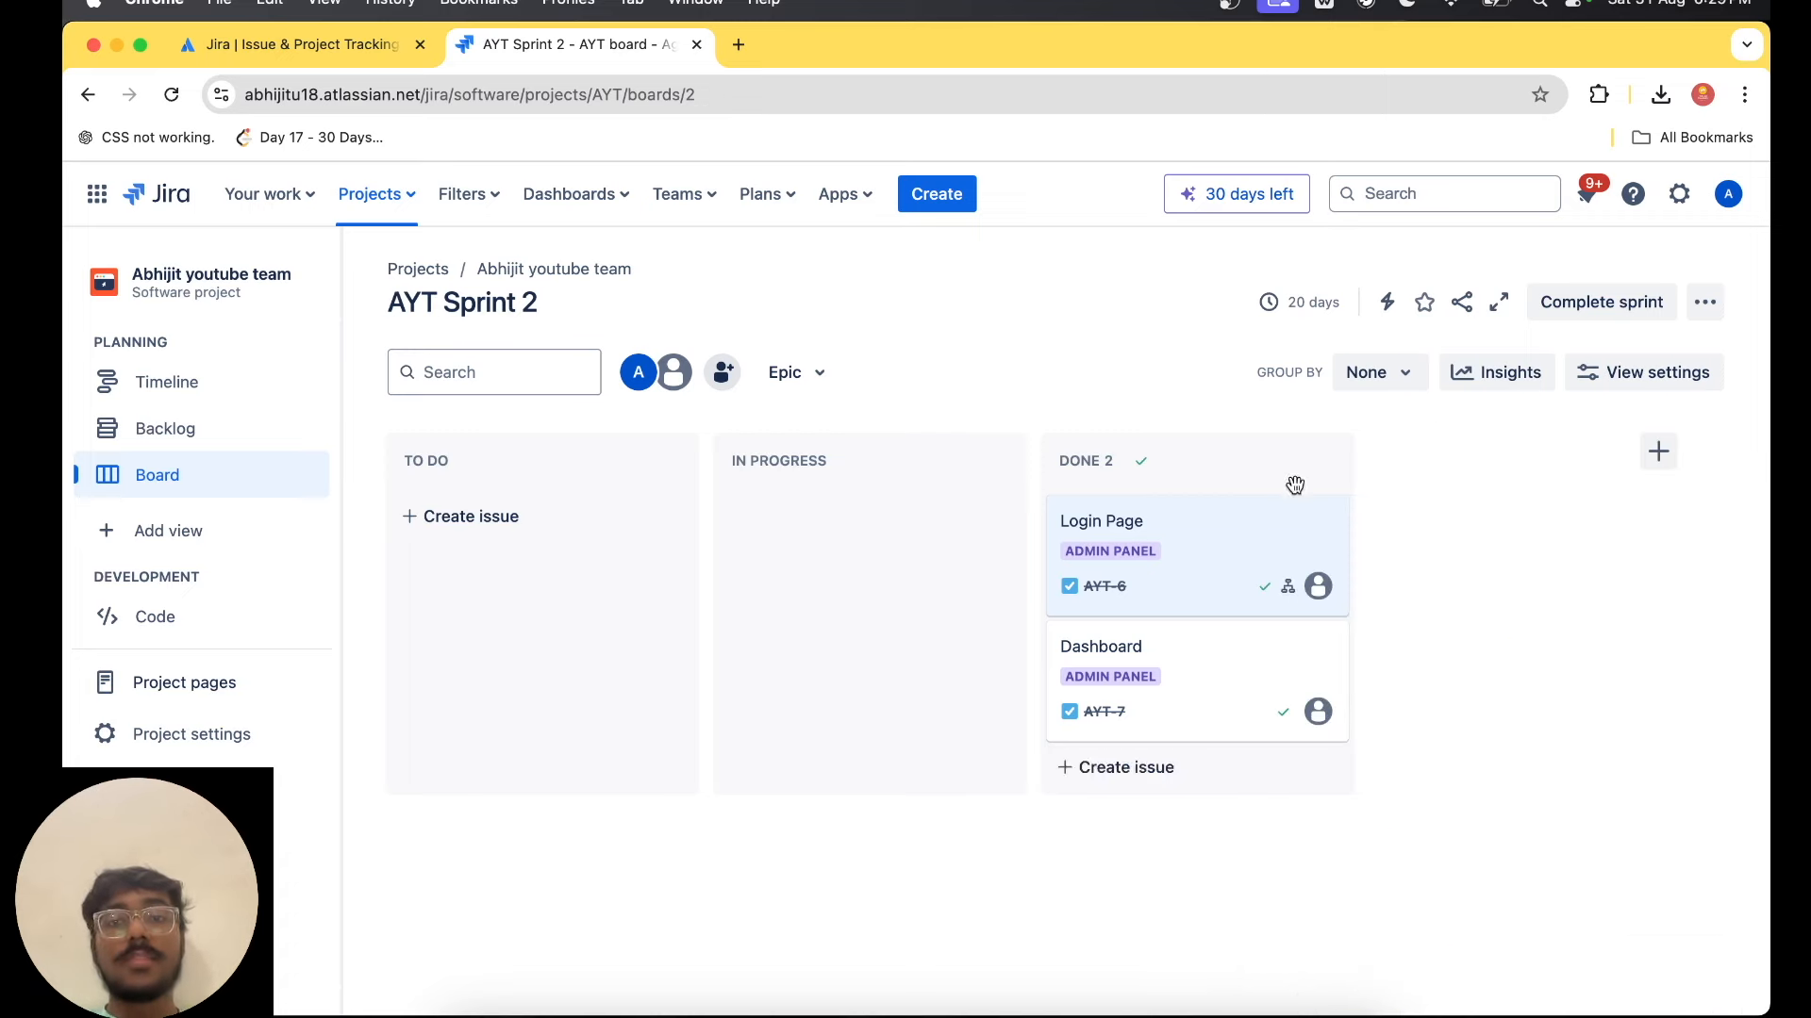
Reopen the Login Page task's details and complete AYT Sprint 2.
{"action": "left_click", "coordinate": [1105, 528]}
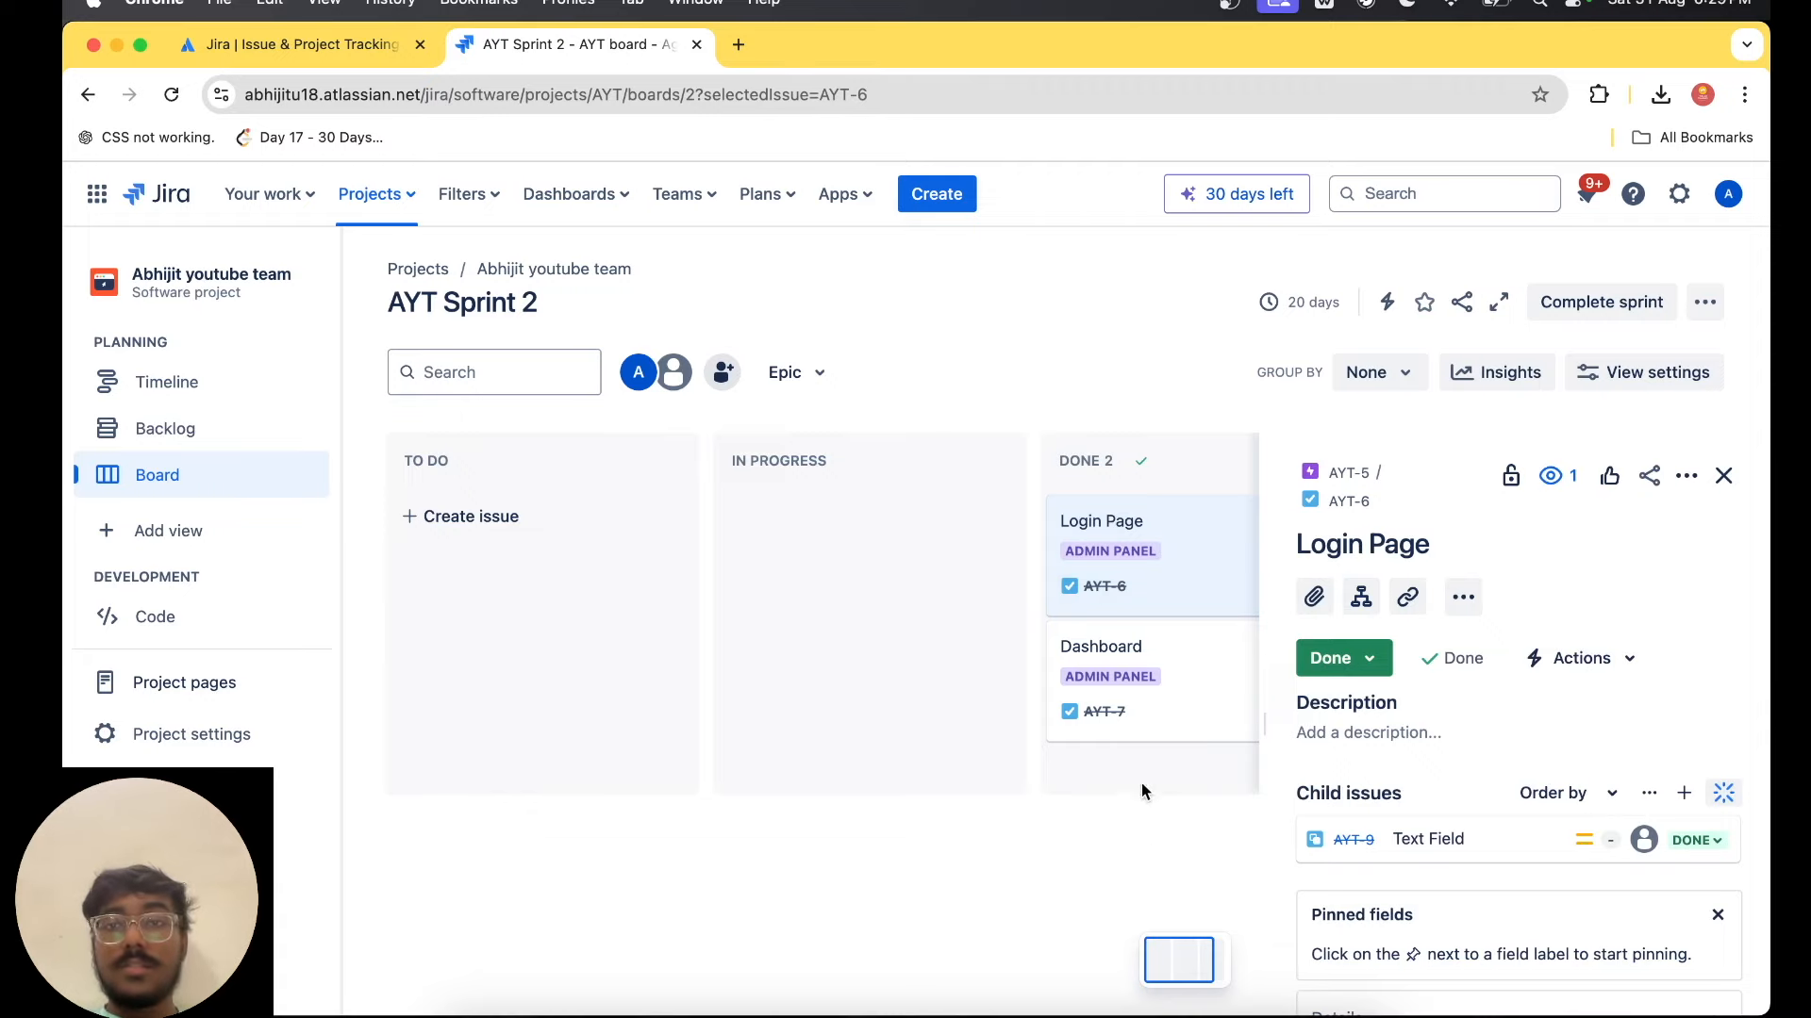
{"action": "left_click", "coordinate": [1612, 315]}
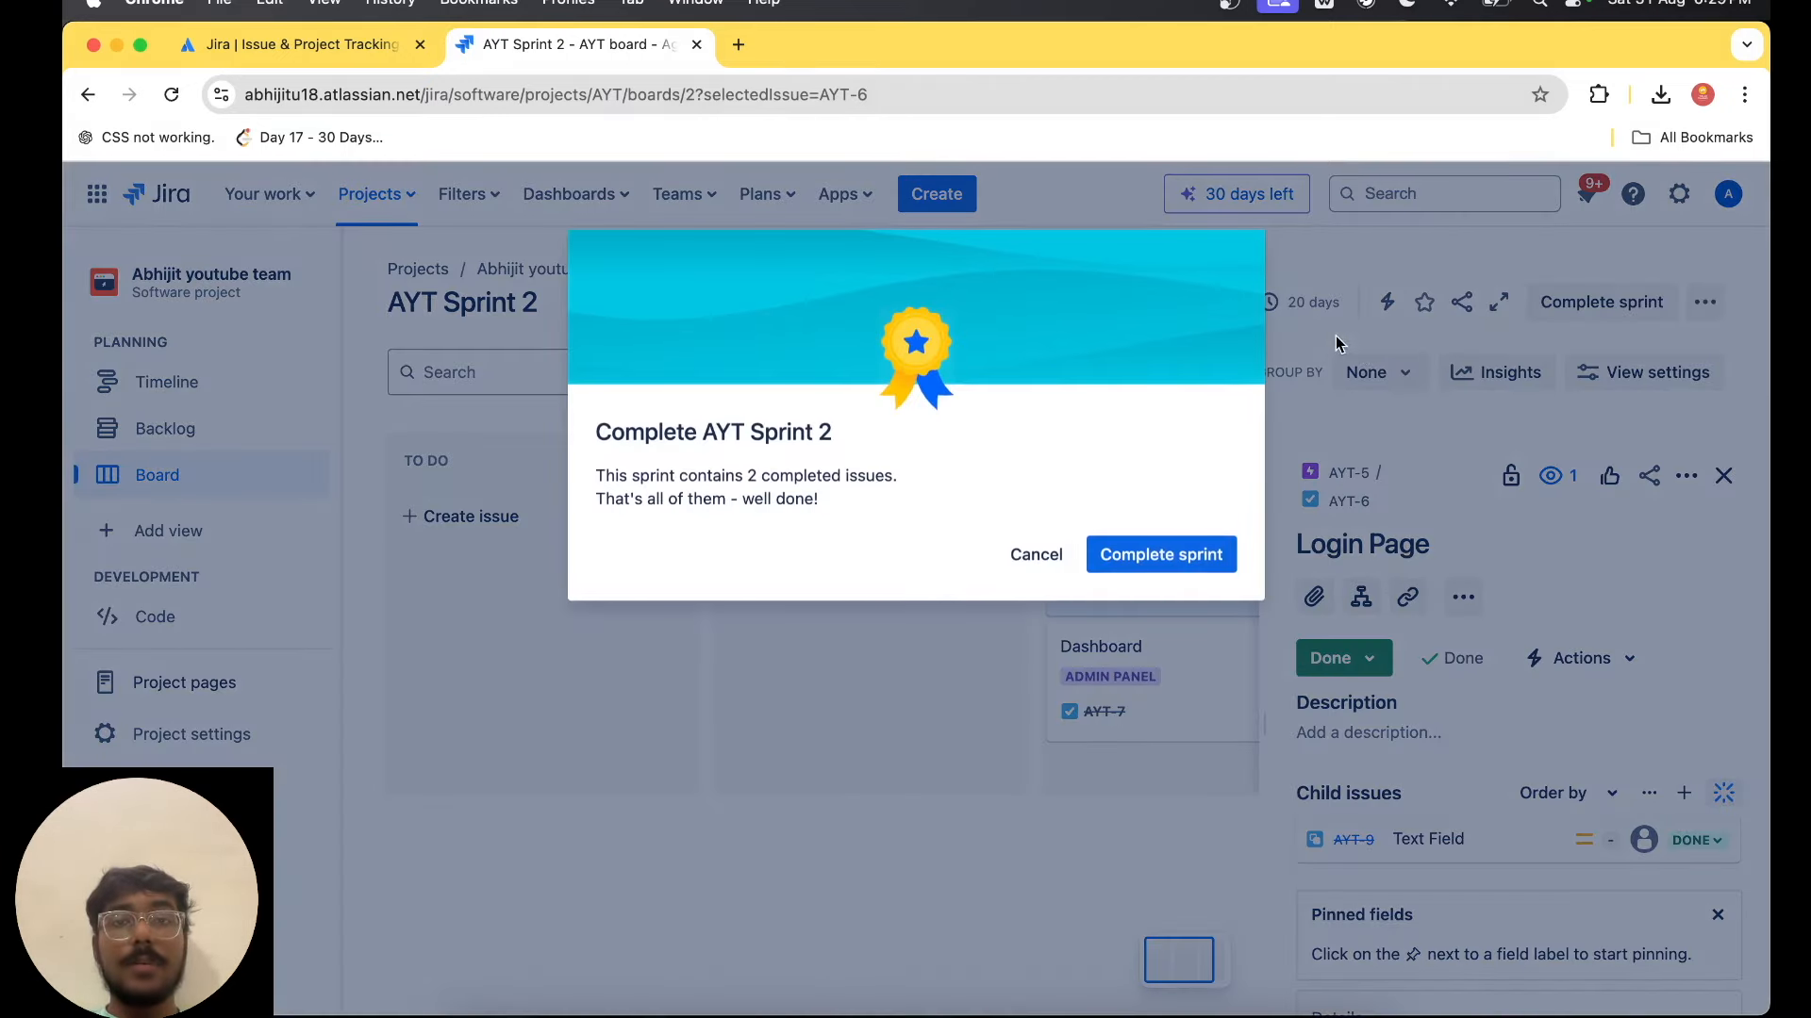
{"action": "left_click", "coordinate": [1141, 551]}
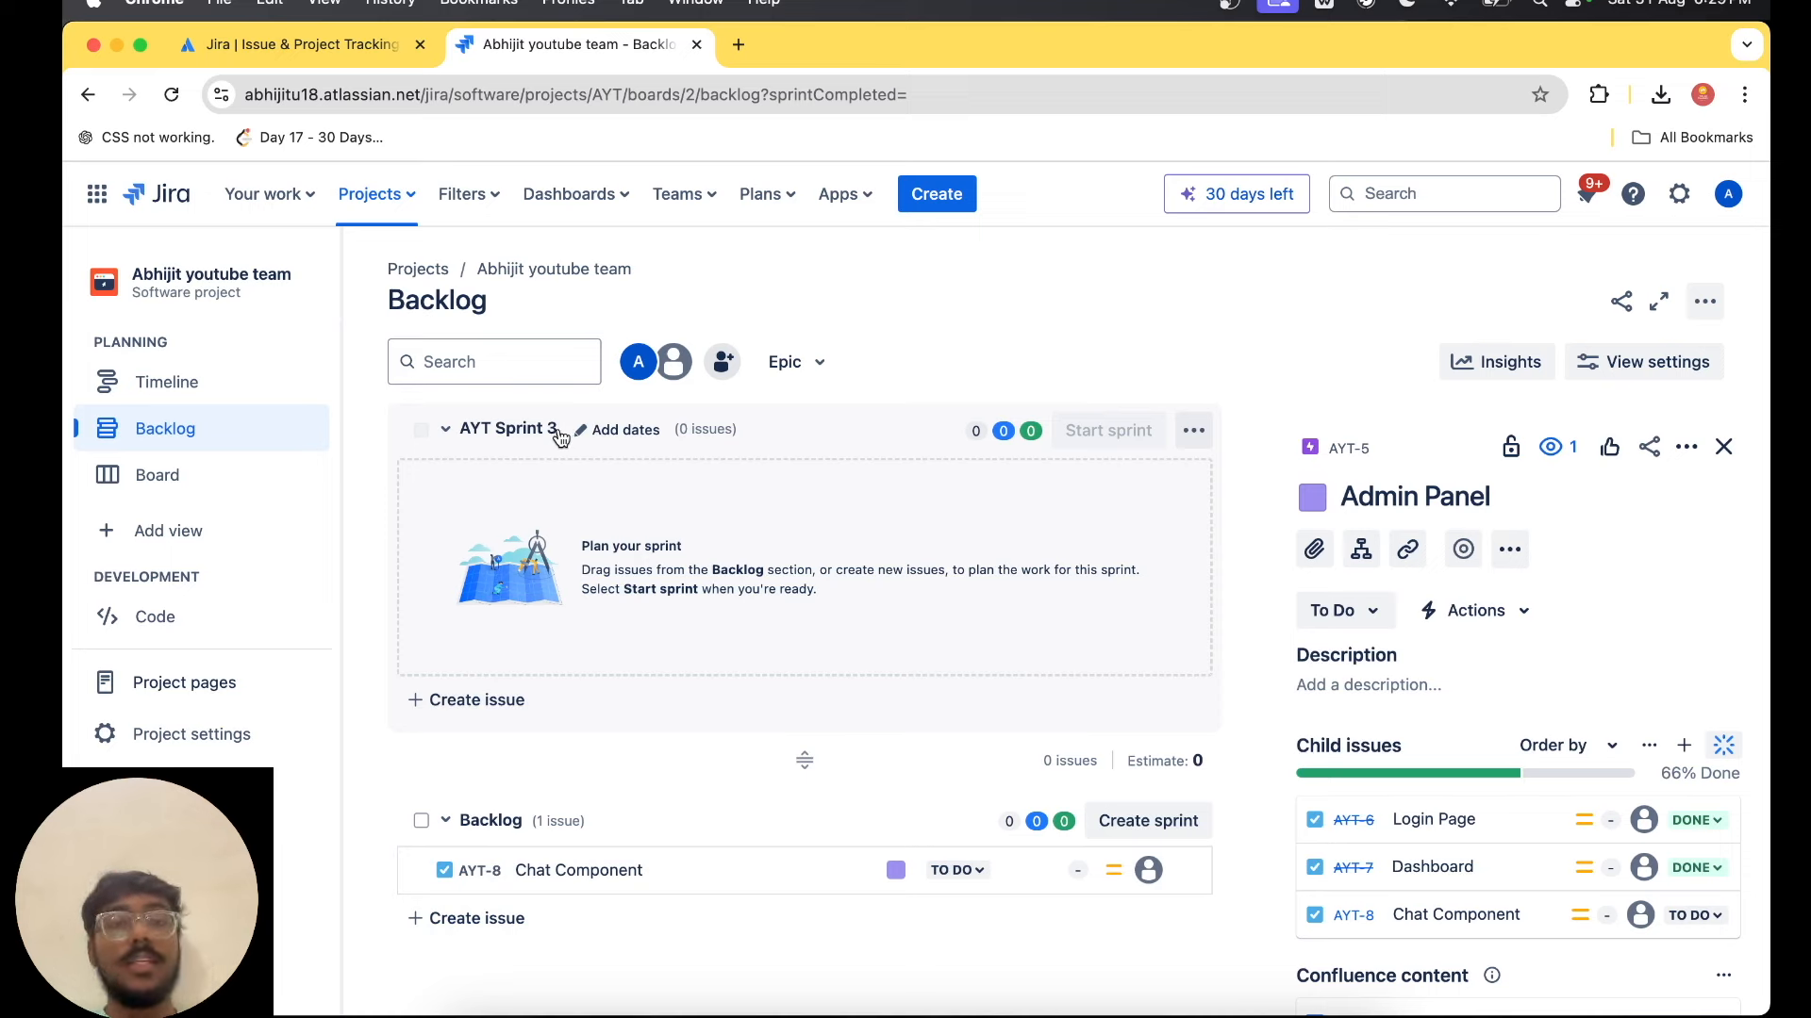
Show the epic panel beside the sprint list in the backlog.
{"action": "left_click", "coordinate": [790, 362]}
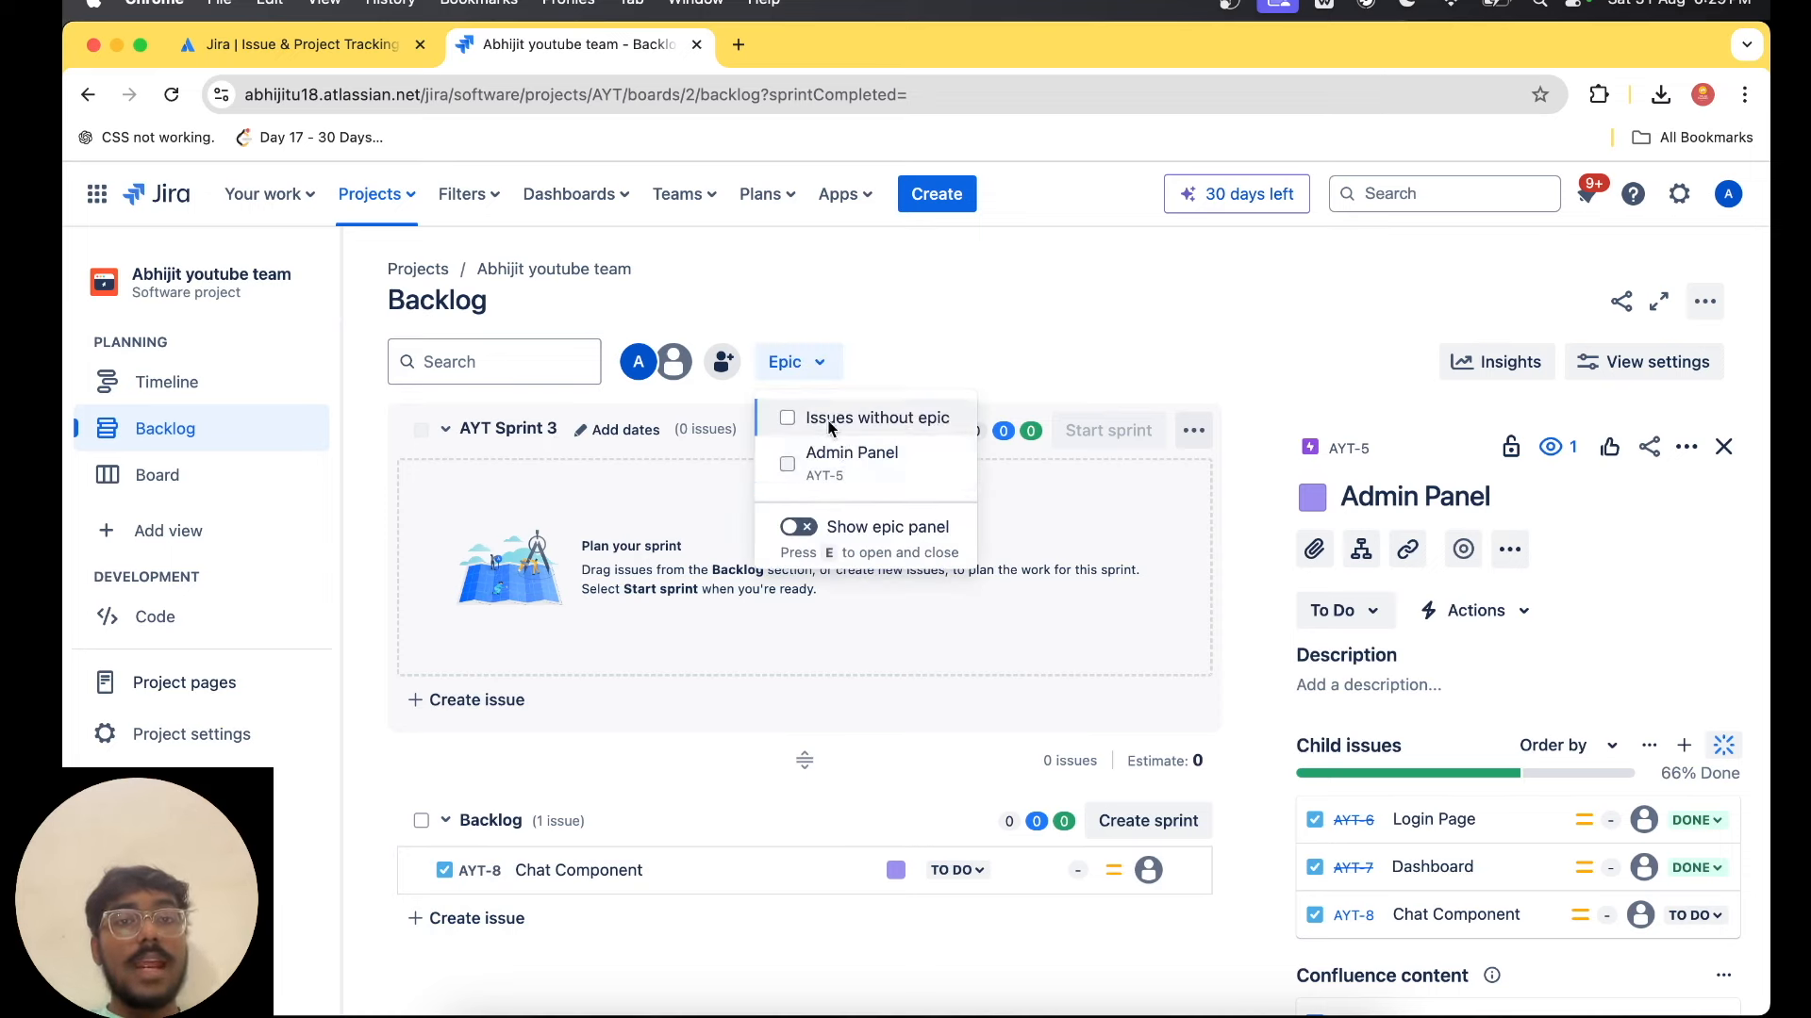
{"action": "left_click", "coordinate": [808, 540]}
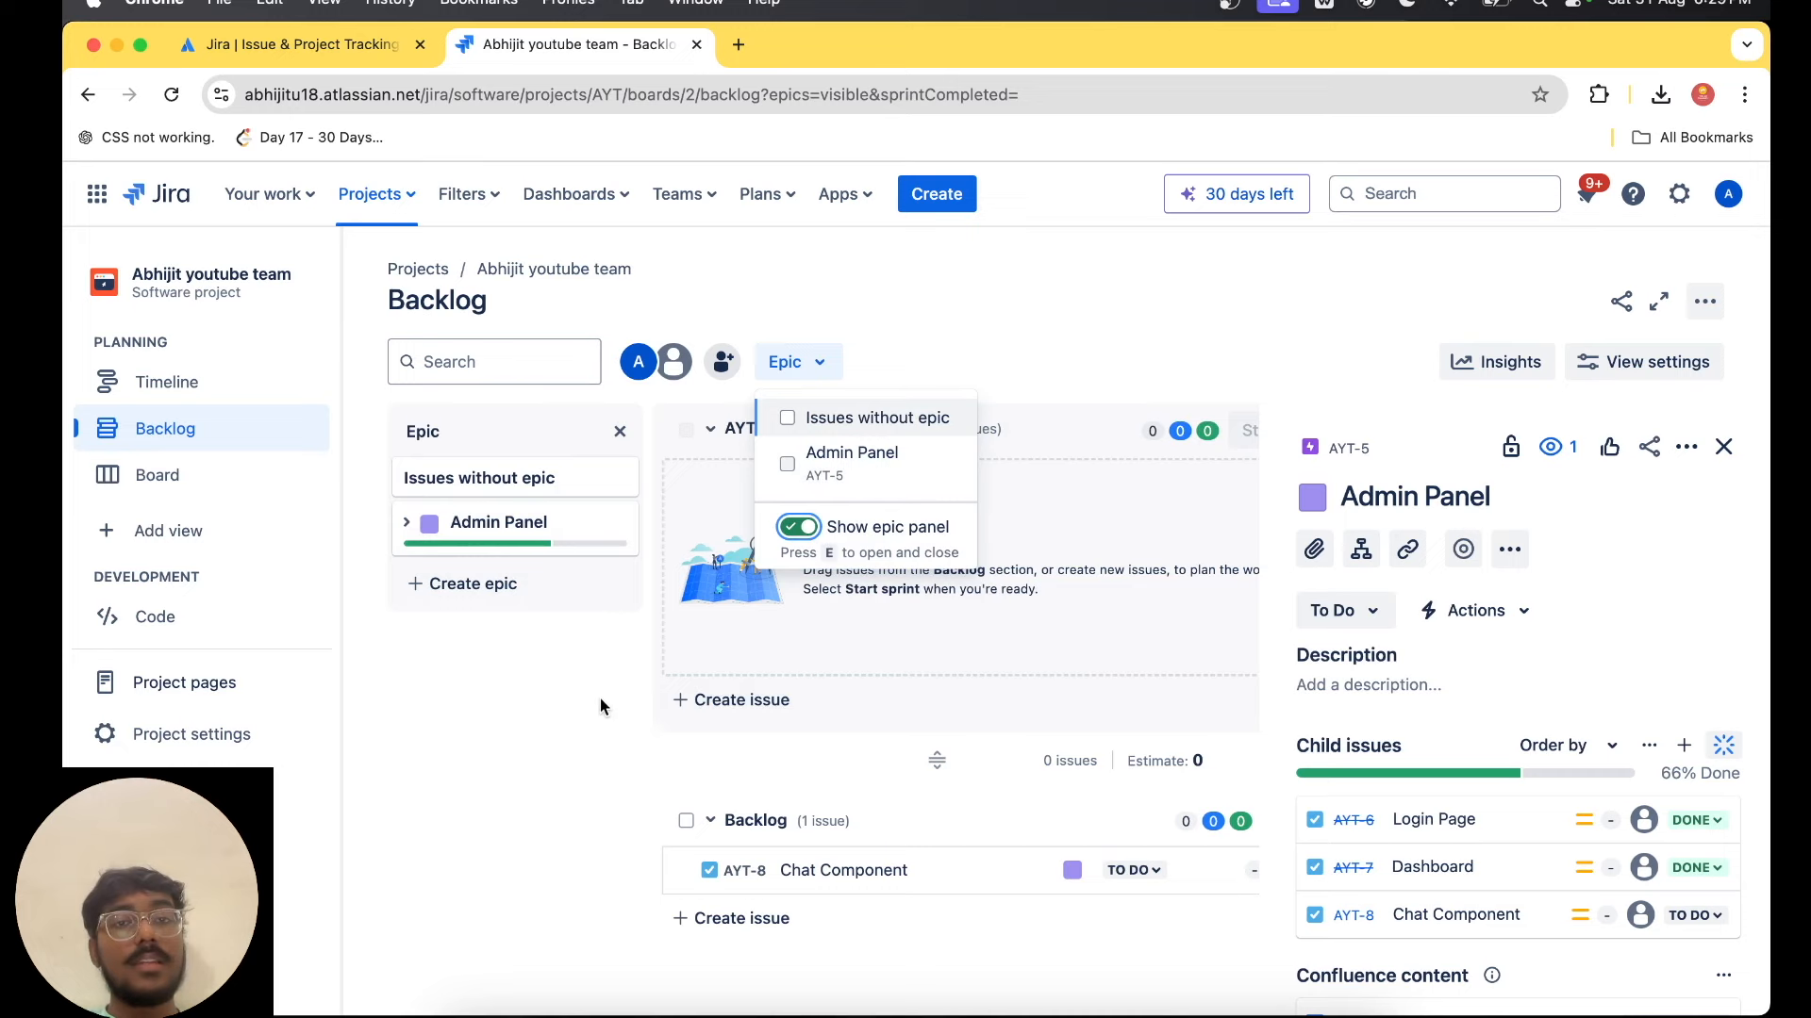
{"action": "left_click", "coordinate": [546, 727]}
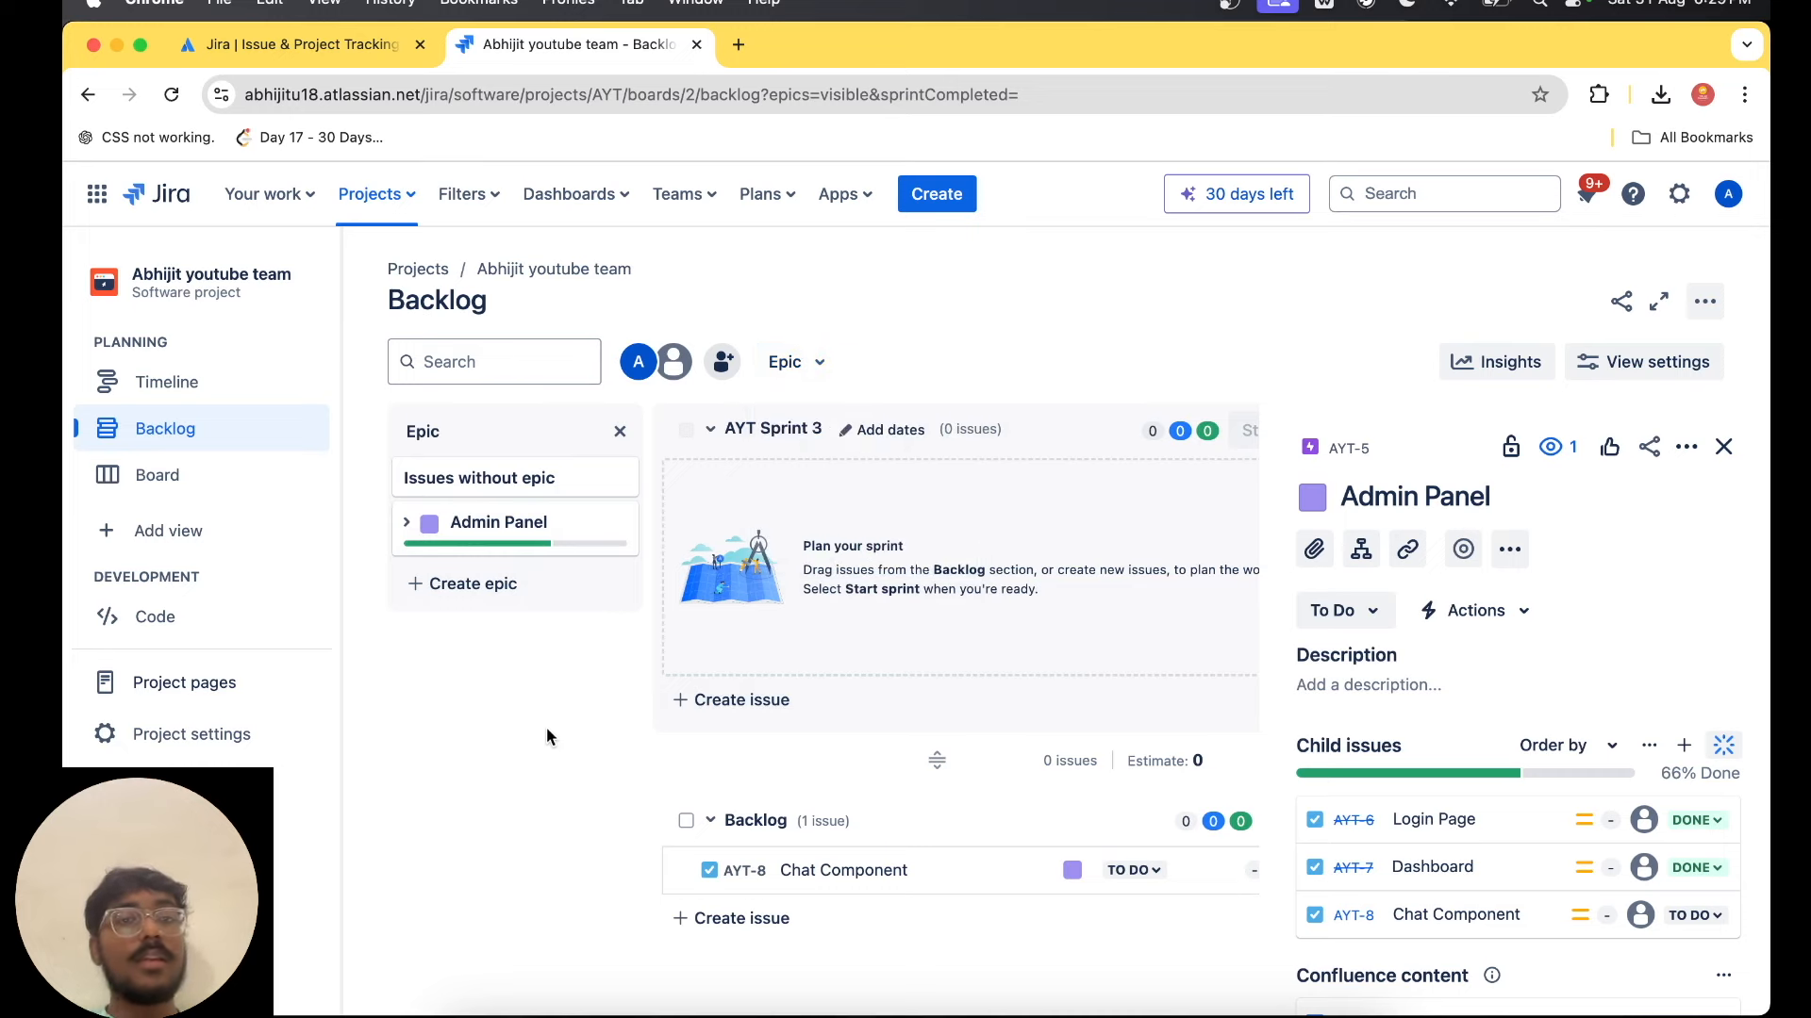
Create three new epics named "Mobile App", "Backend" and "Figma Design".
{"action": "left_click", "coordinate": [472, 584]}
{"action": "type", "text": "M"}
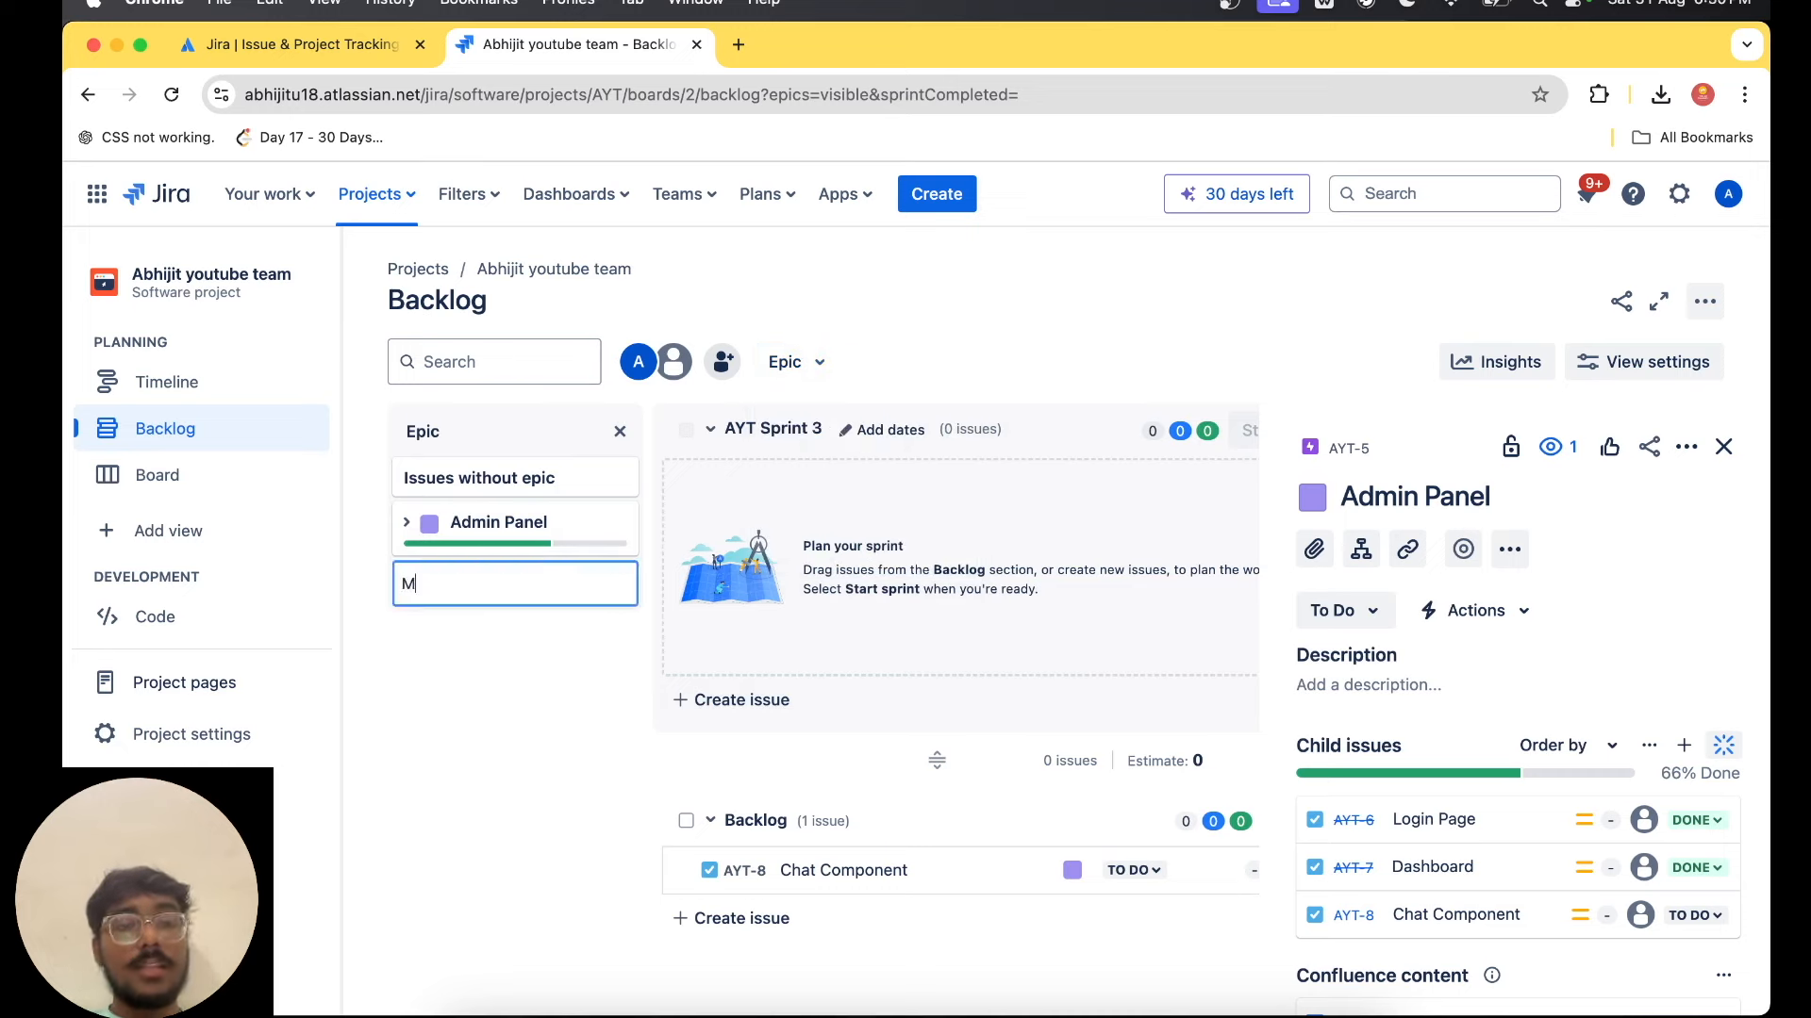
{"action": "type", "text": "obile App"}
{"action": "key", "text": "Return"}
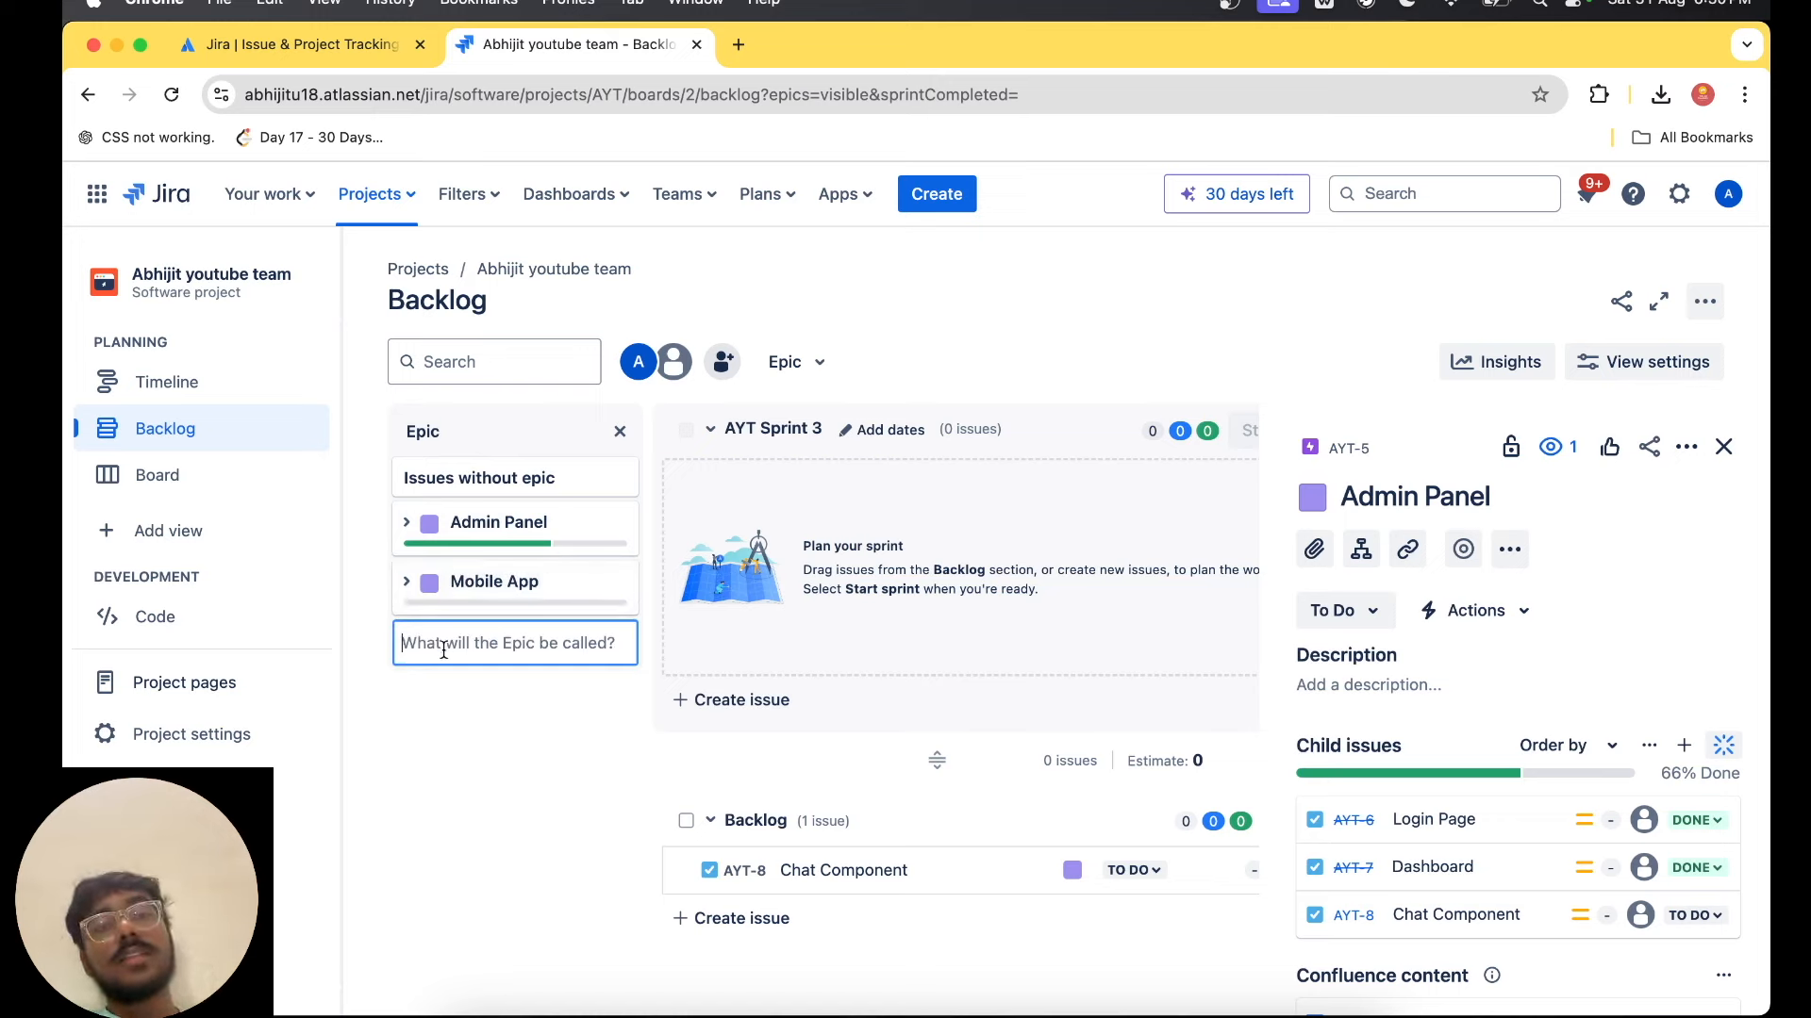
{"action": "type", "text": "Backend"}
{"action": "key", "text": "Return"}
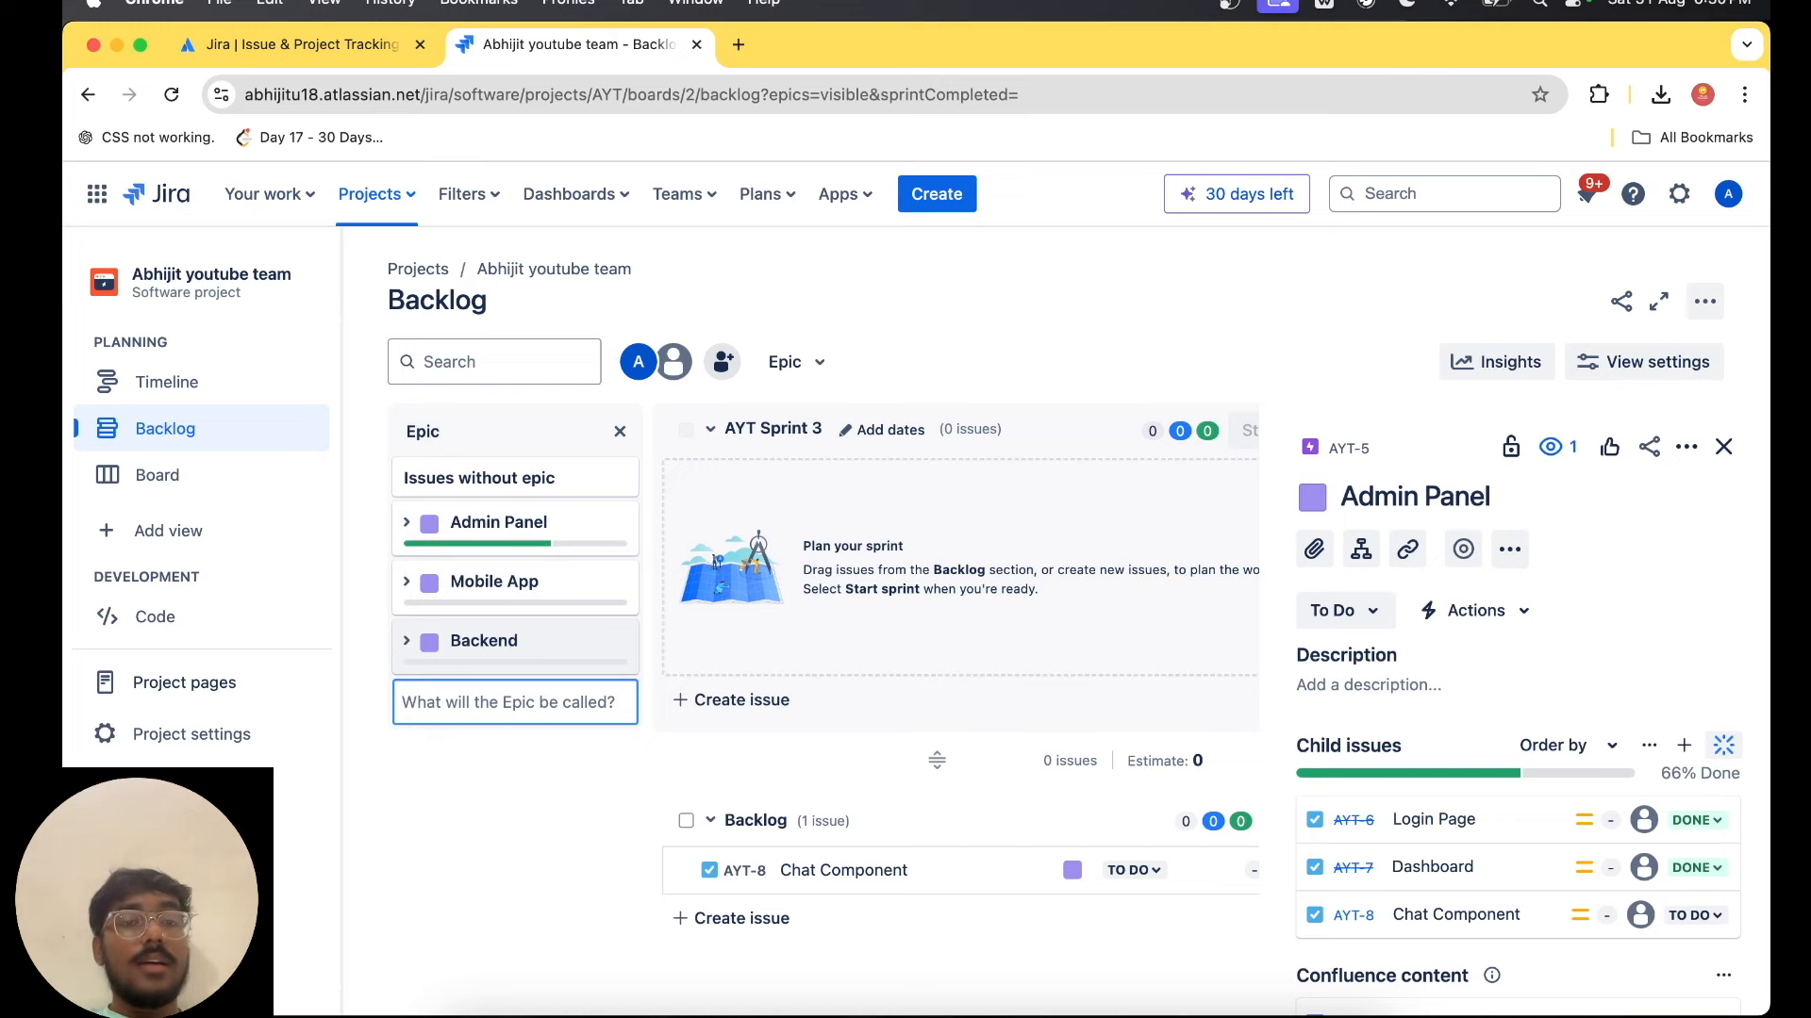
{"action": "type", "text": "Figma"}
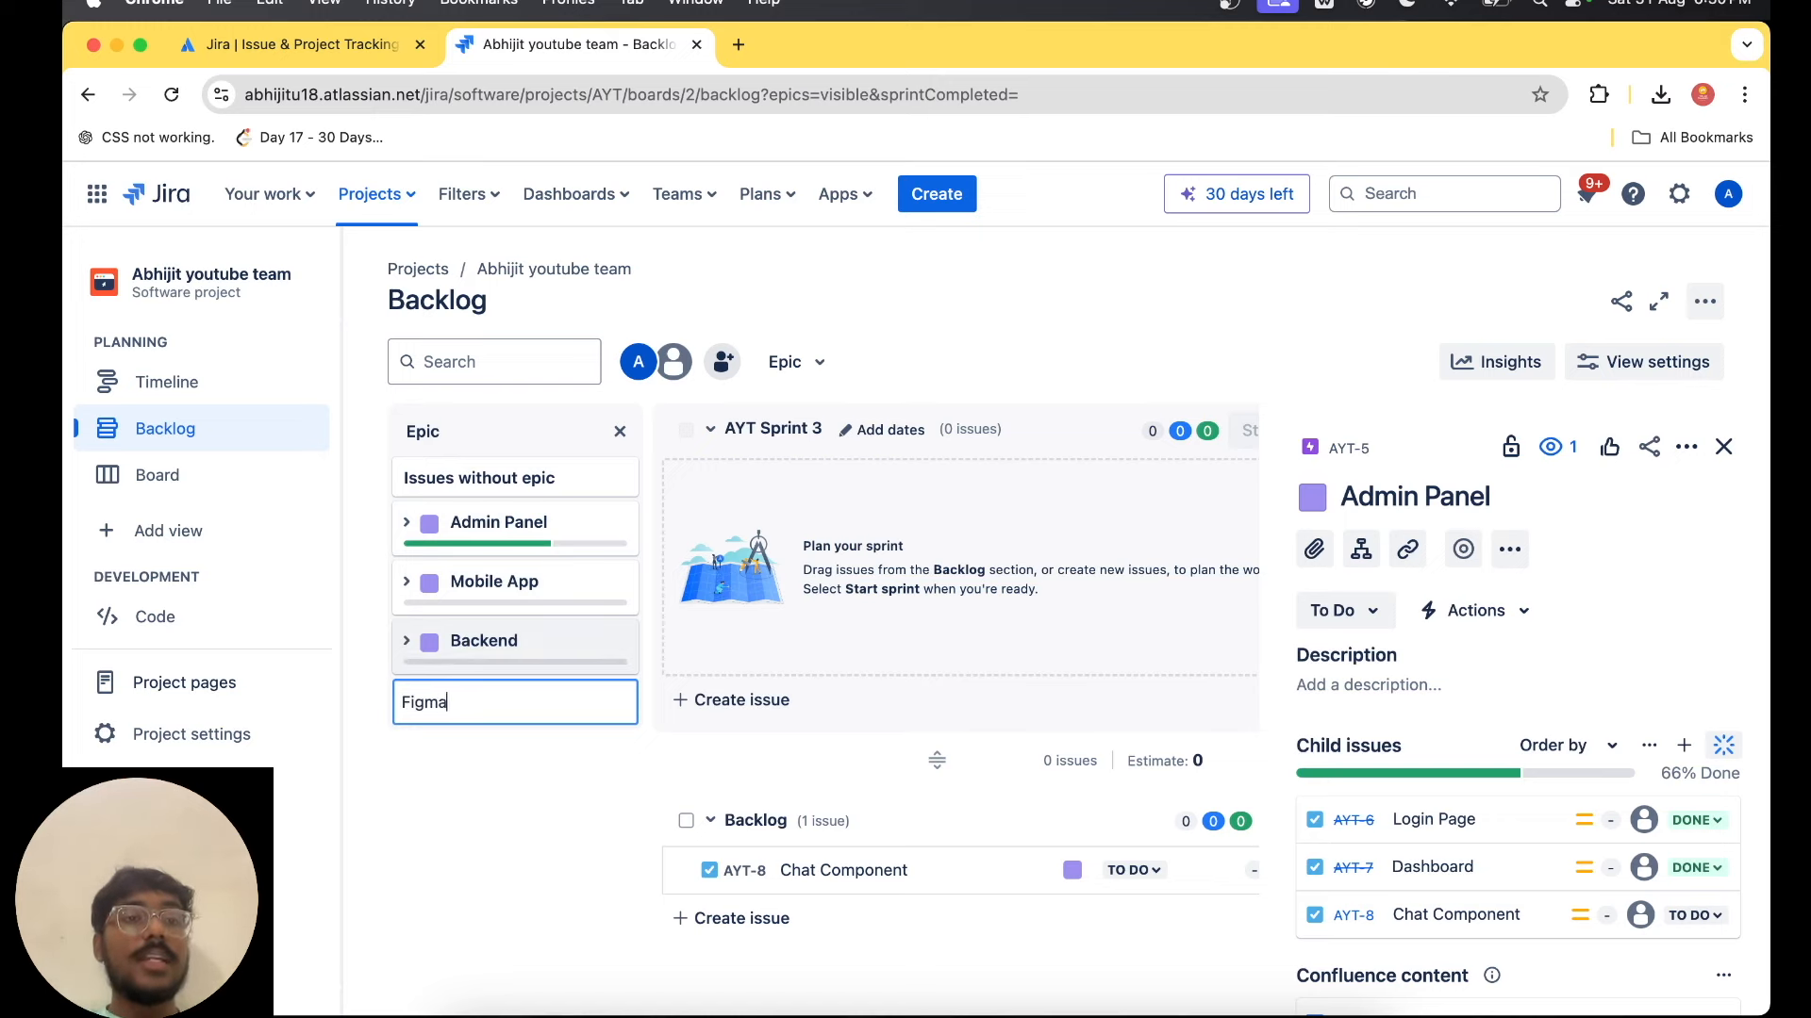
{"action": "type", "text": " Desig"}
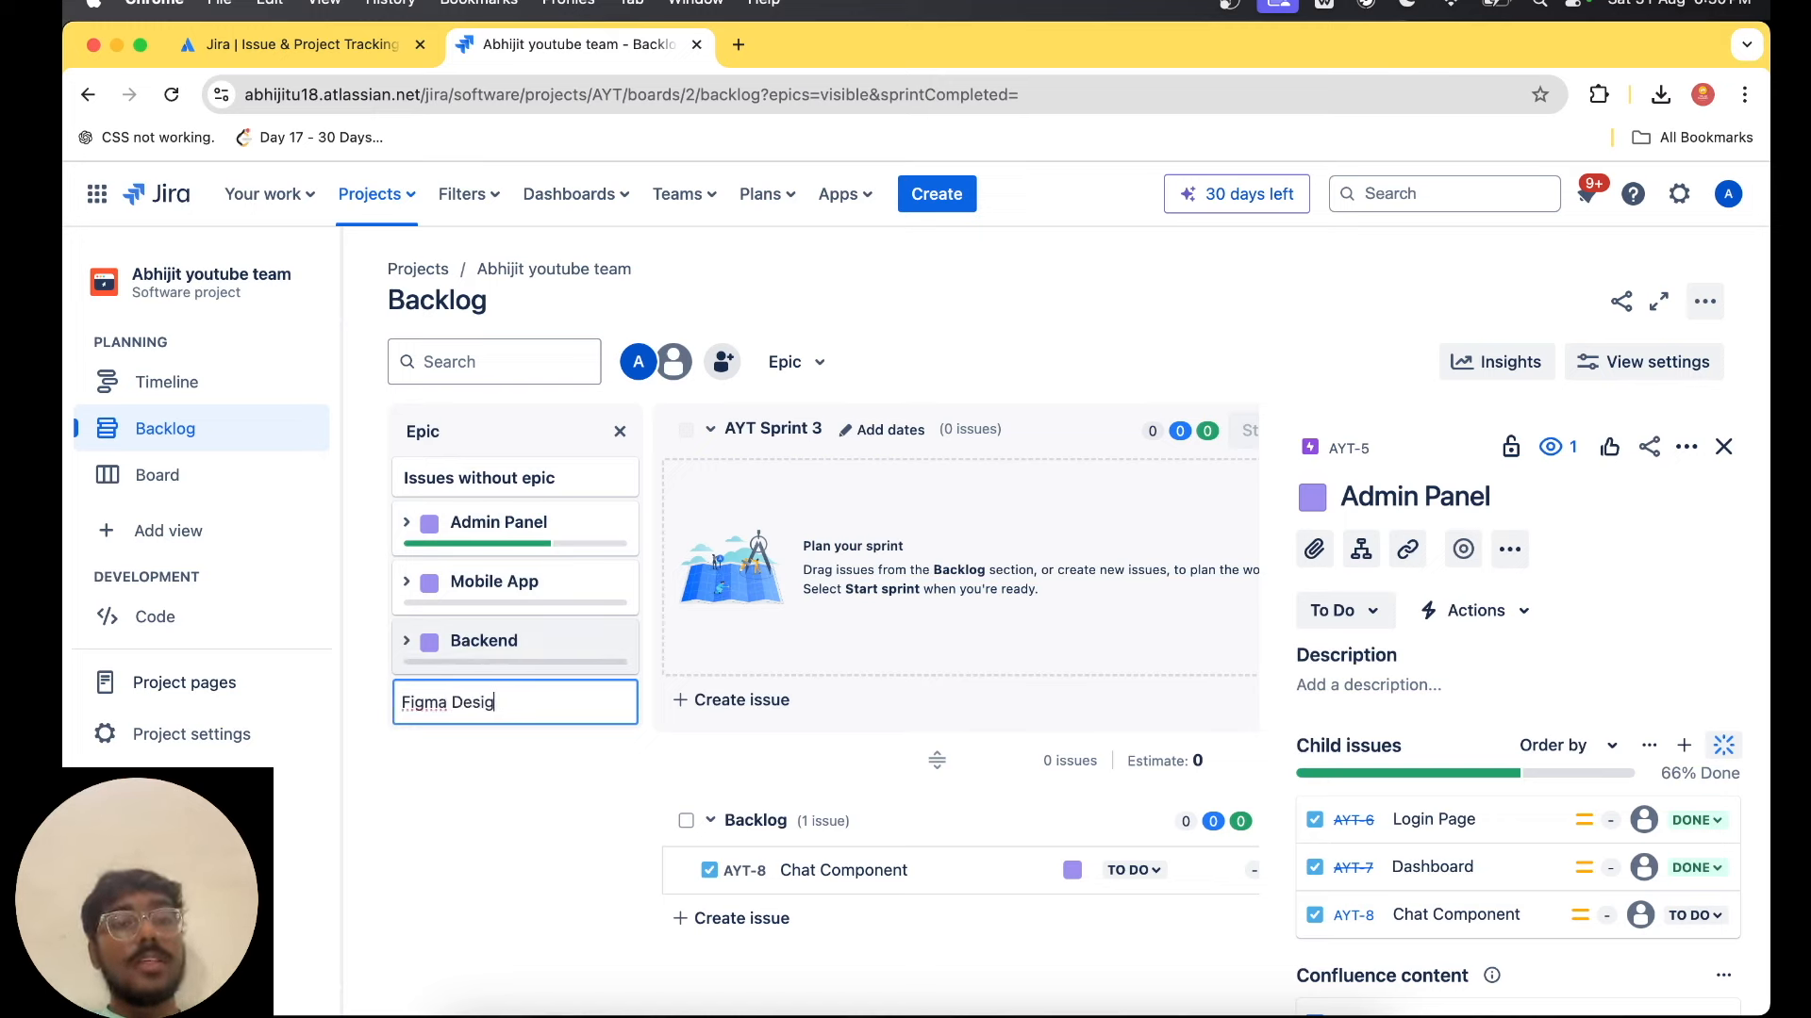
{"action": "type", "text": "n"}
{"action": "key", "text": "Return"}
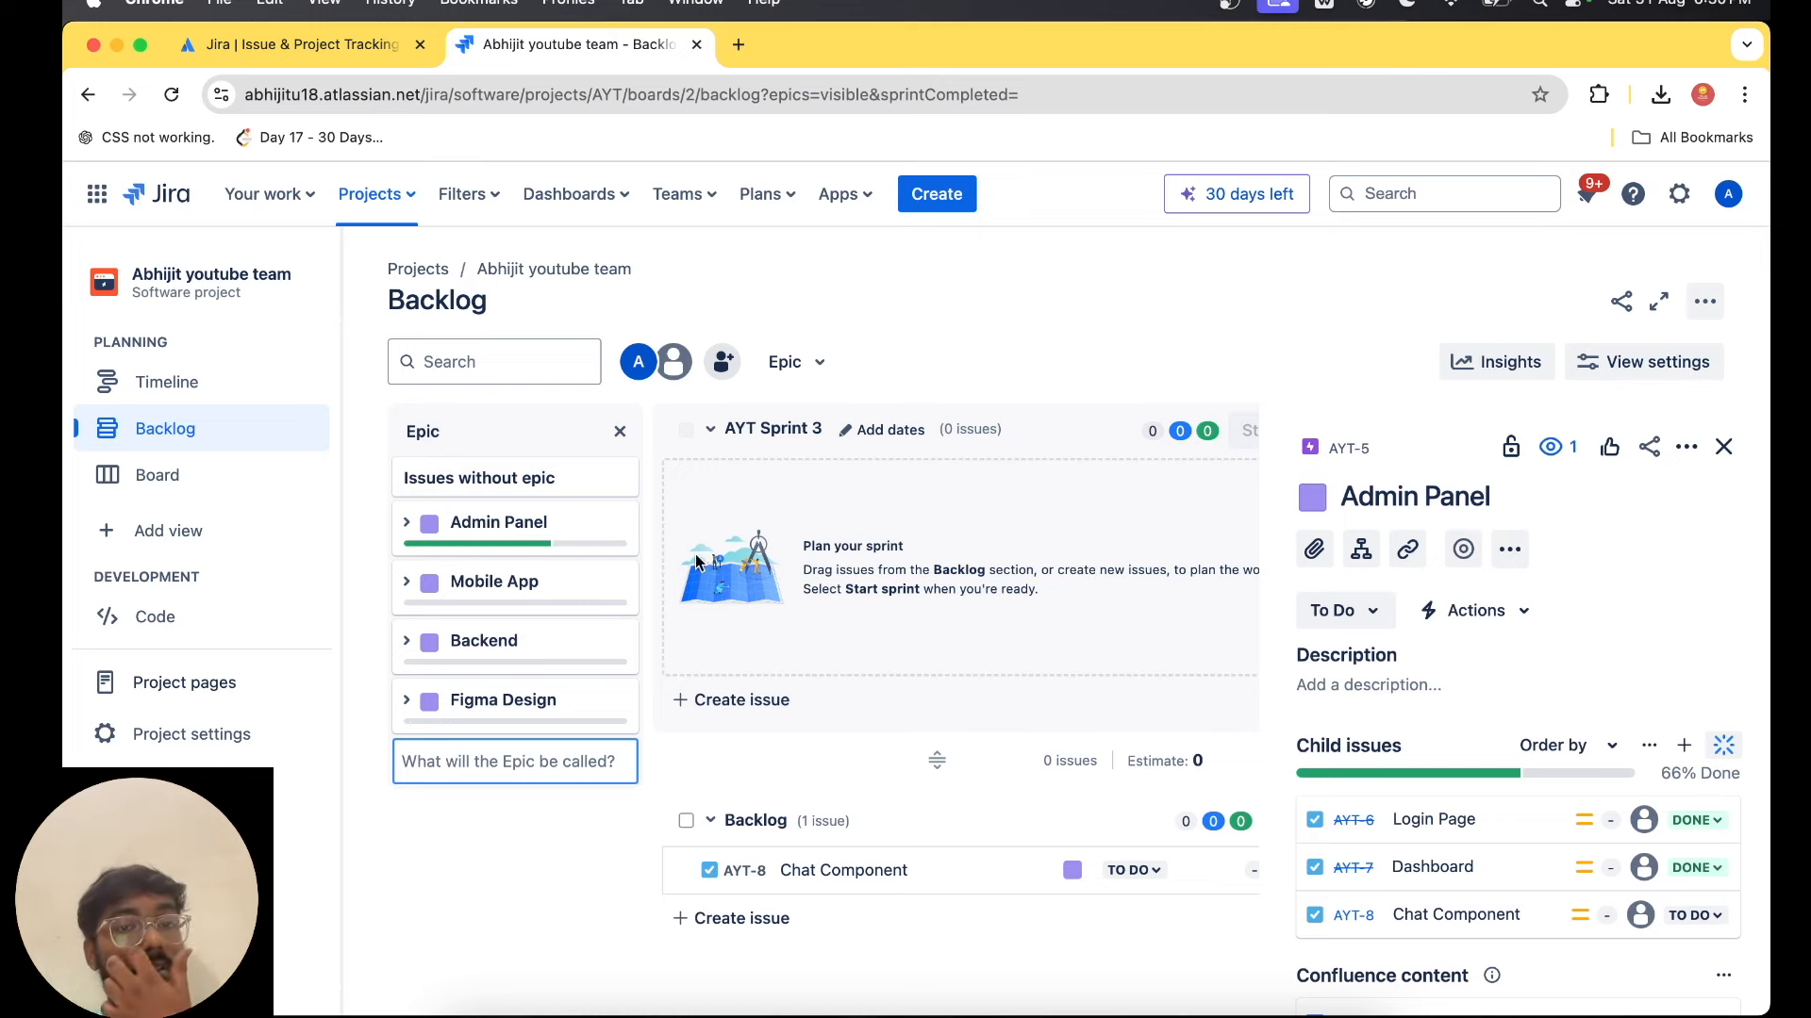
Examine the issue types offered for a new issue in AYT Sprint 3, trying Story and Bug.
{"action": "scroll", "coordinate": [941, 572], "scroll_direction": "right", "scroll_amount": 2}
{"action": "scroll", "coordinate": [942, 571], "scroll_direction": "left", "scroll_amount": 2}
{"action": "left_click", "coordinate": [732, 698]}
{"action": "scroll", "coordinate": [876, 700], "scroll_direction": "right", "scroll_amount": 3}
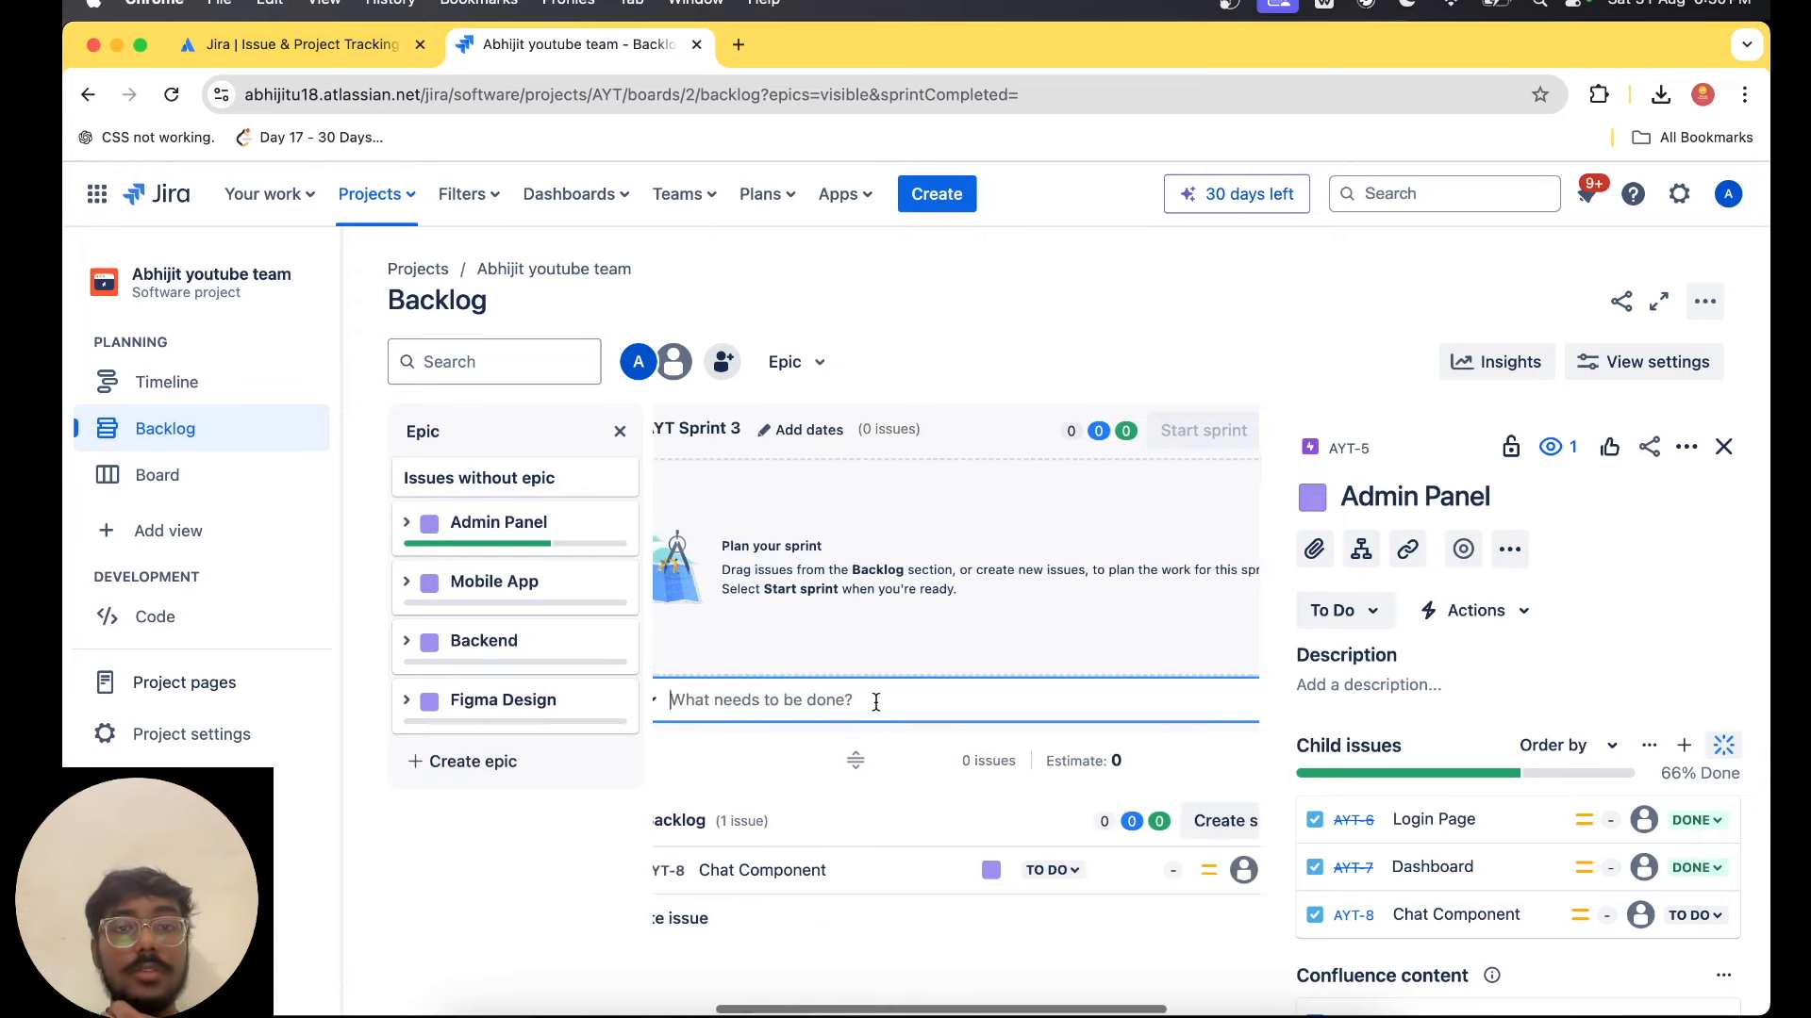
{"action": "scroll", "coordinate": [876, 700], "scroll_direction": "left", "scroll_amount": 3}
{"action": "left_click", "coordinate": [725, 700]}
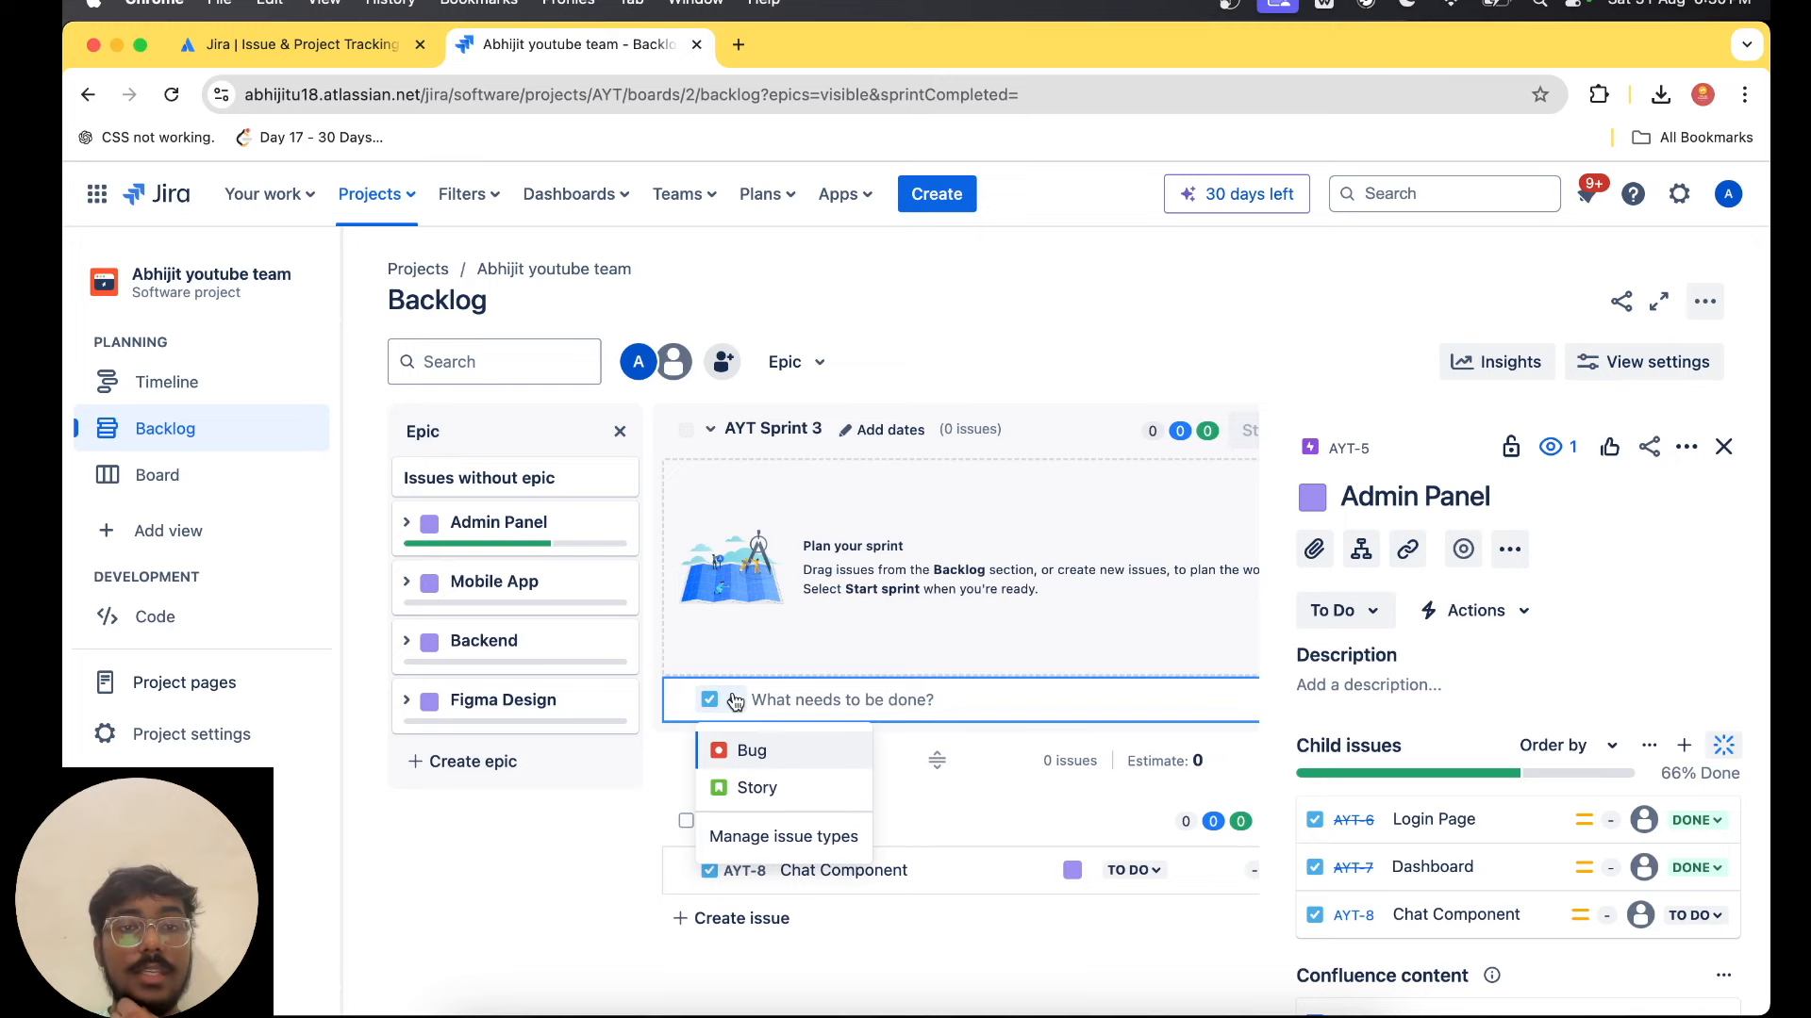
{"action": "left_click", "coordinate": [790, 779]}
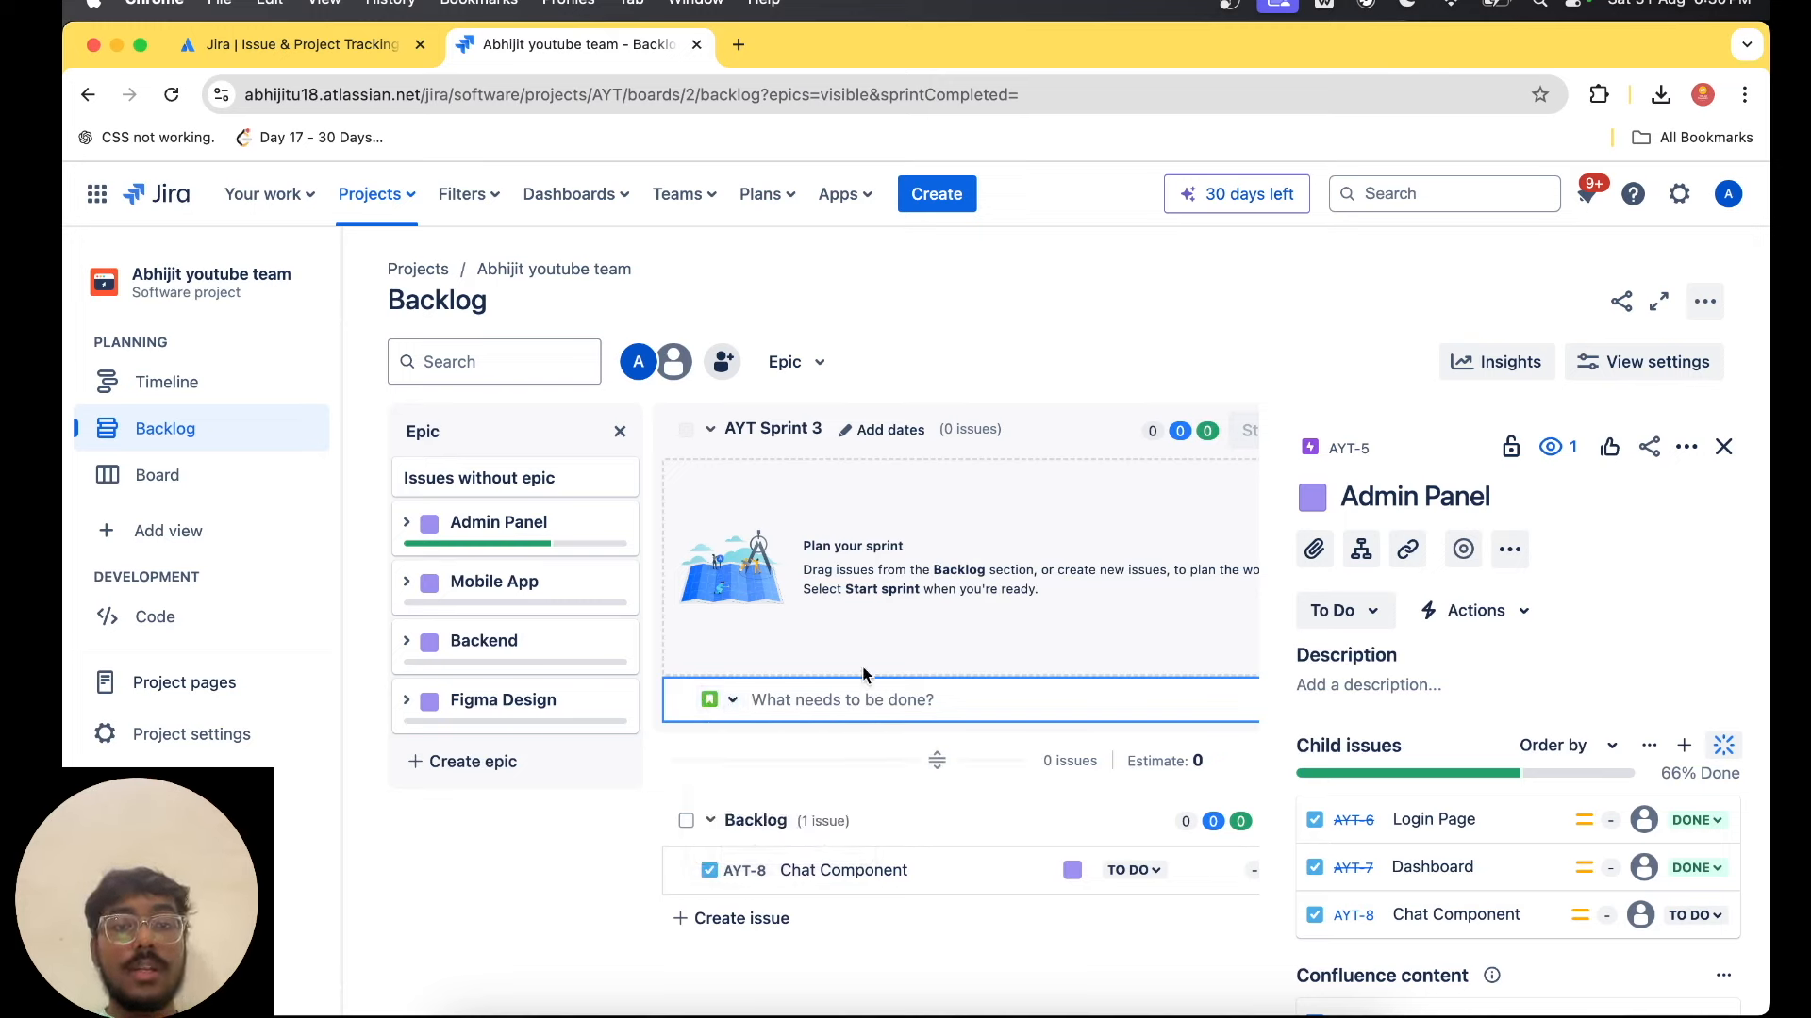
{"action": "left_click", "coordinate": [724, 700]}
{"action": "left_click", "coordinate": [763, 788]}
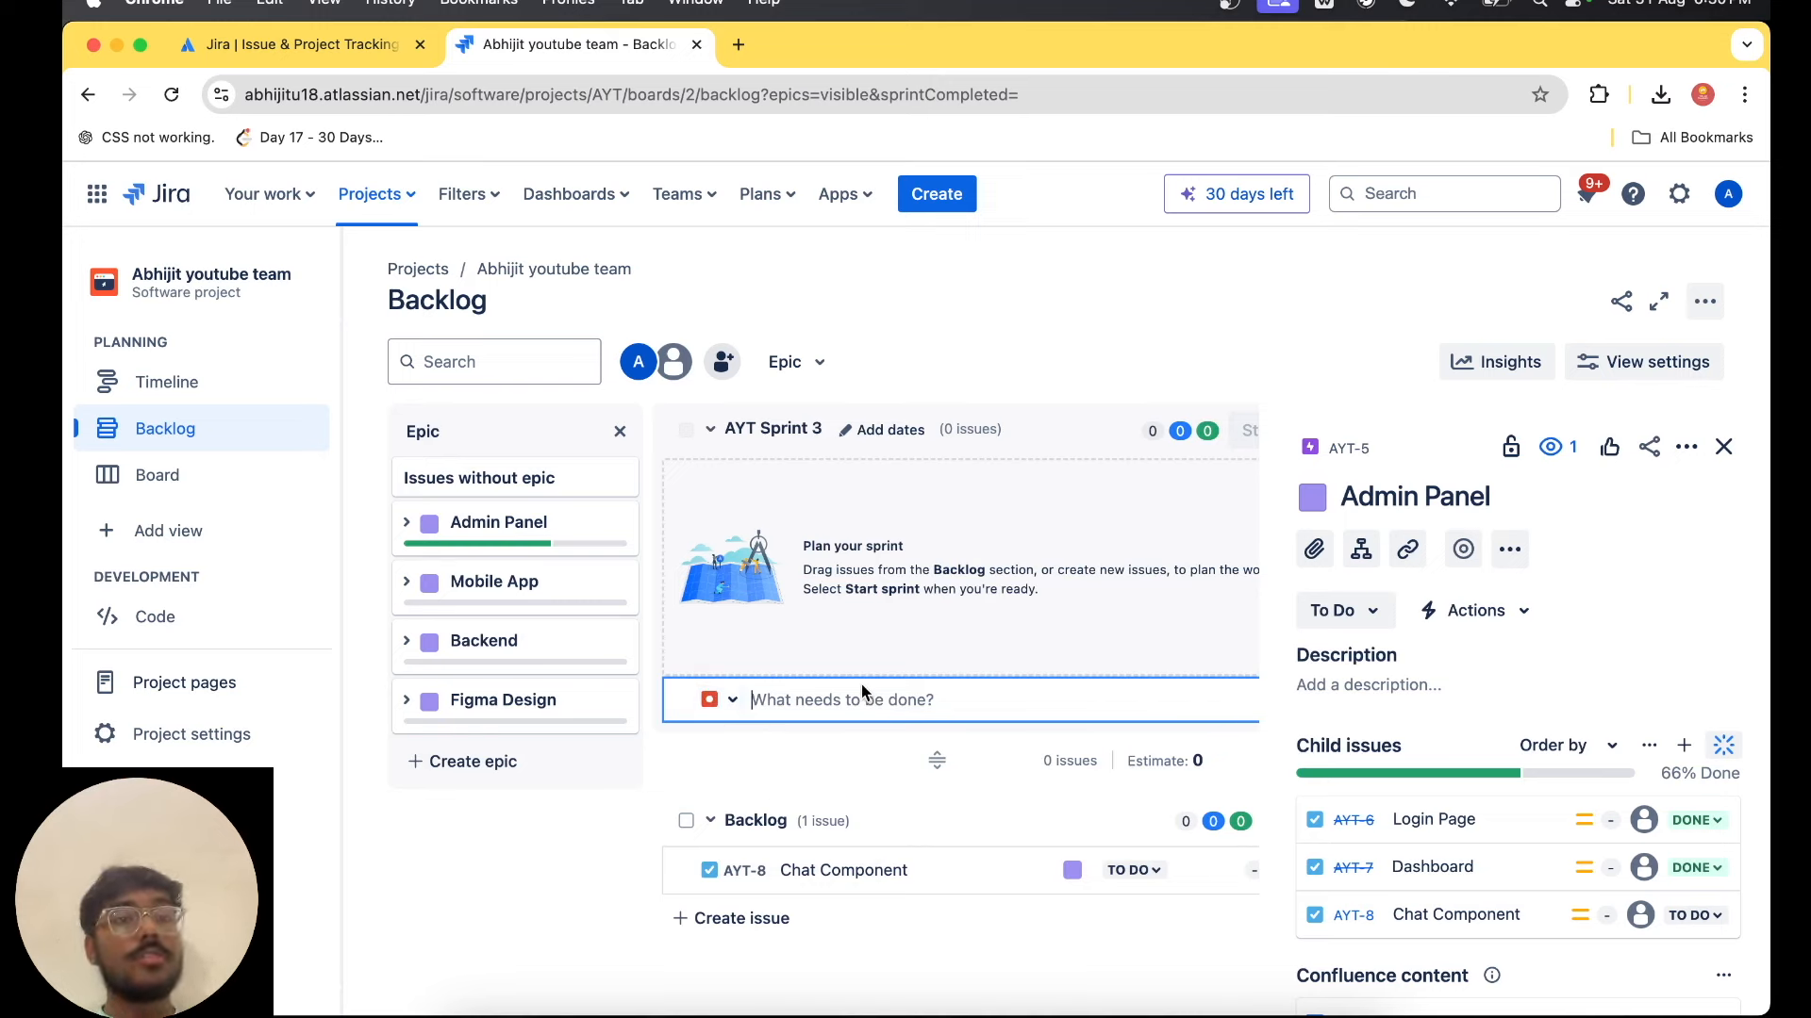
Look over the project's board and Code page and review the details in the project settings.
{"action": "left_click", "coordinate": [199, 482]}
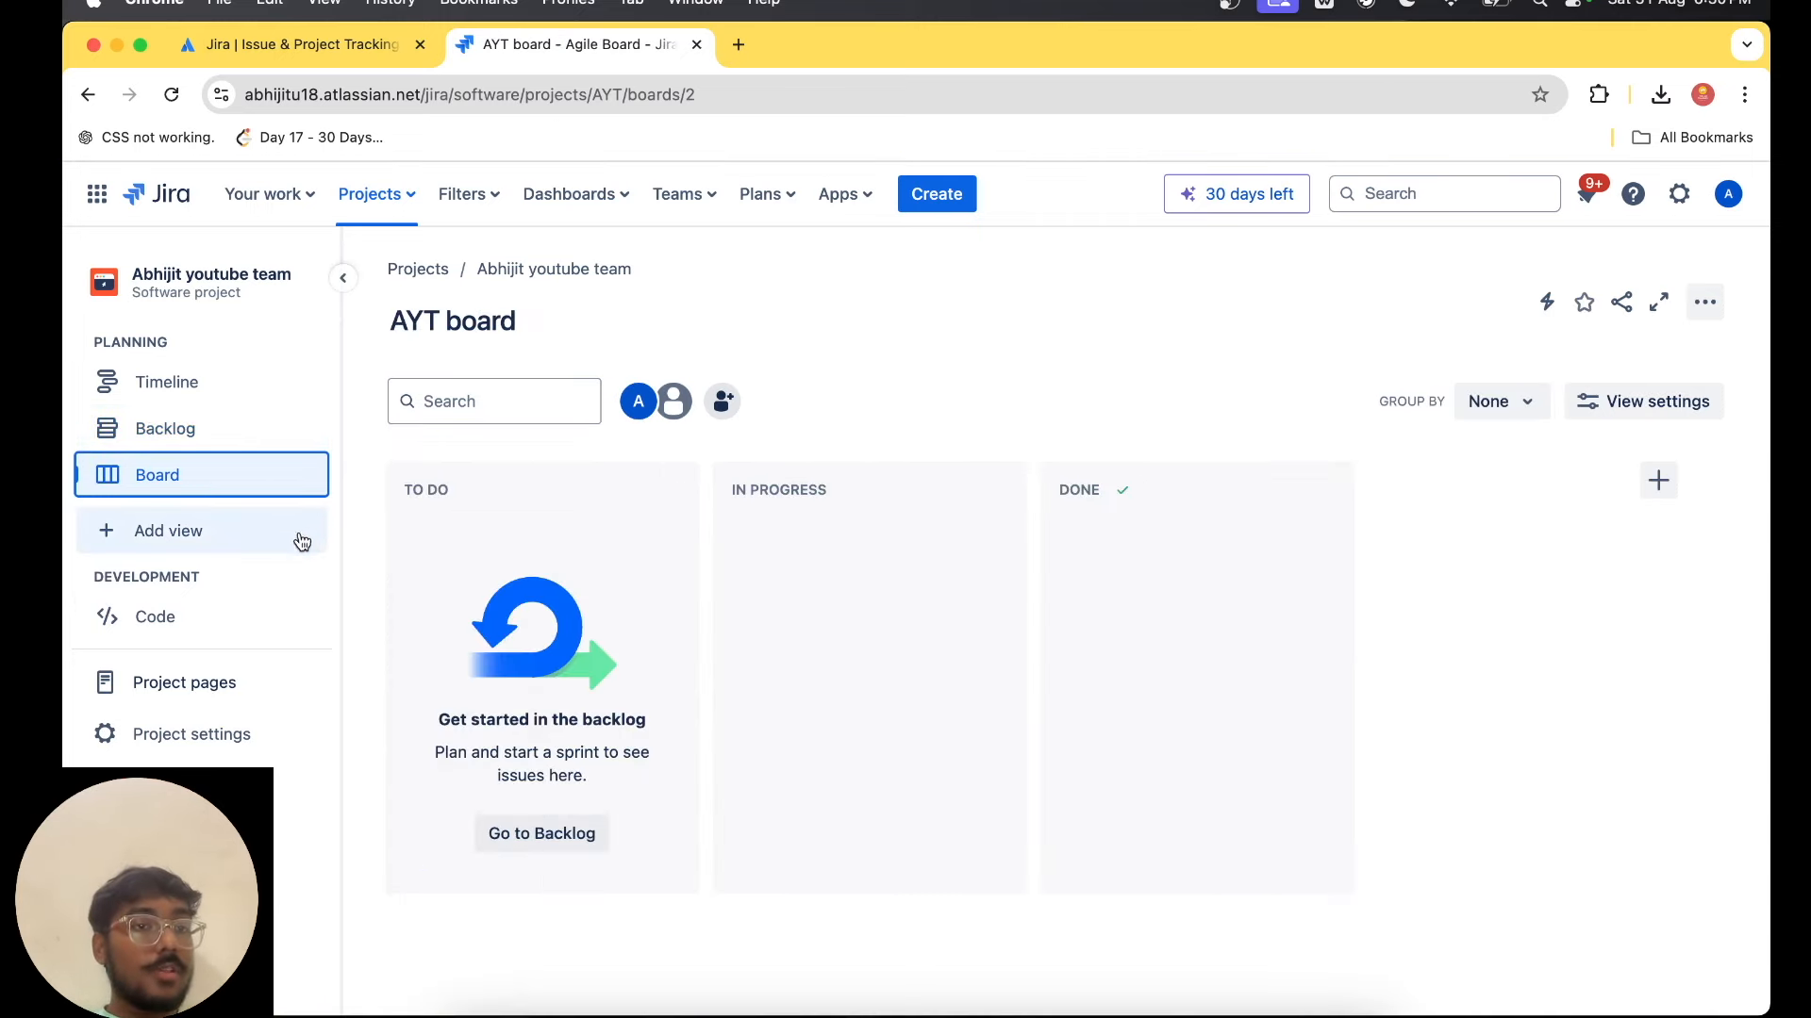
{"action": "left_click", "coordinate": [230, 630]}
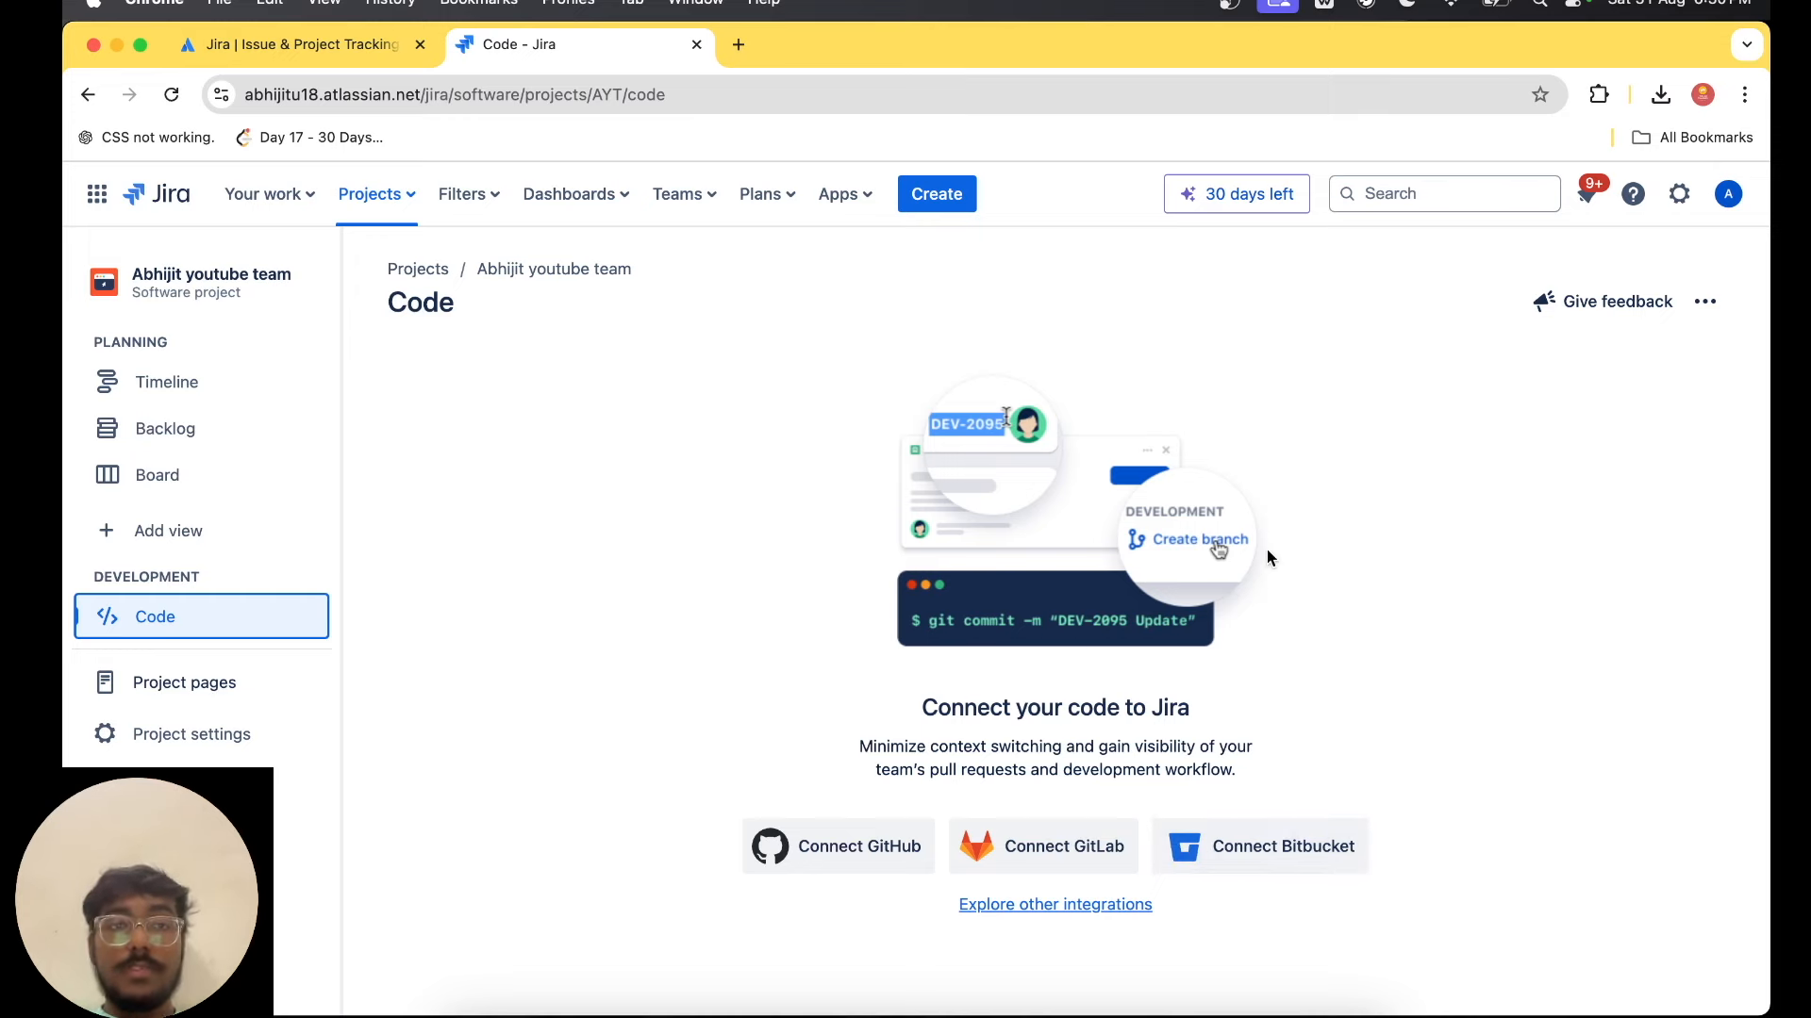
{"action": "left_click", "coordinate": [194, 734]}
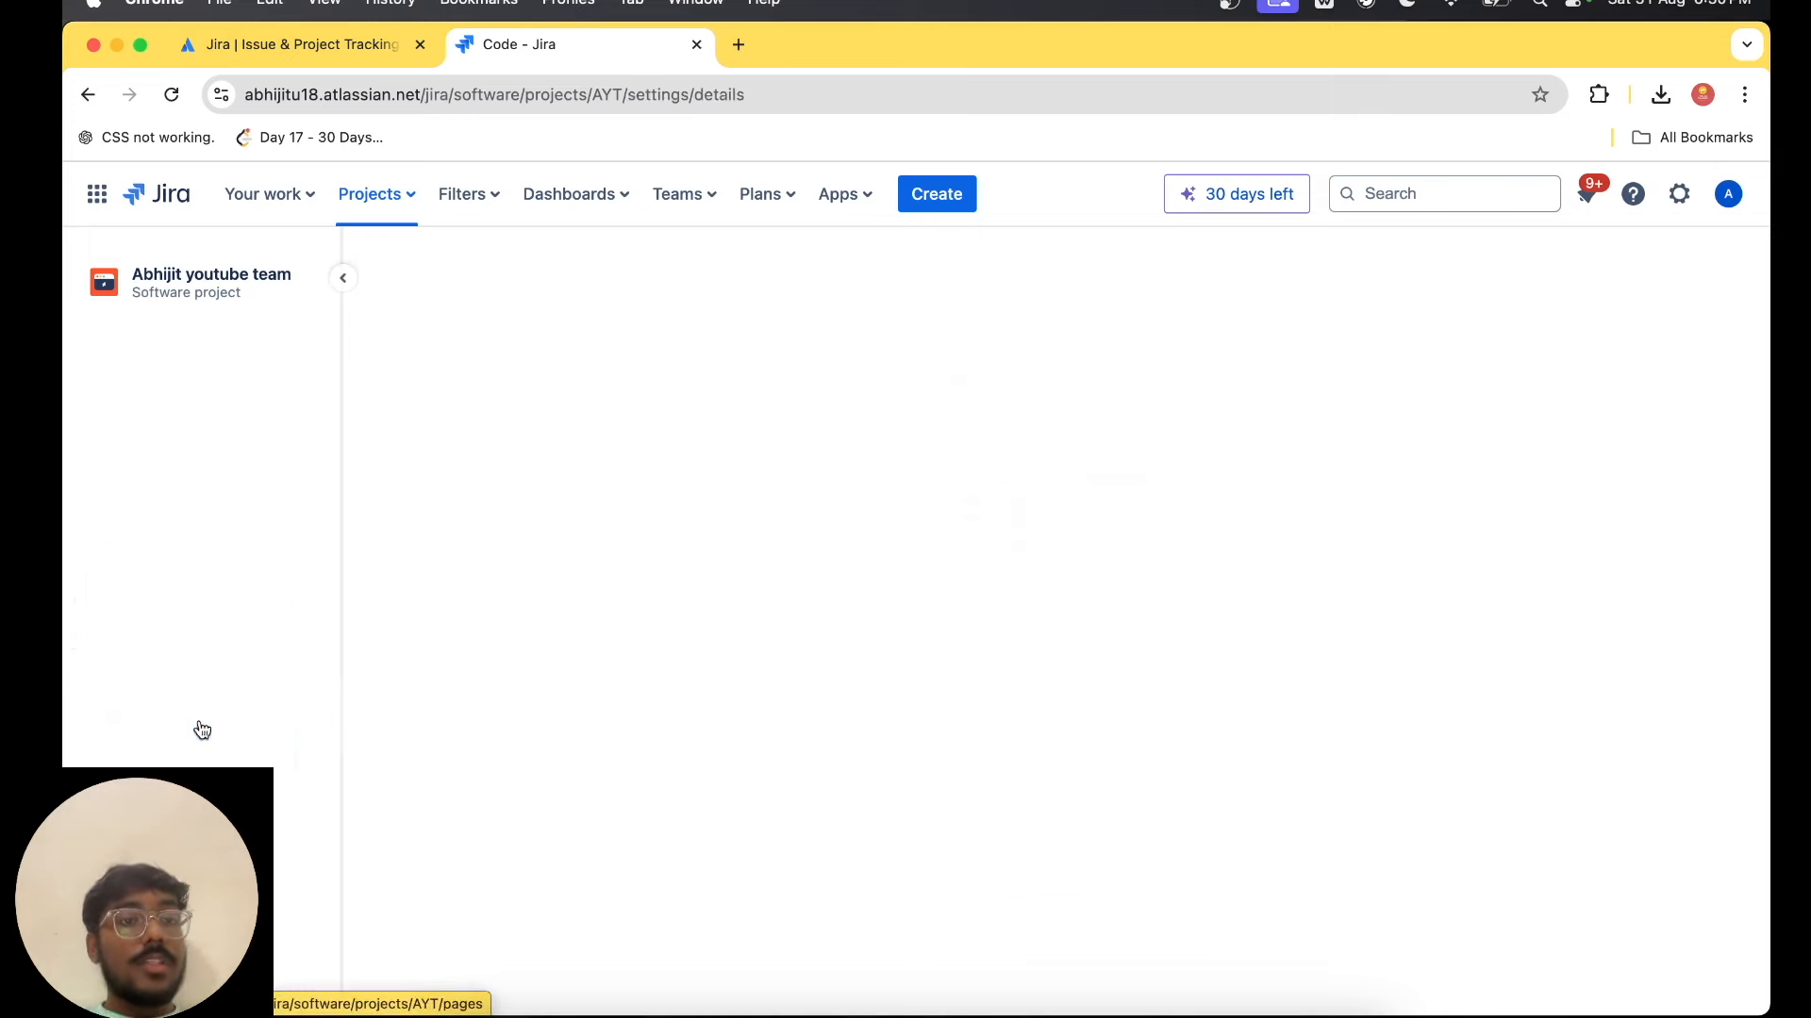
{"action": "scroll", "coordinate": [877, 882], "scroll_direction": "down", "scroll_amount": 3}
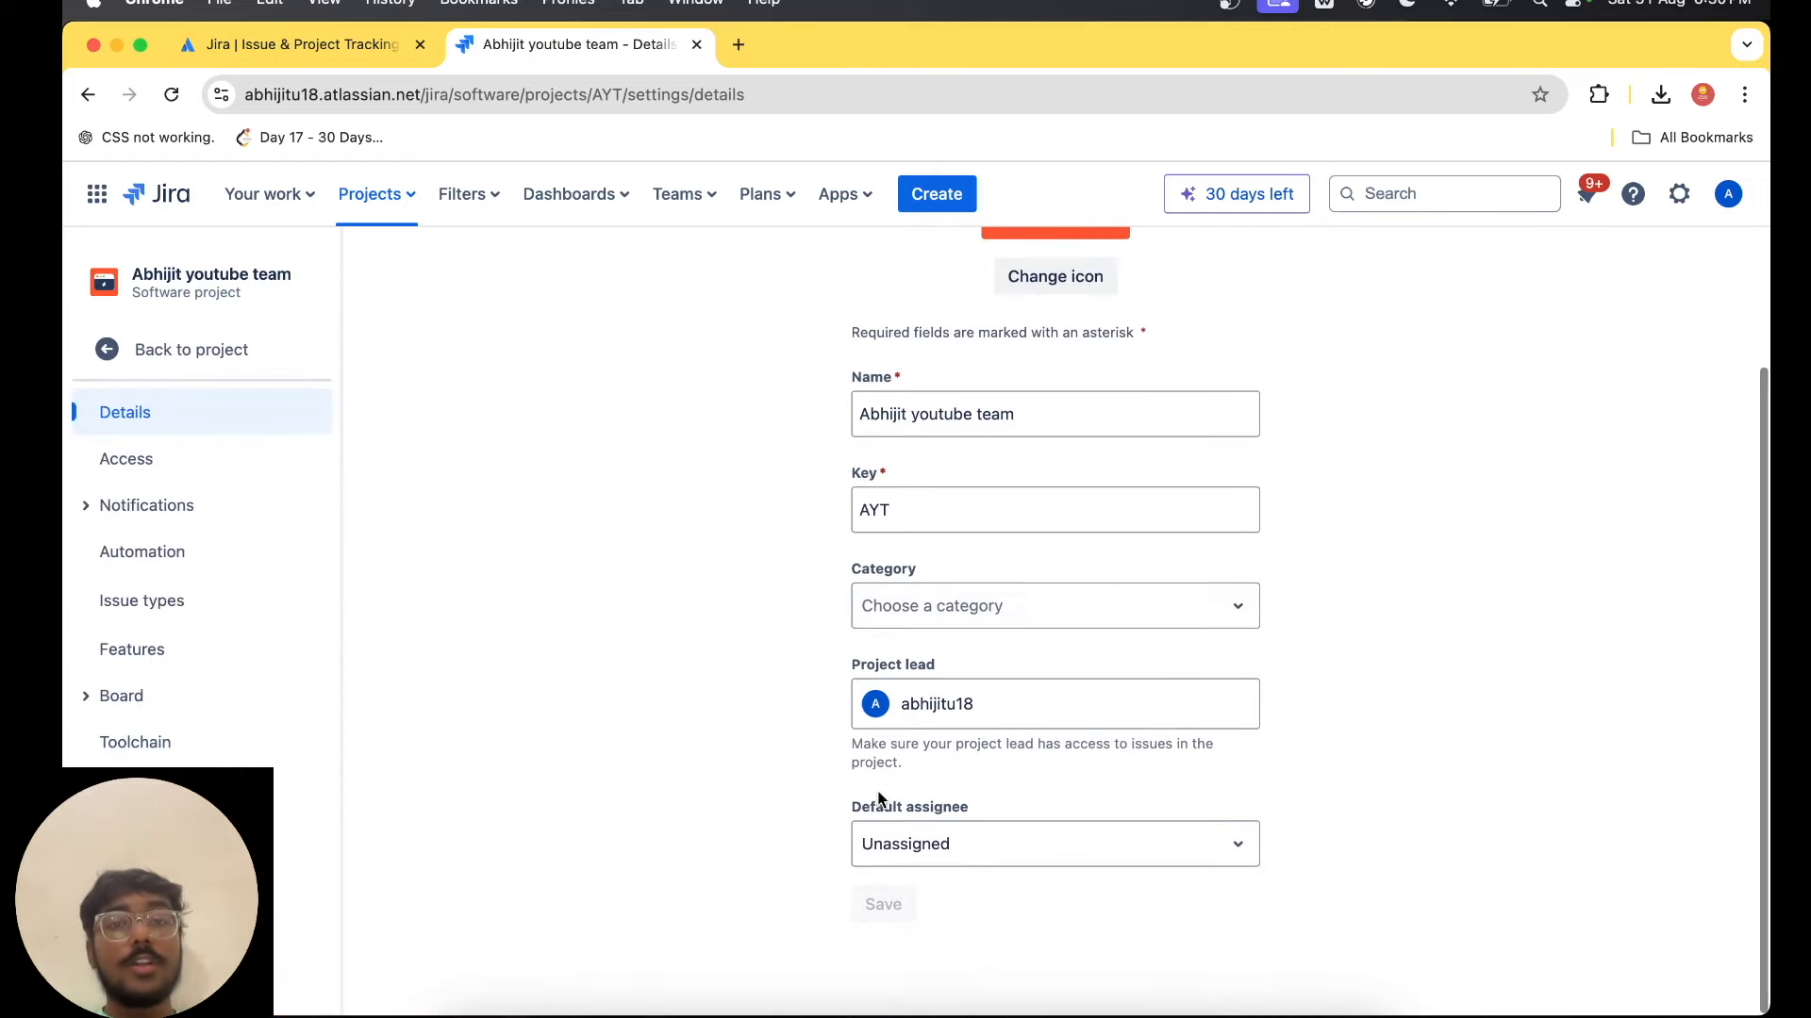
{"action": "scroll", "coordinate": [946, 577], "scroll_direction": "up", "scroll_amount": 5}
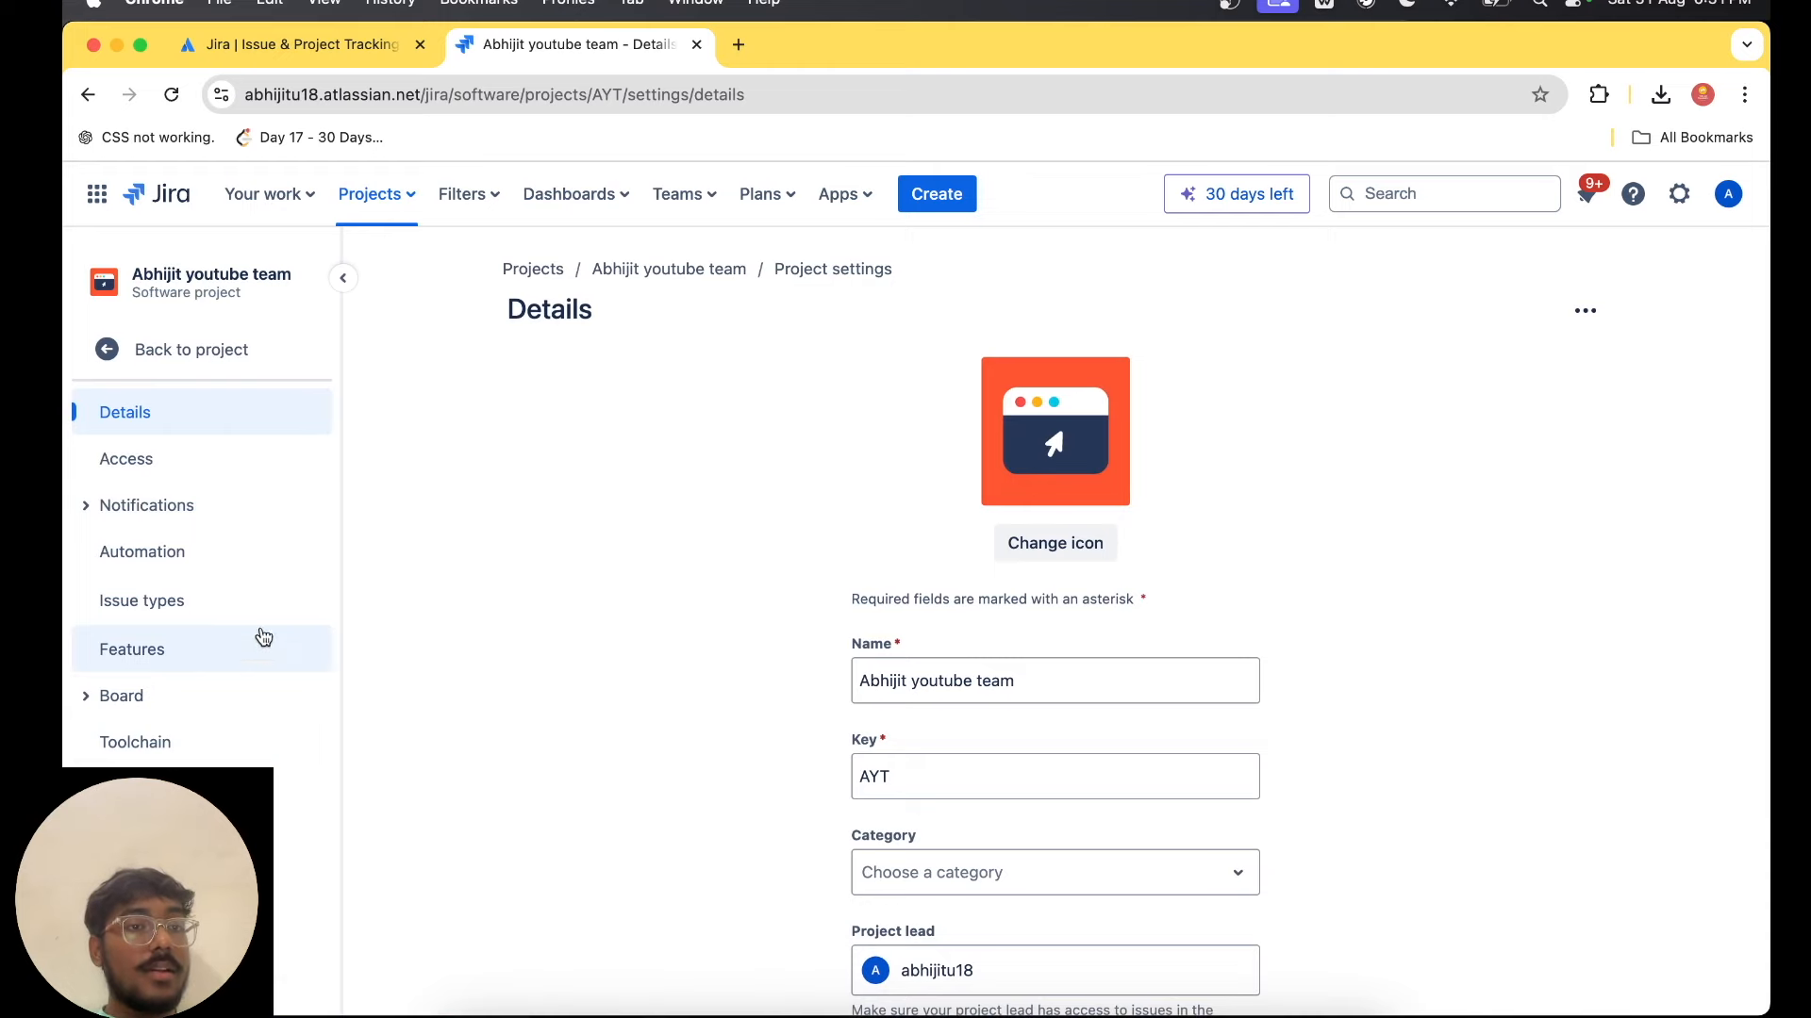
{"action": "left_click", "coordinate": [120, 351]}
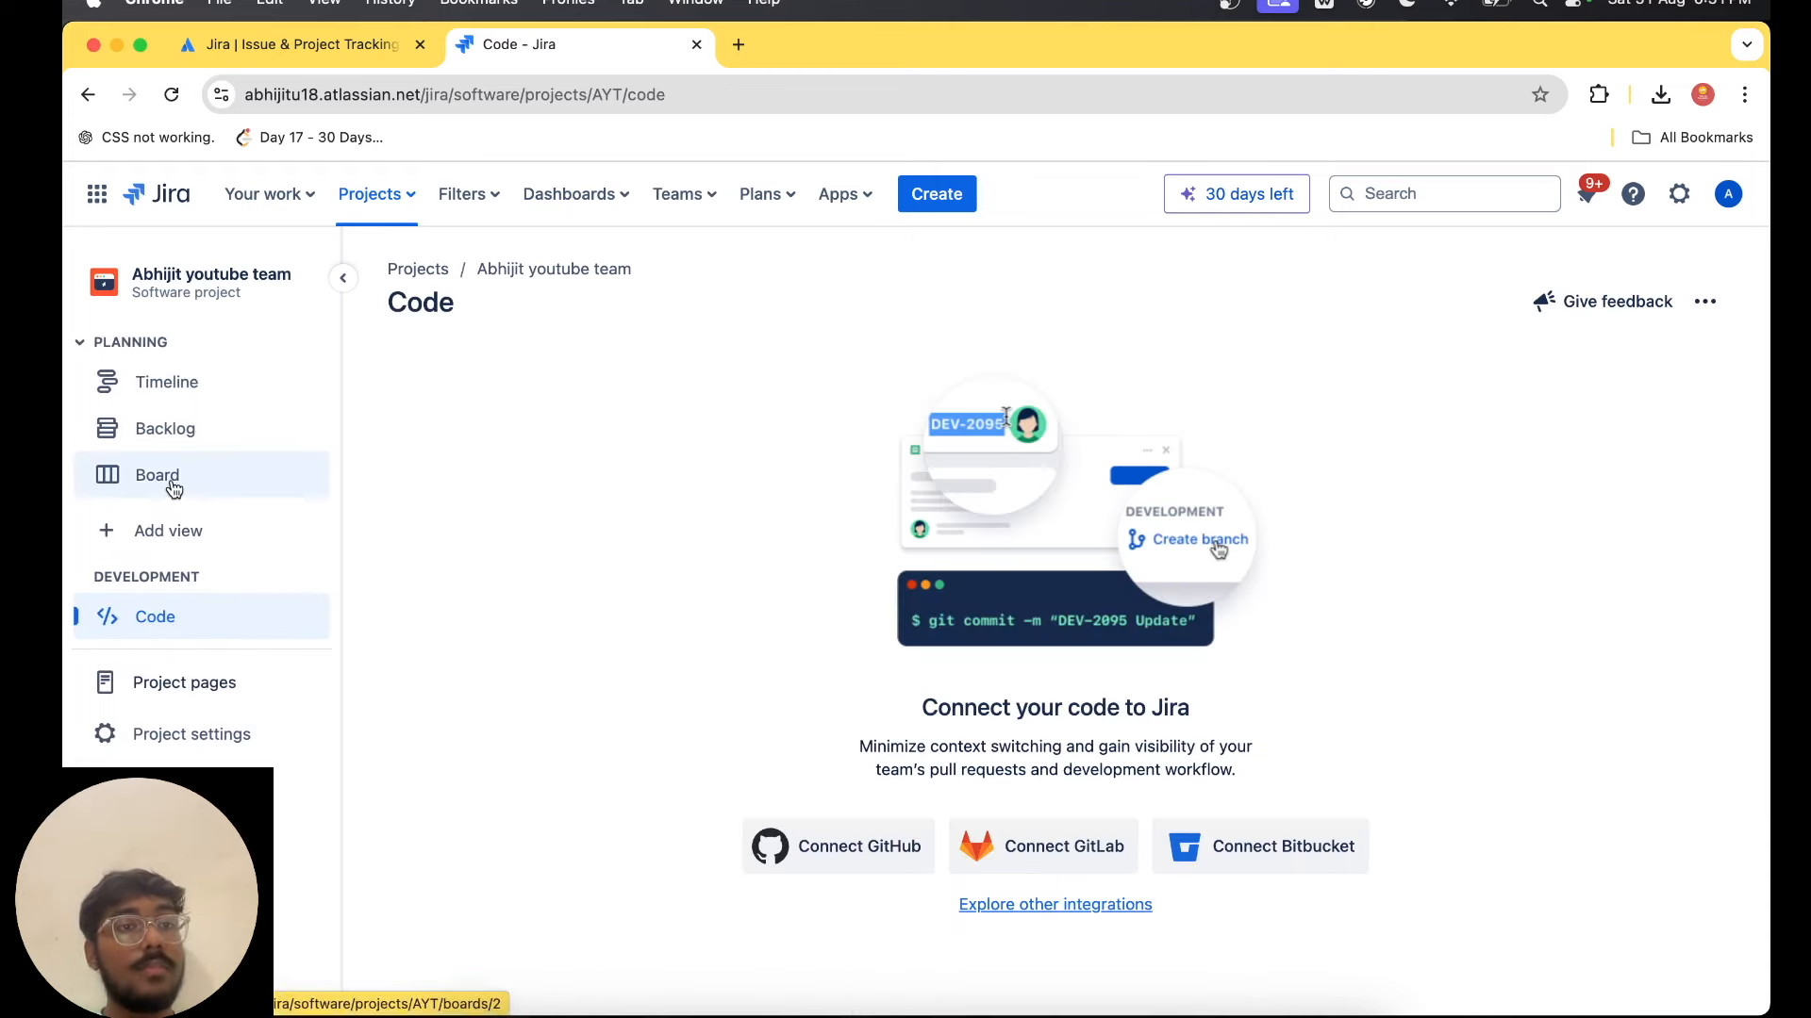
Return to the AYT board by way of the backlog and open the project's workflow editor.
{"action": "left_click", "coordinate": [199, 441]}
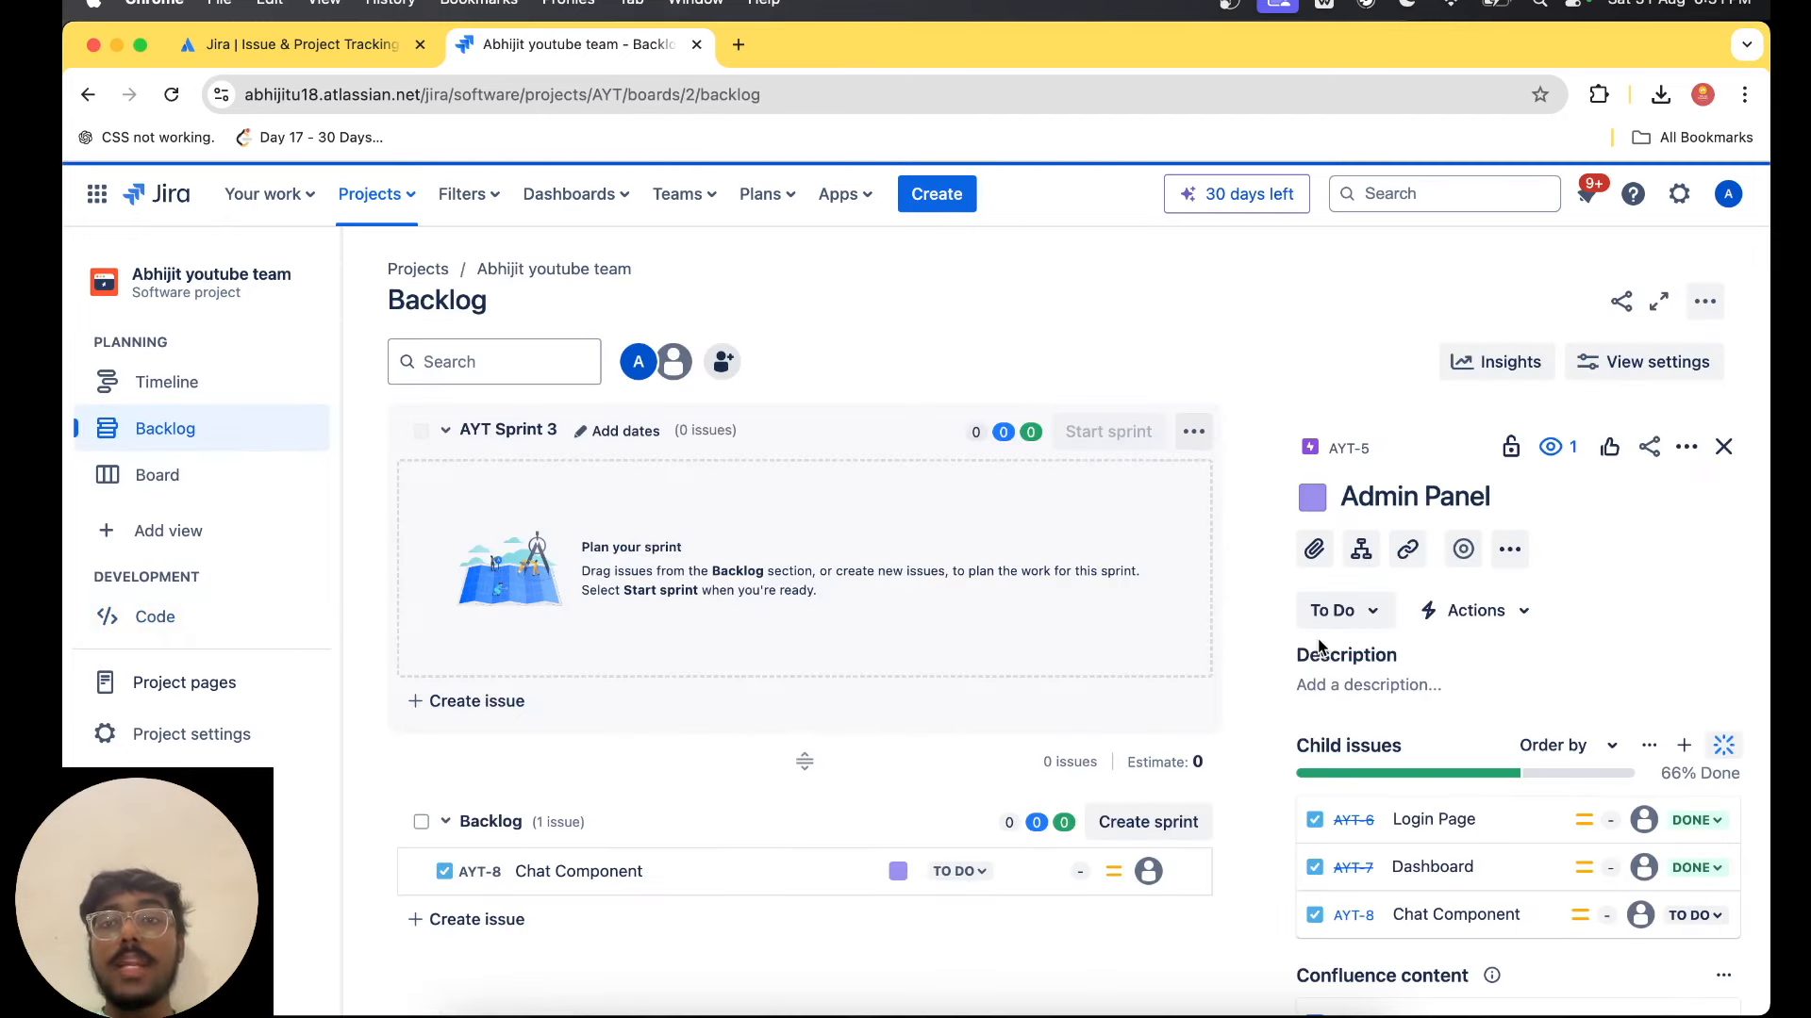
{"action": "left_click", "coordinate": [1709, 308]}
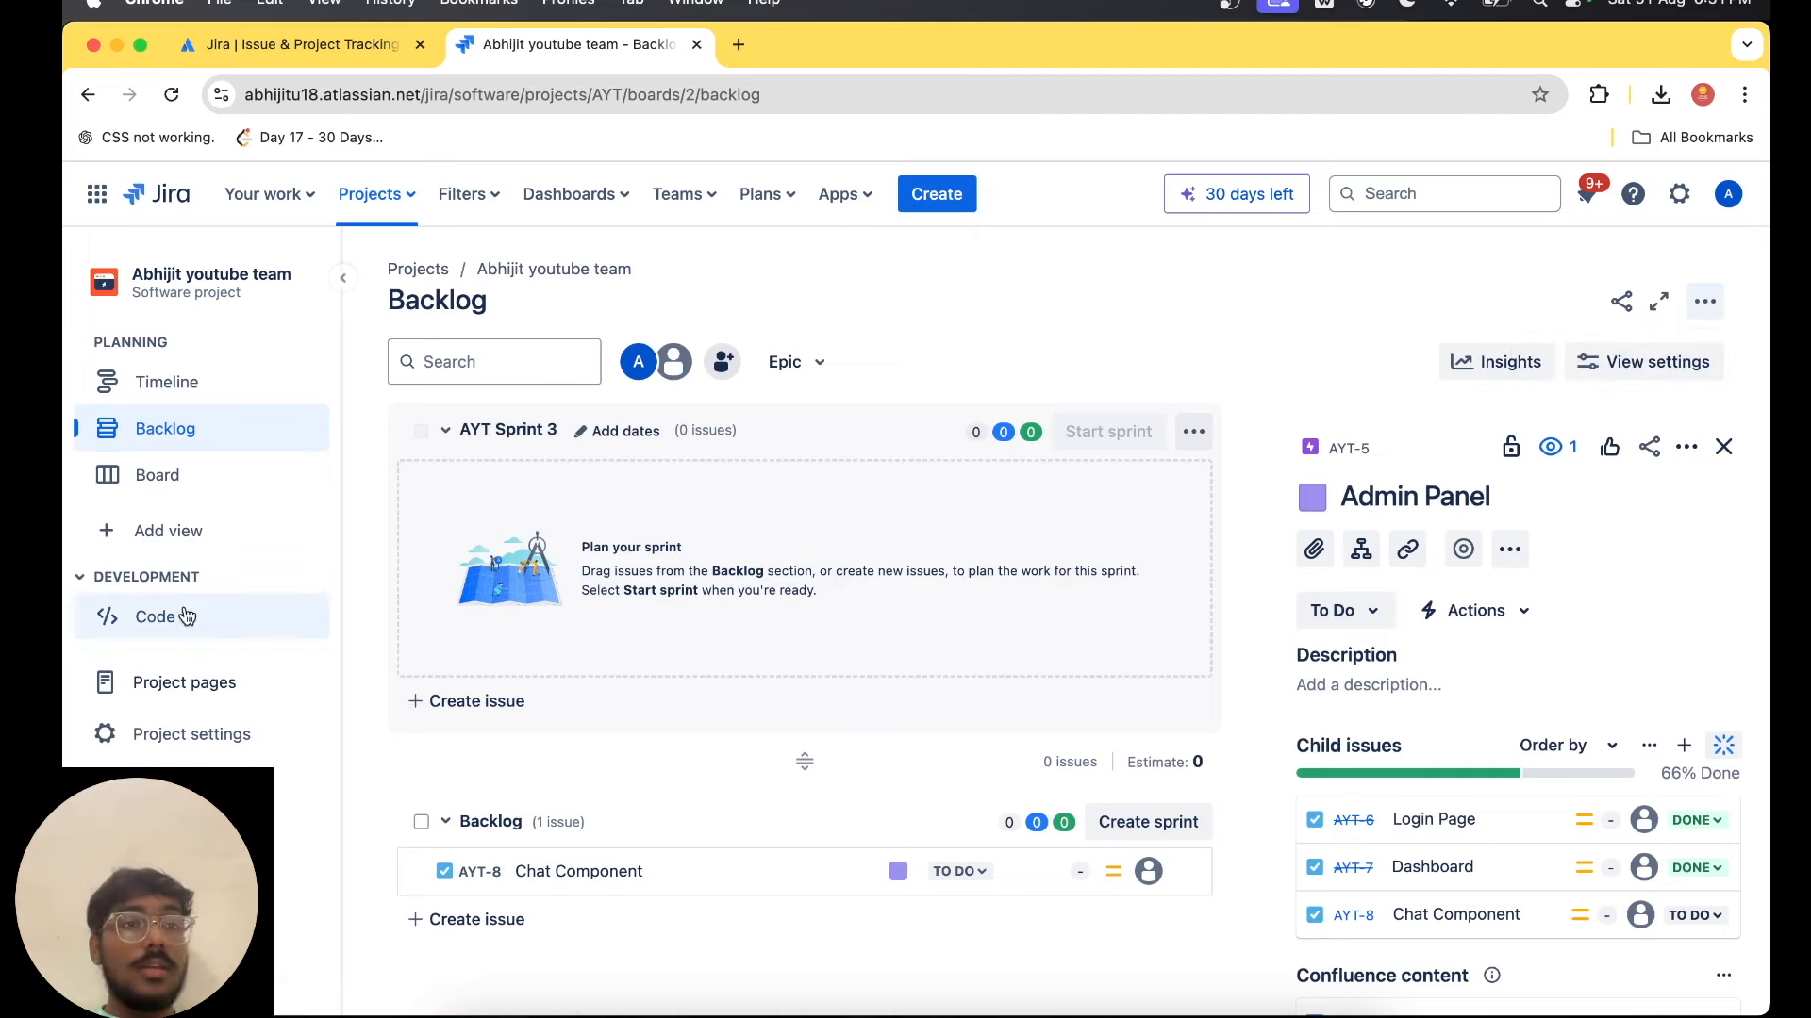
{"action": "left_click", "coordinate": [243, 492]}
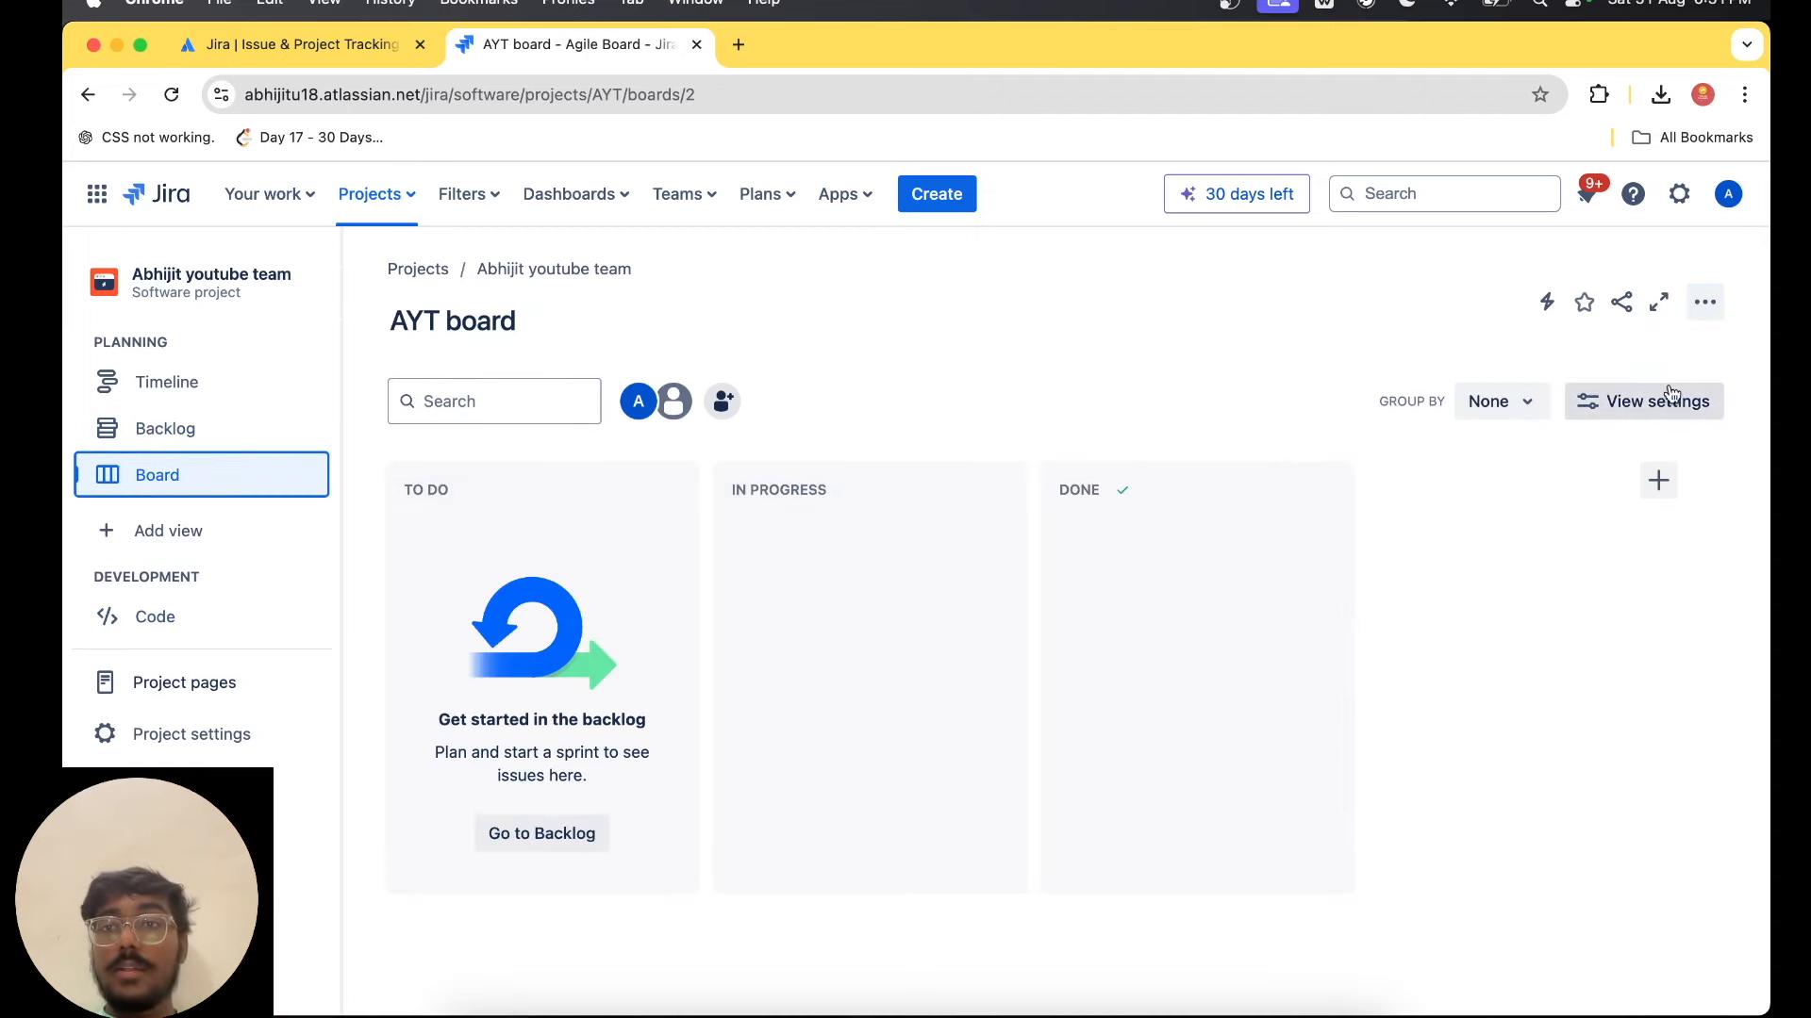
{"action": "left_click", "coordinate": [1532, 405]}
{"action": "left_click", "coordinate": [1537, 407]}
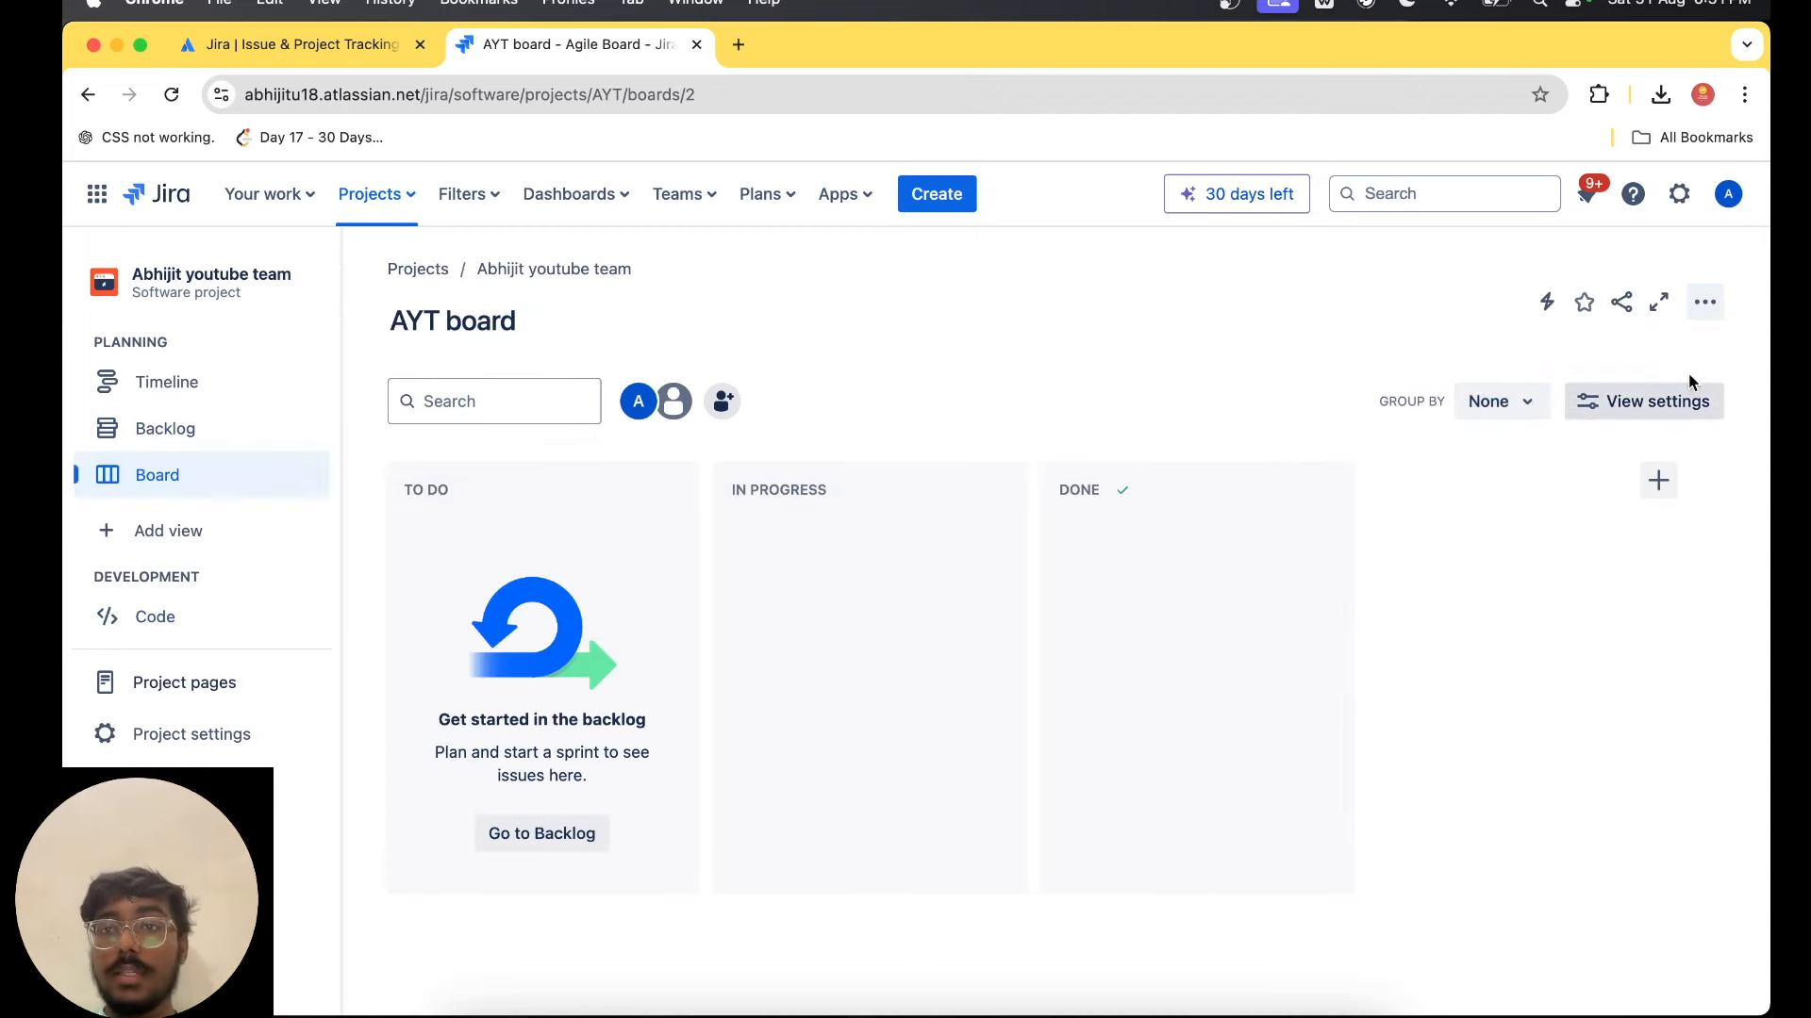
{"action": "left_click", "coordinate": [1705, 303]}
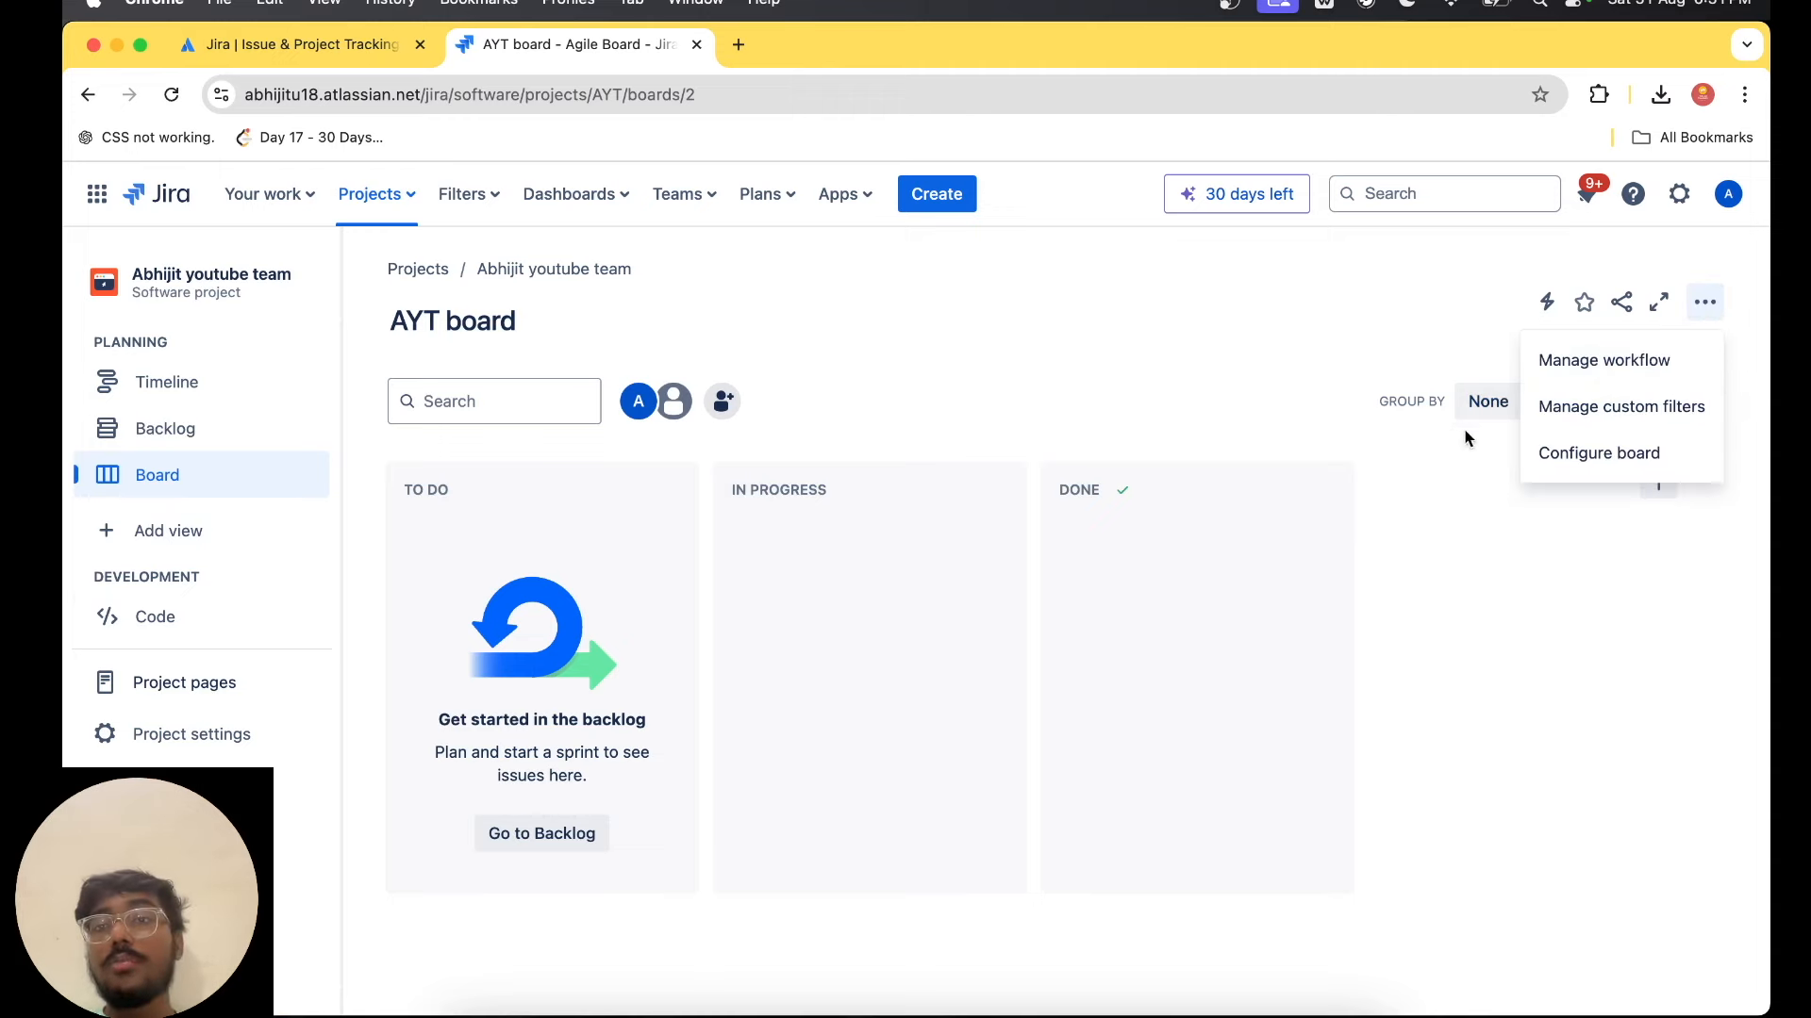
{"action": "left_click", "coordinate": [1608, 364]}
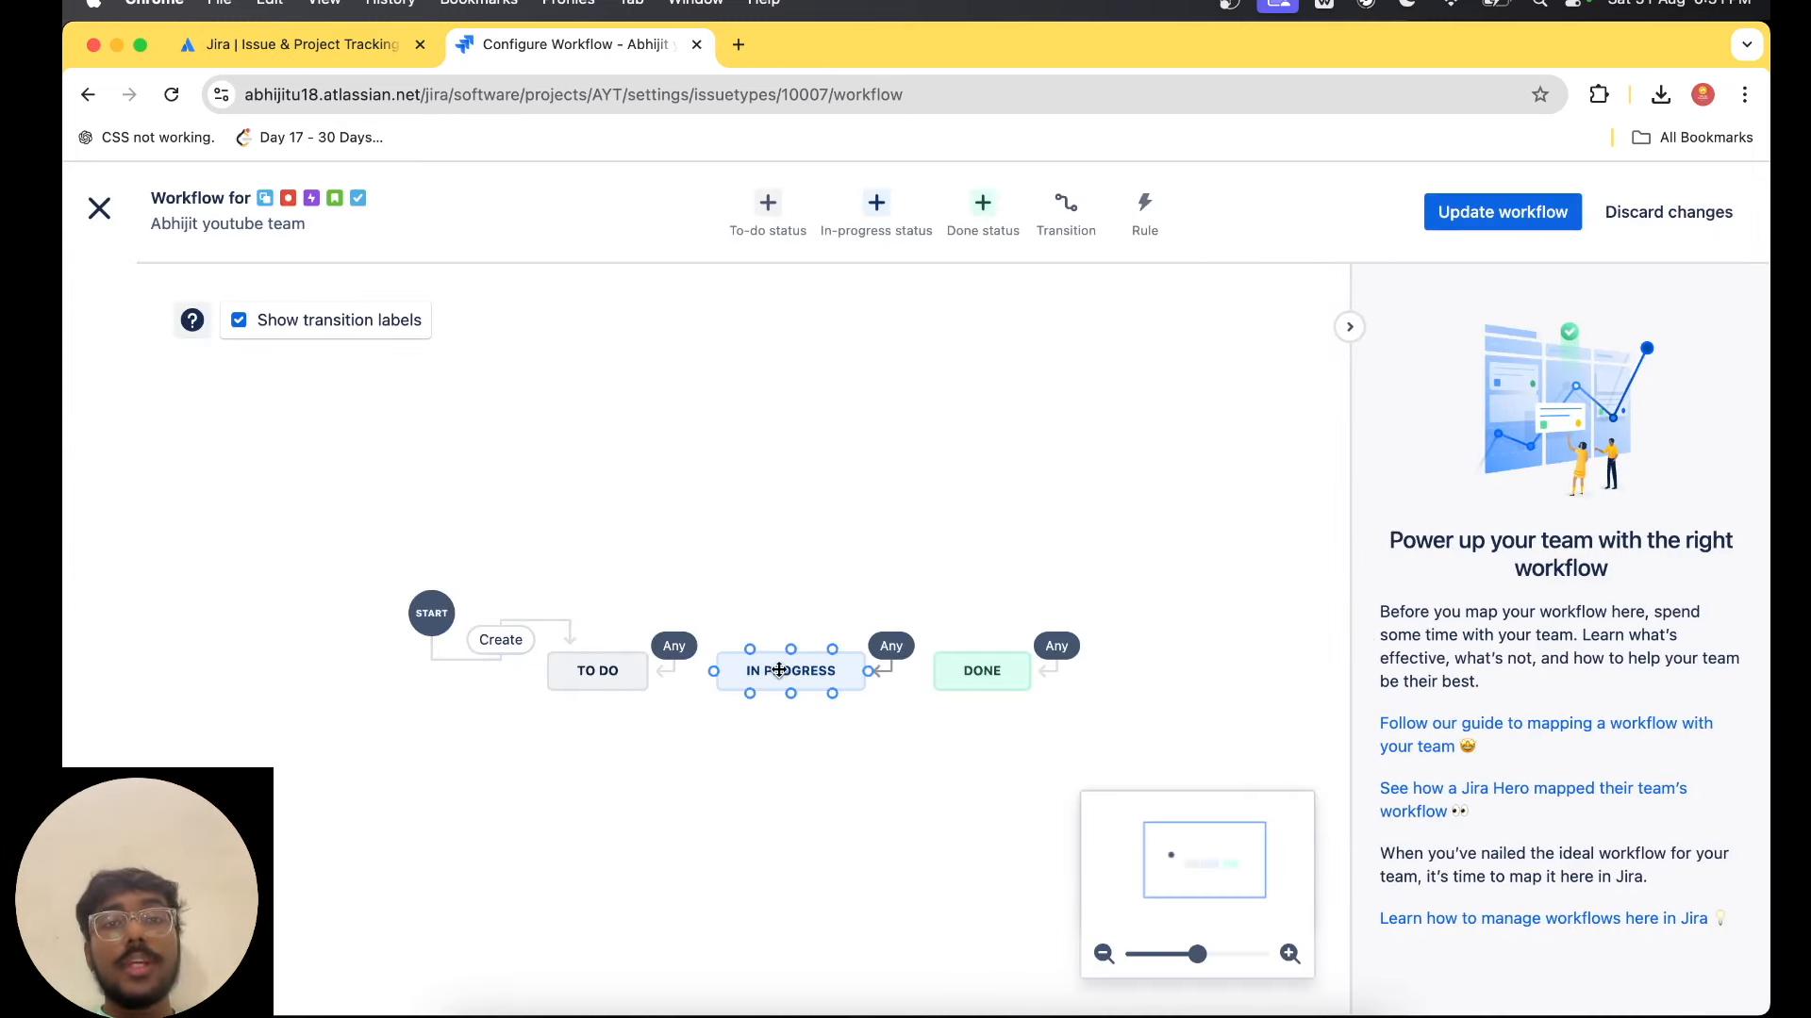
Add a new in-progress status named "Testing" to the workflow.
{"action": "left_click", "coordinate": [877, 212]}
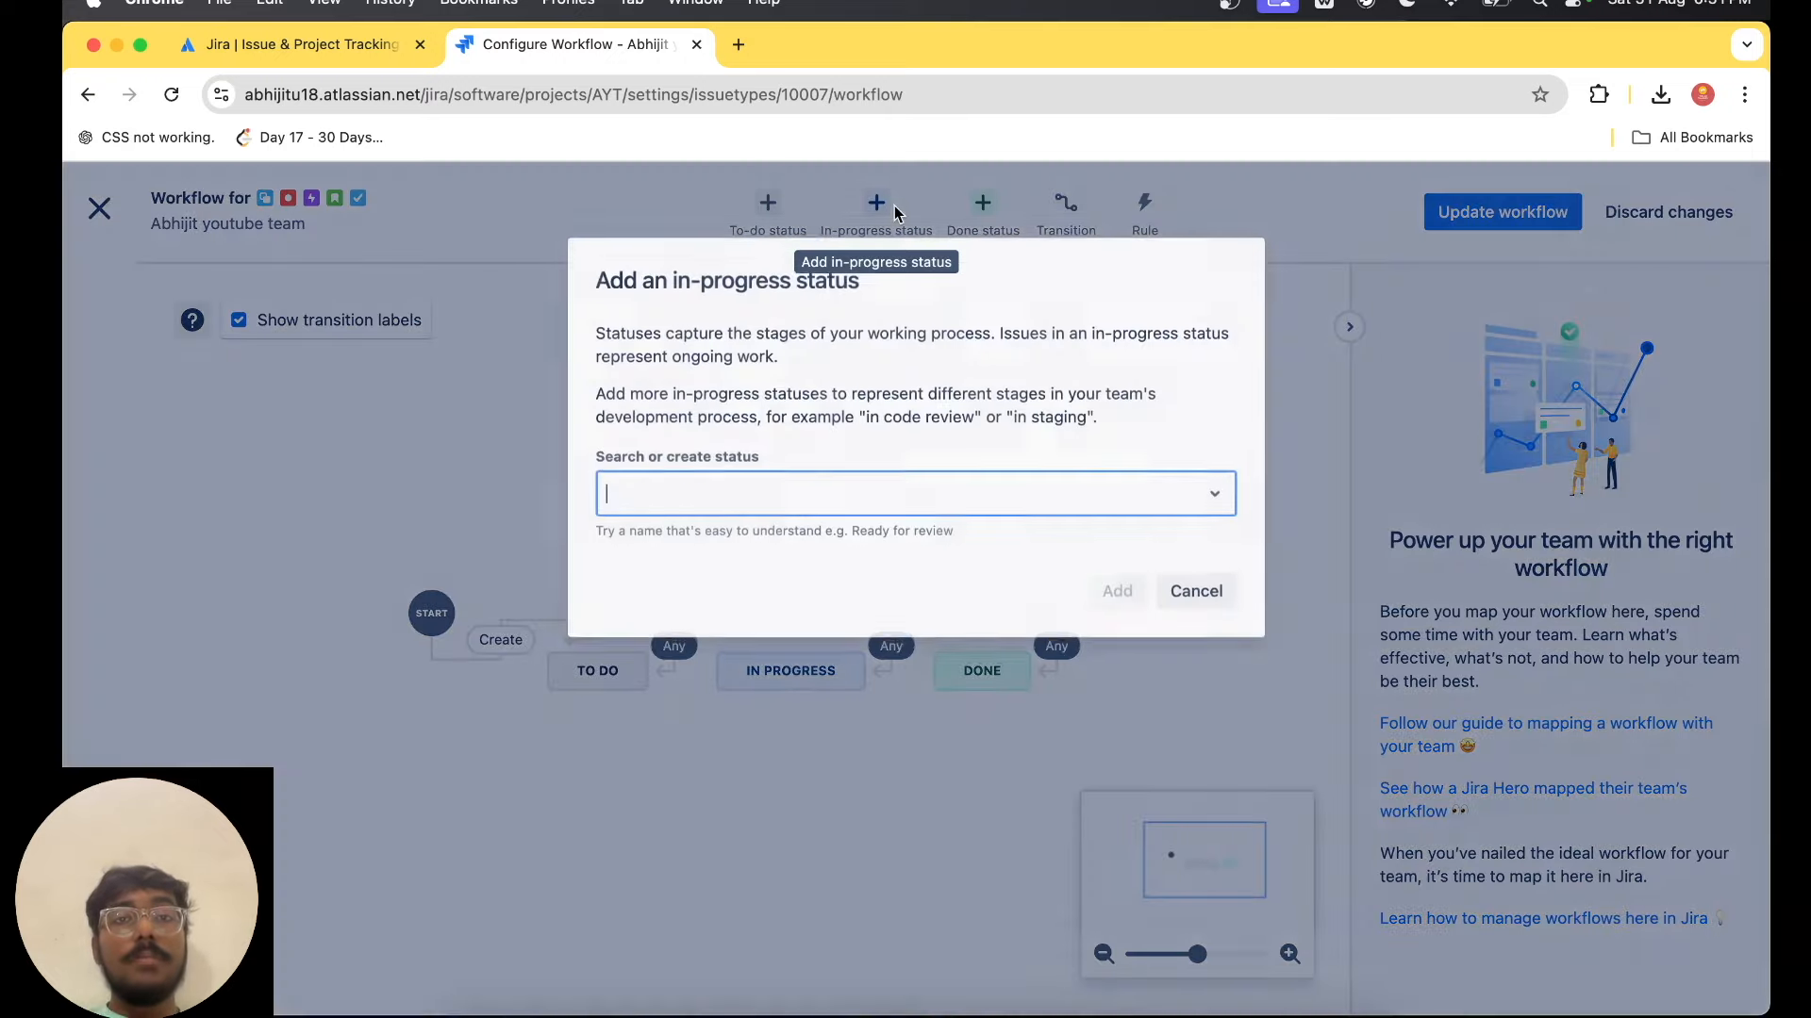
{"action": "type", "text": "Testing"}
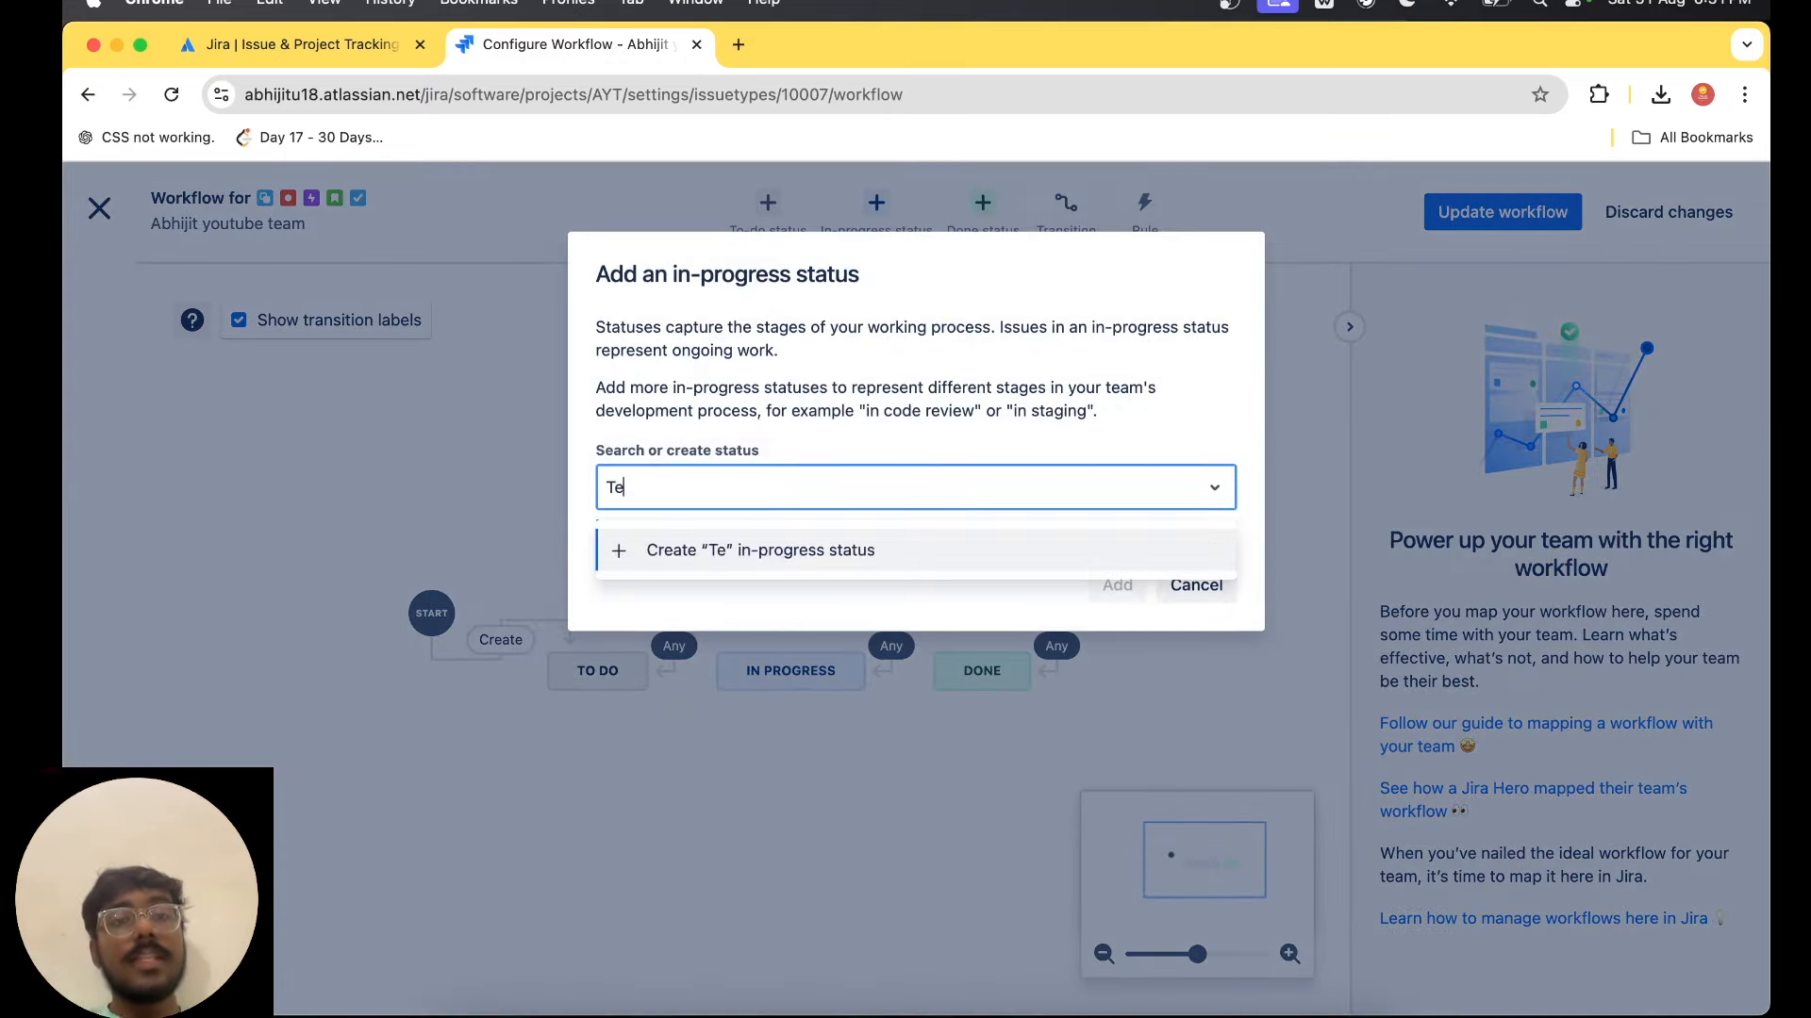
{"action": "key", "text": "Return"}
{"action": "left_click", "coordinate": [1089, 590]}
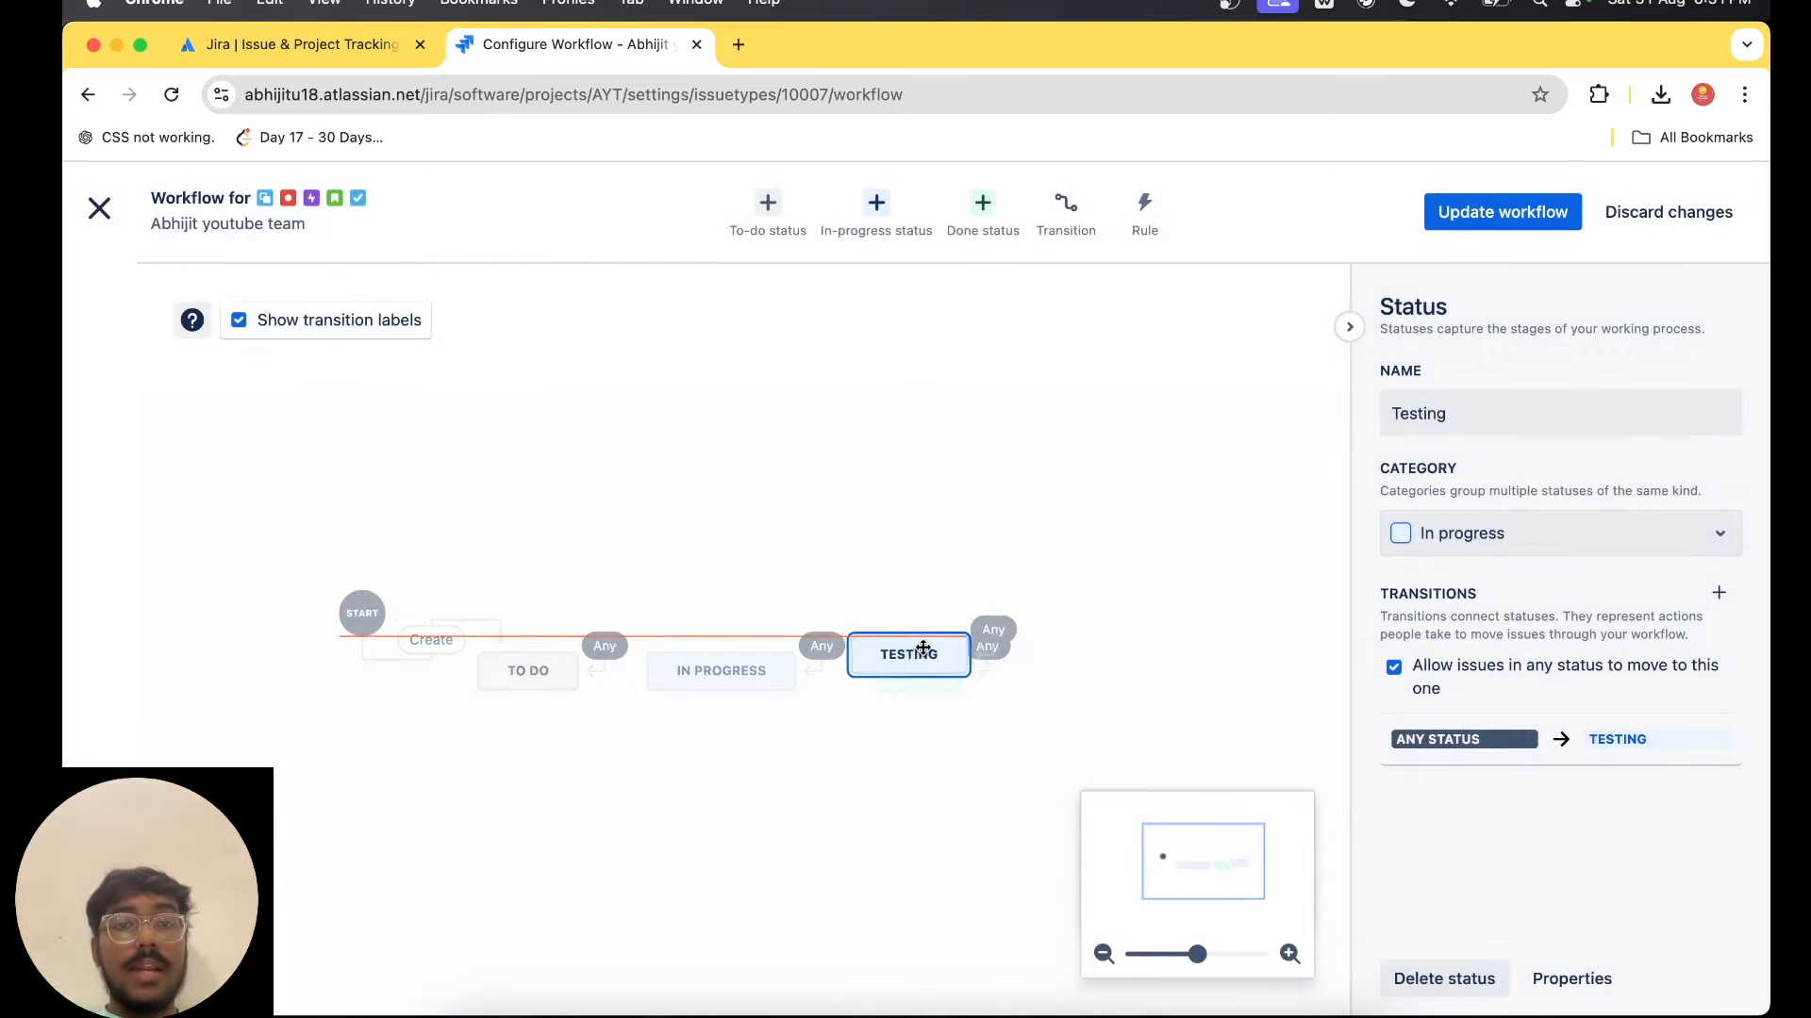
Rearrange the workflow diagram so that the Testing status sits between In Progress and Done.
{"action": "left_click_drag", "start_coordinate": [922, 648], "coordinate": [922, 556]}
{"action": "left_click_drag", "start_coordinate": [913, 667], "coordinate": [1075, 669]}
{"action": "left_click_drag", "start_coordinate": [932, 567], "coordinate": [920, 665]}
{"action": "left_click_drag", "start_coordinate": [1078, 667], "coordinate": [1079, 665]}
Delete the in-progress Testing status and move the Done status back beside In Progress.
{"action": "left_click", "coordinate": [943, 670]}
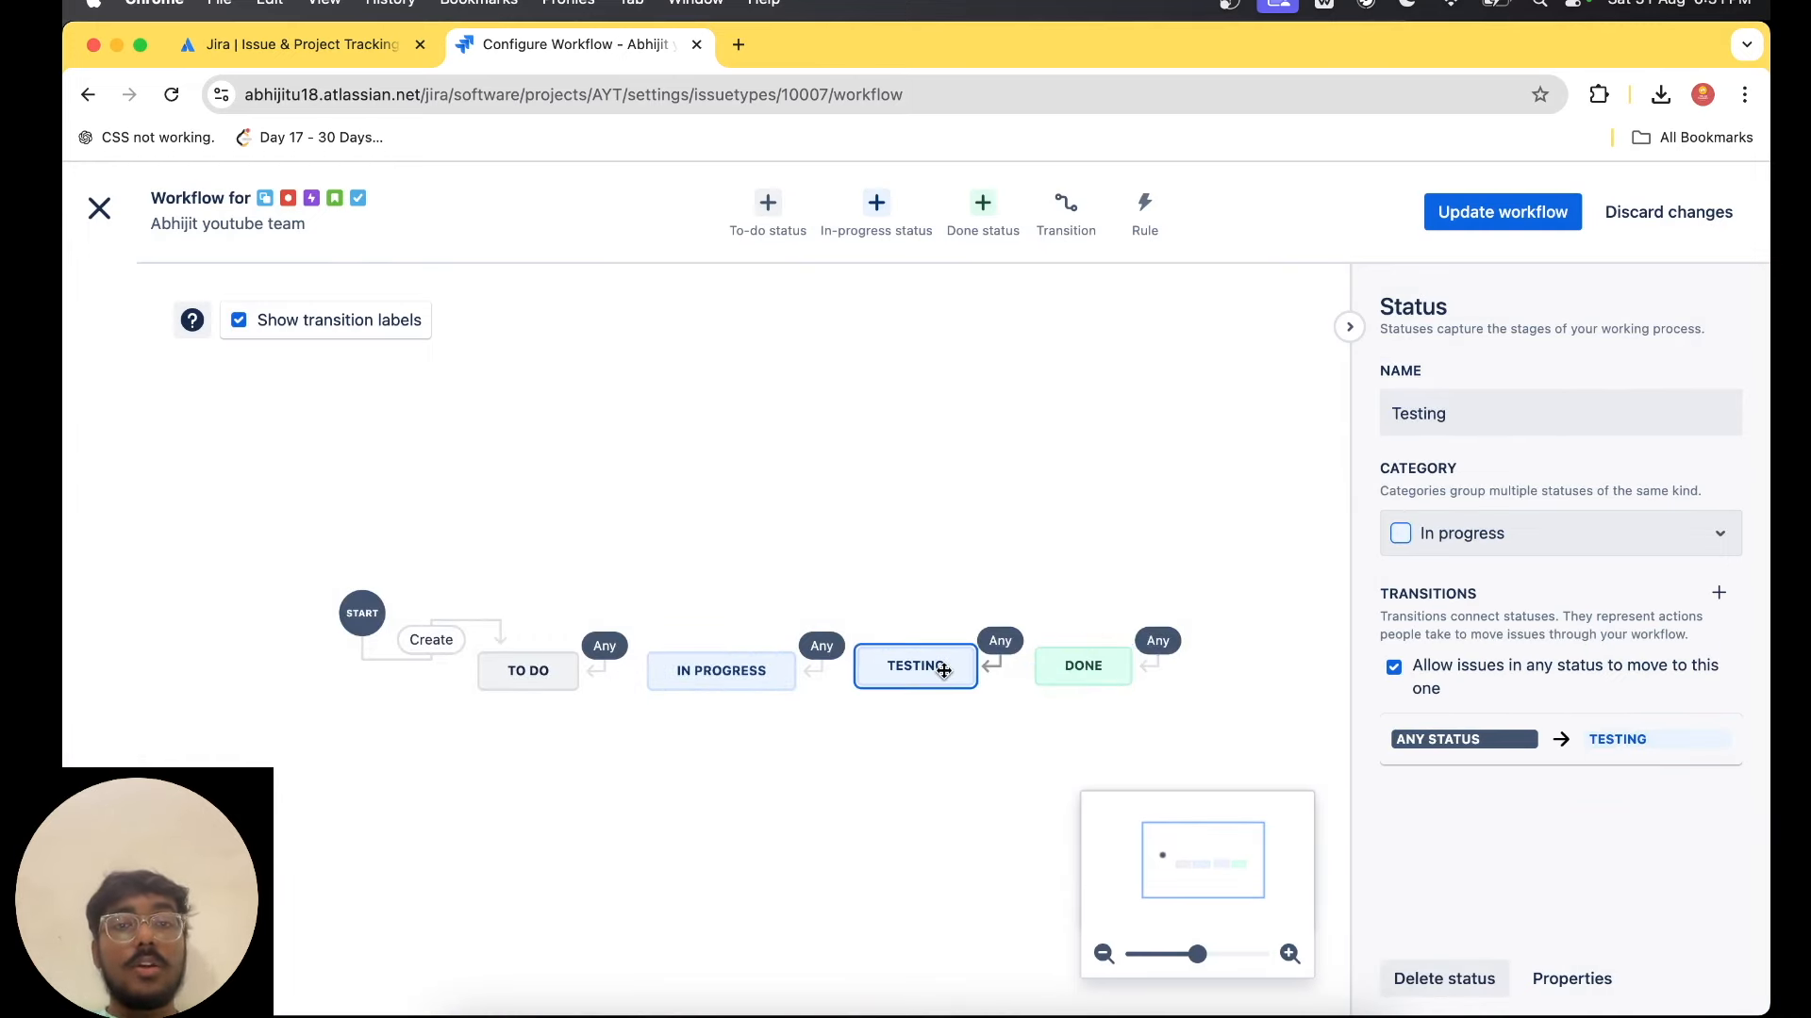
{"action": "key", "text": "Delete"}
{"action": "left_click_drag", "start_coordinate": [1099, 663], "coordinate": [933, 663]}
Add a new done status named "Testing" to the workflow.
{"action": "left_click", "coordinate": [980, 202]}
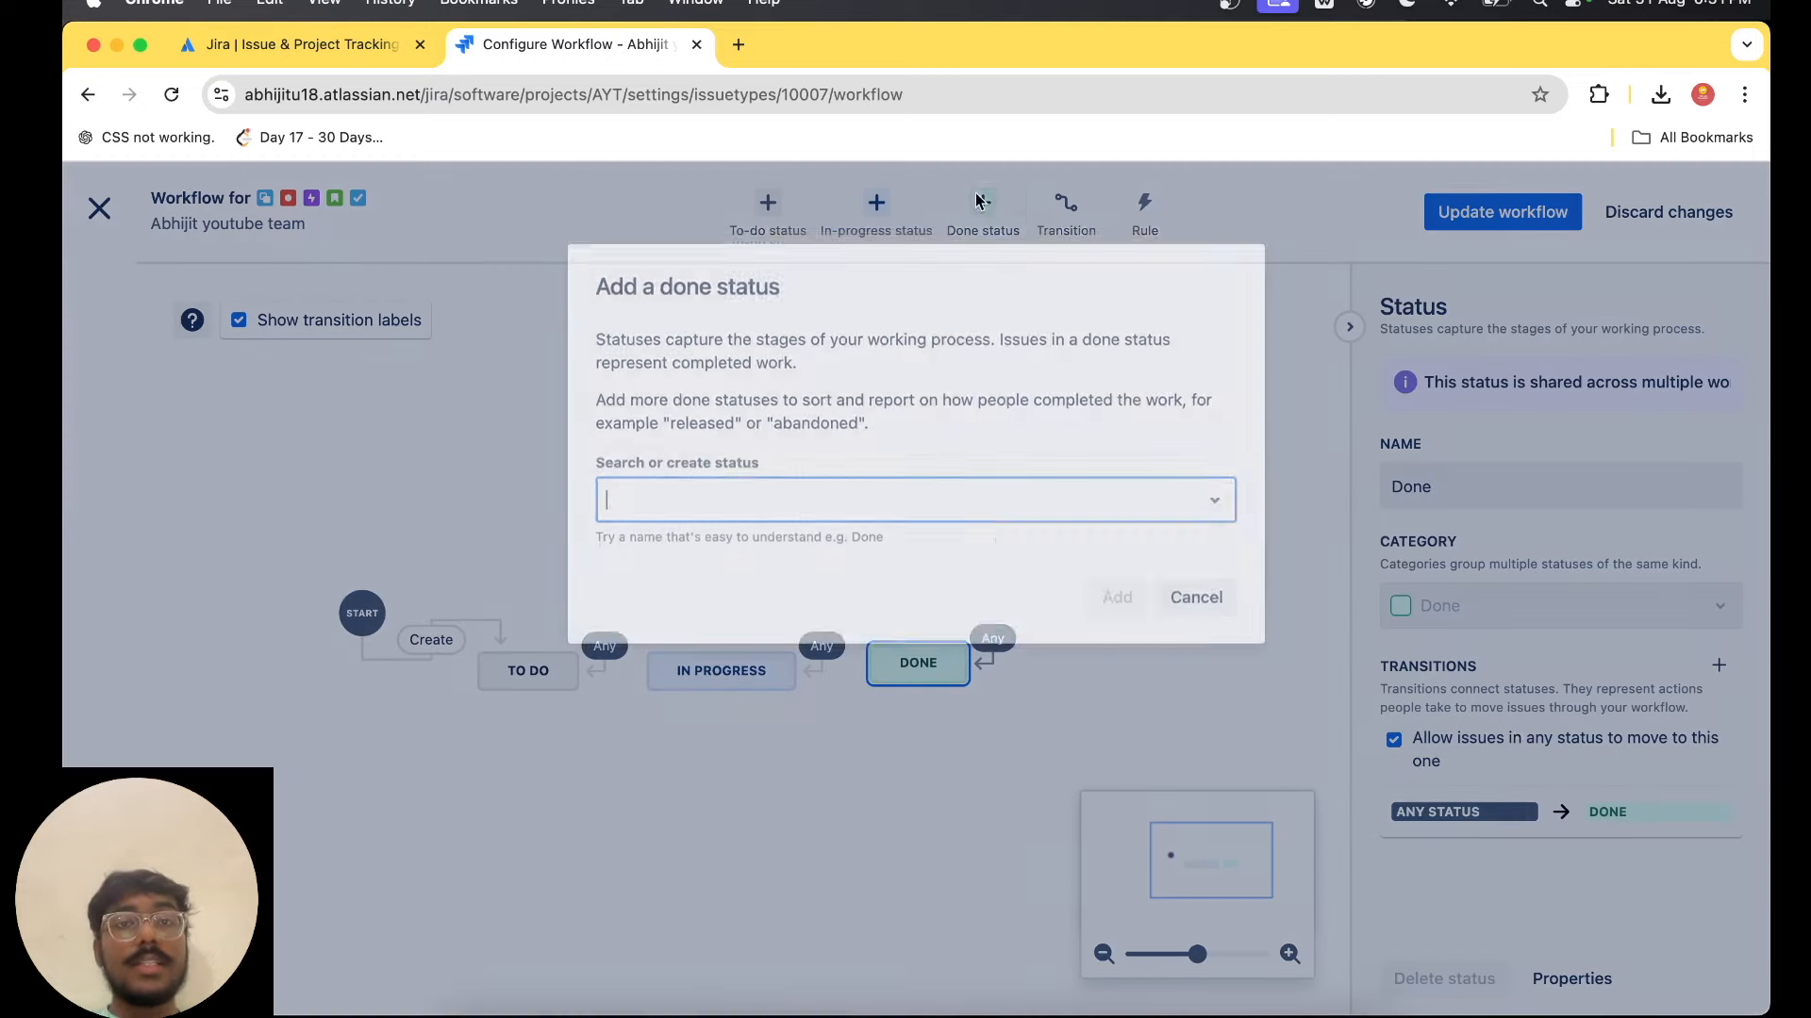
{"action": "type", "text": "De"}
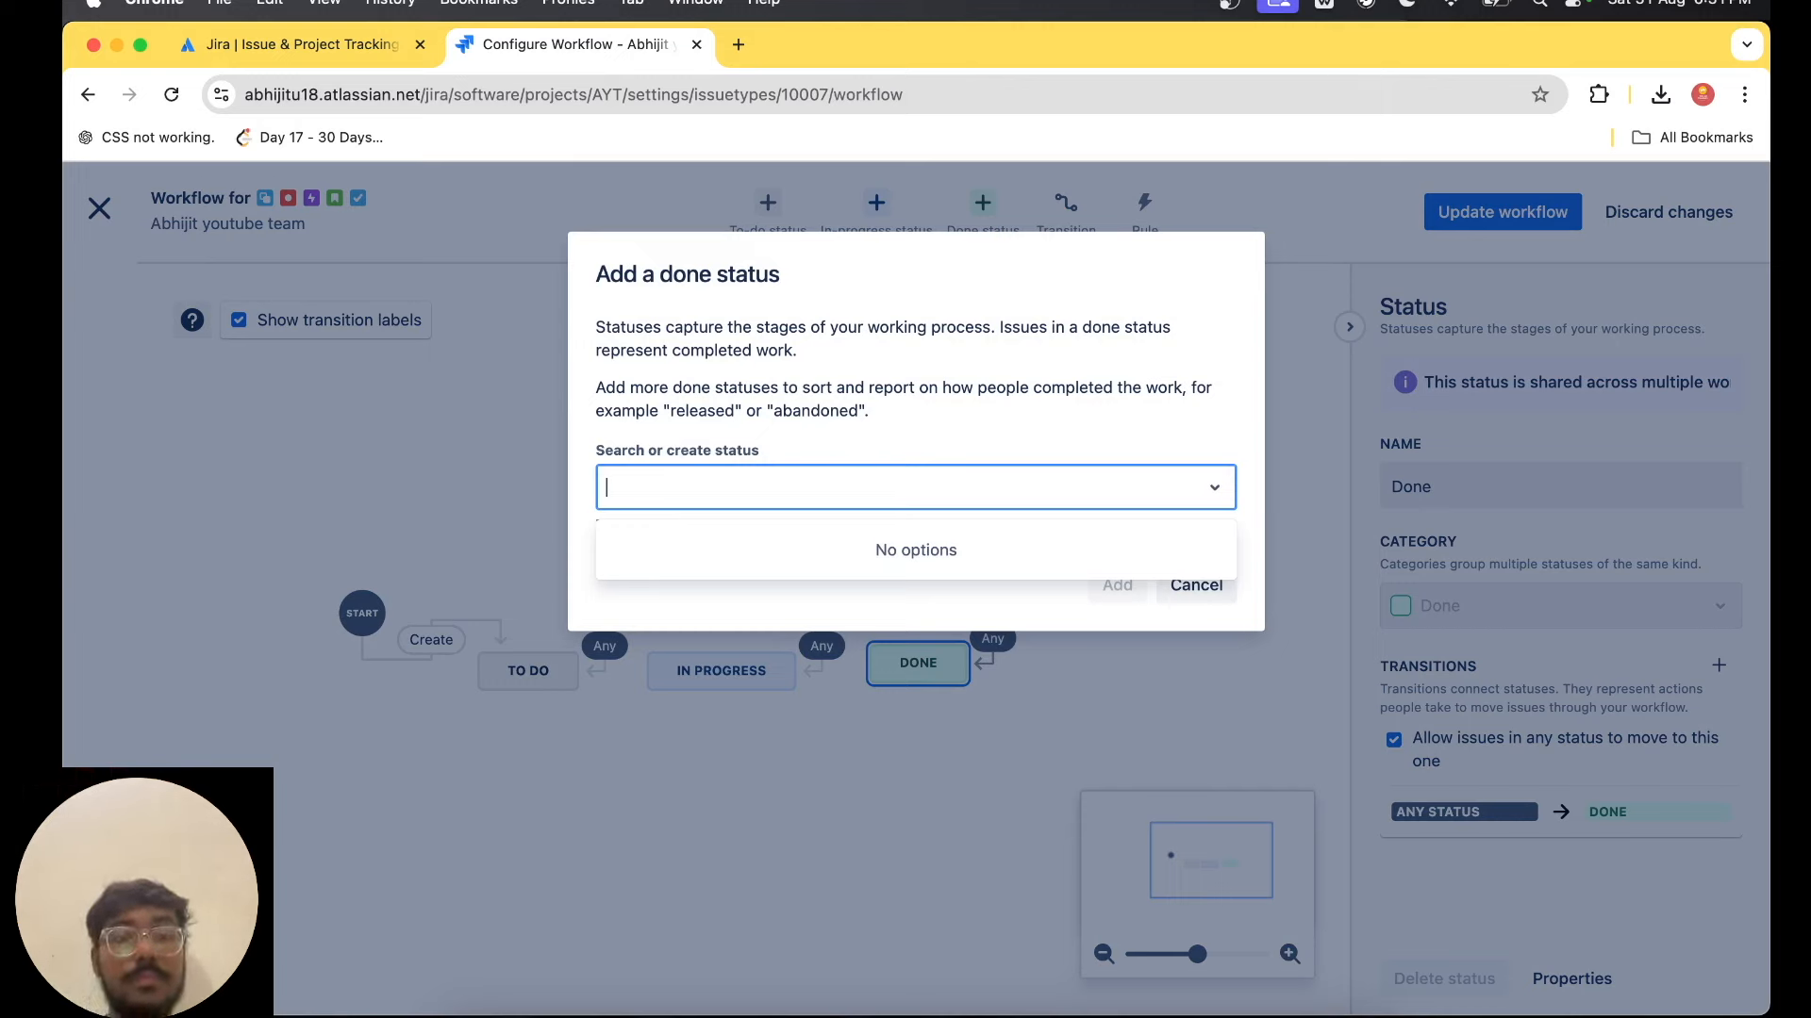
{"action": "type", "text": "Testing"}
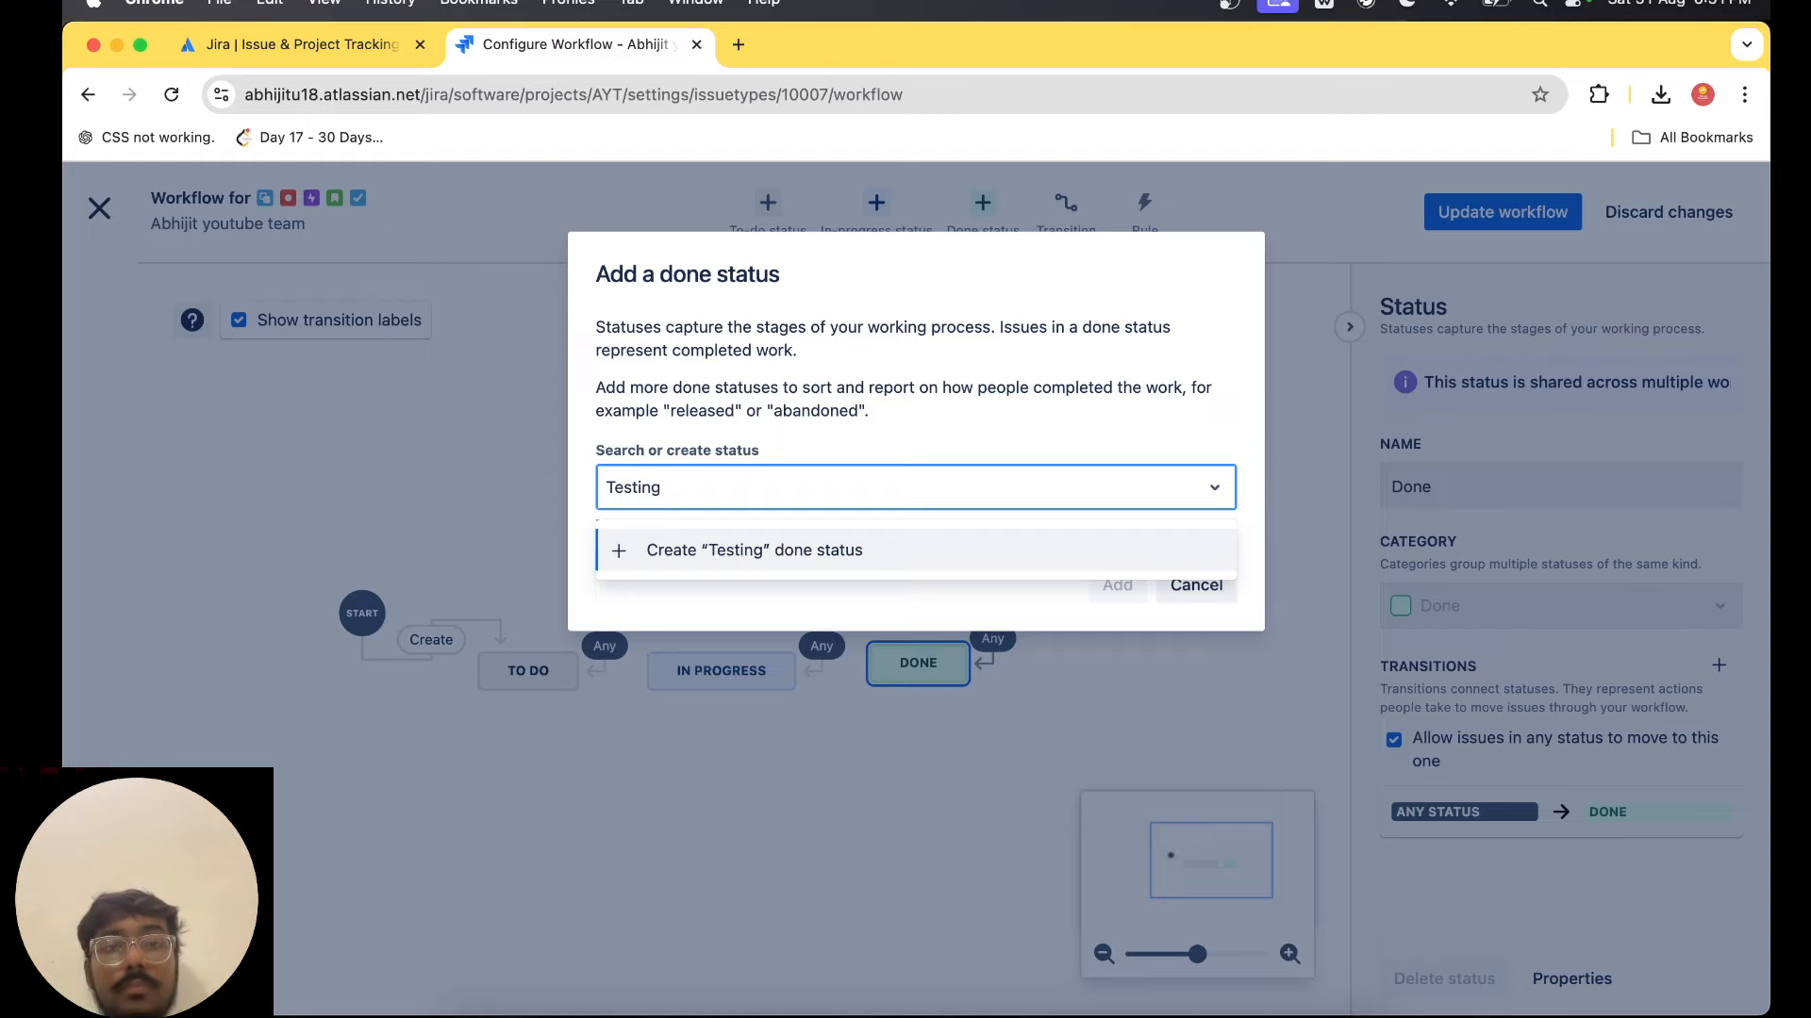
{"action": "key", "text": "Return"}
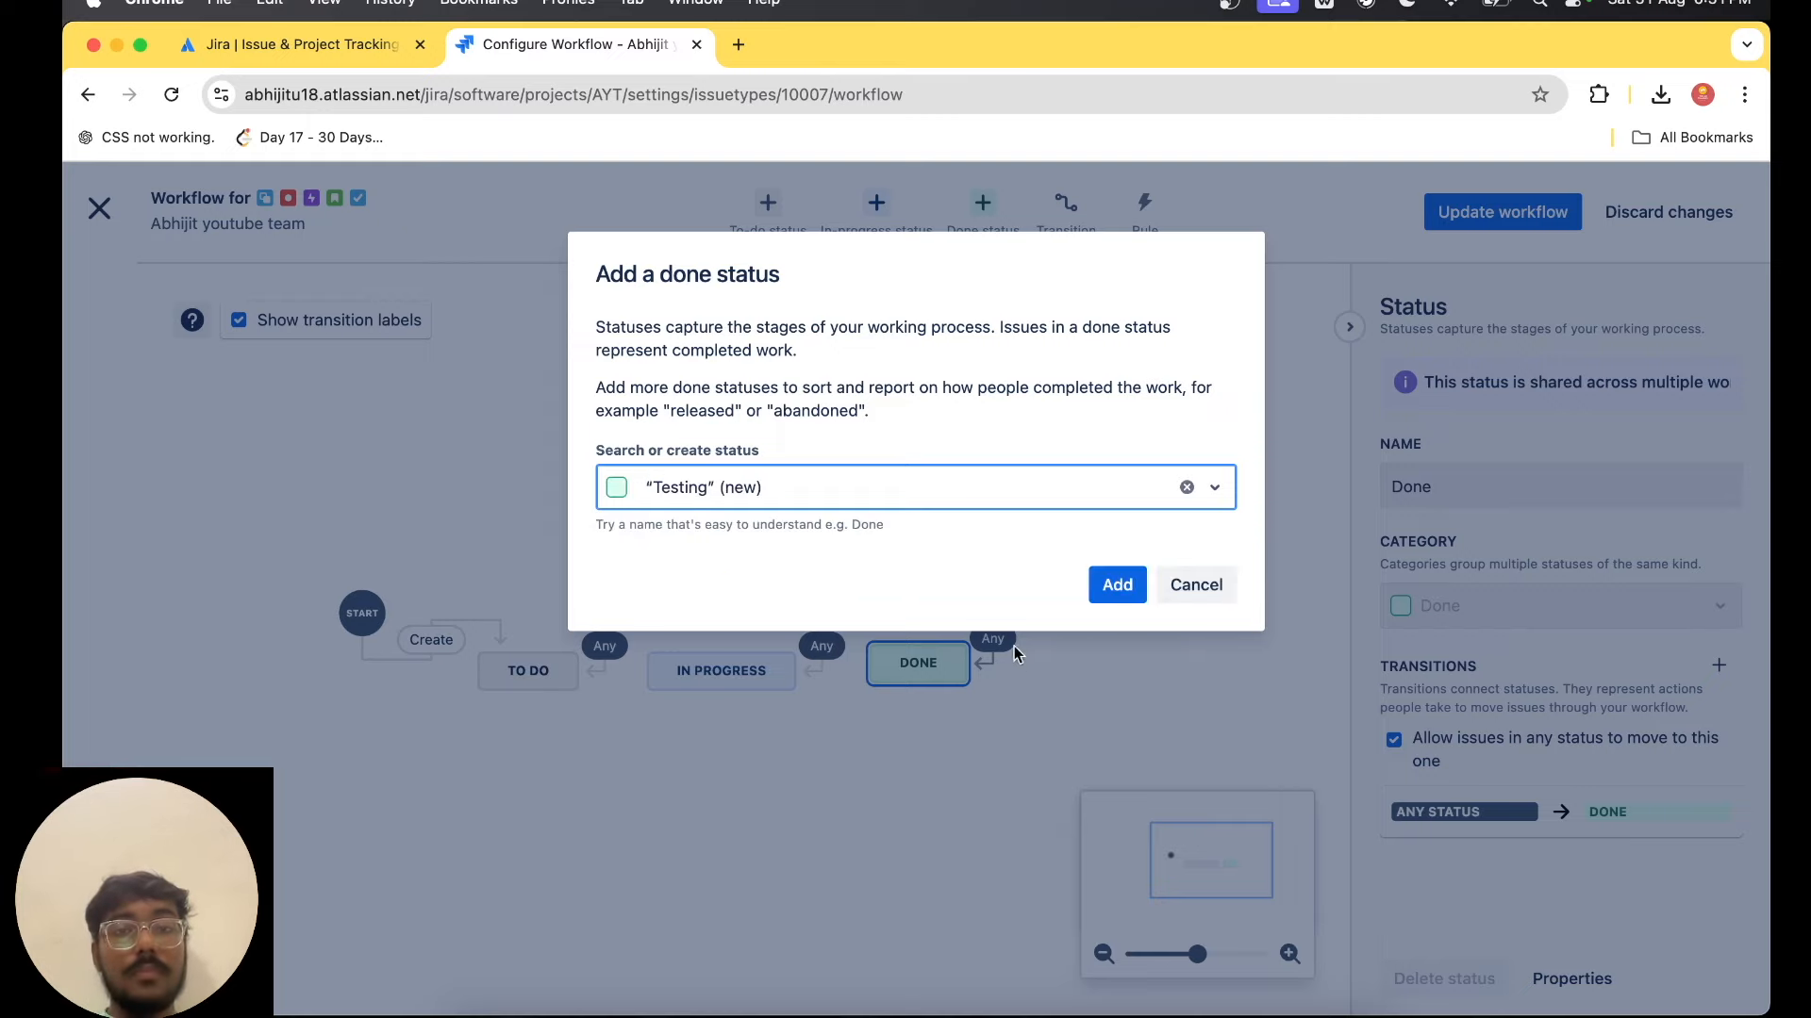
{"action": "left_click", "coordinate": [1117, 585]}
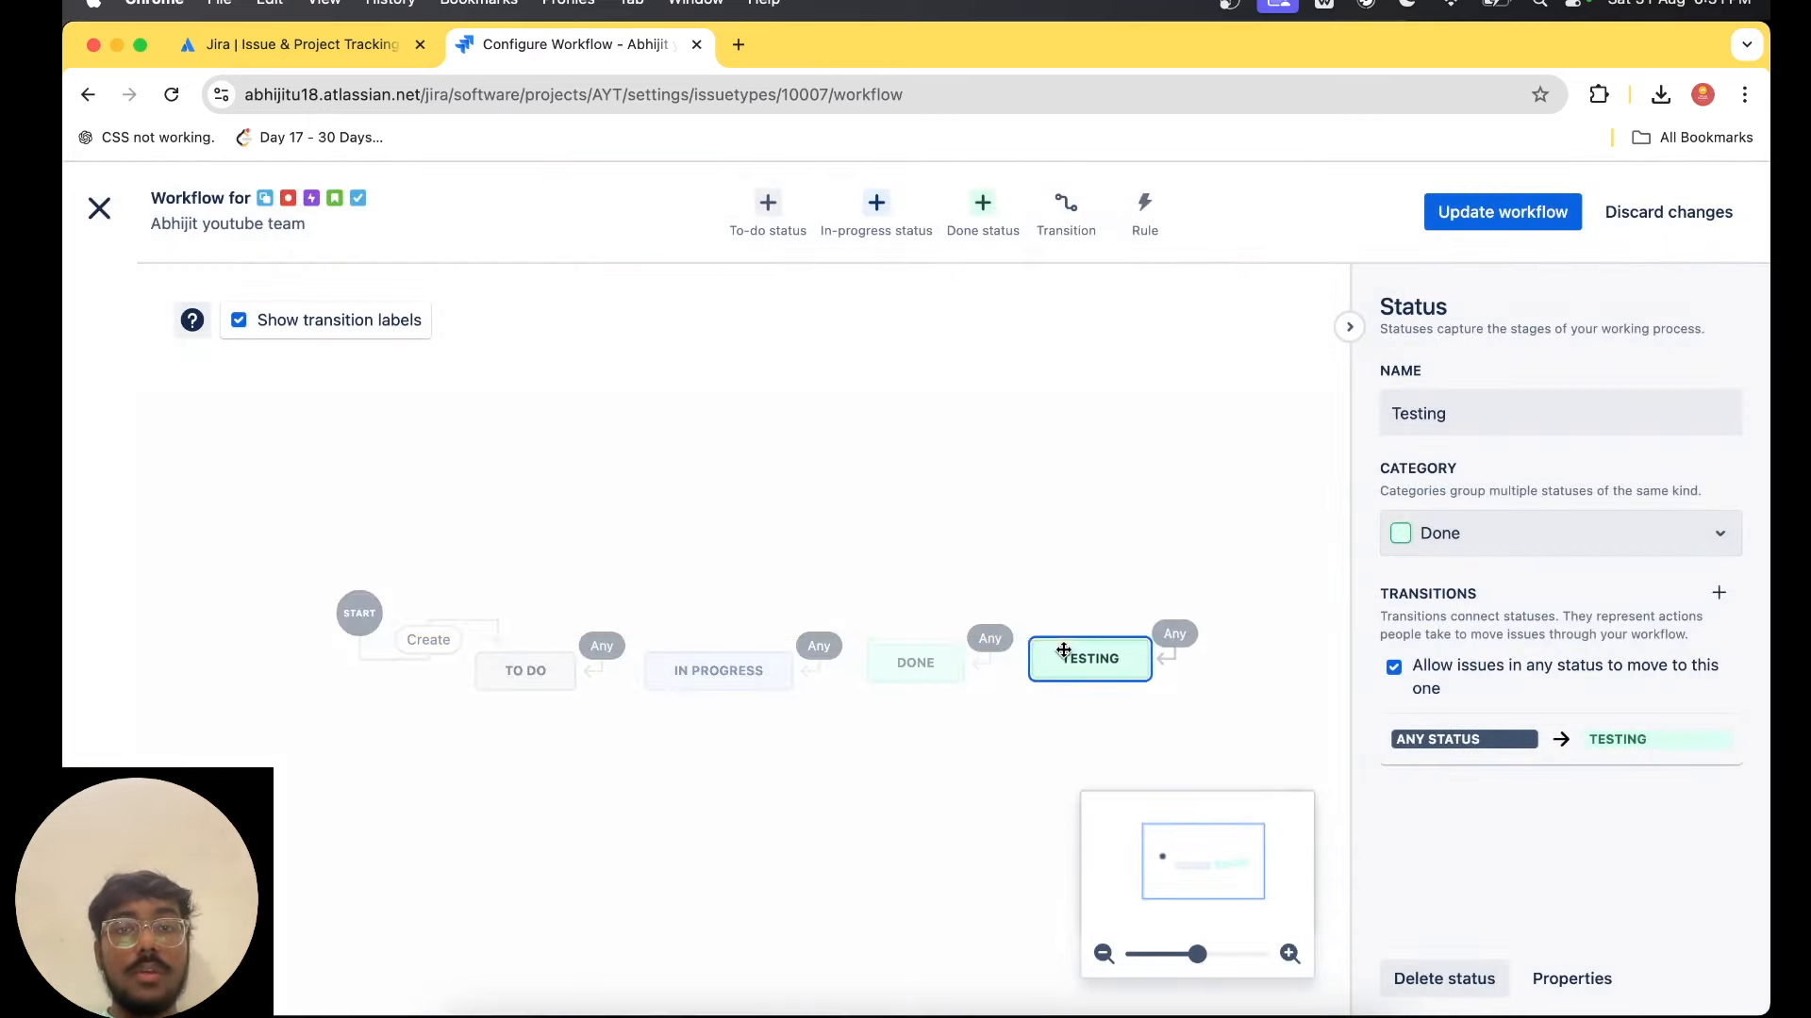
{"action": "left_click", "coordinate": [1011, 466]}
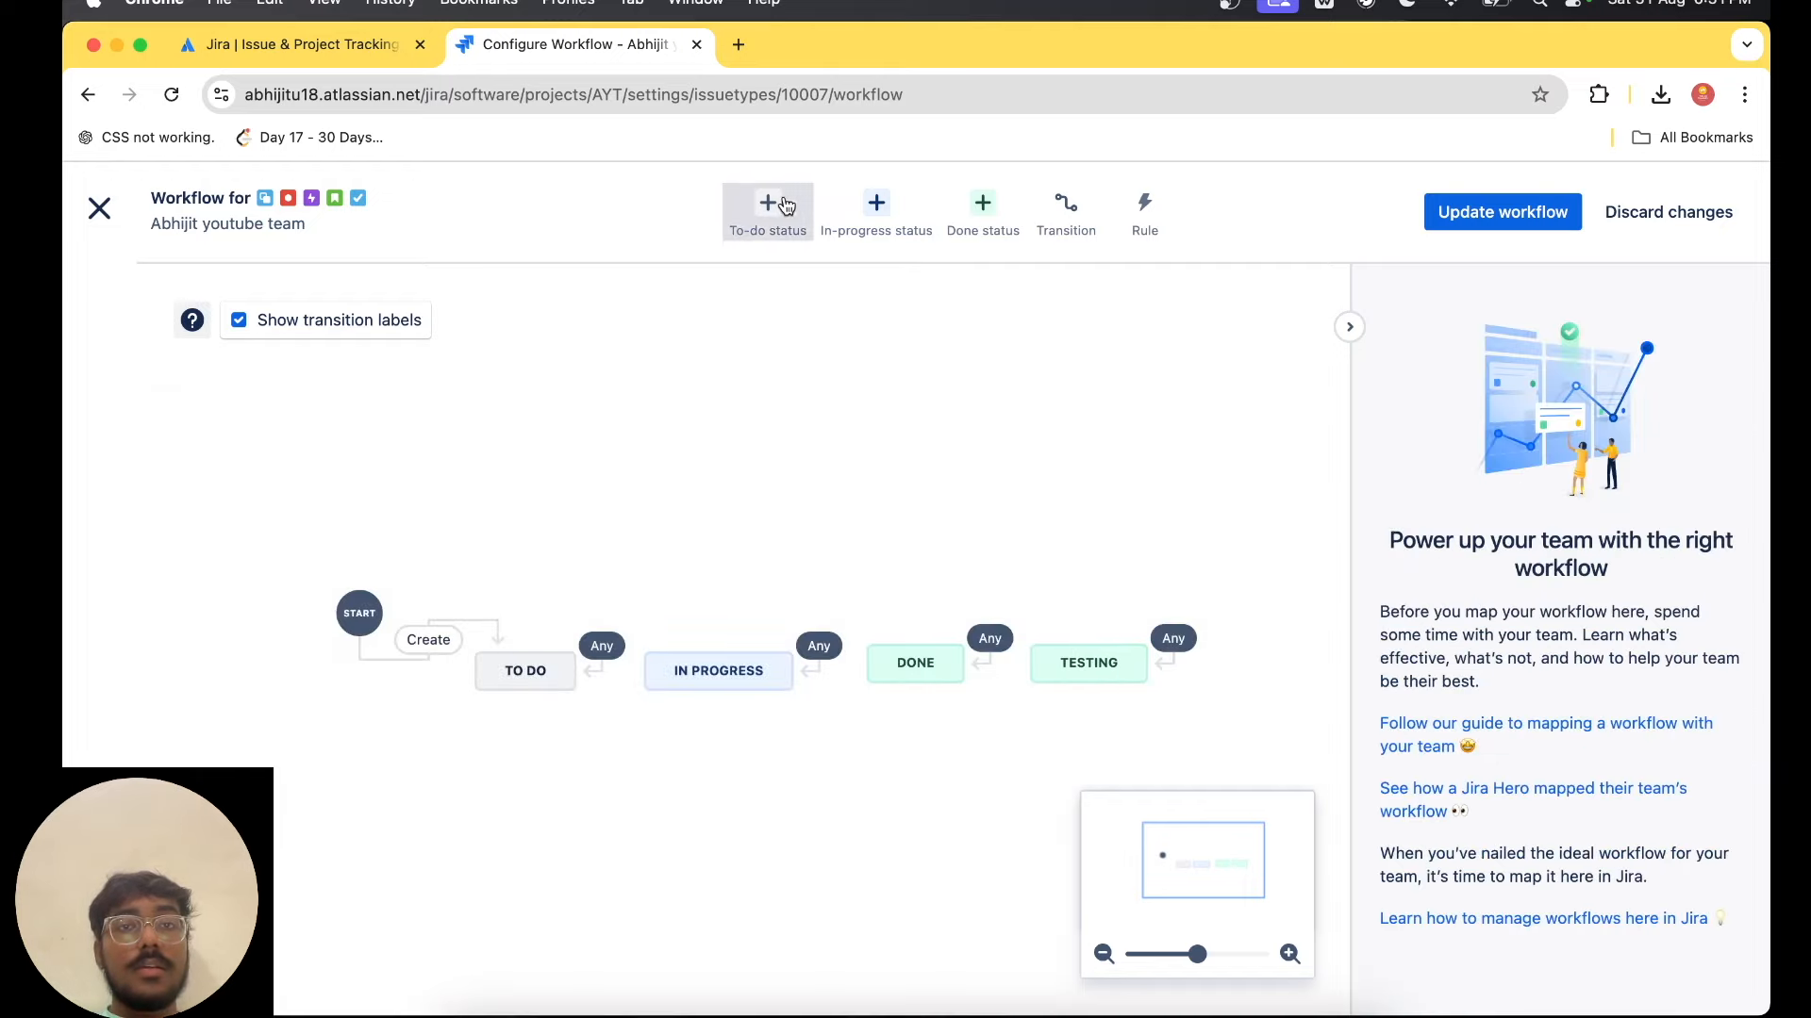
Add a new done status named "Deployment" to the workflow.
{"action": "left_click", "coordinate": [999, 227]}
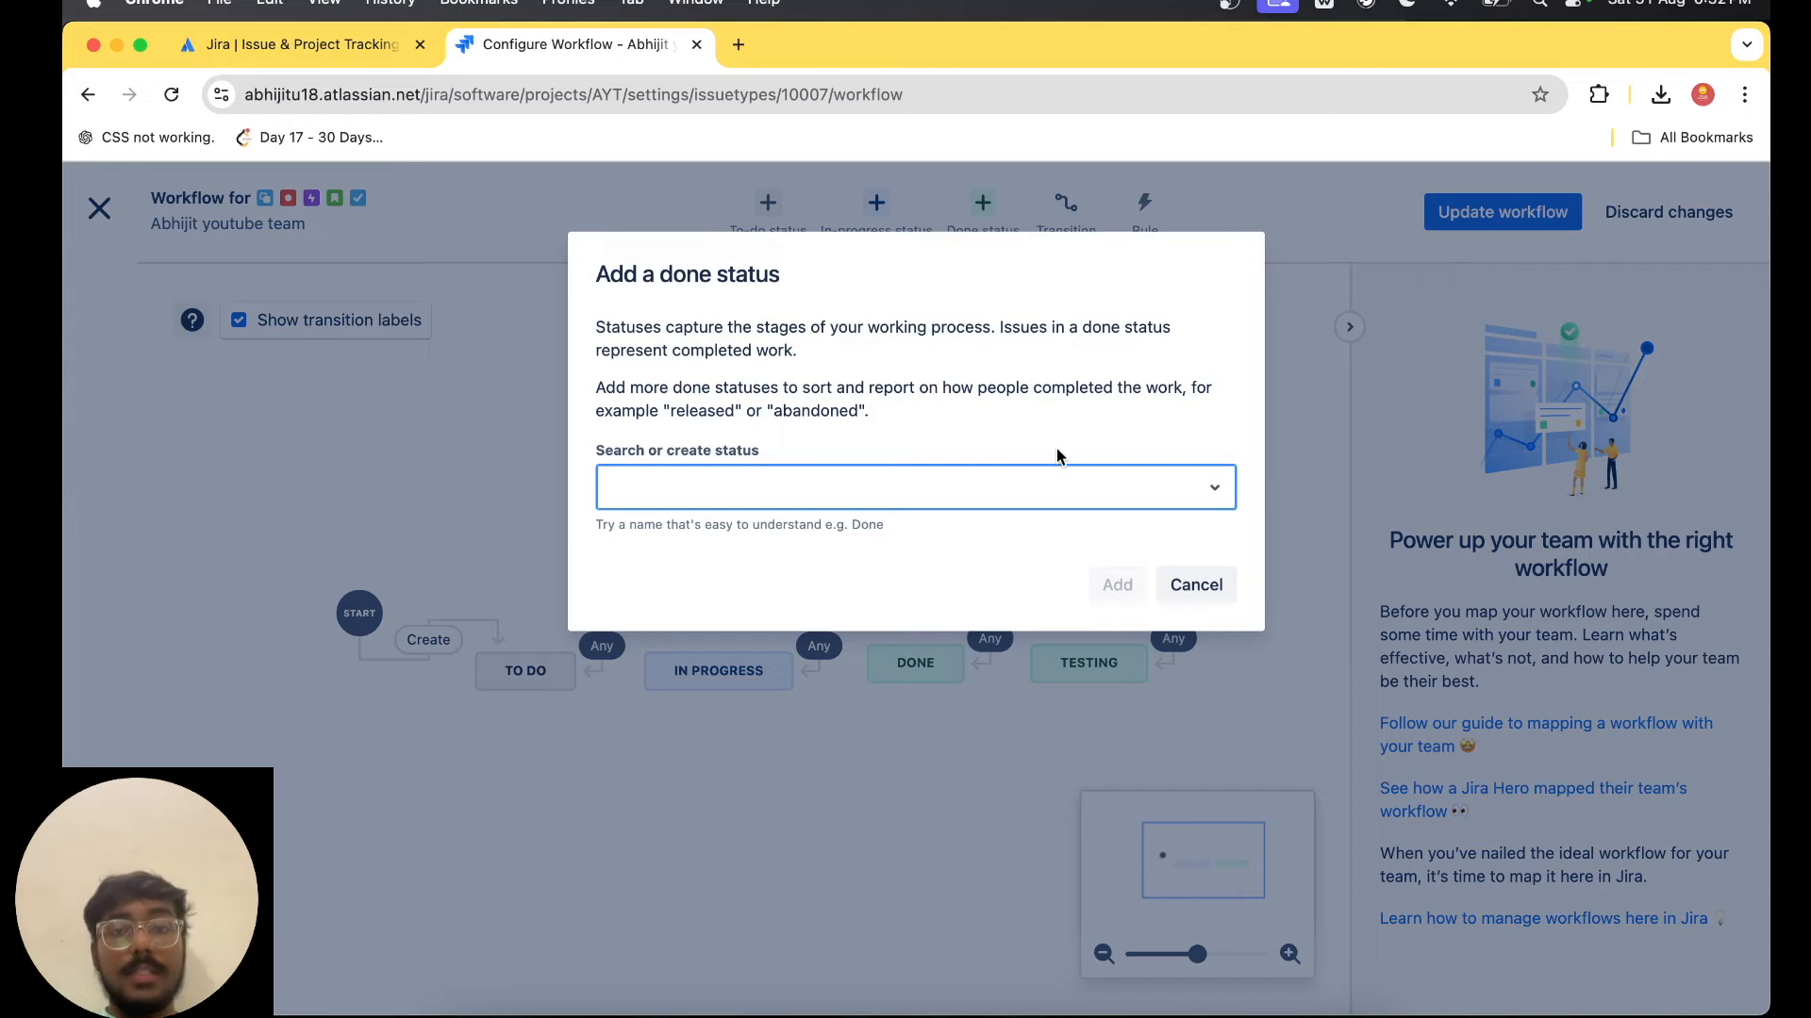
{"action": "type", "text": "Deplo"}
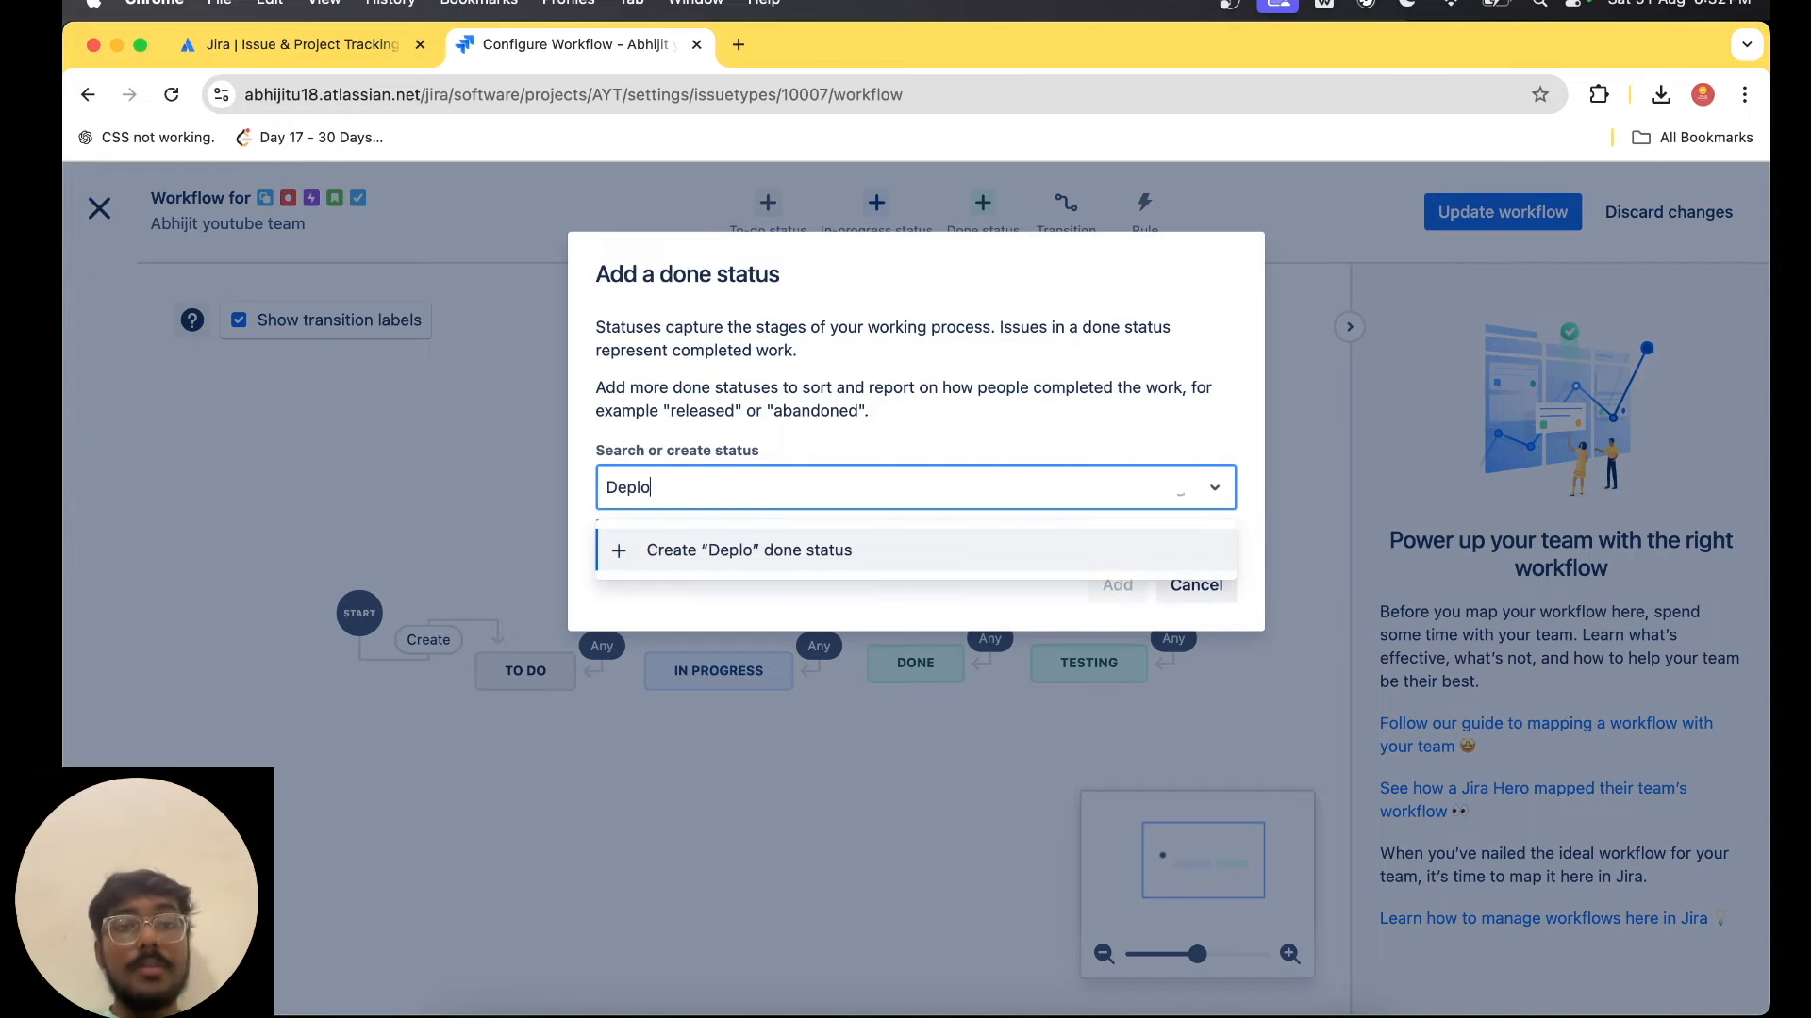
{"action": "type", "text": "yment"}
{"action": "key", "text": "Return"}
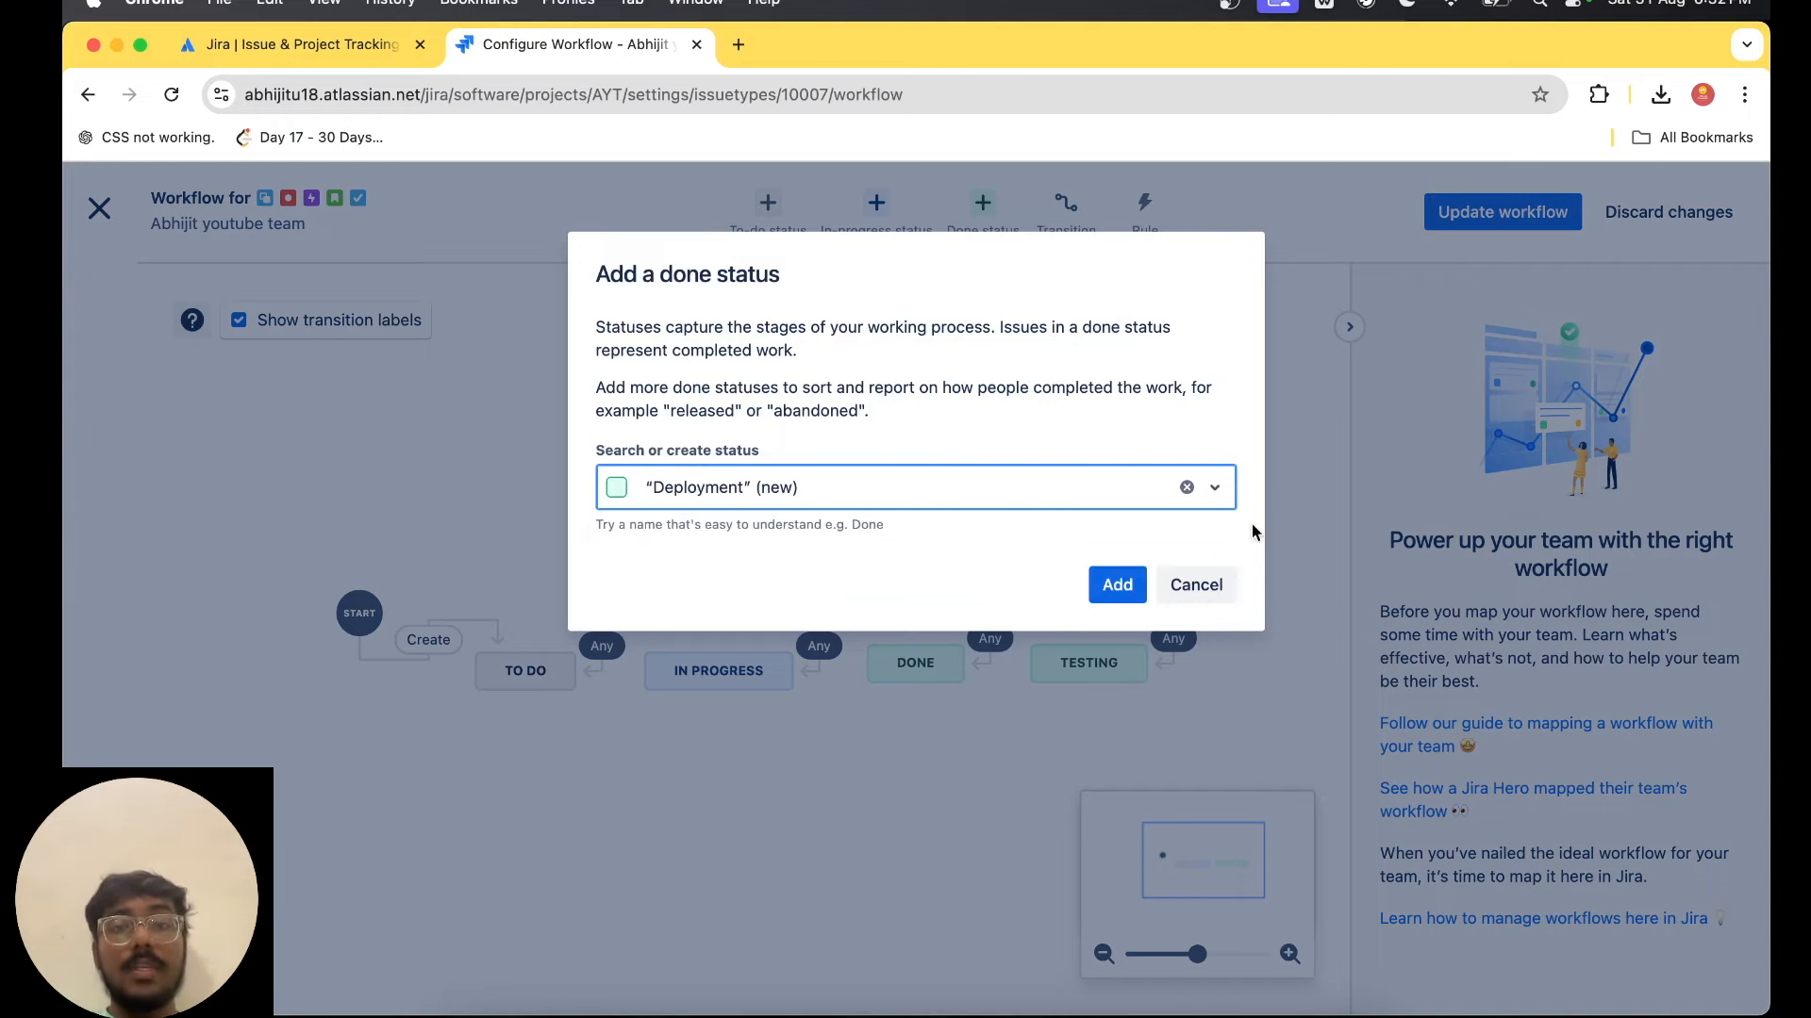
{"action": "left_click", "coordinate": [1117, 585]}
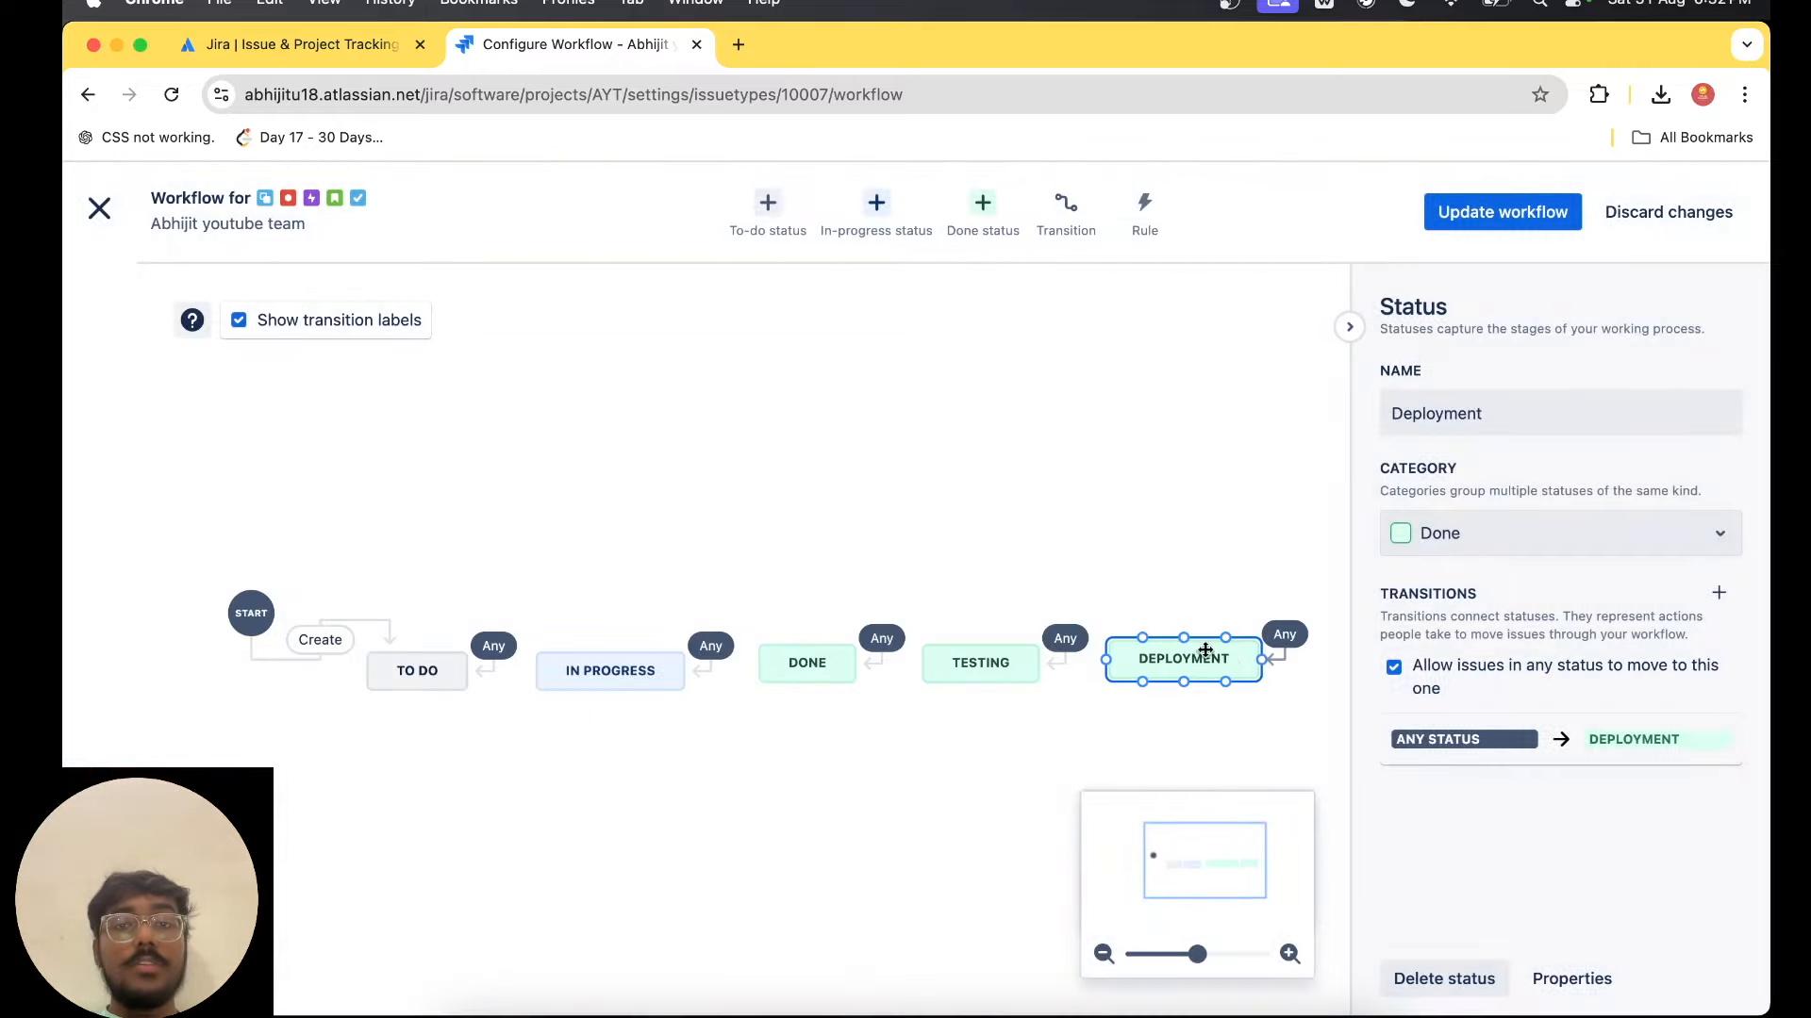
Save the updated workflow for Task, Bug, Story, Epic and Subtask, and review the board's columns and statuses.
{"action": "left_click", "coordinate": [1508, 214]}
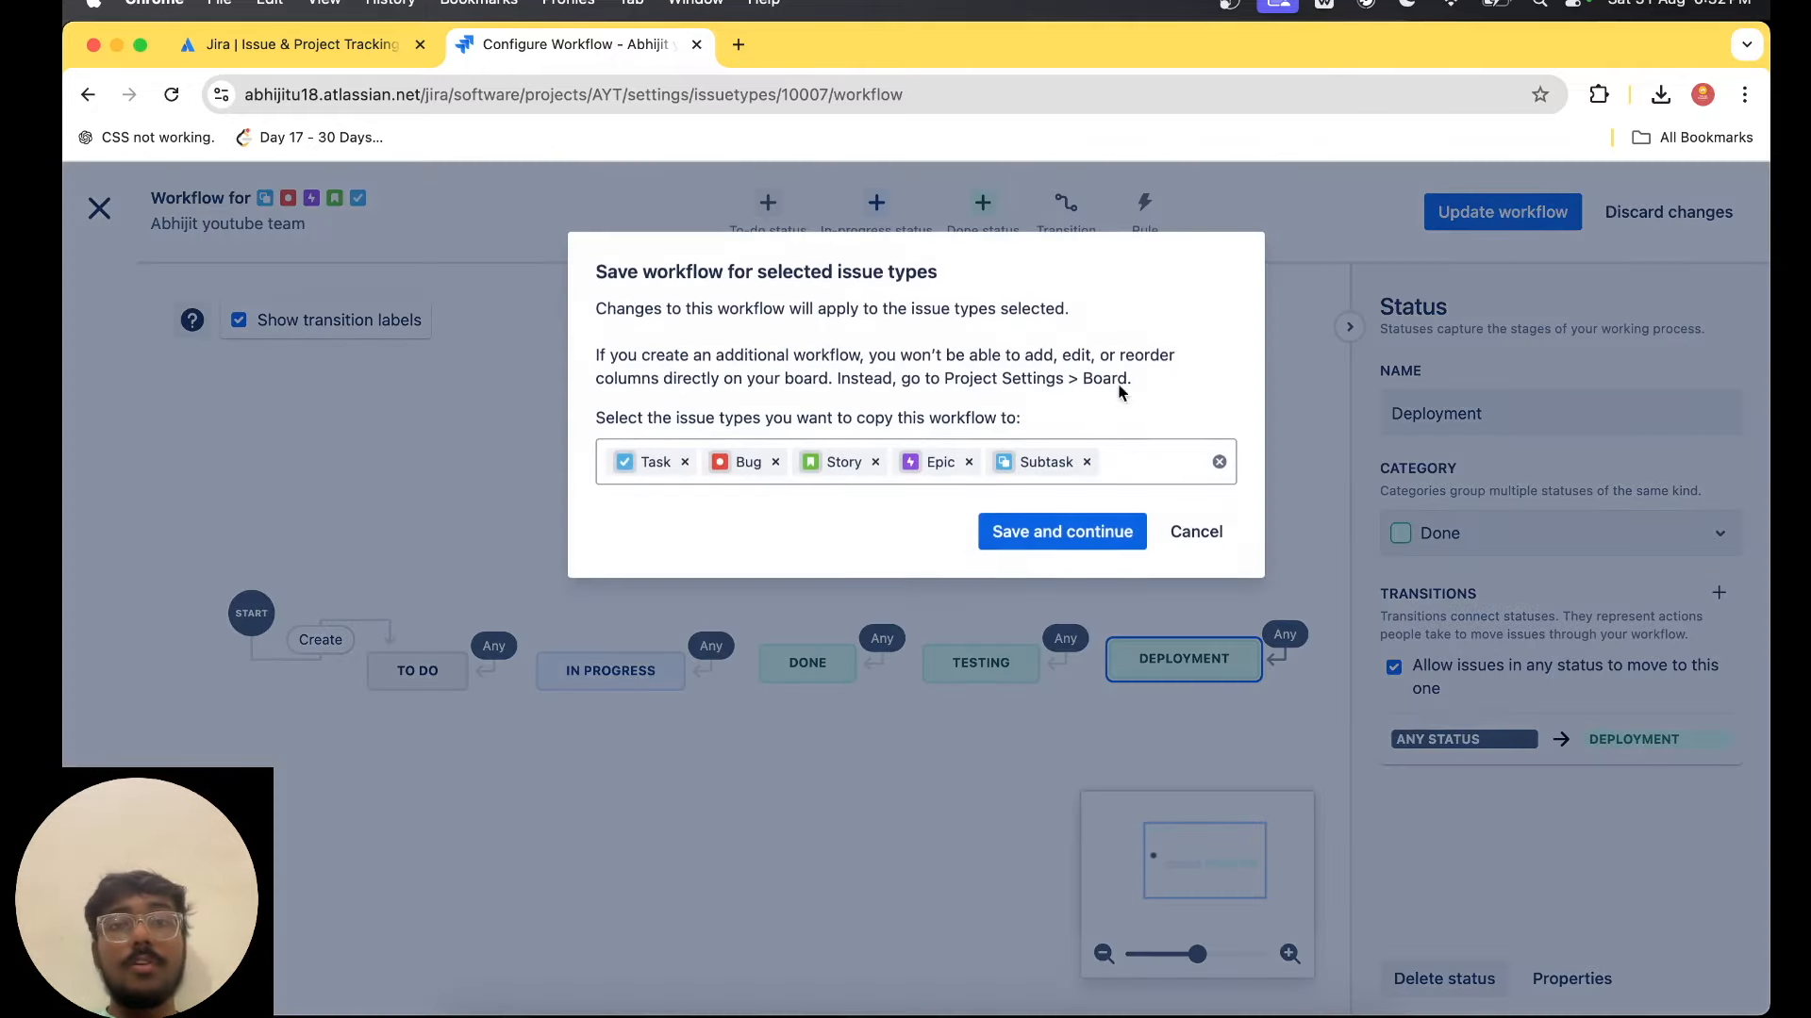
{"action": "left_click", "coordinate": [1060, 534]}
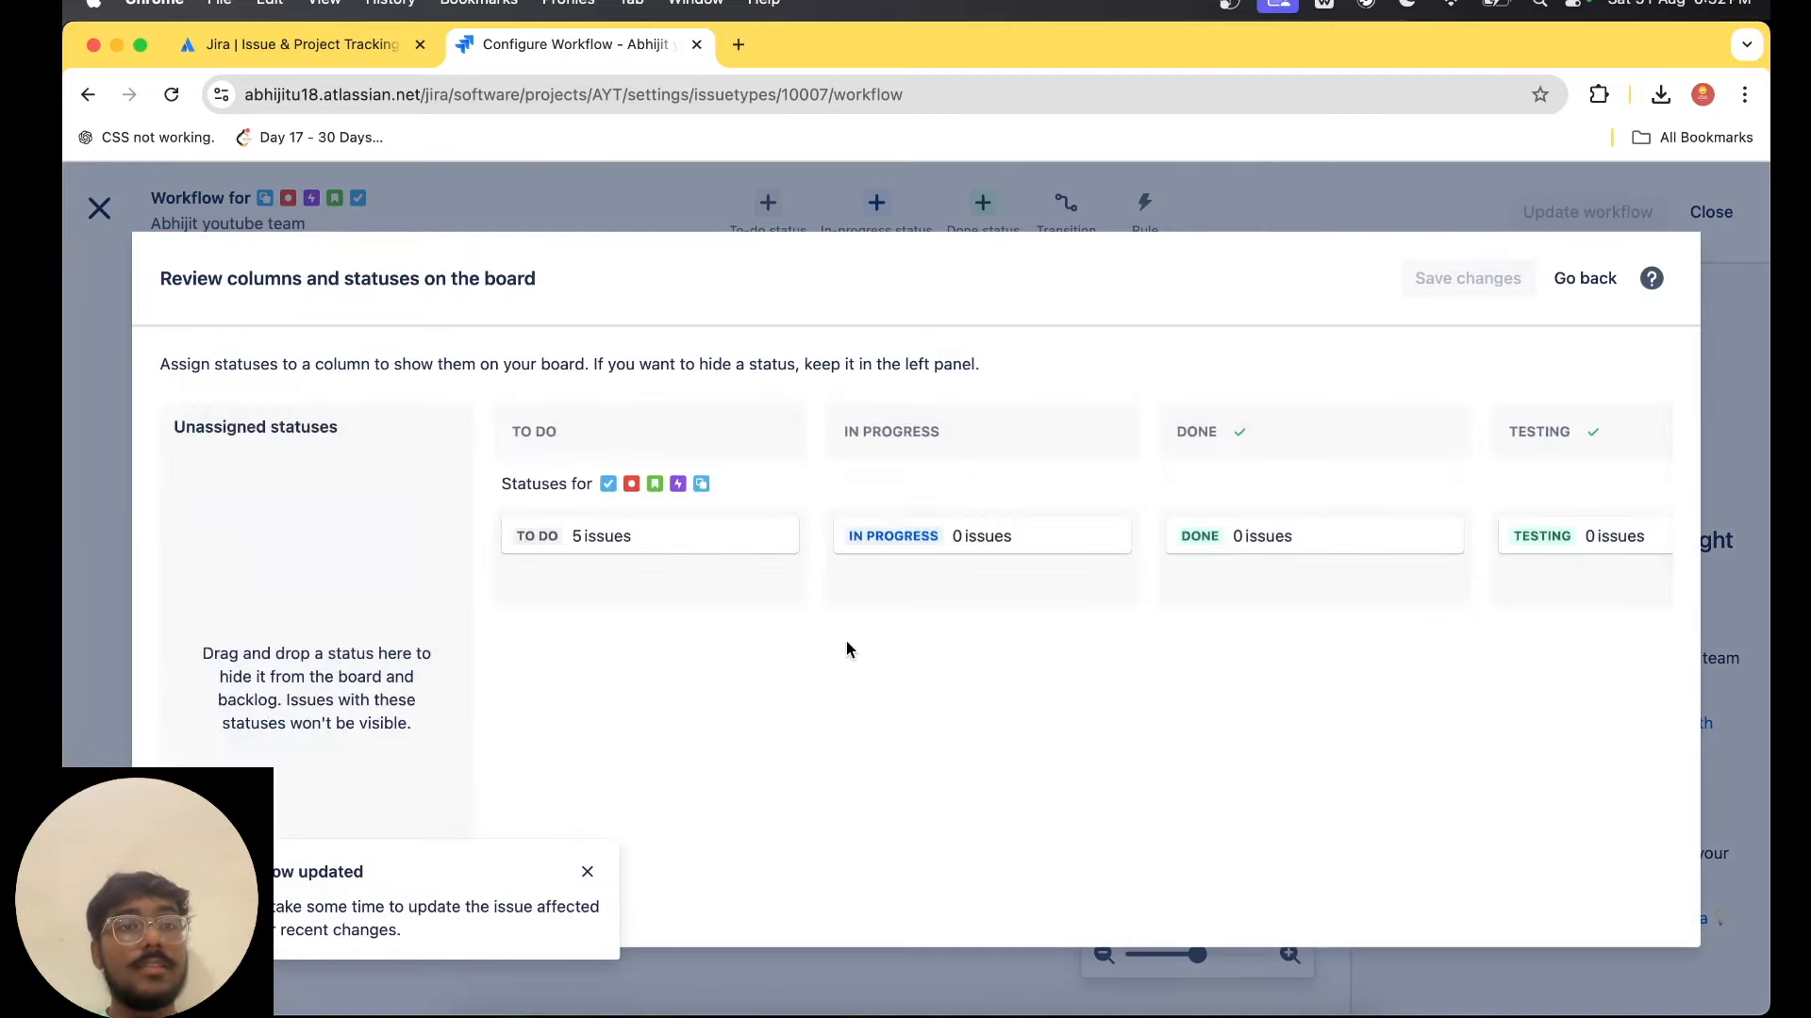
{"action": "scroll", "coordinate": [1292, 527], "scroll_direction": "right", "scroll_amount": 5}
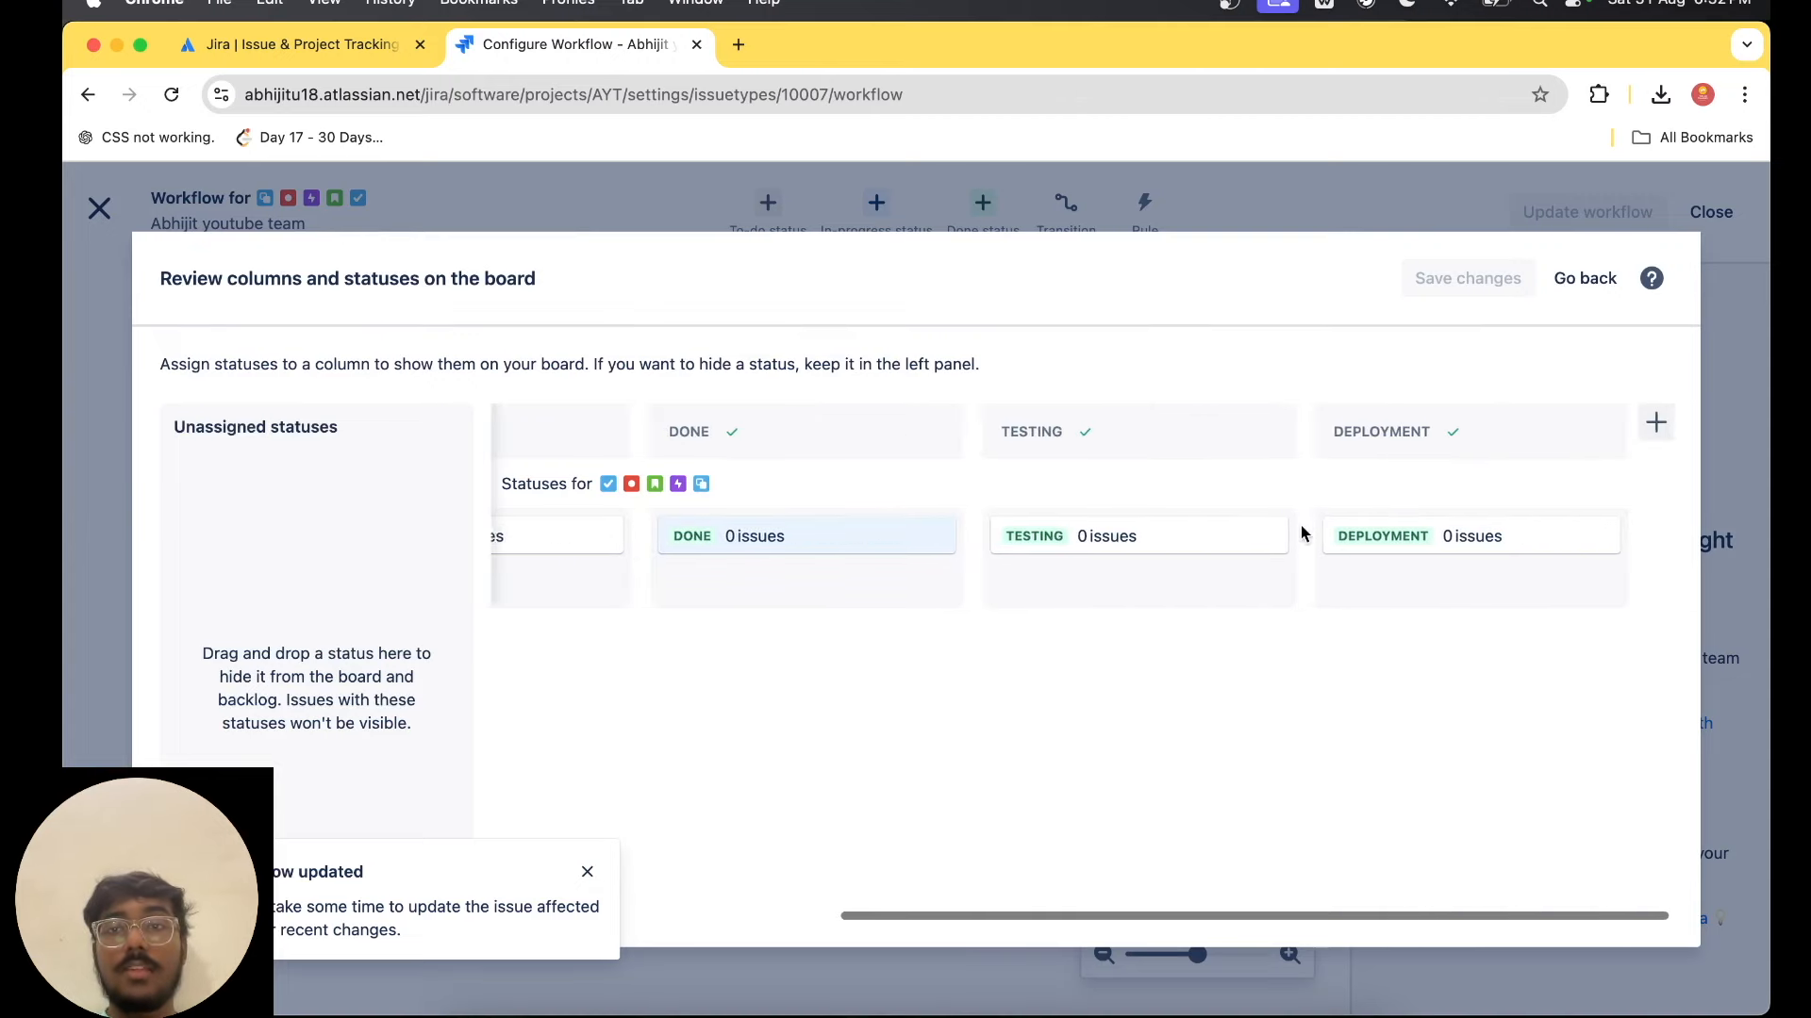
{"action": "scroll", "coordinate": [1297, 528], "scroll_direction": "left", "scroll_amount": 5}
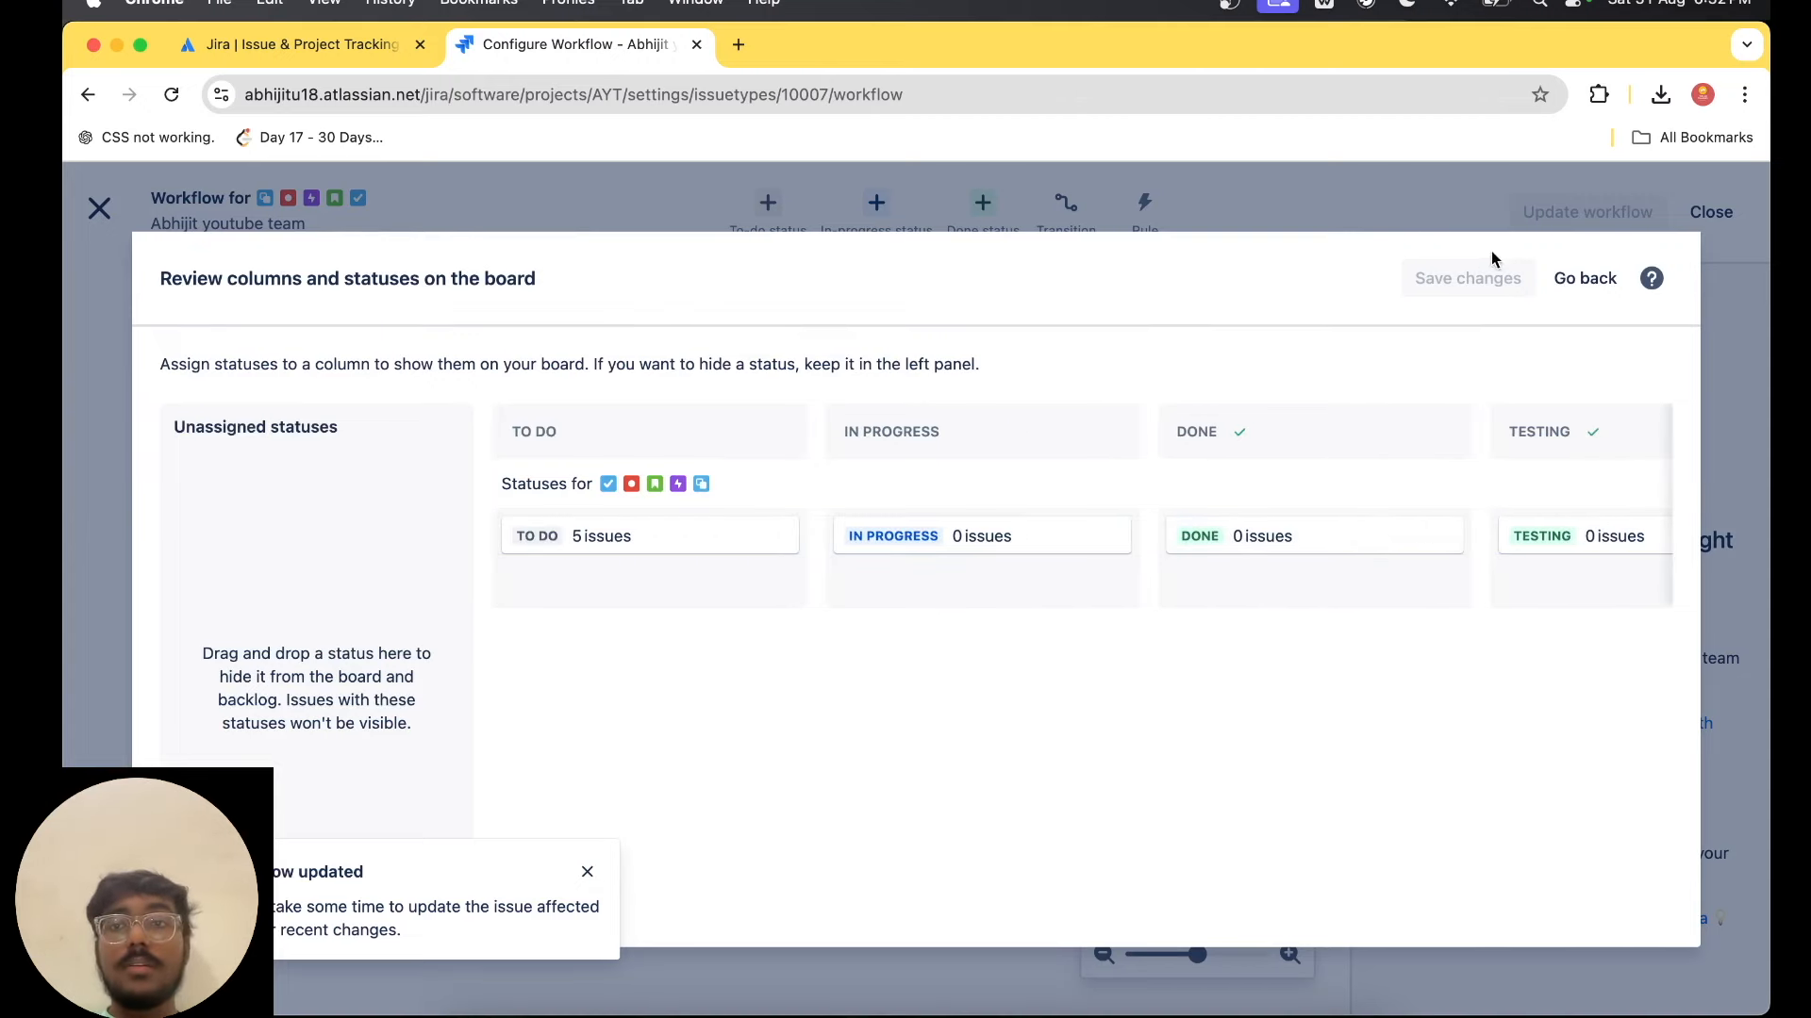
{"action": "left_click", "coordinate": [1567, 285]}
Leave the workflow editor and project settings, and look over all columns of the AYT board.
{"action": "left_click", "coordinate": [99, 207]}
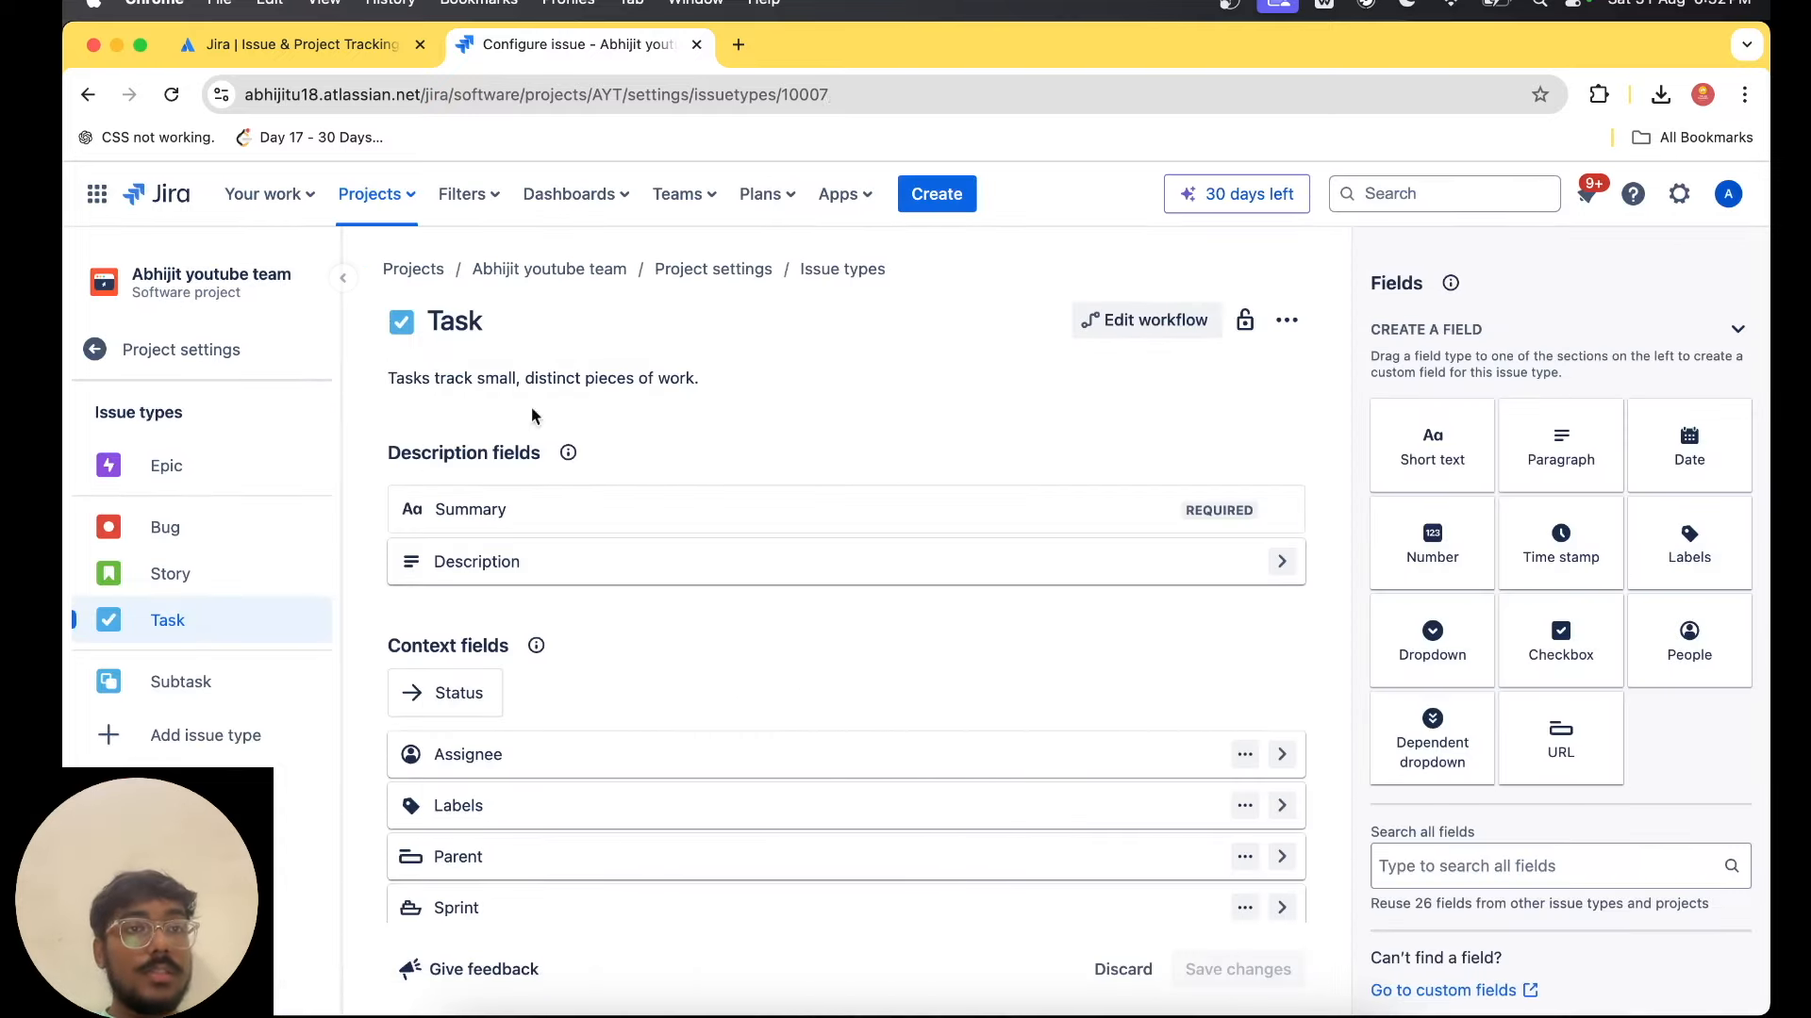
{"action": "left_click", "coordinate": [160, 347]}
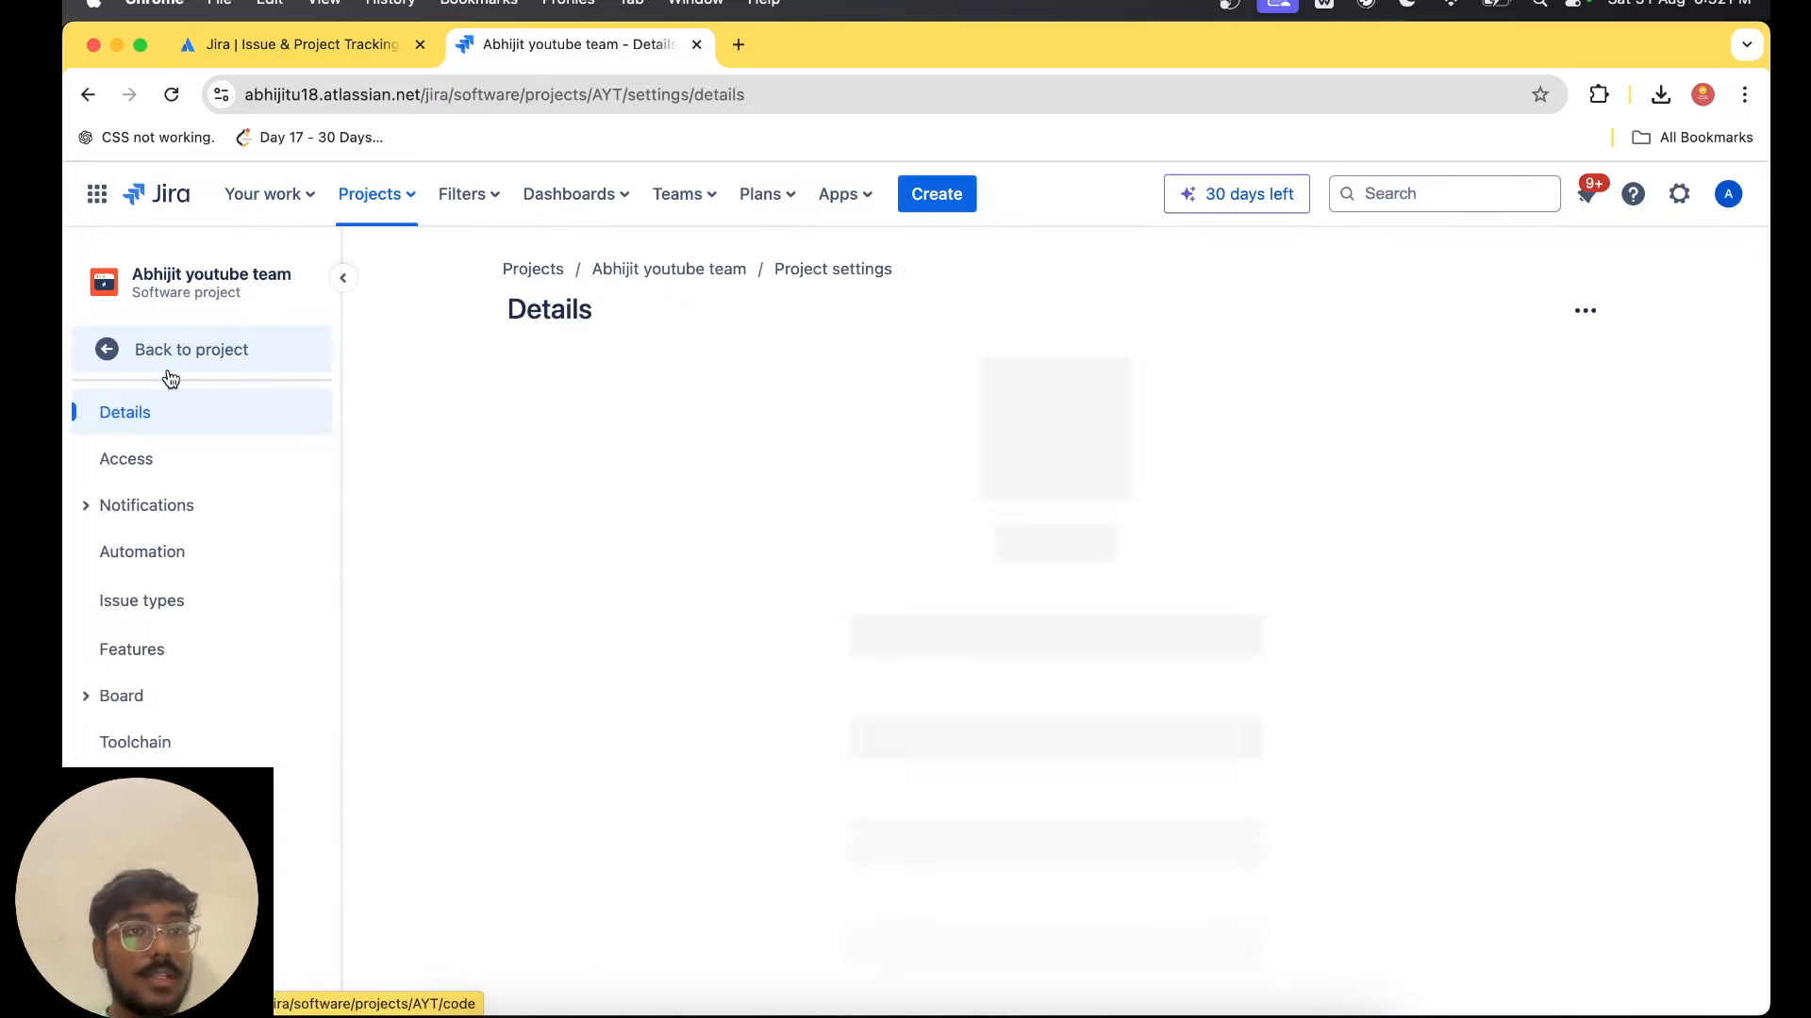
{"action": "left_click", "coordinate": [198, 349]}
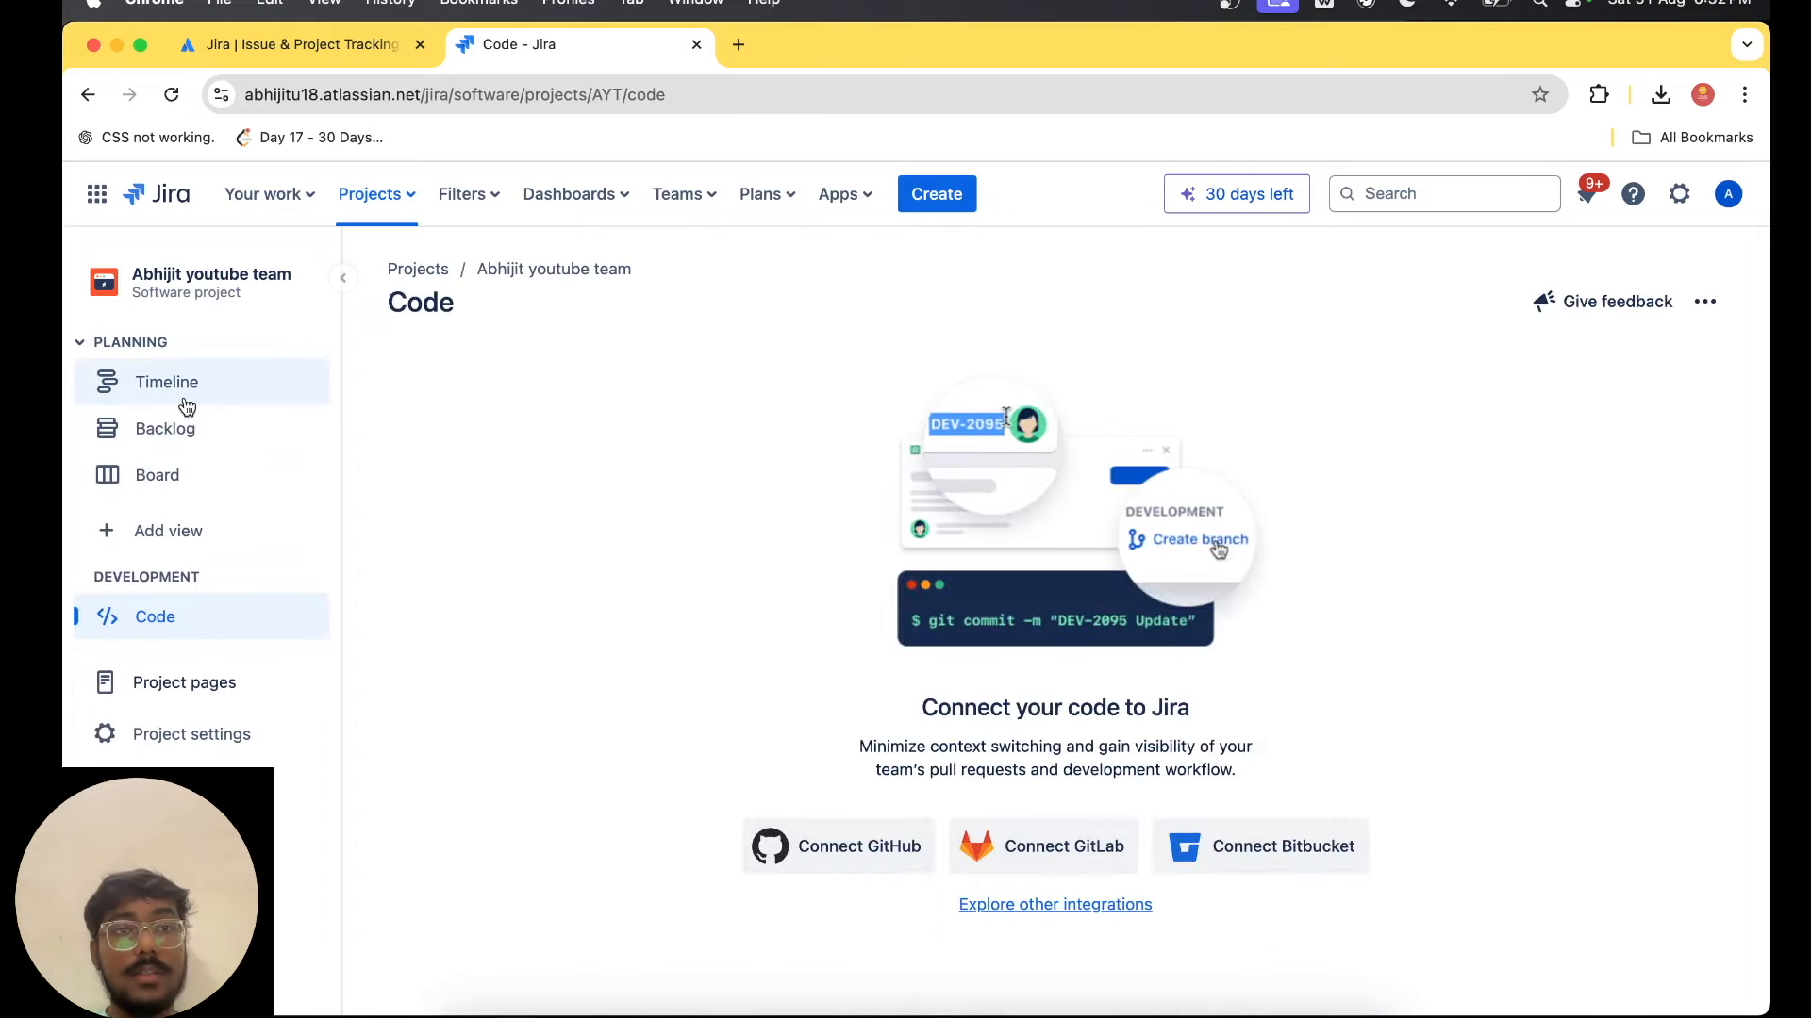
{"action": "left_click", "coordinate": [218, 491]}
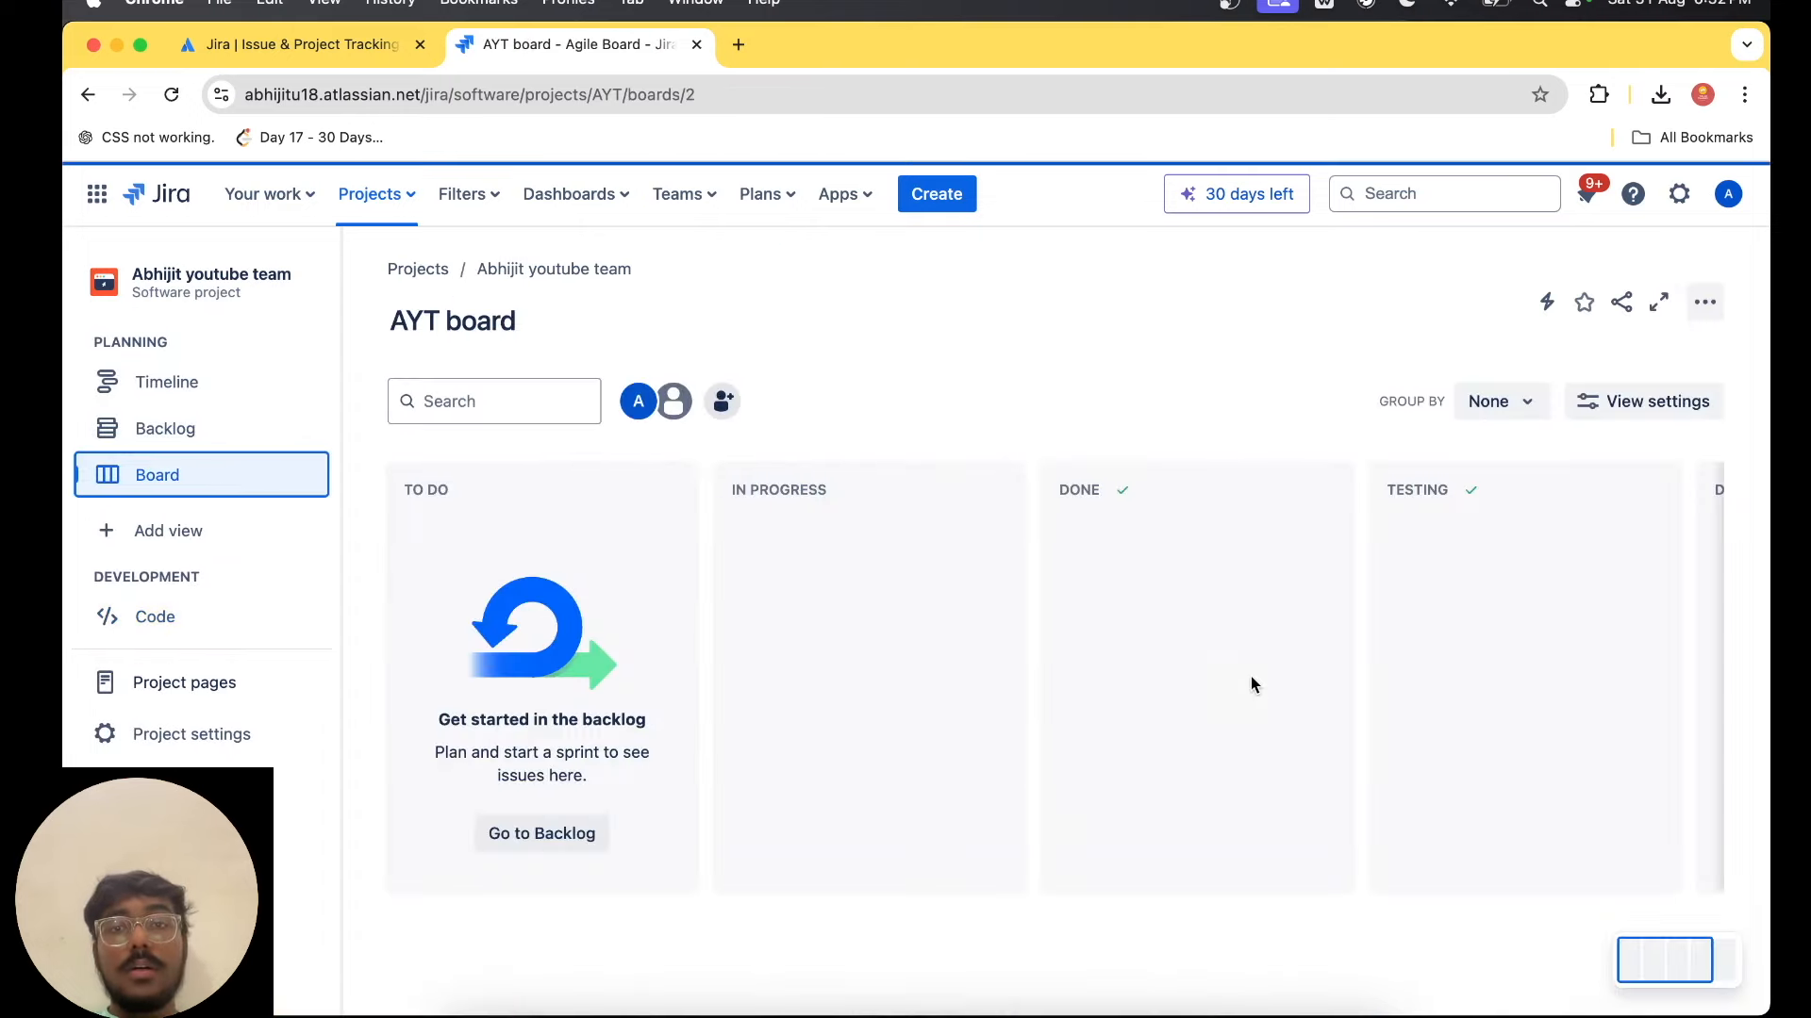
{"action": "scroll", "coordinate": [1250, 676], "scroll_direction": "right", "scroll_amount": 5}
{"action": "scroll", "coordinate": [1253, 691], "scroll_direction": "left", "scroll_amount": 5}
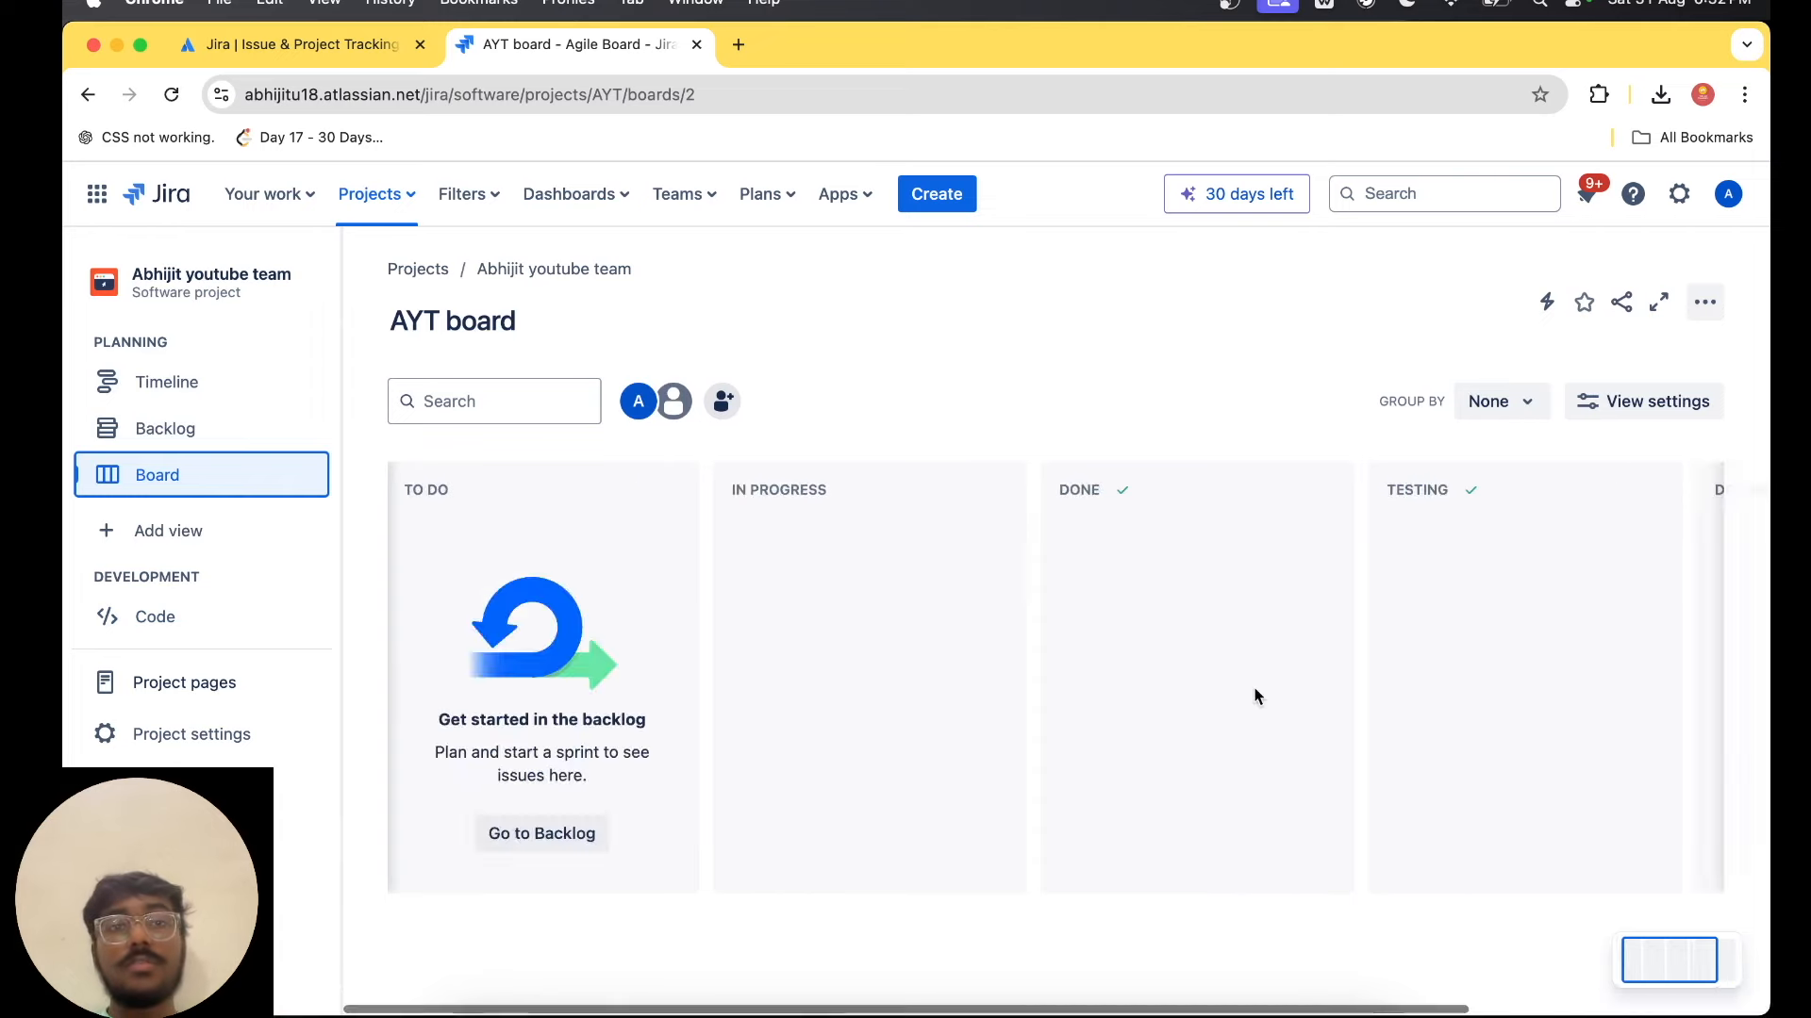
{"action": "scroll", "coordinate": [1359, 605], "scroll_direction": "right", "scroll_amount": 3}
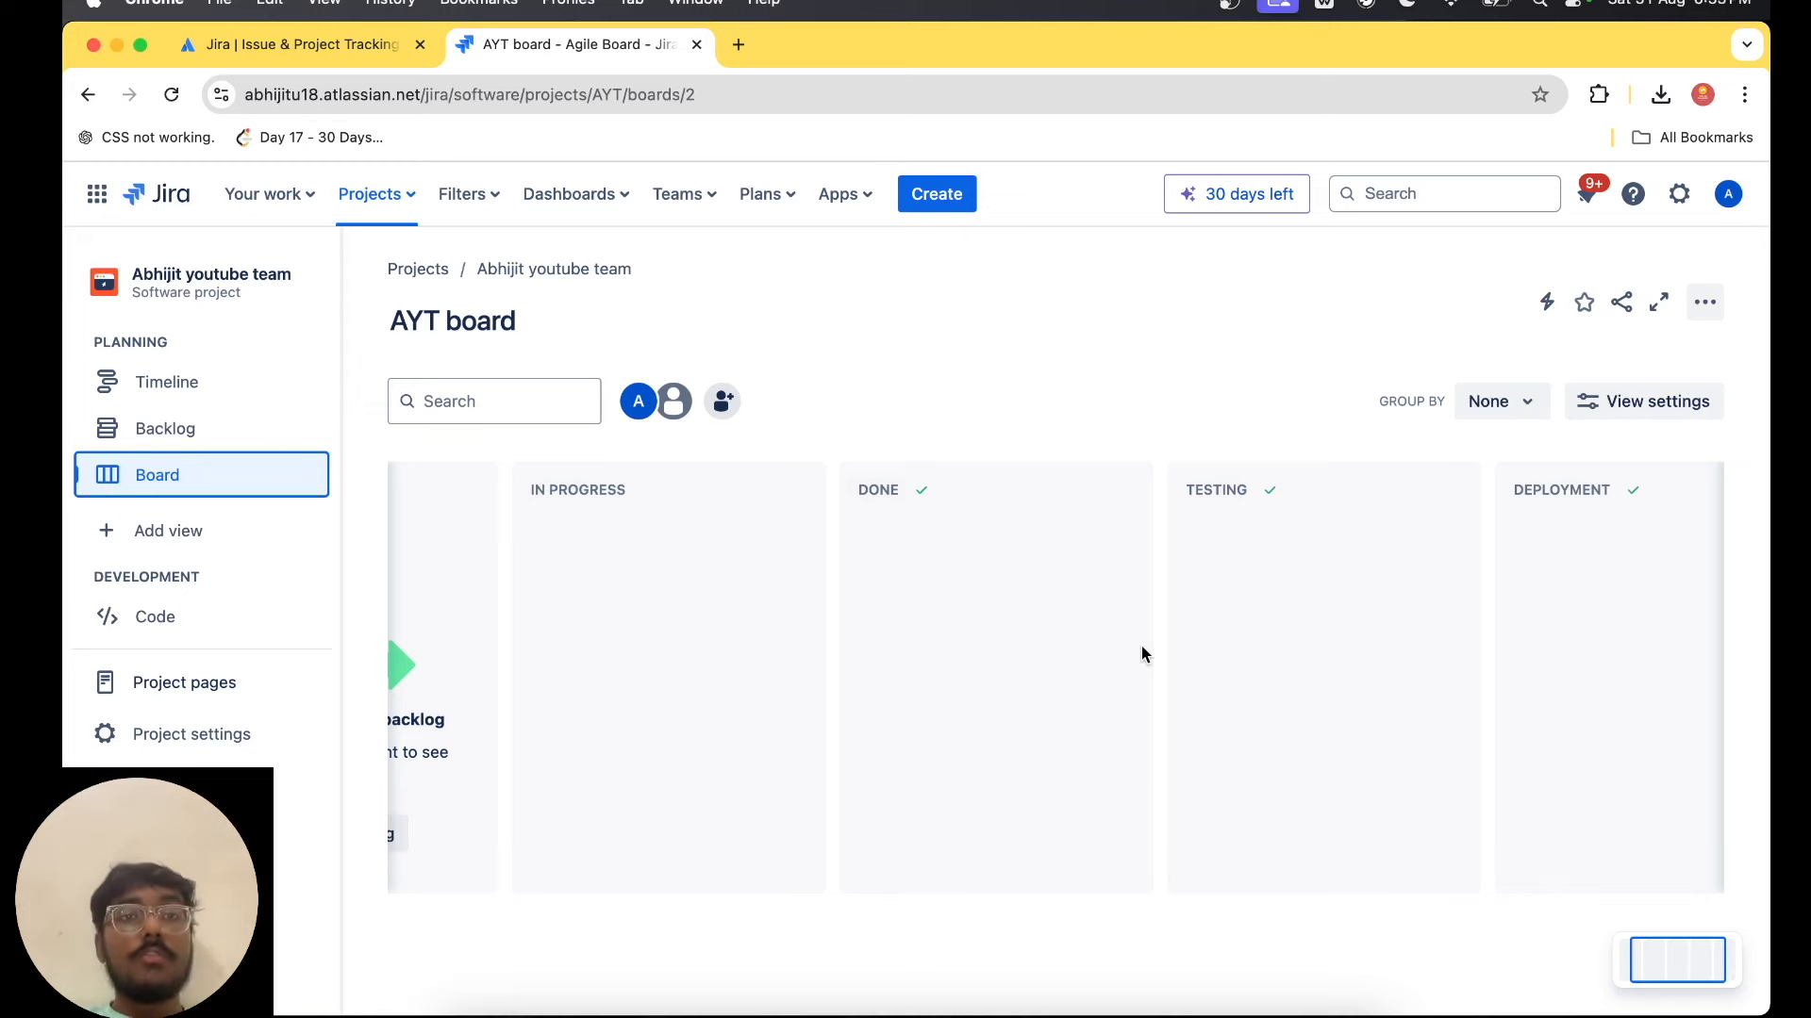
Create a new team named "Devop Team".
{"action": "left_click", "coordinate": [677, 195]}
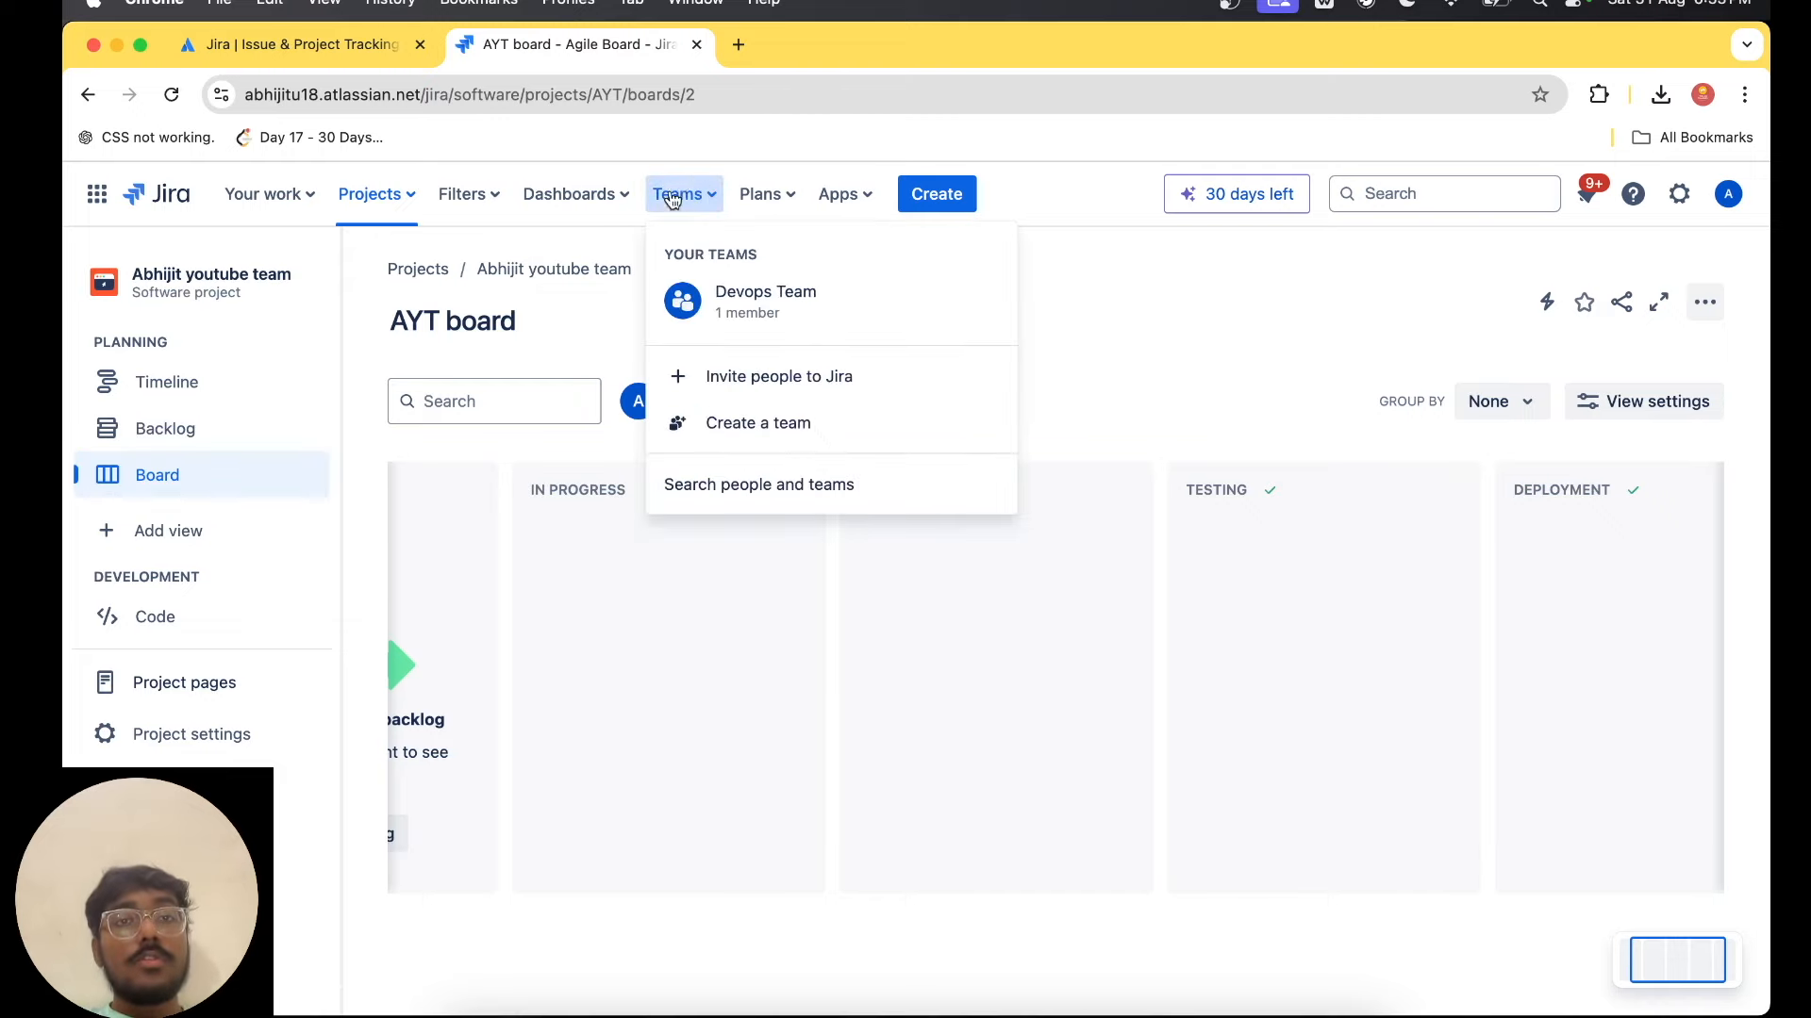
{"action": "left_click", "coordinate": [792, 426]}
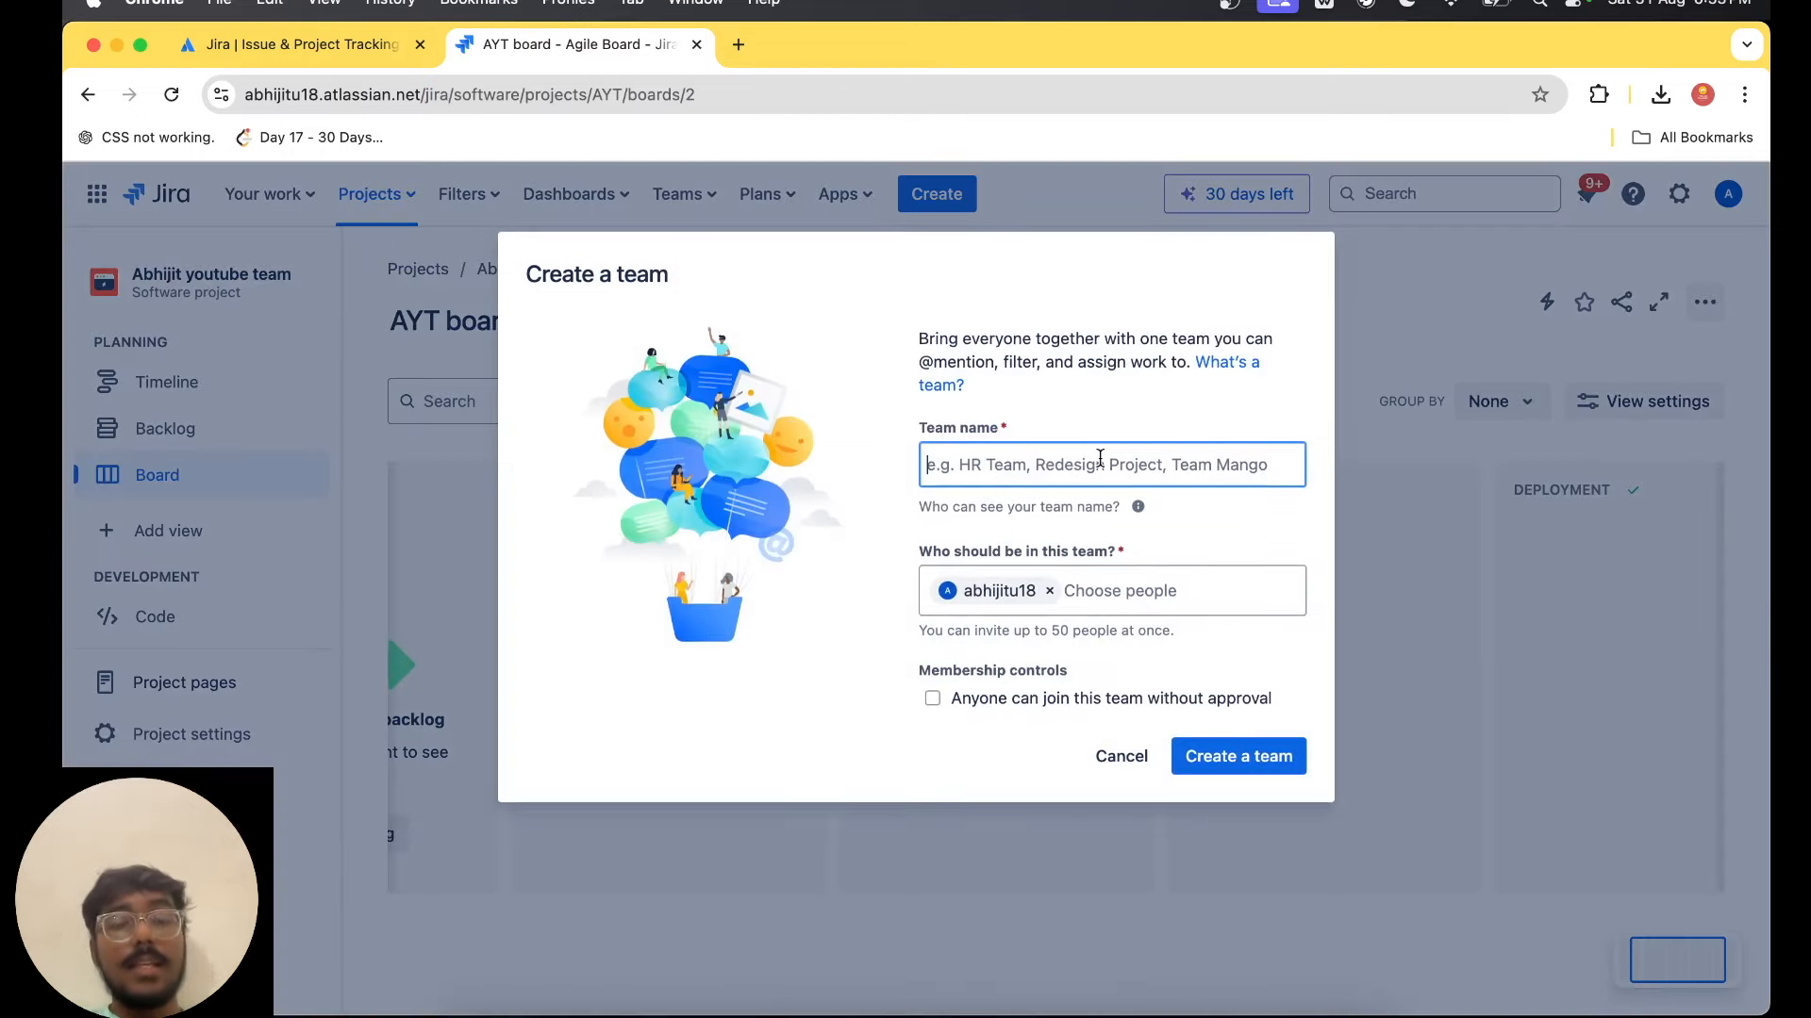
{"action": "type", "text": "Frontend Team"}
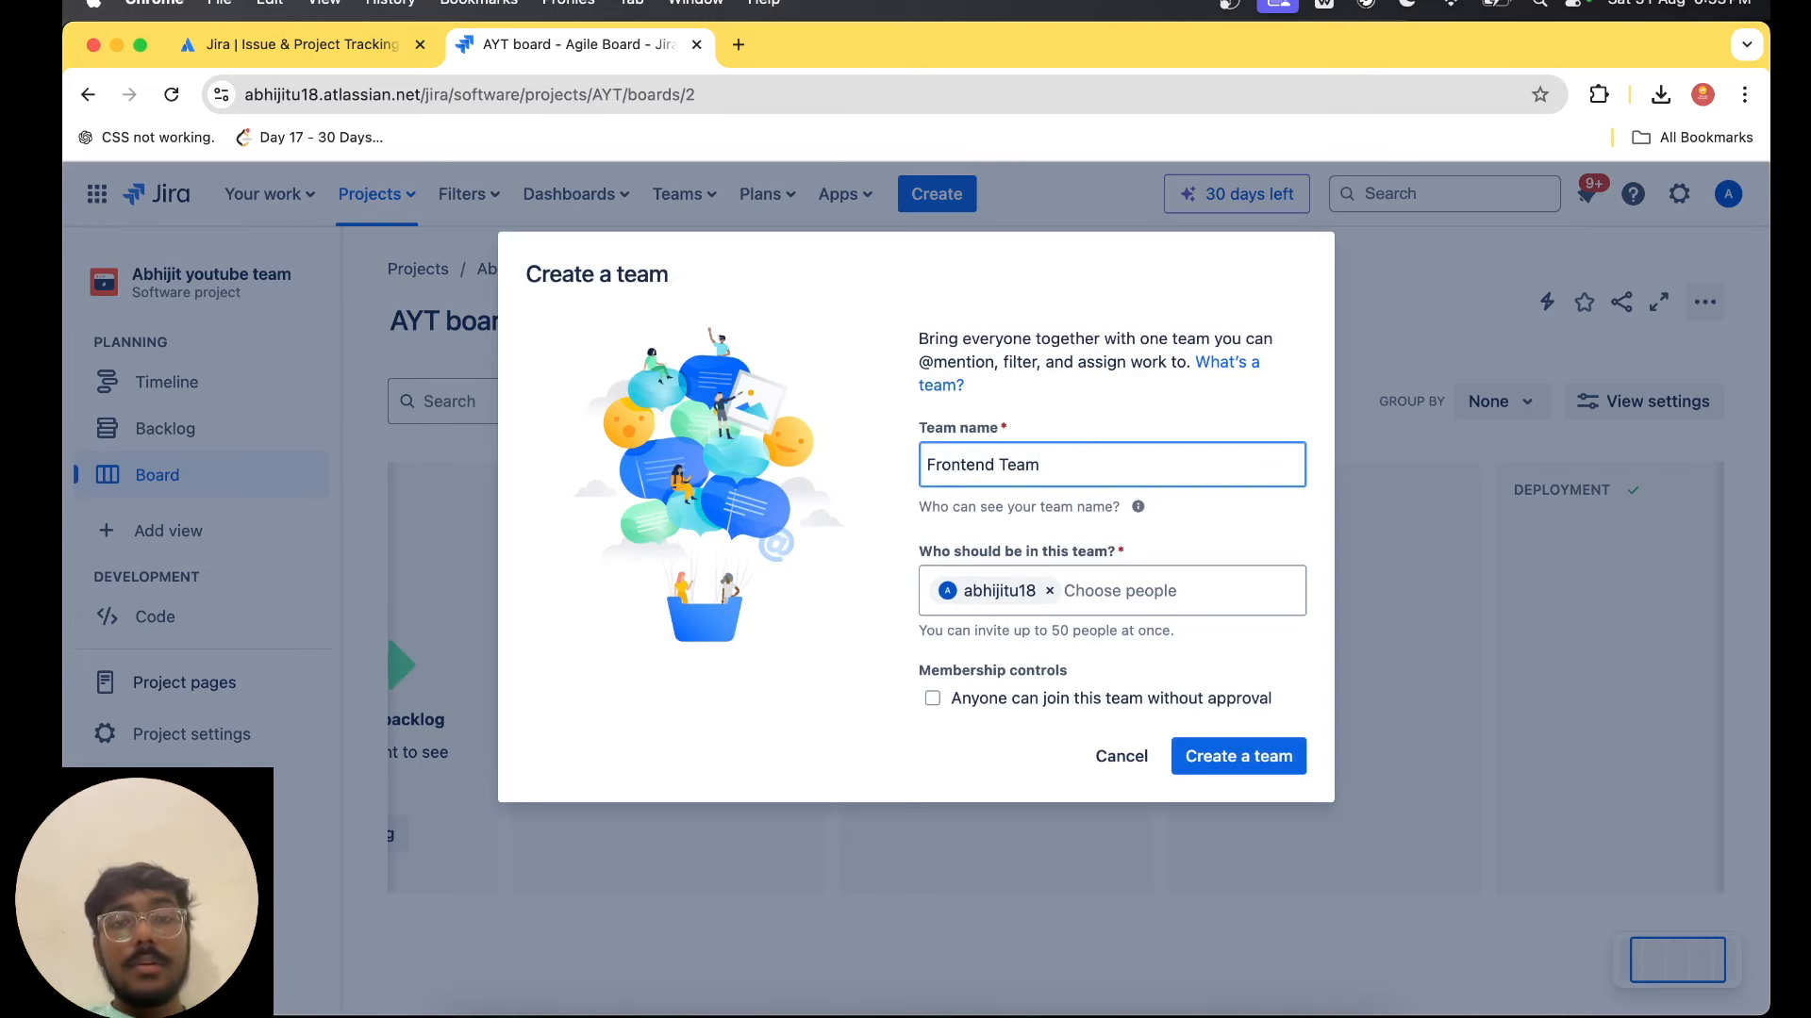
{"action": "key", "text": "super+a"}
{"action": "key", "text": "BackSpace"}
{"action": "type", "text": "Dev"}
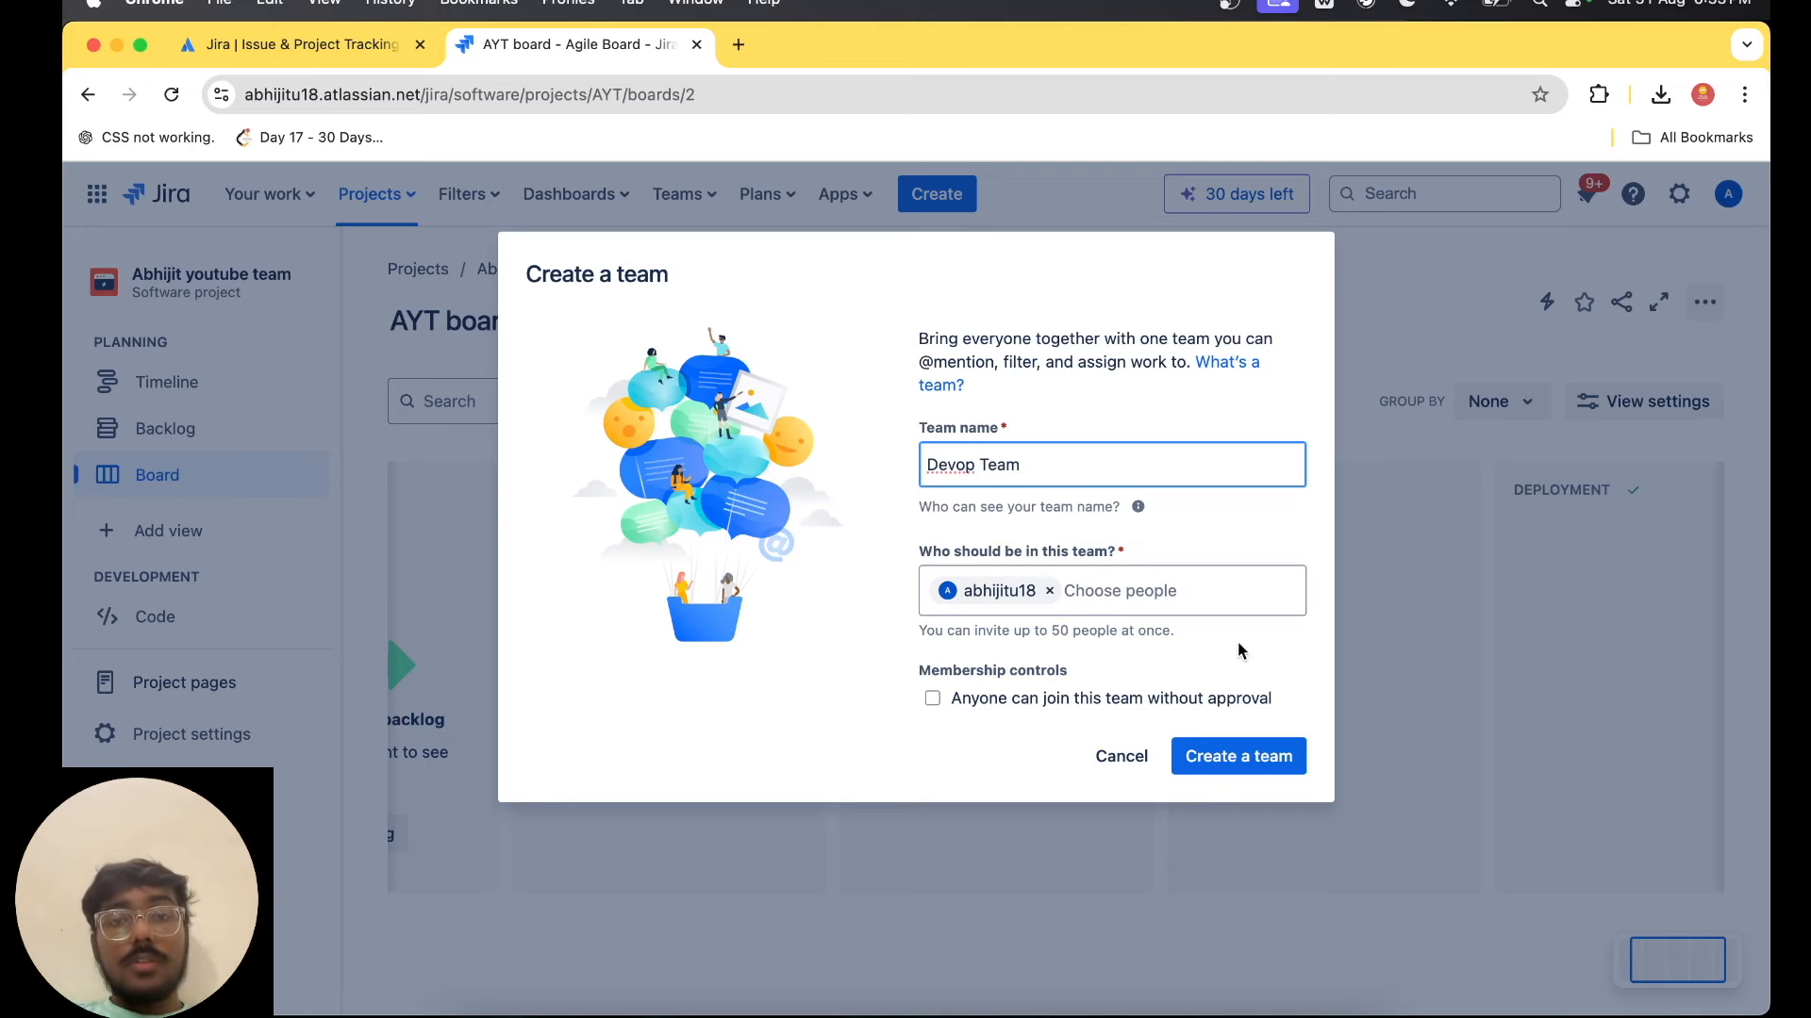
{"action": "left_click", "coordinate": [1115, 593]}
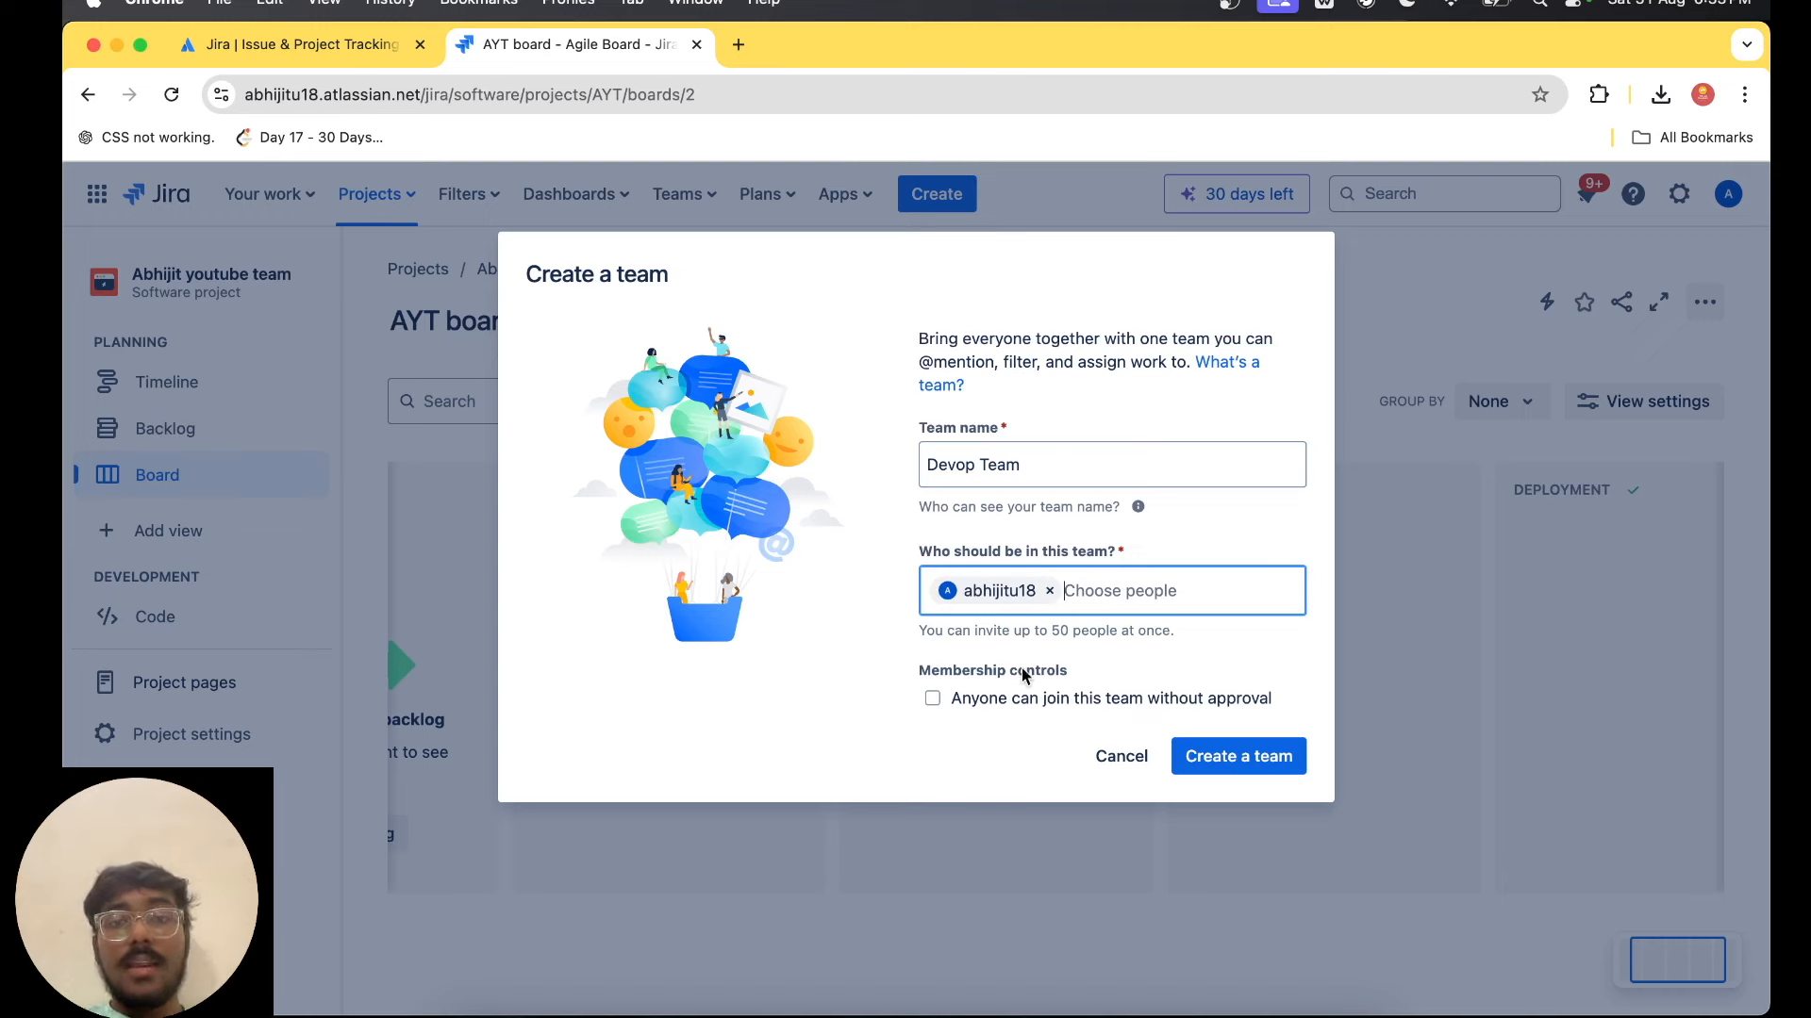
{"action": "left_click", "coordinate": [1263, 757]}
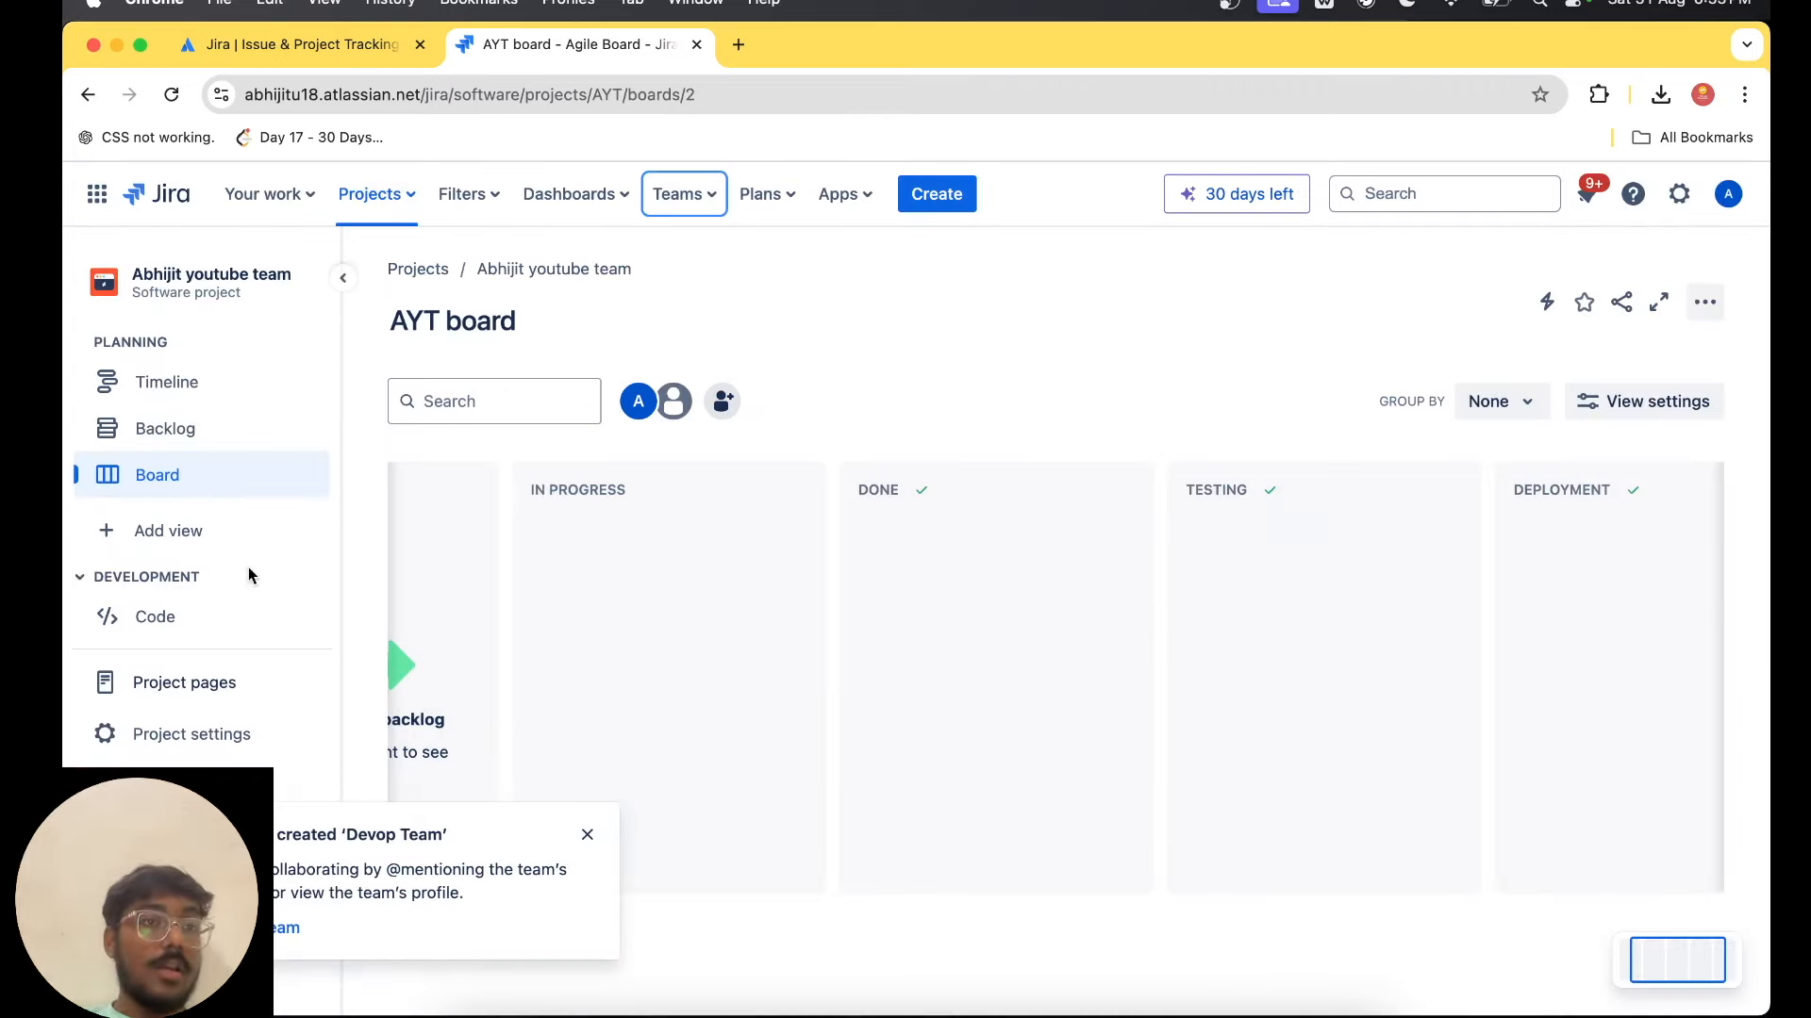
Look at the project's Code page and settings details, and open the Epic issue type's configuration.
{"action": "left_click", "coordinate": [199, 617]}
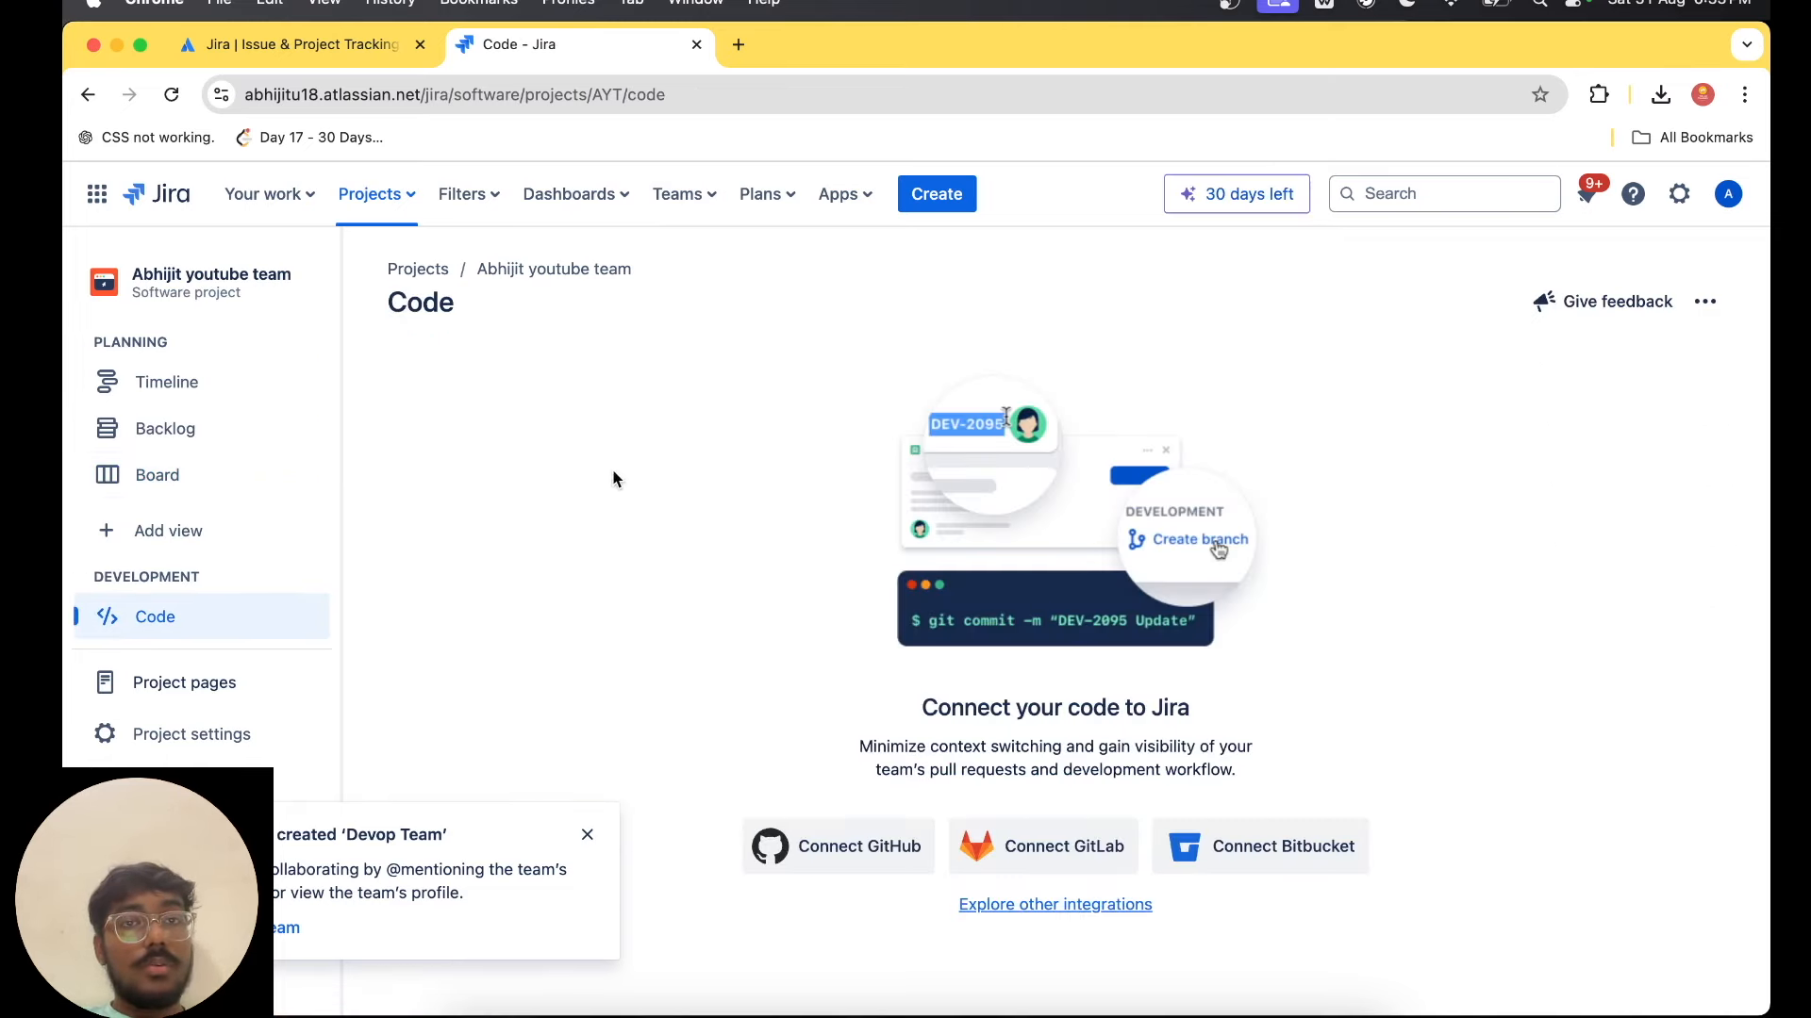
{"action": "left_click", "coordinate": [203, 735]}
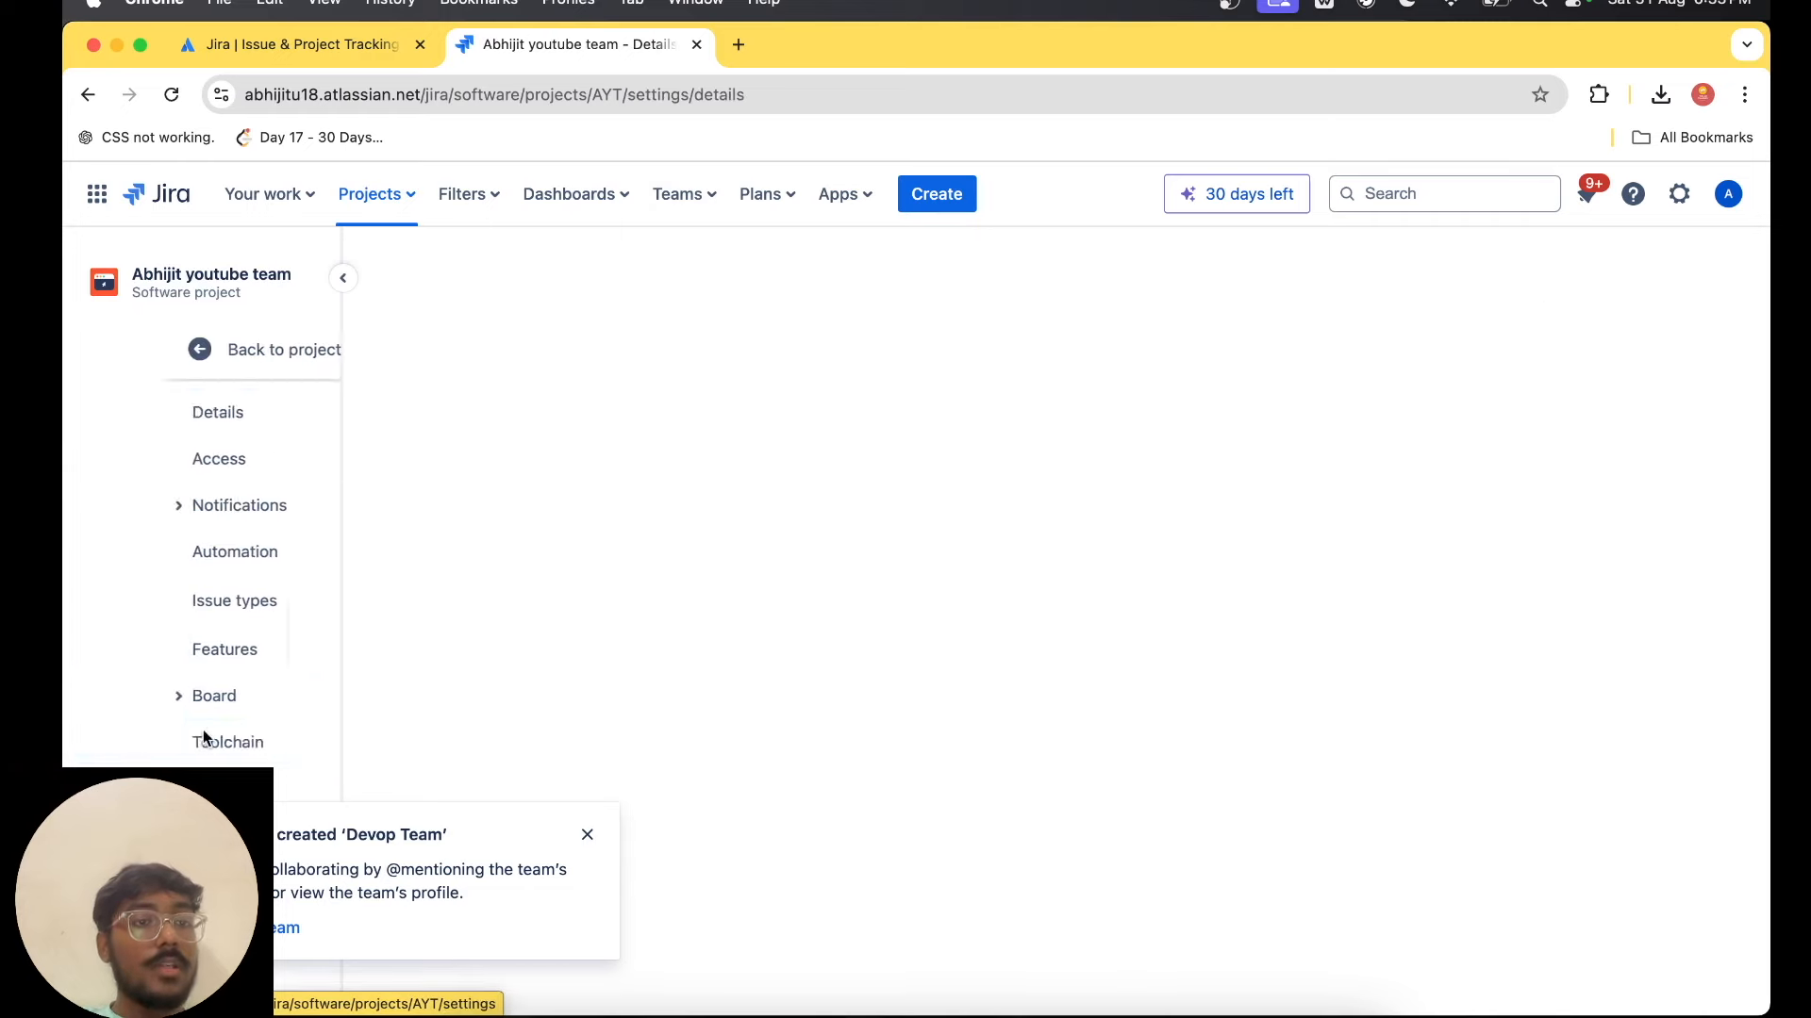
{"action": "left_click", "coordinate": [585, 835]}
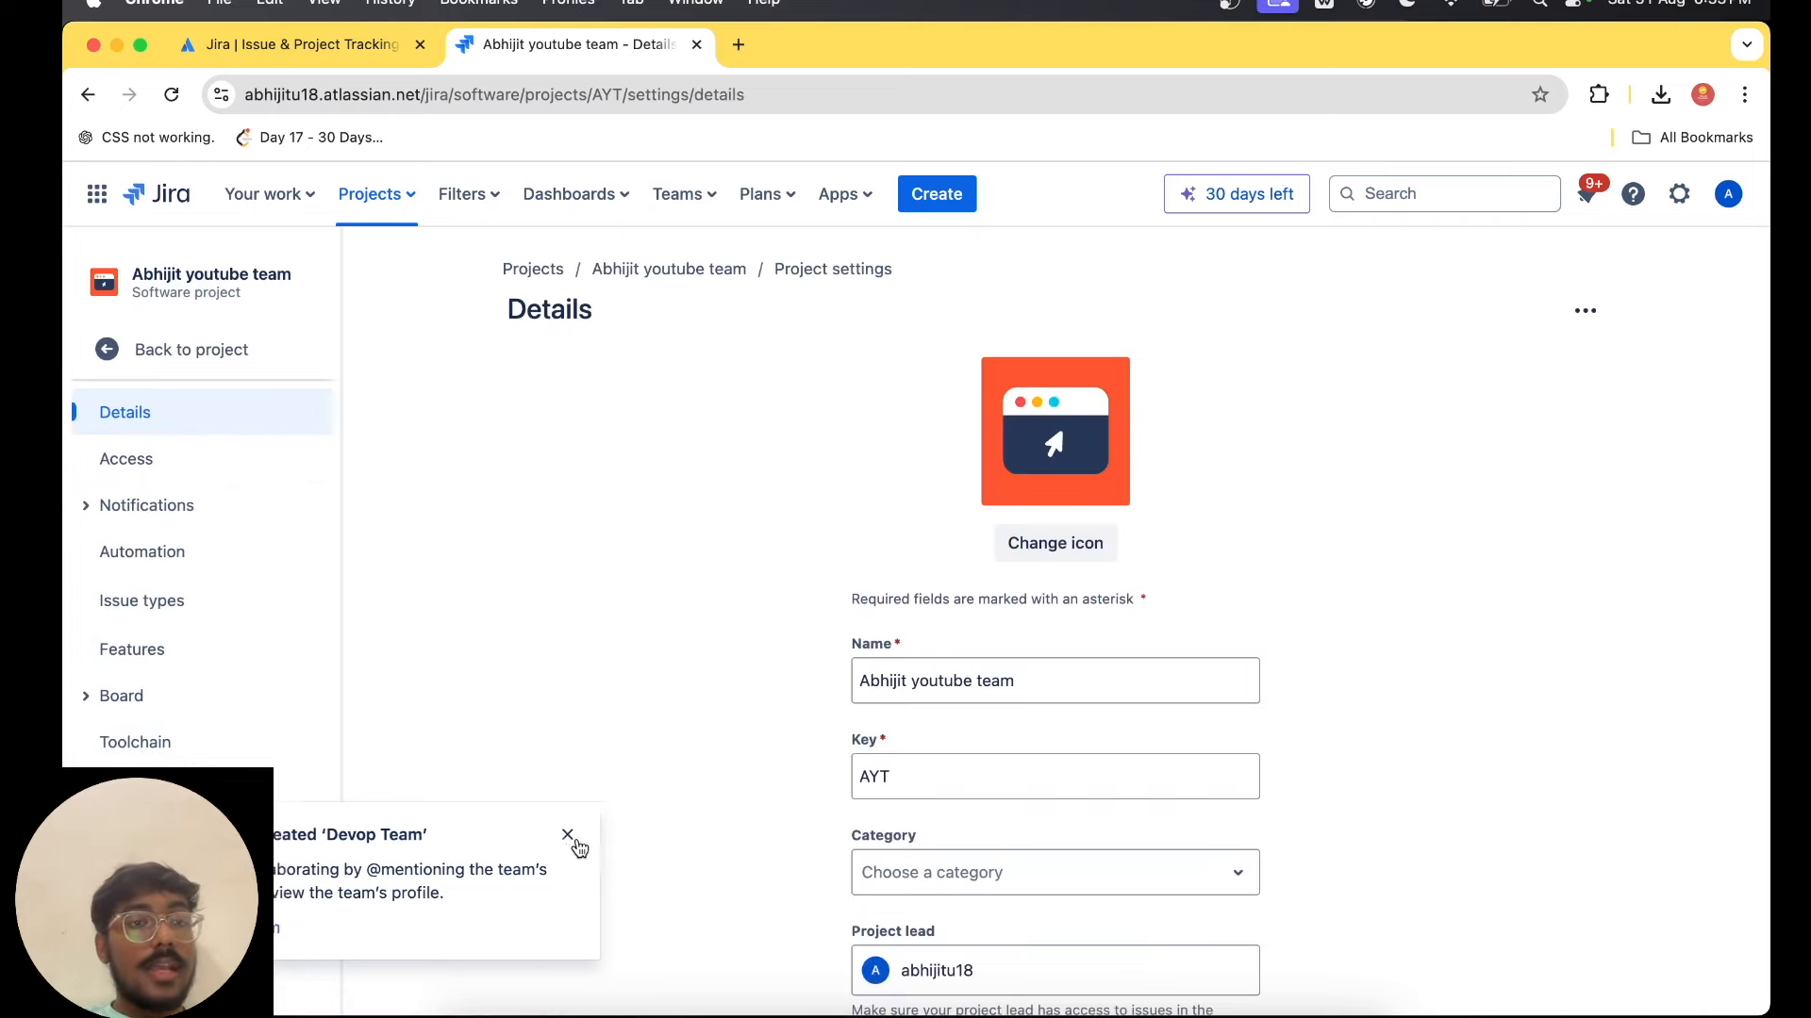
{"action": "left_click", "coordinate": [218, 609]}
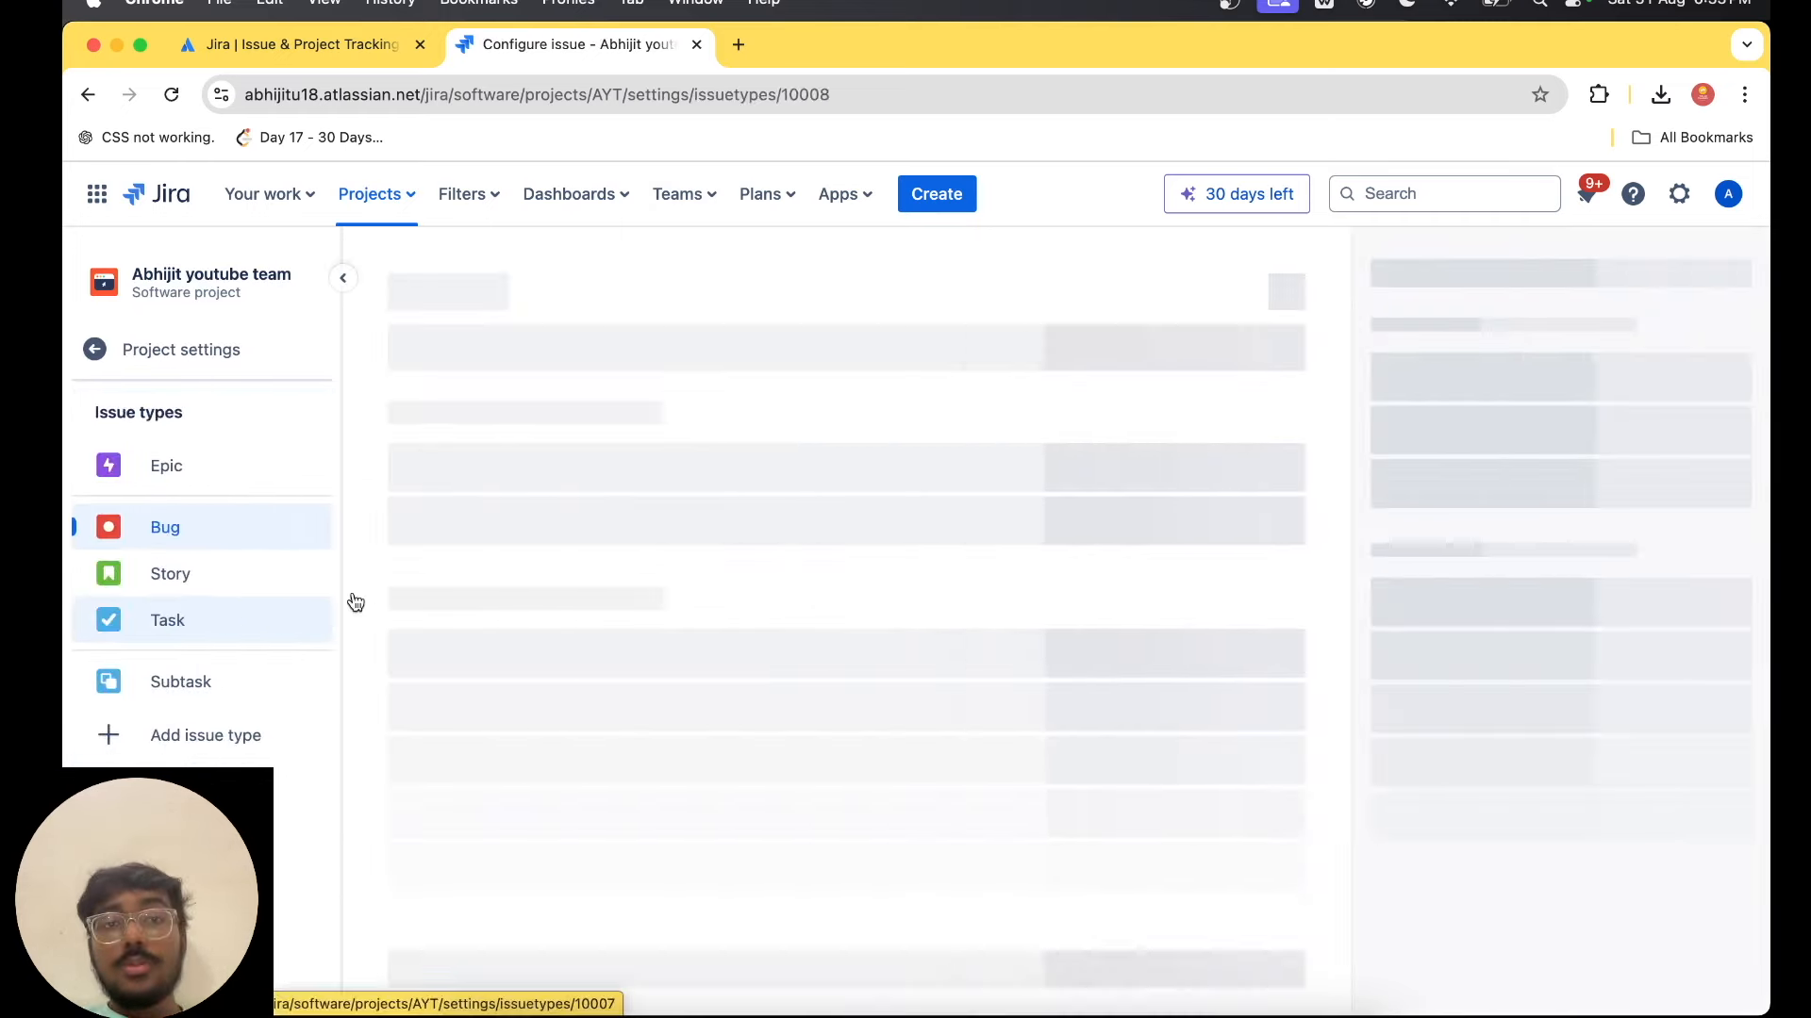
{"action": "left_click", "coordinate": [191, 466]}
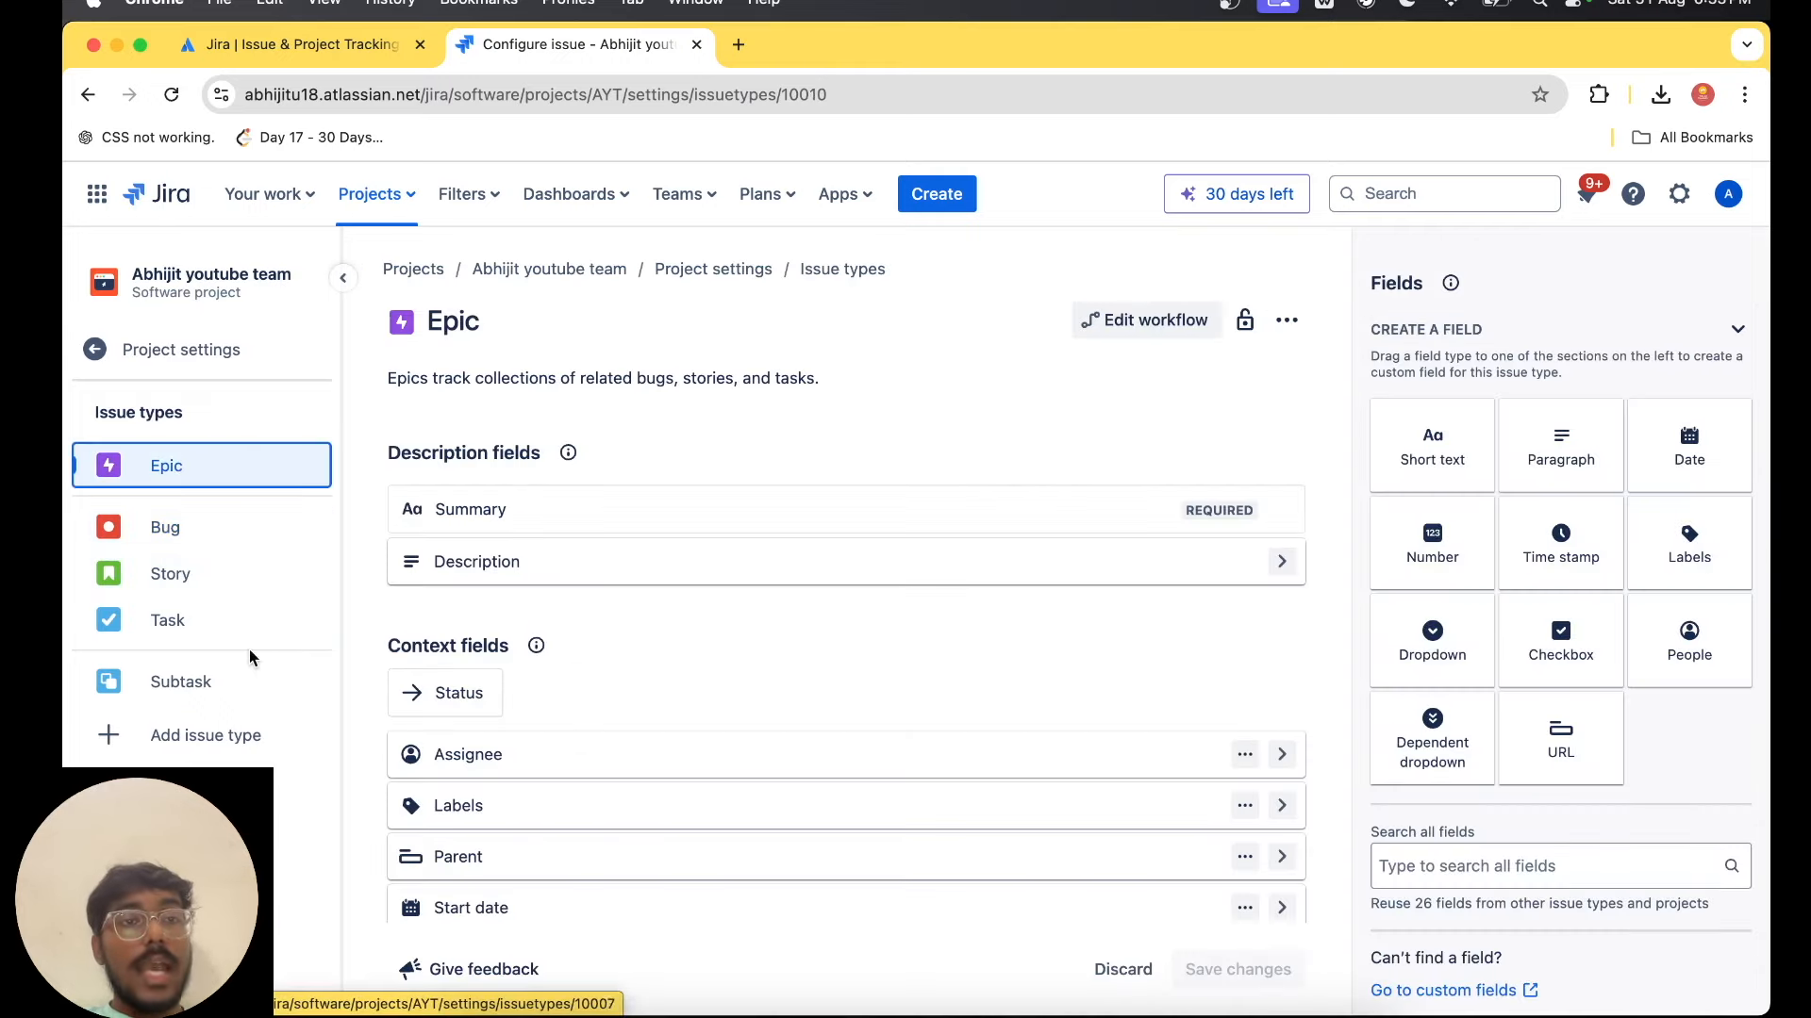
Look over the Epic issue type's description and context fields, including the default description setting.
{"action": "scroll", "coordinate": [477, 745], "scroll_direction": "down", "scroll_amount": 3}
{"action": "scroll", "coordinate": [476, 745], "scroll_direction": "up", "scroll_amount": 3}
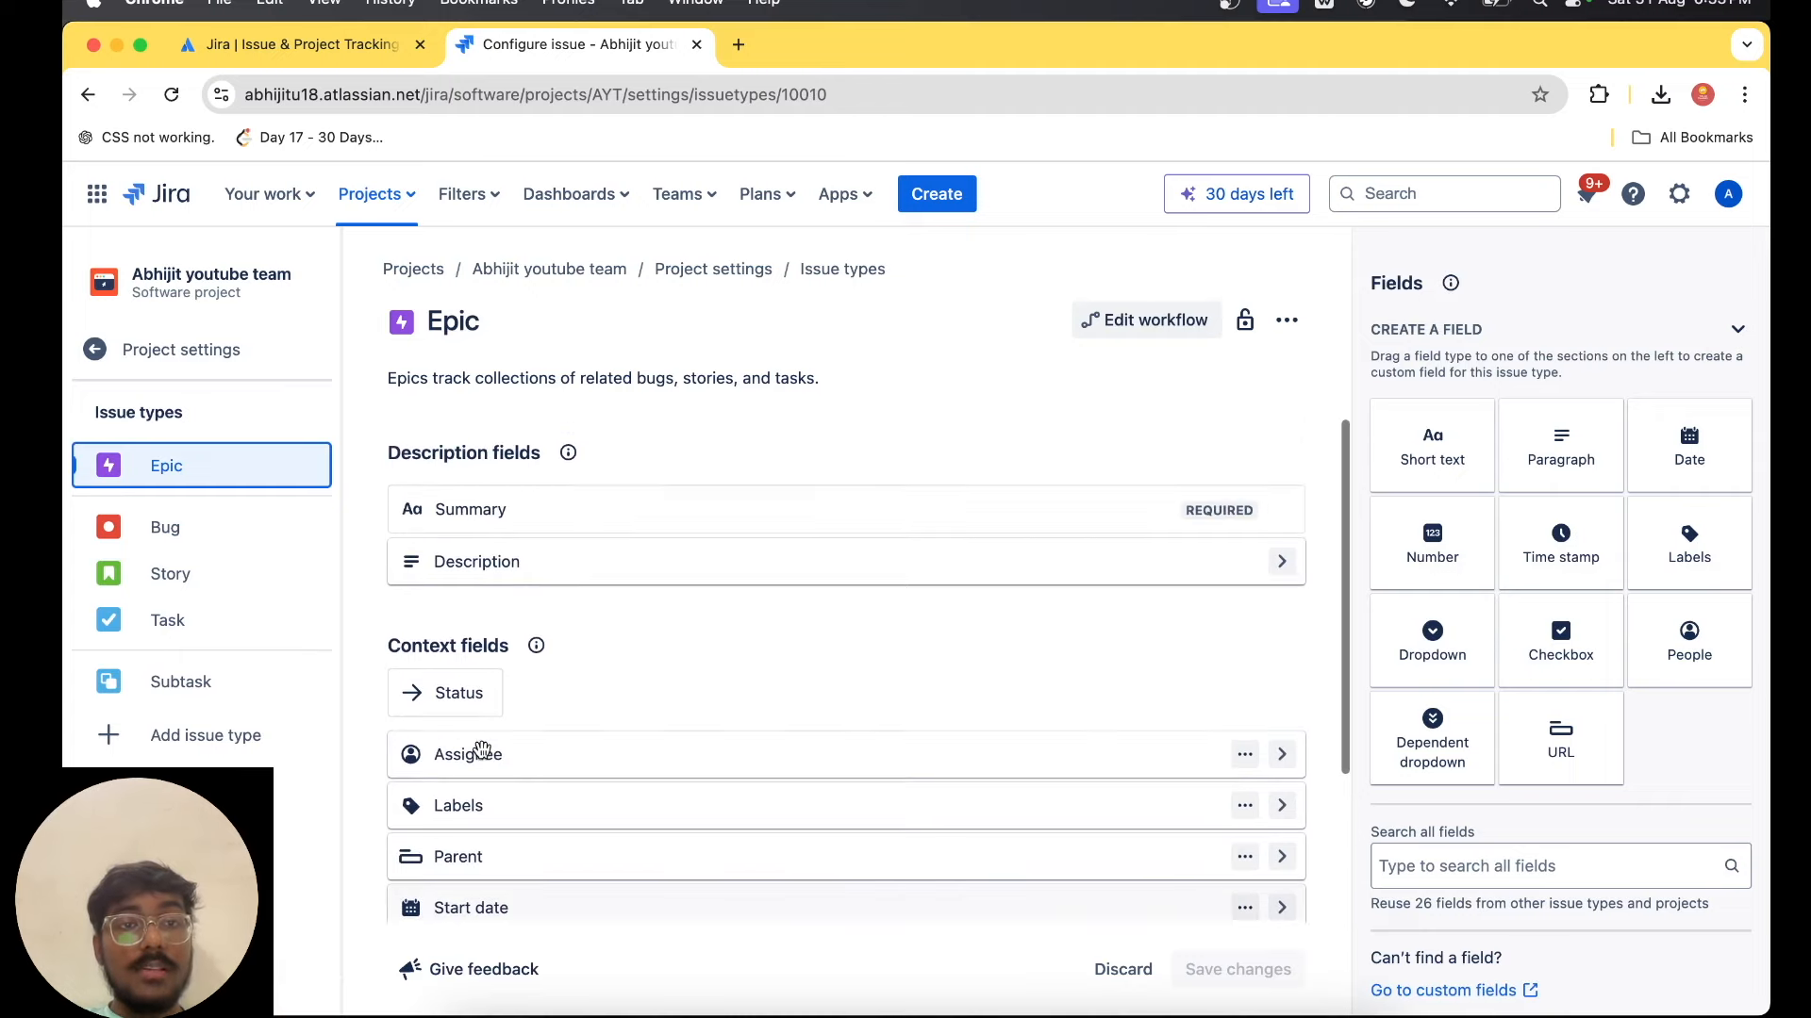
{"action": "scroll", "coordinate": [739, 866], "scroll_direction": "down", "scroll_amount": 3}
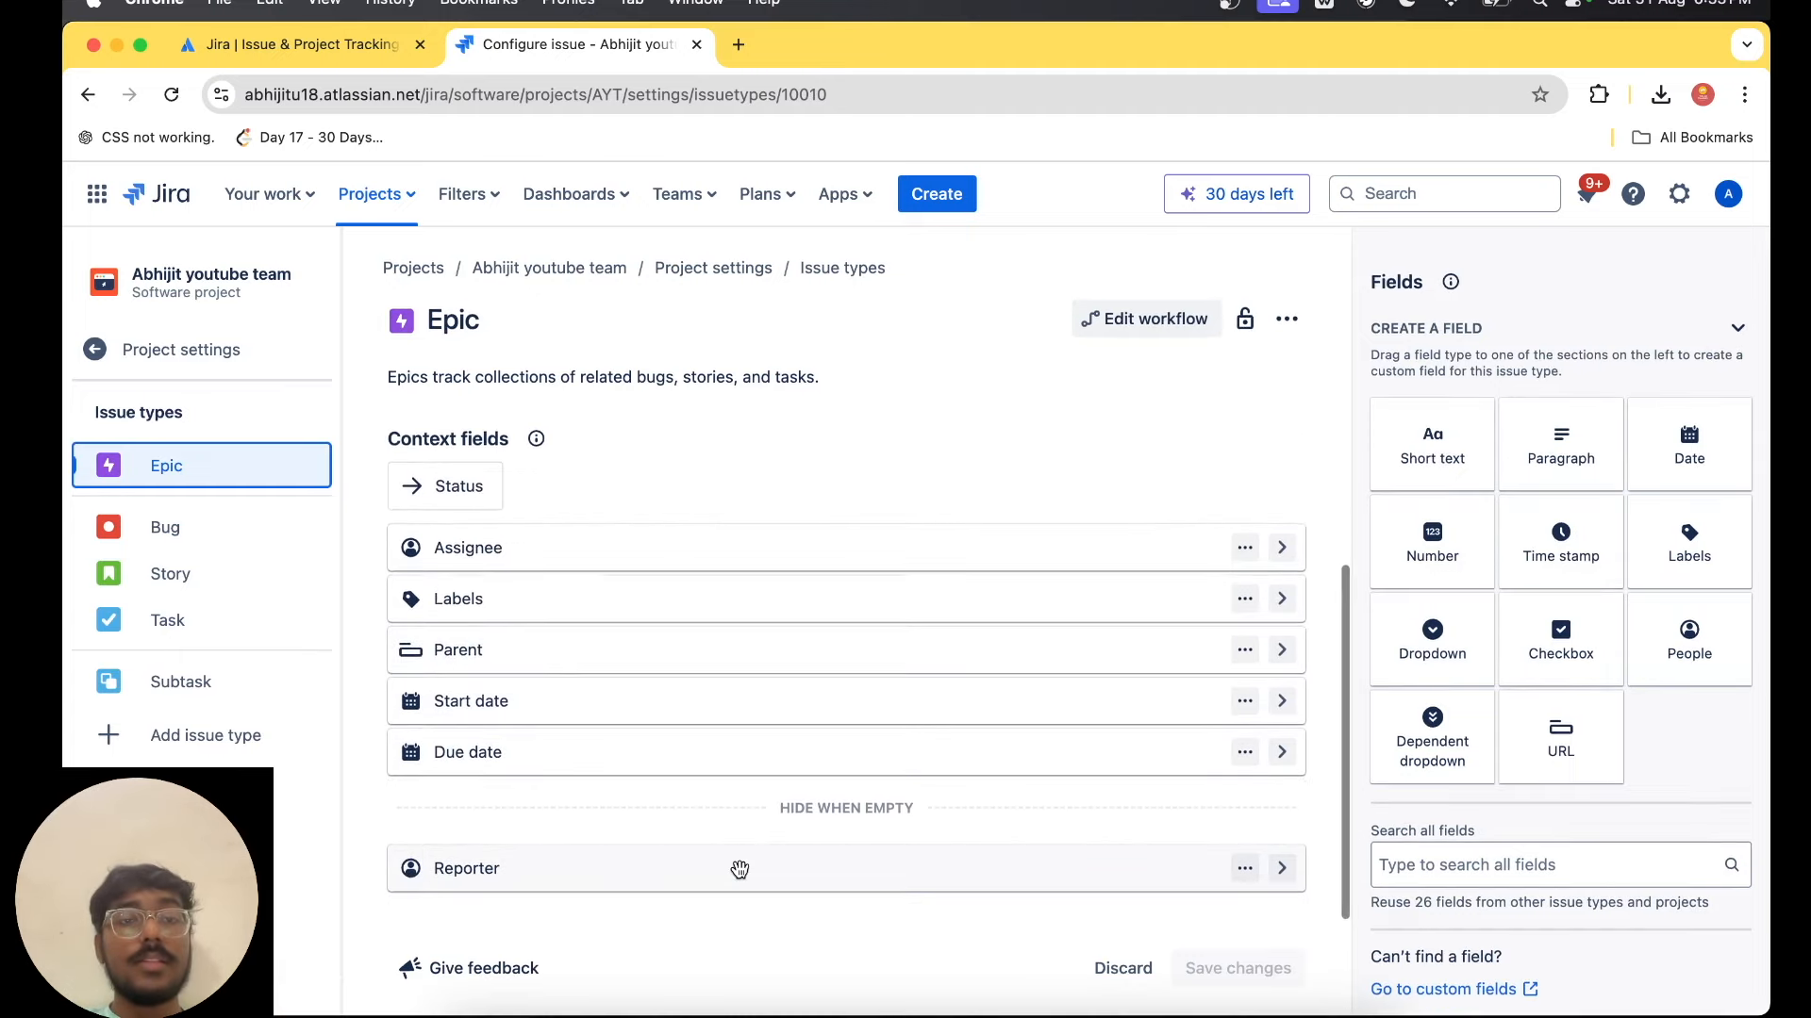
{"action": "scroll", "coordinate": [708, 537], "scroll_direction": "up", "scroll_amount": 3}
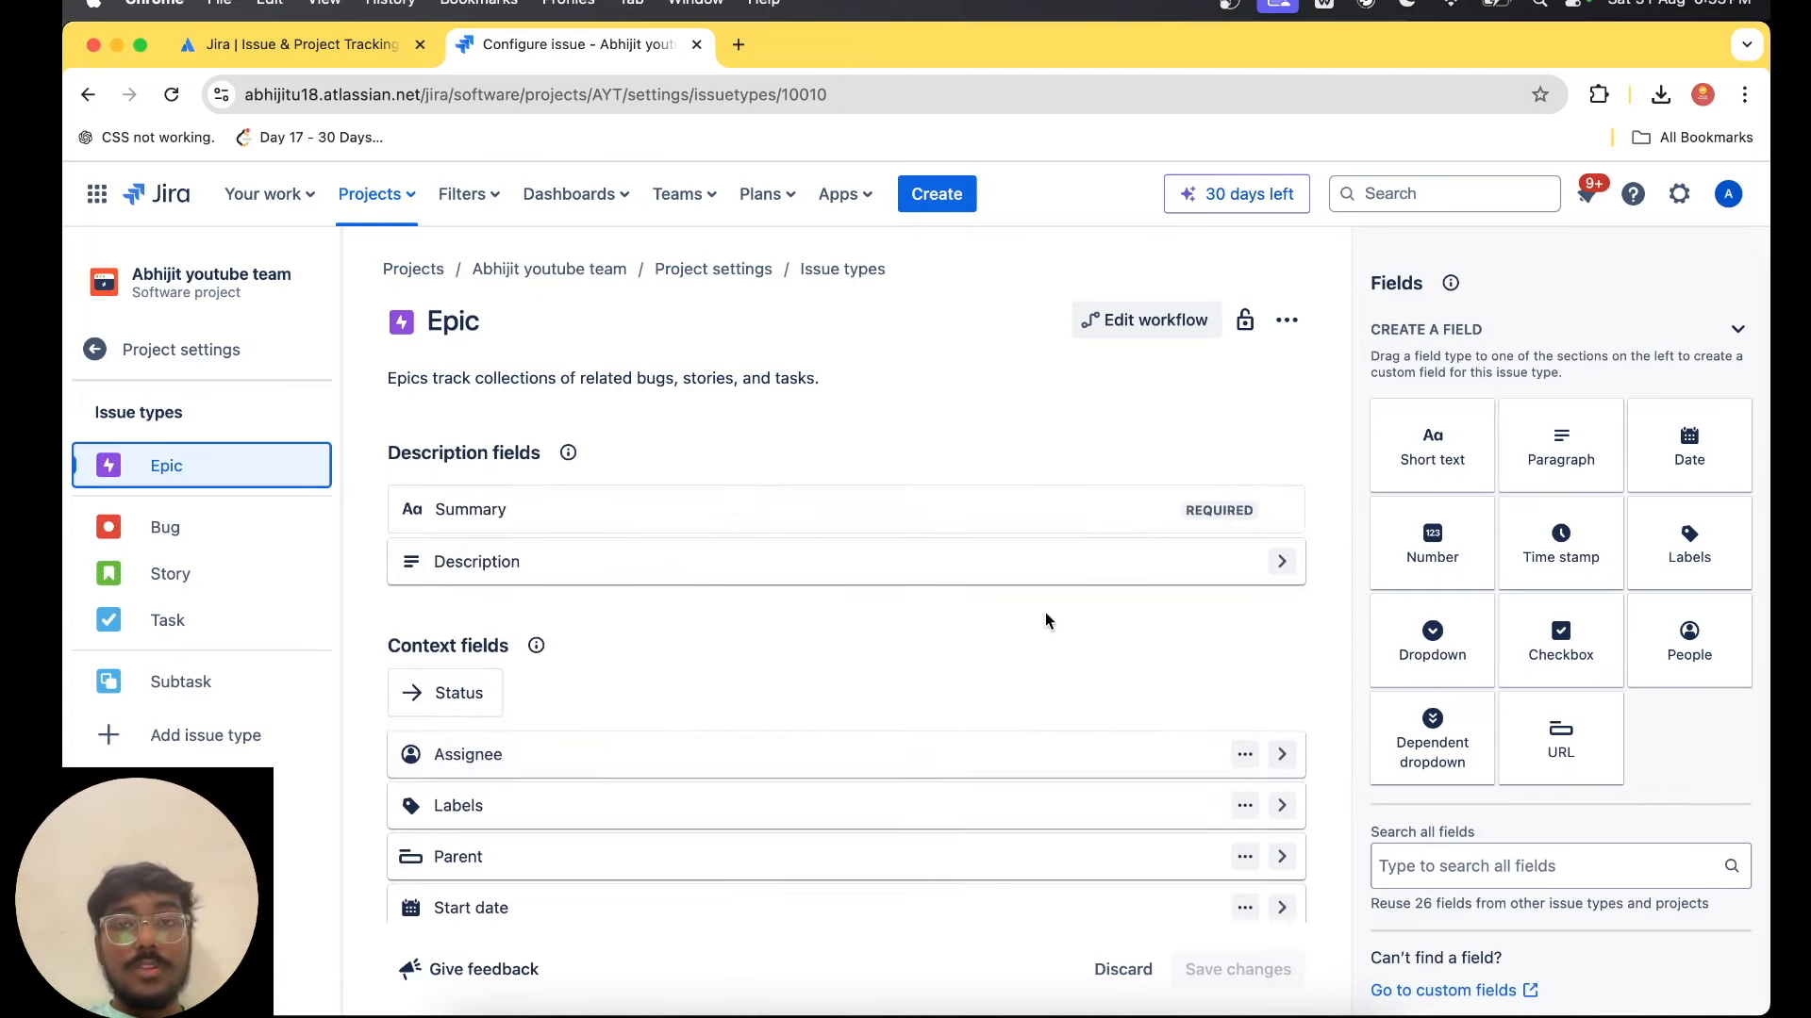
{"action": "left_click", "coordinate": [1279, 563]}
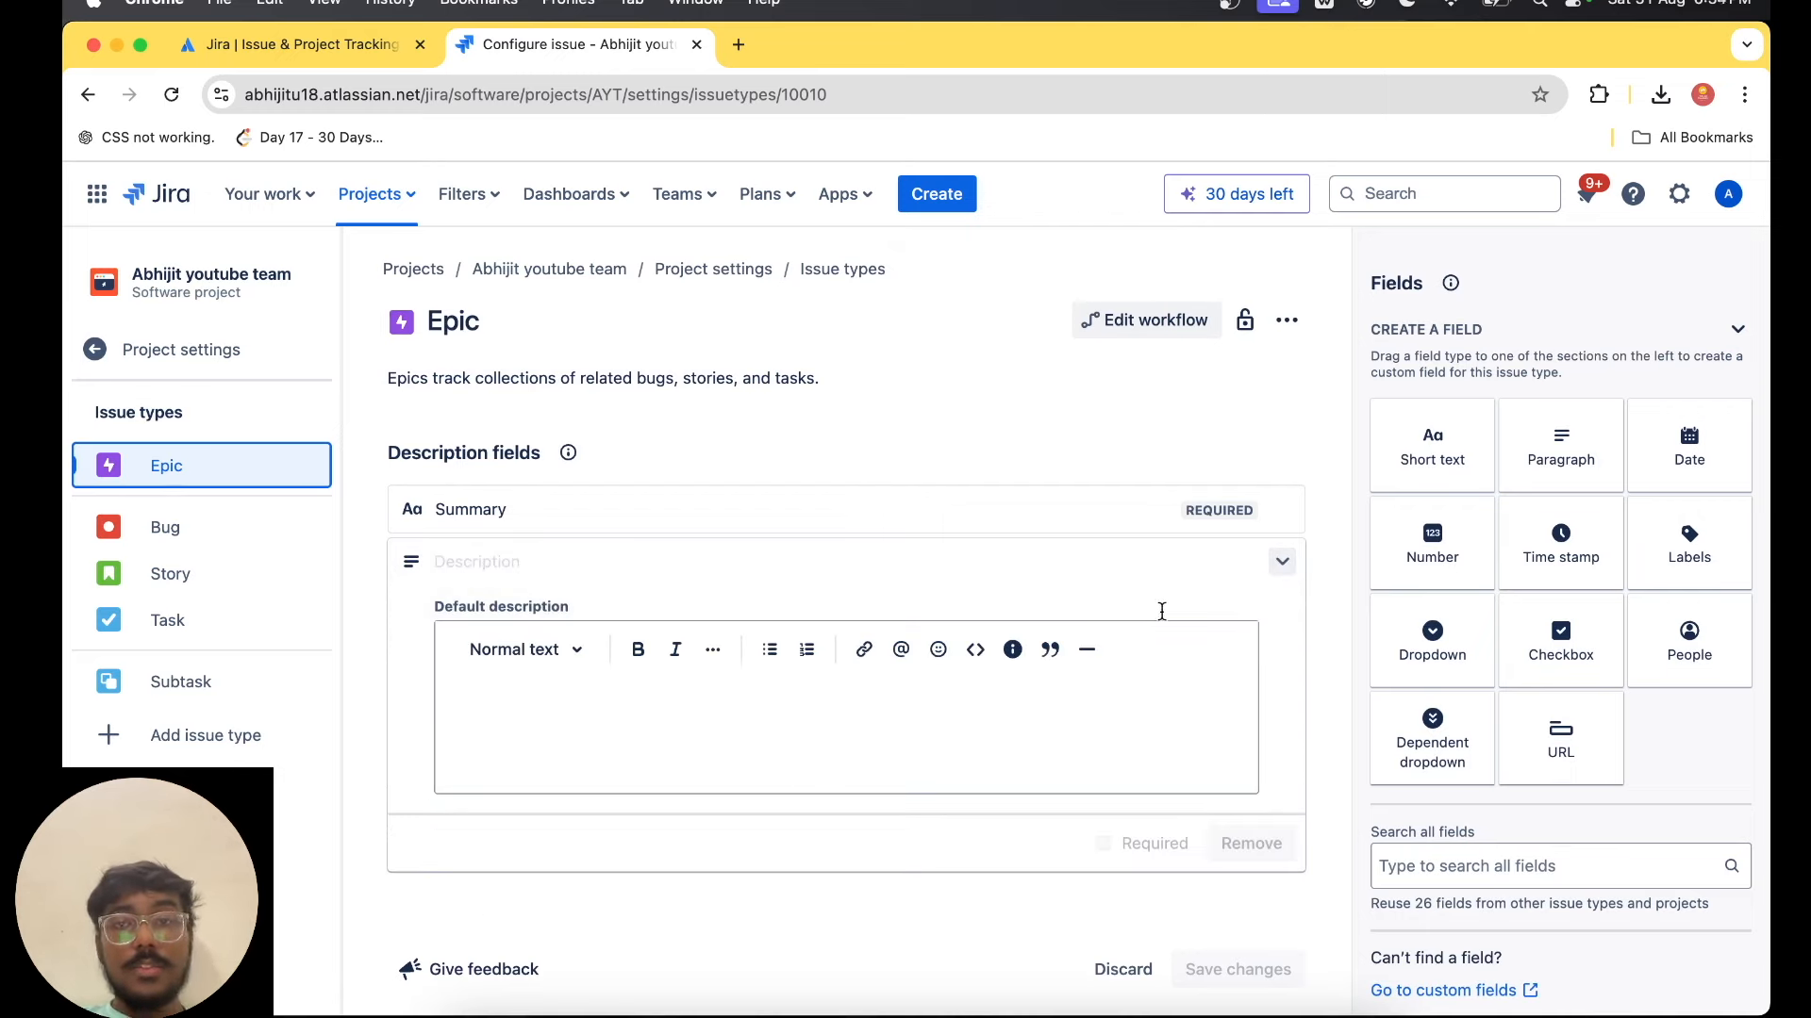
{"action": "left_click", "coordinate": [1282, 562]}
{"action": "scroll", "coordinate": [1274, 613], "scroll_direction": "down", "scroll_amount": 3}
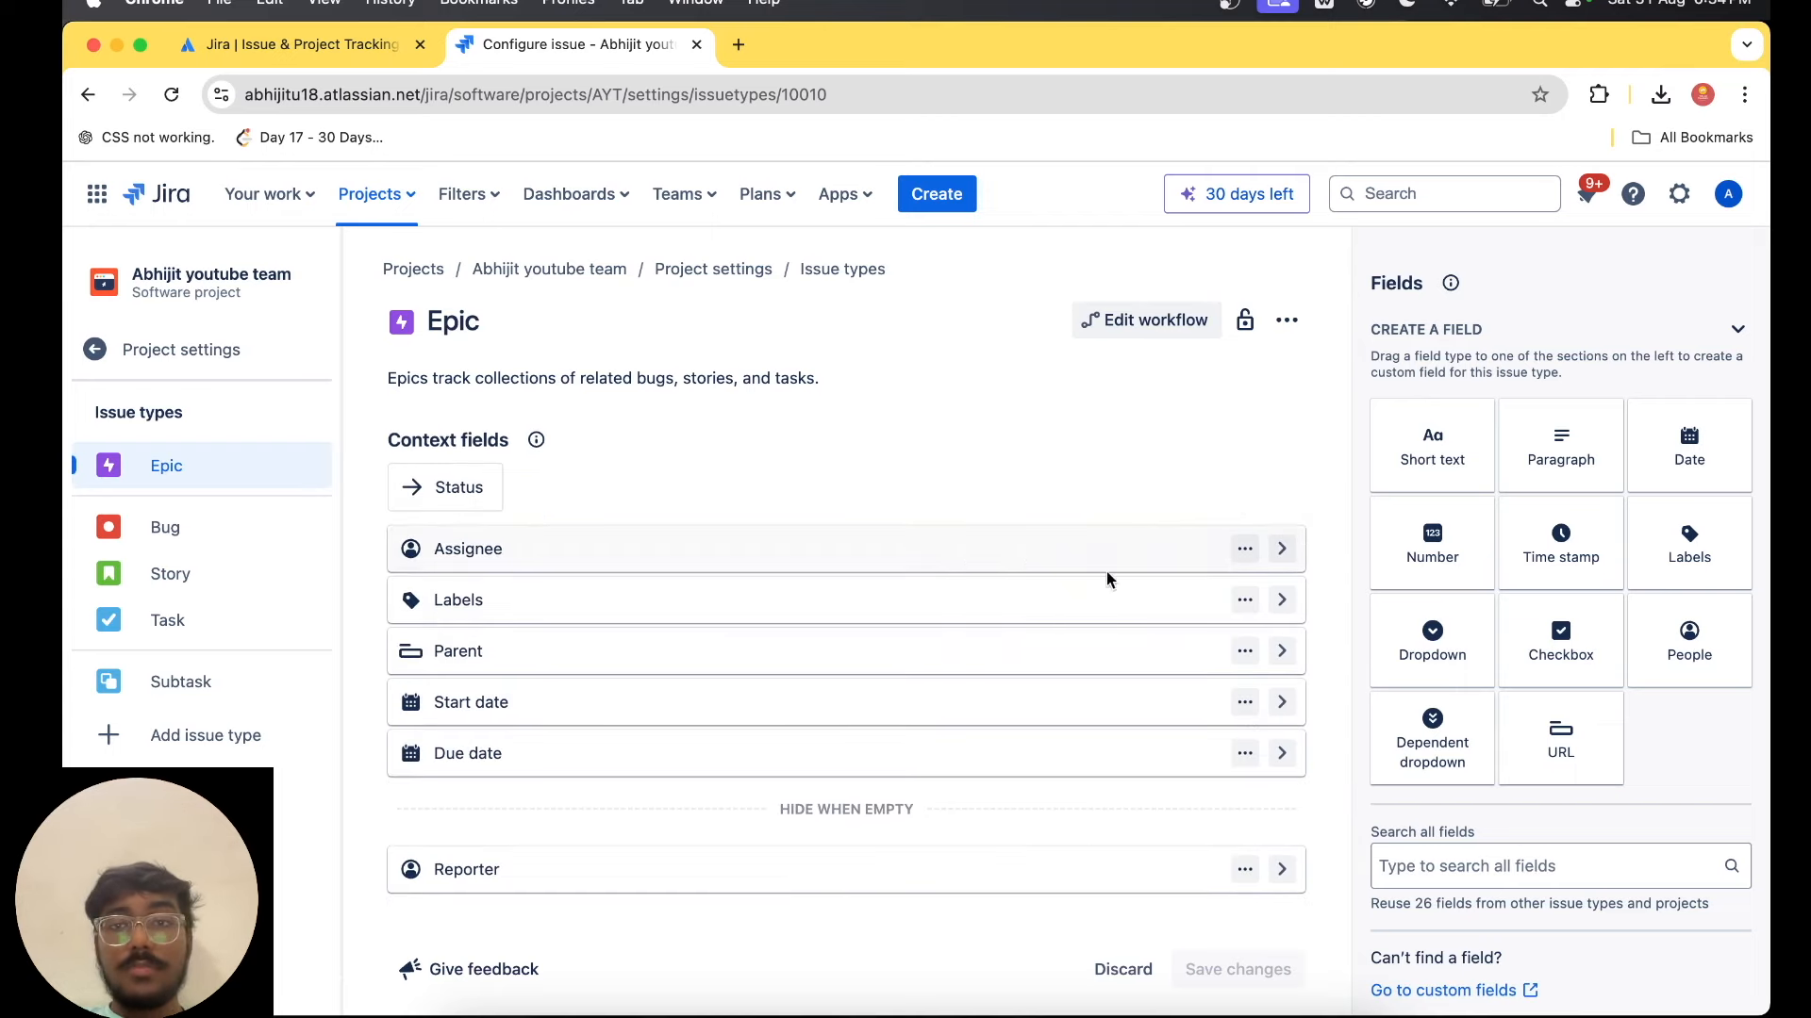
Check the reorder and move options of Epic's Assignee field, and examine the field types and suggested fields available to add.
{"action": "left_click", "coordinate": [1244, 549]}
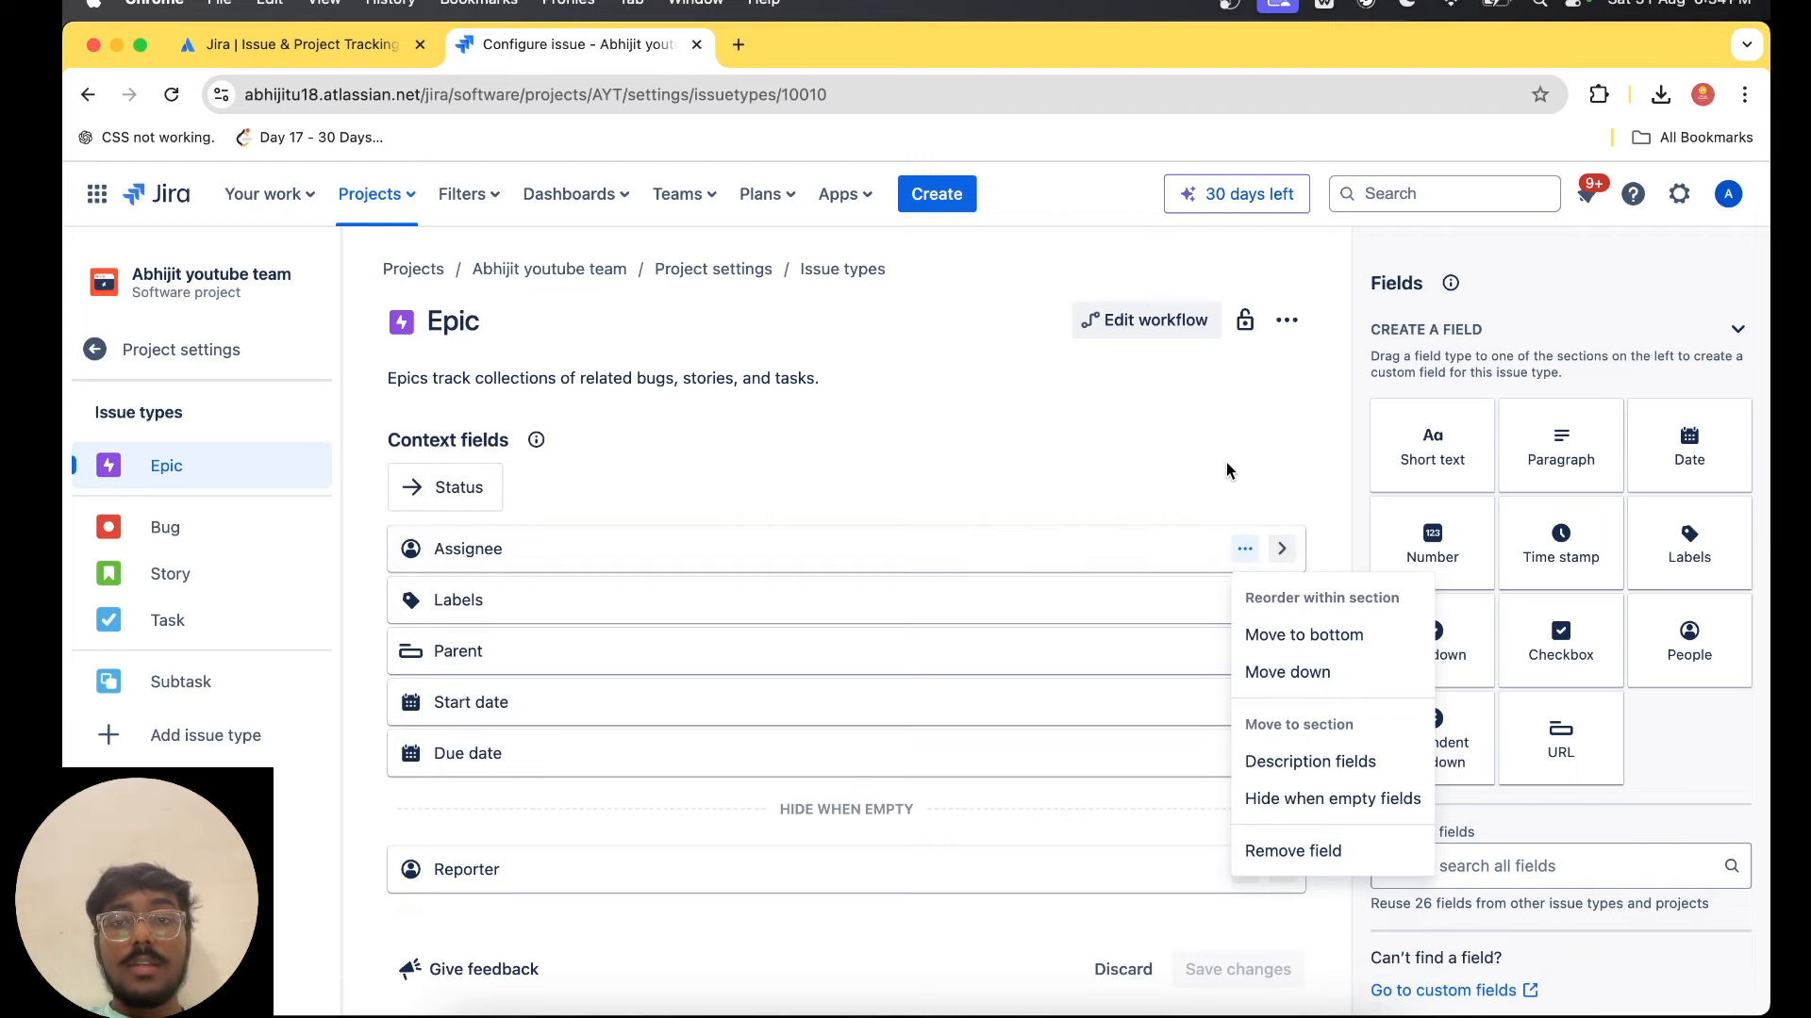
{"action": "left_click", "coordinate": [1079, 408]}
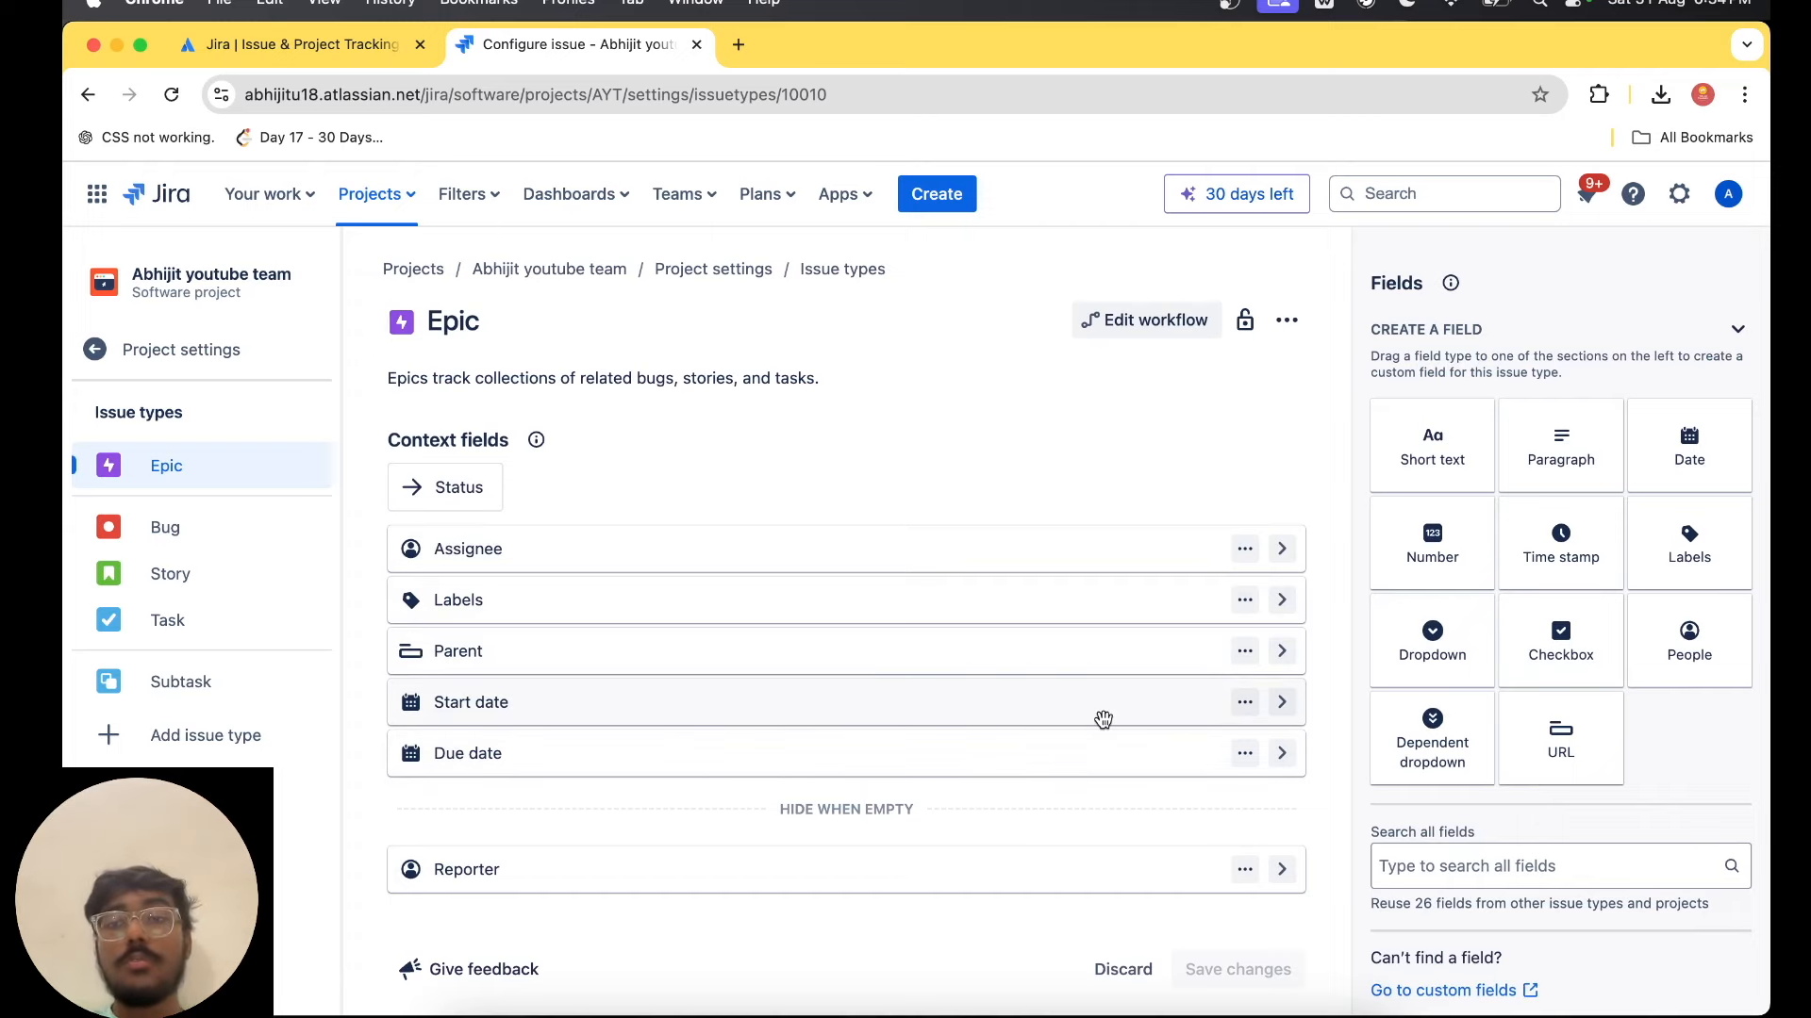
{"action": "scroll", "coordinate": [1105, 726], "scroll_direction": "up", "scroll_amount": 4}
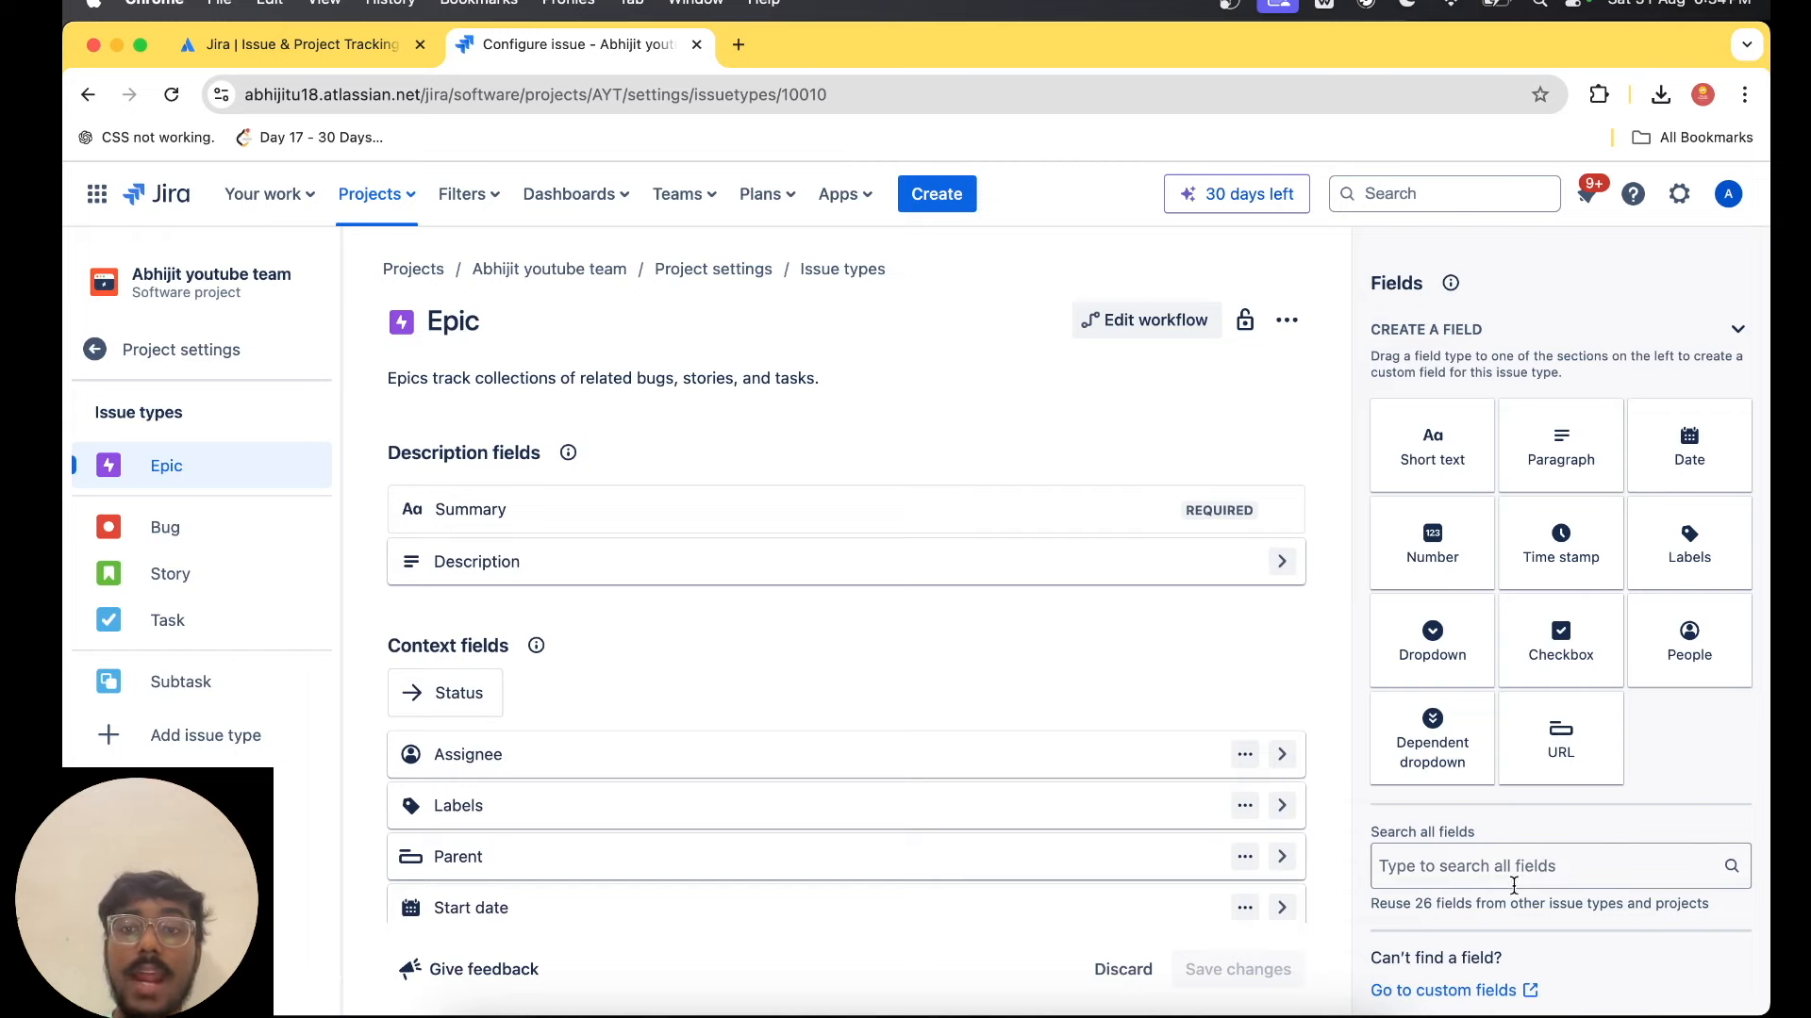
{"action": "scroll", "coordinate": [1581, 867], "scroll_direction": "down", "scroll_amount": 5}
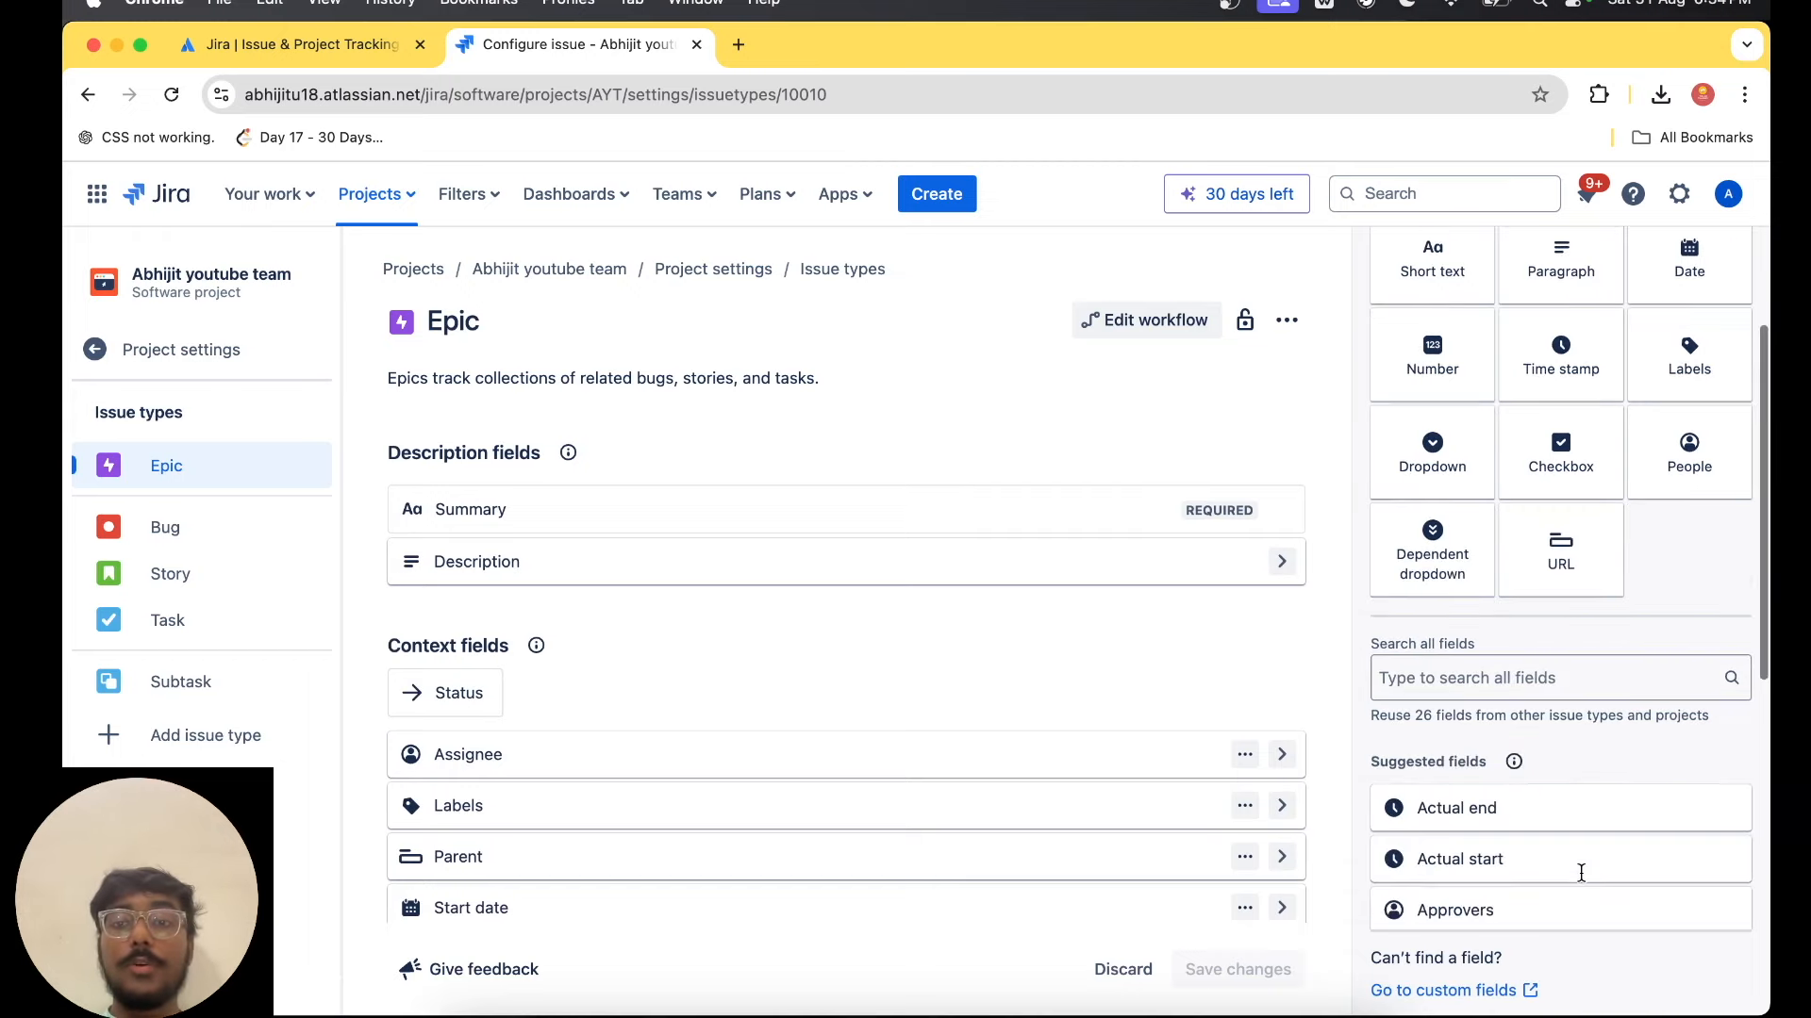
{"action": "scroll", "coordinate": [1580, 872], "scroll_direction": "up", "scroll_amount": 5}
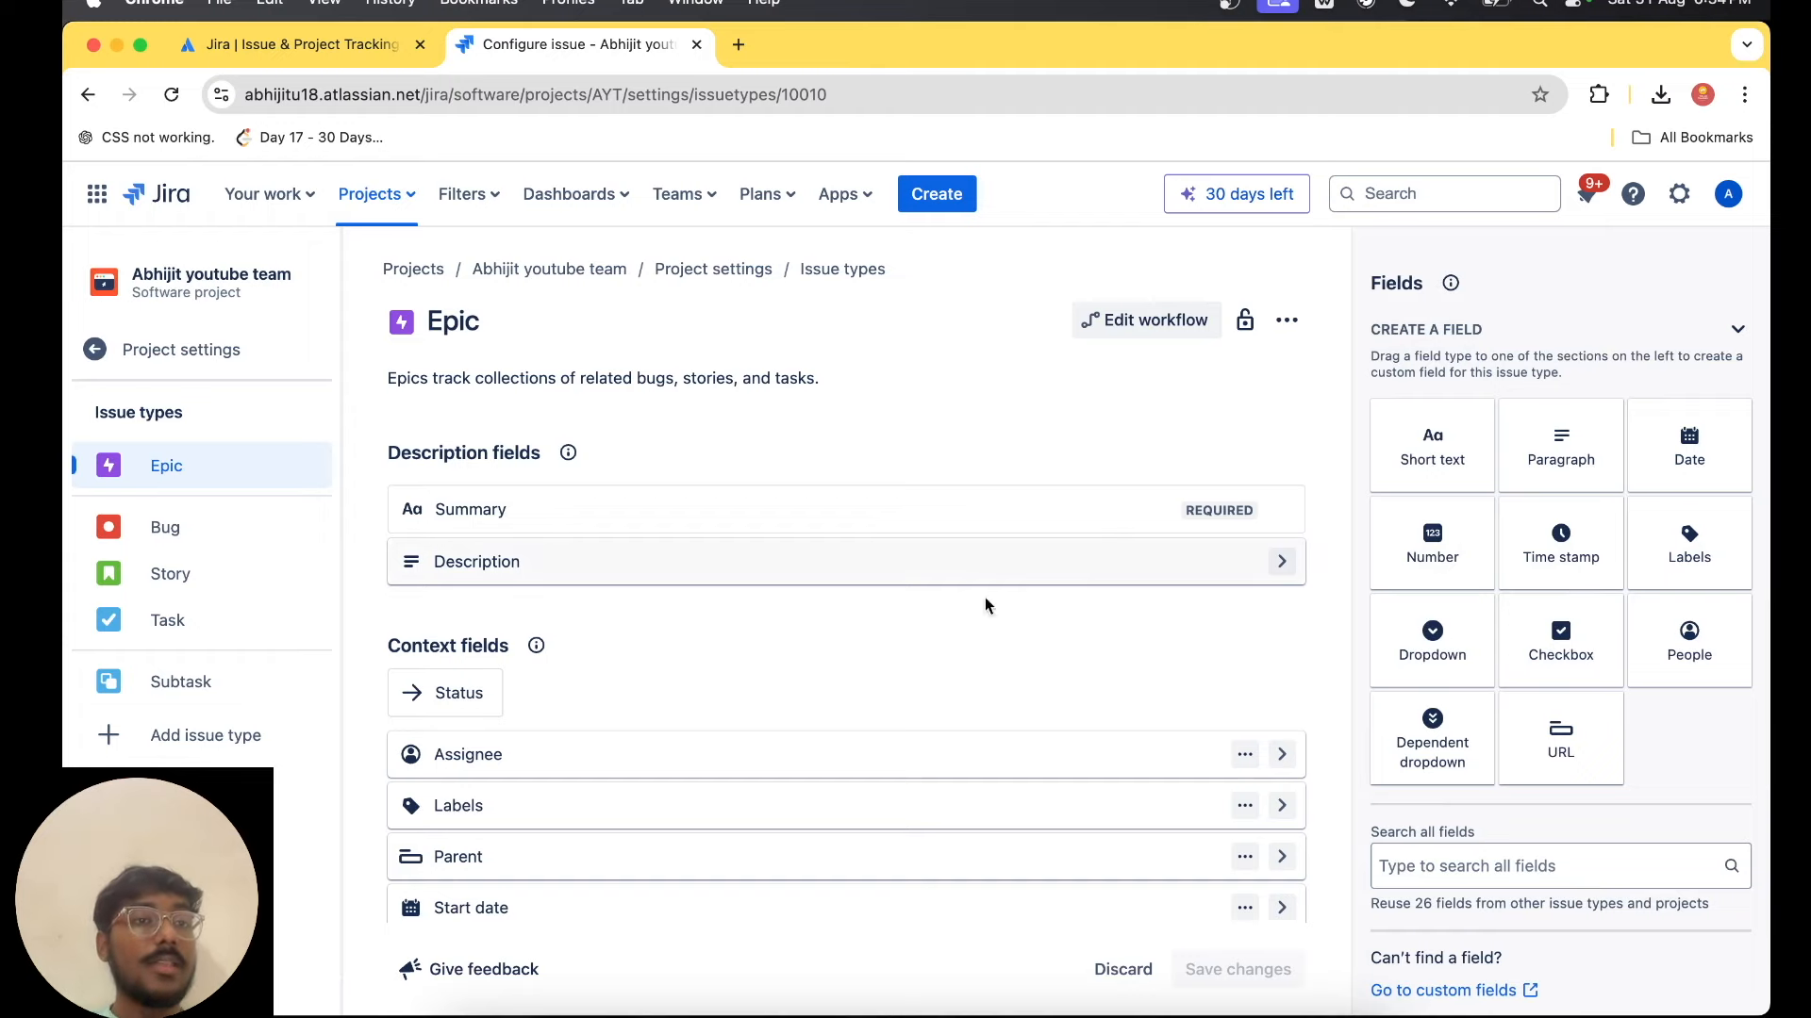
Look through the field configurations of the Bug, Story and Task issue types.
{"action": "left_click", "coordinate": [203, 531]}
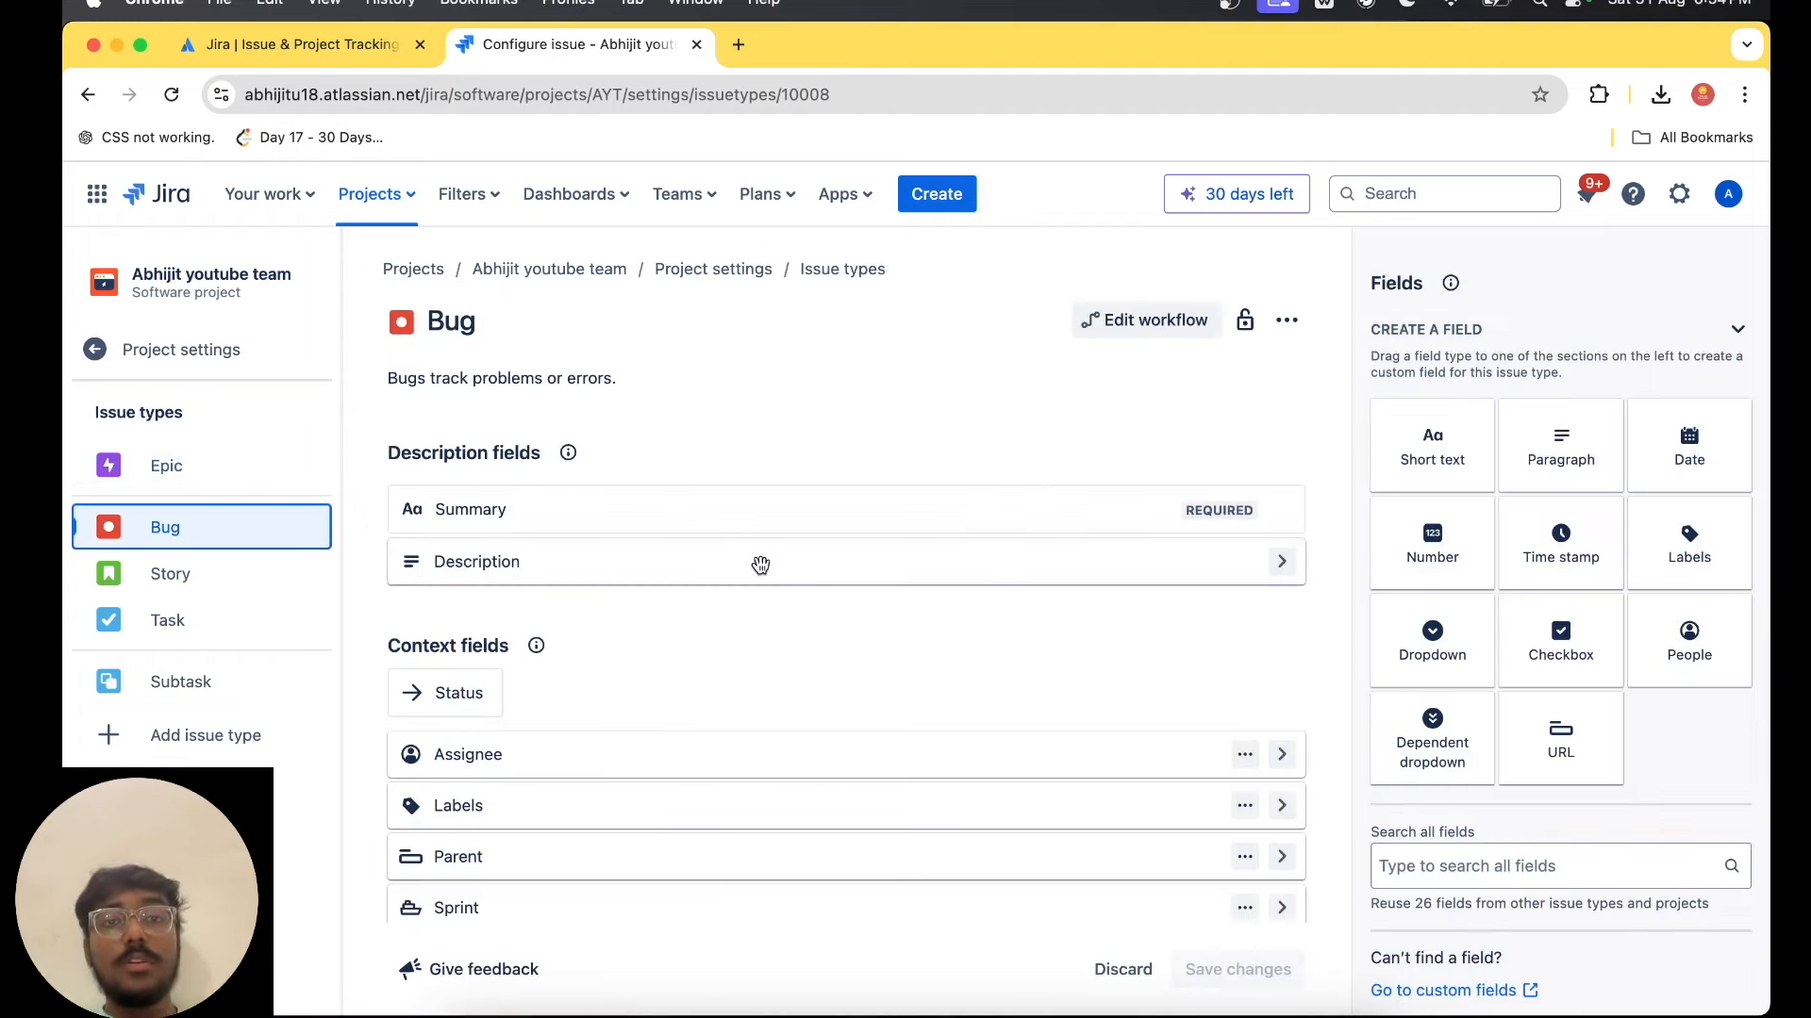
{"action": "scroll", "coordinate": [760, 564], "scroll_direction": "down", "scroll_amount": 4}
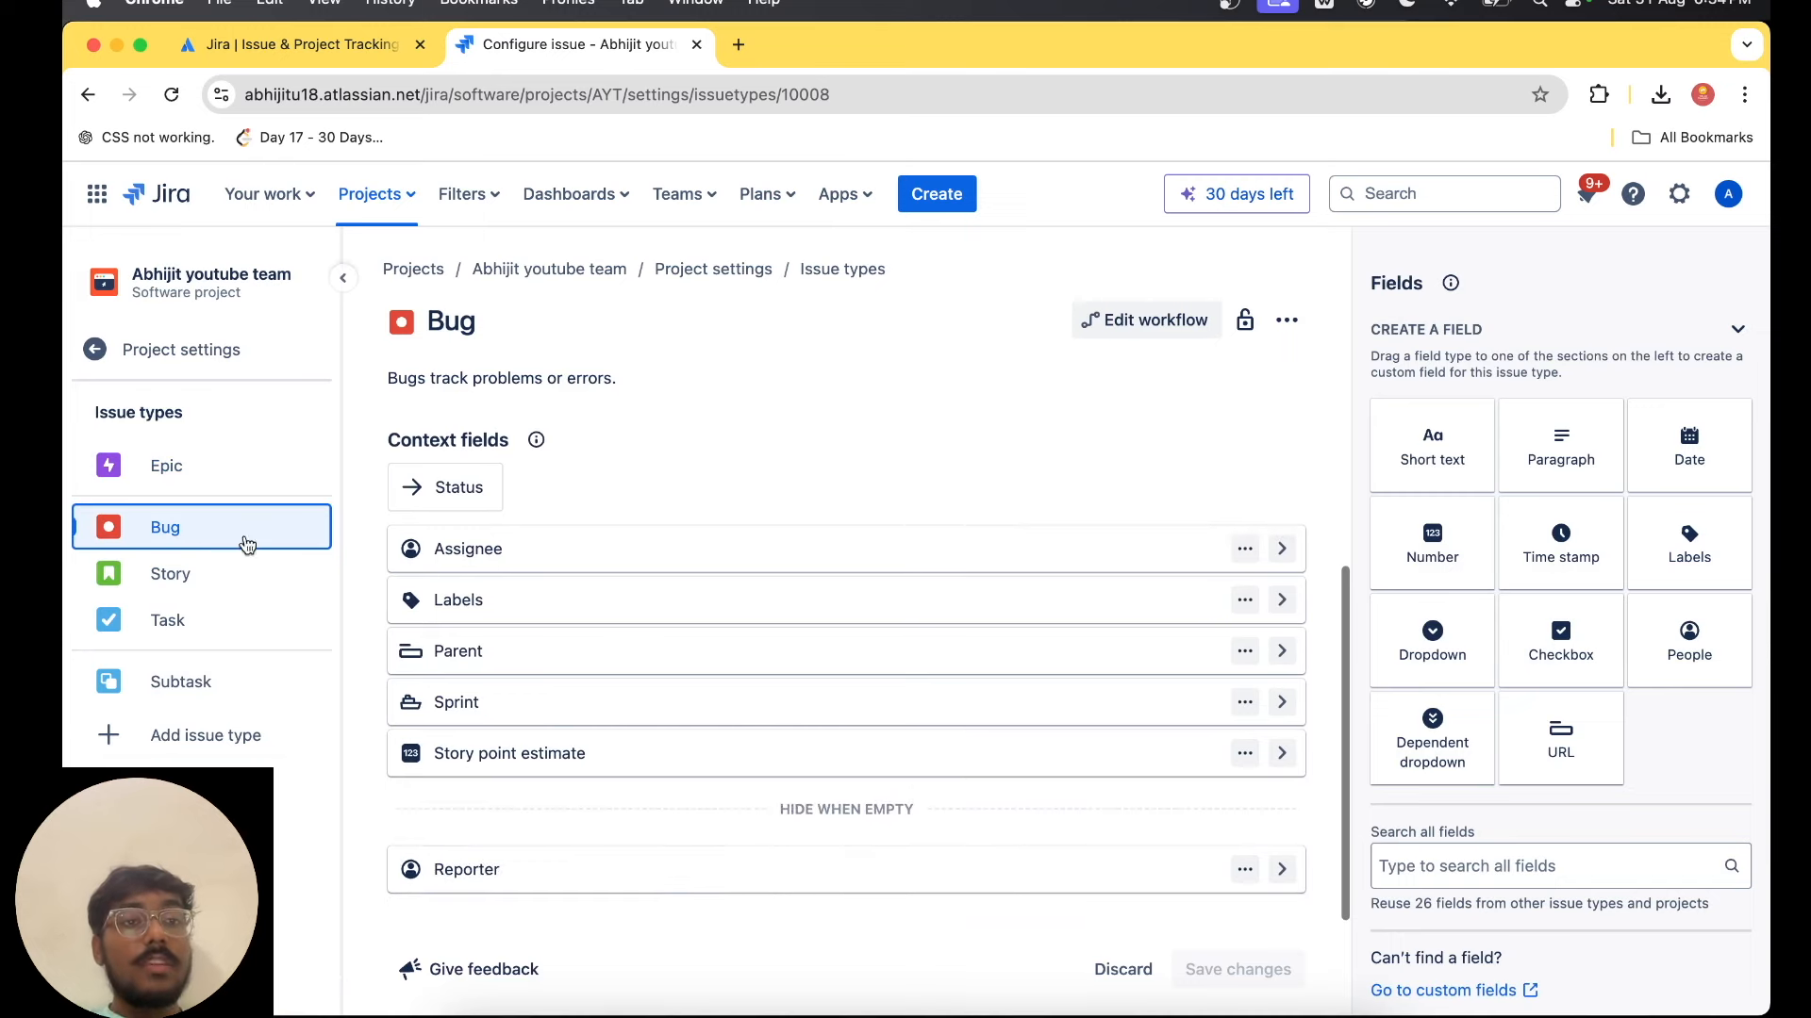
{"action": "left_click", "coordinate": [194, 594]}
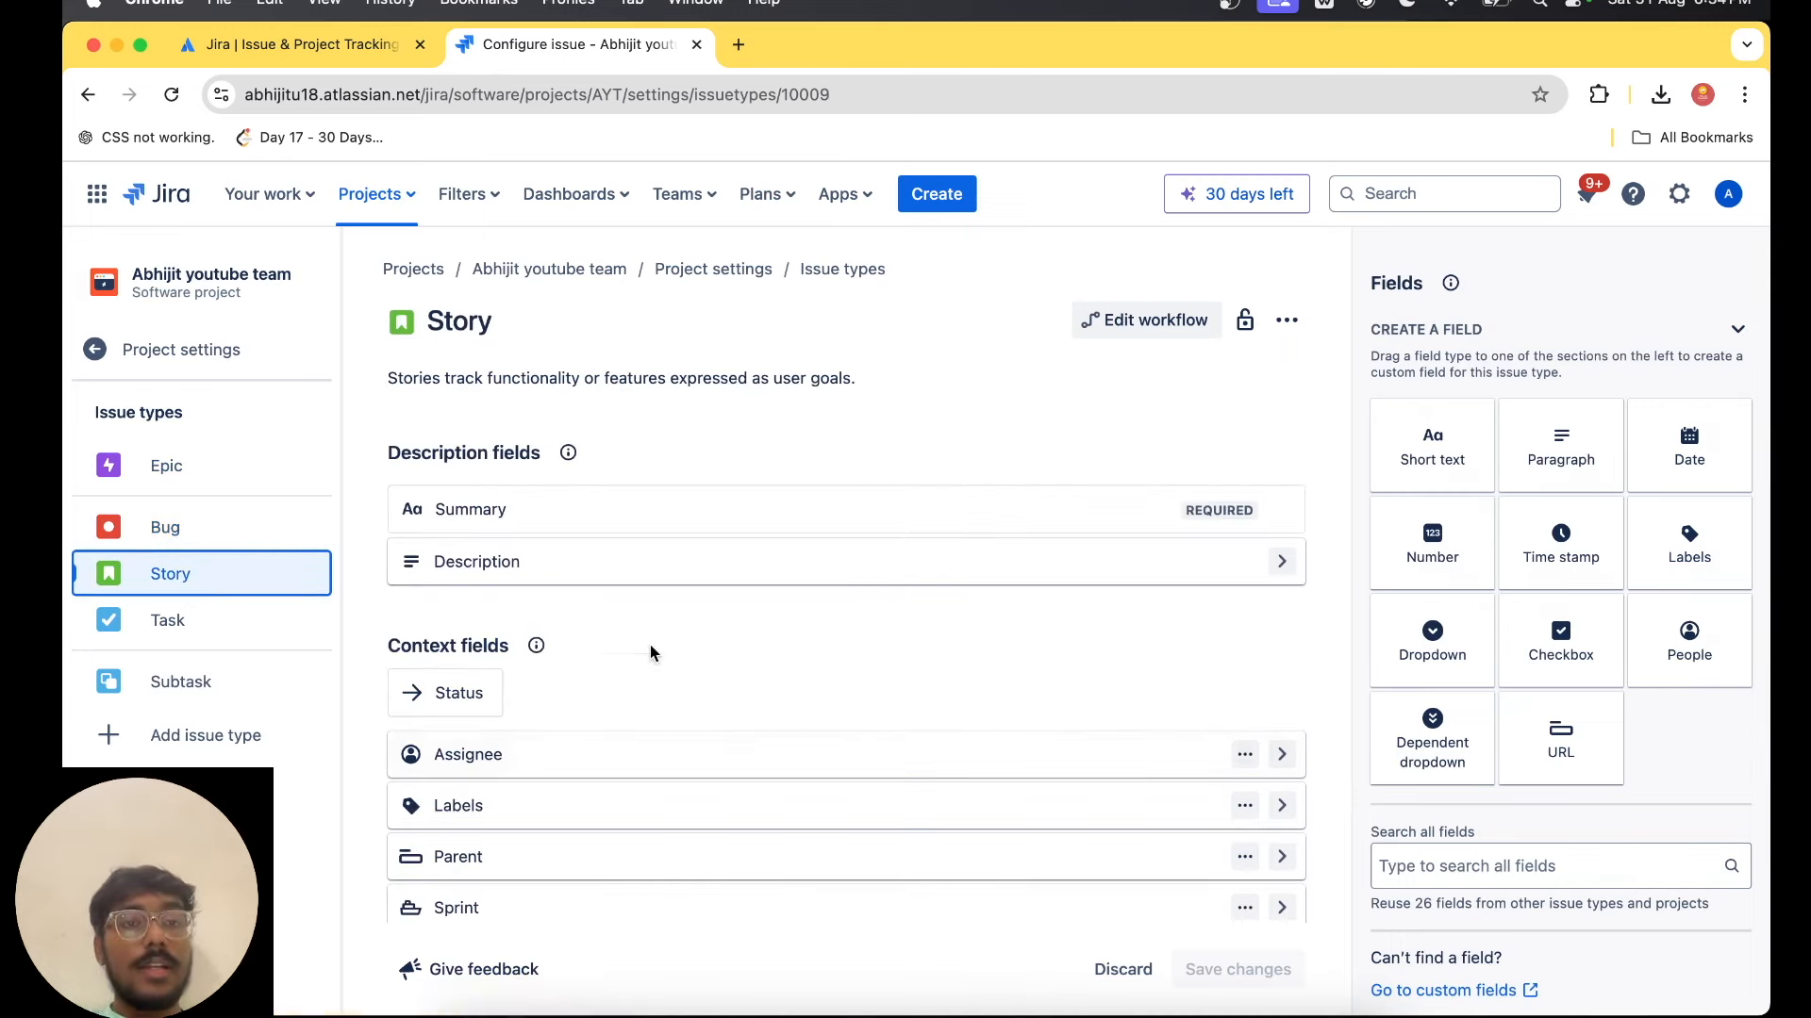
{"action": "scroll", "coordinate": [649, 649], "scroll_direction": "down", "scroll_amount": 2}
{"action": "scroll", "coordinate": [649, 664], "scroll_direction": "up", "scroll_amount": 2}
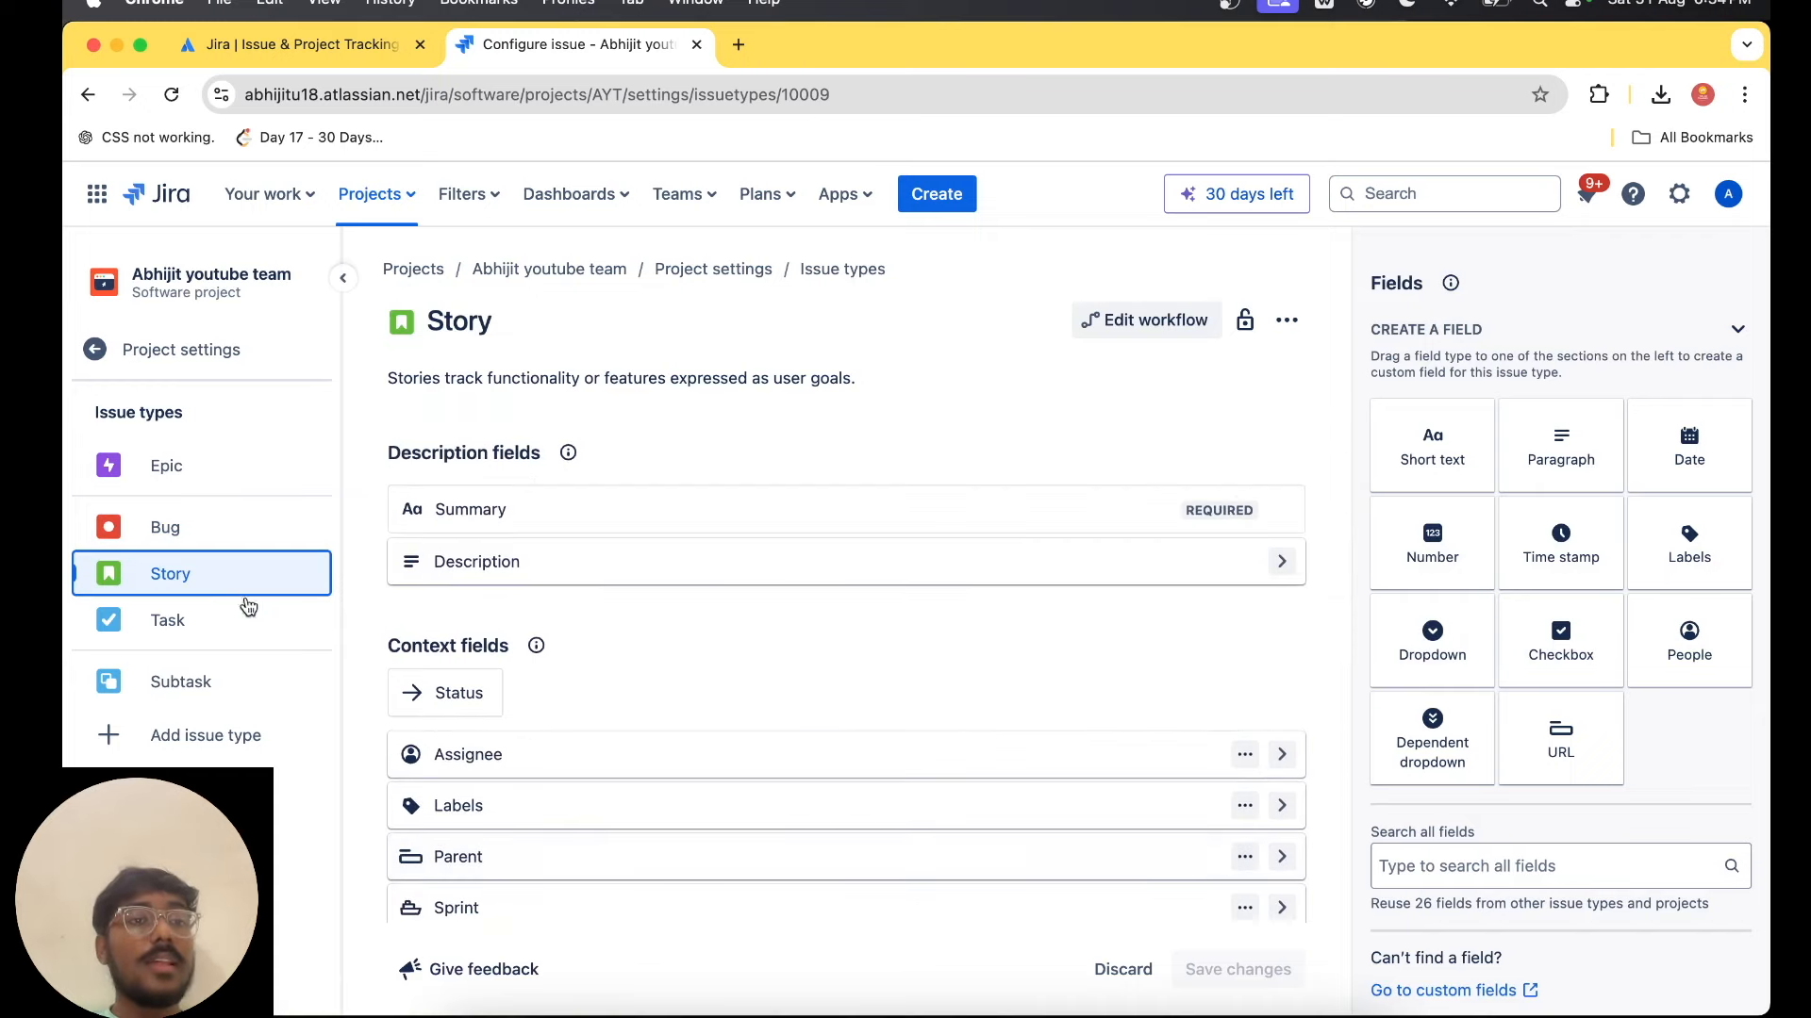
{"action": "left_click", "coordinate": [237, 629]}
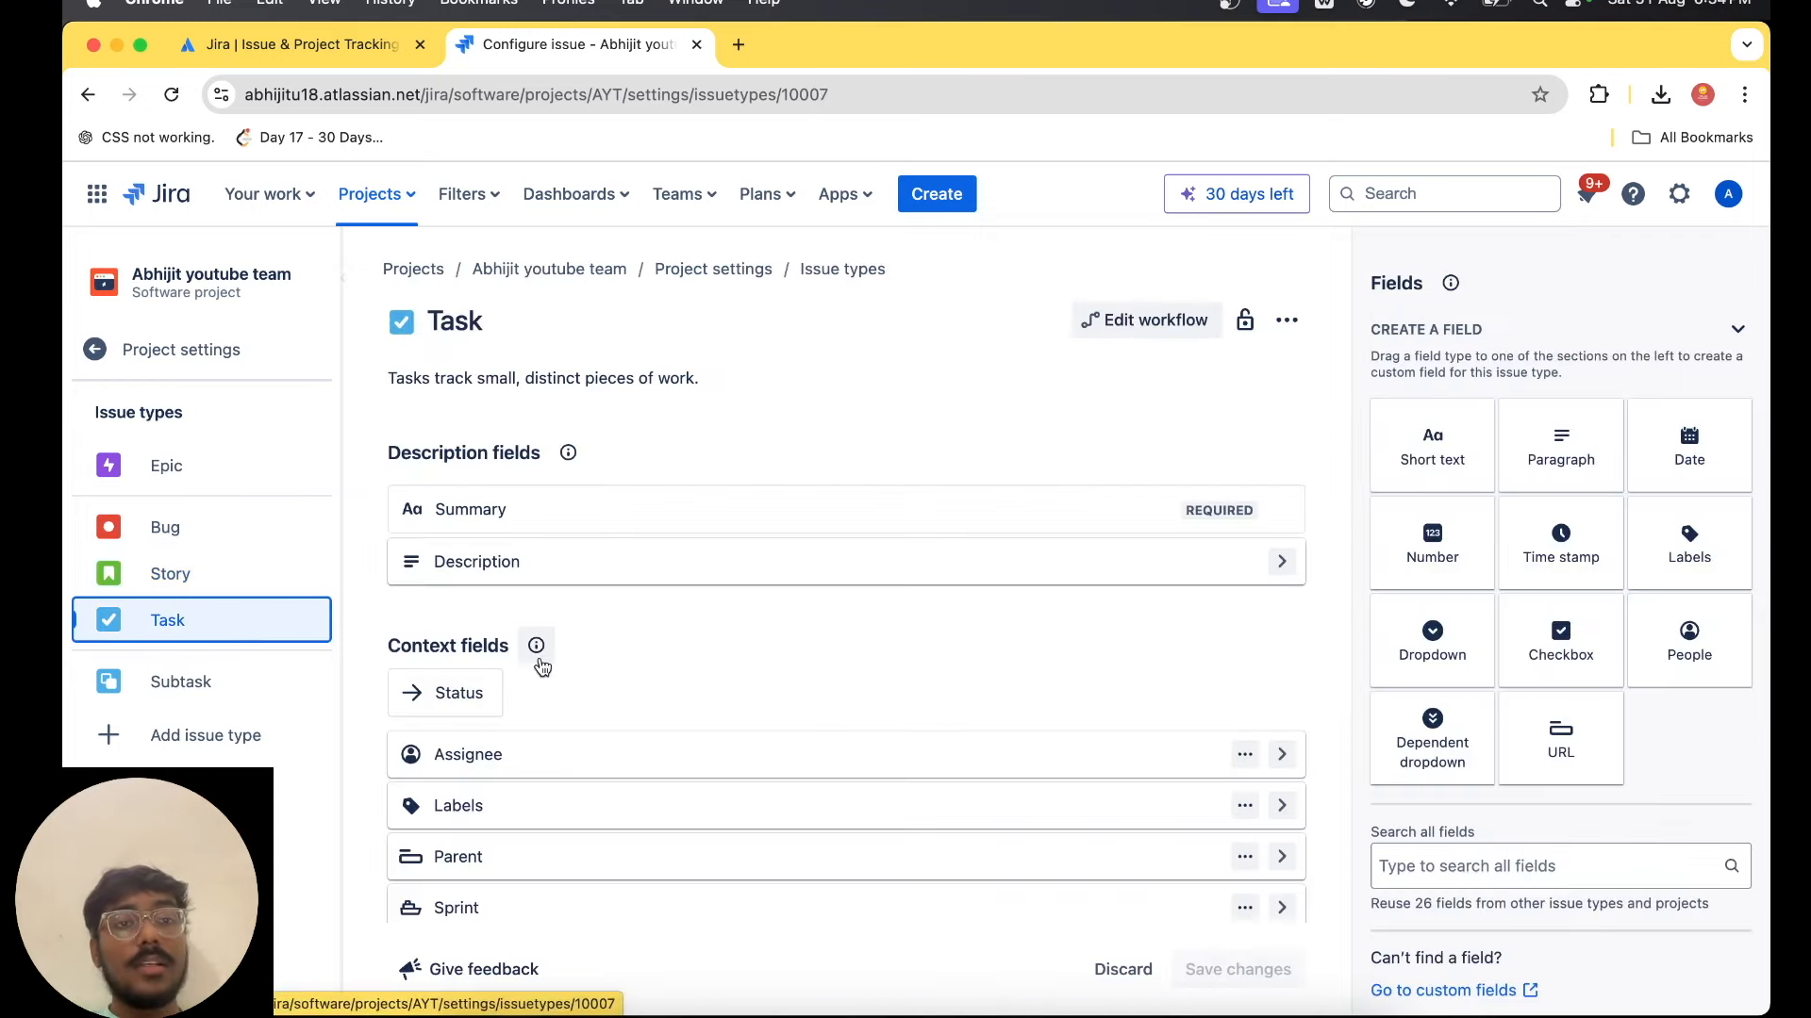
{"action": "scroll", "coordinate": [912, 806], "scroll_direction": "down", "scroll_amount": 3}
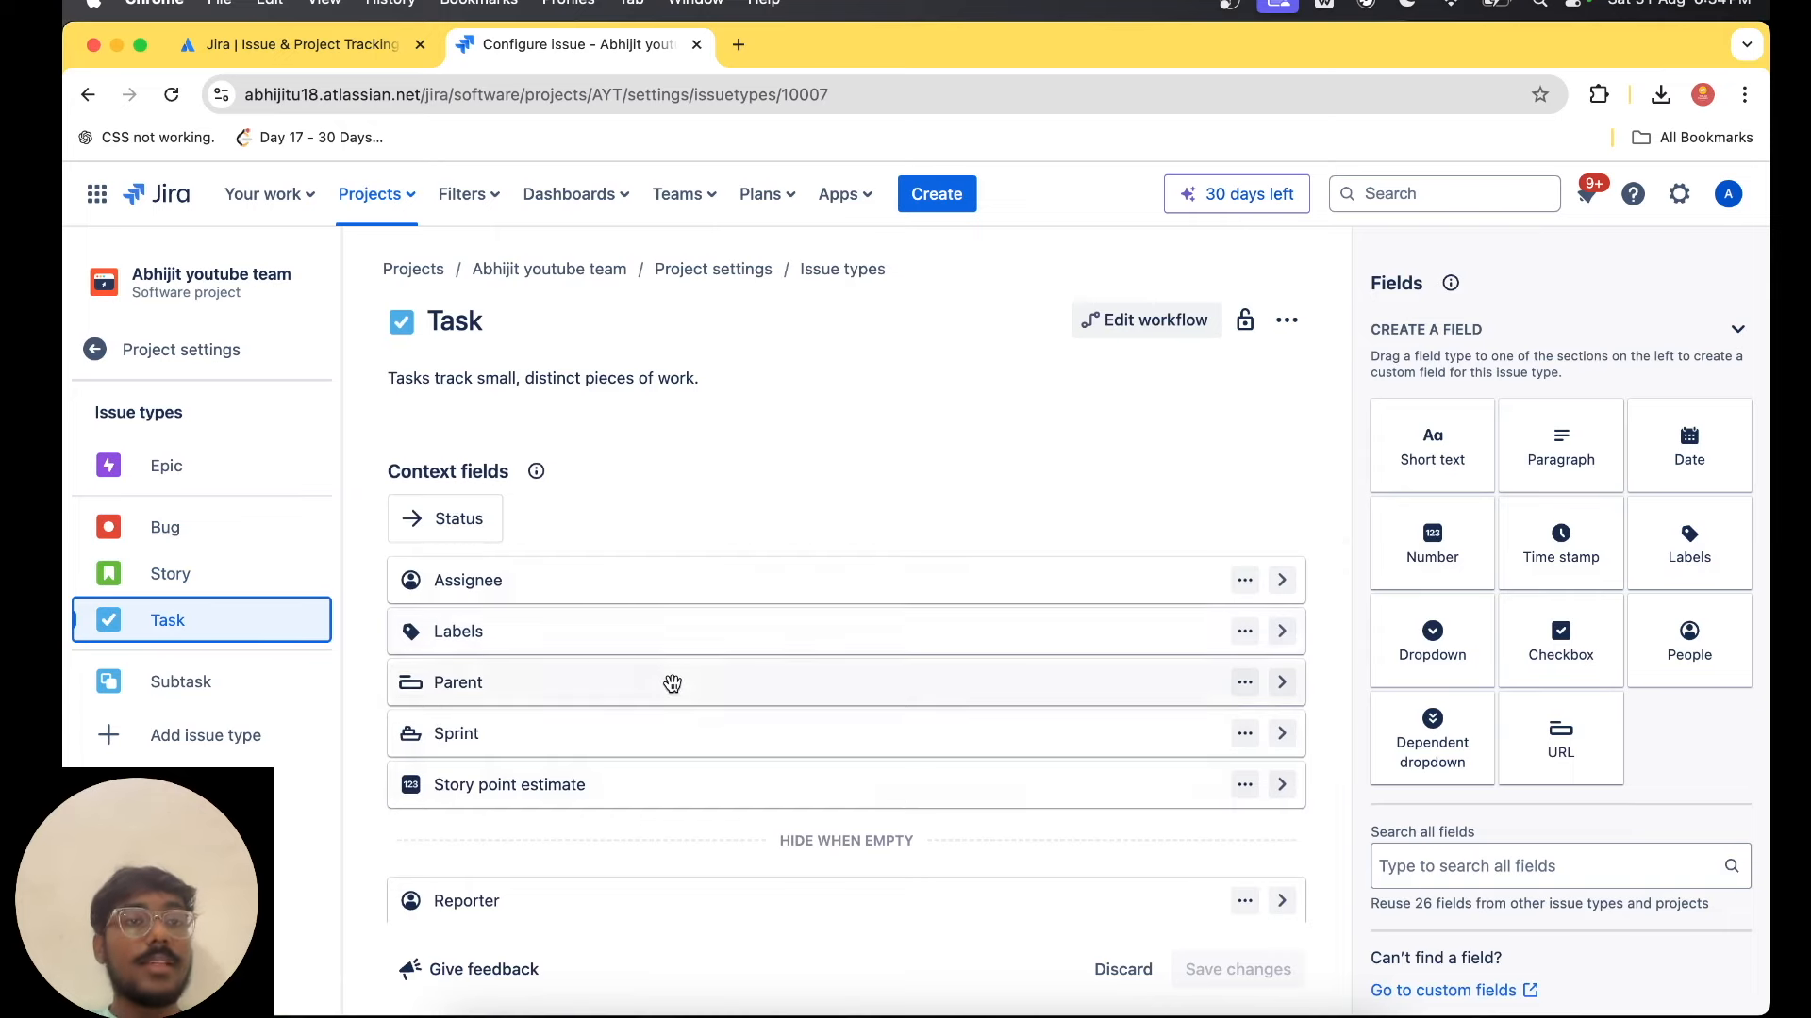
{"action": "scroll", "coordinate": [670, 684], "scroll_direction": "up", "scroll_amount": 3}
Return to the project settings and look through the board's settings, including columns and statuses, custom filters, timeline and insights.
{"action": "left_click", "coordinate": [183, 363]}
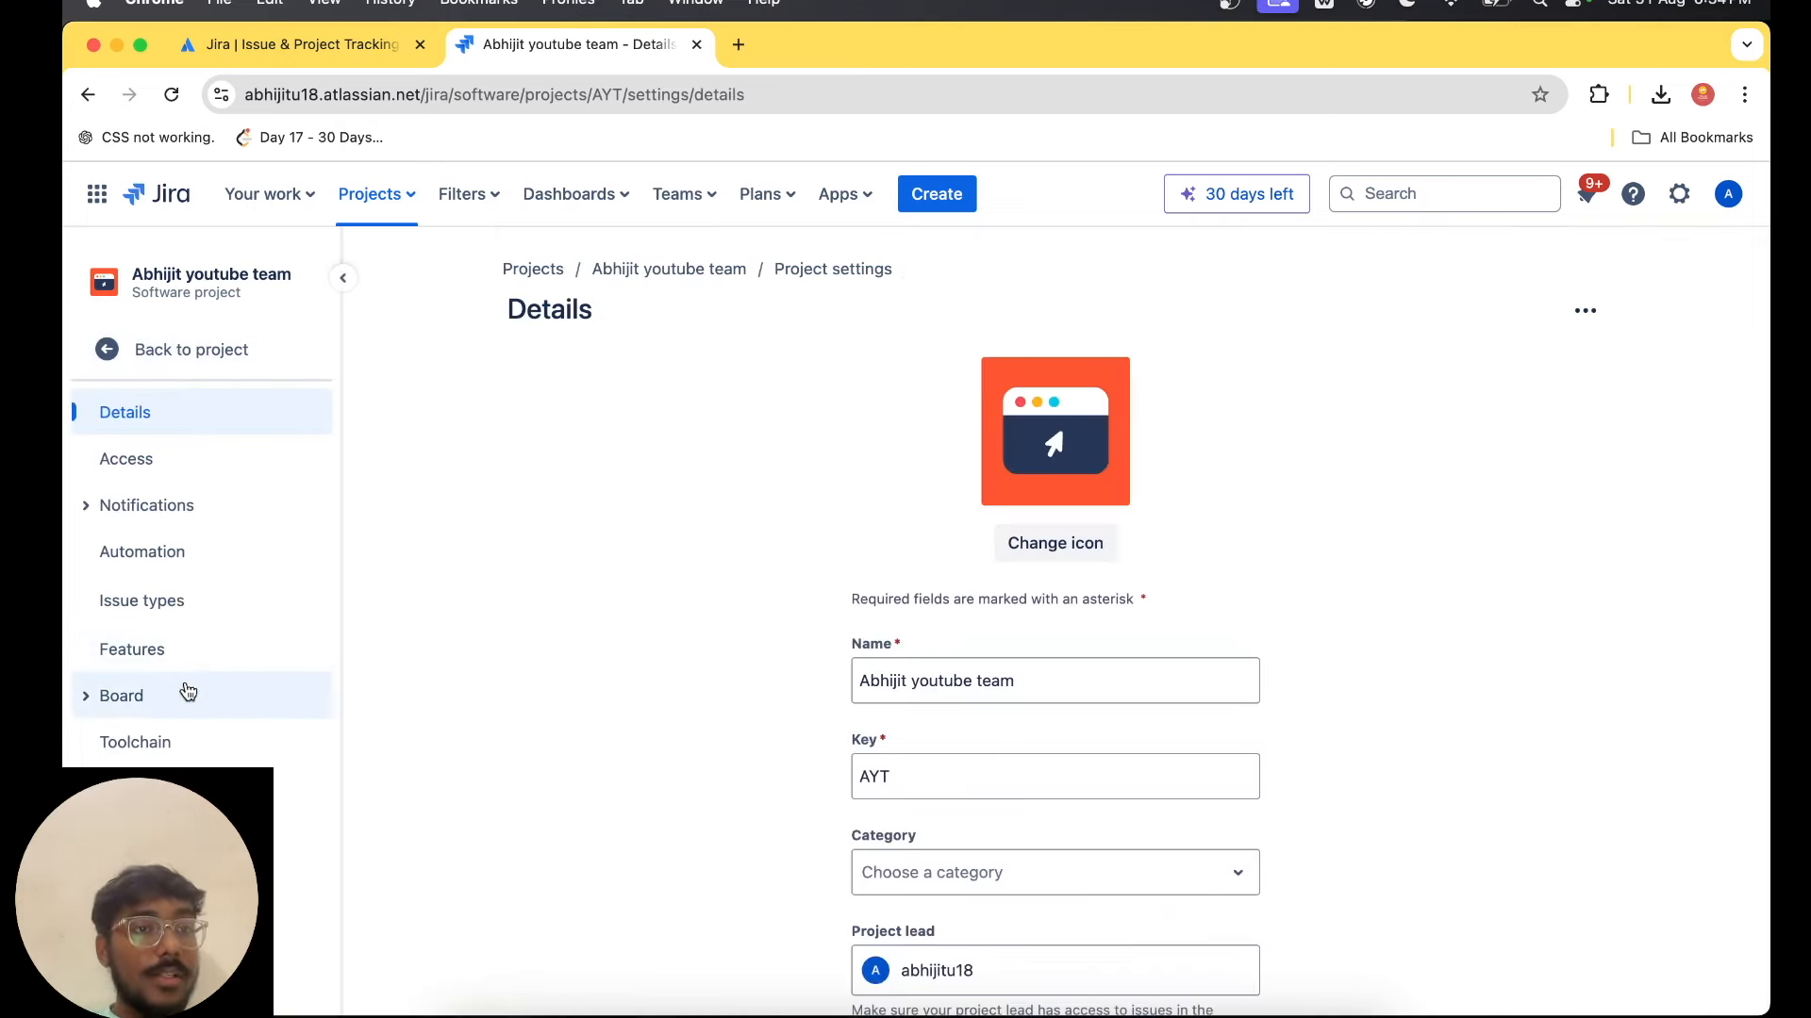
{"action": "left_click", "coordinate": [122, 696]}
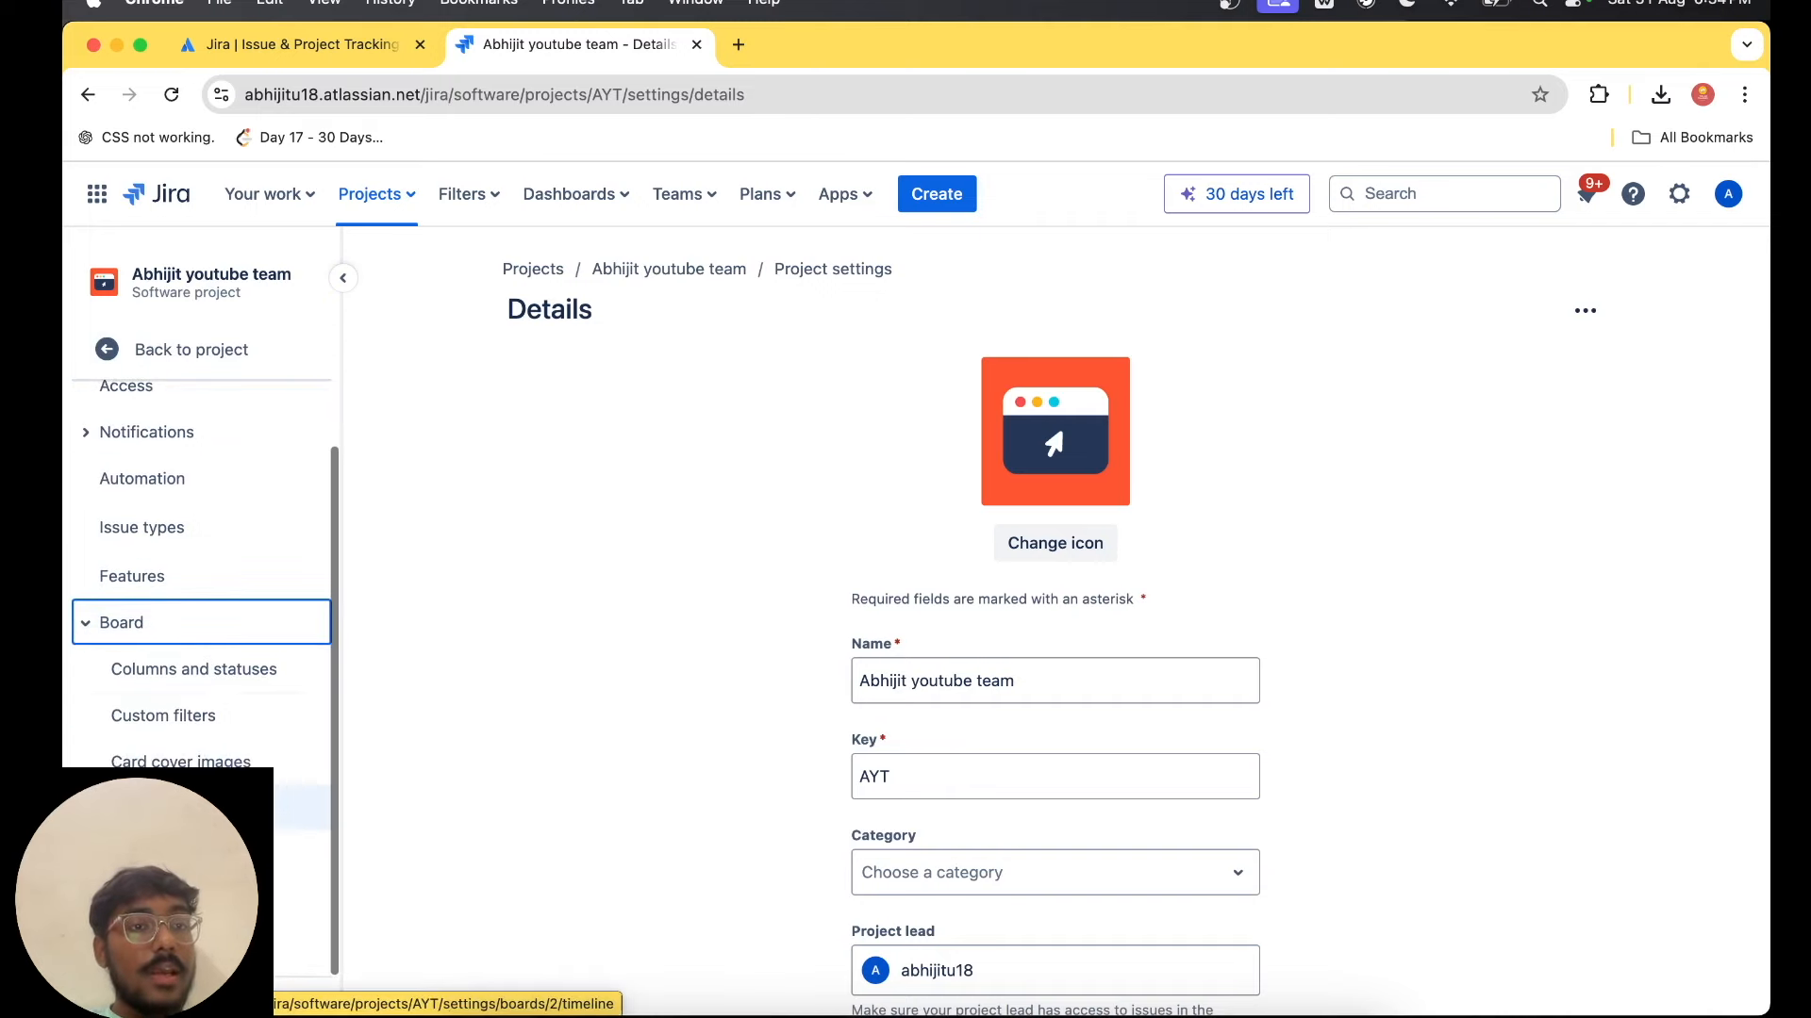
{"action": "left_click", "coordinate": [227, 694]}
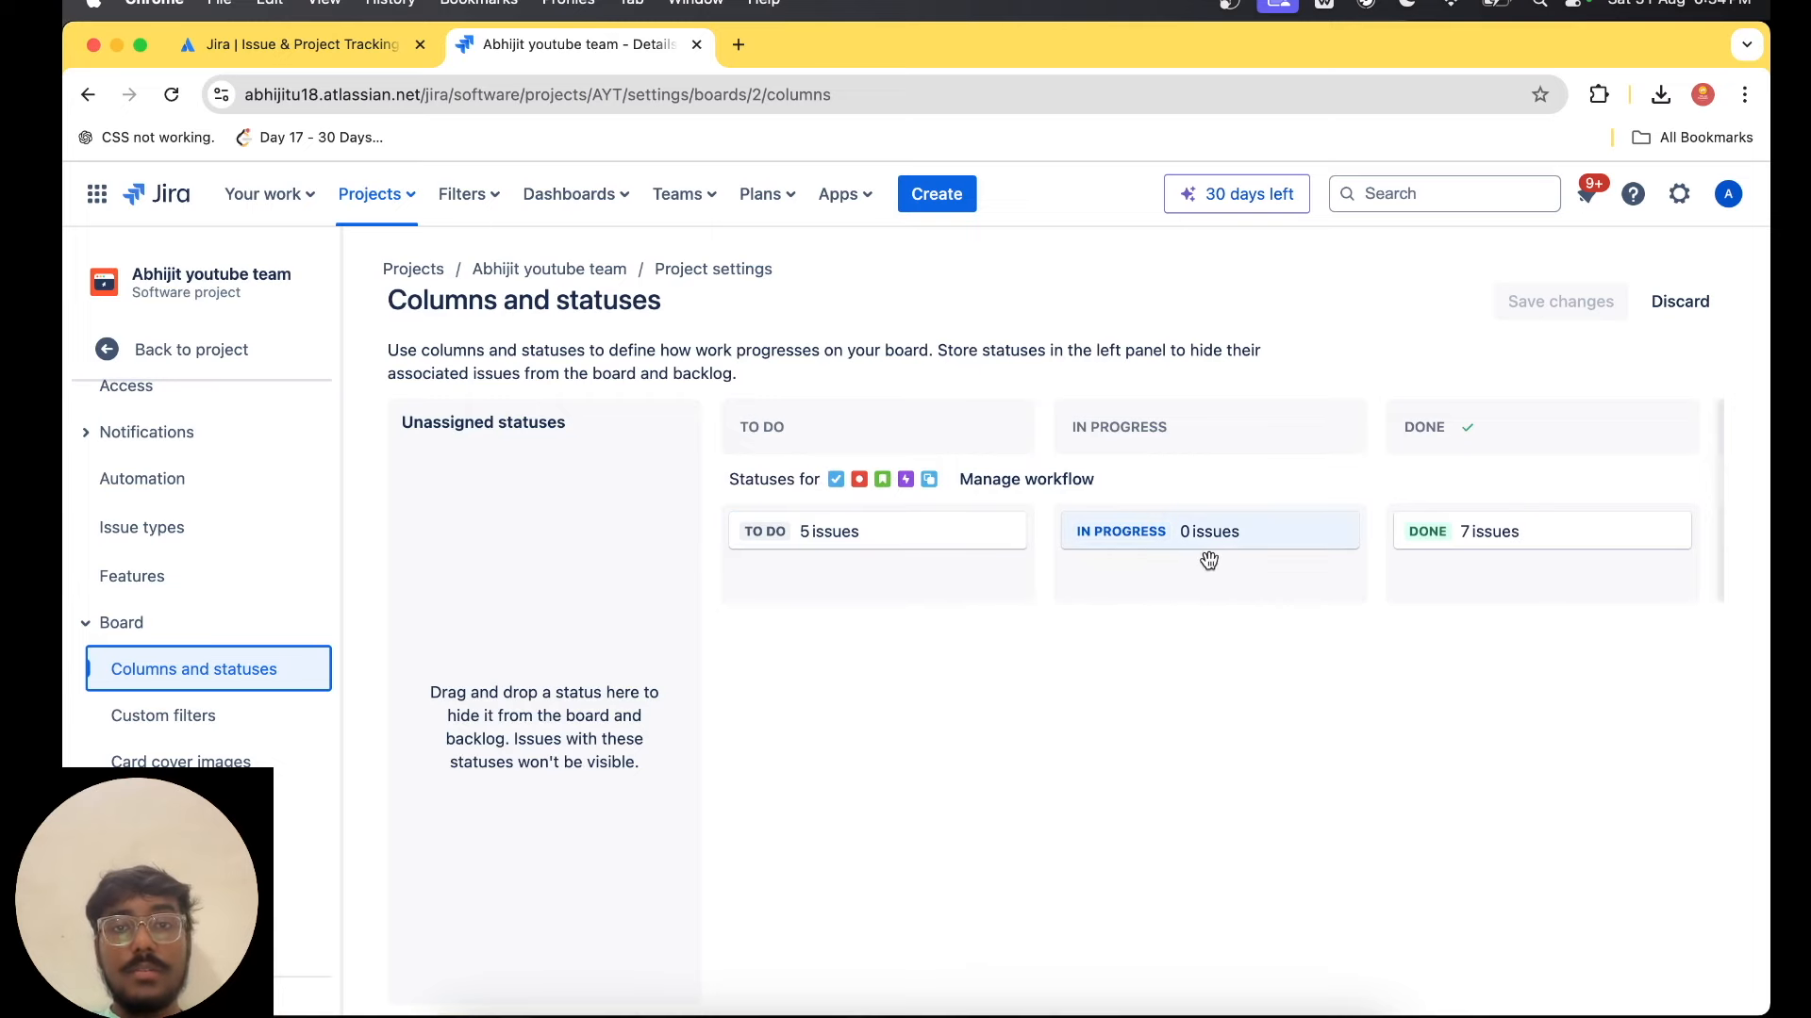
{"action": "scroll", "coordinate": [1206, 557], "scroll_direction": "right", "scroll_amount": 3}
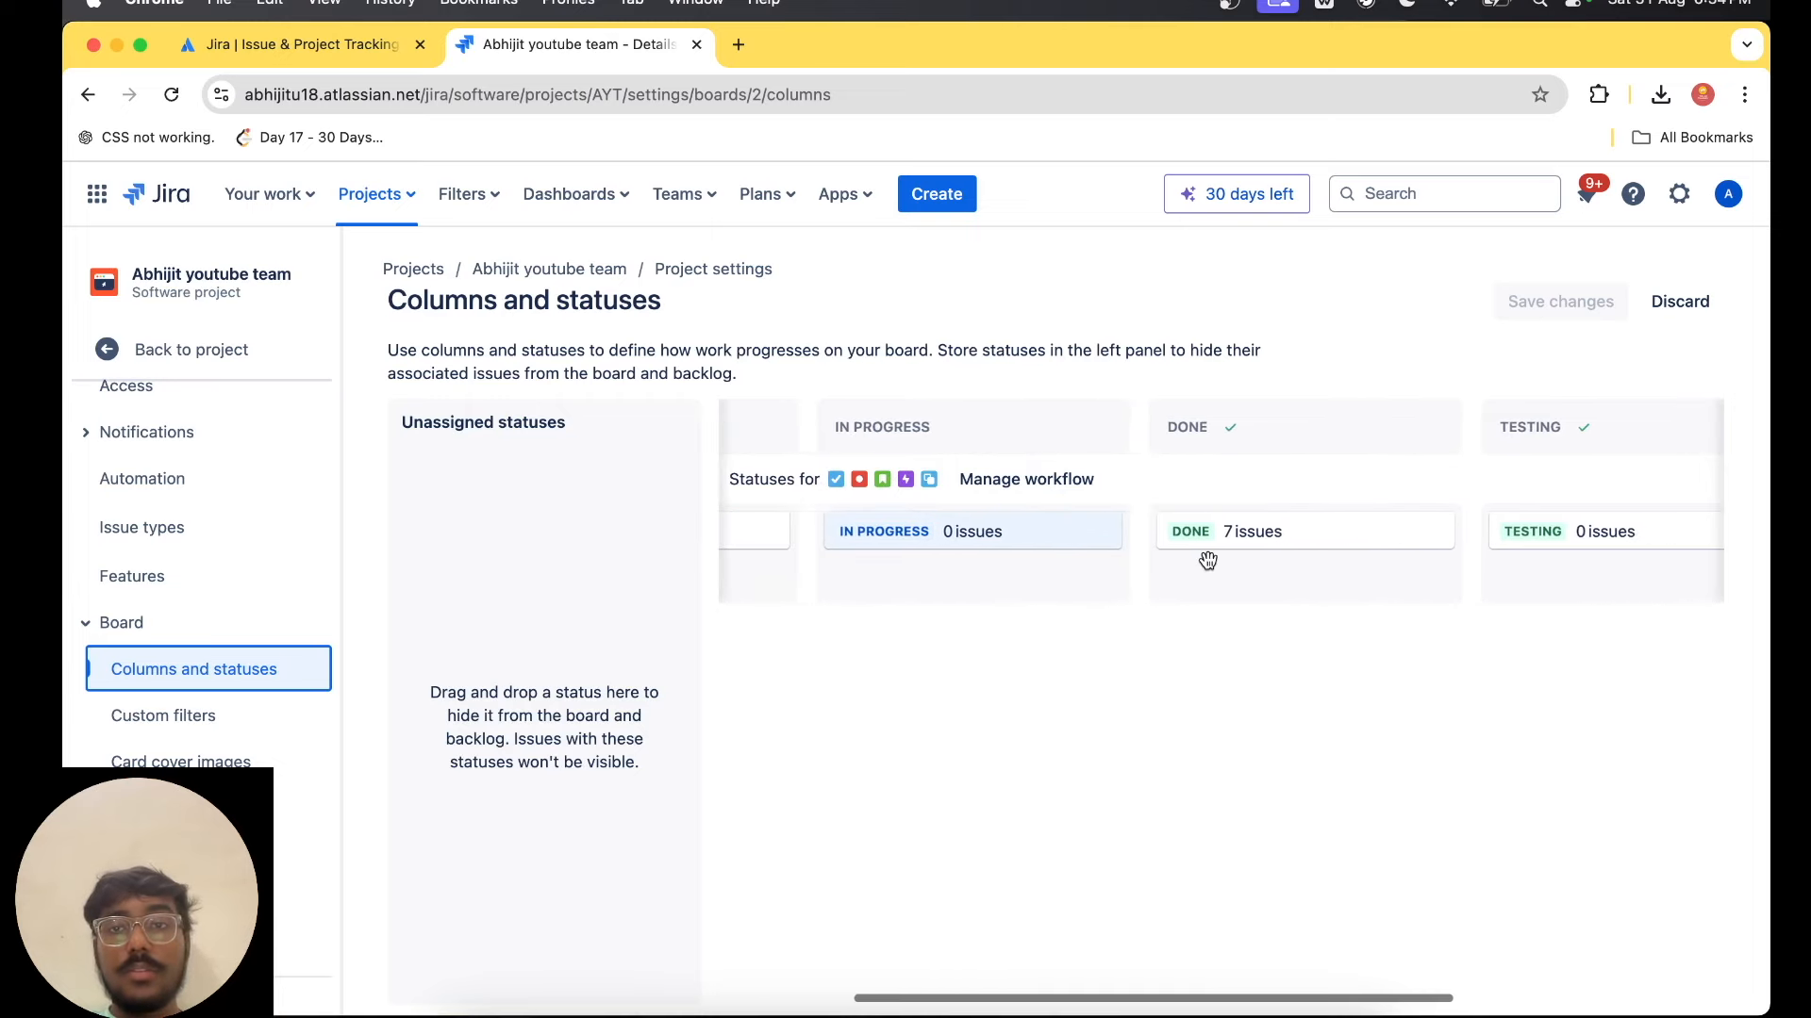
{"action": "left_click", "coordinate": [195, 736]}
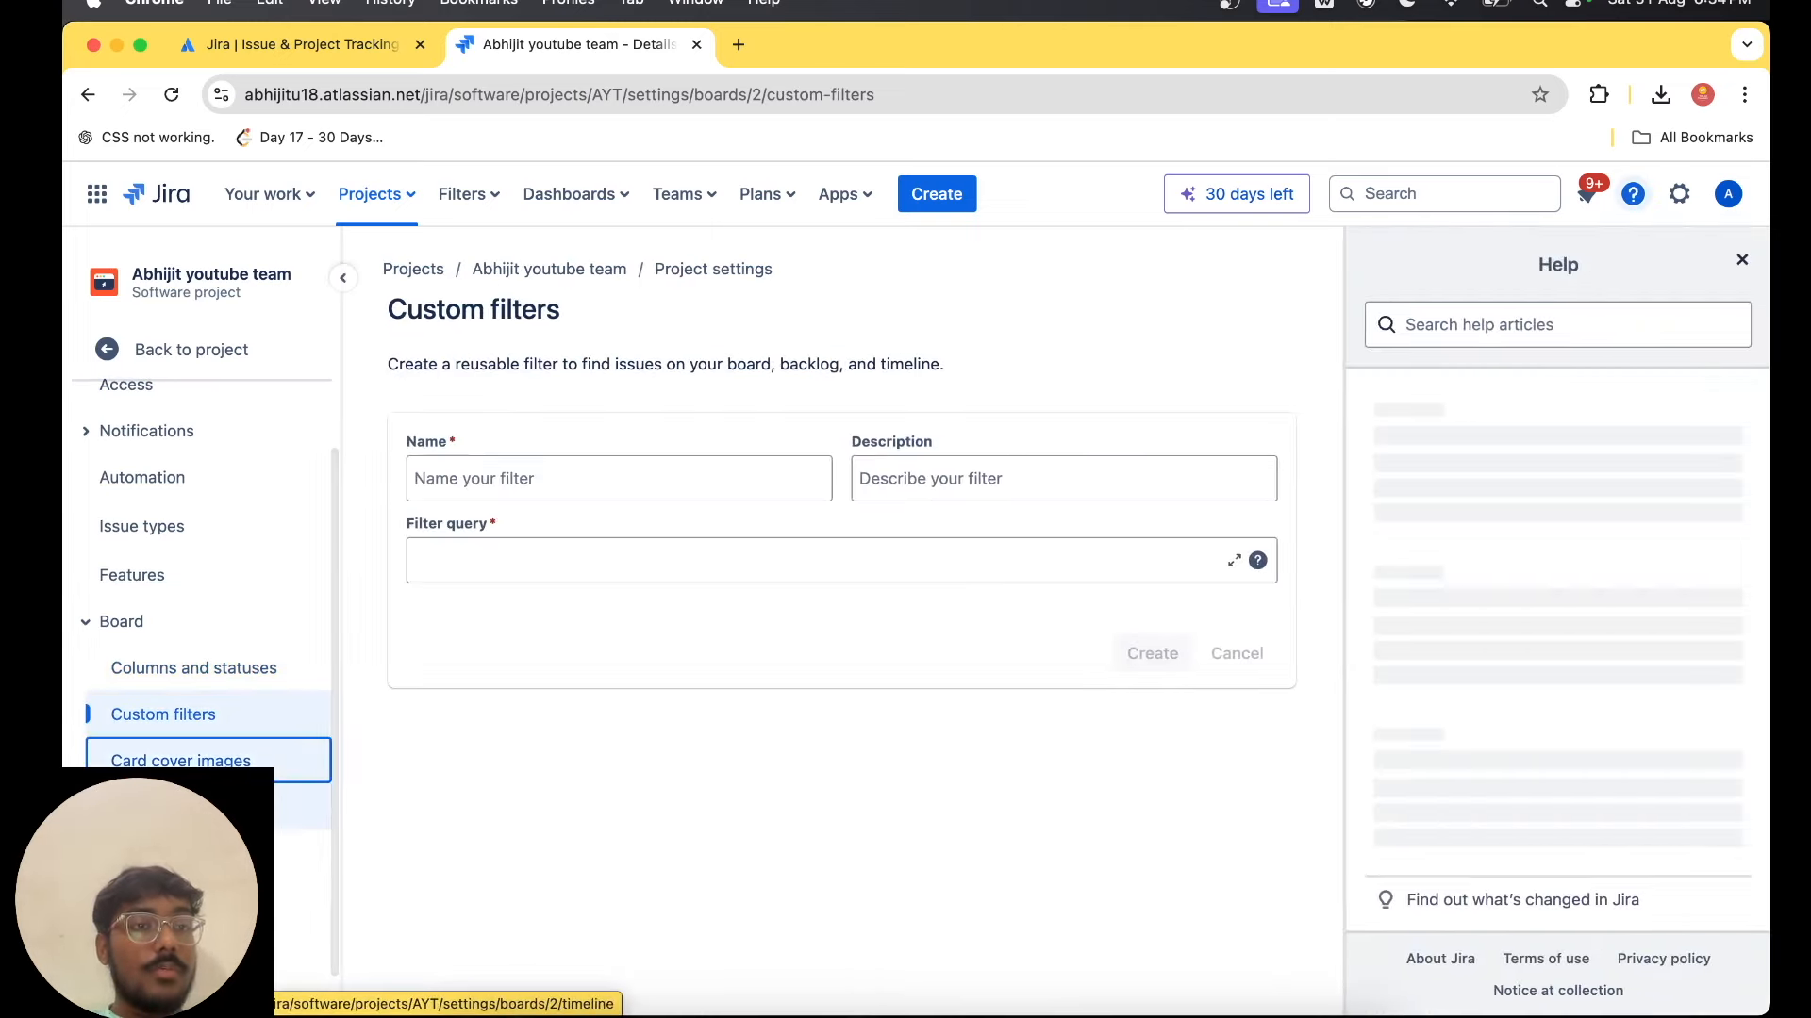
{"action": "left_click", "coordinate": [196, 807]}
{"action": "left_click", "coordinate": [195, 854]}
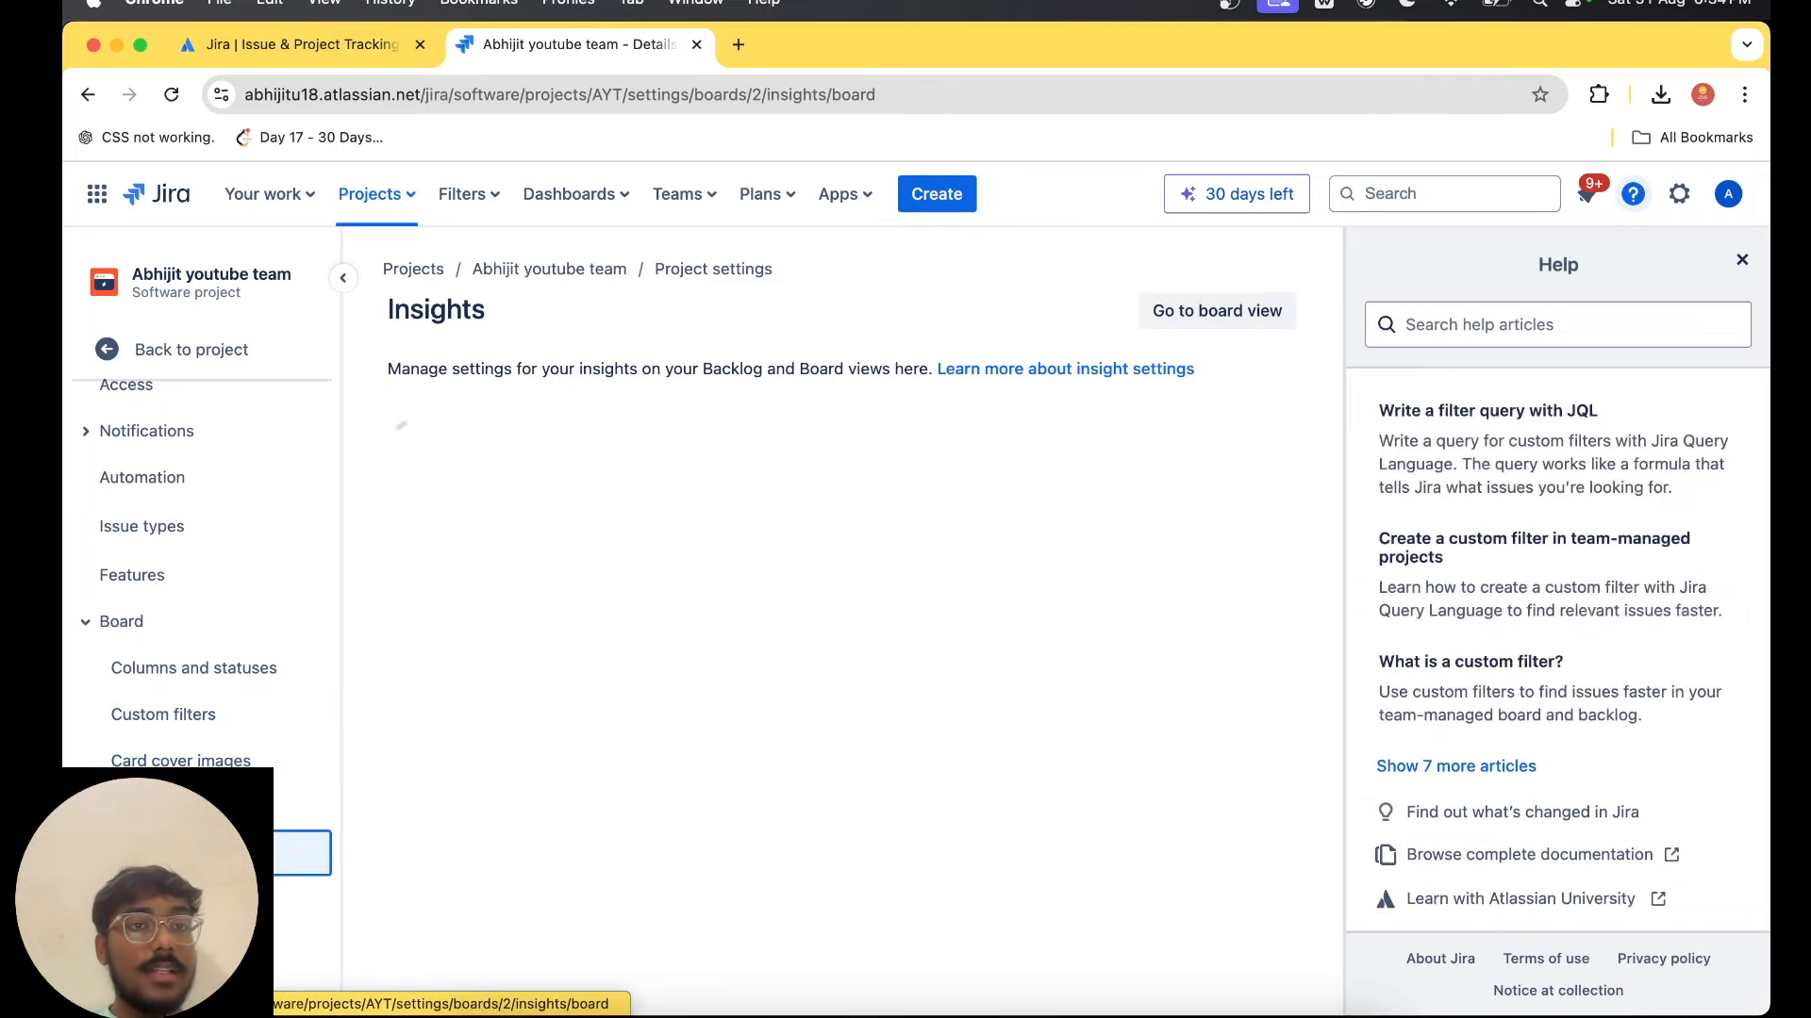
{"action": "left_click", "coordinate": [122, 622]}
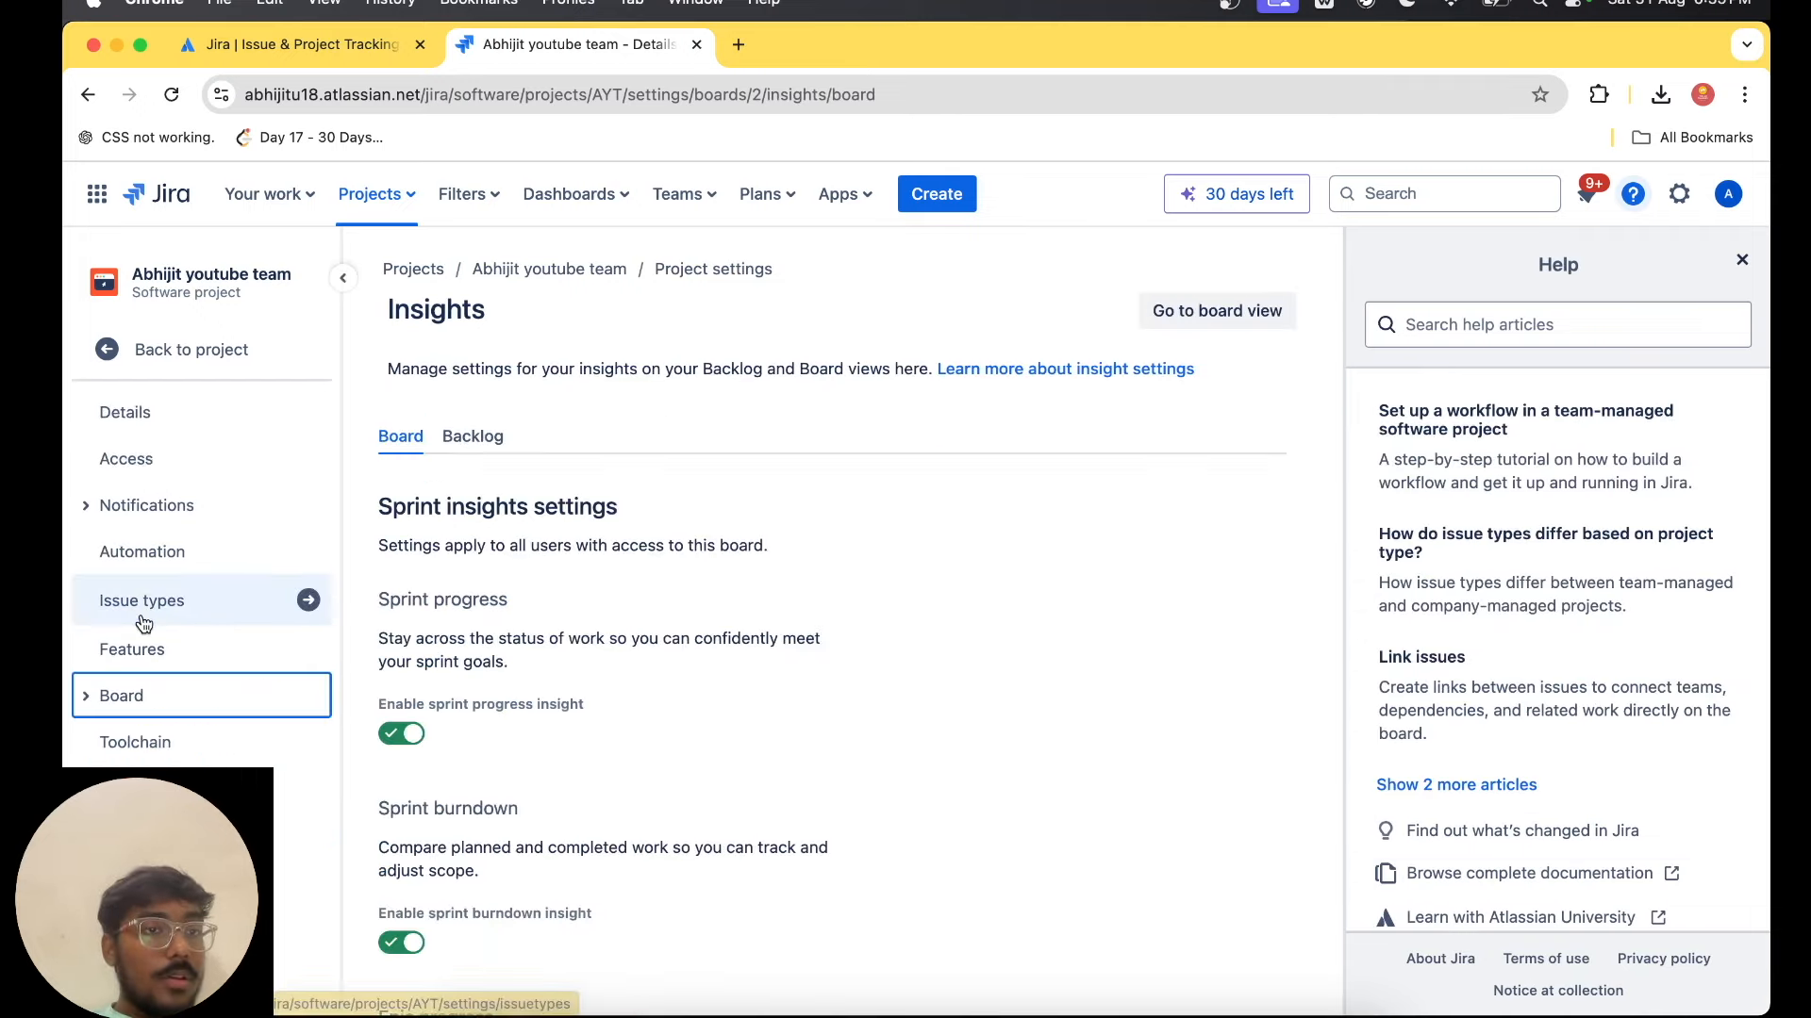
Open the project's automation settings and read the three simple rules suggested for the team.
{"action": "left_click", "coordinate": [238, 561]}
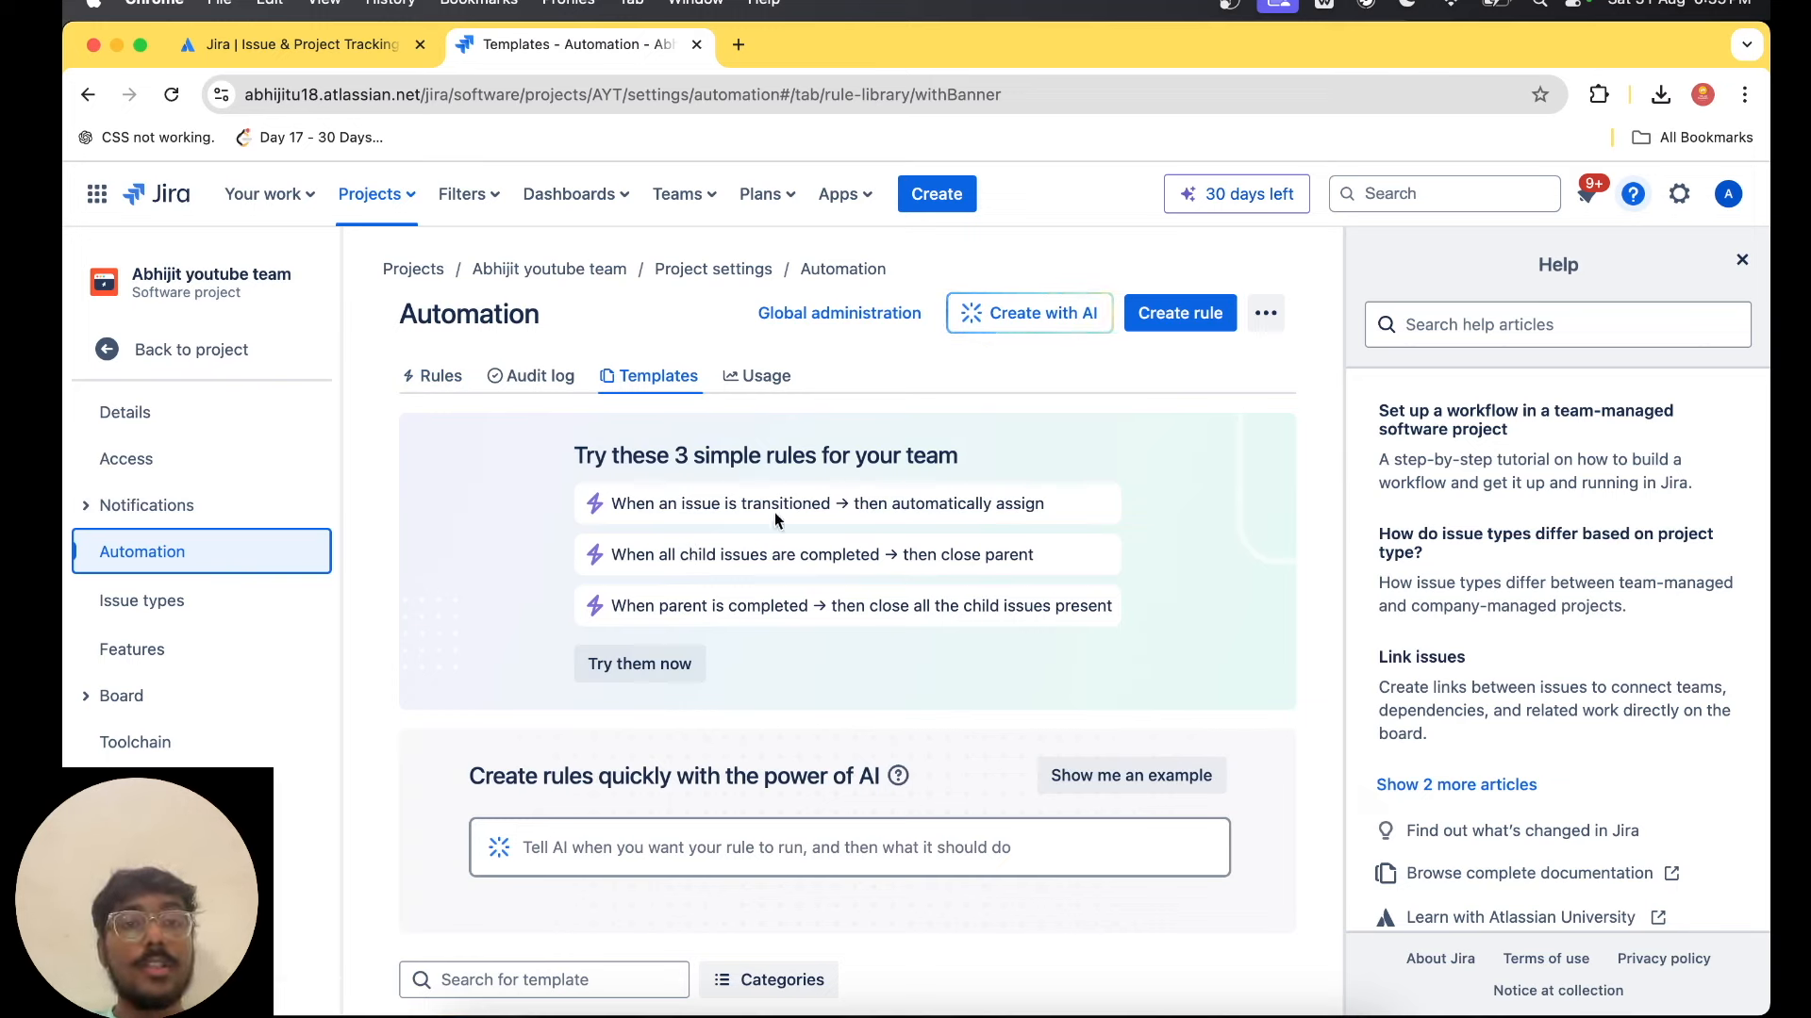
{"action": "left_click_drag", "start_coordinate": [659, 555], "coordinate": [884, 562]}
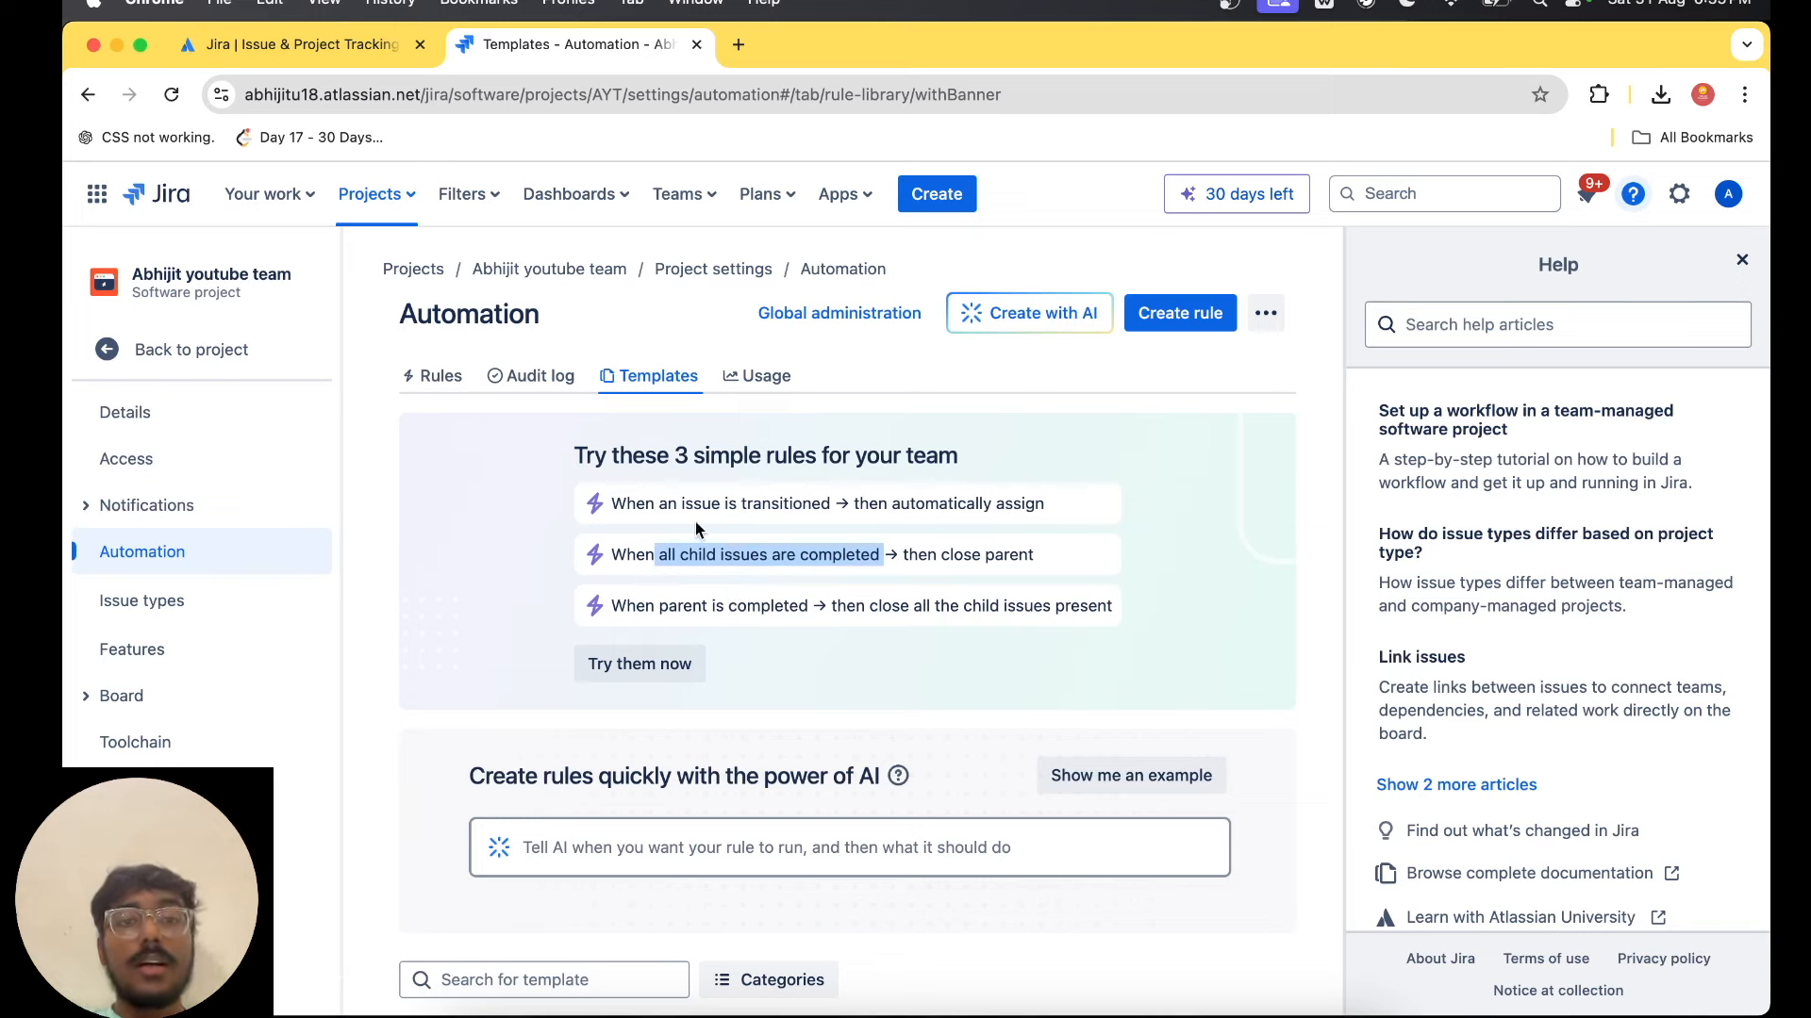
{"action": "left_click_drag", "start_coordinate": [609, 503], "coordinate": [1001, 507]}
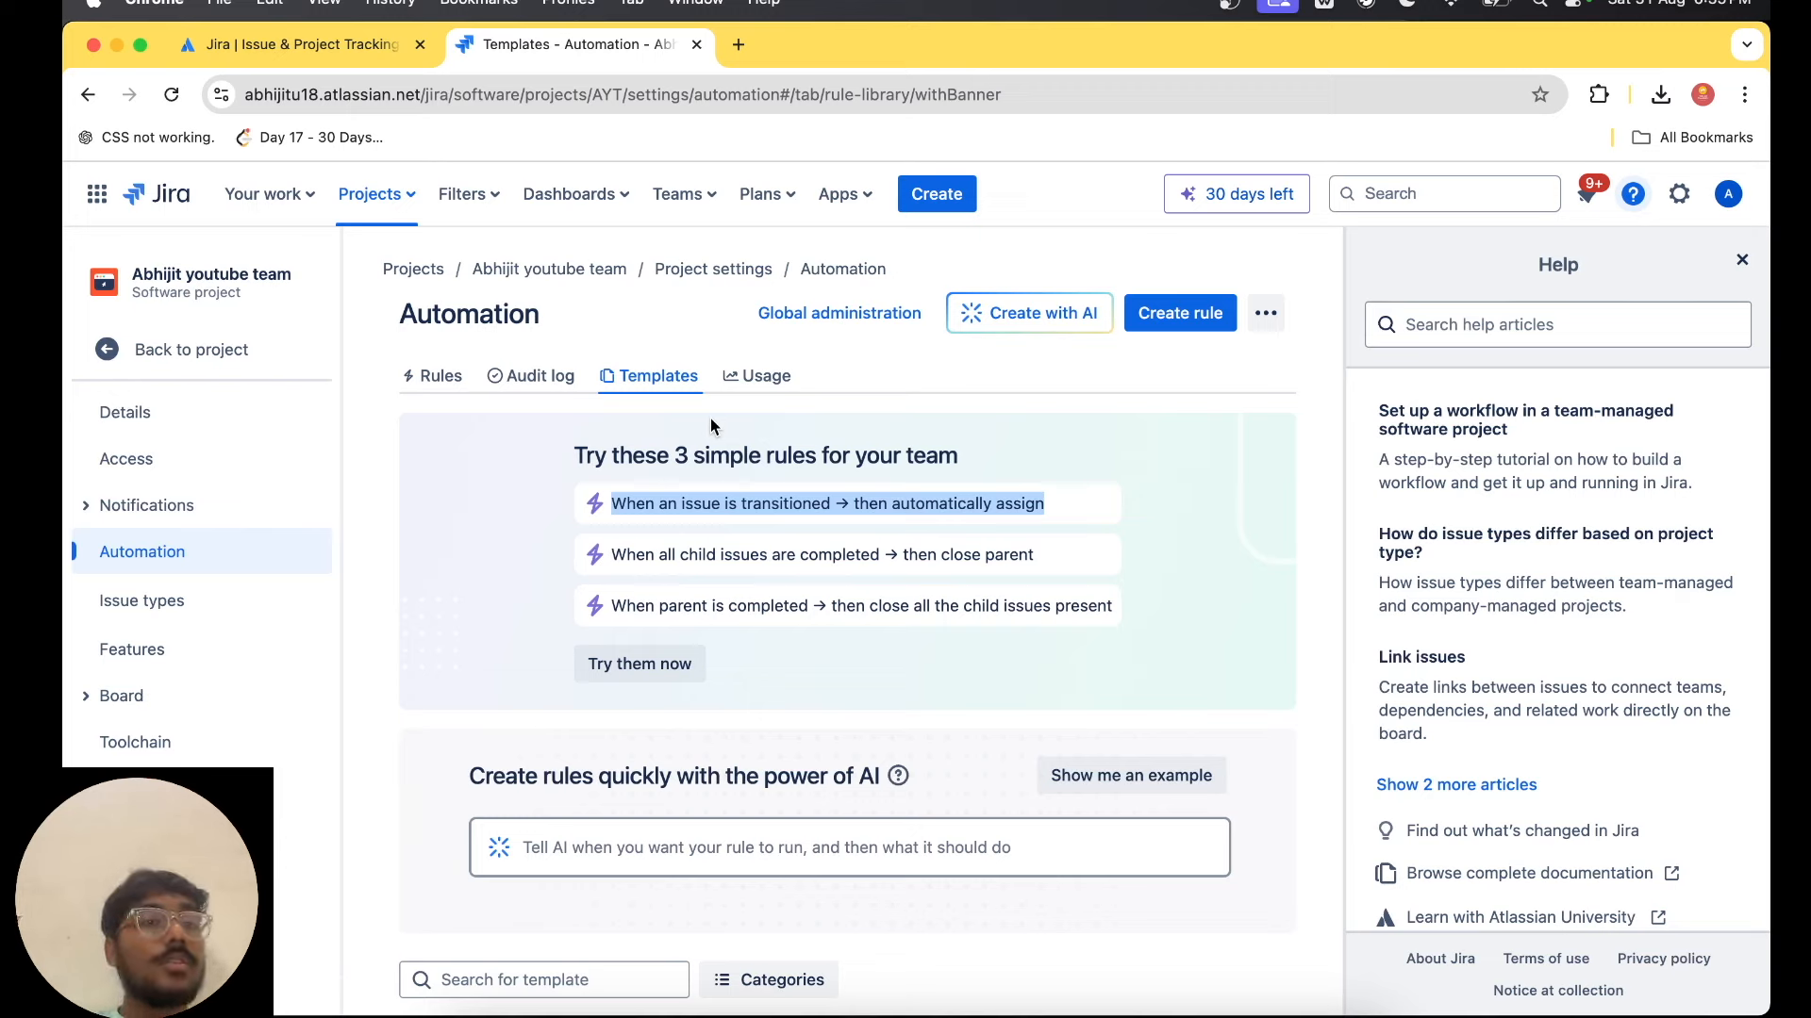
{"action": "left_click", "coordinate": [900, 381]}
Browse the automation rule templates, from managing completed tasks and organising tasks to the developer tools.
{"action": "scroll", "coordinate": [899, 376], "scroll_direction": "down", "scroll_amount": 5}
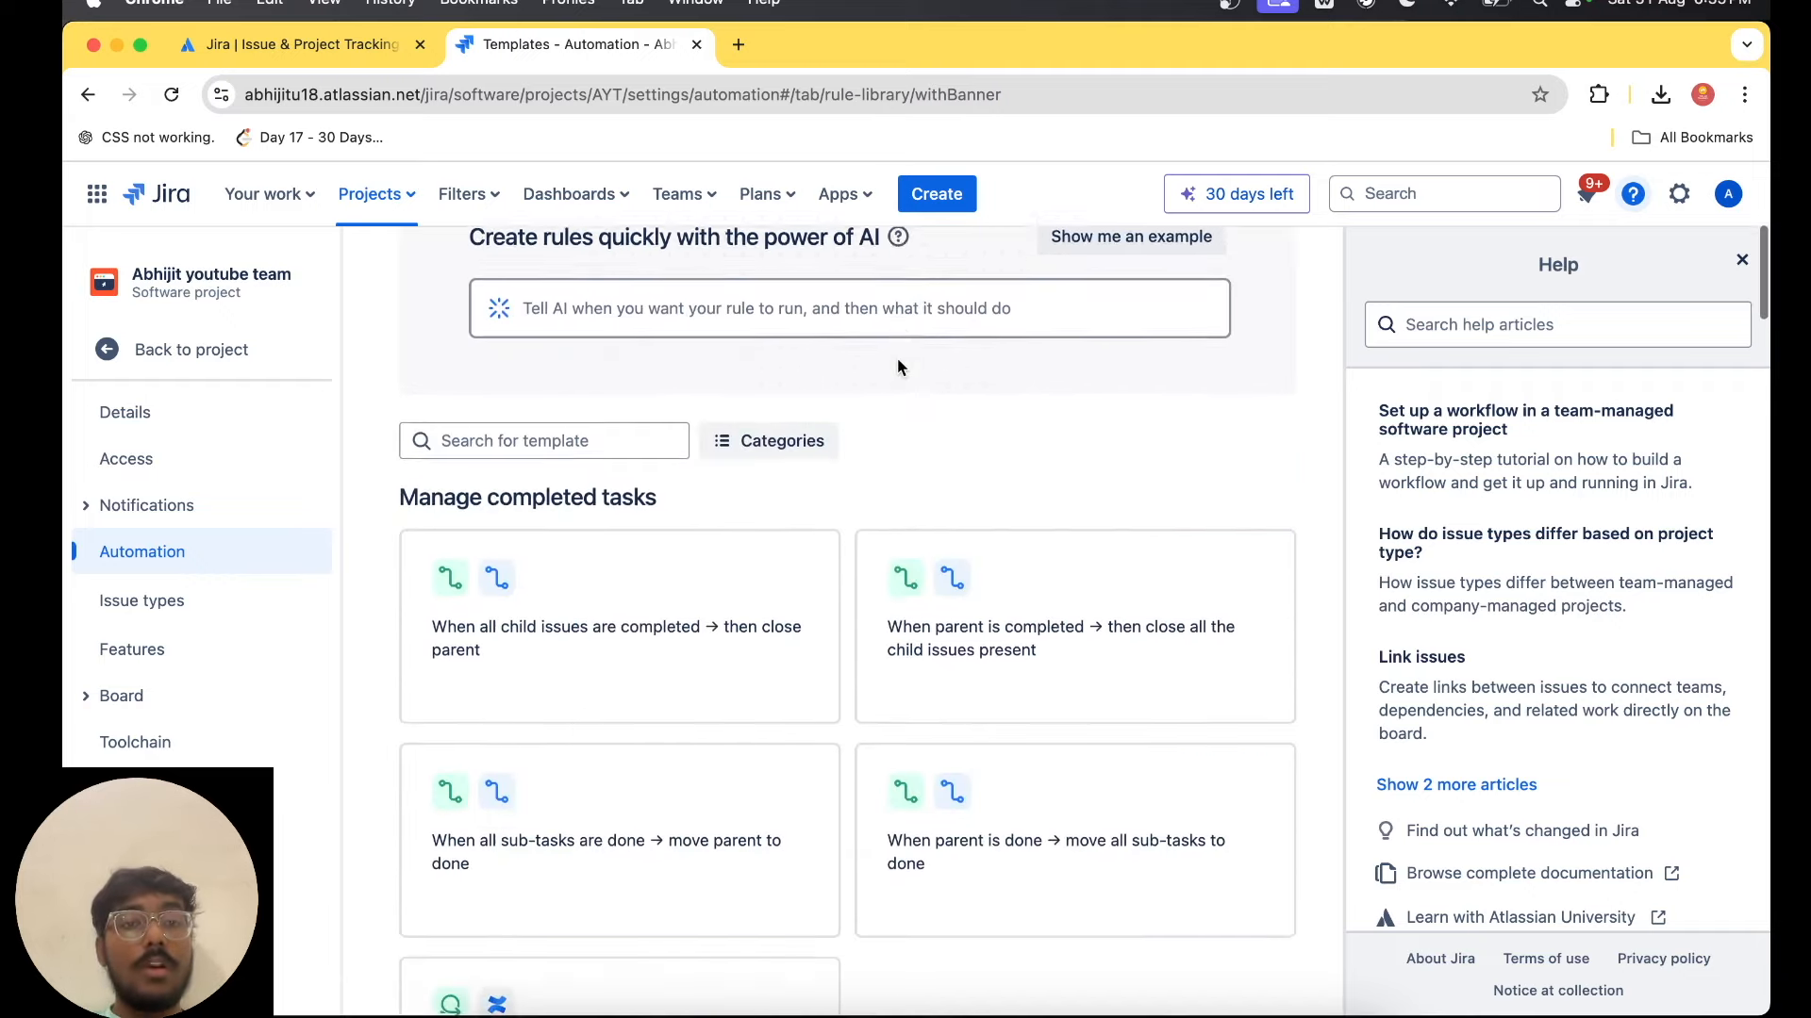
{"action": "scroll", "coordinate": [901, 398], "scroll_direction": "down", "scroll_amount": 8}
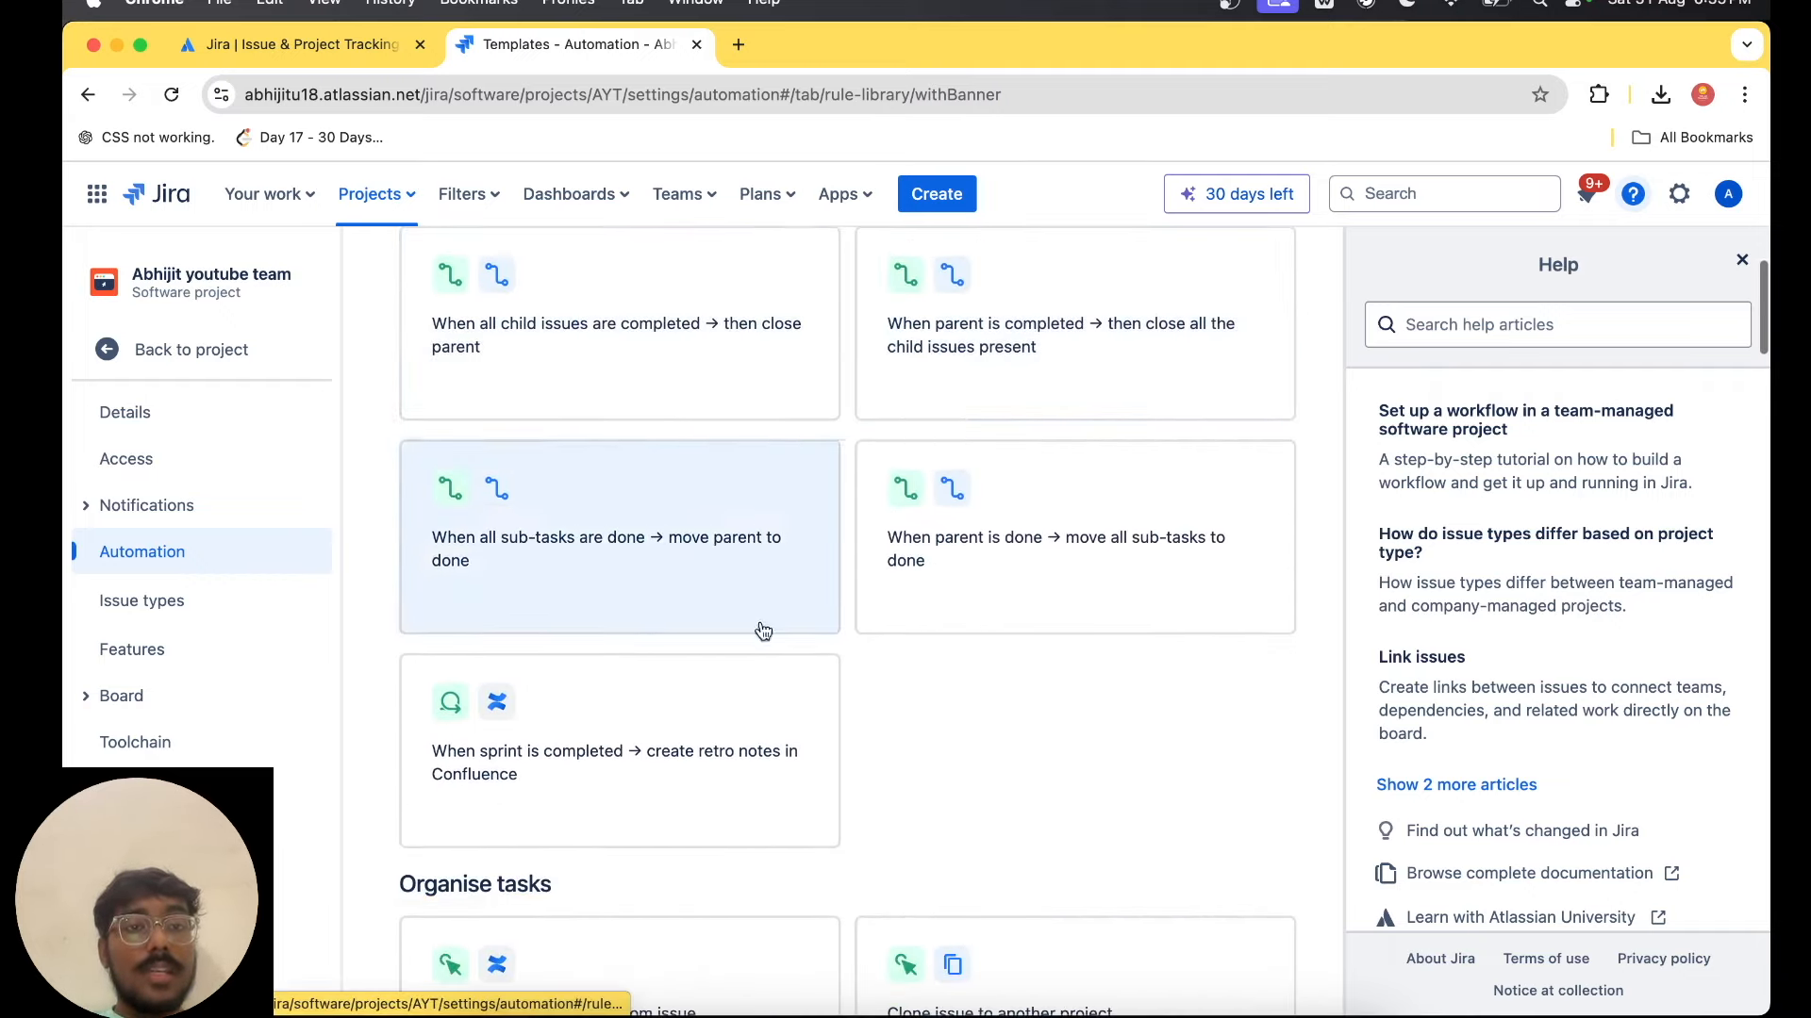
{"action": "scroll", "coordinate": [990, 750], "scroll_direction": "down", "scroll_amount": 3}
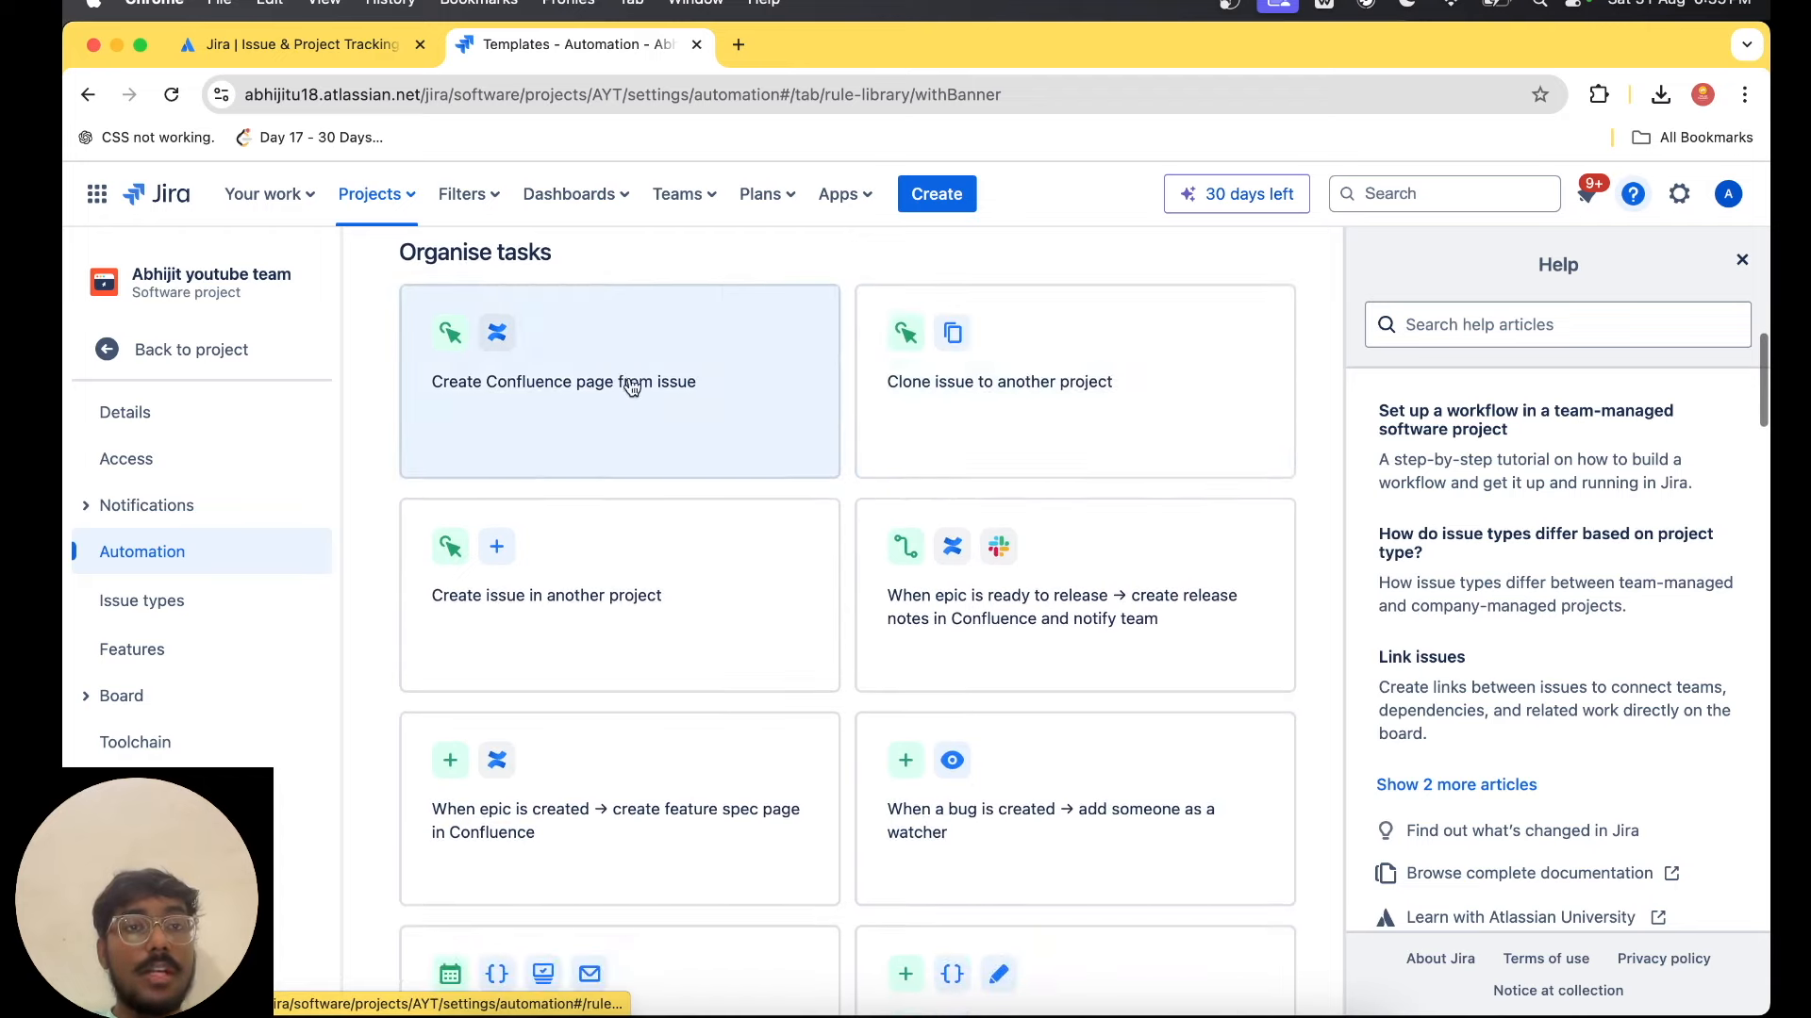
{"action": "scroll", "coordinate": [981, 584], "scroll_direction": "up", "scroll_amount": 10}
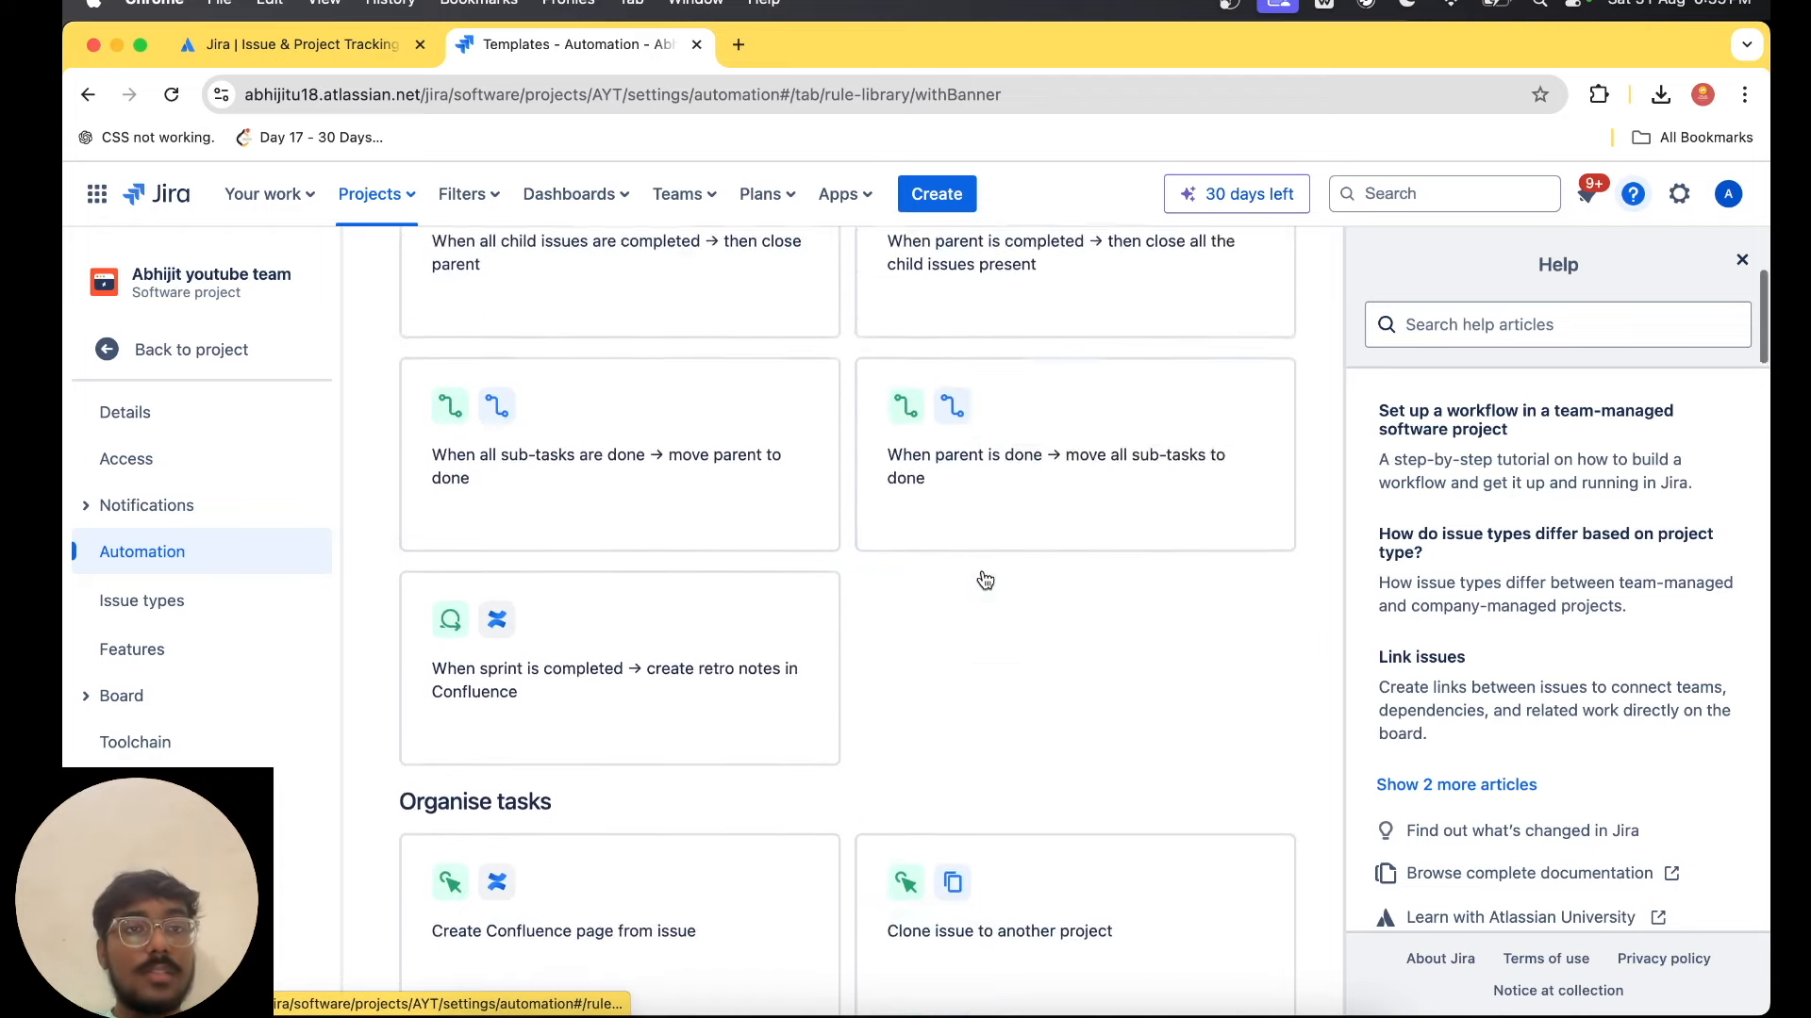
{"action": "scroll", "coordinate": [528, 660], "scroll_direction": "down", "scroll_amount": 3}
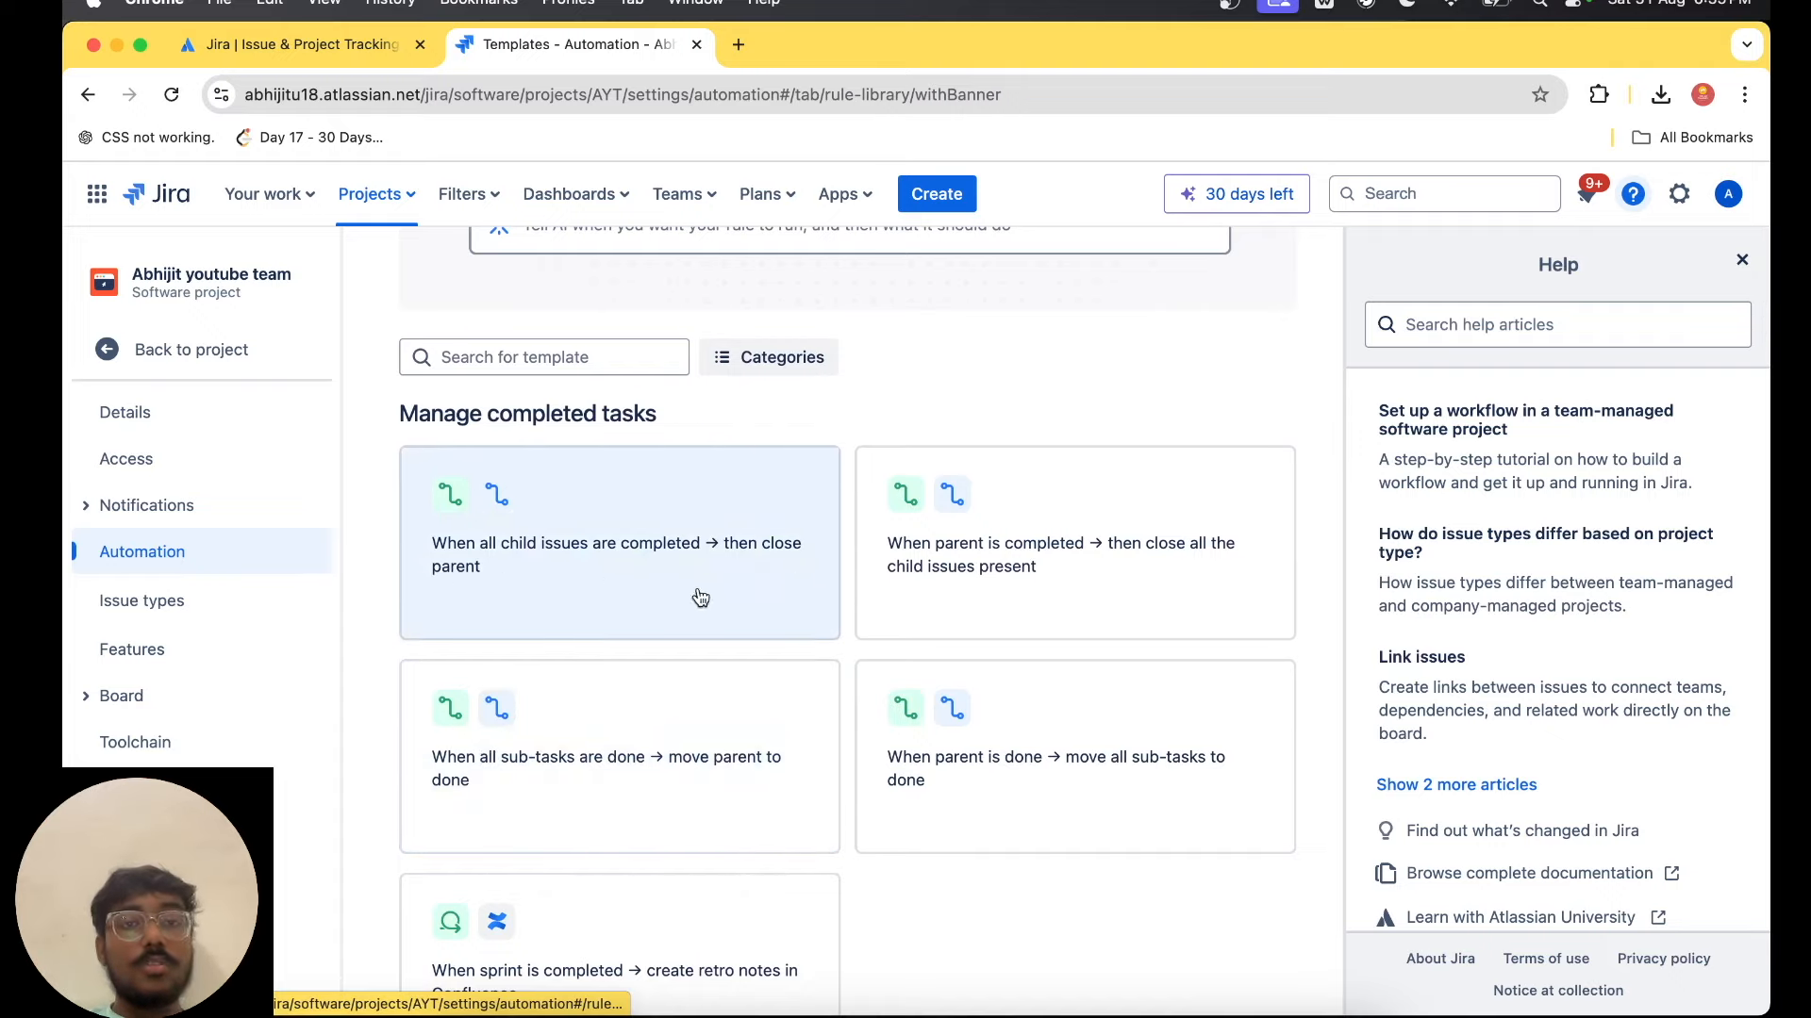
{"action": "scroll", "coordinate": [840, 594], "scroll_direction": "down", "scroll_amount": 7}
{"action": "scroll", "coordinate": [842, 594], "scroll_direction": "down", "scroll_amount": 20}
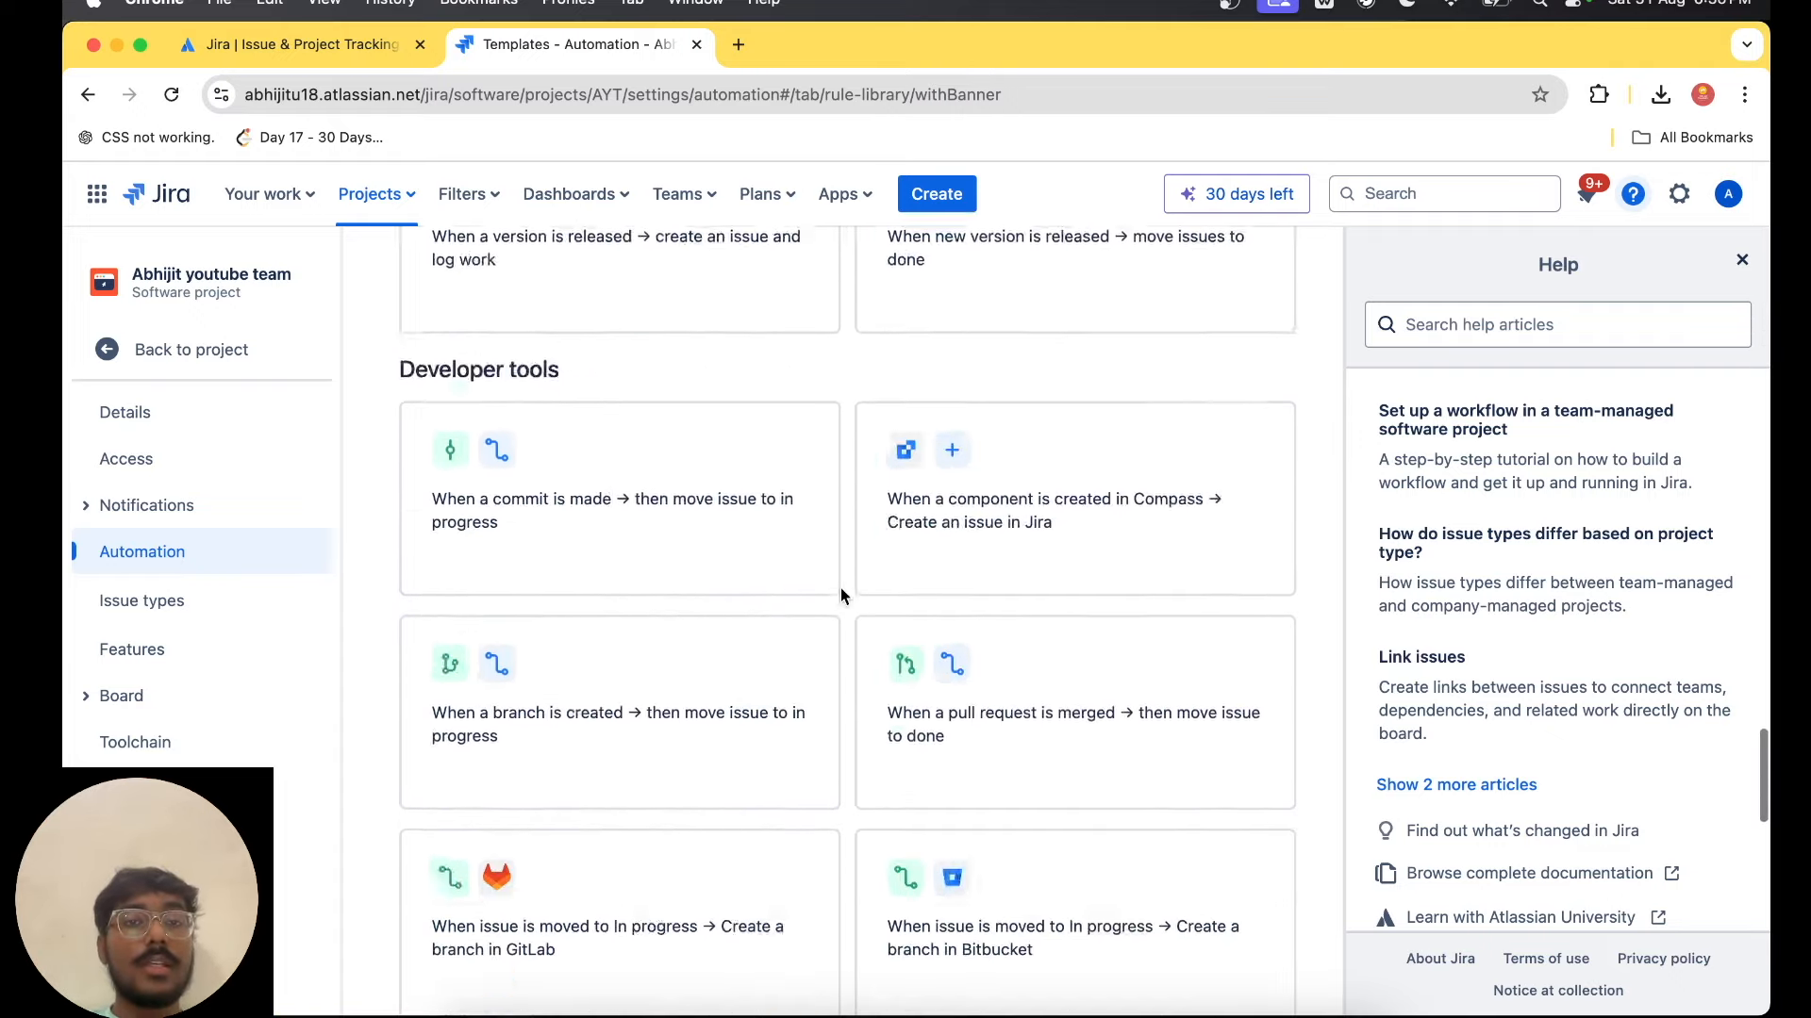
{"action": "scroll", "coordinate": [840, 594], "scroll_direction": "down", "scroll_amount": 10}
{"action": "scroll", "coordinate": [841, 595], "scroll_direction": "up", "scroll_amount": 20}
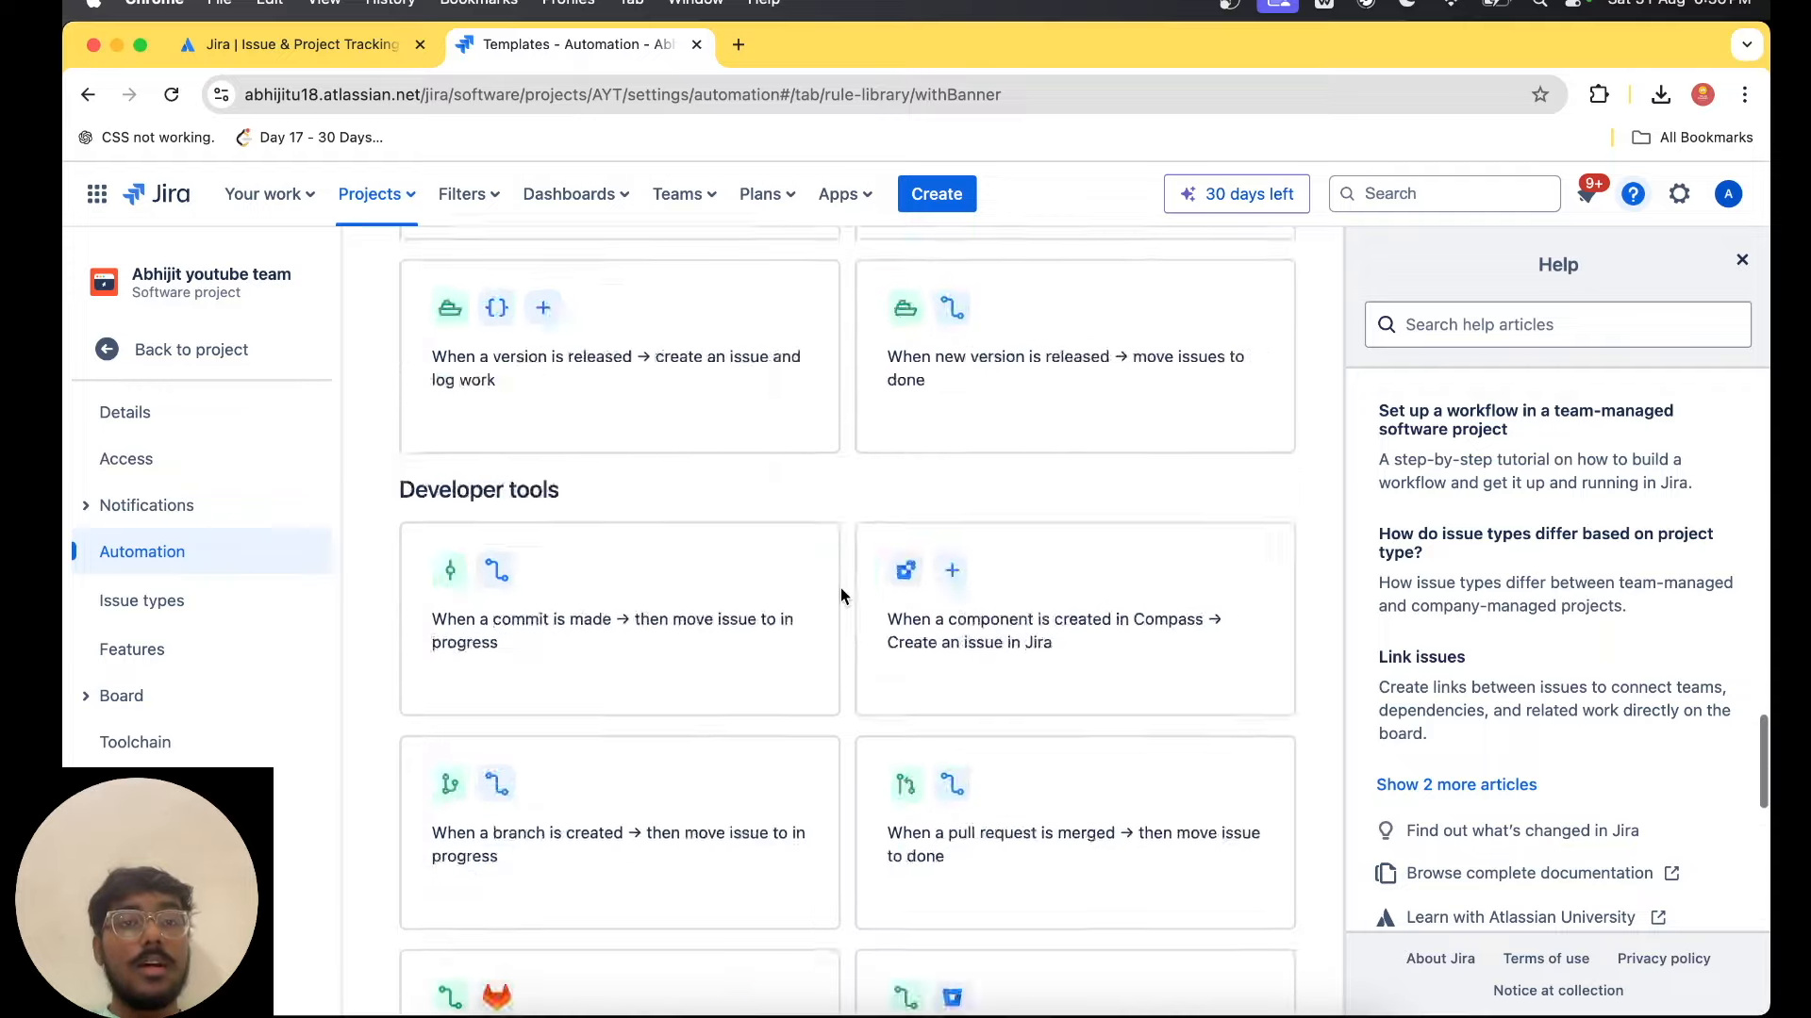
{"action": "scroll", "coordinate": [841, 594], "scroll_direction": "down", "scroll_amount": 20}
{"action": "scroll", "coordinate": [840, 586], "scroll_direction": "down", "scroll_amount": 6}
{"action": "scroll", "coordinate": [841, 587], "scroll_direction": "up", "scroll_amount": 20}
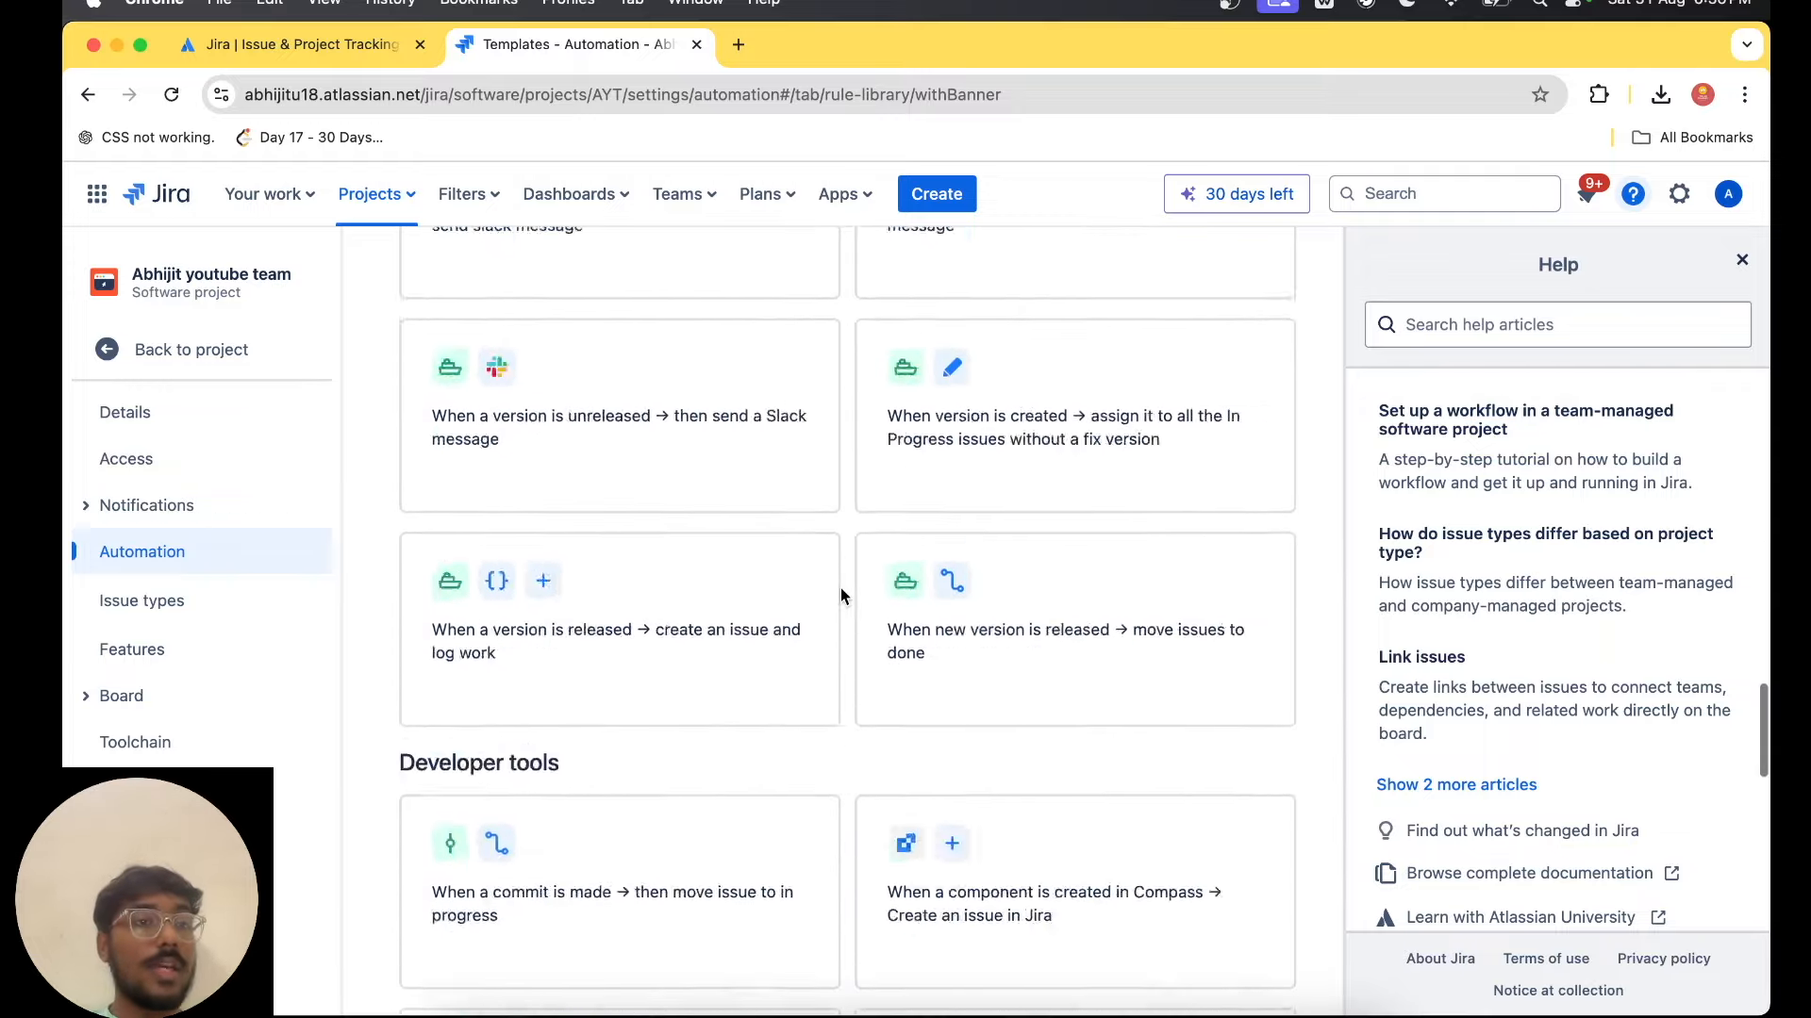
{"action": "scroll", "coordinate": [841, 587], "scroll_direction": "up", "scroll_amount": 15}
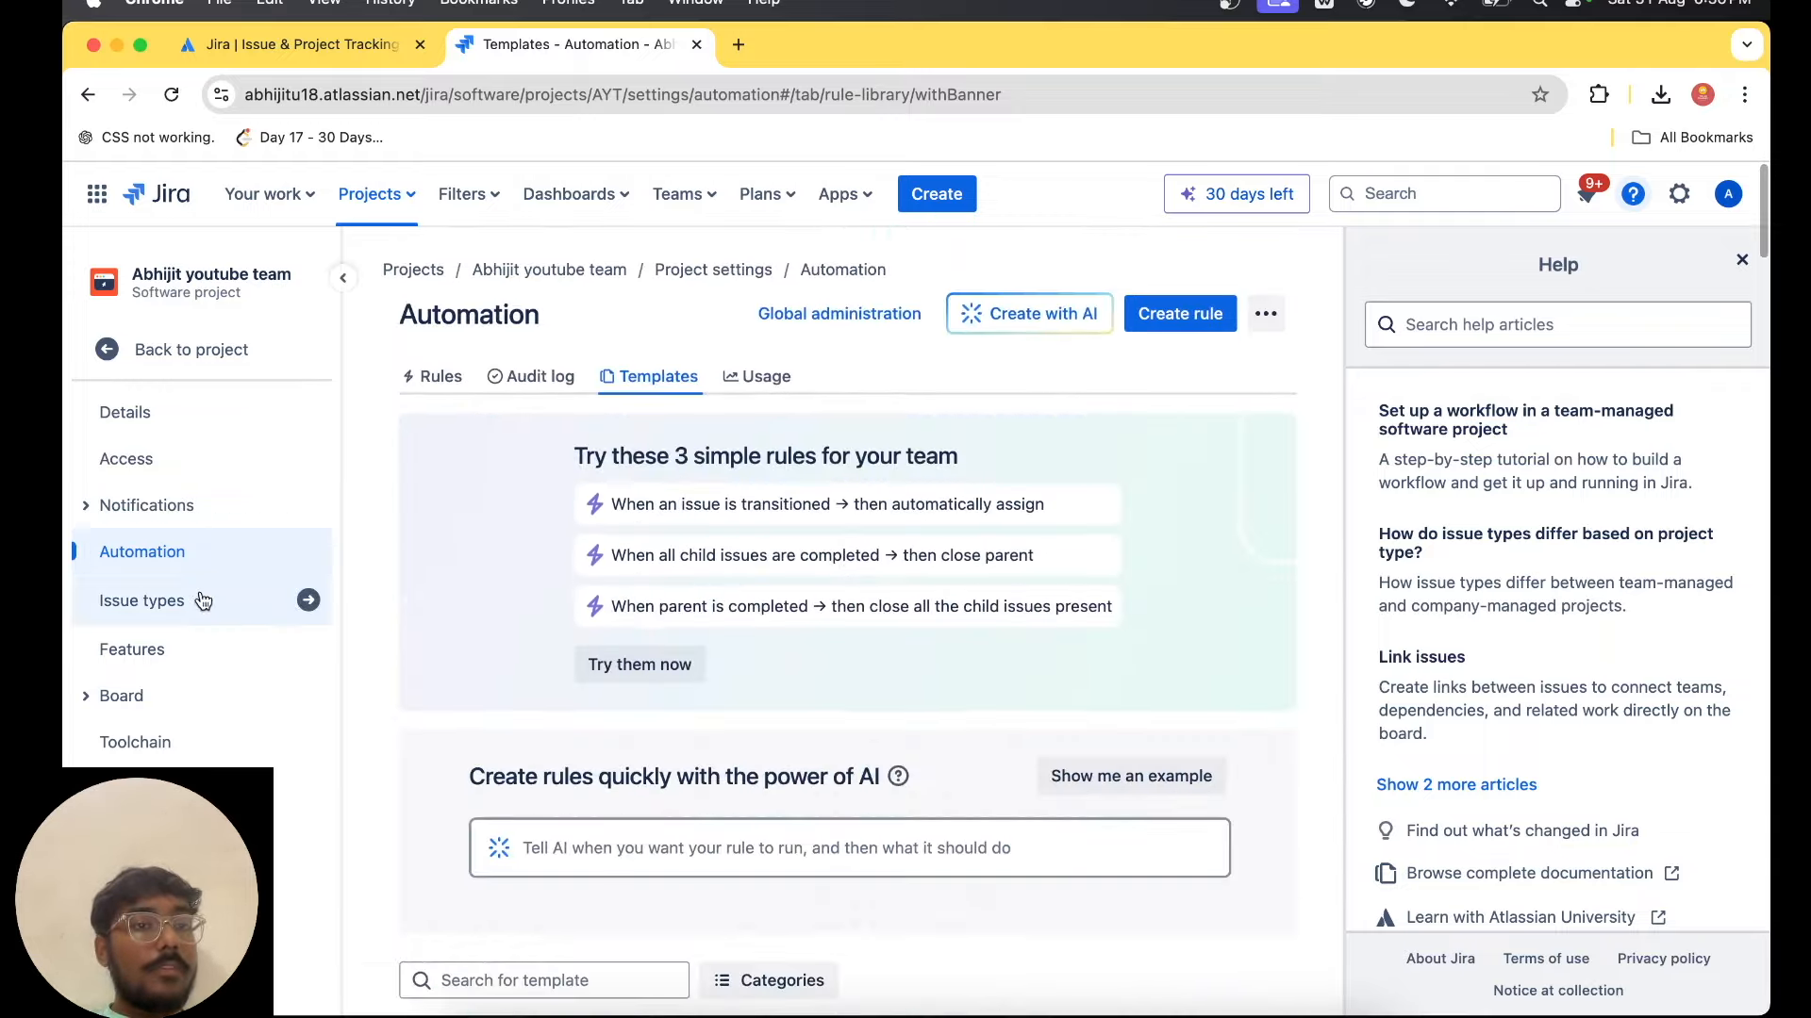
Open the project's feature settings, look through the planning features and toggle the List feature on and back off.
{"action": "left_click", "coordinate": [213, 660]}
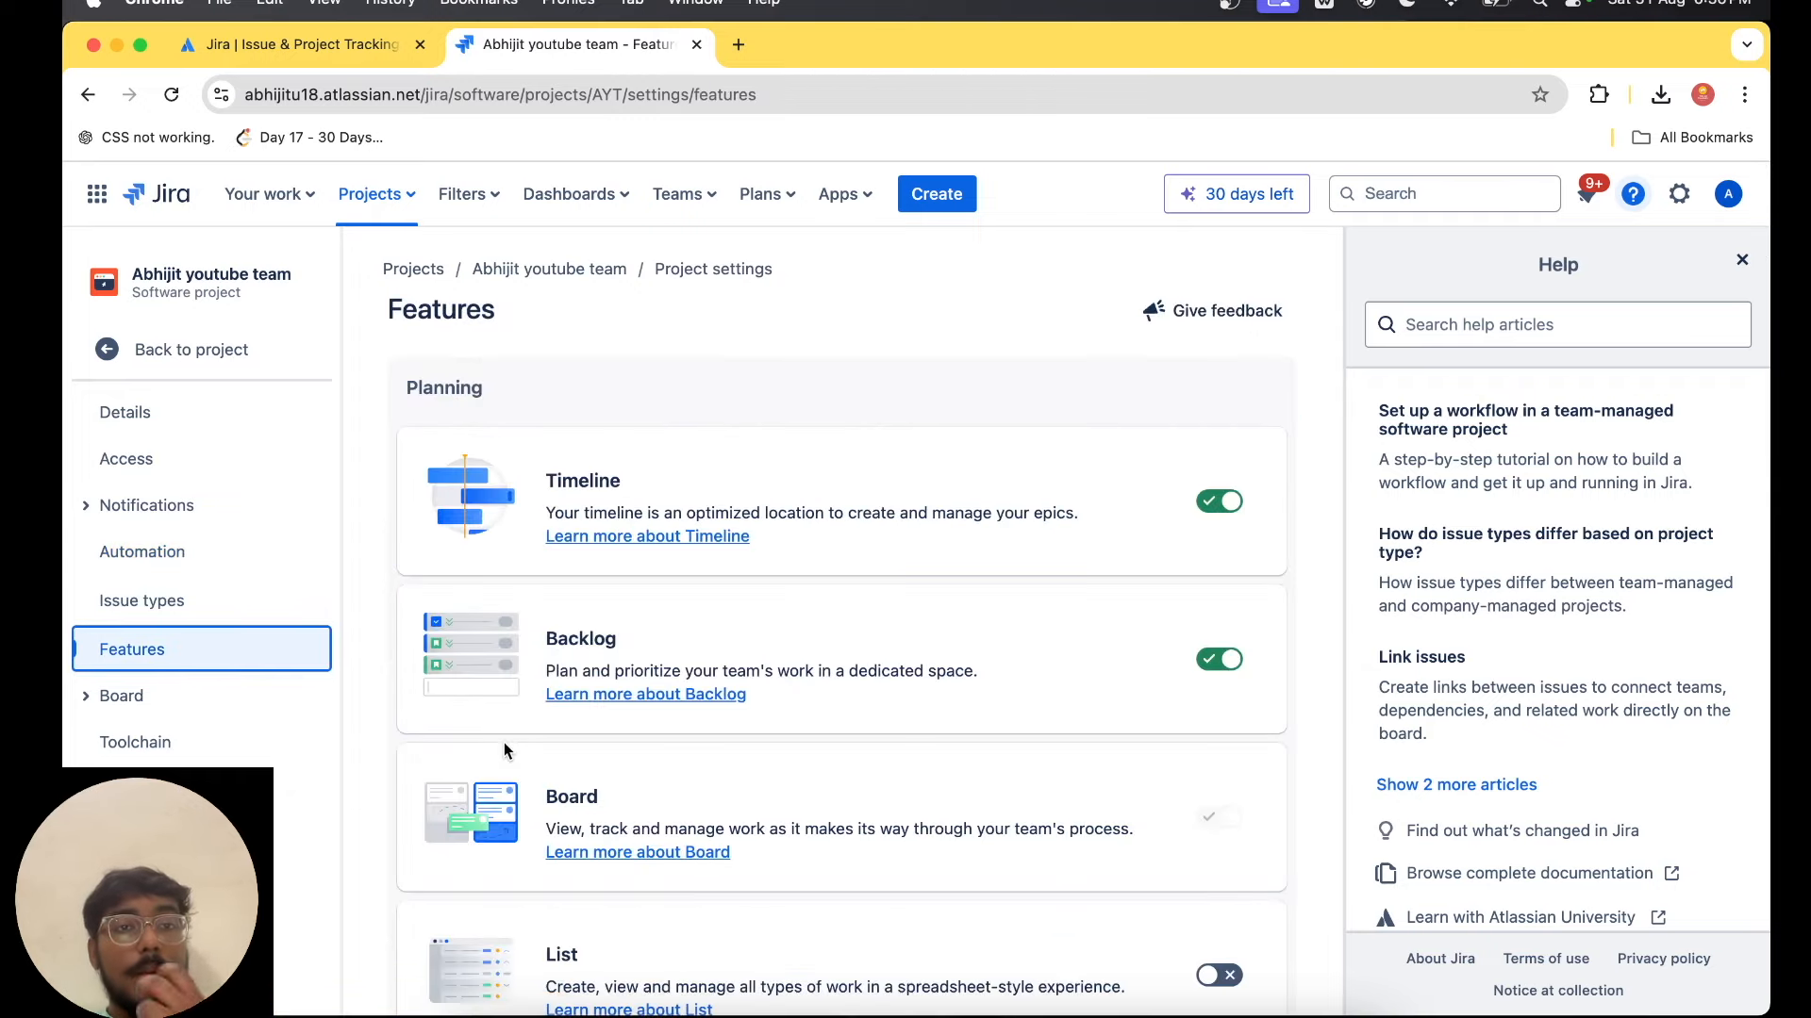
{"action": "scroll", "coordinate": [1072, 609], "scroll_direction": "down", "scroll_amount": 2}
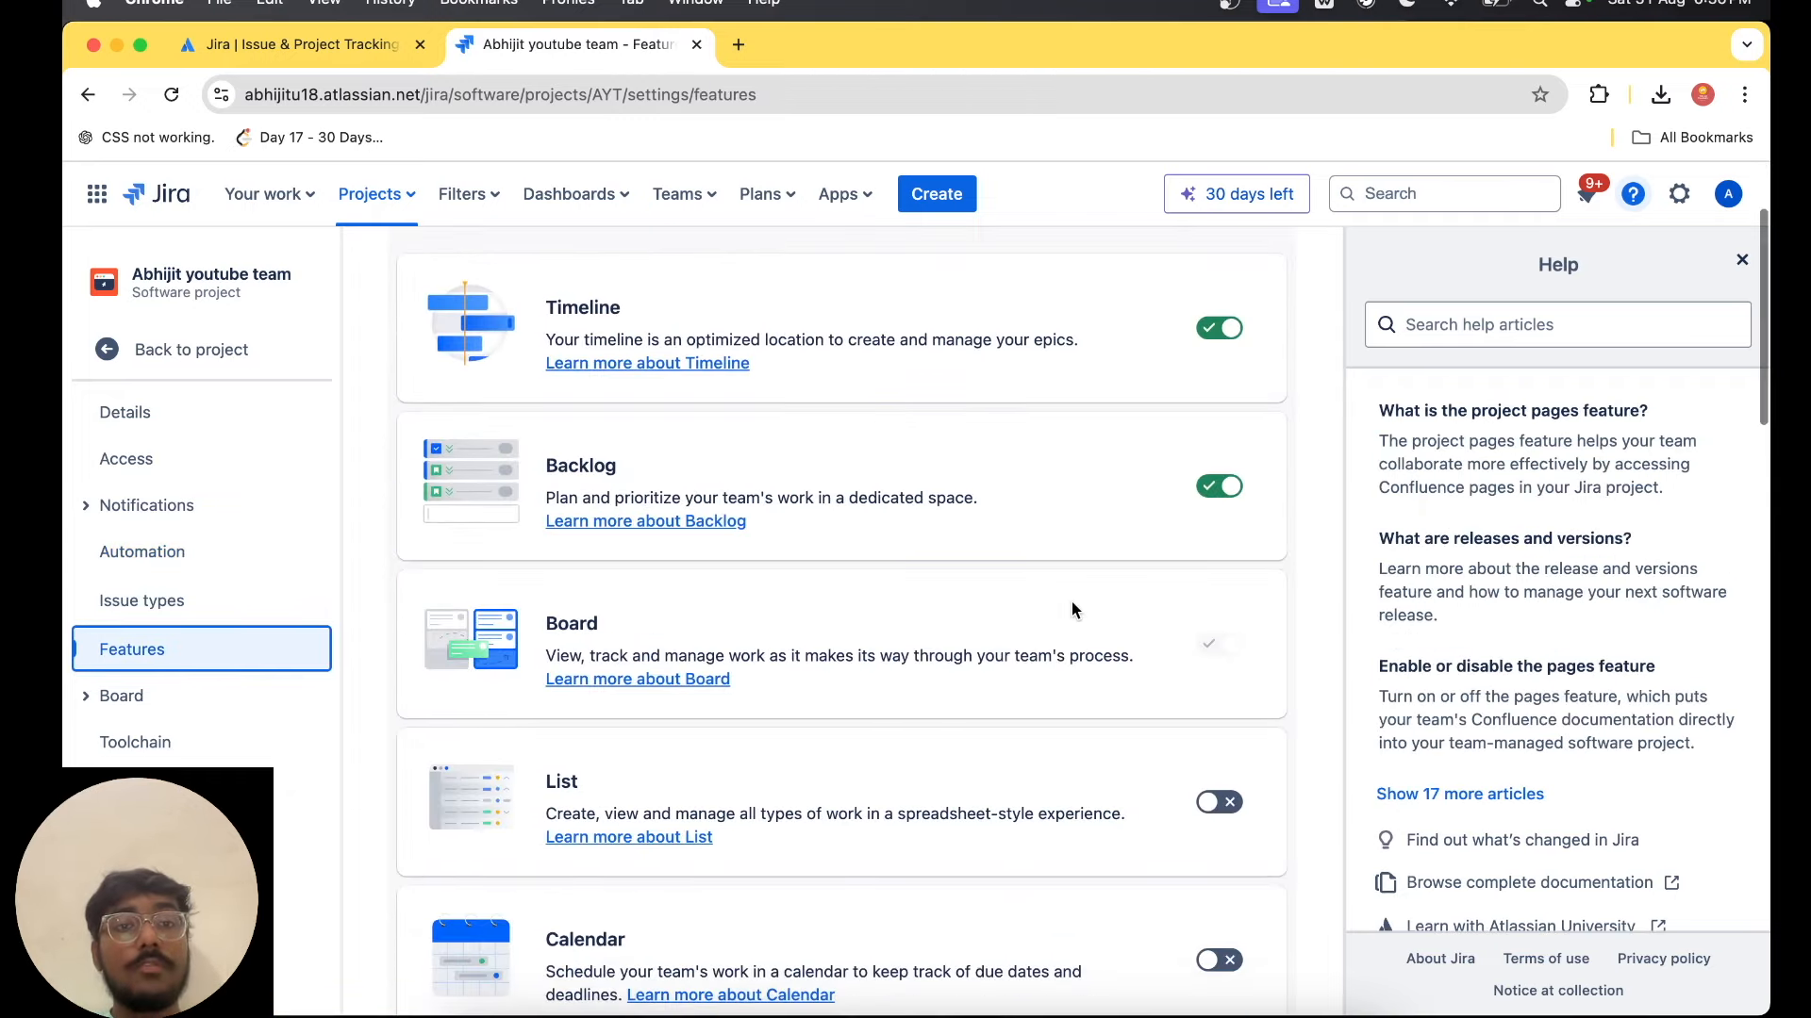
{"action": "scroll", "coordinate": [970, 705], "scroll_direction": "down", "scroll_amount": 3}
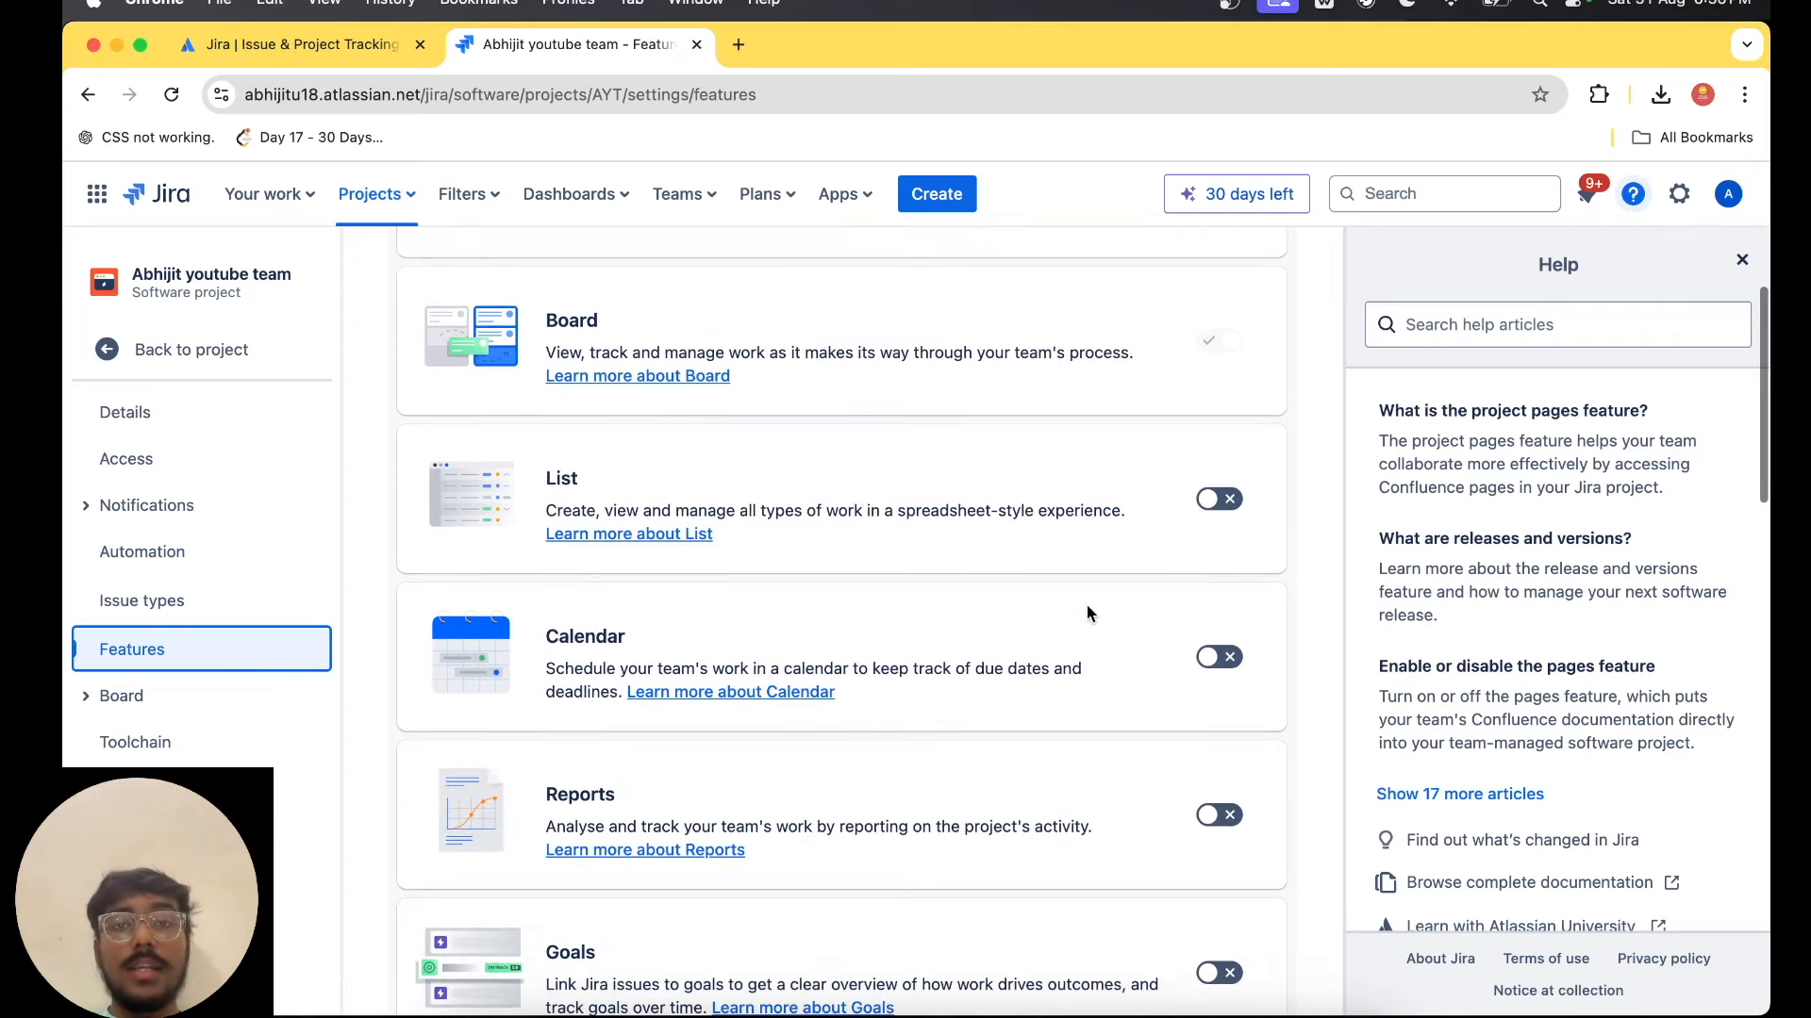
{"action": "left_click", "coordinate": [1227, 501]}
{"action": "left_click", "coordinate": [1229, 502]}
Read through the remaining project features, including sprints, estimation, development and operations.
{"action": "scroll", "coordinate": [1223, 654], "scroll_direction": "down", "scroll_amount": 2}
{"action": "scroll", "coordinate": [1223, 653], "scroll_direction": "down", "scroll_amount": 3}
{"action": "scroll", "coordinate": [1220, 768], "scroll_direction": "down", "scroll_amount": 3}
{"action": "scroll", "coordinate": [1223, 783], "scroll_direction": "down", "scroll_amount": 2}
{"action": "left_click_drag", "start_coordinate": [567, 457], "coordinate": [872, 460]}
{"action": "left_click", "coordinate": [1072, 557]}
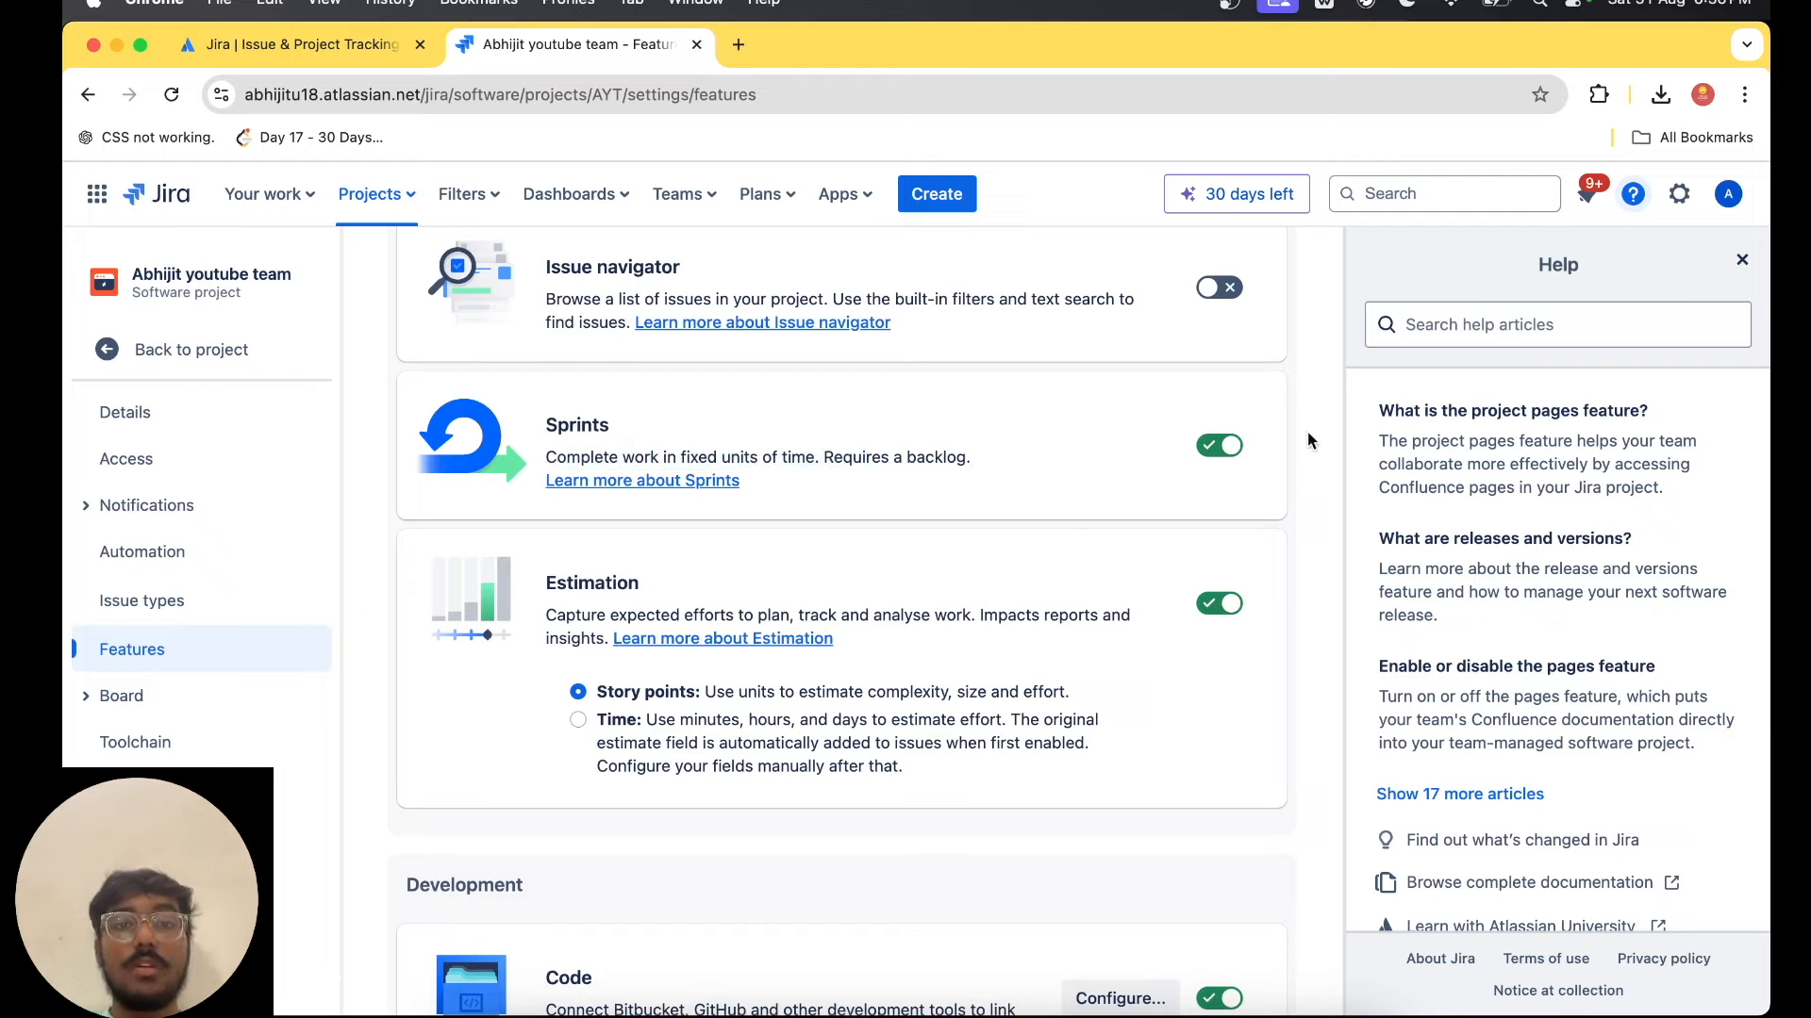
{"action": "scroll", "coordinate": [926, 882], "scroll_direction": "down", "scroll_amount": 7}
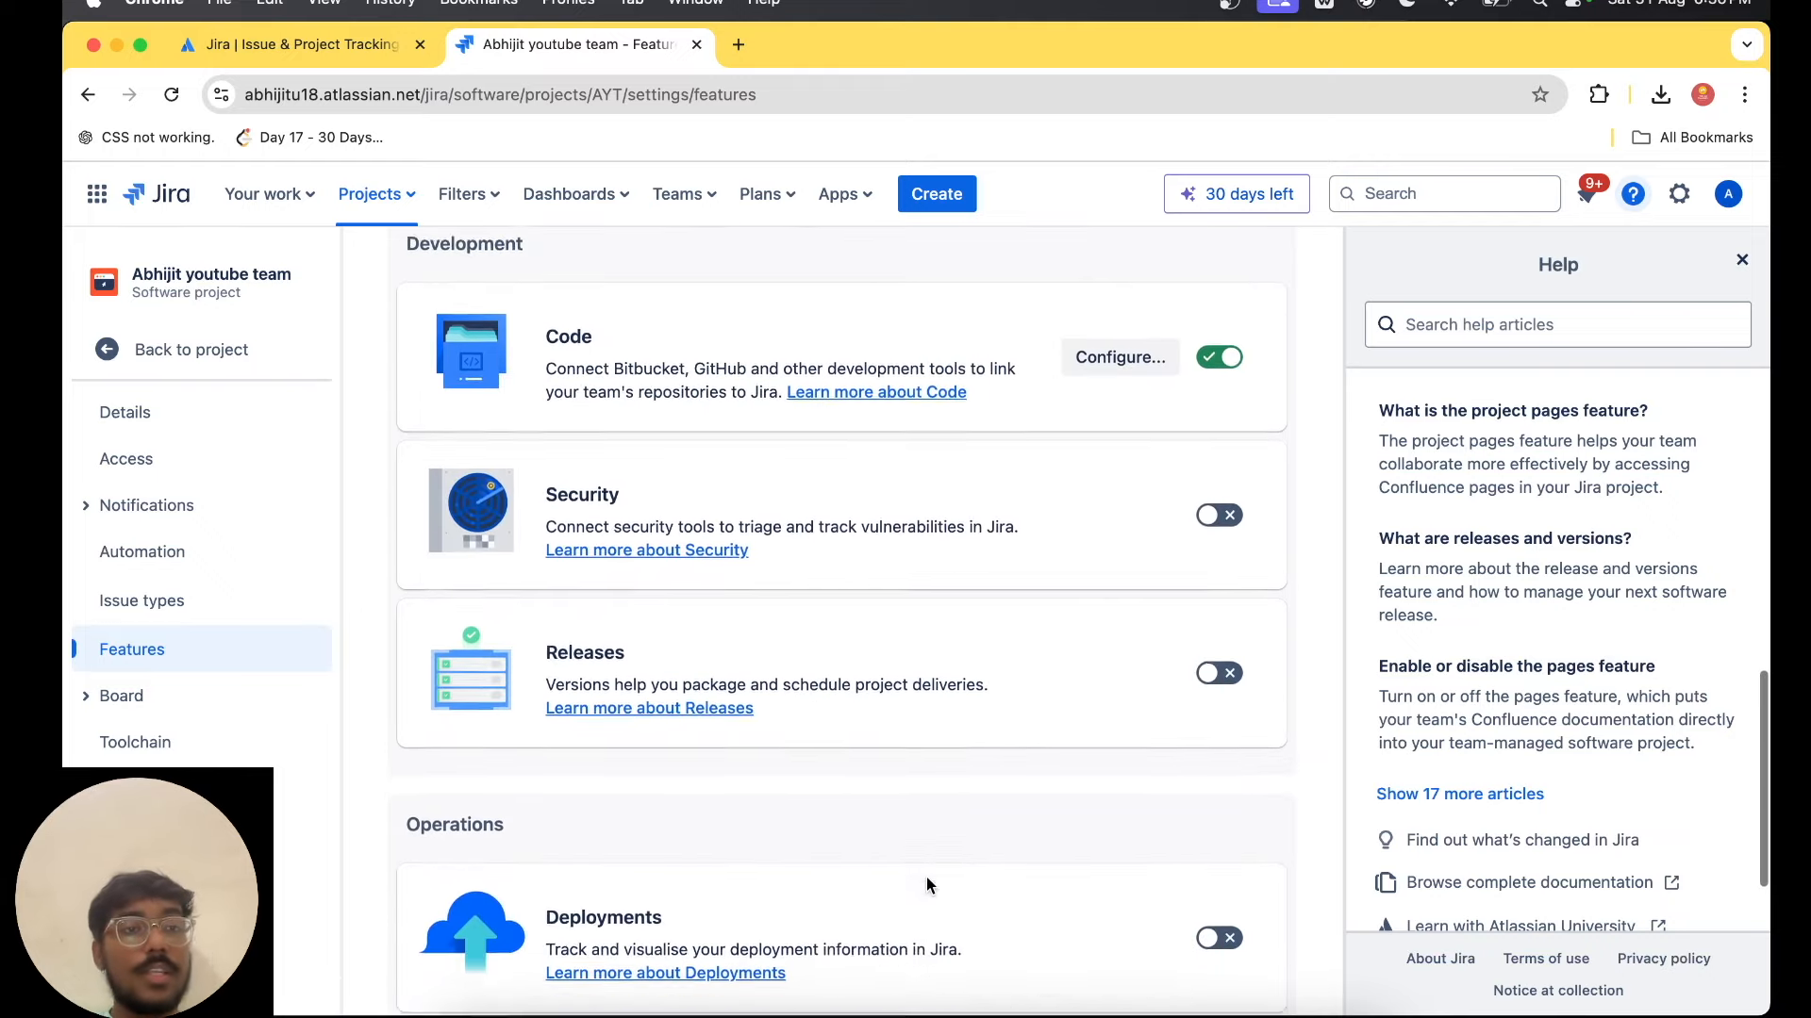
Open the project's toolchain settings and look through the documentation, visual design and source code management integrations.
{"action": "left_click", "coordinate": [175, 745]}
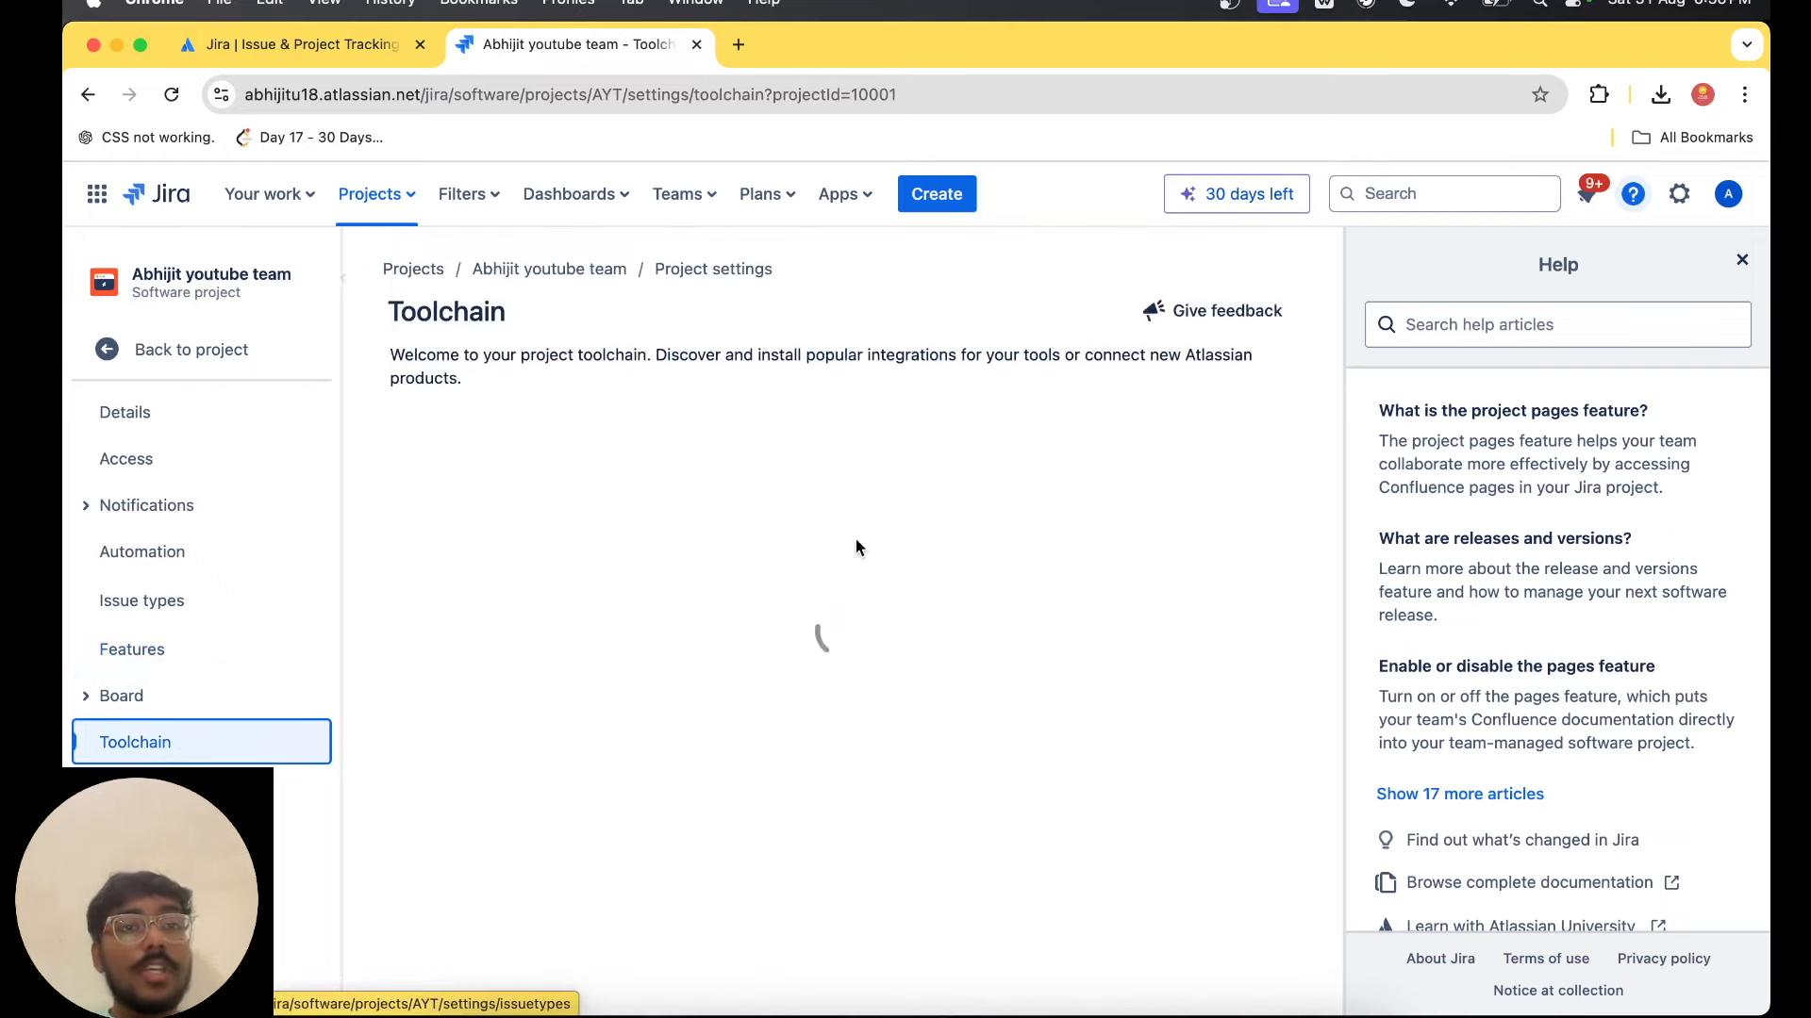
{"action": "scroll", "coordinate": [850, 558], "scroll_direction": "down", "scroll_amount": 2}
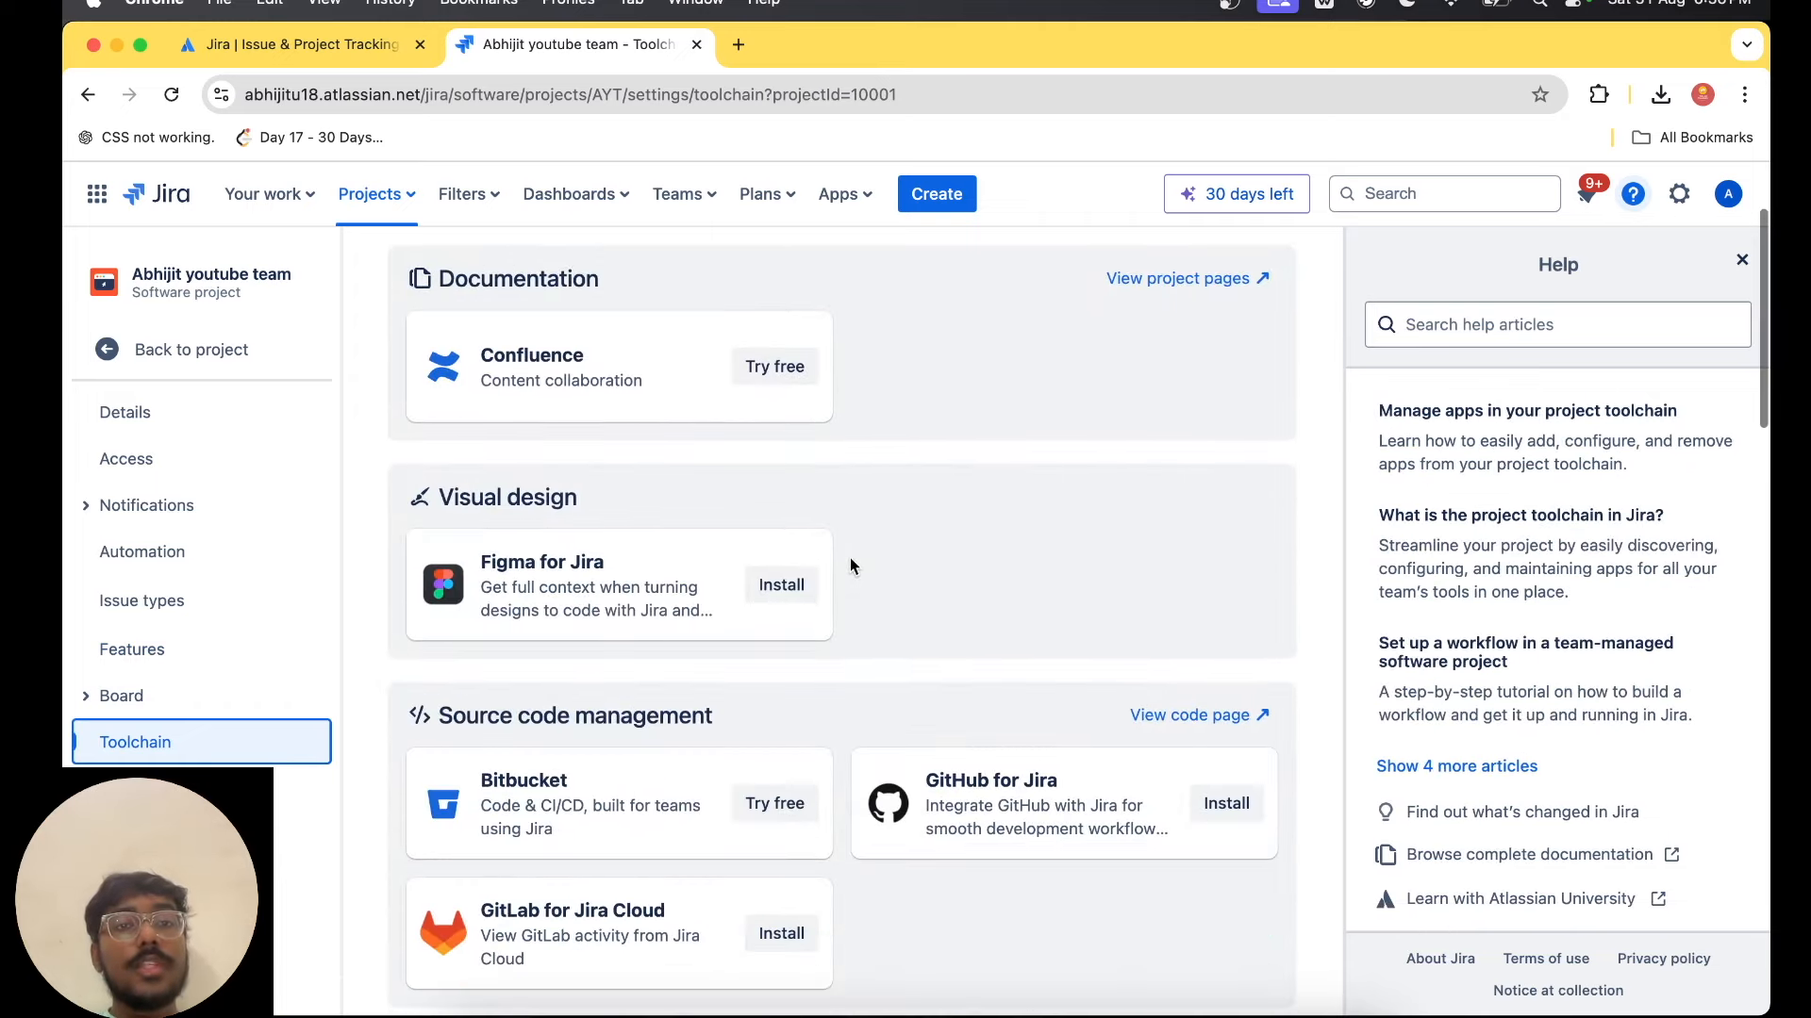
{"action": "scroll", "coordinate": [709, 481], "scroll_direction": "up", "scroll_amount": 2}
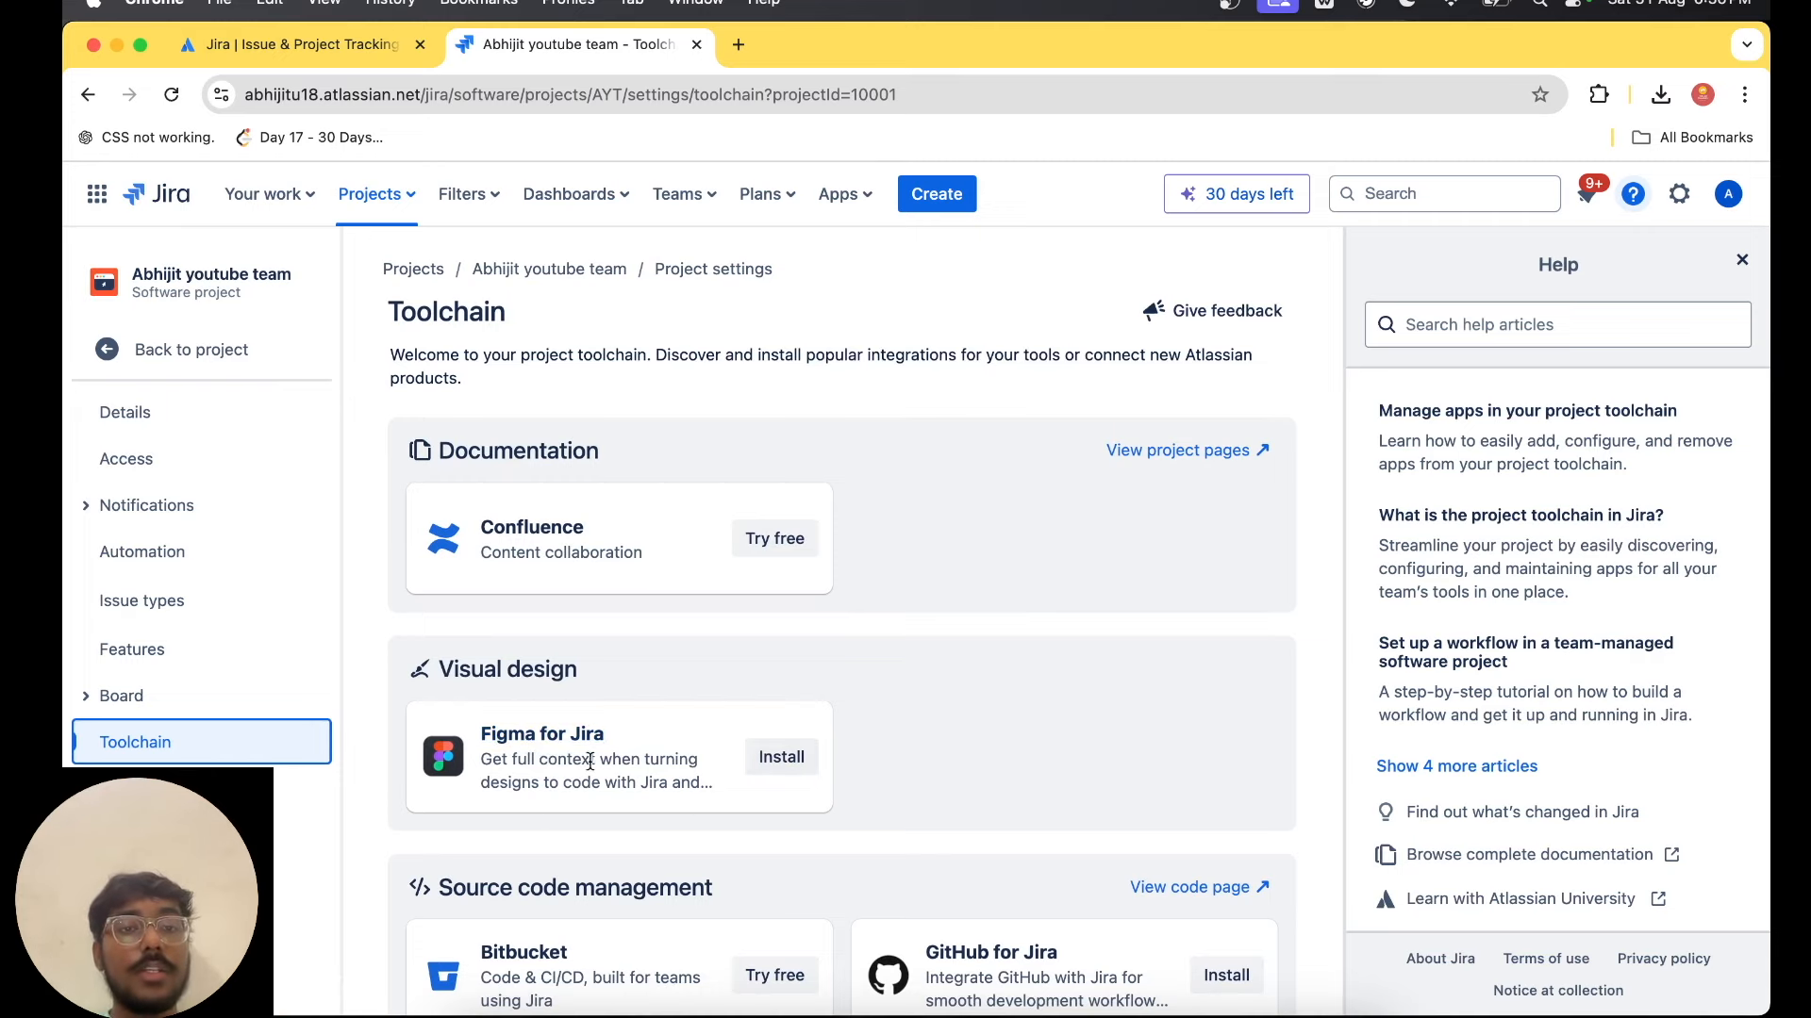
{"action": "scroll", "coordinate": [991, 744], "scroll_direction": "down", "scroll_amount": 3}
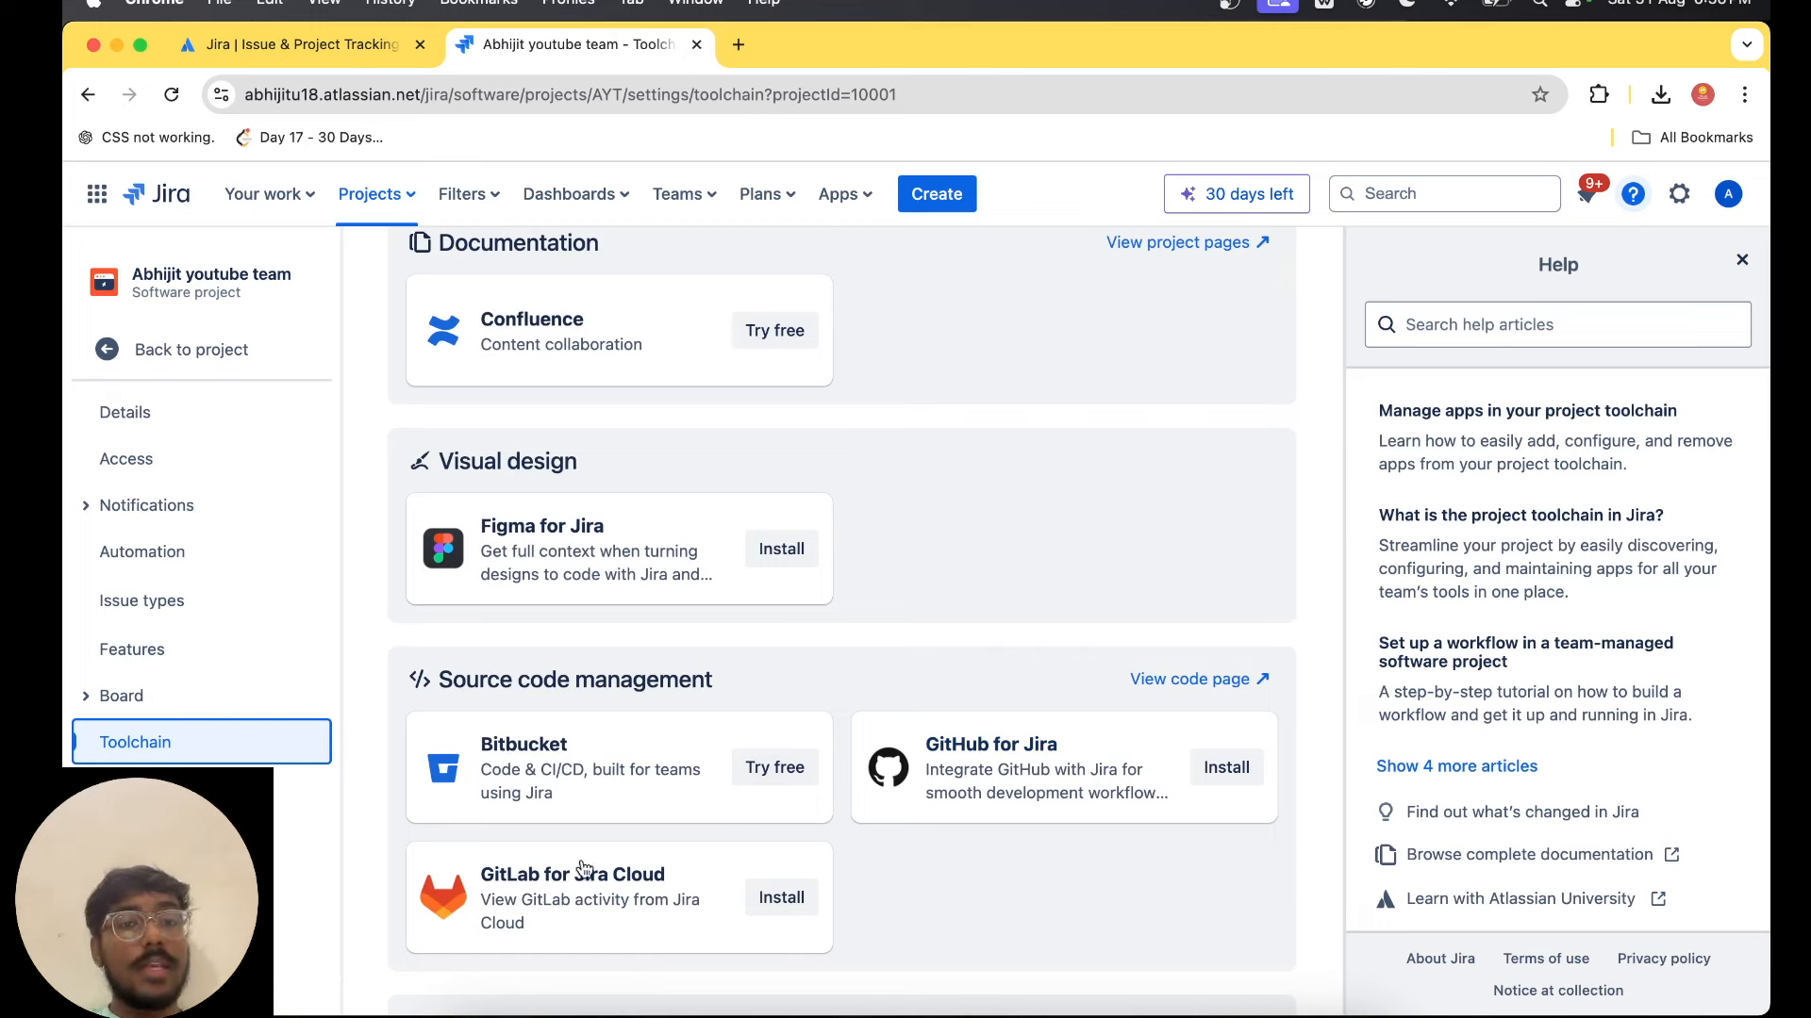
Look at the project's app settings, including the app fields and the Slack integration page.
{"action": "left_click", "coordinate": [189, 788]}
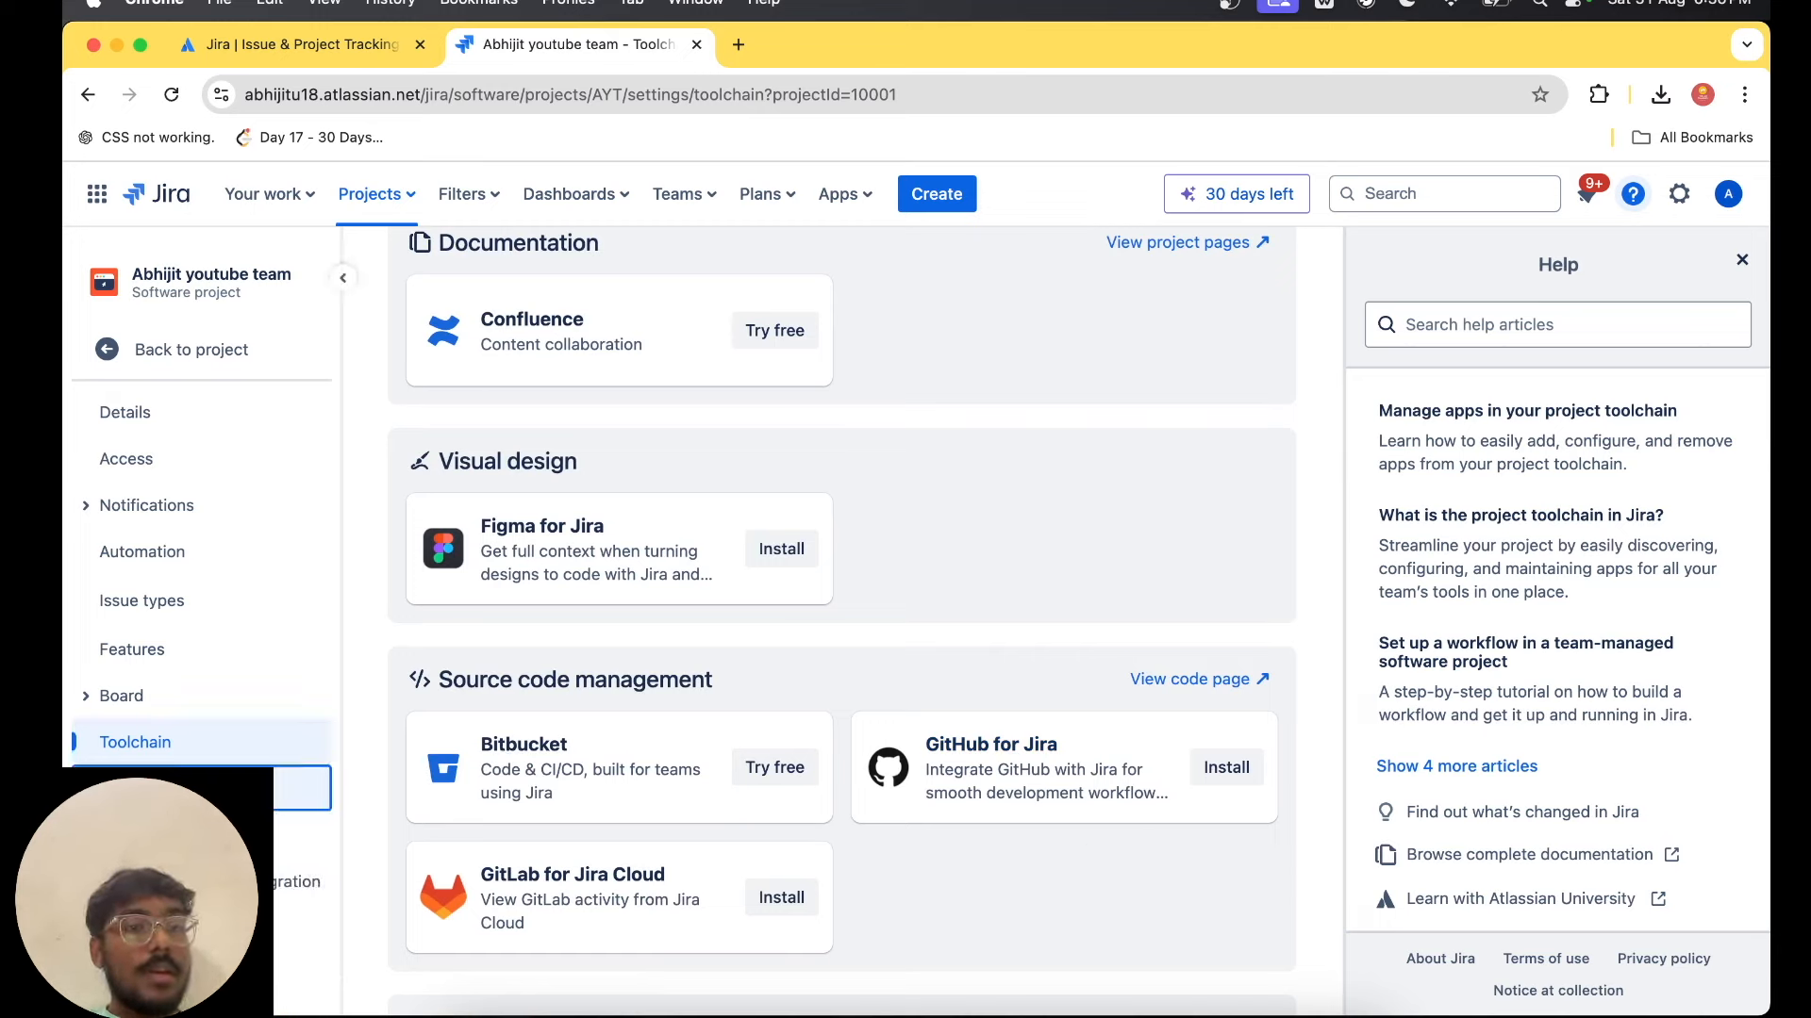
{"action": "left_click", "coordinate": [188, 835]}
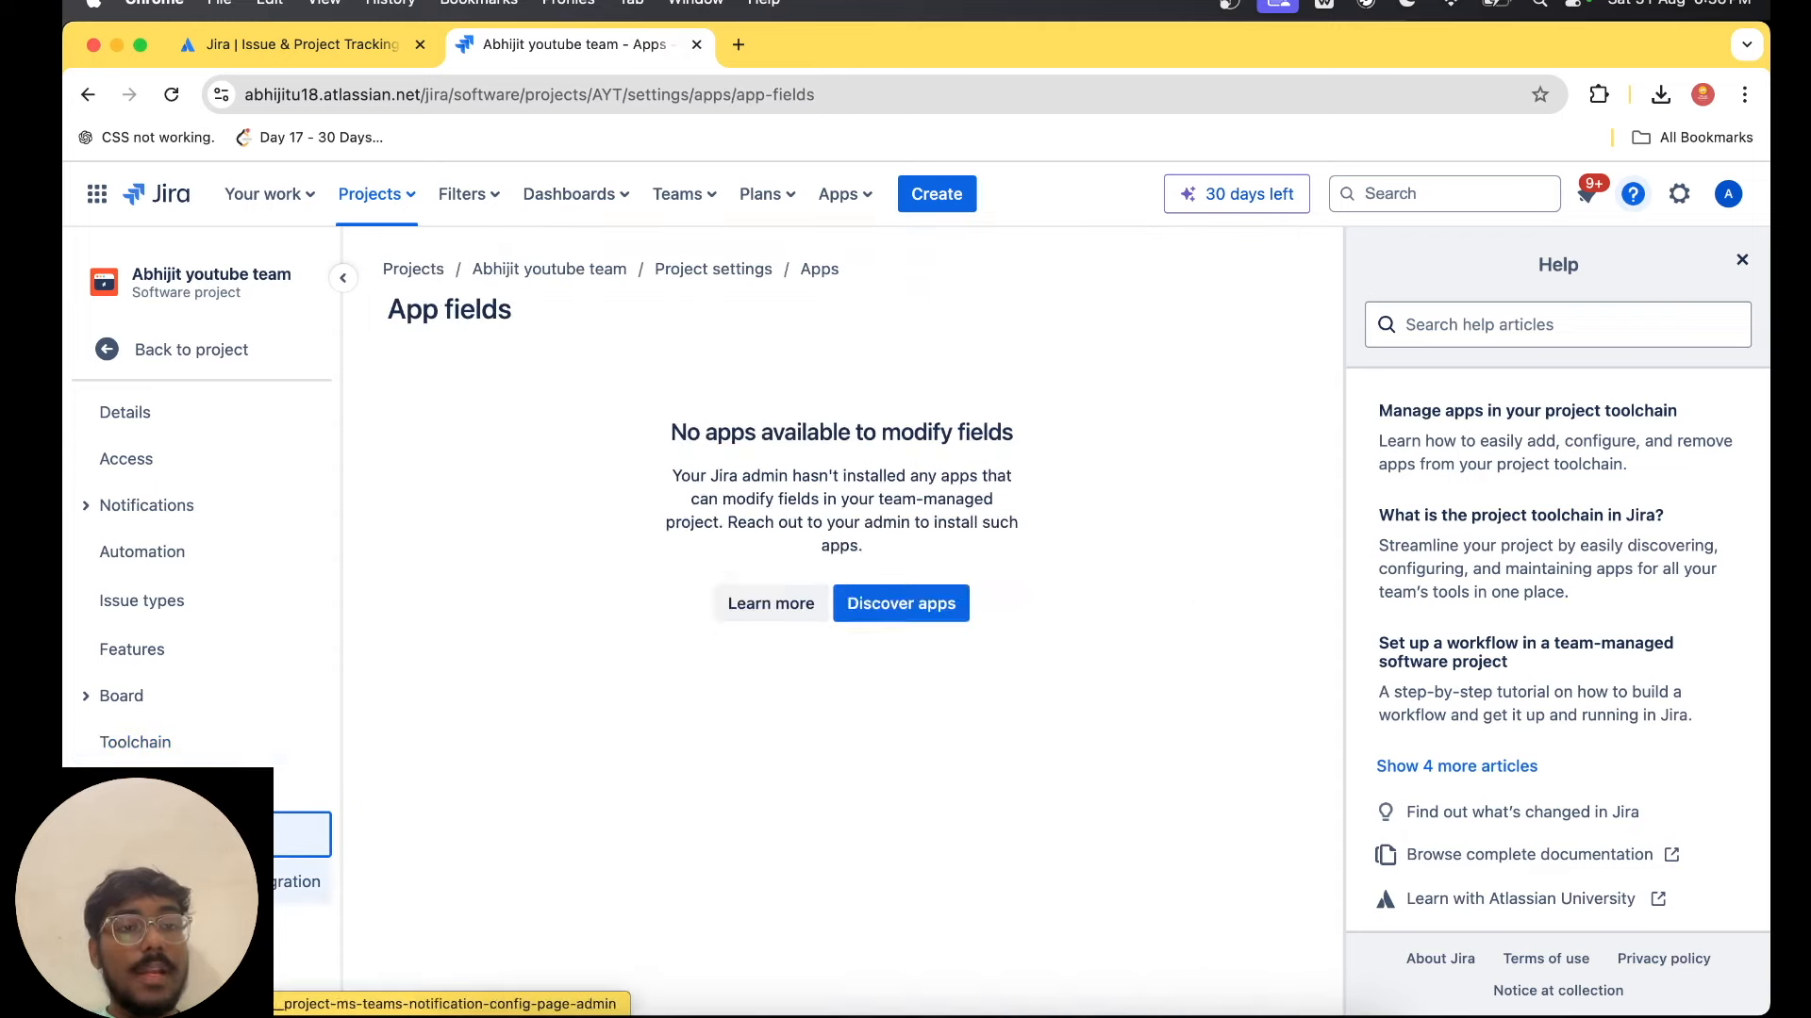
{"action": "left_click", "coordinate": [278, 947]}
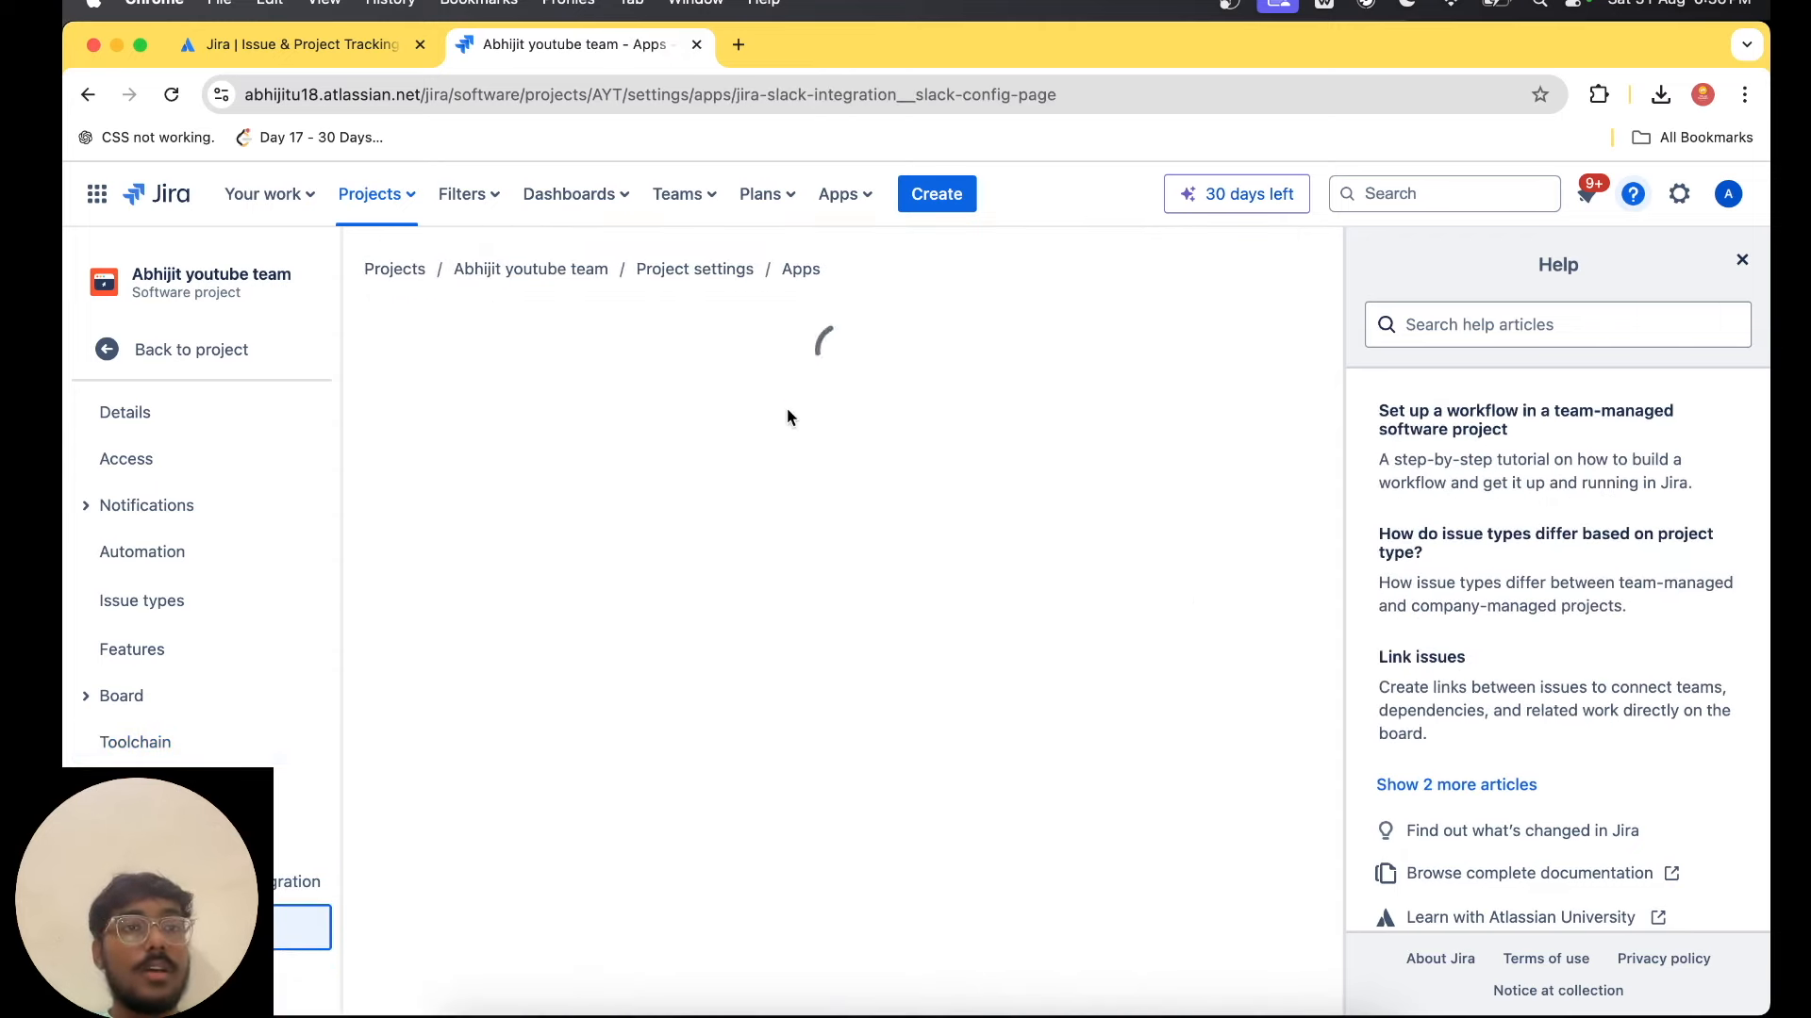
Return from the settings to the project's timeline and look over the account options and the list of teams.
{"action": "left_click", "coordinate": [253, 353]}
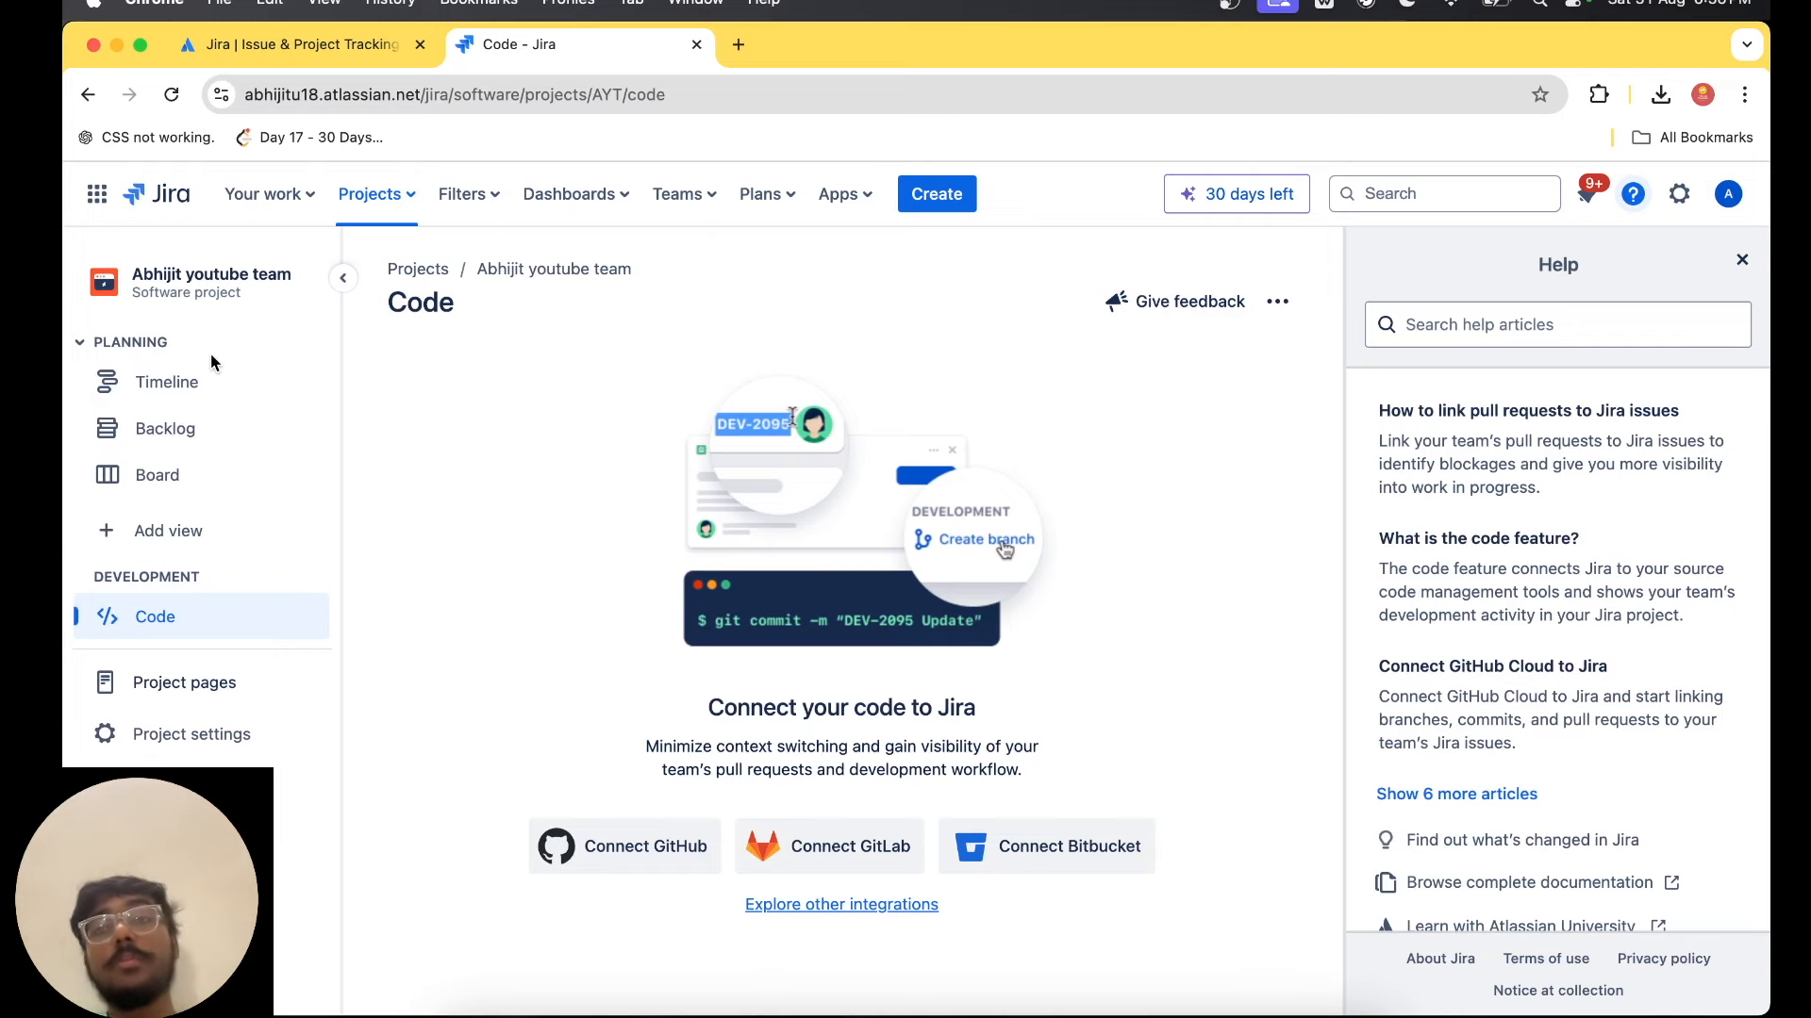
{"action": "left_click", "coordinate": [287, 375]}
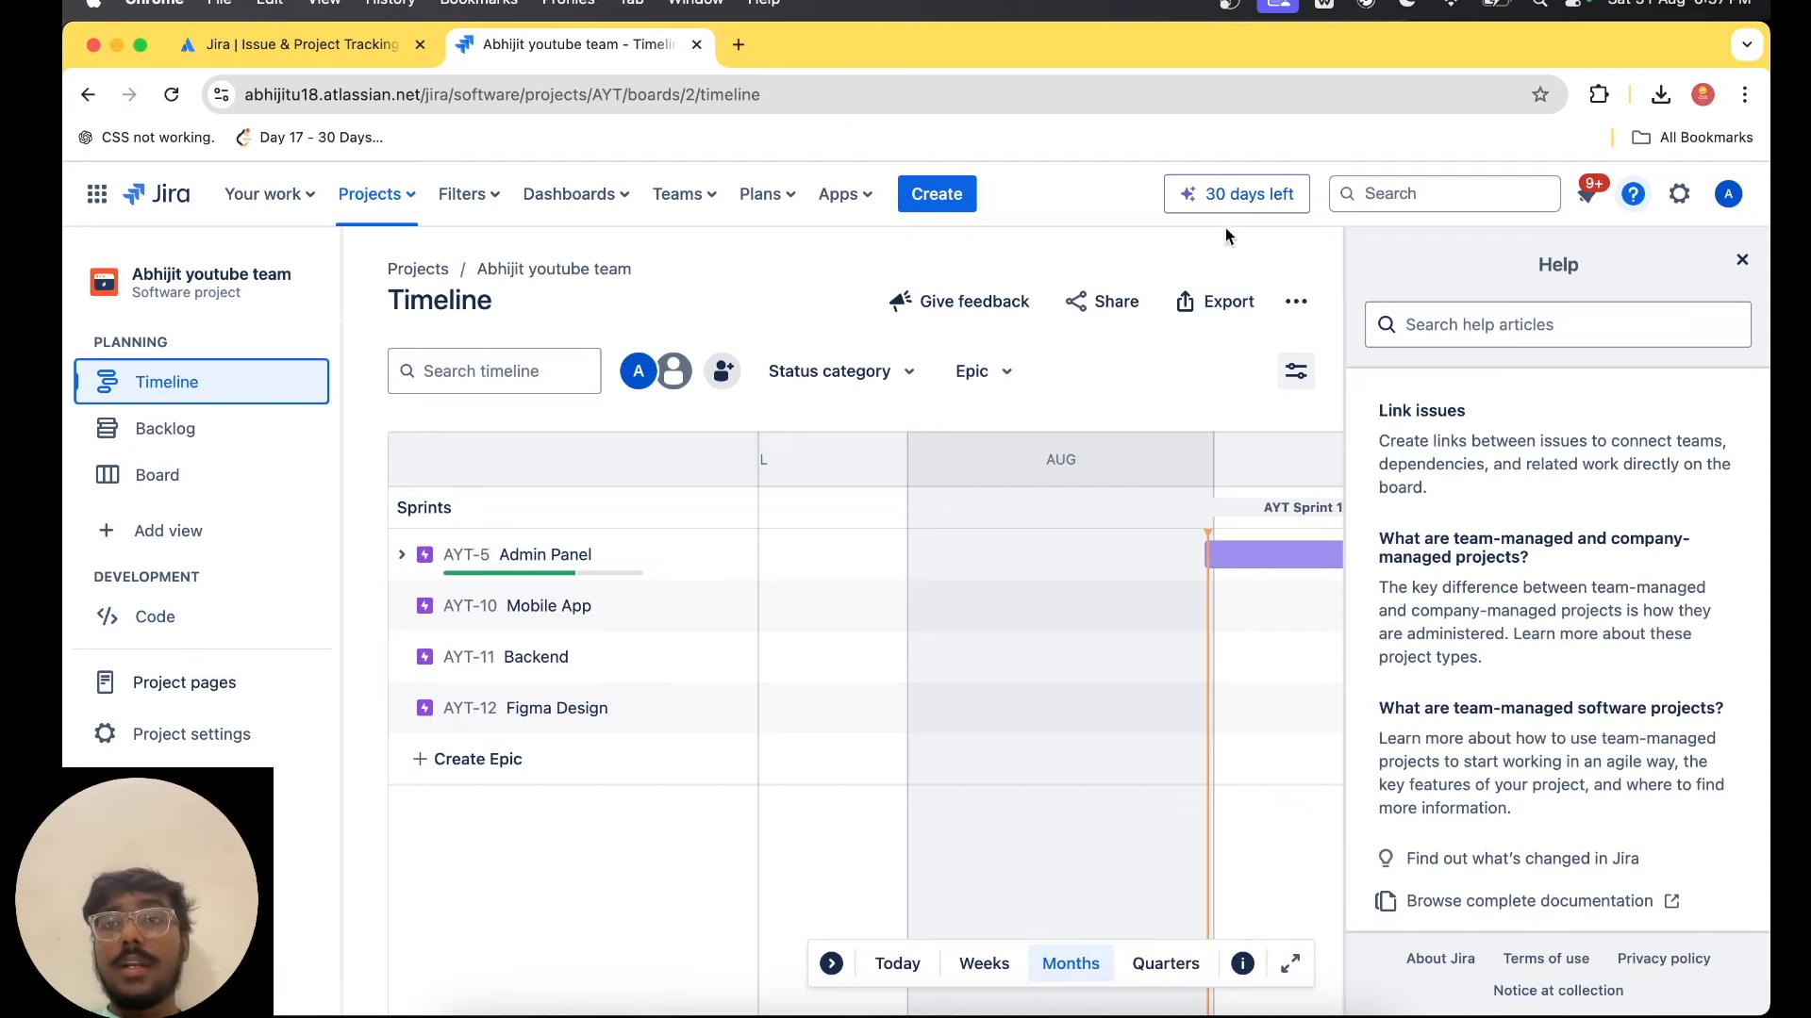
{"action": "left_click", "coordinate": [1727, 194]}
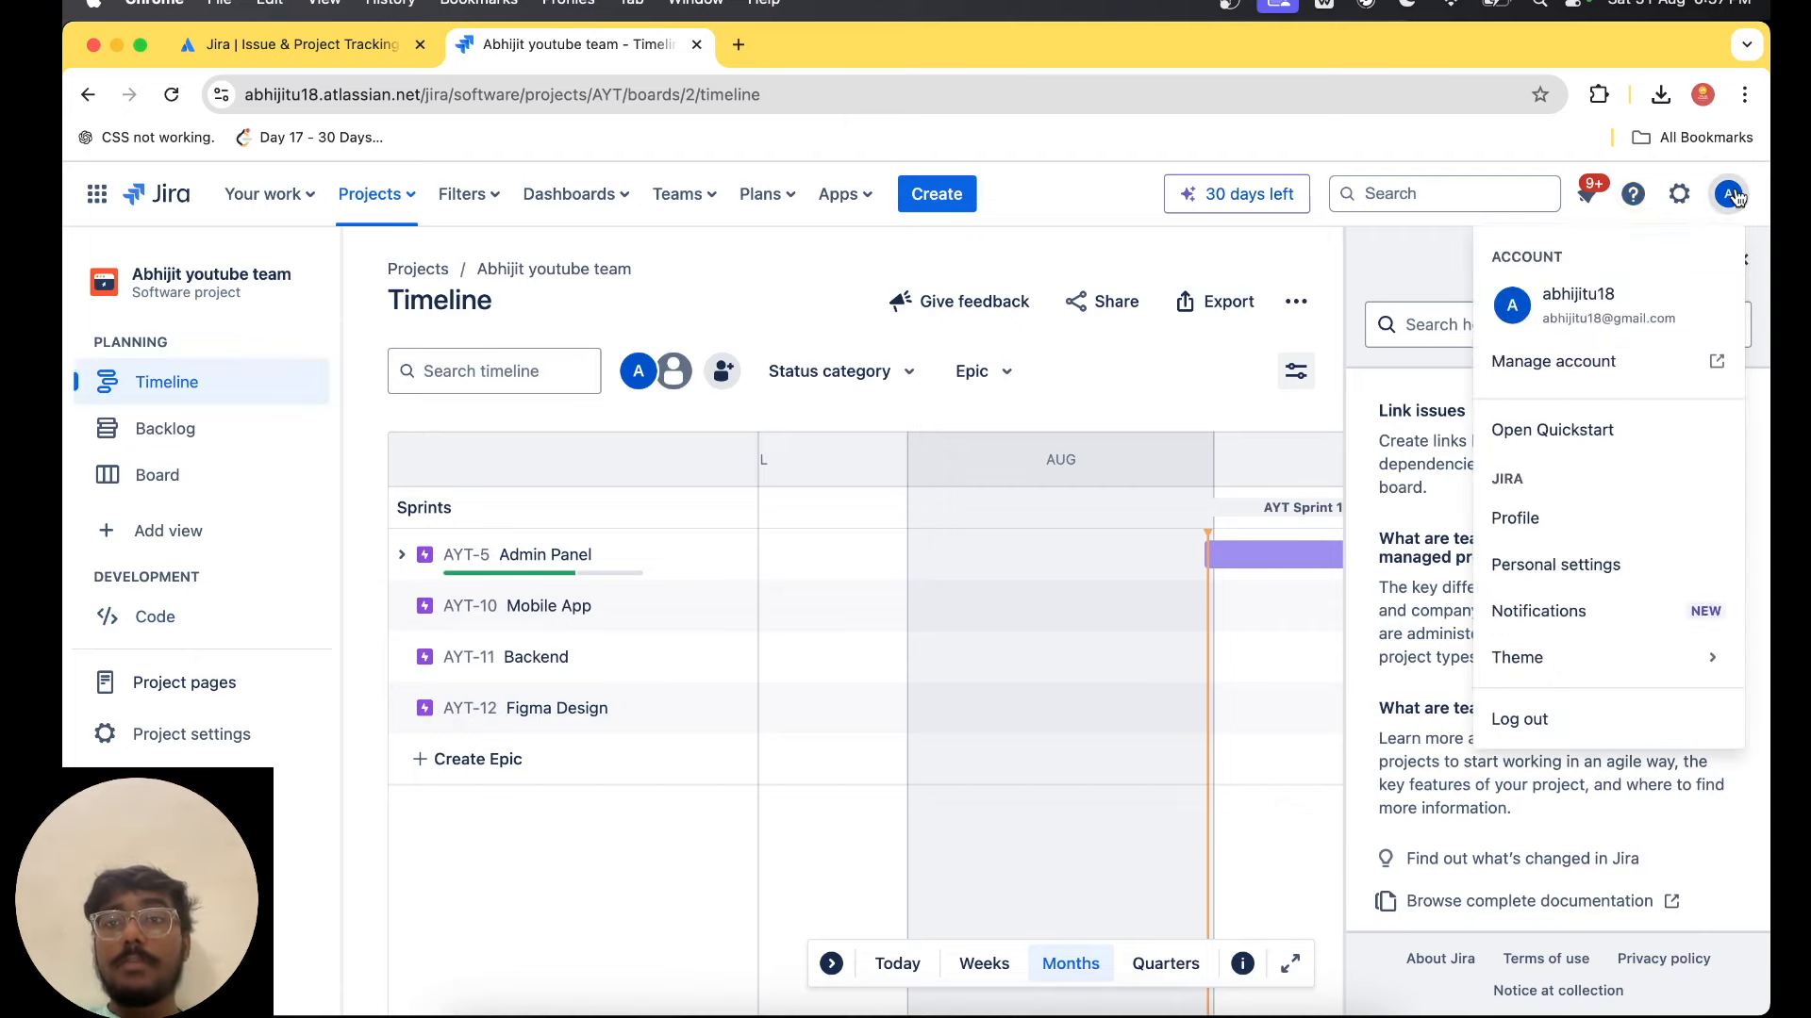
{"action": "left_click", "coordinate": [1138, 251]}
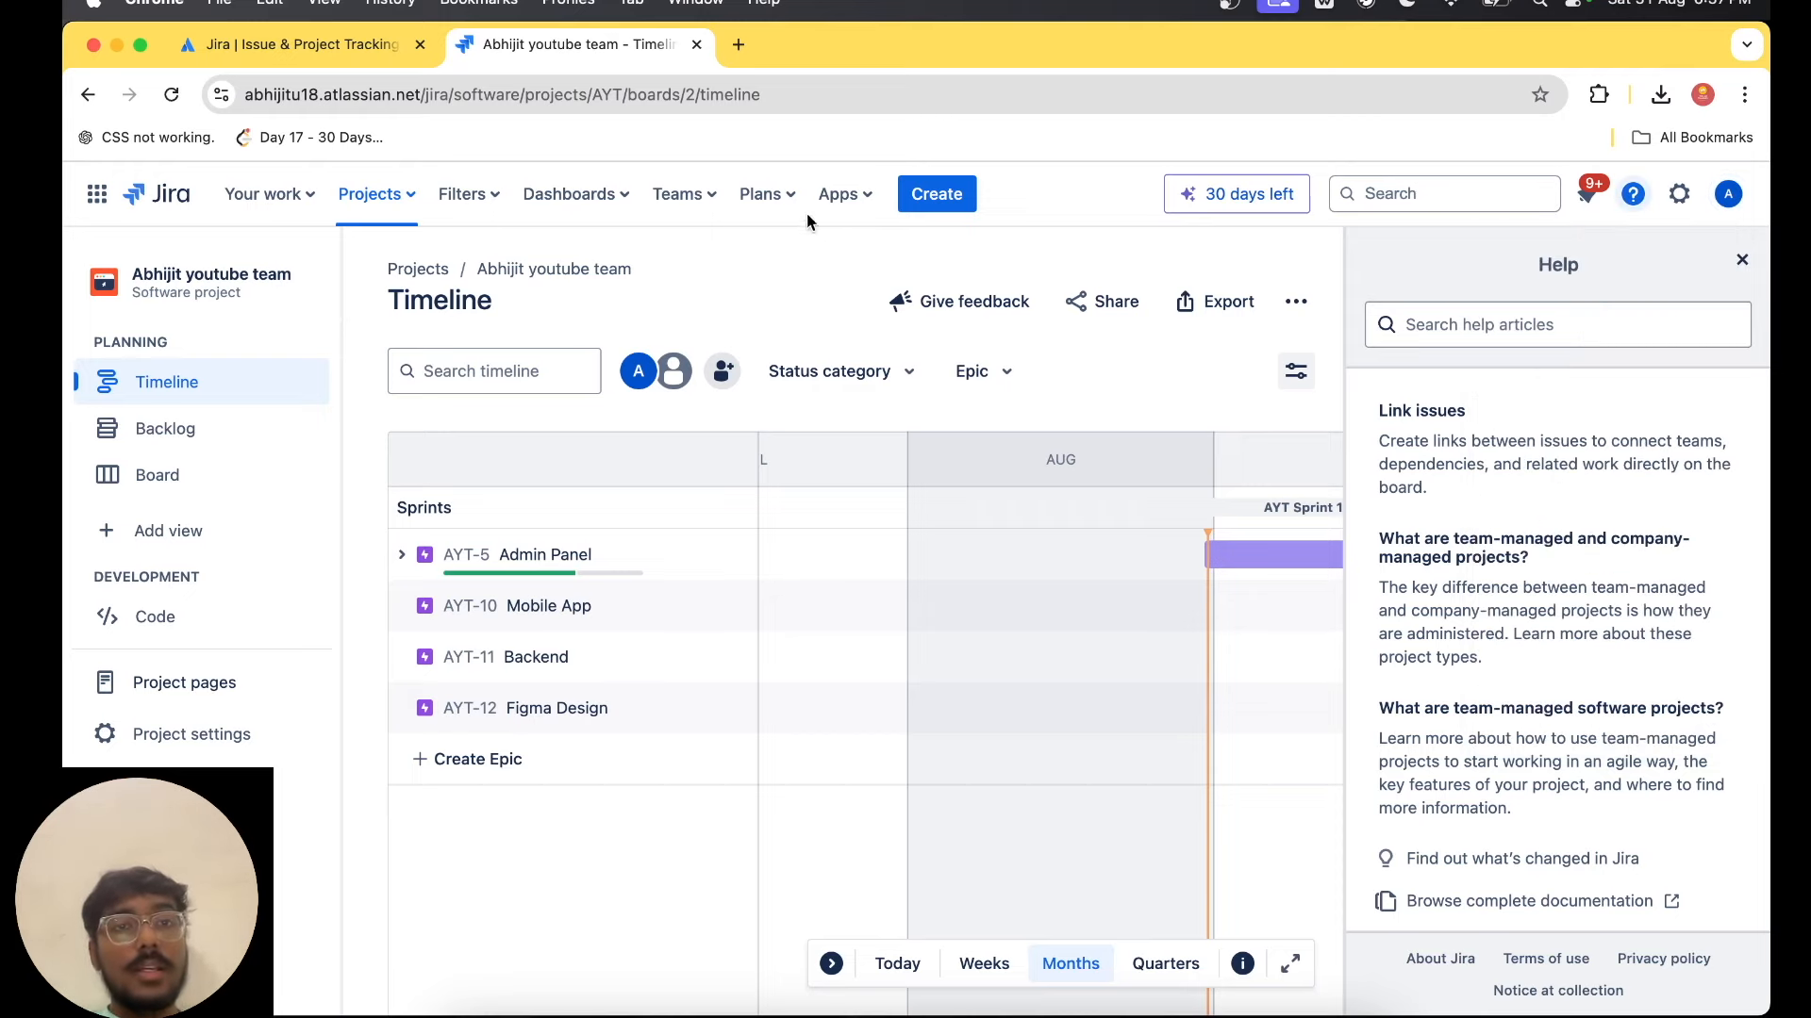
{"action": "left_click", "coordinate": [677, 194]}
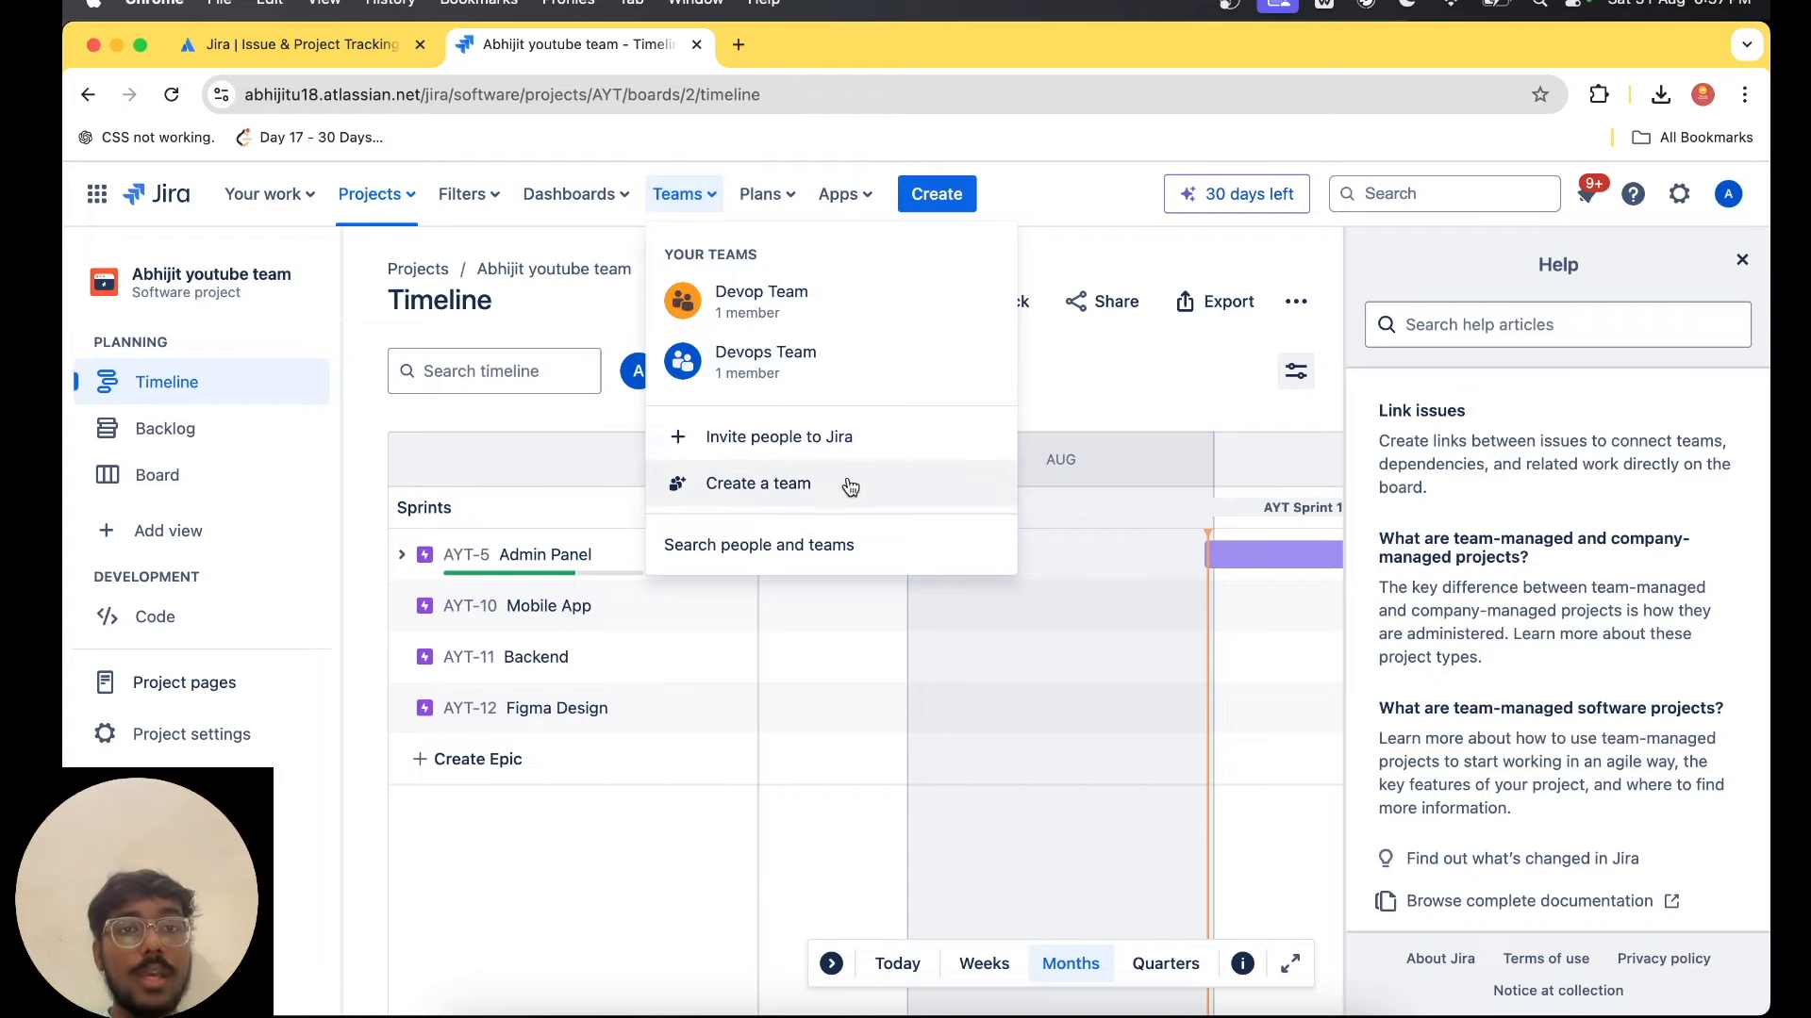
{"action": "left_click", "coordinate": [1101, 264]}
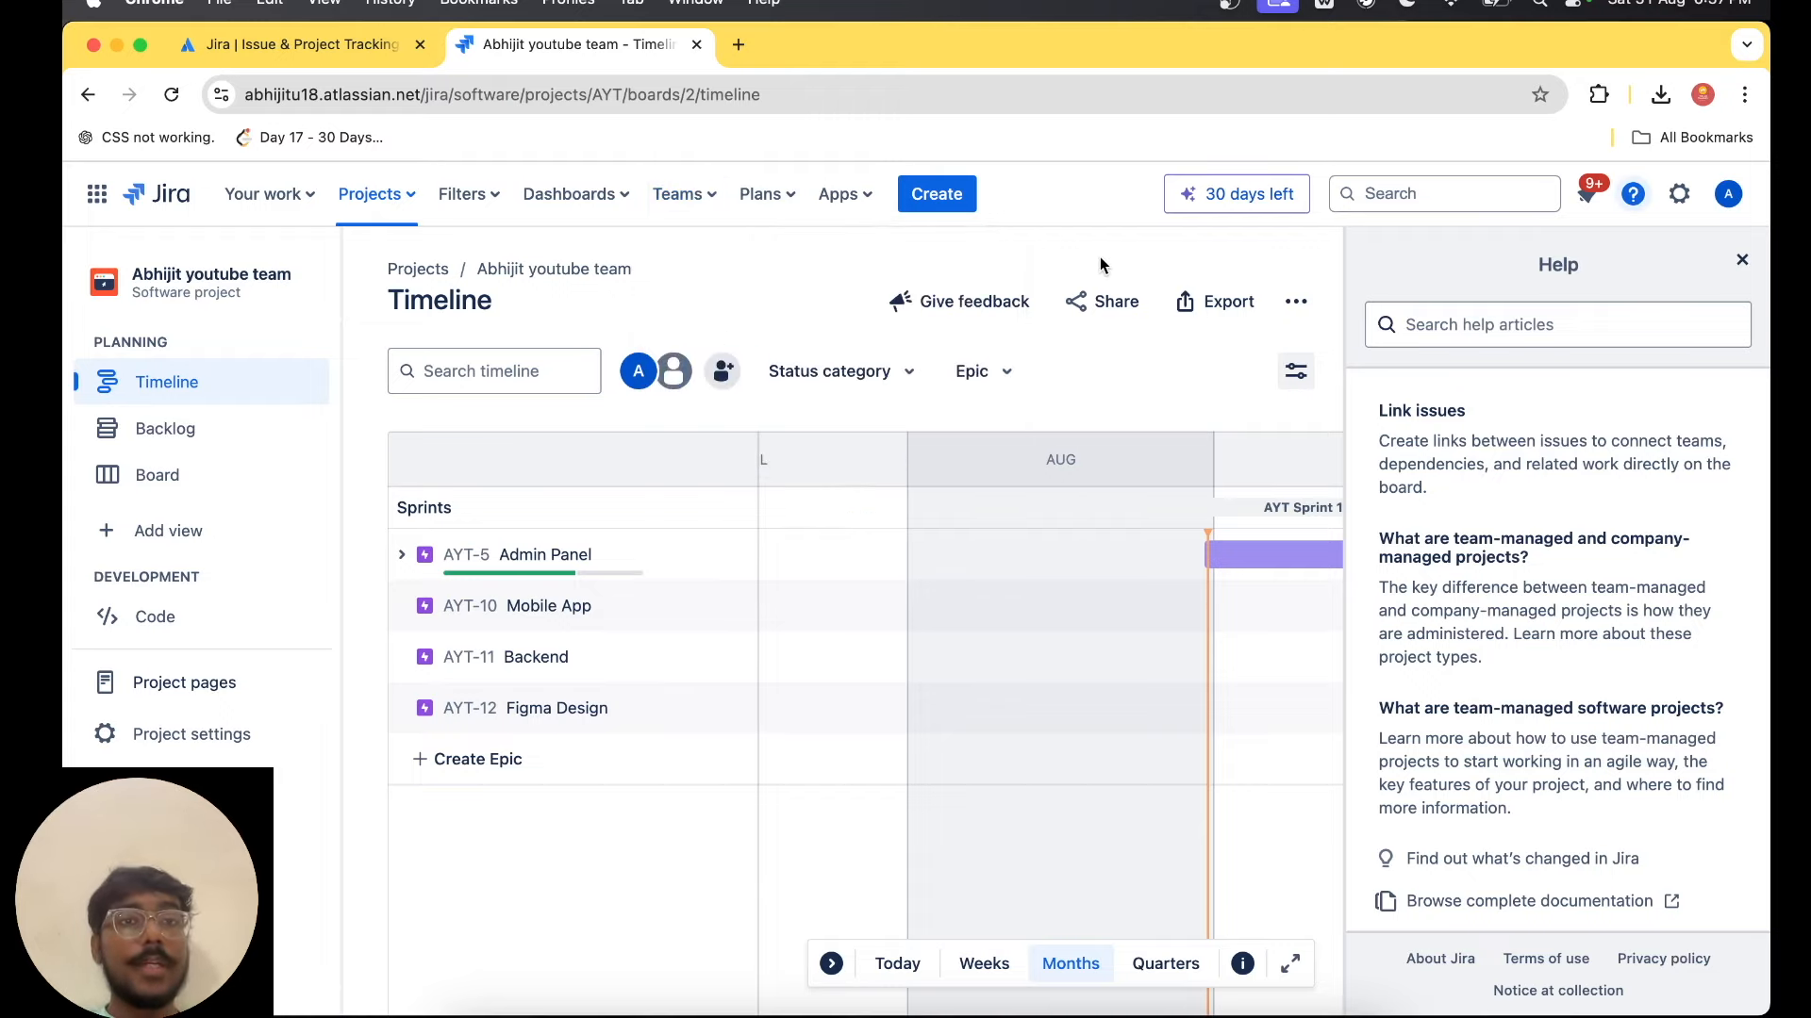
{"action": "key", "text": "ctrl+Right"}
{"action": "key", "text": "ctrl+Left"}
{"action": "key", "text": "ctrl+Left"}
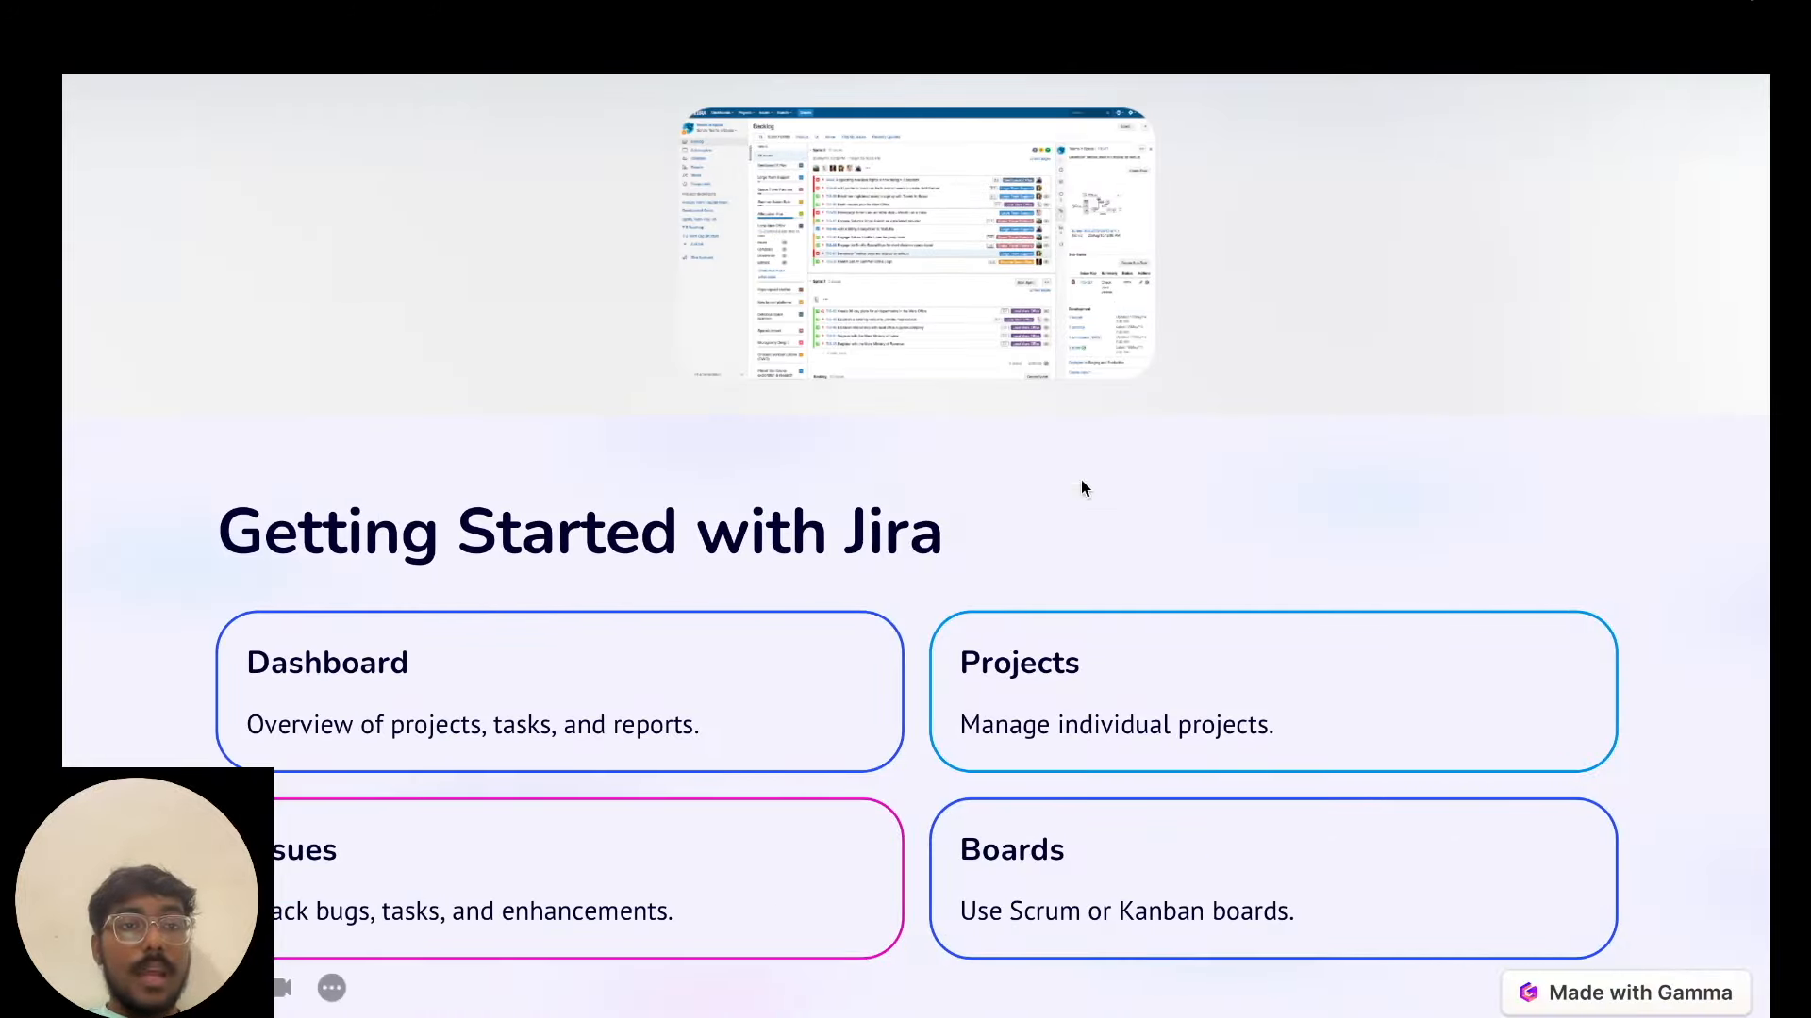
{"action": "left_click", "coordinate": [1082, 573]}
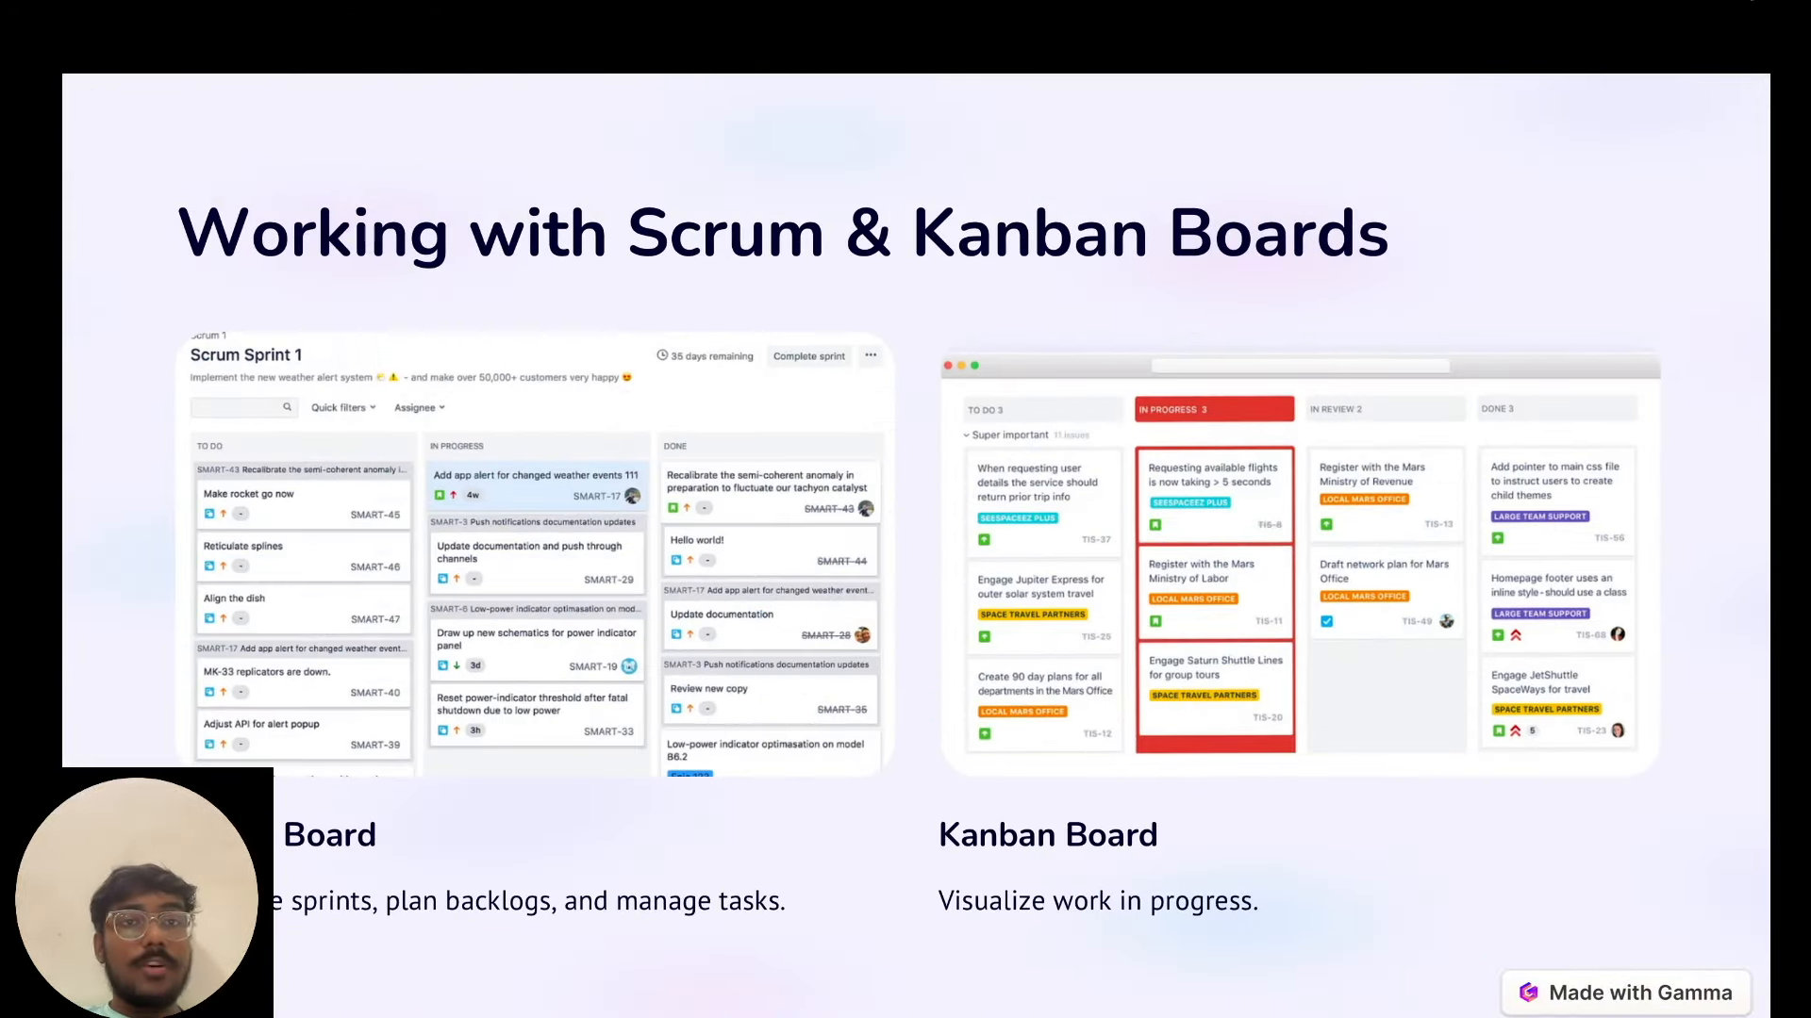